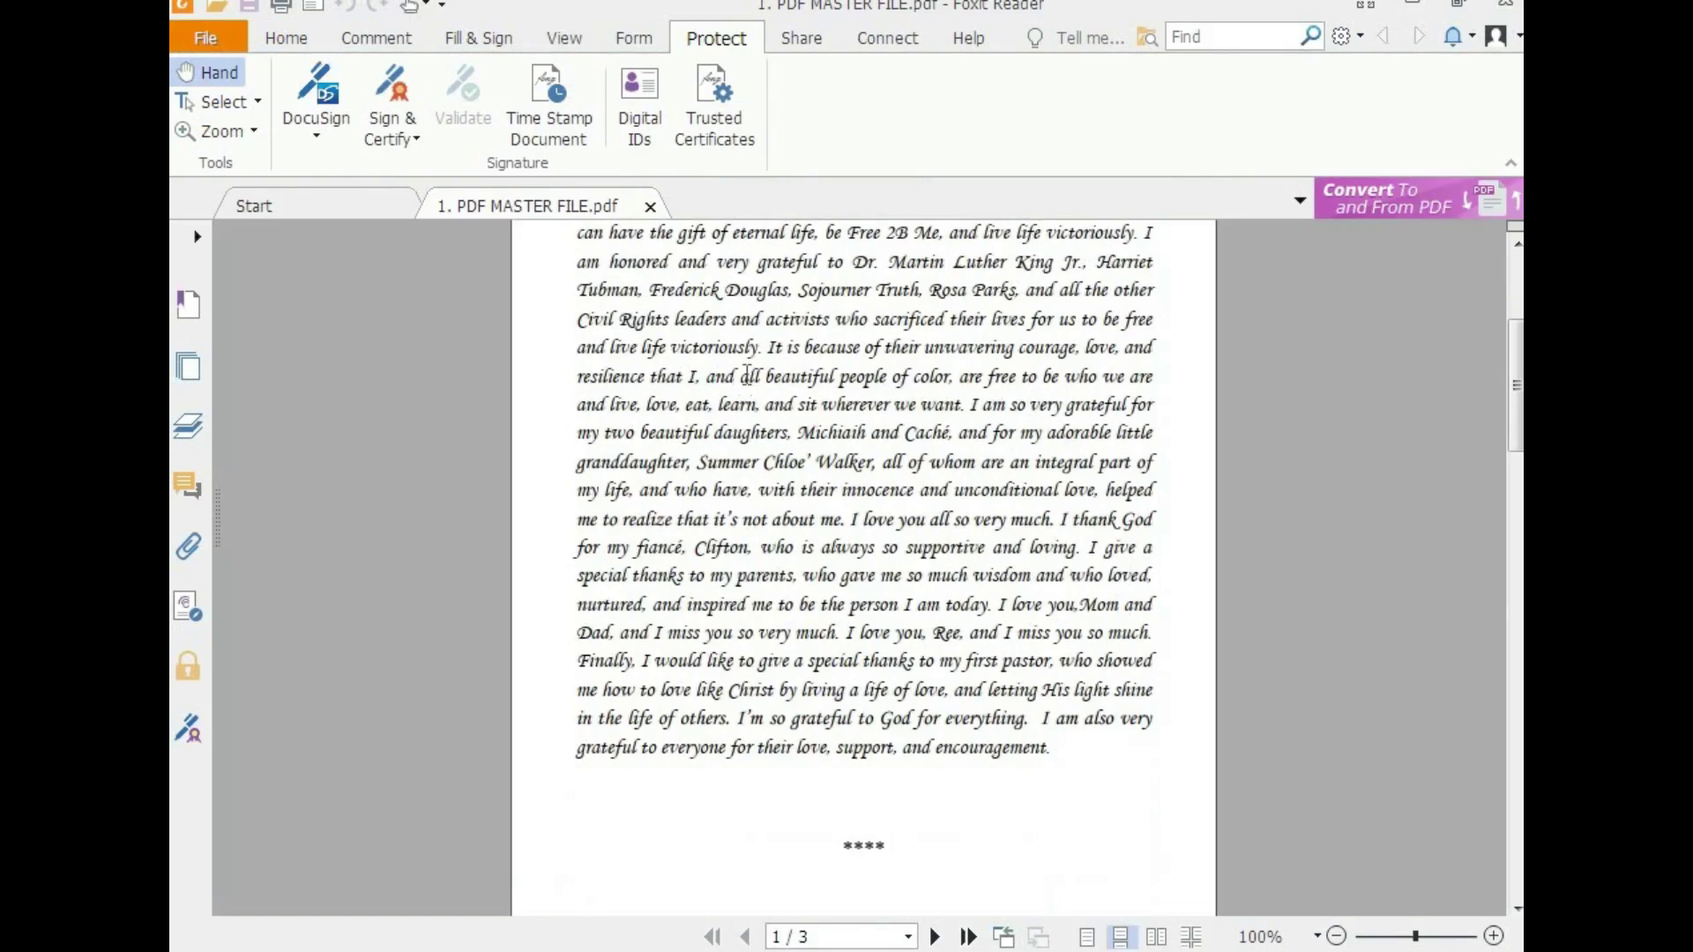
Skim the PDF from the acknowledgments to its last page, and enlarge the Acknowledgments page for a closer look
scroll(745, 379, up, 3)
scroll(783, 367, down, 7)
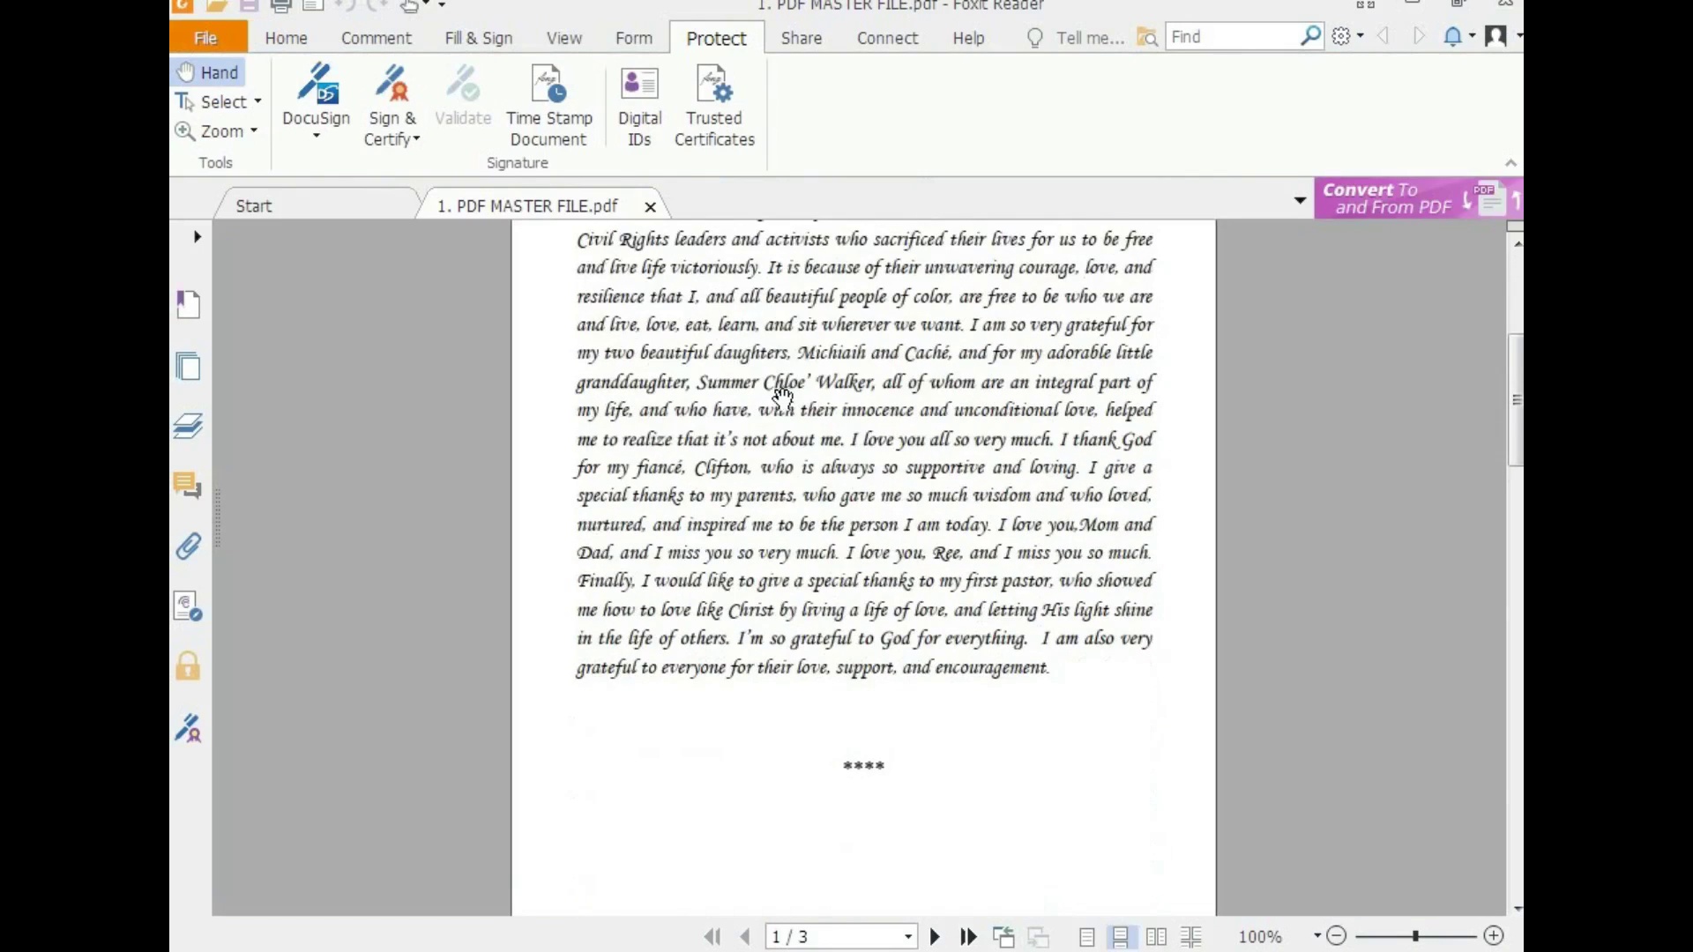
scroll(792, 422, down, 2)
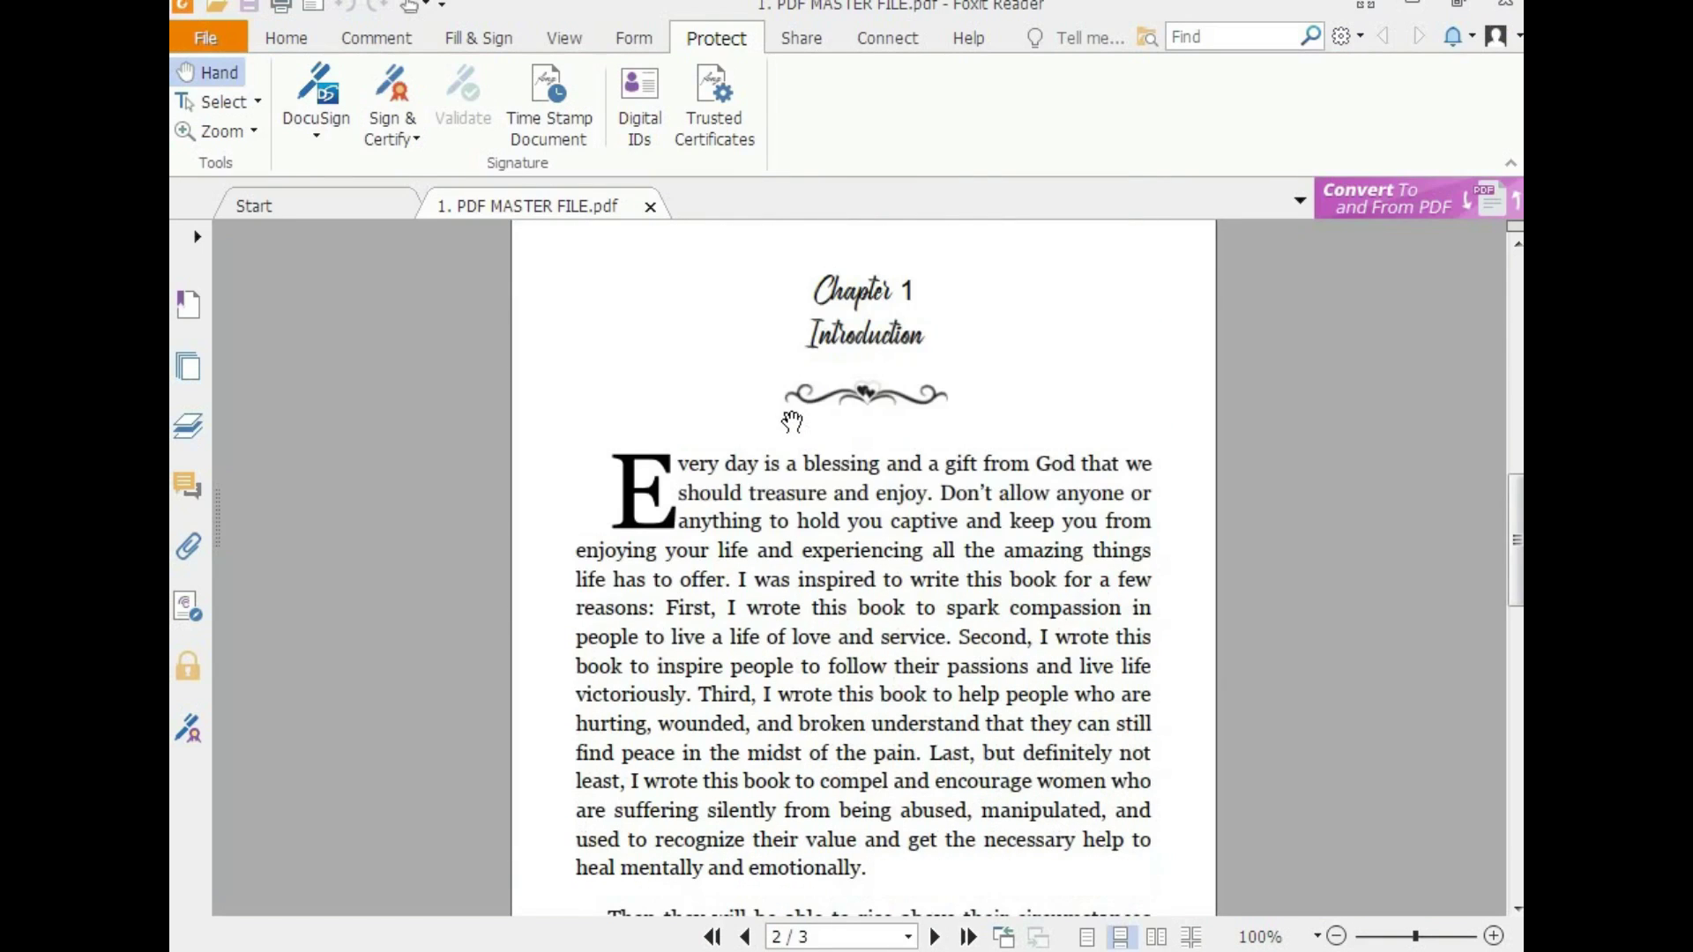
scroll(792, 422, down, 12)
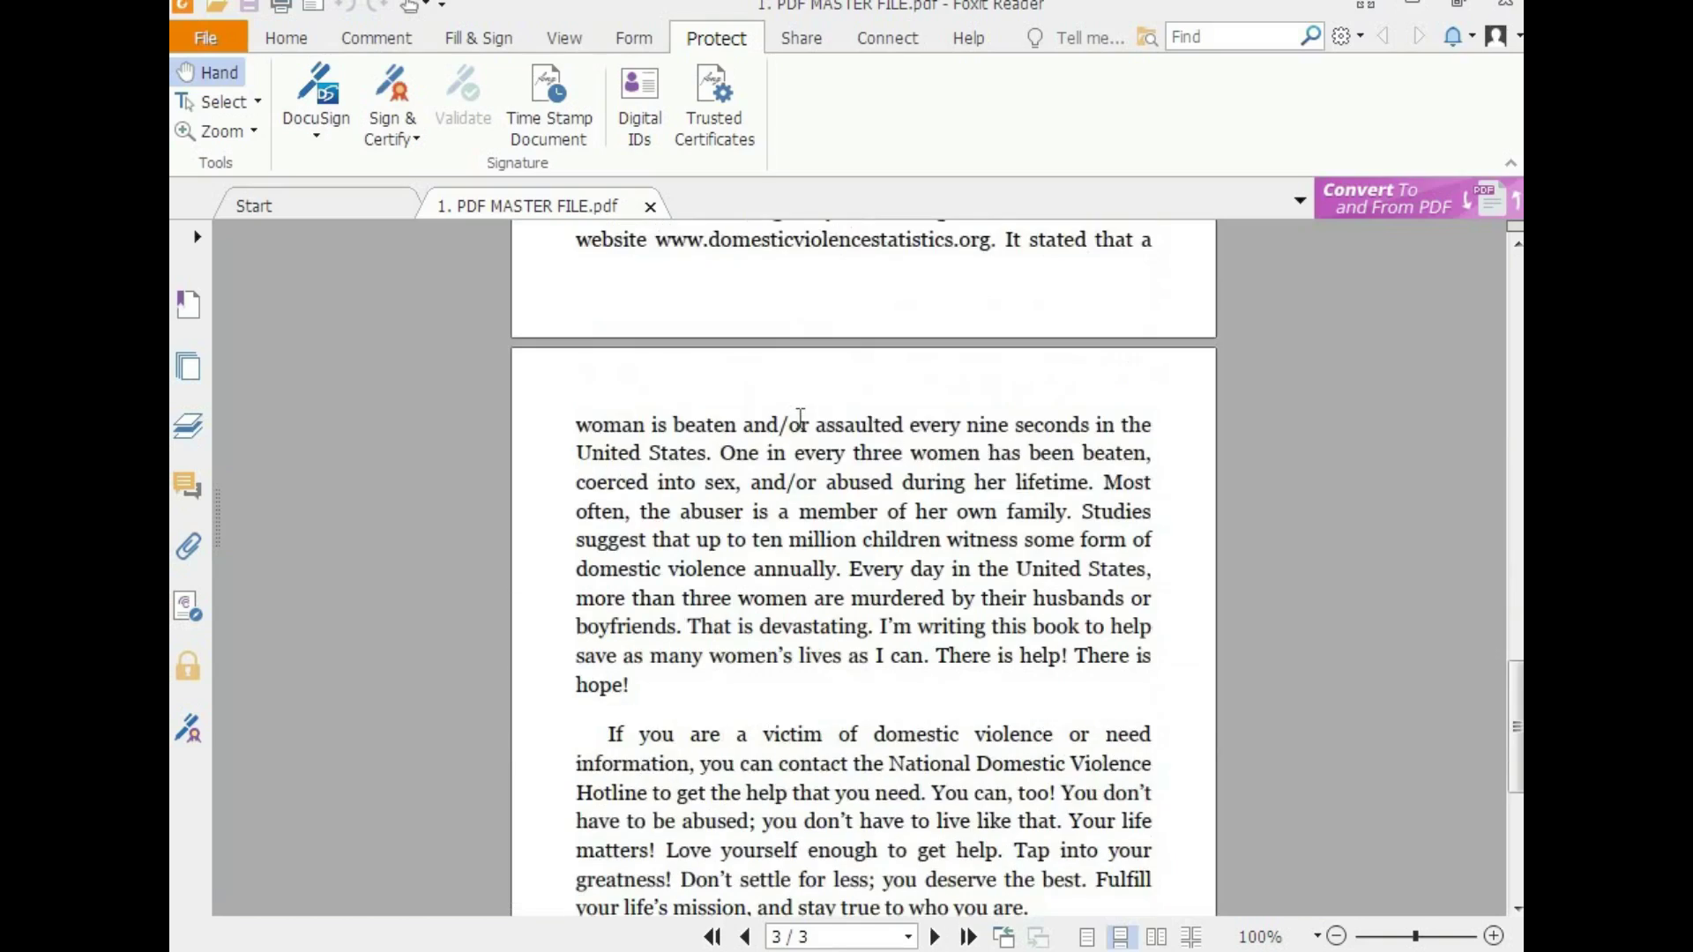
scroll(801, 418, up, 20)
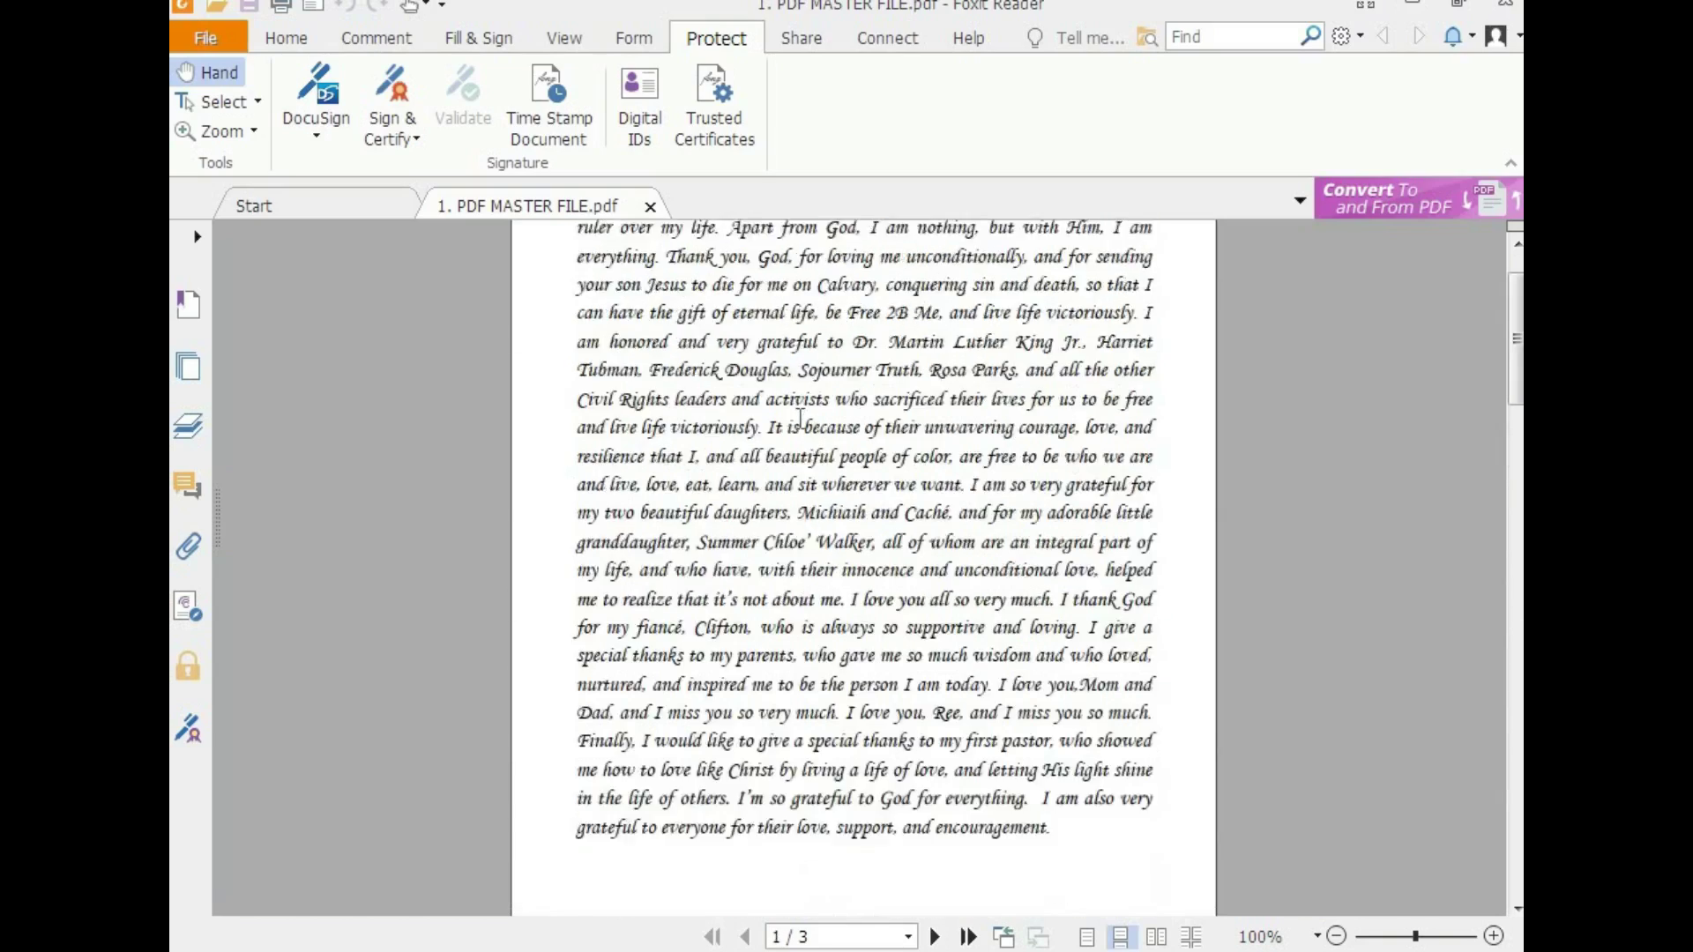
scroll(798, 449, up, 3)
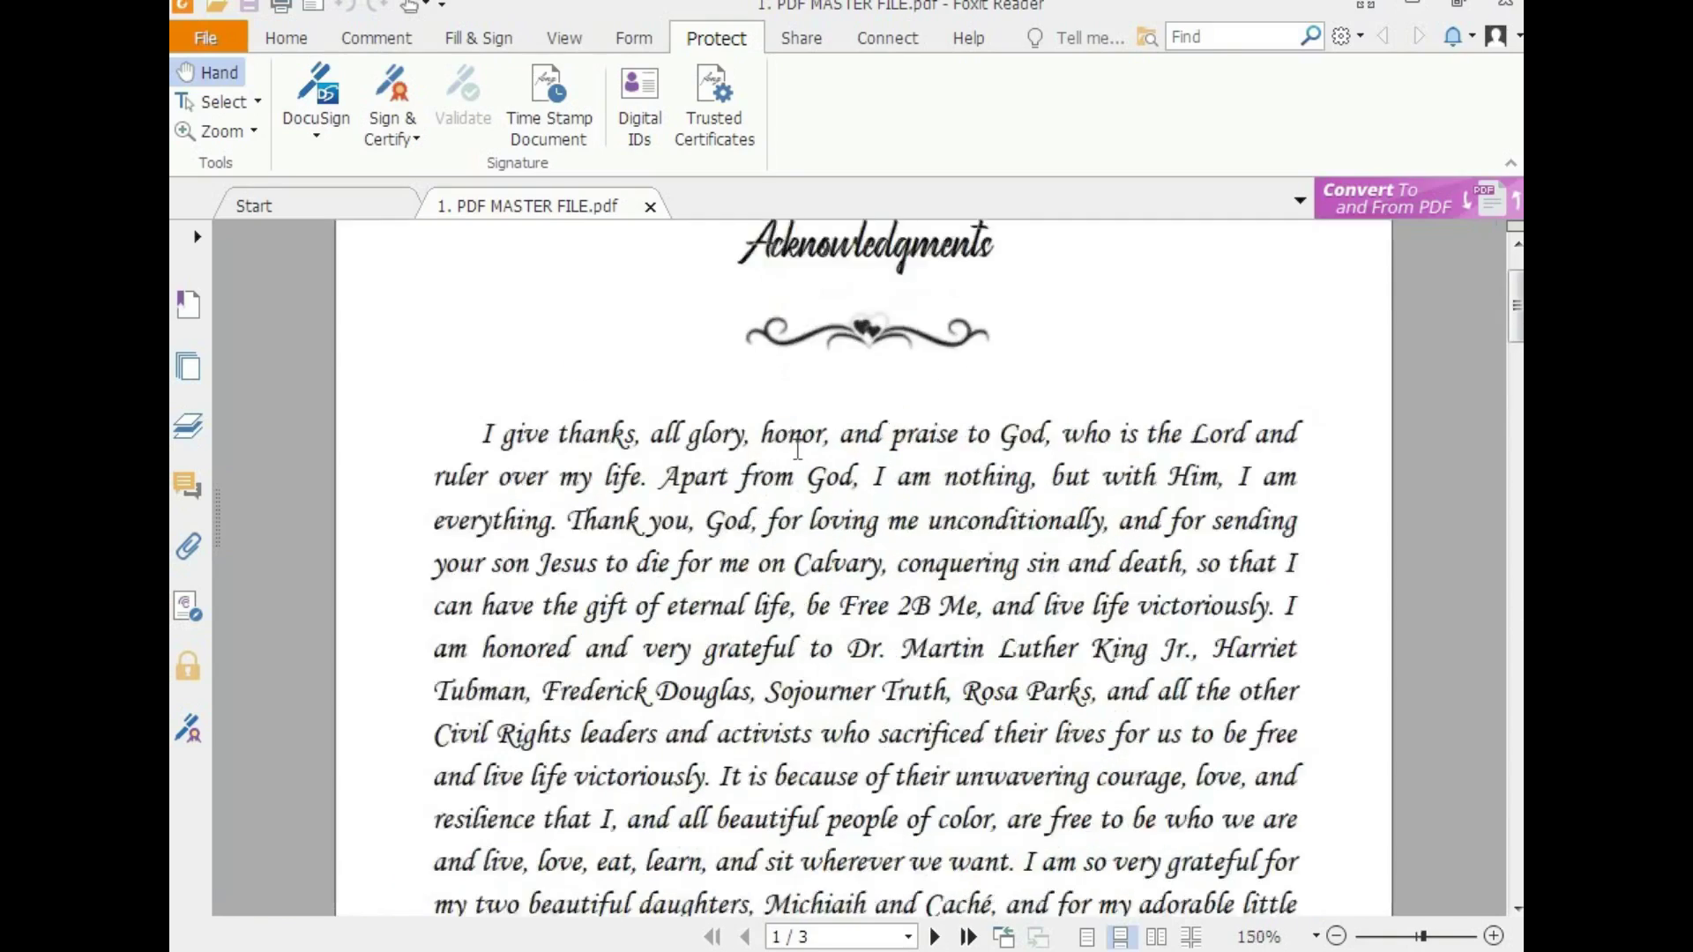
scroll(796, 451, down, 1)
scroll(798, 467, up, 2)
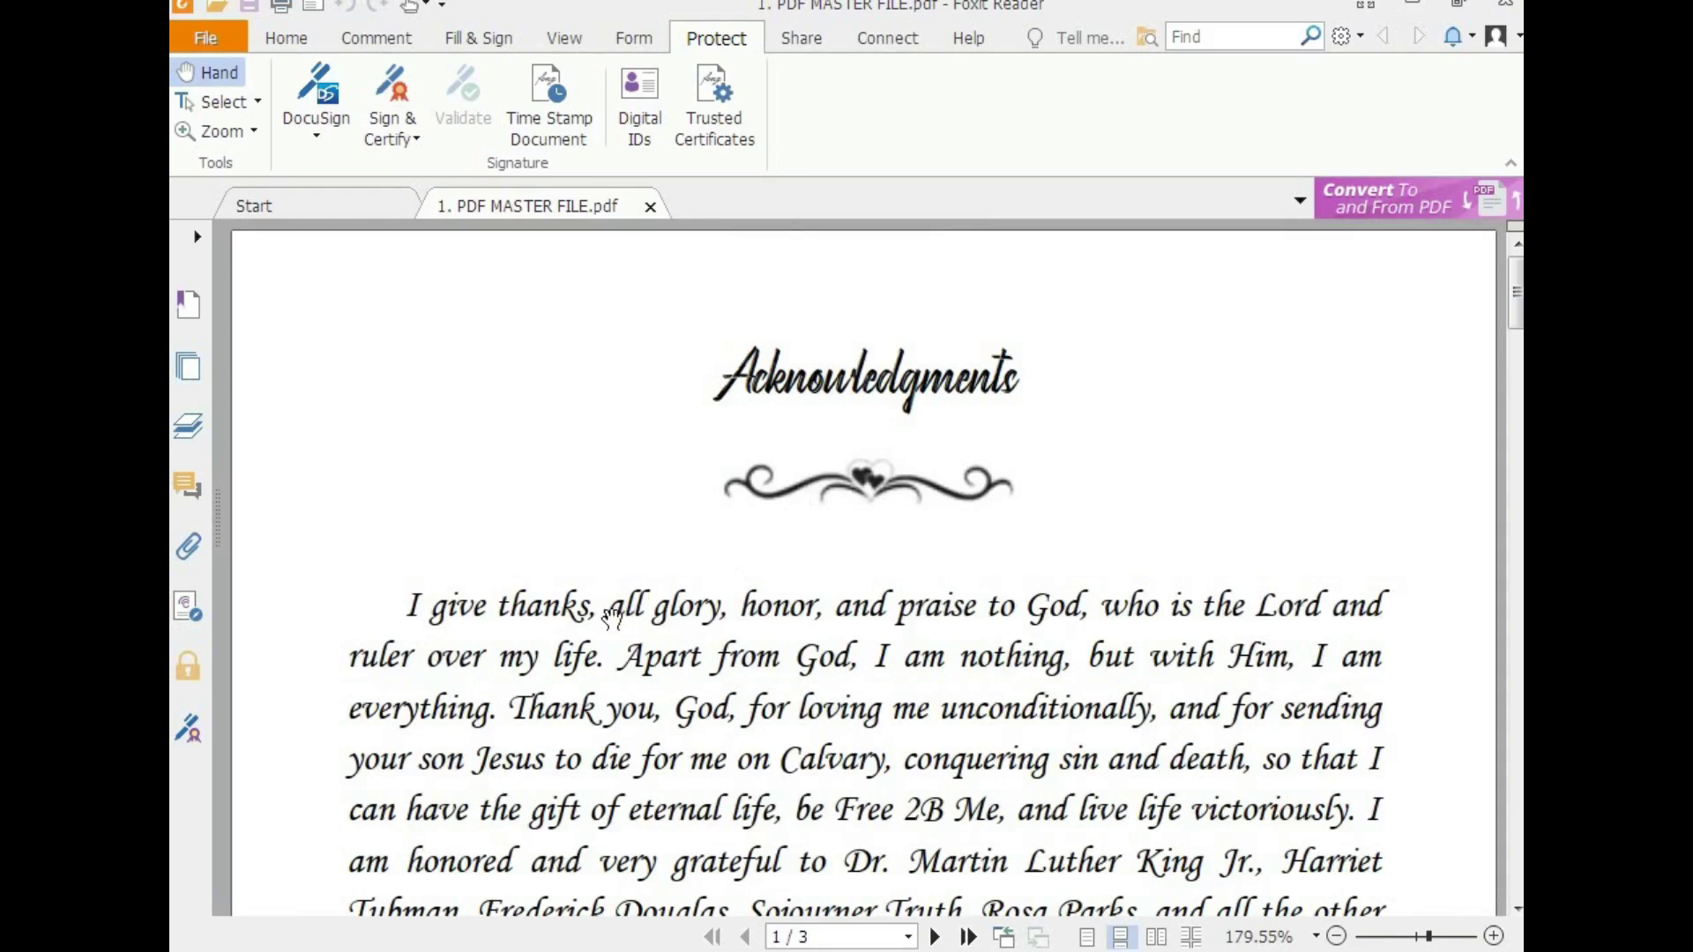
Examine the Acknowledgments page's script heading, italic body text and closing asterisks at the enlarged size
drag(716, 379, 1032, 375)
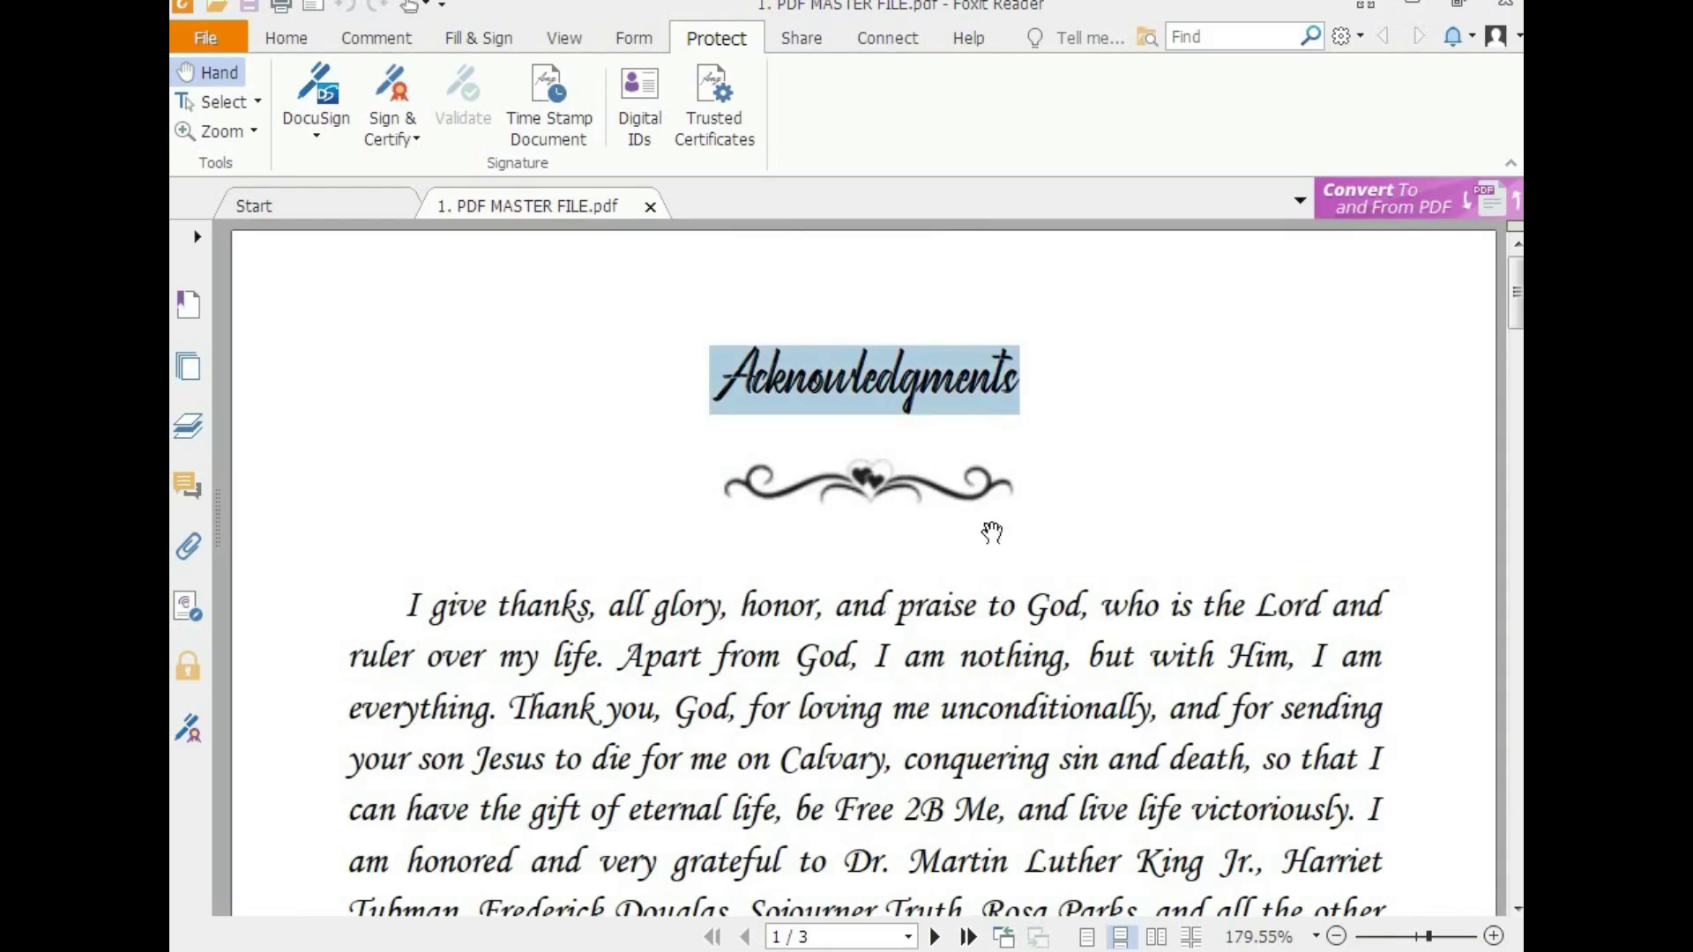
click(924, 650)
scroll(924, 650, down, 3)
scroll(924, 650, down, 7)
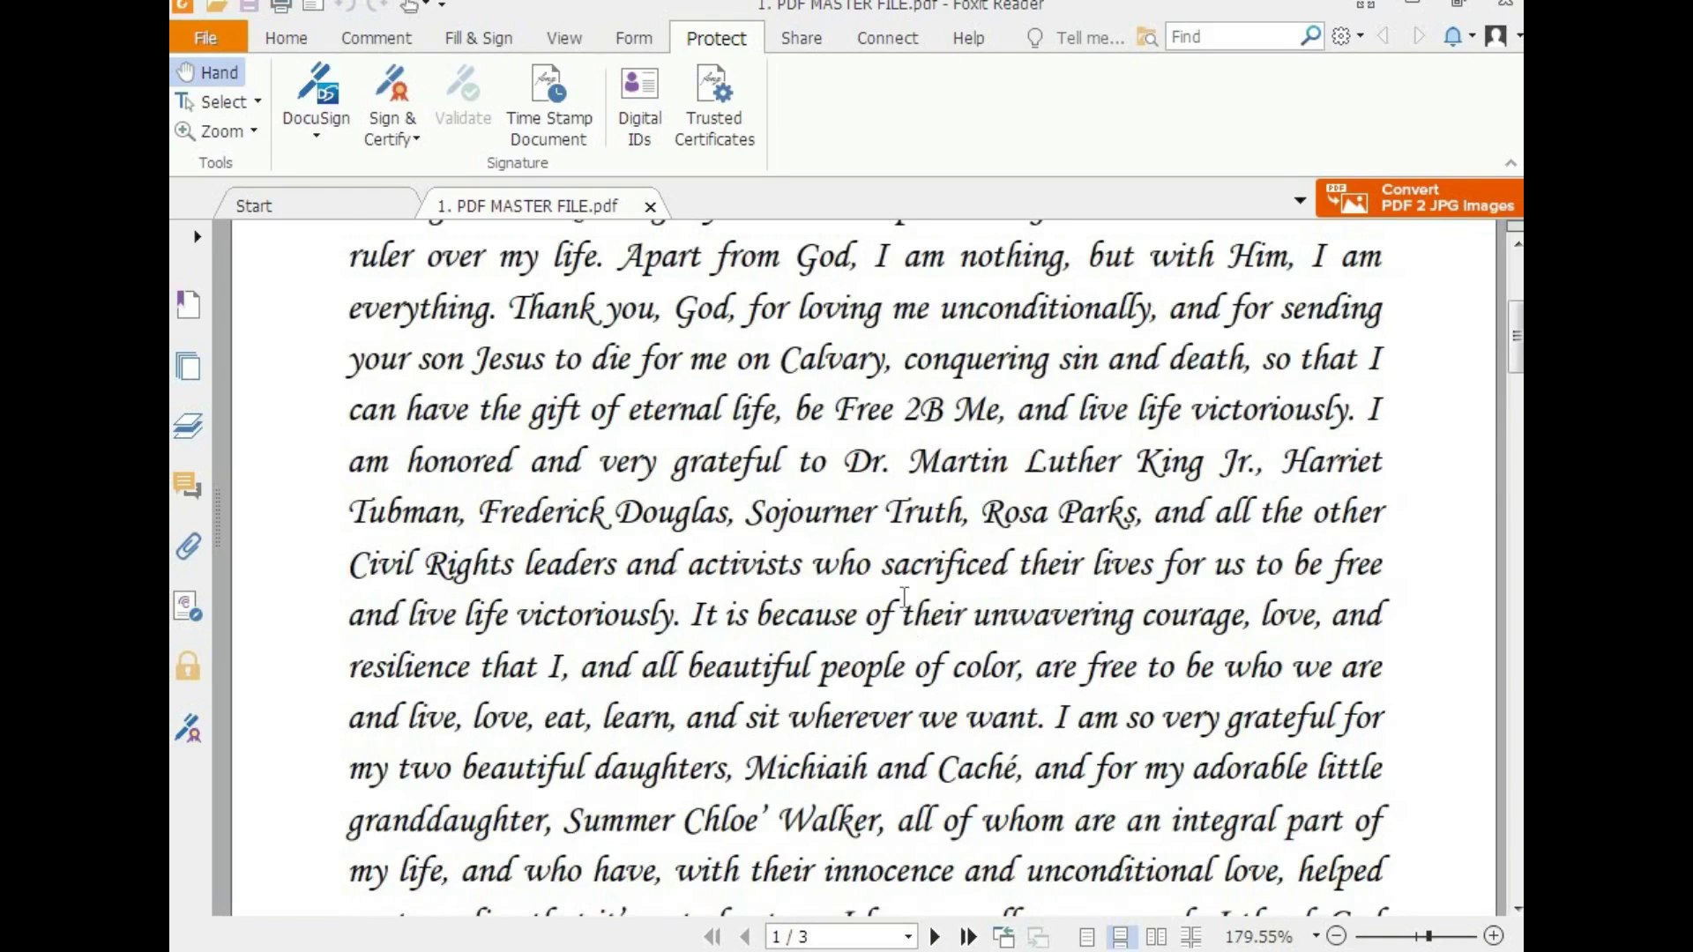
scroll(952, 624, down, 3)
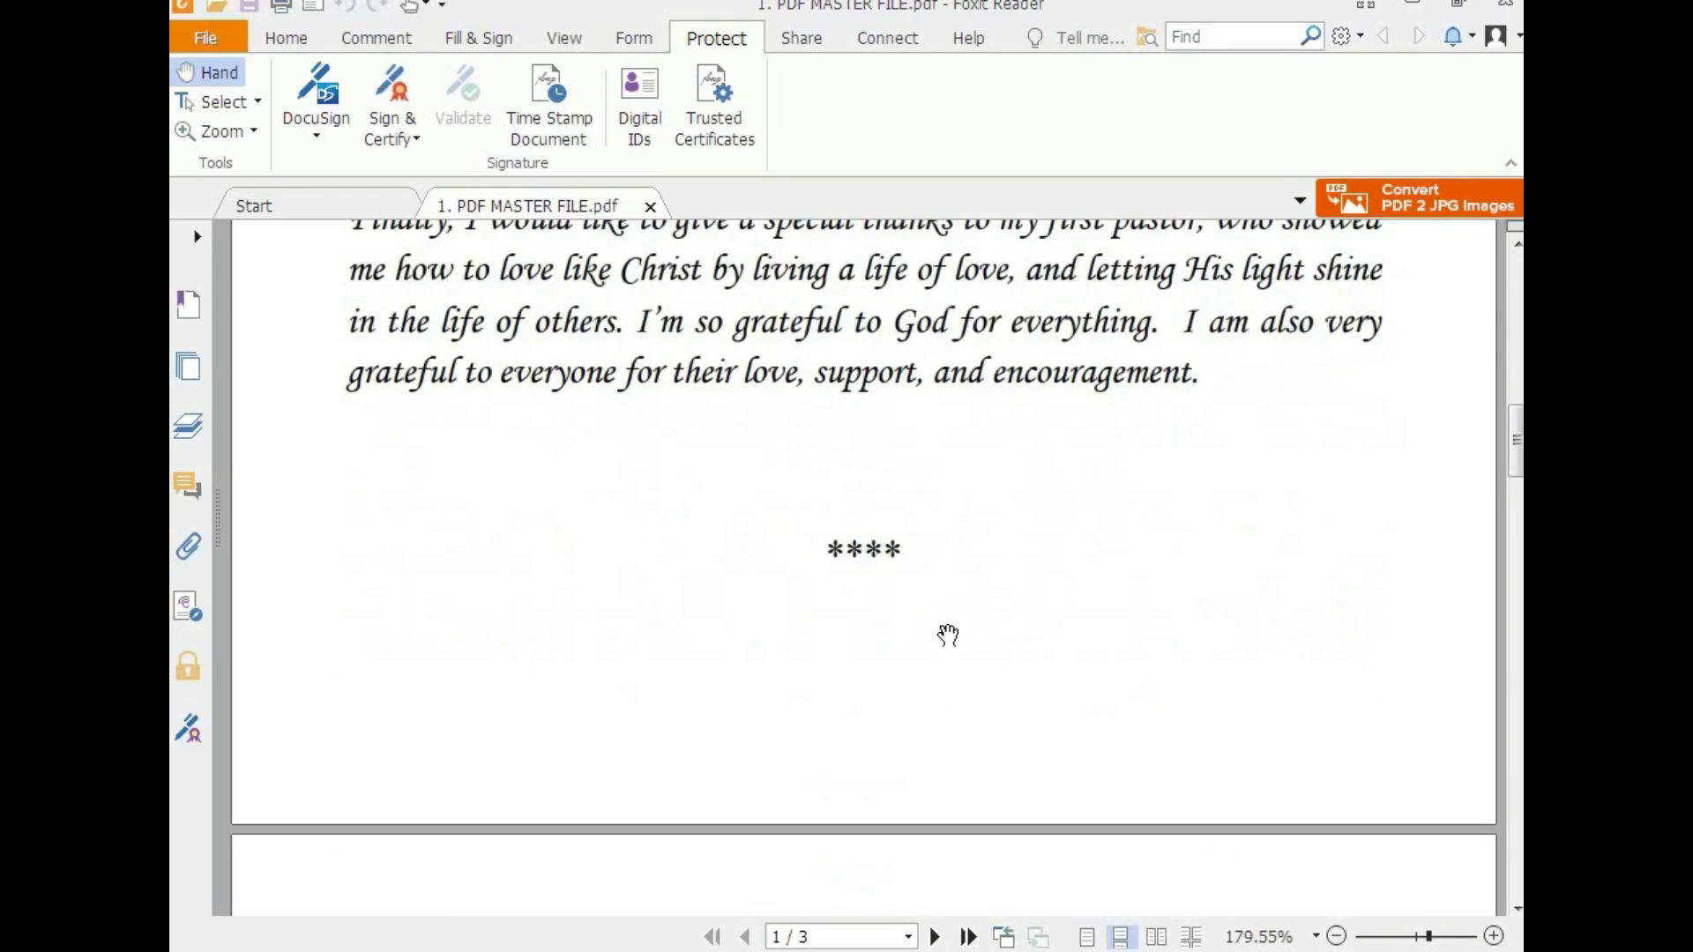
Examine the Chapter 1 Introduction heading, ornament, drop cap and body text through to the end of the PDF
scroll(948, 635, down, 5)
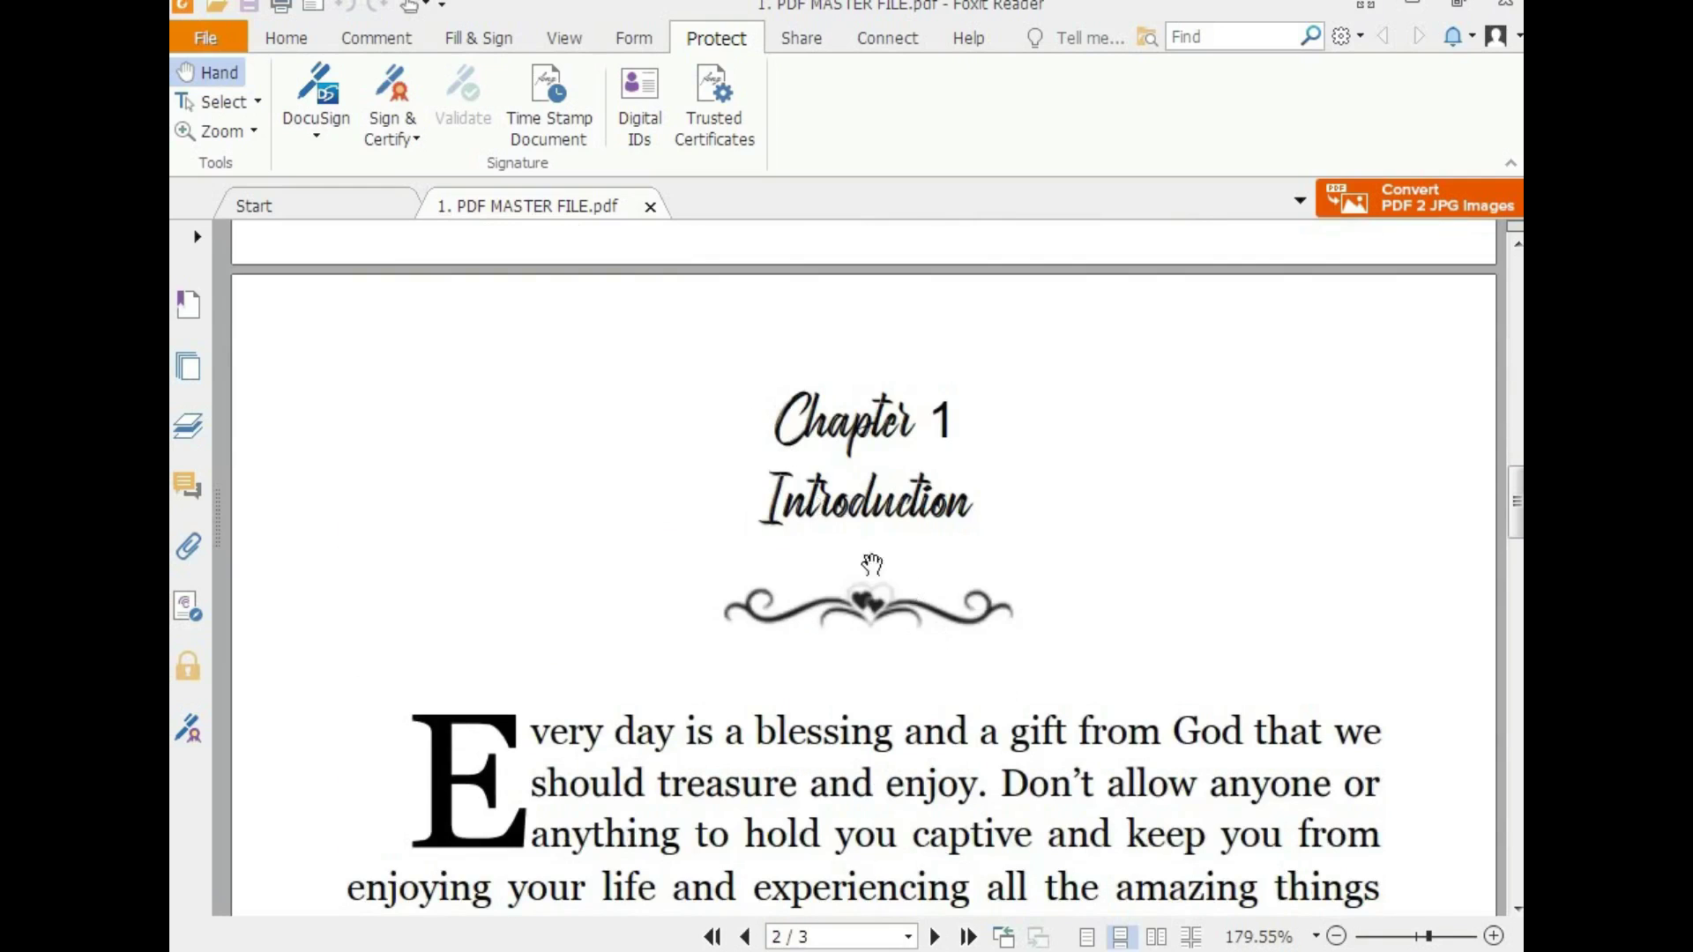
scroll(862, 617, down, 2)
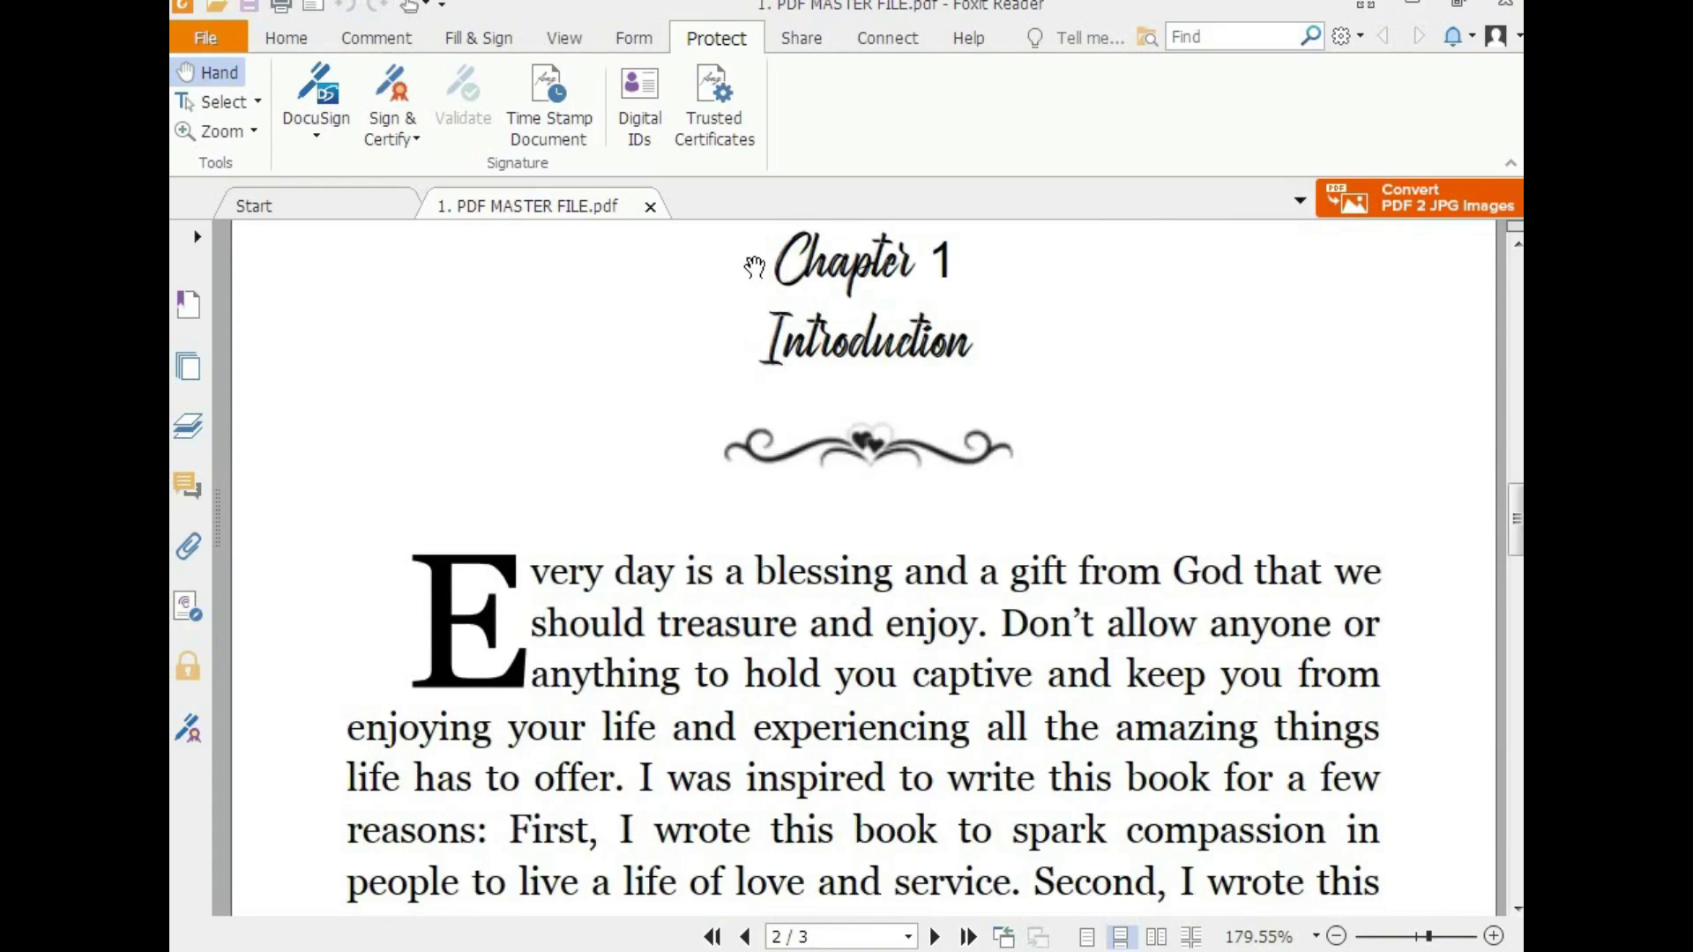
scroll(928, 386, up, 2)
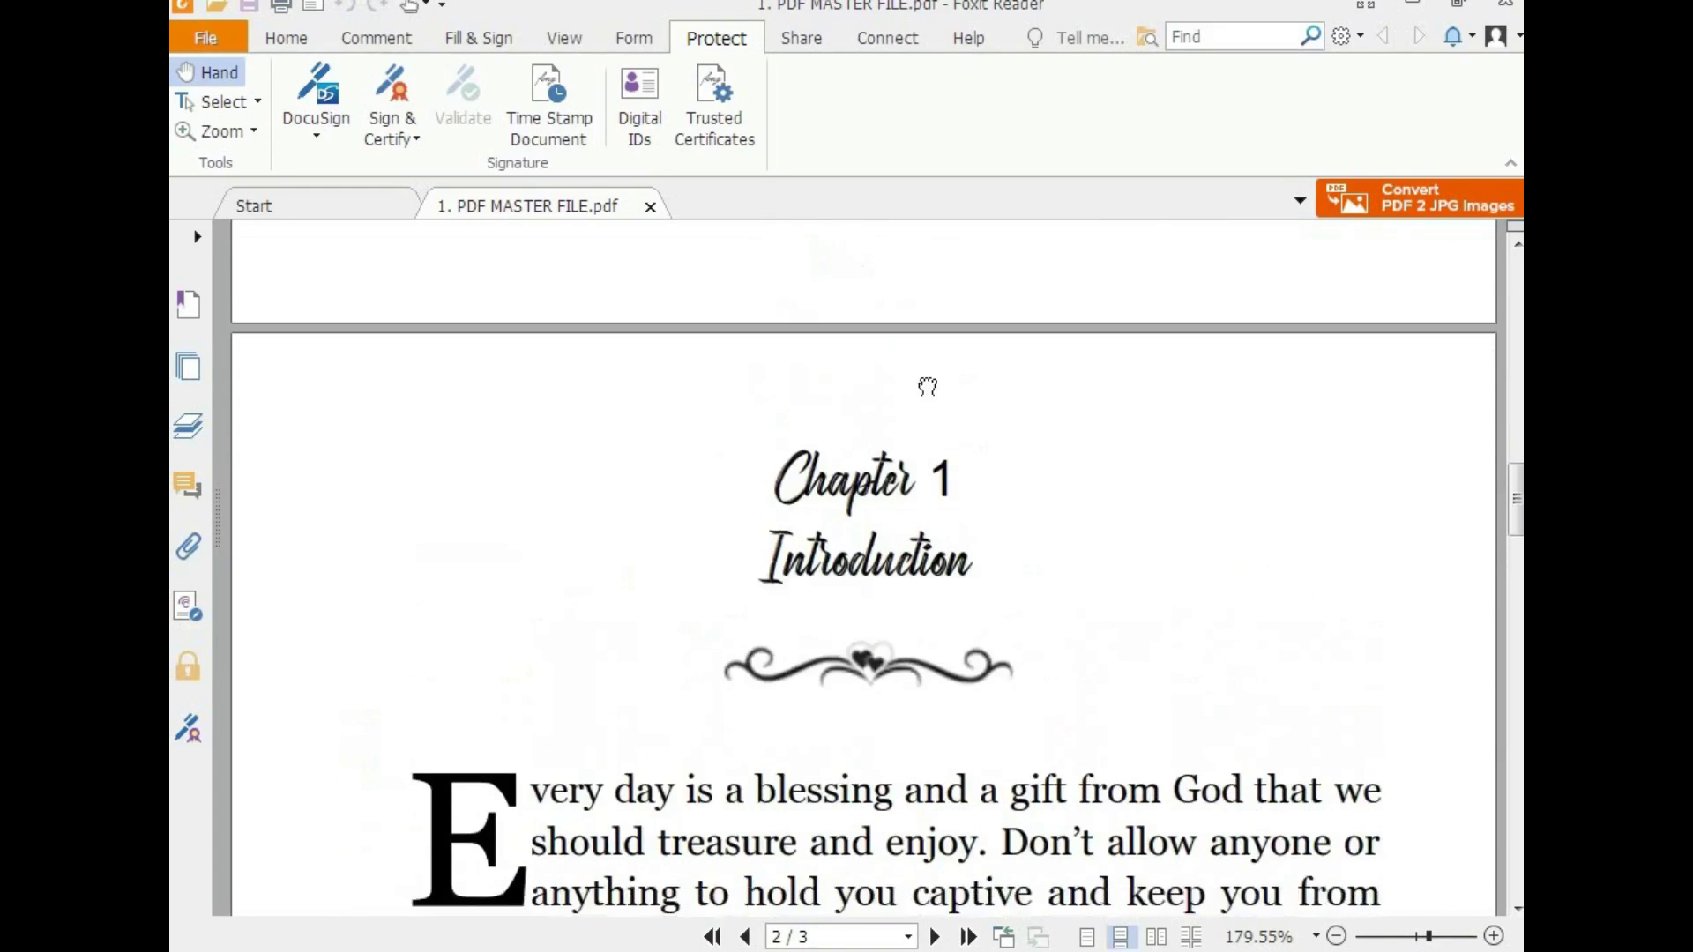
scroll(928, 387, down, 11)
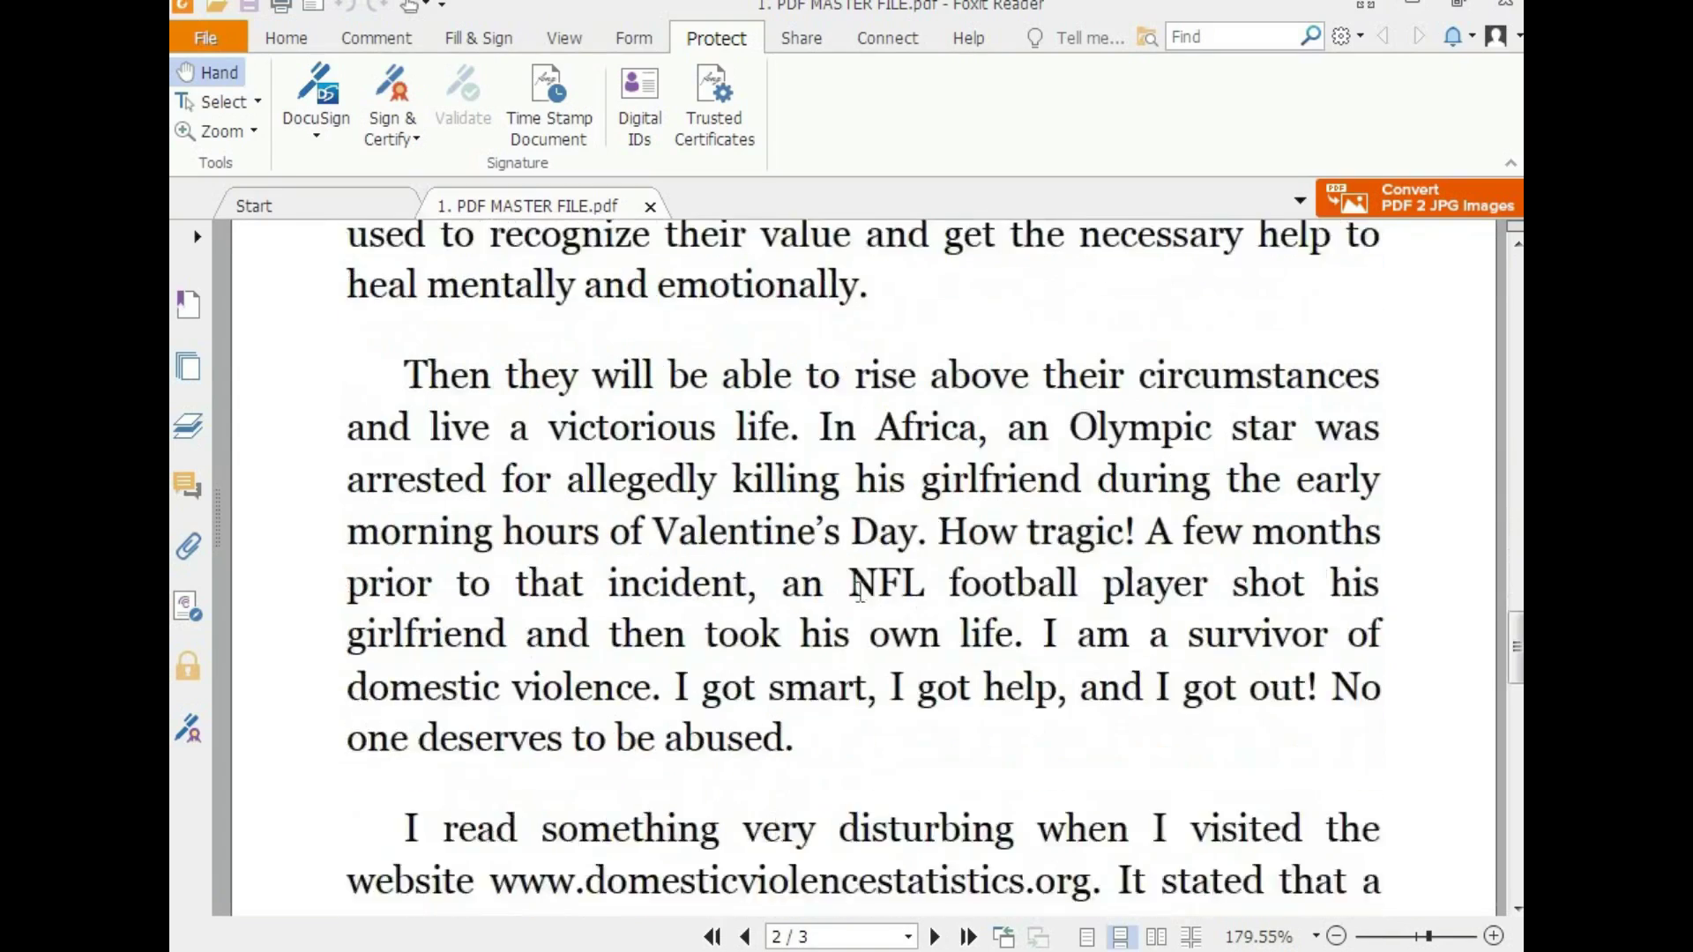
scroll(860, 593, down, 15)
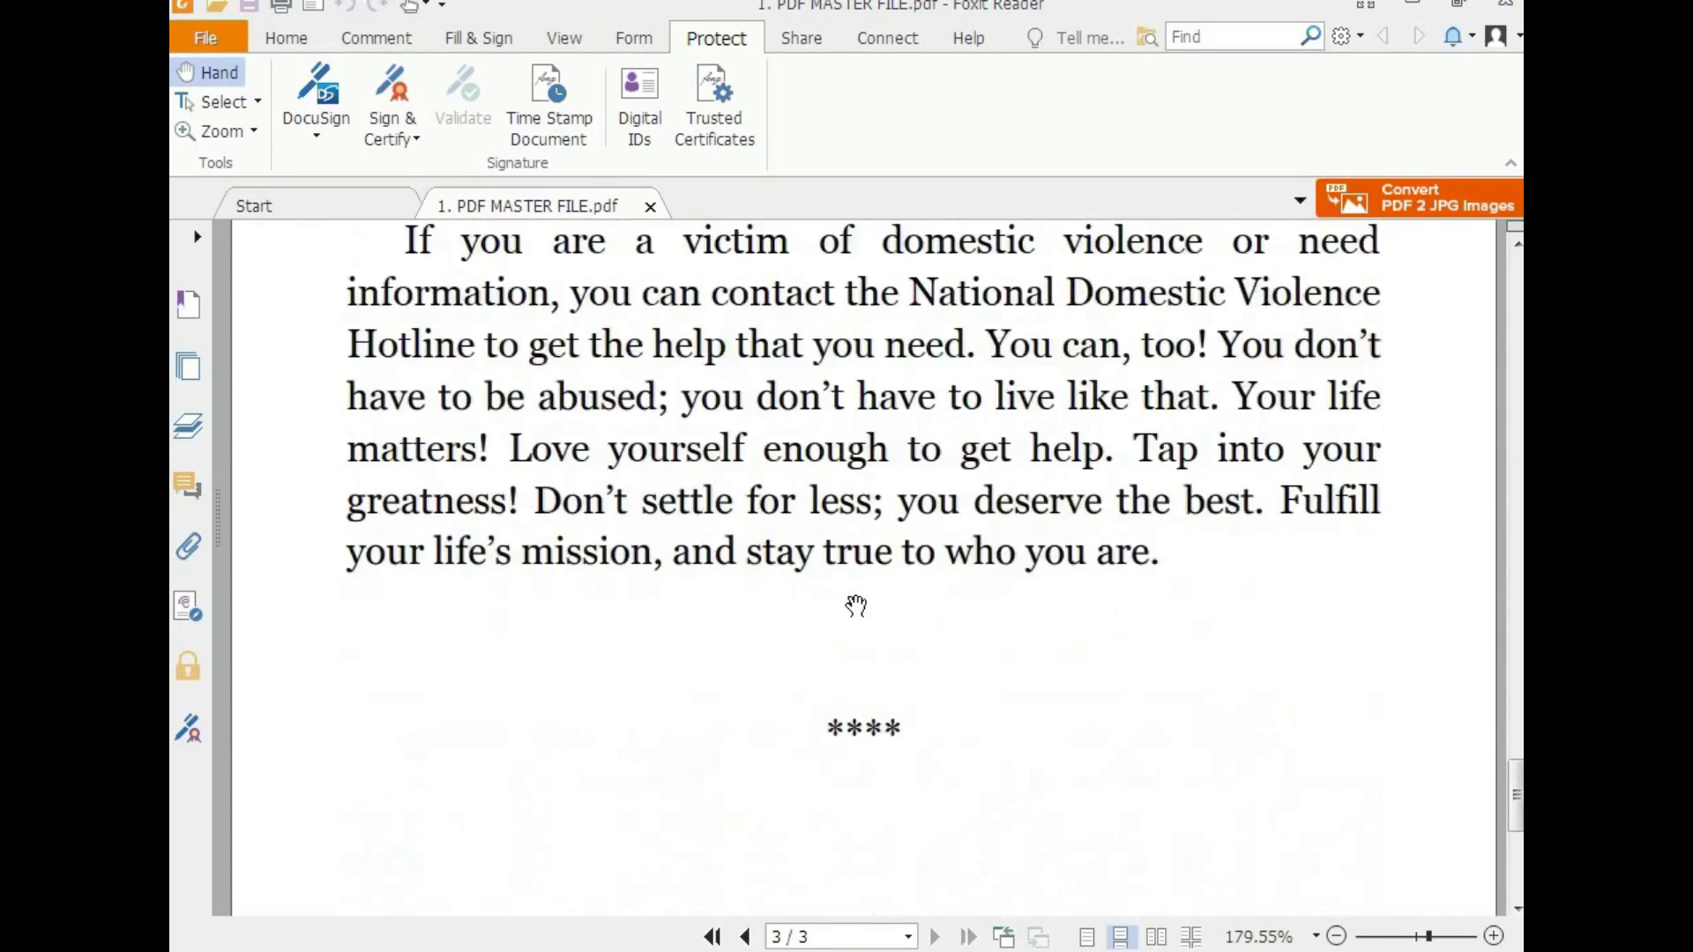
scroll(855, 605, down, 2)
scroll(864, 564, up, 2)
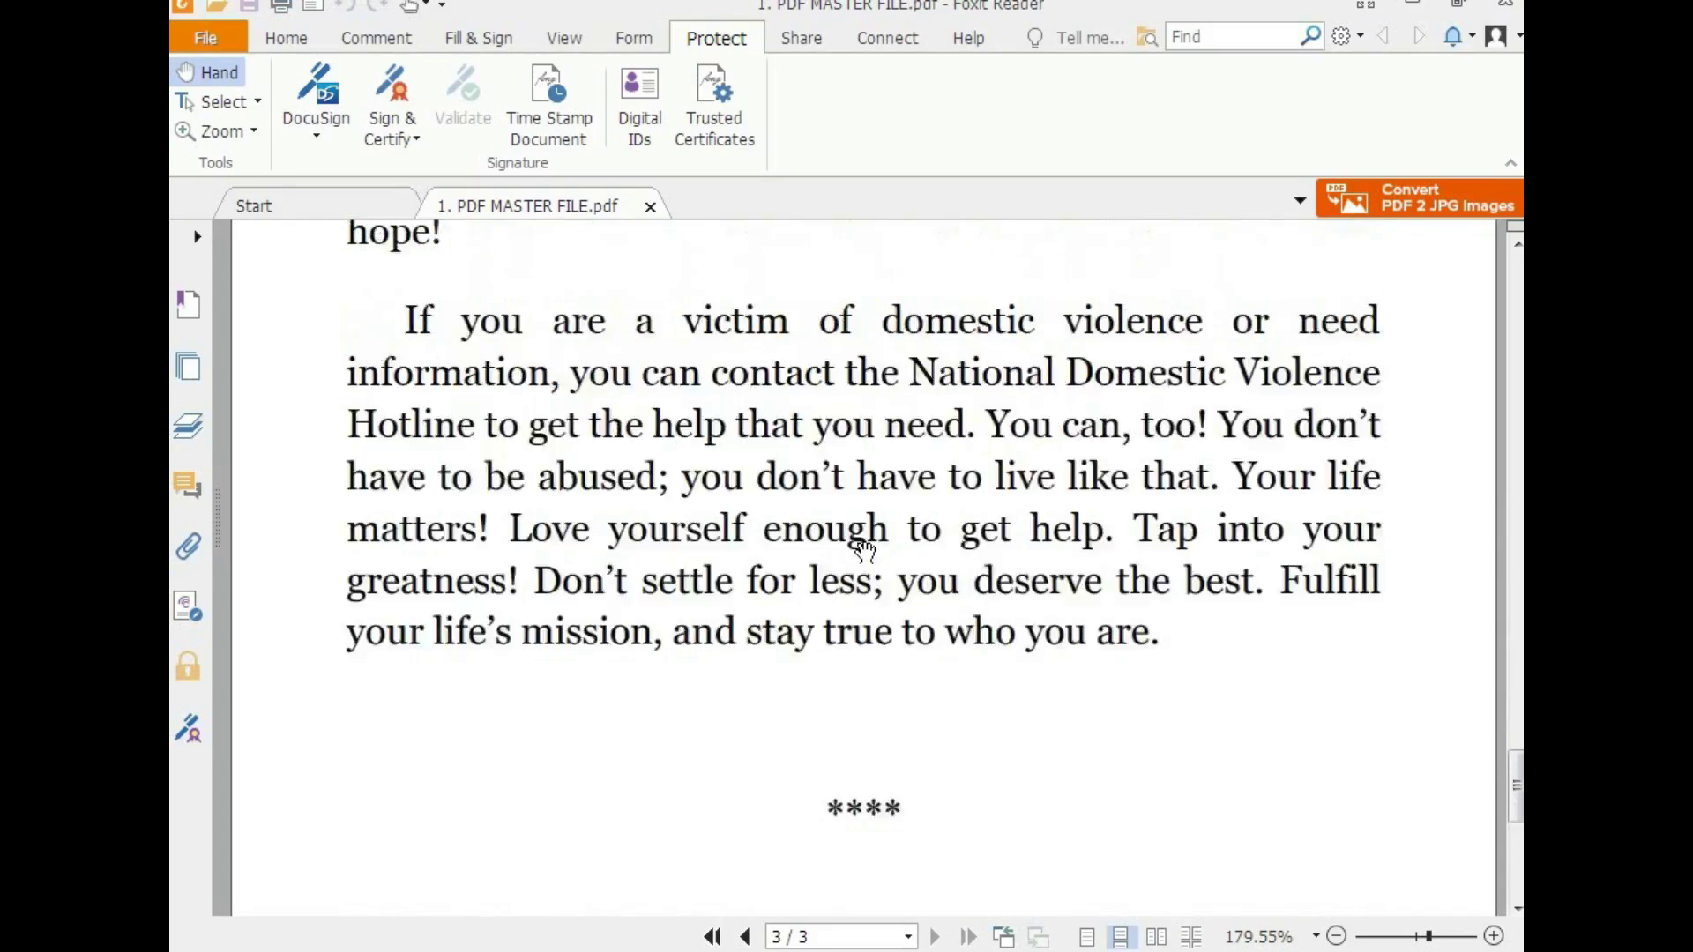
Return to the Acknowledgments heading on the first page and view the document at 100% zoom
scroll(862, 552, up, 20)
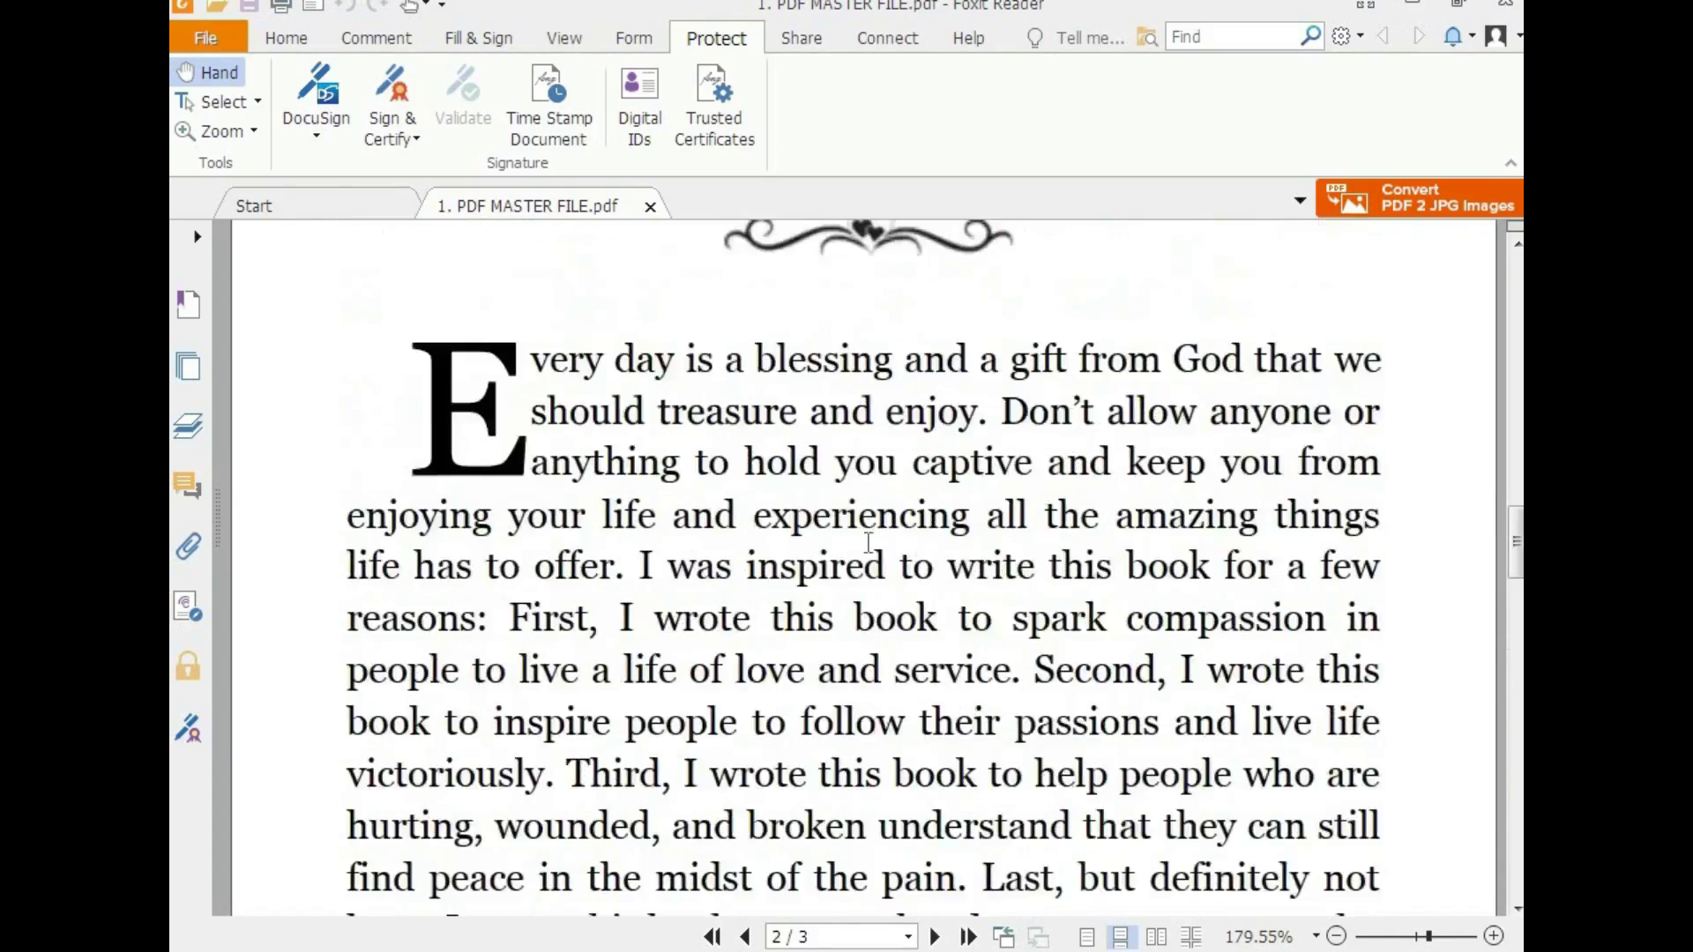
scroll(869, 542, up, 6)
scroll(869, 544, up, 6)
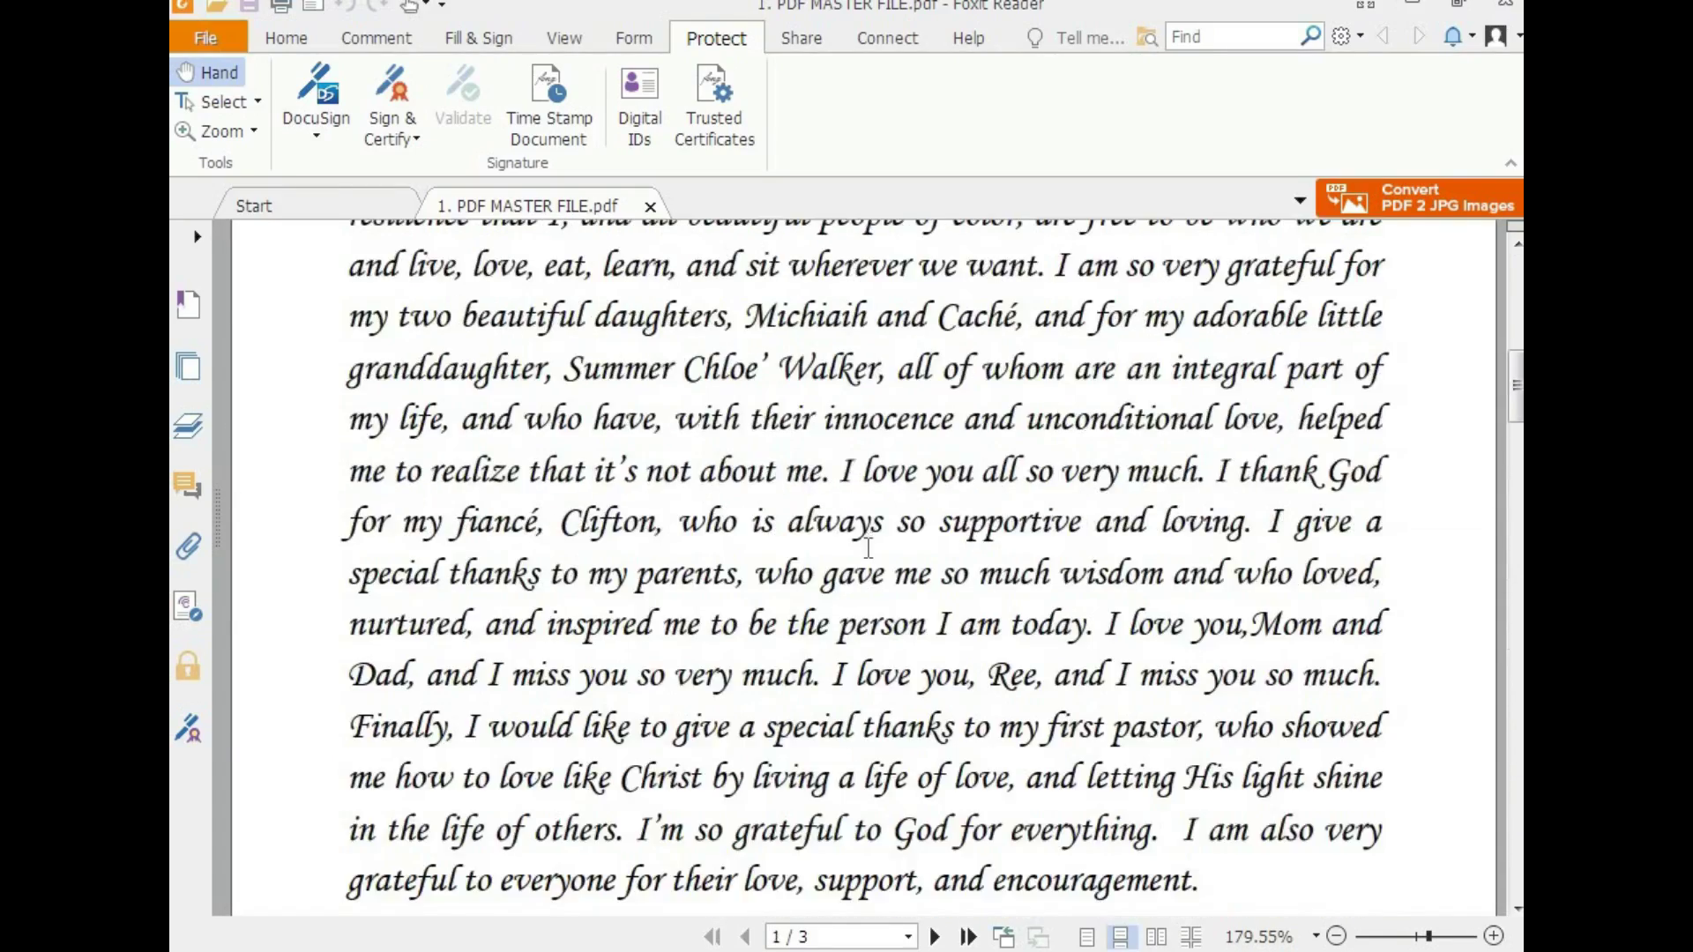
key(ctrl+1)
scroll(868, 548, up, 4)
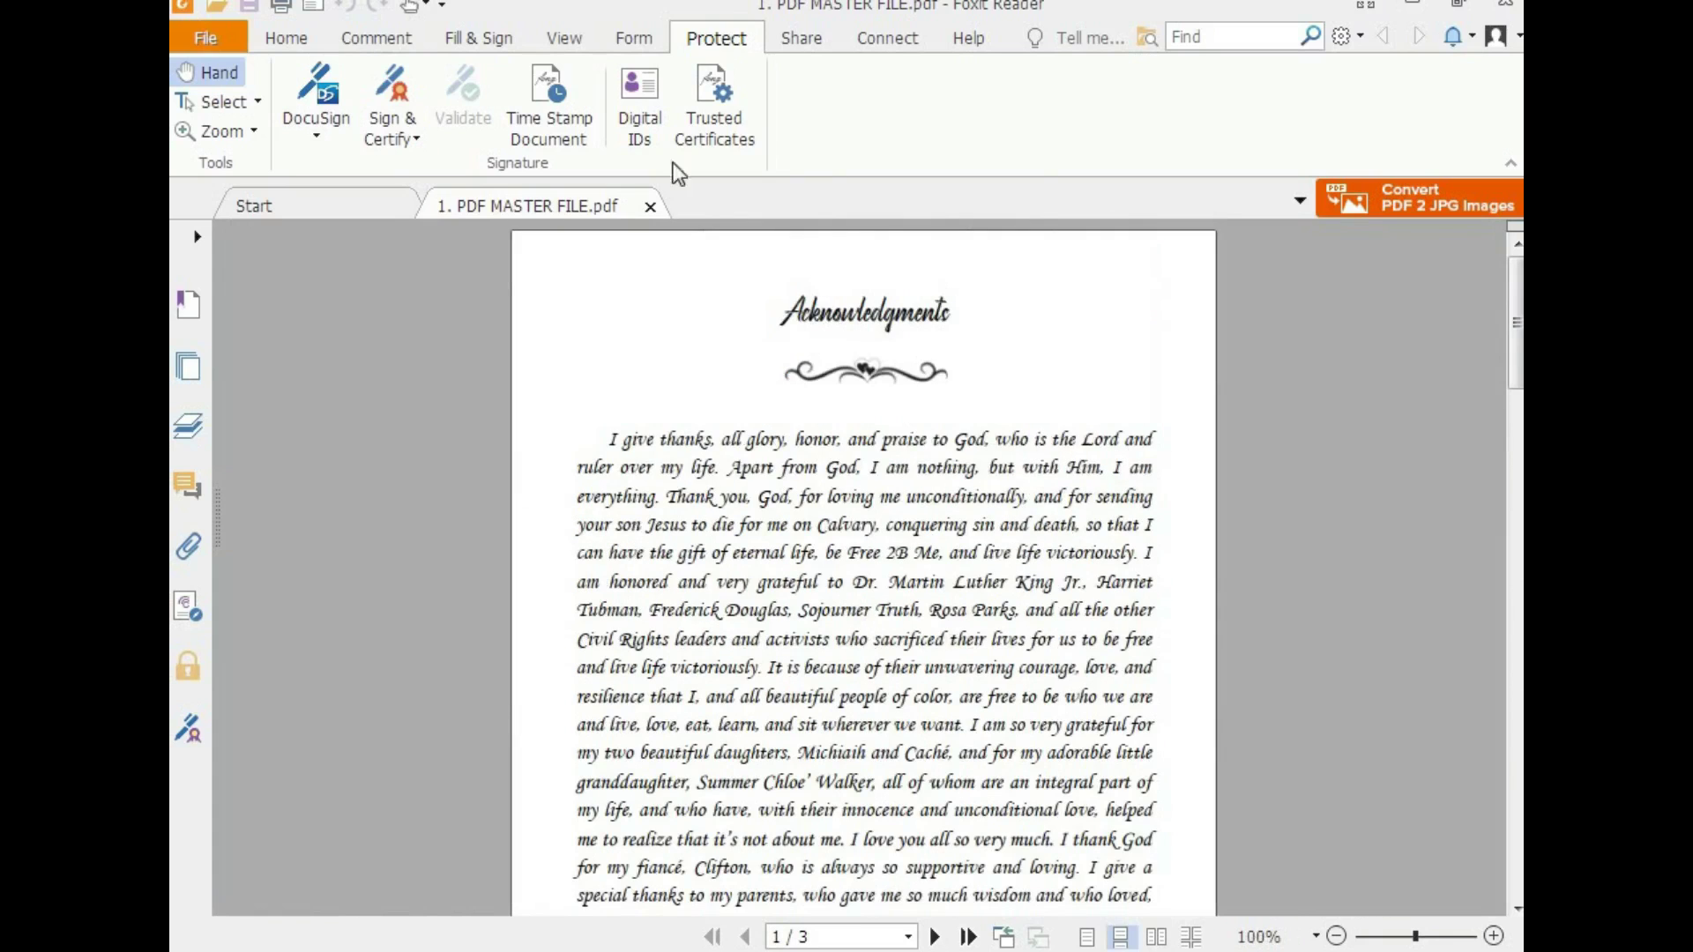
Open the PDF's document properties and check the page size in its description
click(208, 41)
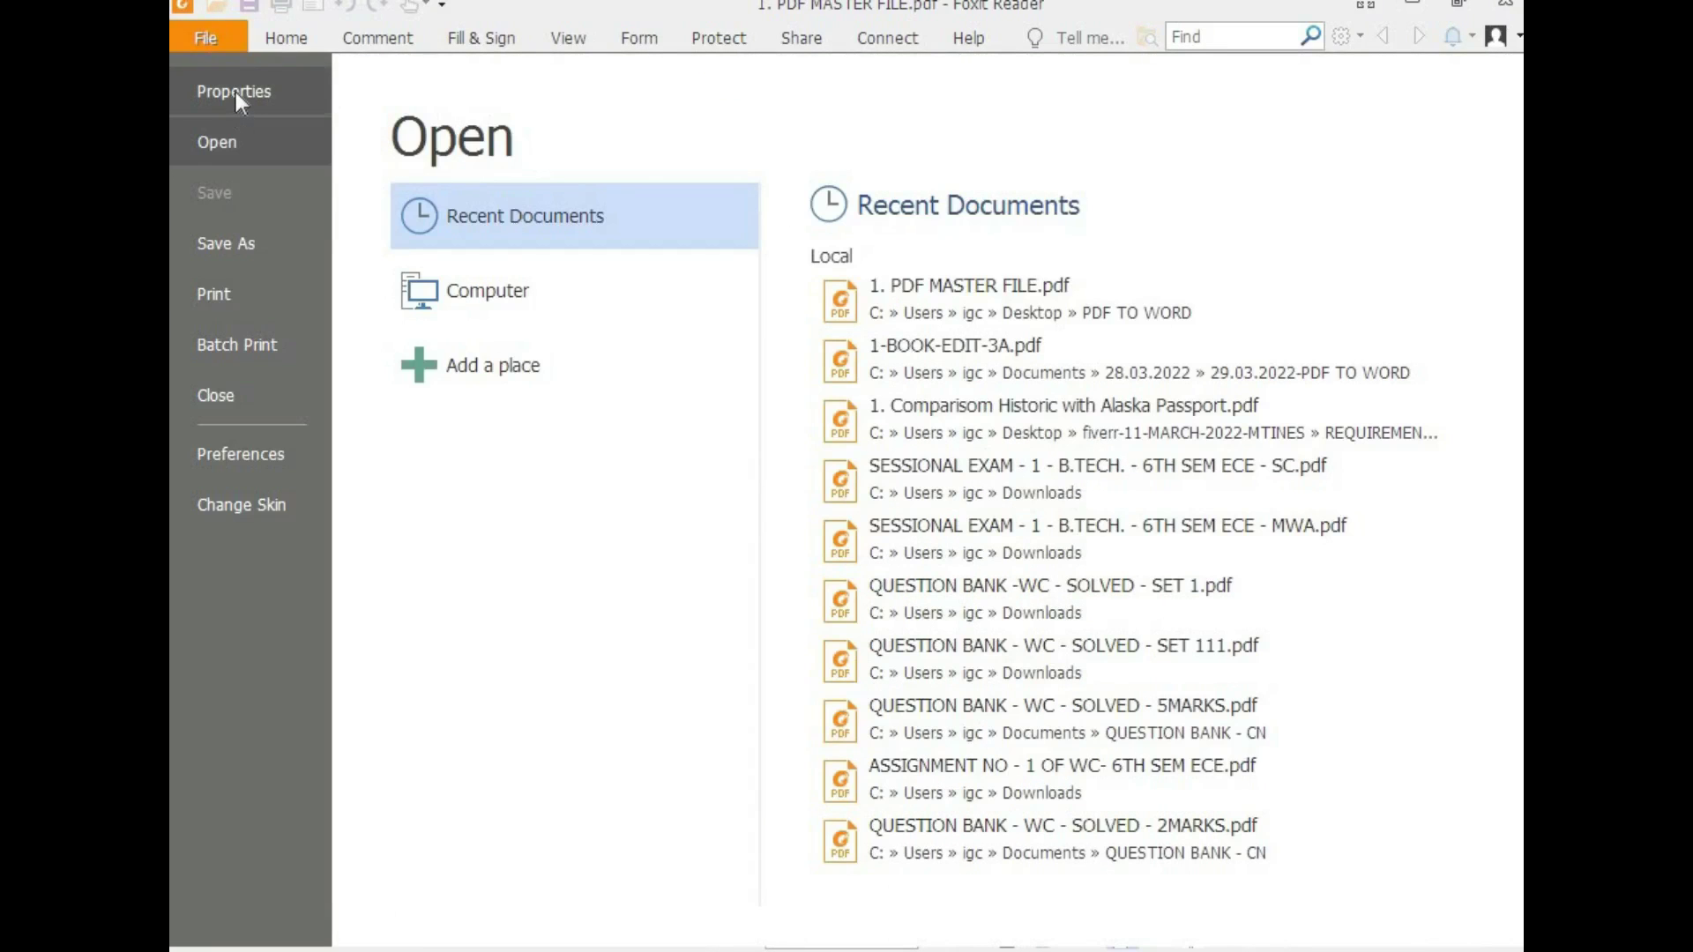
click(205, 41)
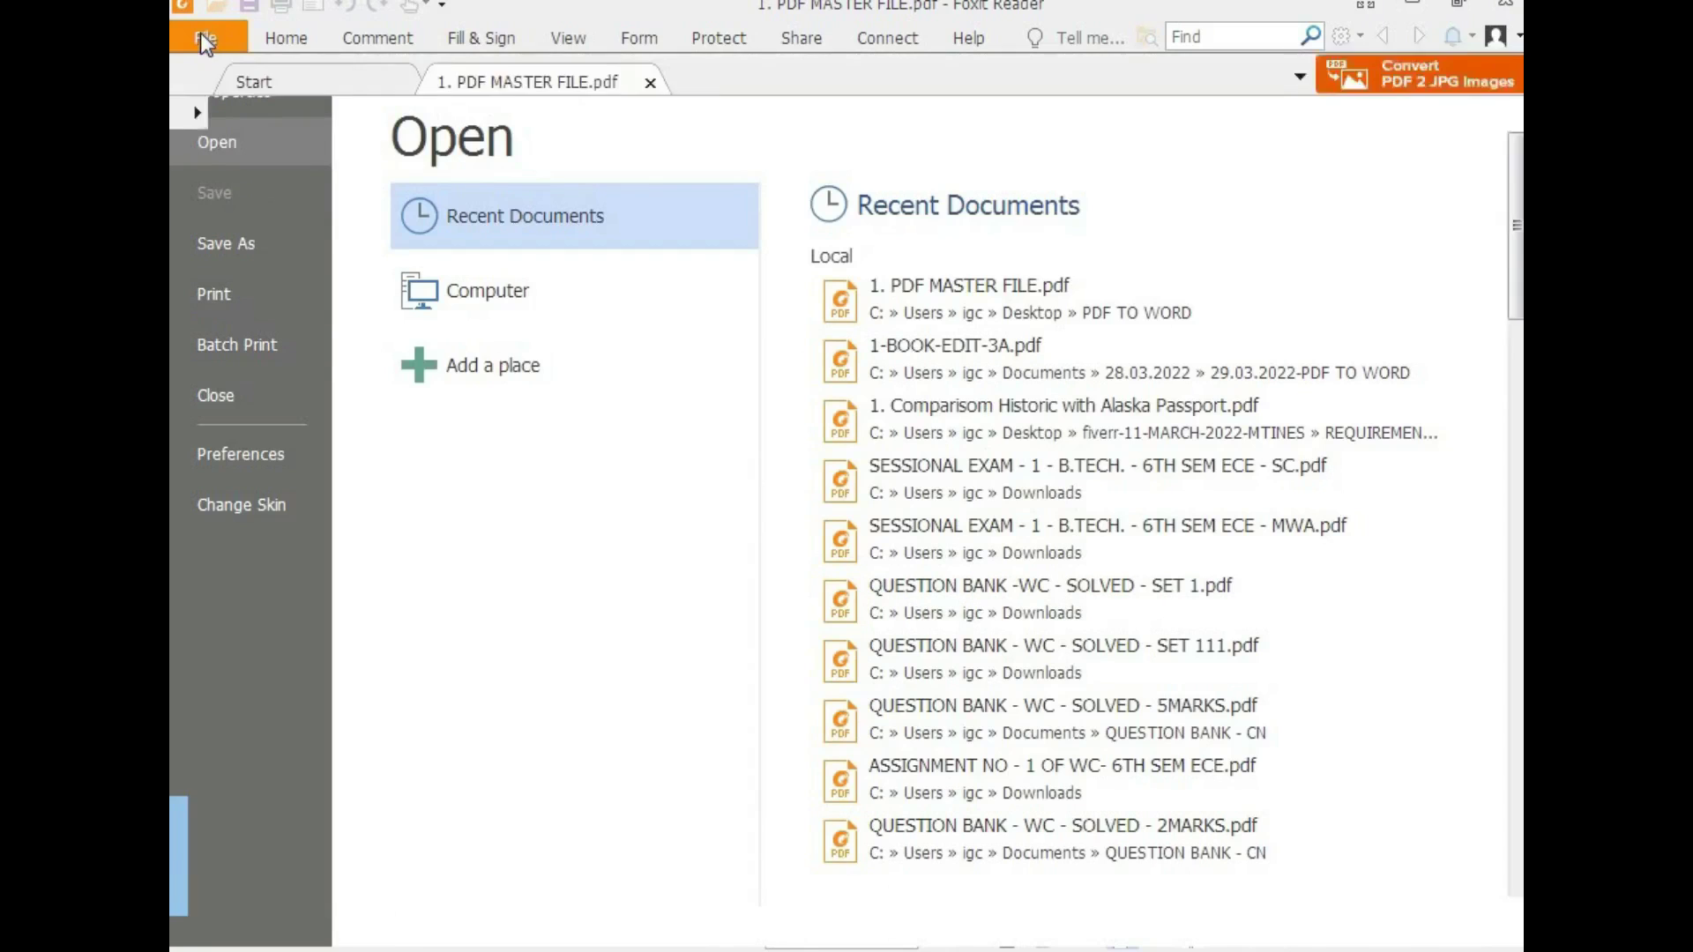
click(205, 41)
click(246, 87)
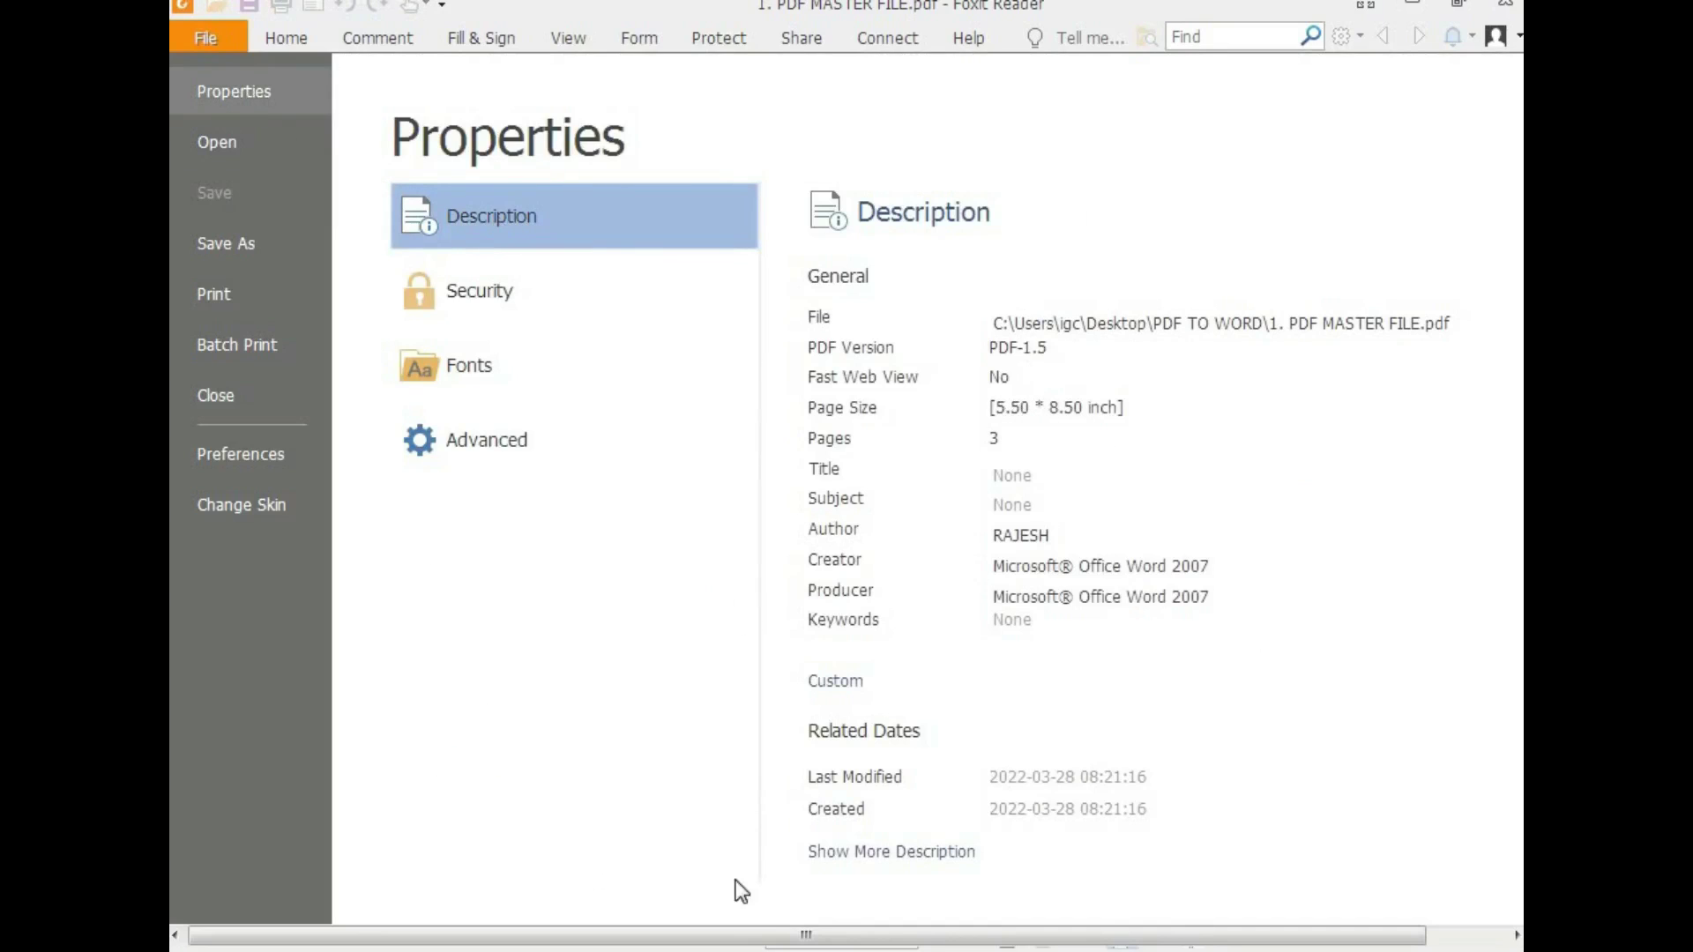
Switch to the Notepad notes, highlight the recorded PDF page size, and return to the document properties to compare it
click(609, 926)
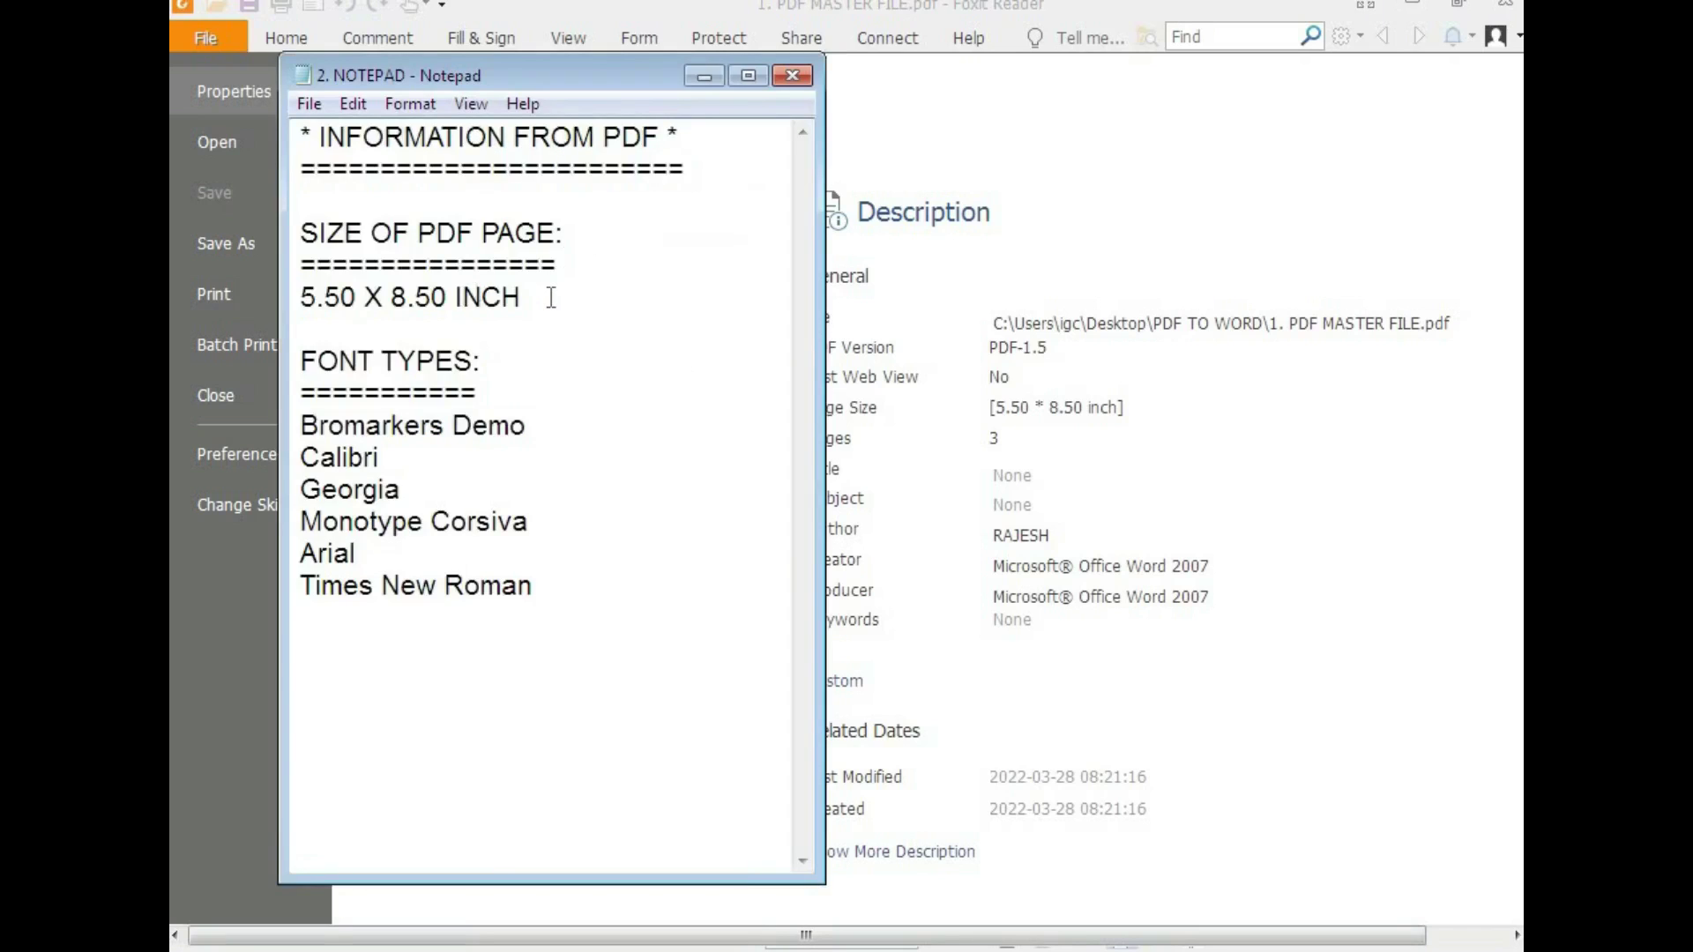
drag(551, 297, 300, 297)
click(572, 300)
drag(571, 300, 300, 300)
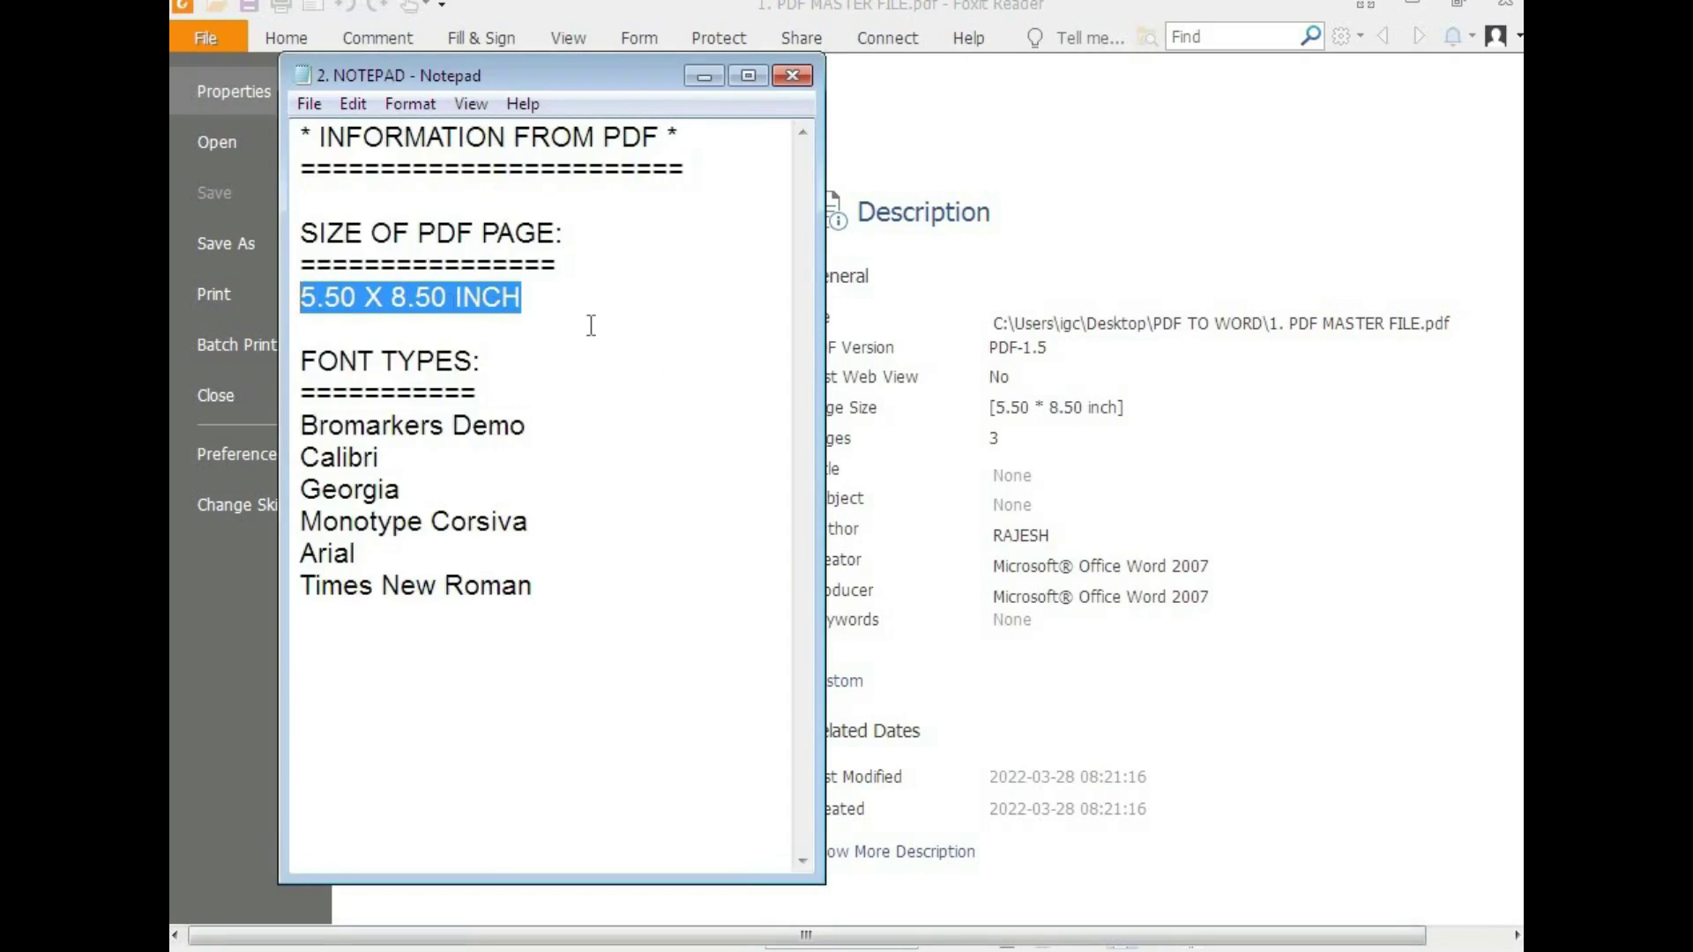
click(1160, 409)
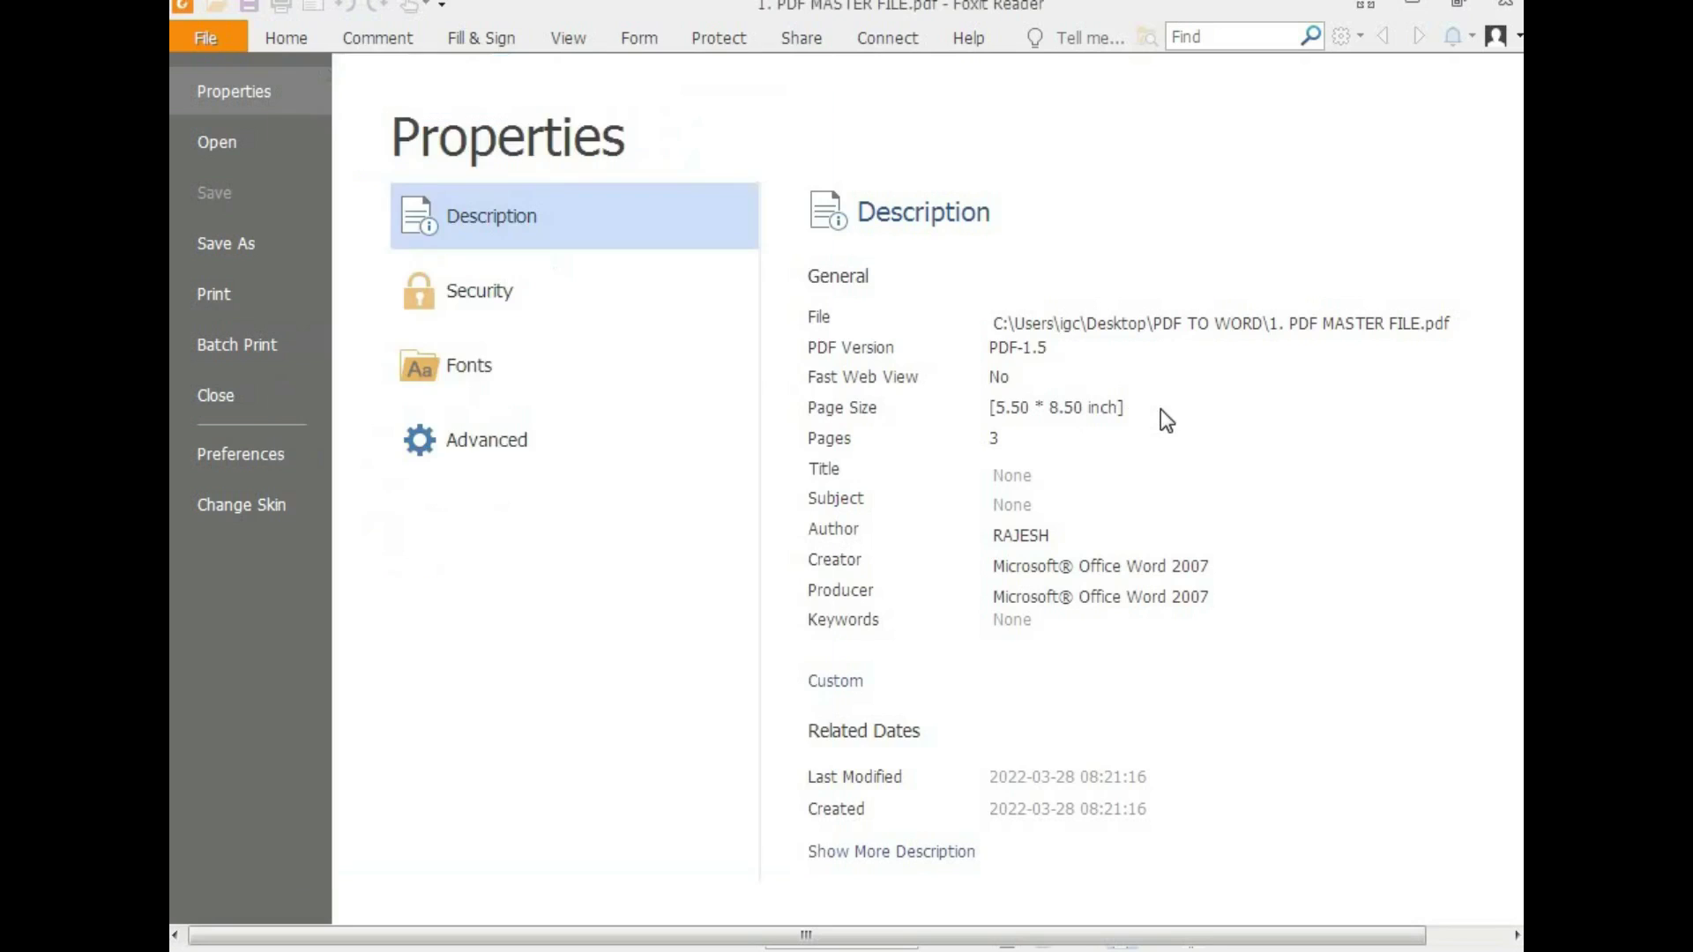
Show the fonts used in the PDF and review the whole list from beginning to end
click(469, 372)
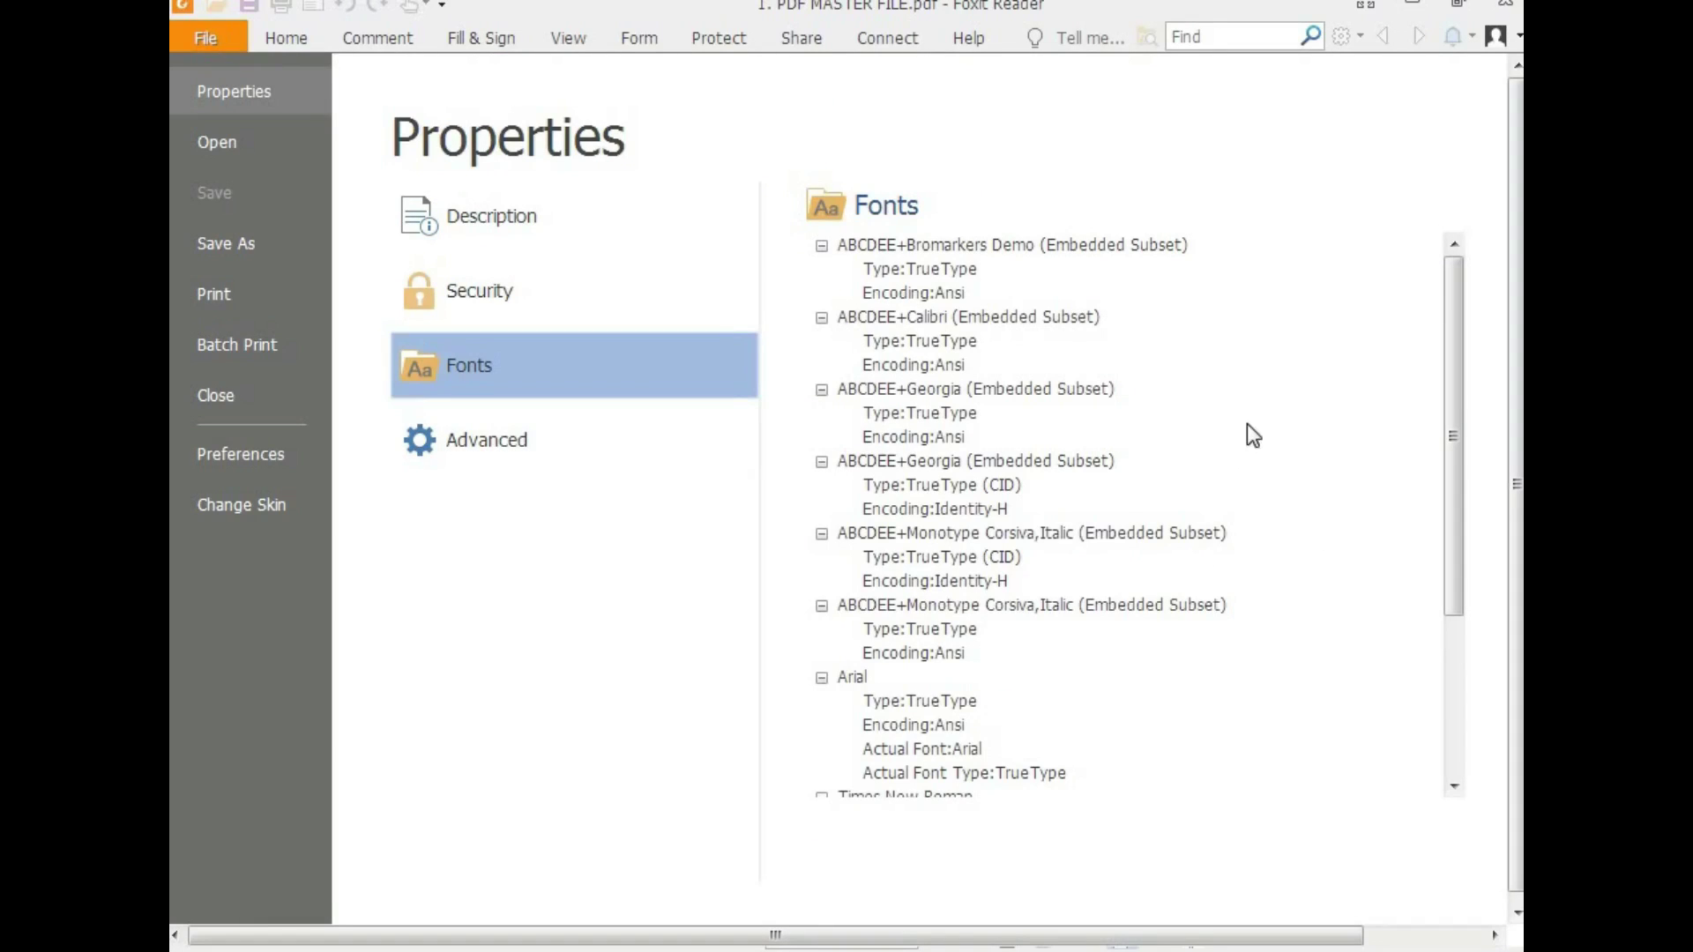
drag(1449, 583, 1454, 756)
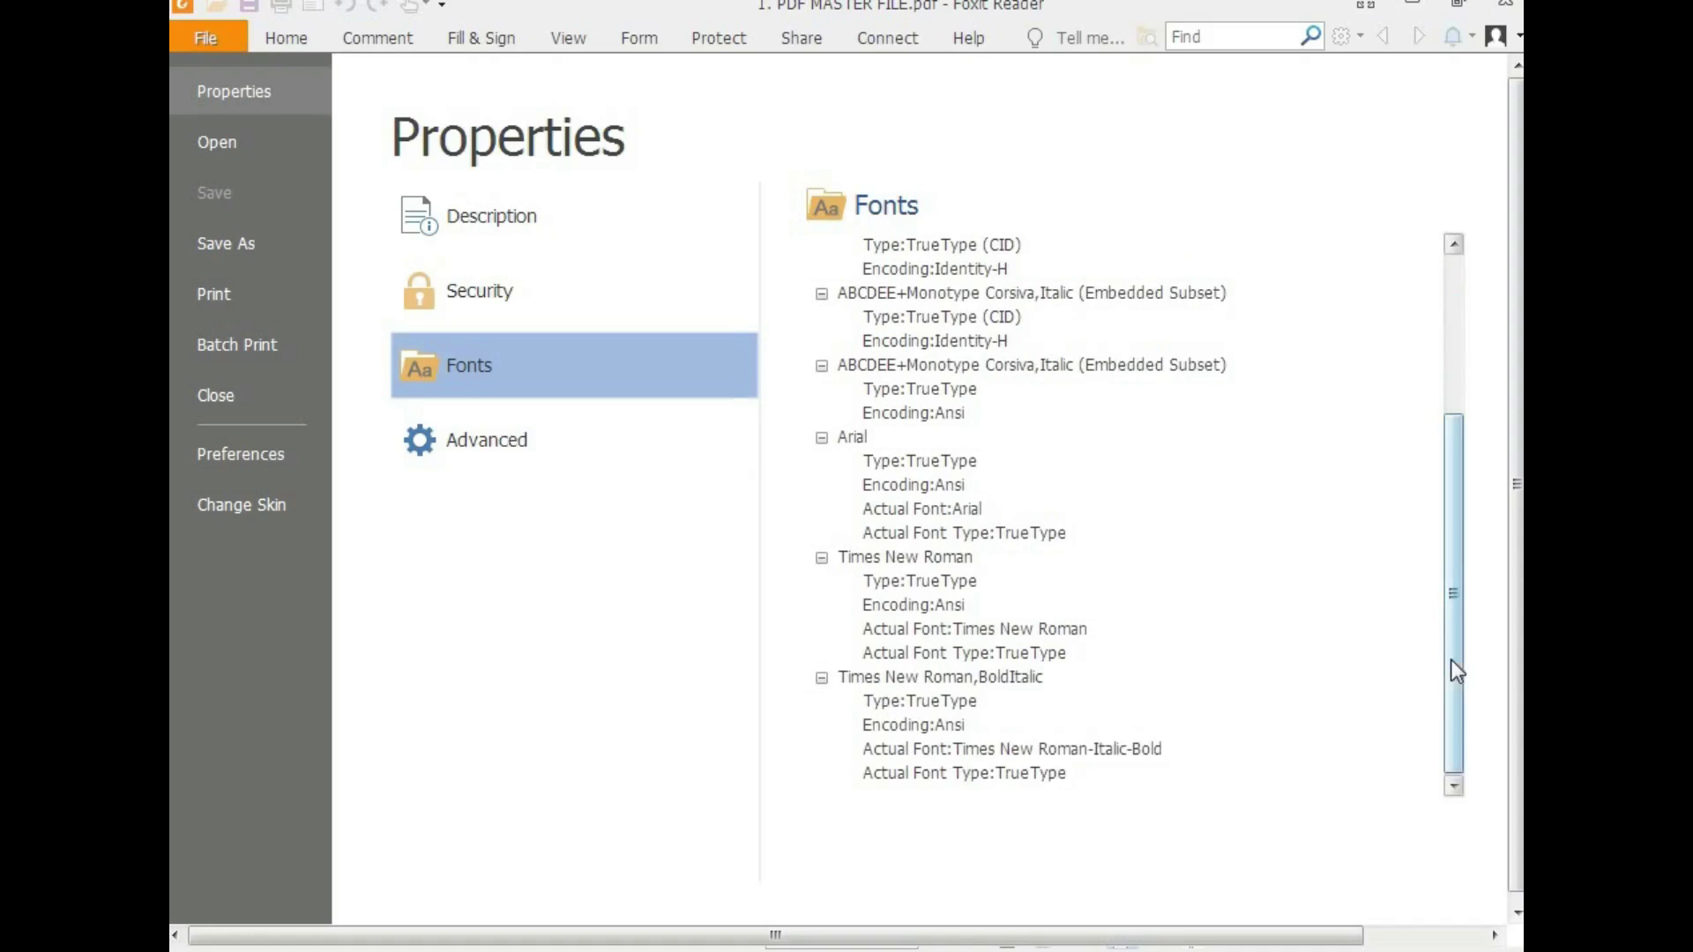
drag(1452, 662, 1438, 425)
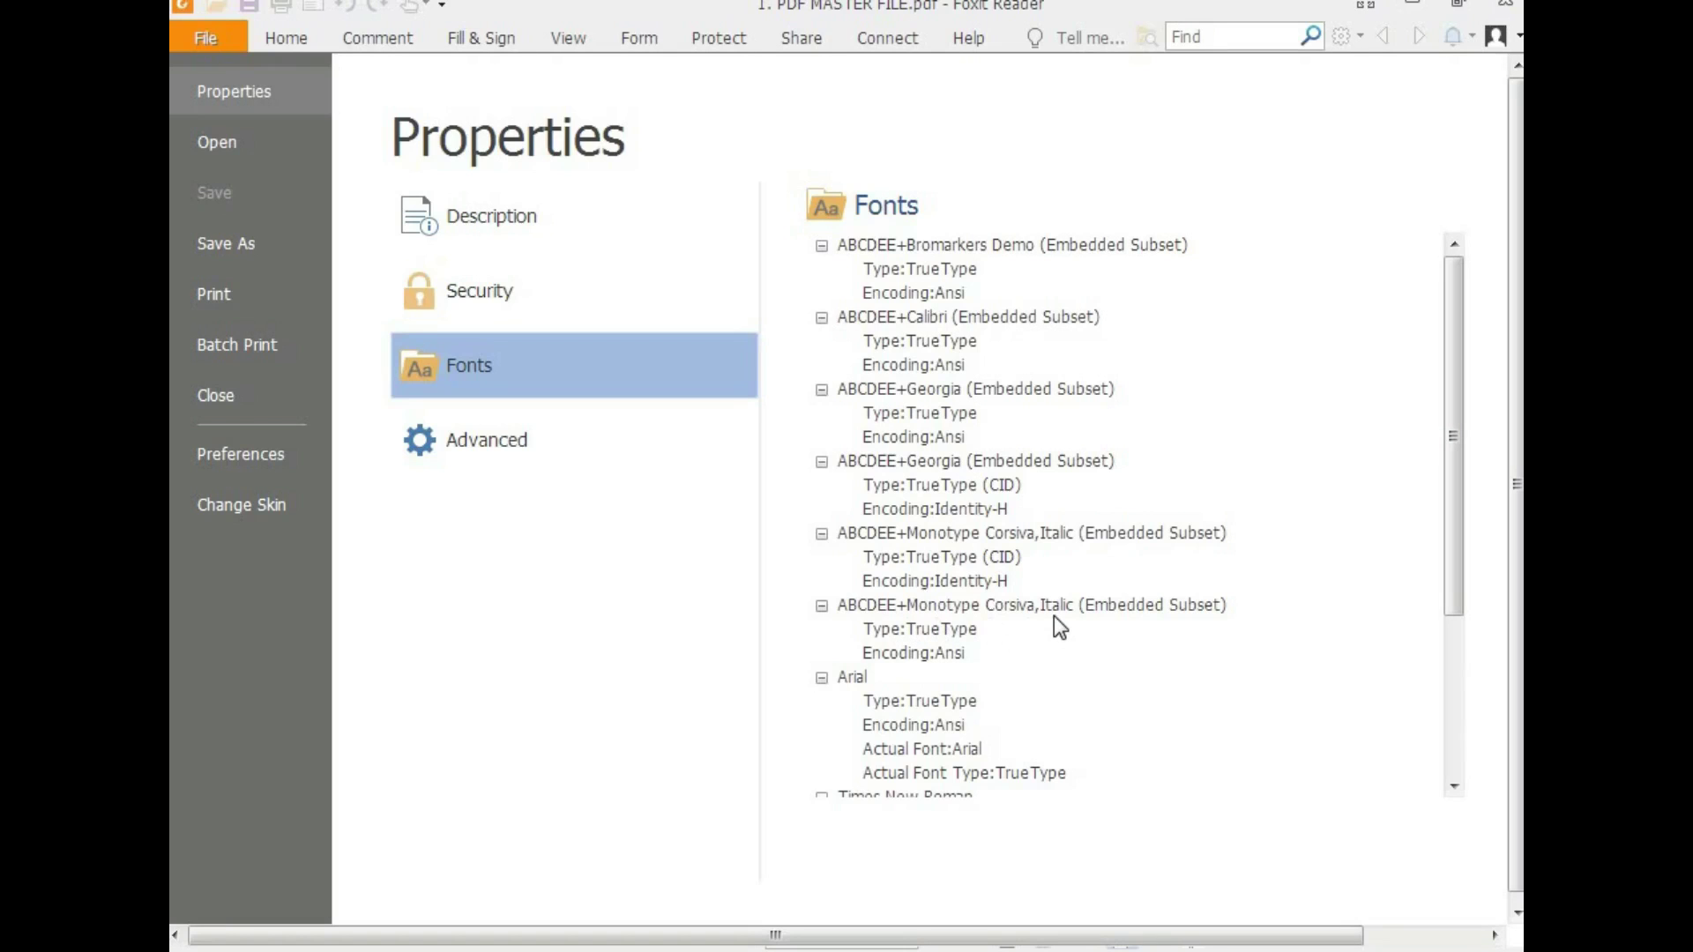
drag(1454, 611, 859, 557)
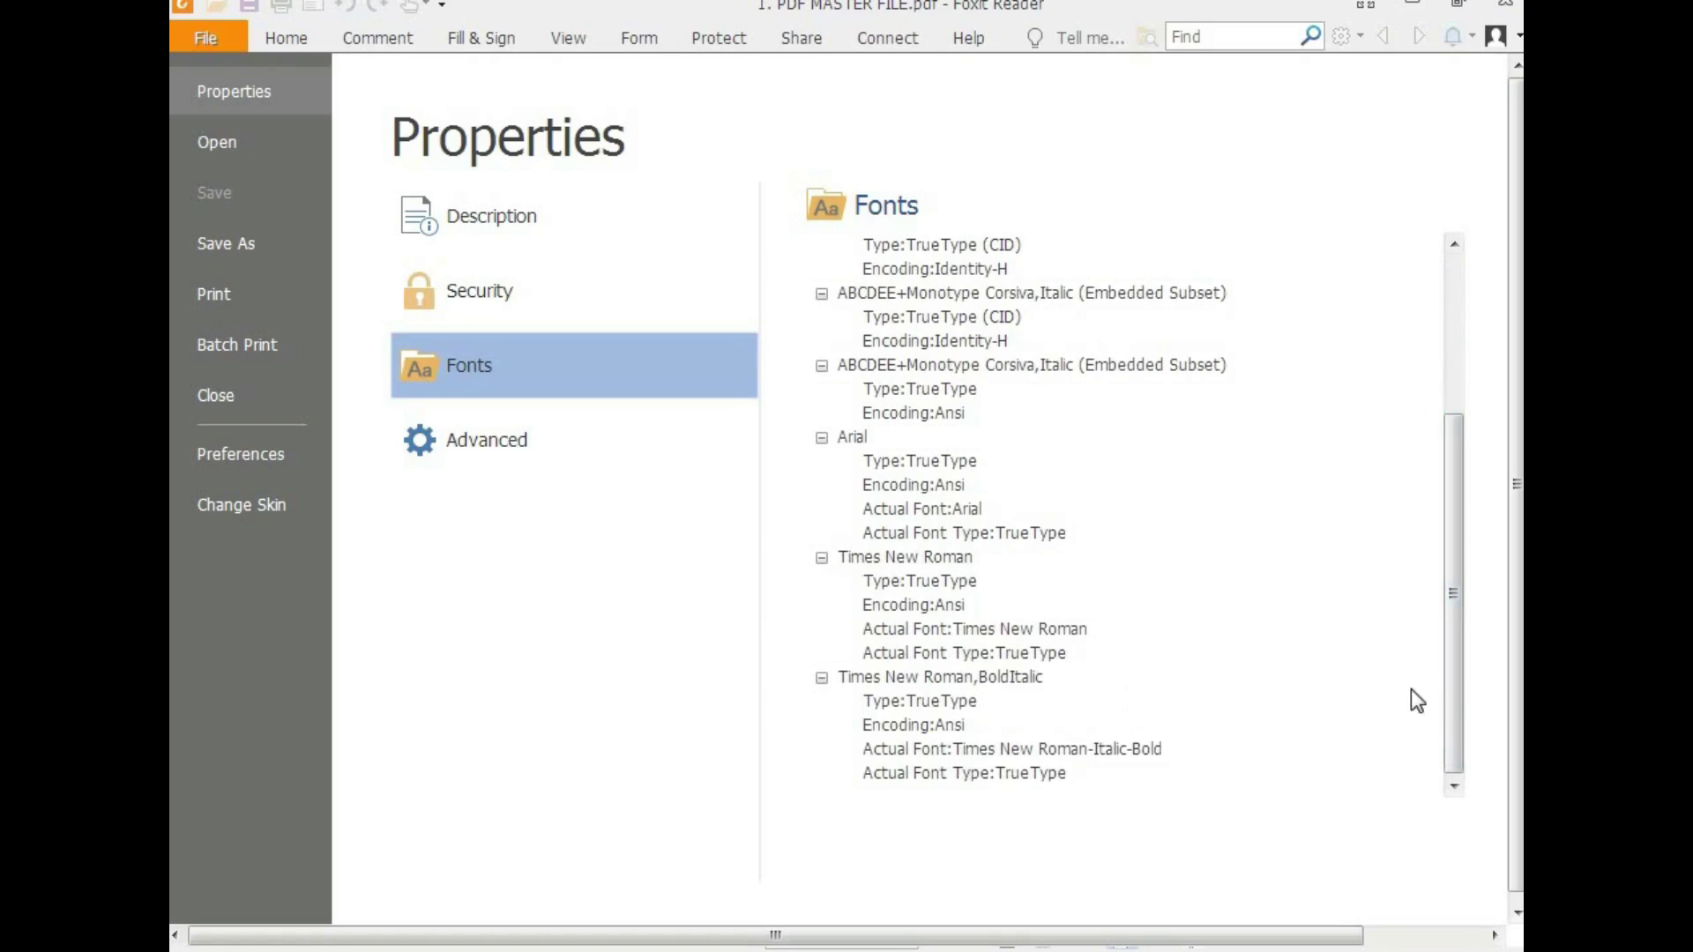
drag(1456, 701, 1447, 480)
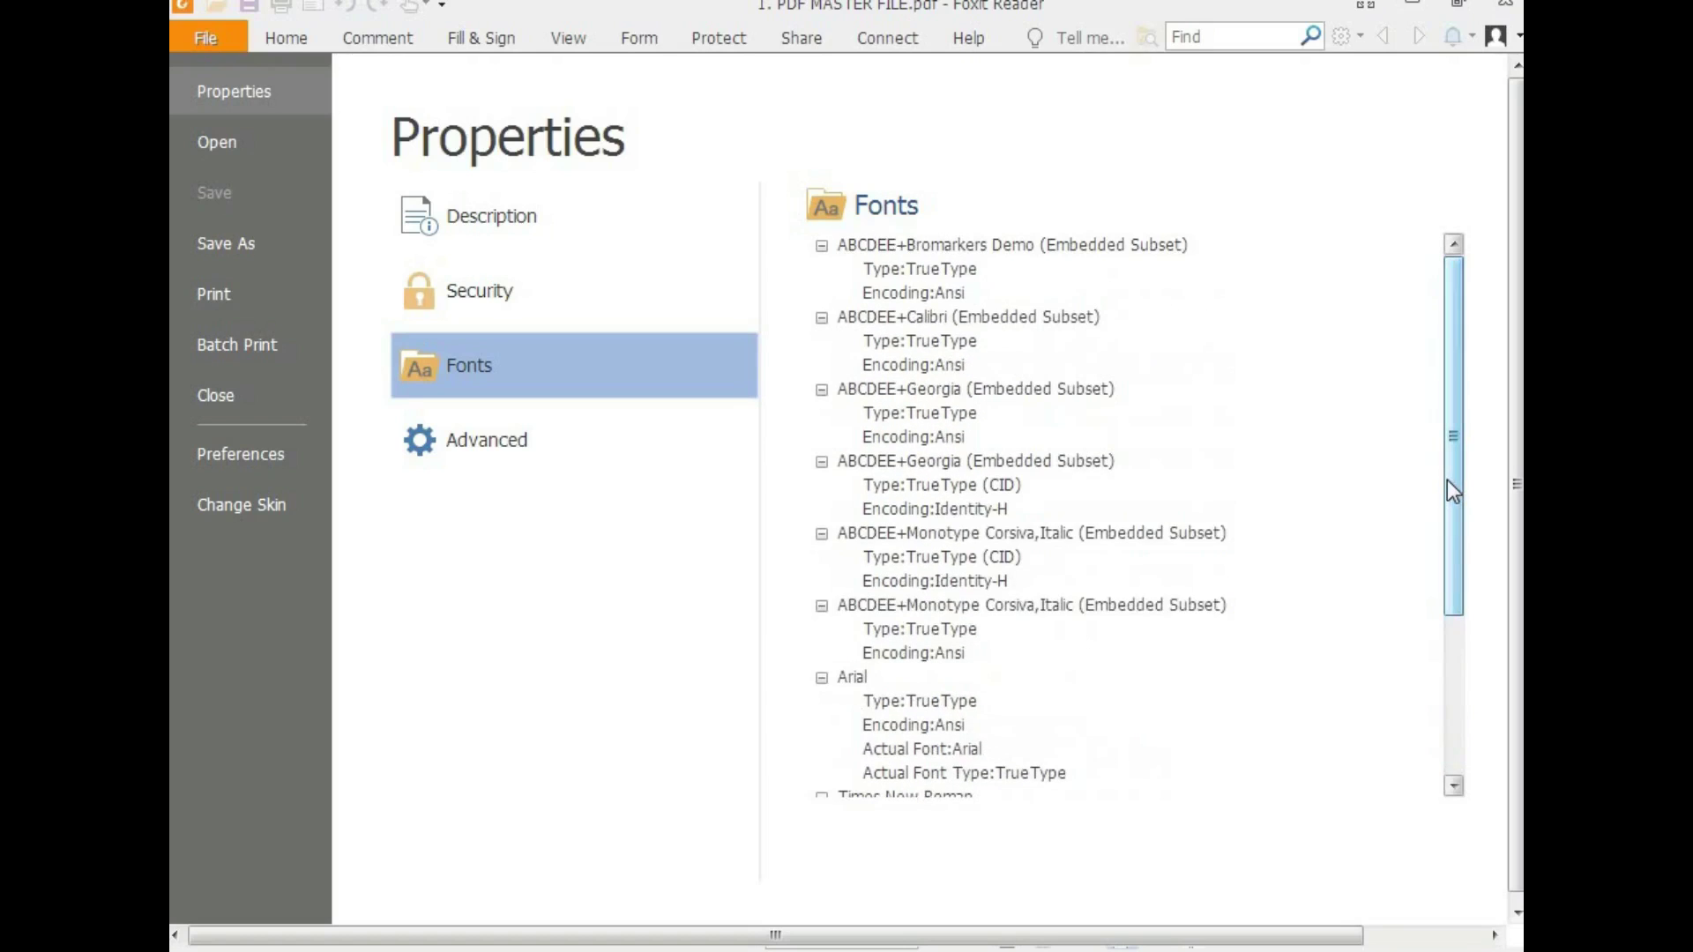
drag(913, 248, 933, 245)
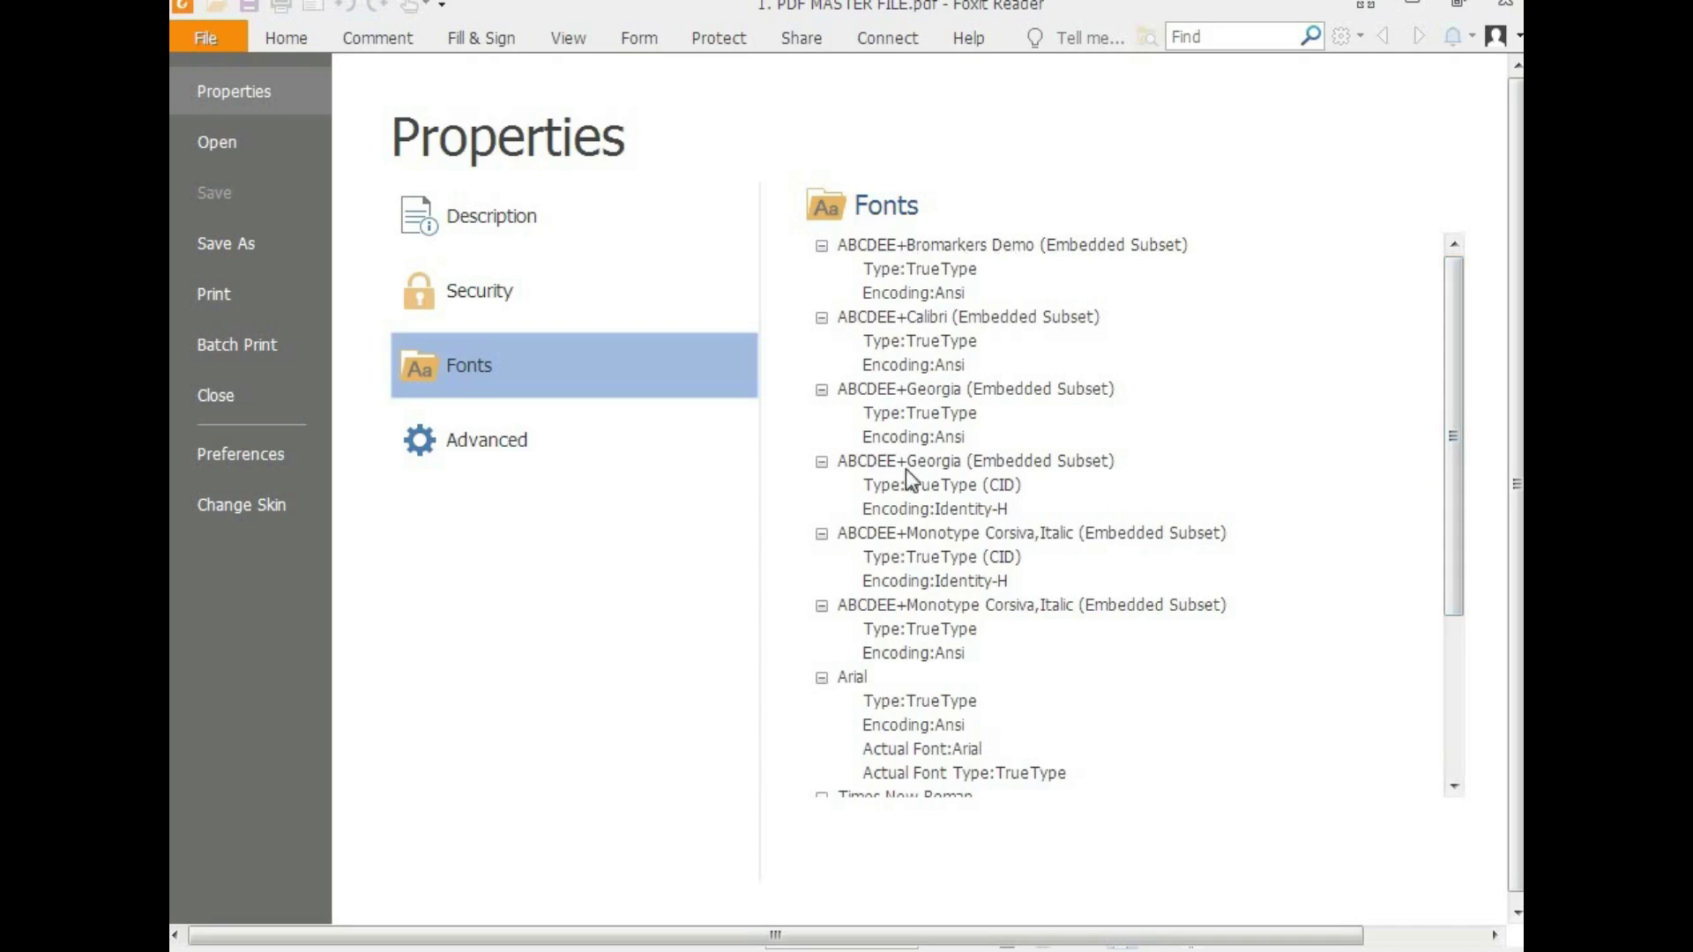
Bring up the Notepad notes again and highlight each recorded font name in turn, from Bromarkers Demo to Times New Roman
mouse_move(660, 948)
click(617, 923)
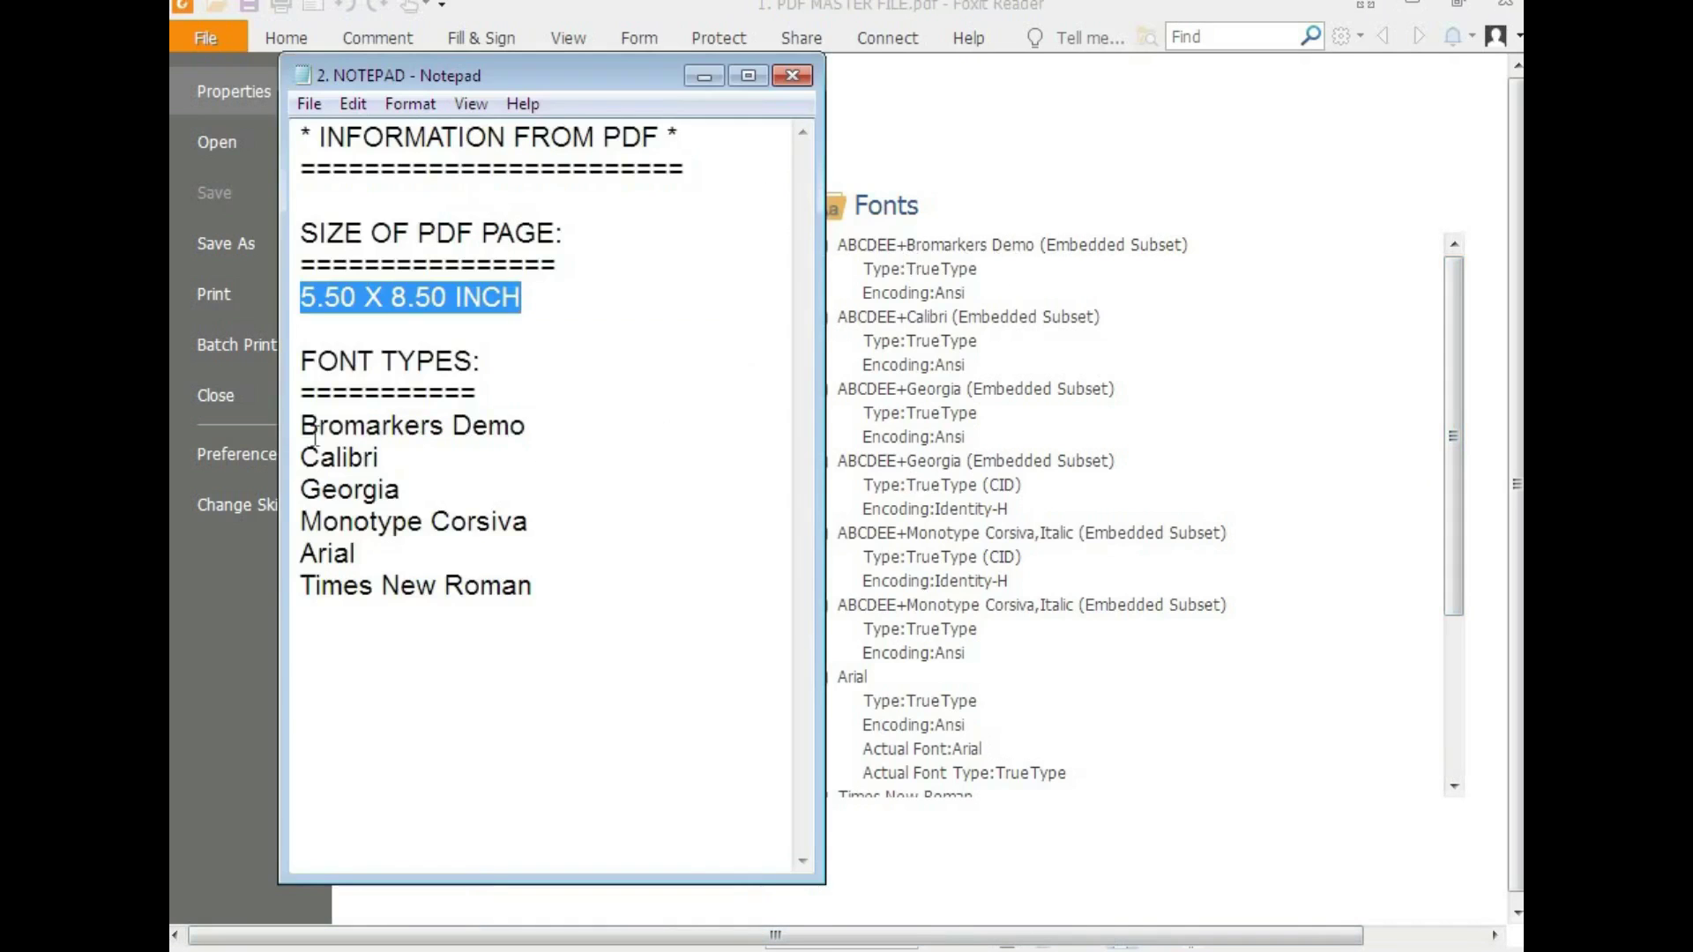
drag(303, 424, 557, 430)
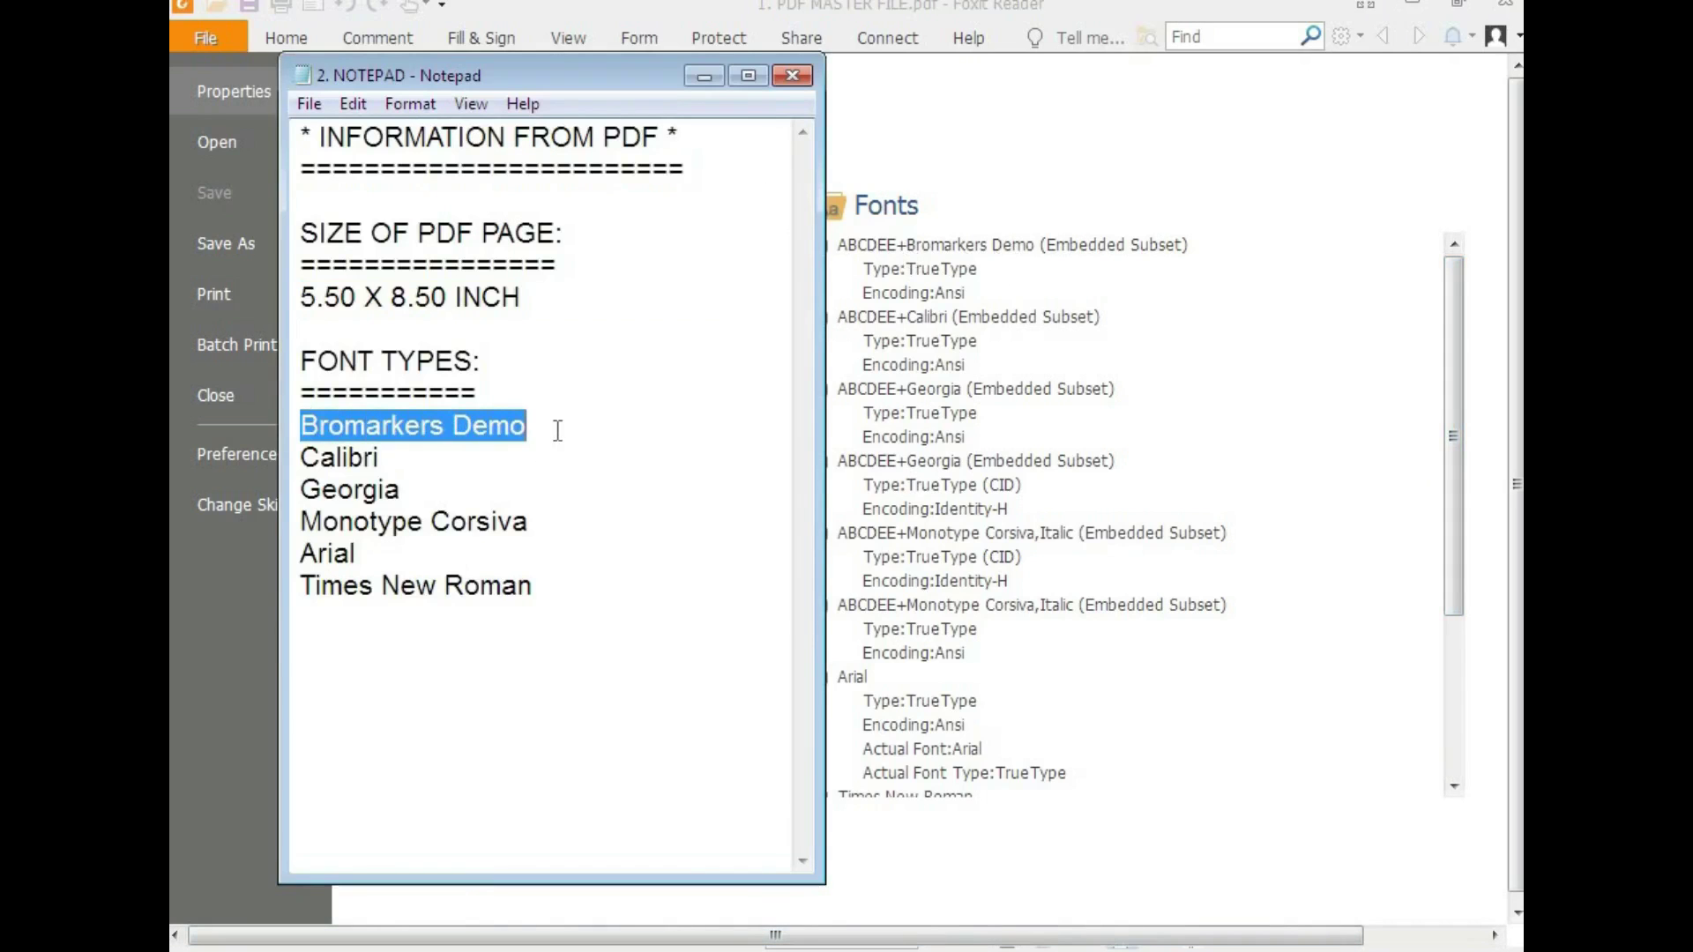
drag(397, 459, 300, 459)
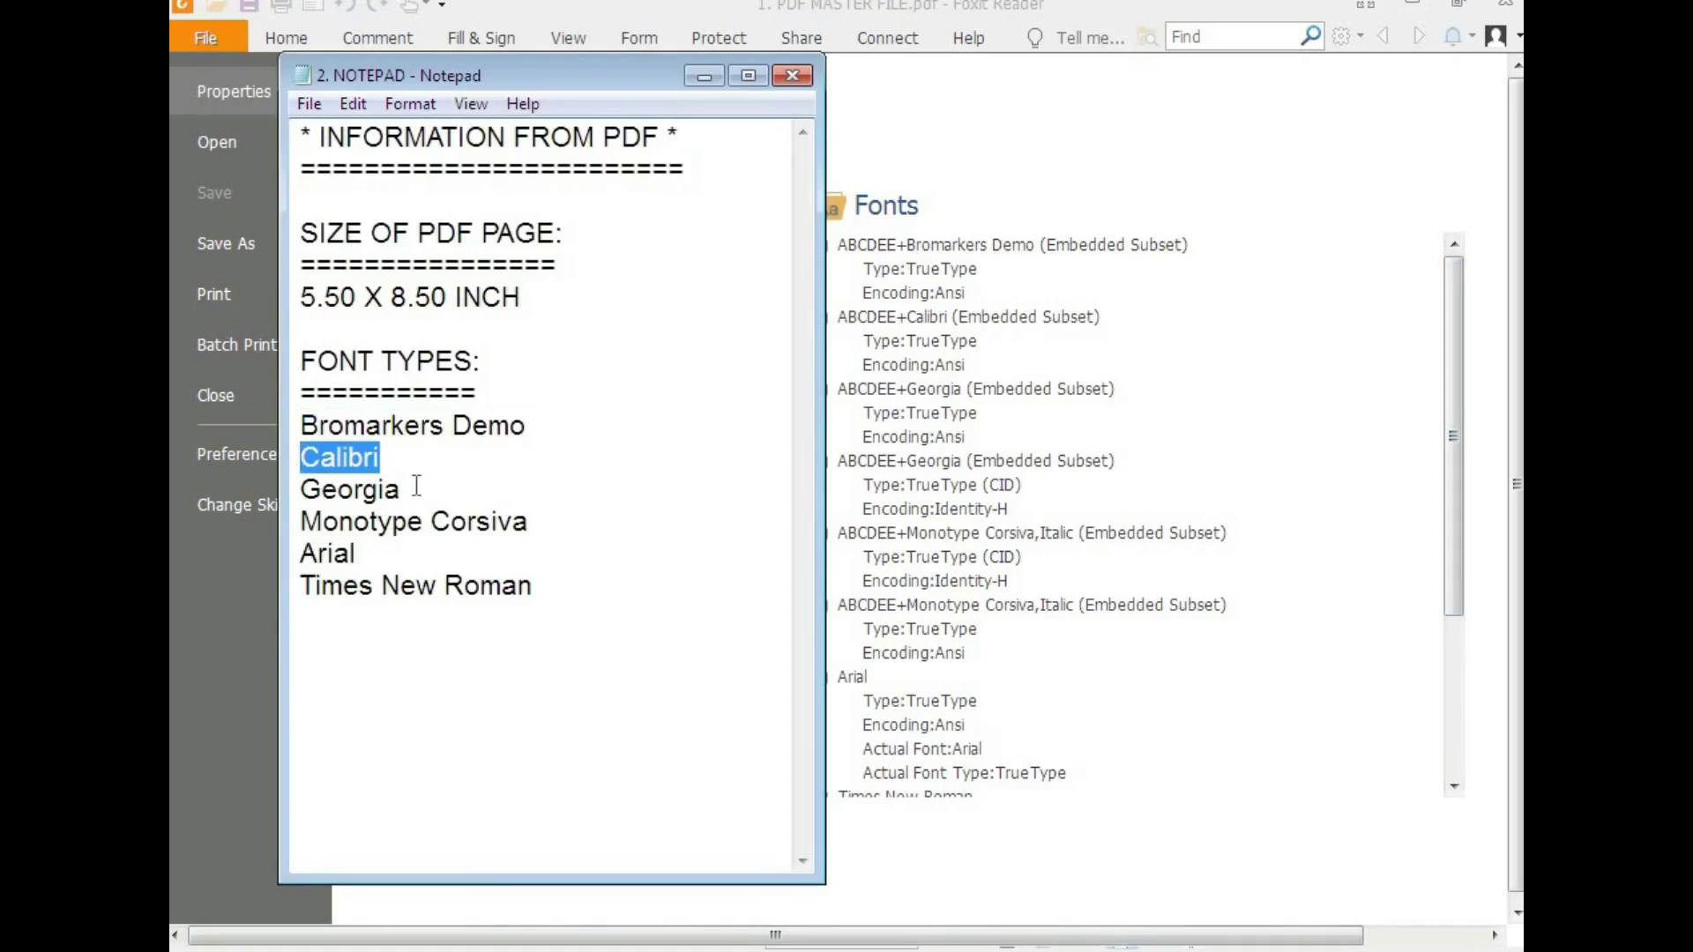
drag(416, 488, 297, 490)
drag(552, 518, 275, 526)
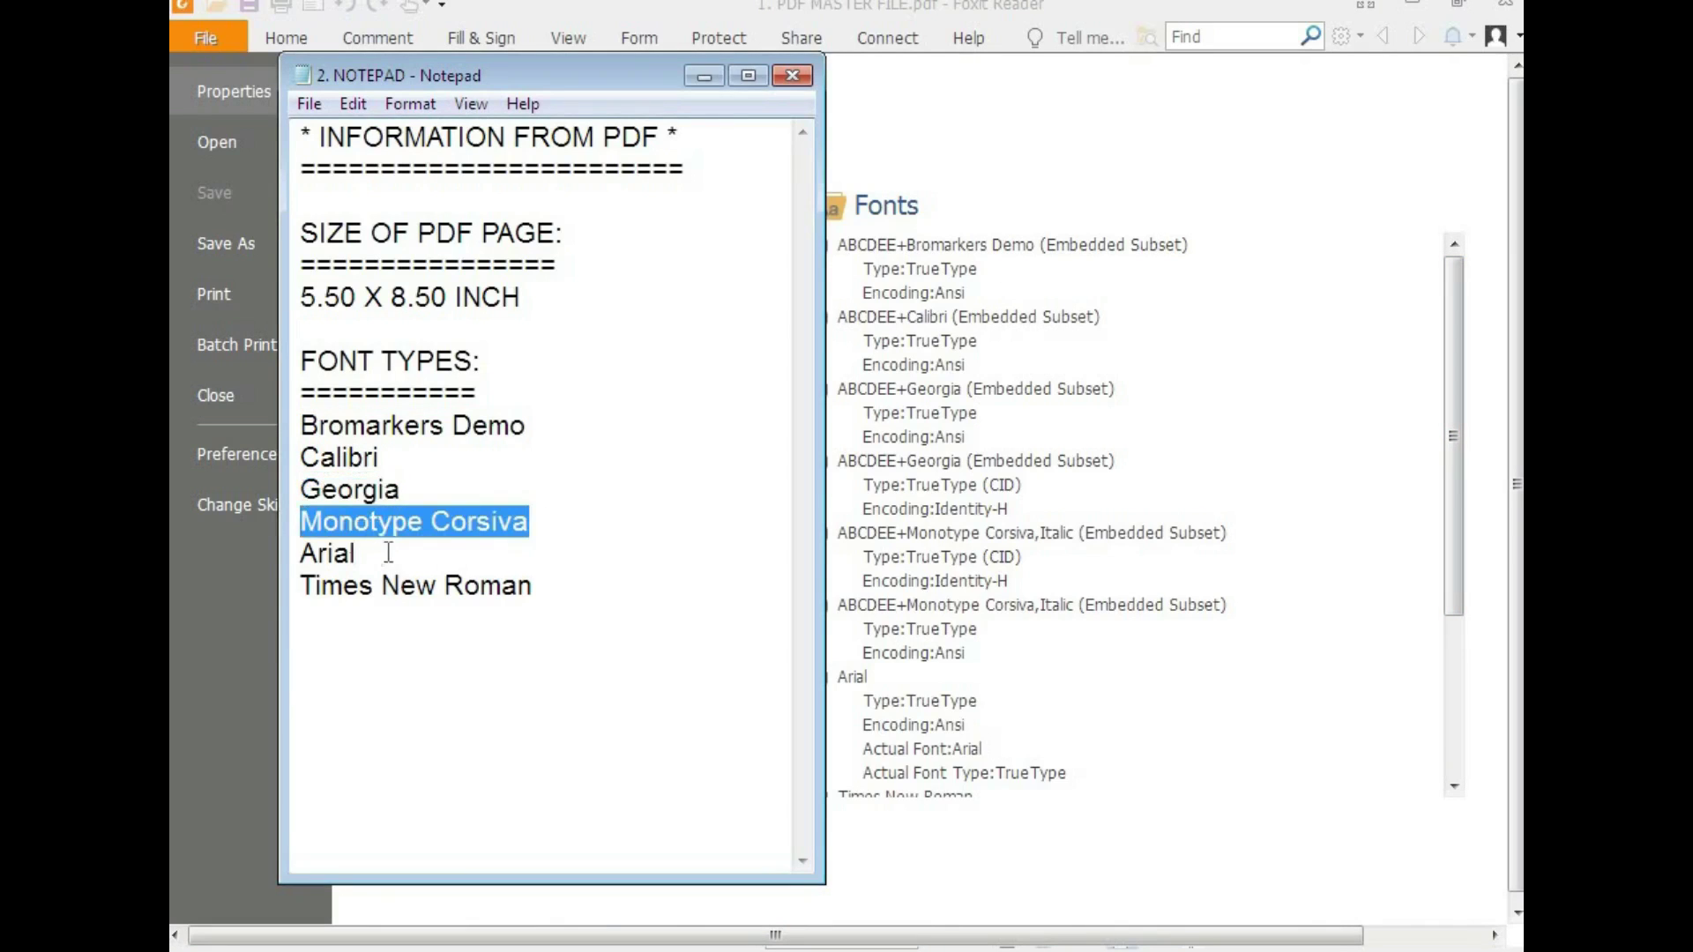
drag(389, 553, 278, 554)
drag(534, 586, 296, 586)
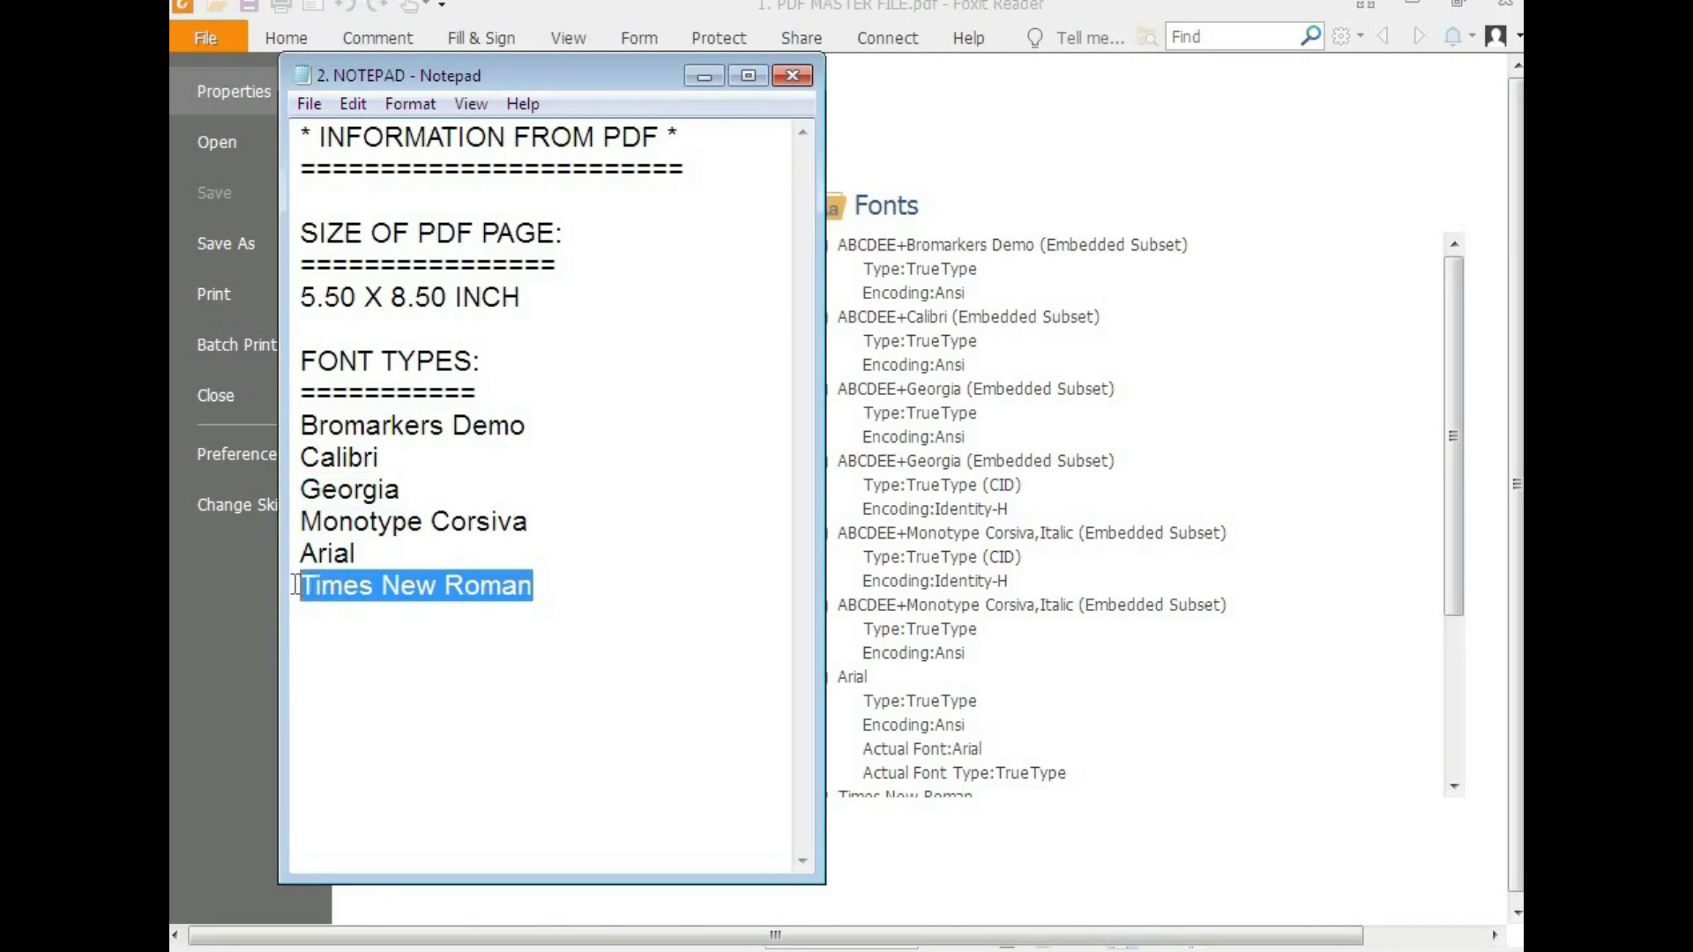
Add the line "5-AVAILABLE FONTS IN WORD" below the font list in the notes and highlight it
click(460, 657)
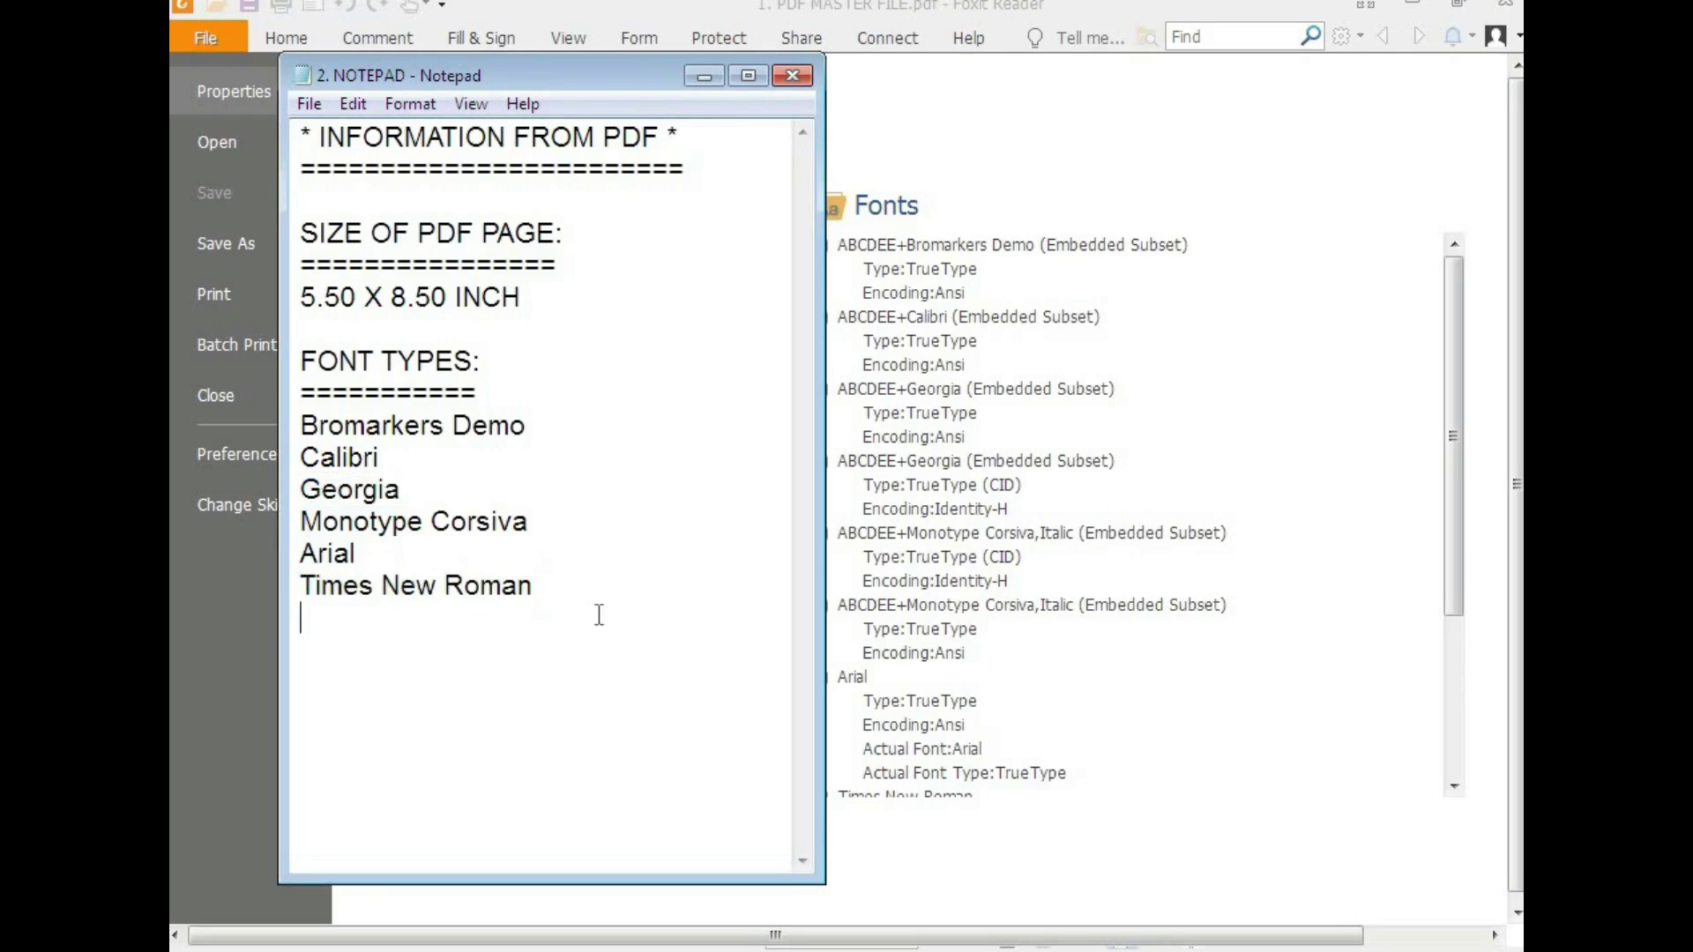
drag(594, 605, 292, 463)
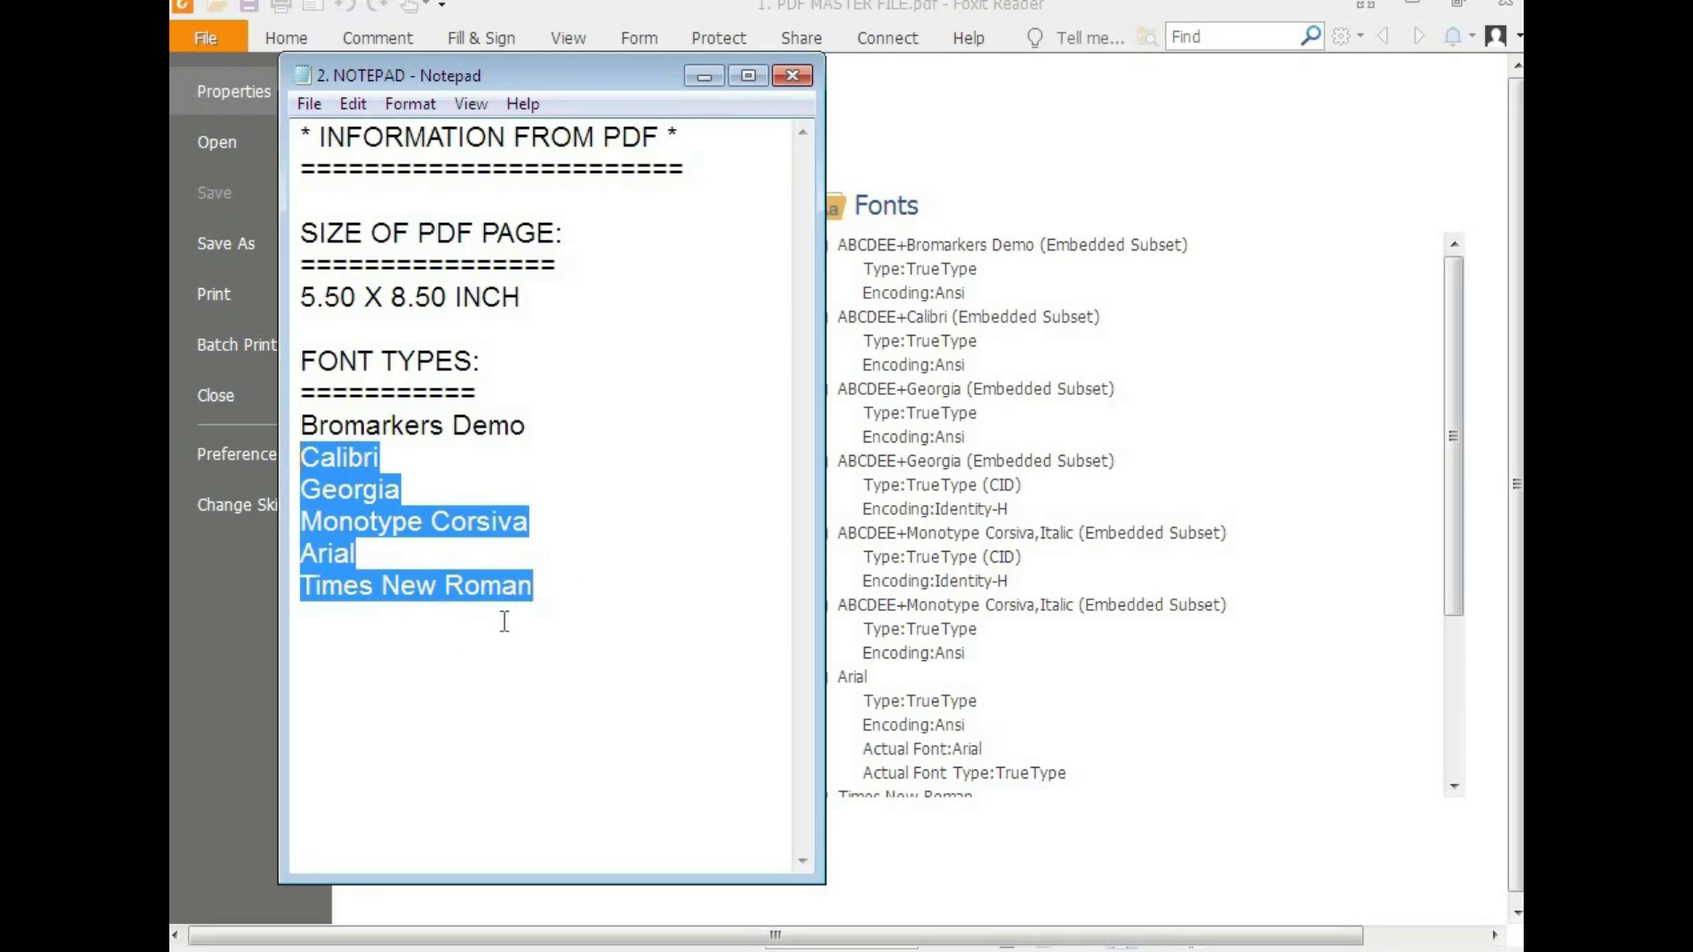
click(549, 578)
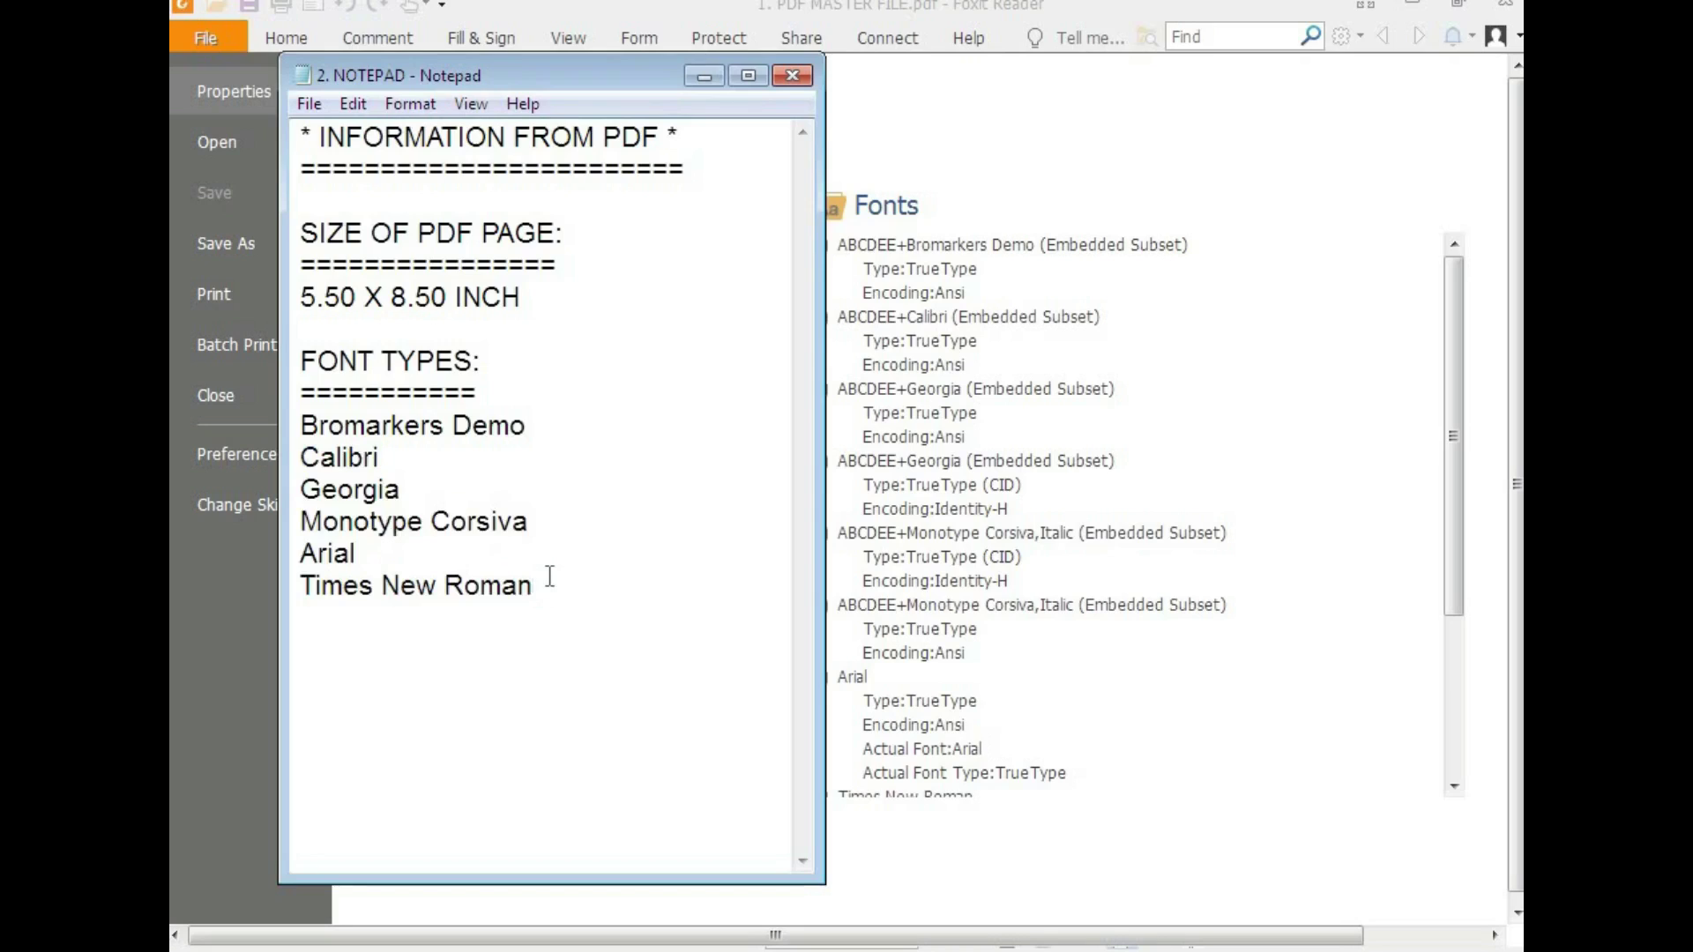
text(5-AVAILABLE)
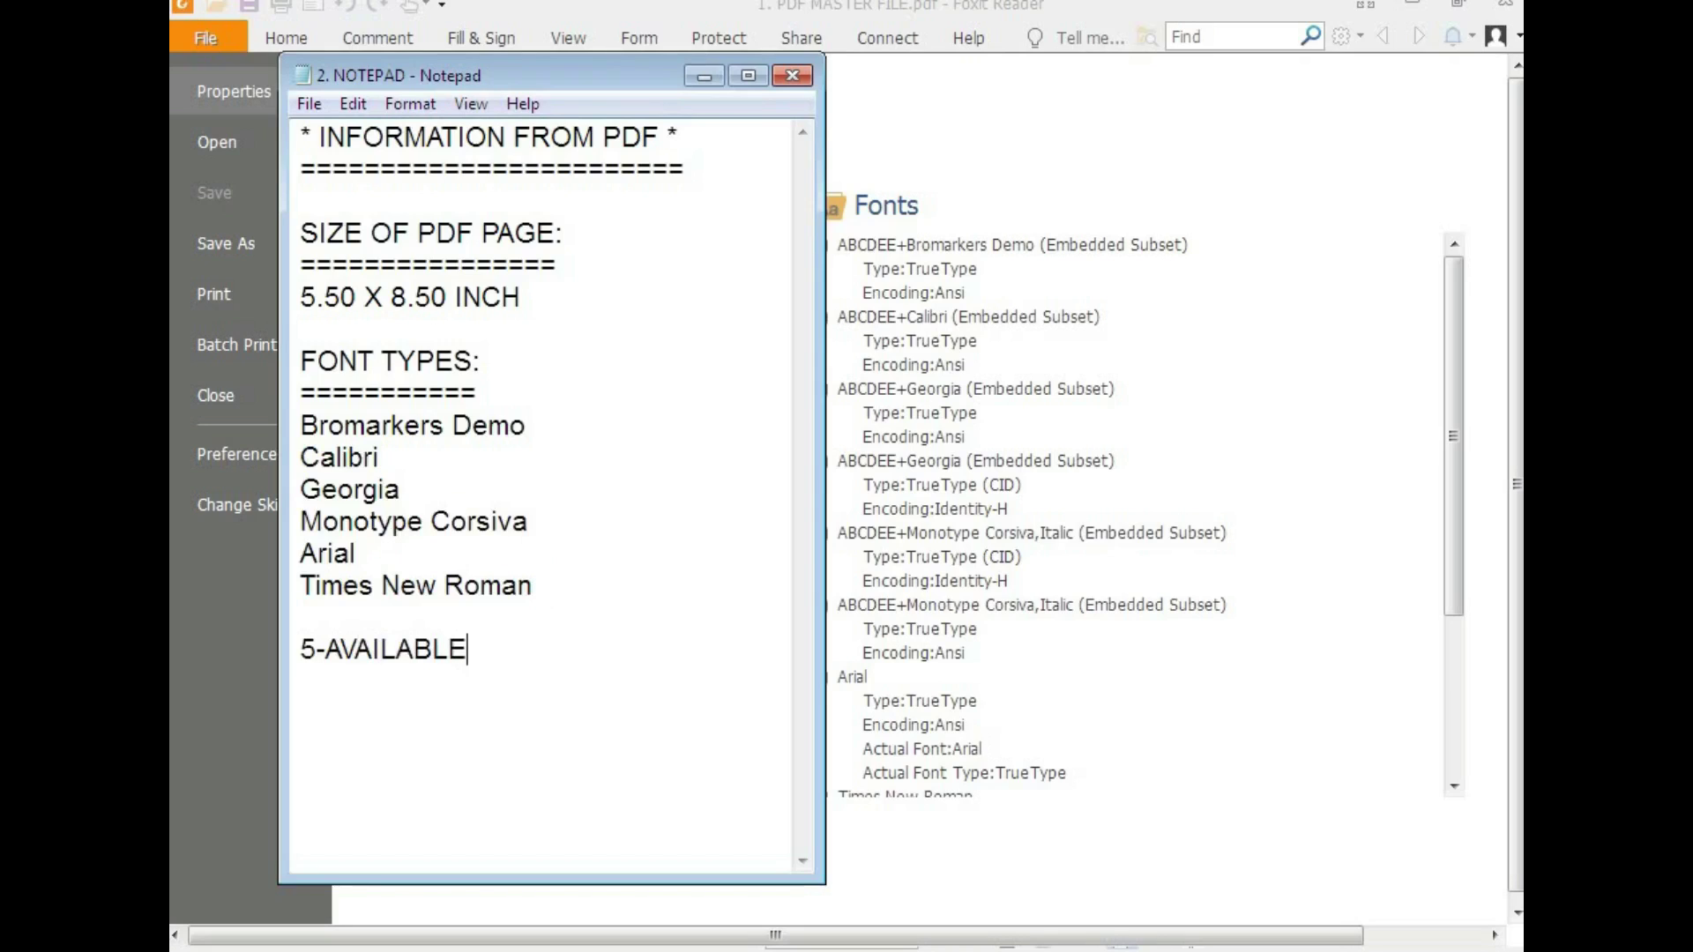
text( FONTS IN WORD)
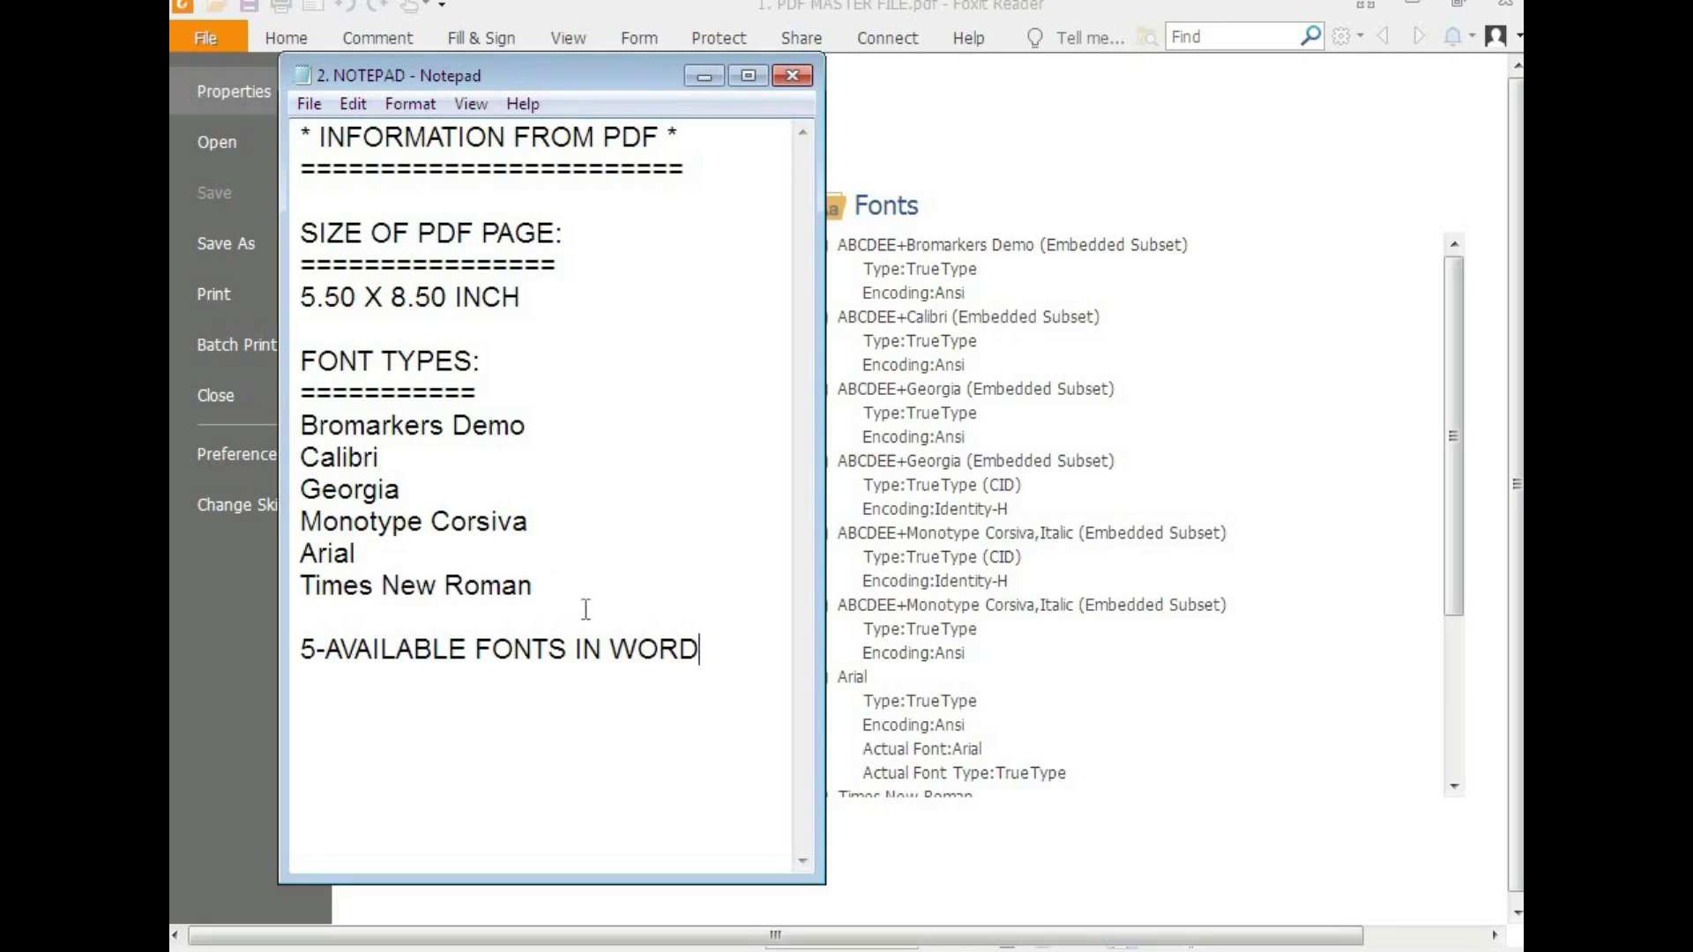
key(shift+Home)
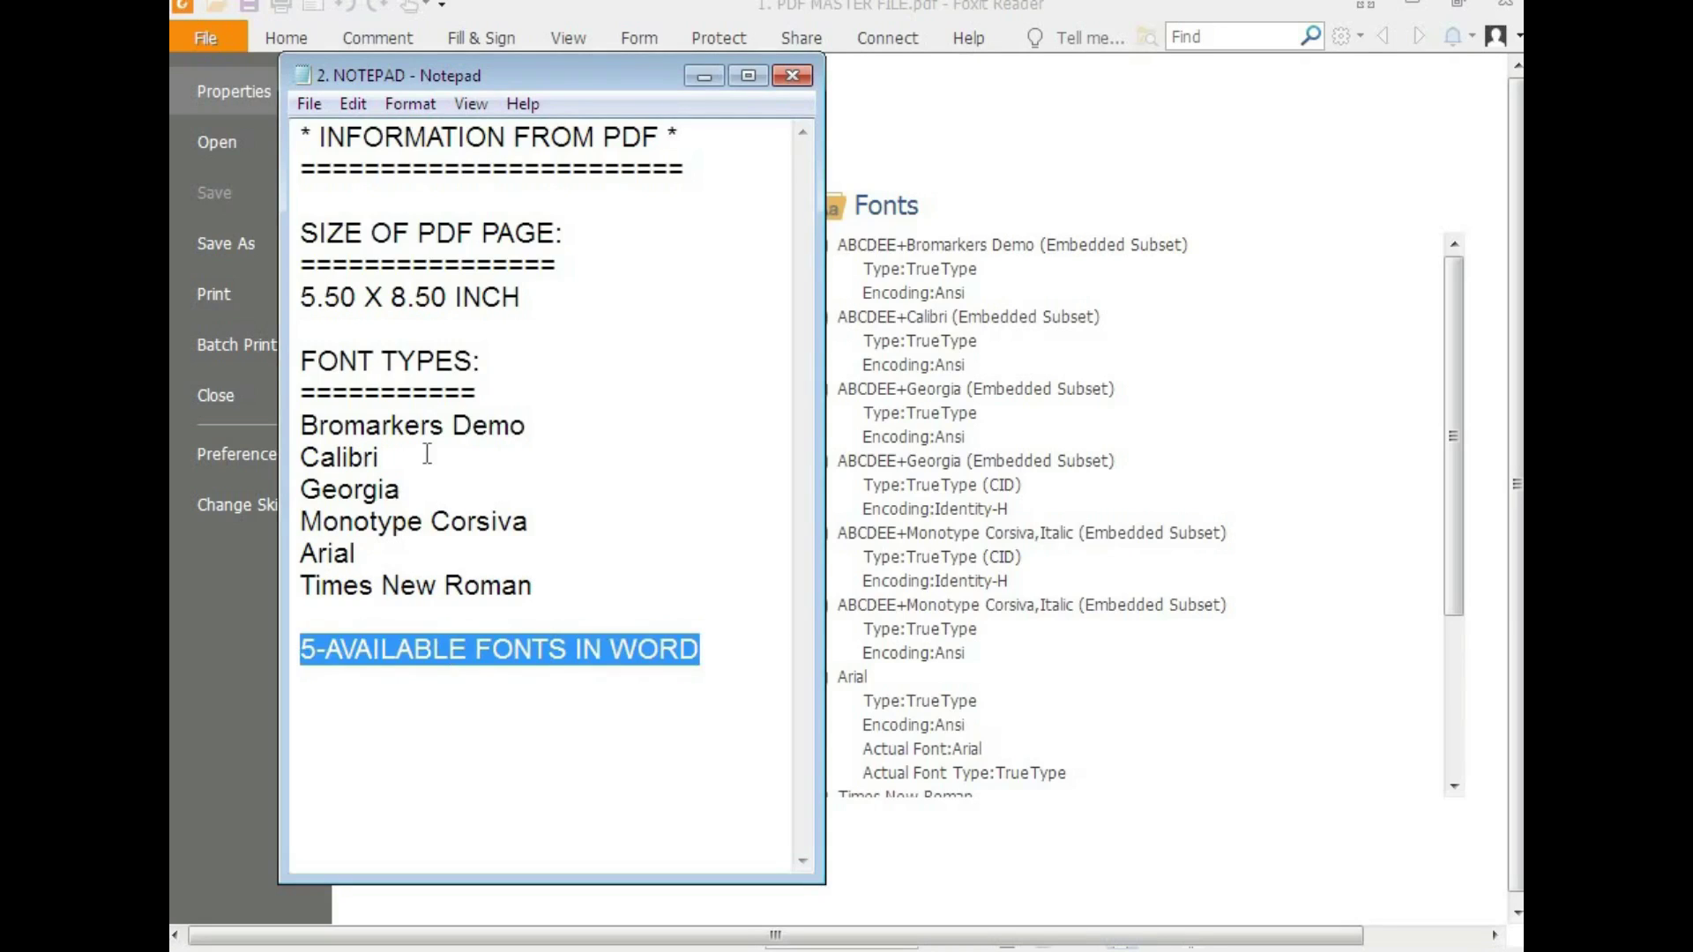
Highlight the listed fonts from Calibri to Times New Roman, then copy the font name Bromarkers Demo
drag(303, 457, 573, 592)
drag(538, 423, 297, 432)
key(ctrl+c)
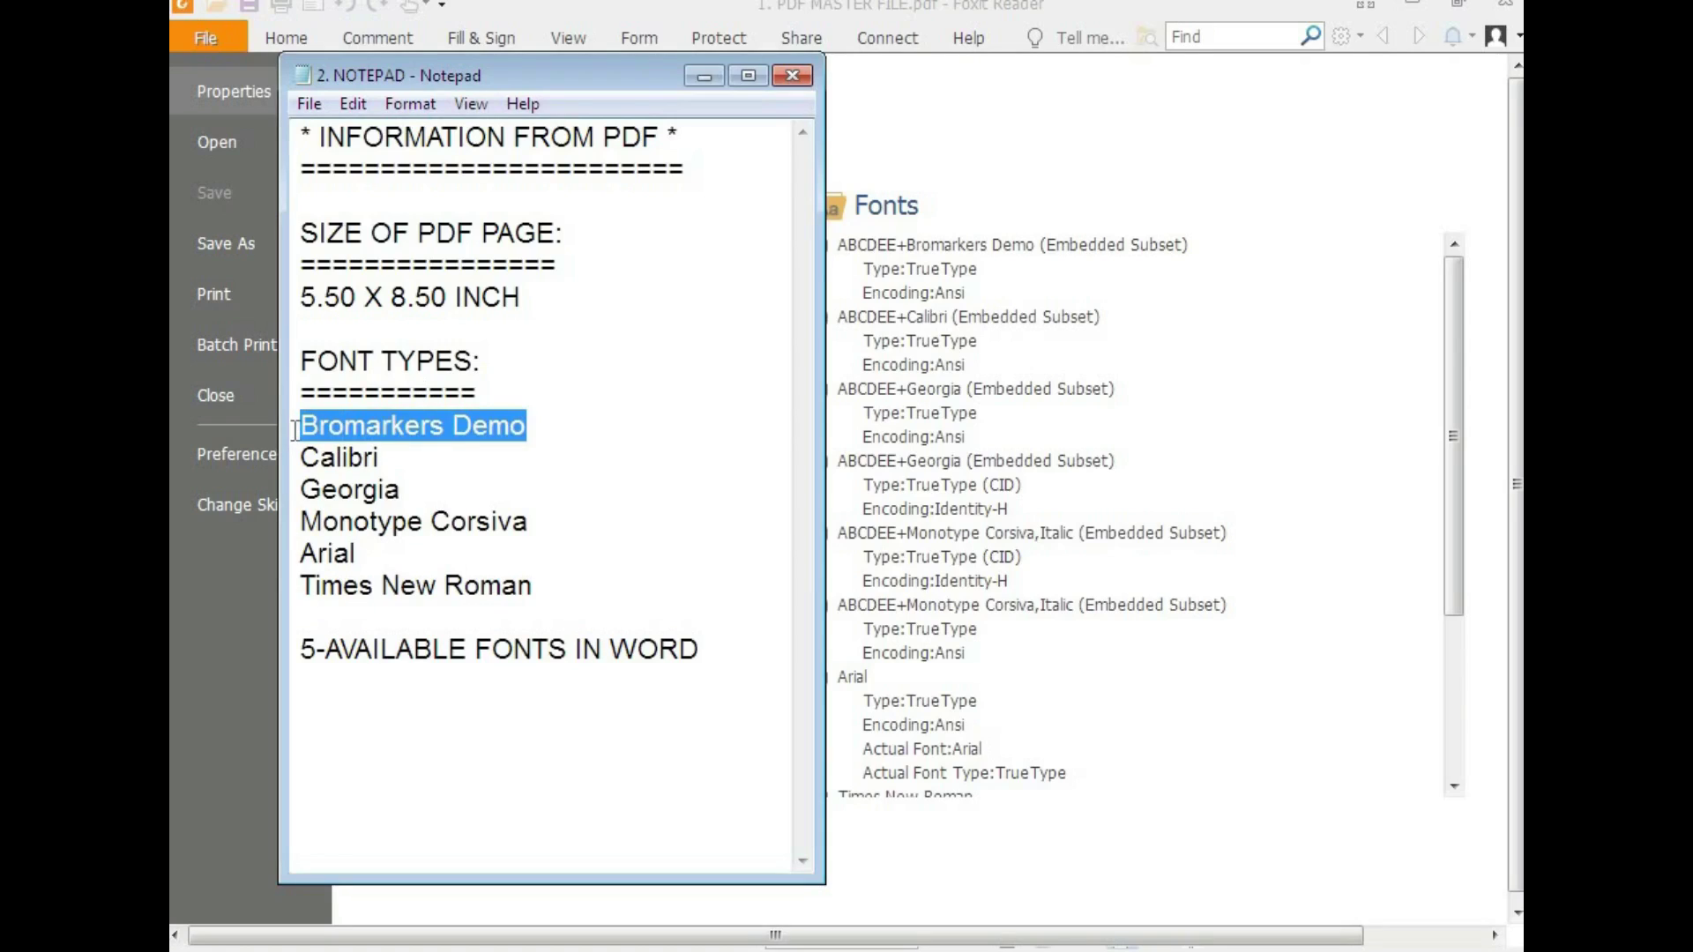
Add the line "1-DOWNLOAD -Bromarkers Demo" under the available-fonts line using the copied name, highlight that name and minimize the notes
click(710, 652)
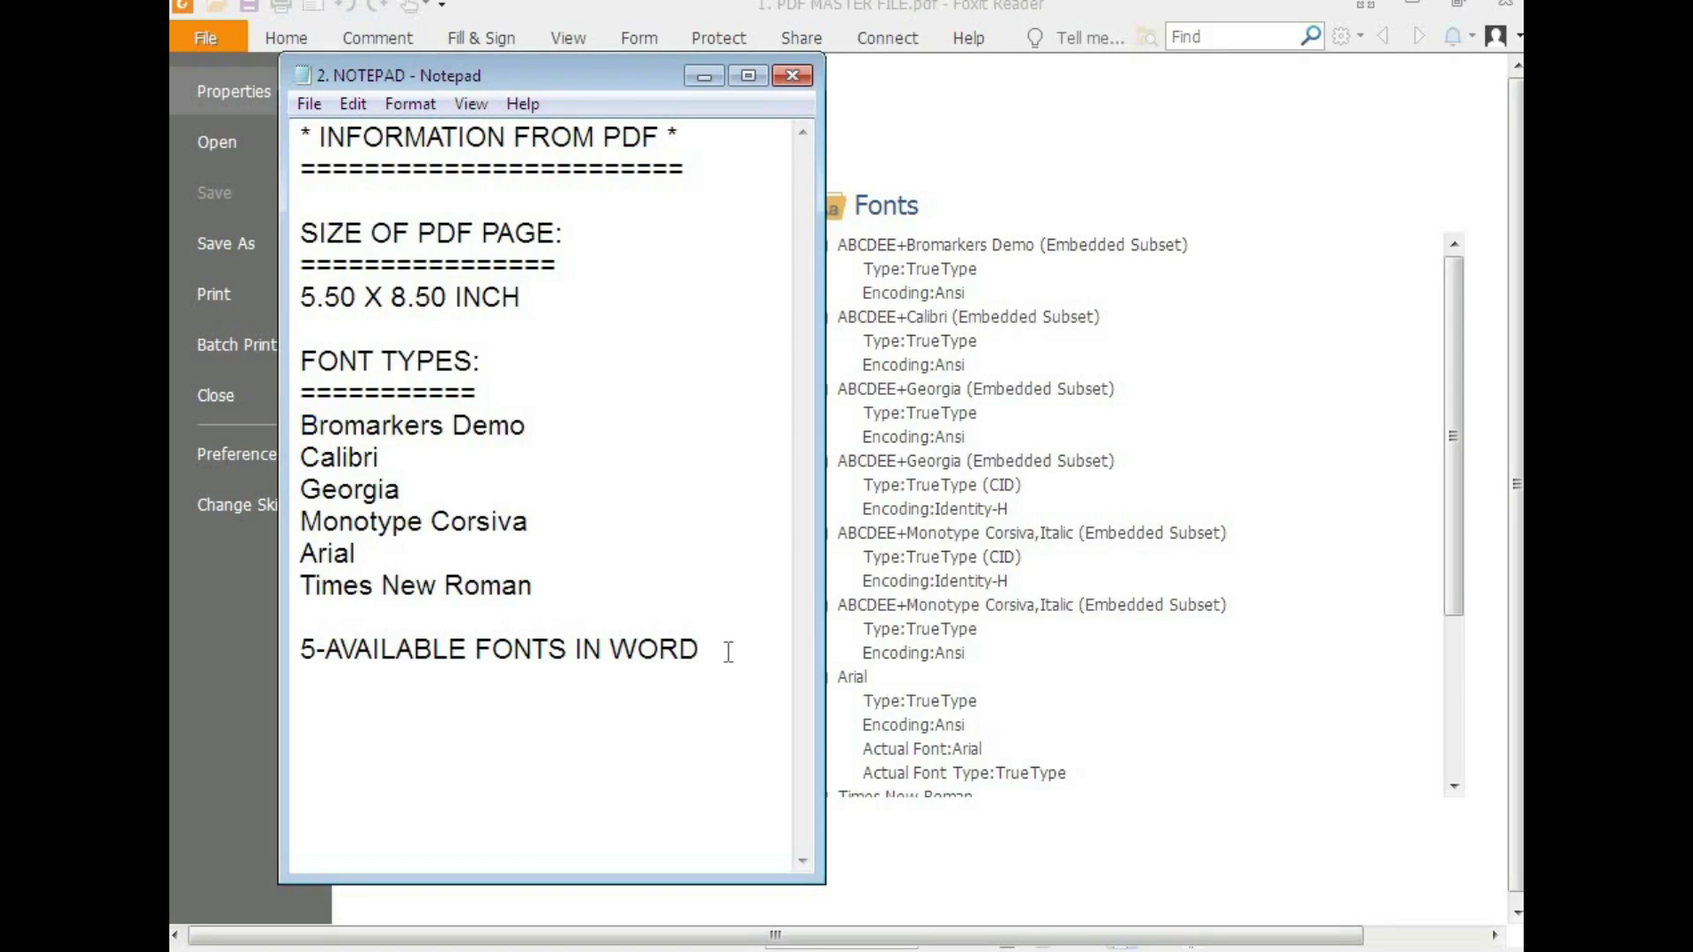
text(1-DOWNOL)
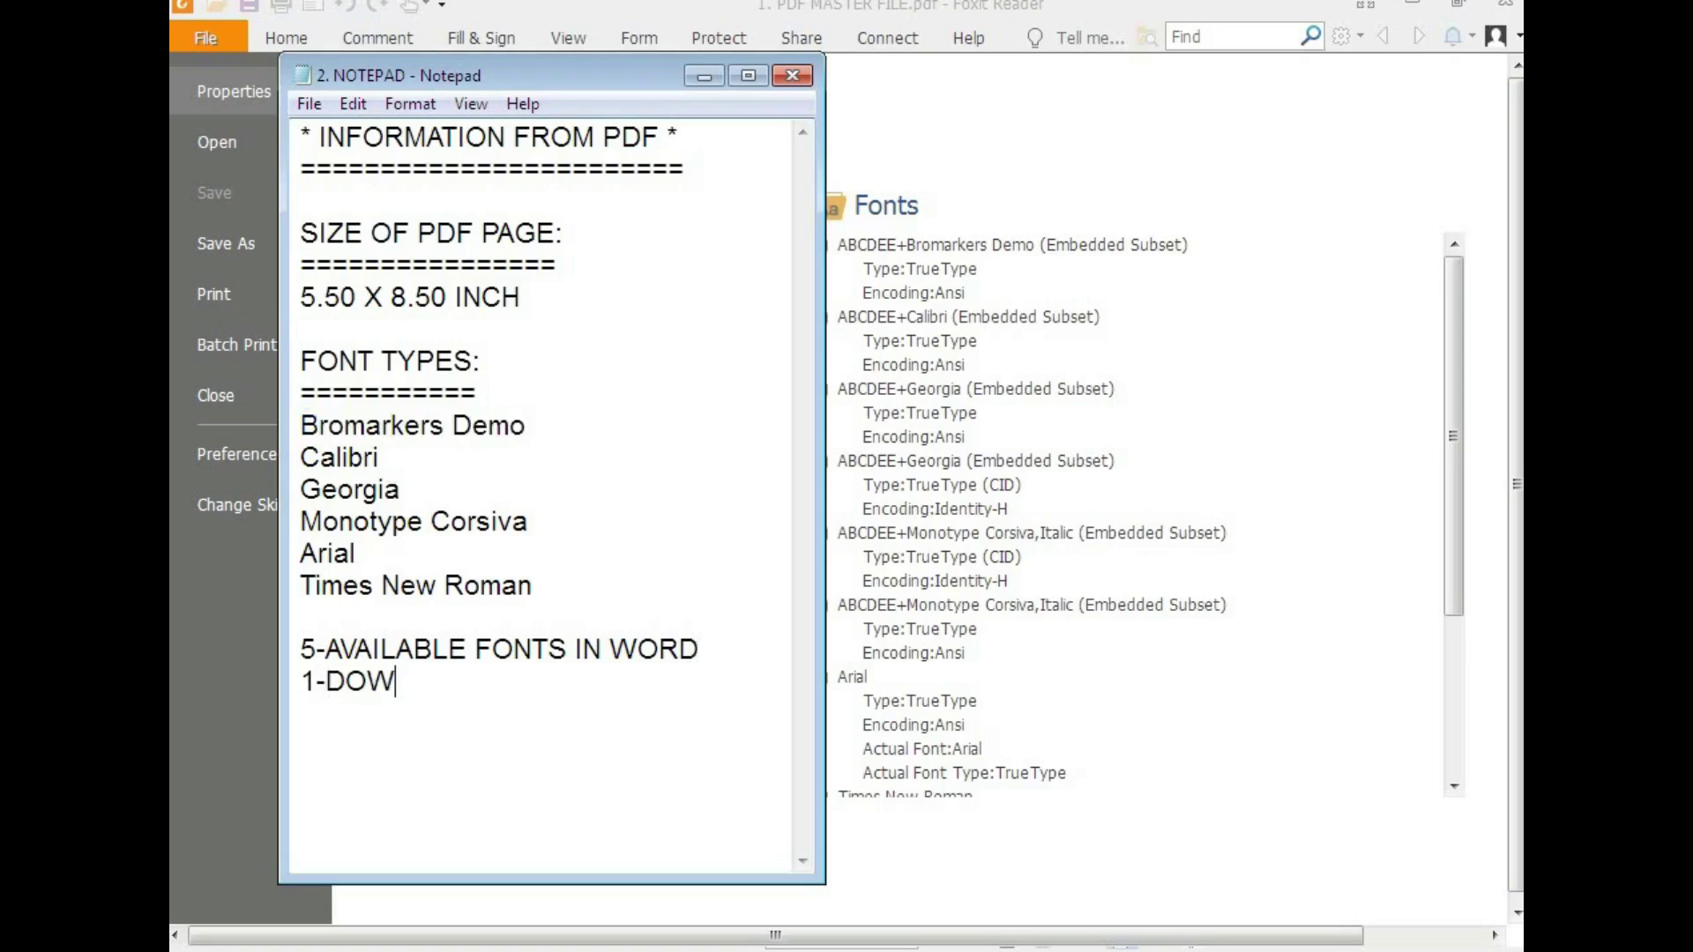
key(BackSpace)
key(BackSpace)
text(OLO)
key(BackSpace)
key(BackSpace)
key(BackSpace)
text(LOAD)
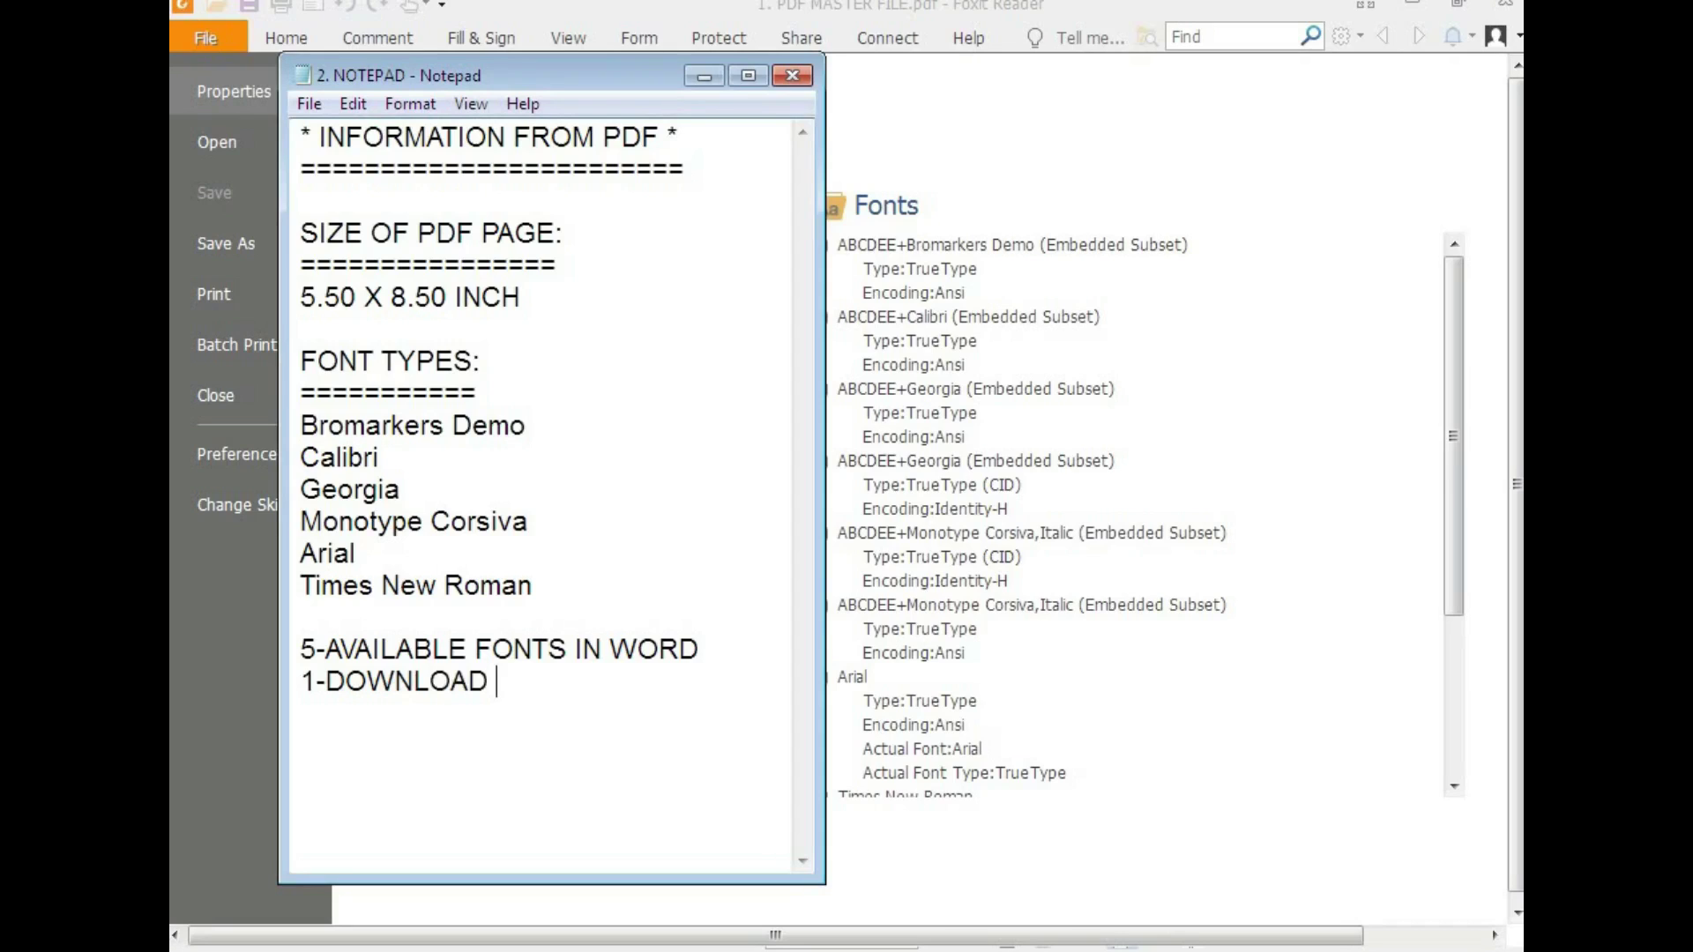
text( -)
key(ctrl+v)
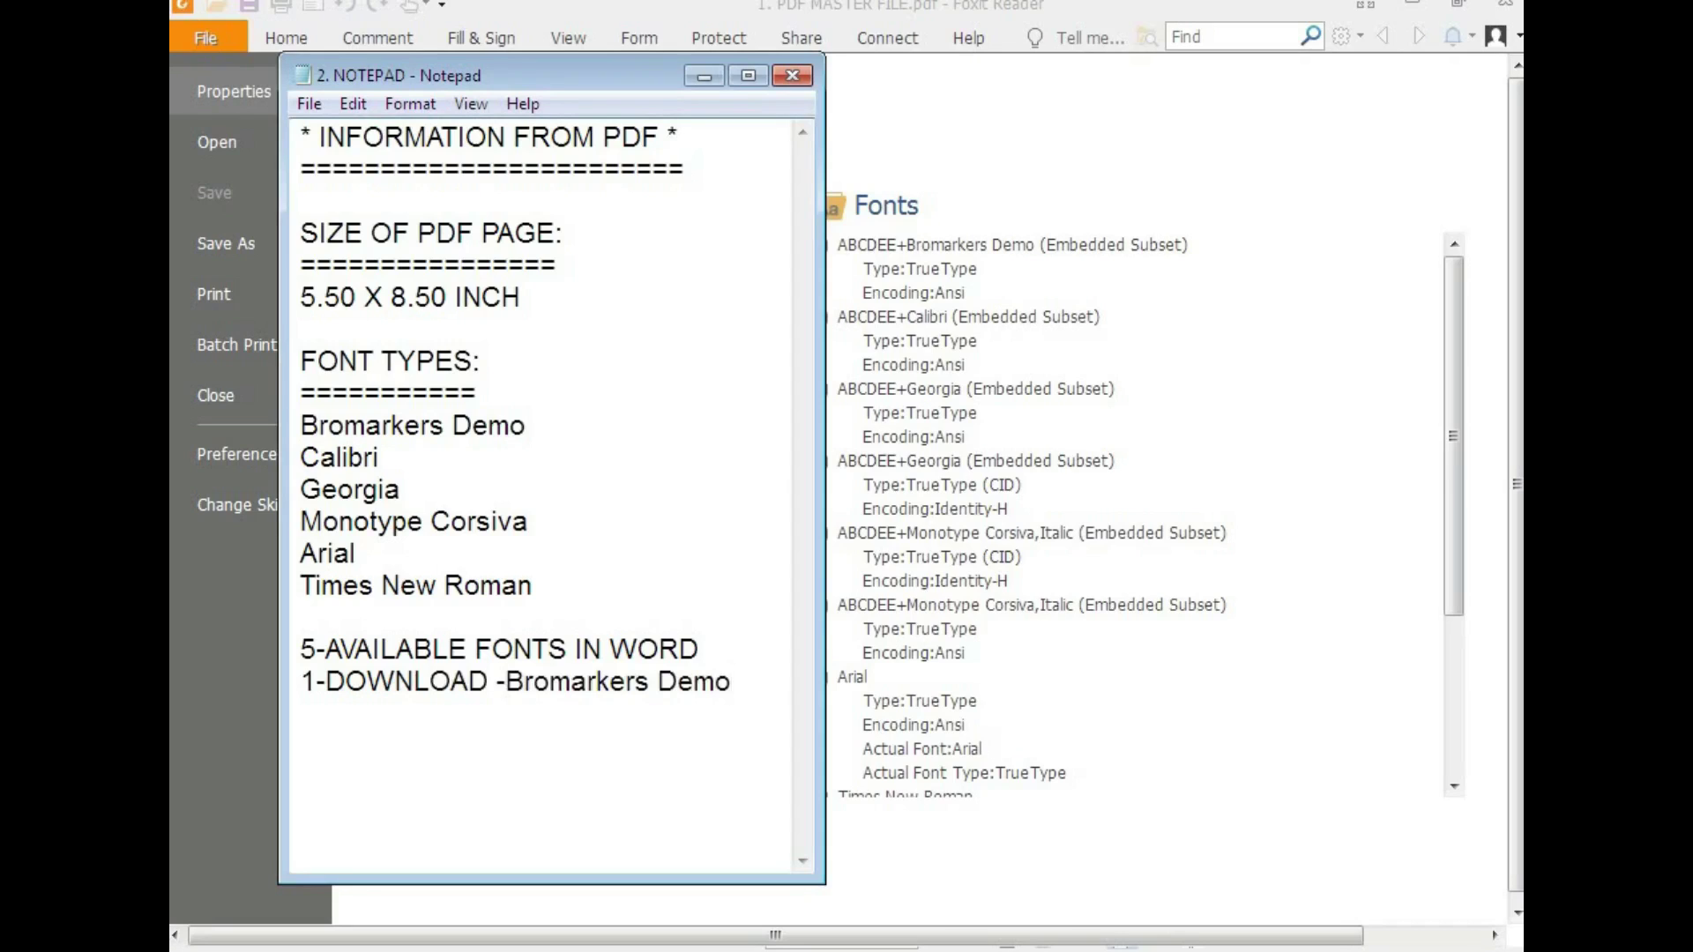
drag(745, 686, 515, 686)
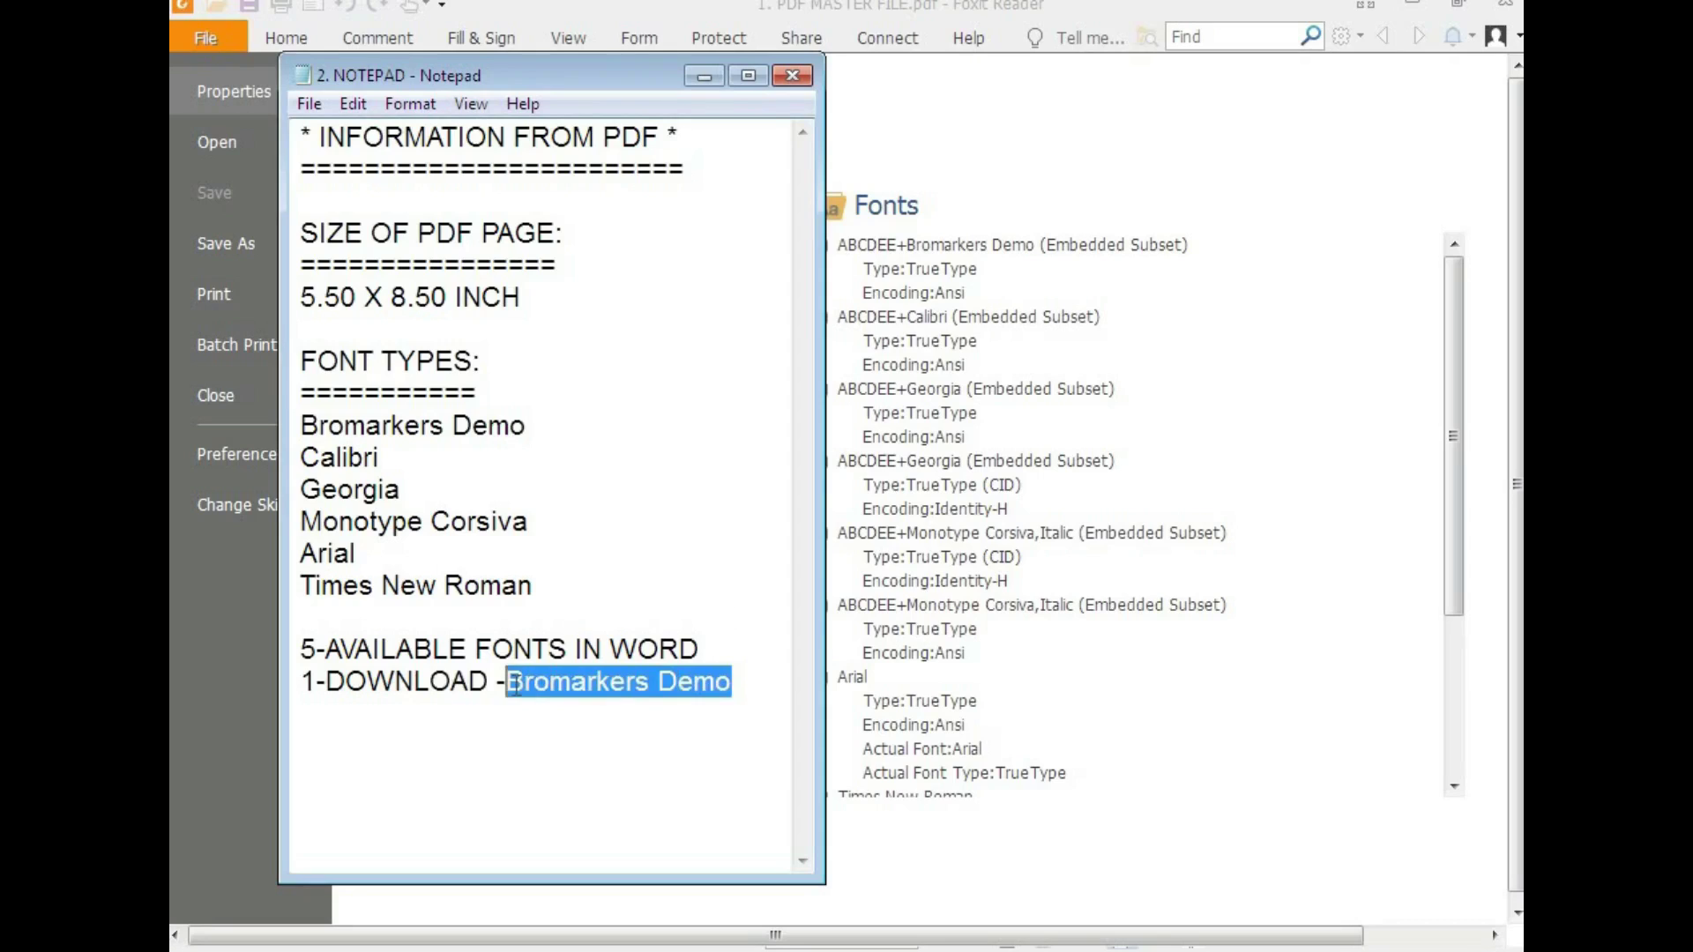
click(701, 76)
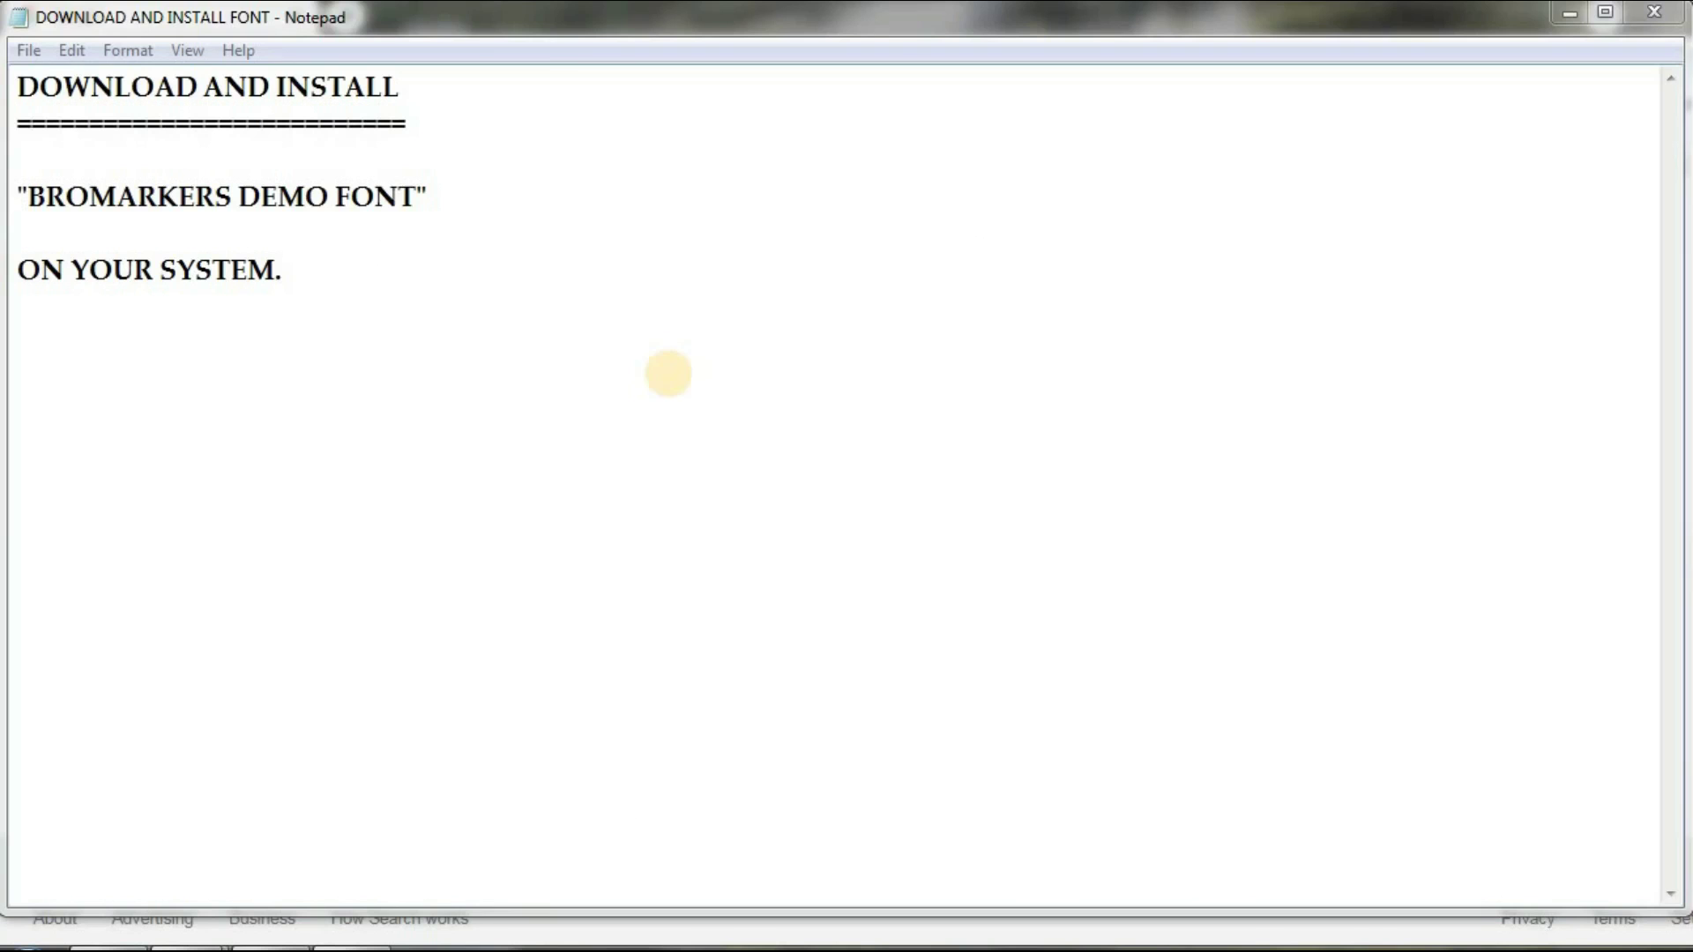
Highlight each line of the note about downloading and installing the Bromarkers Demo font in turn
drag(416, 91, 17, 93)
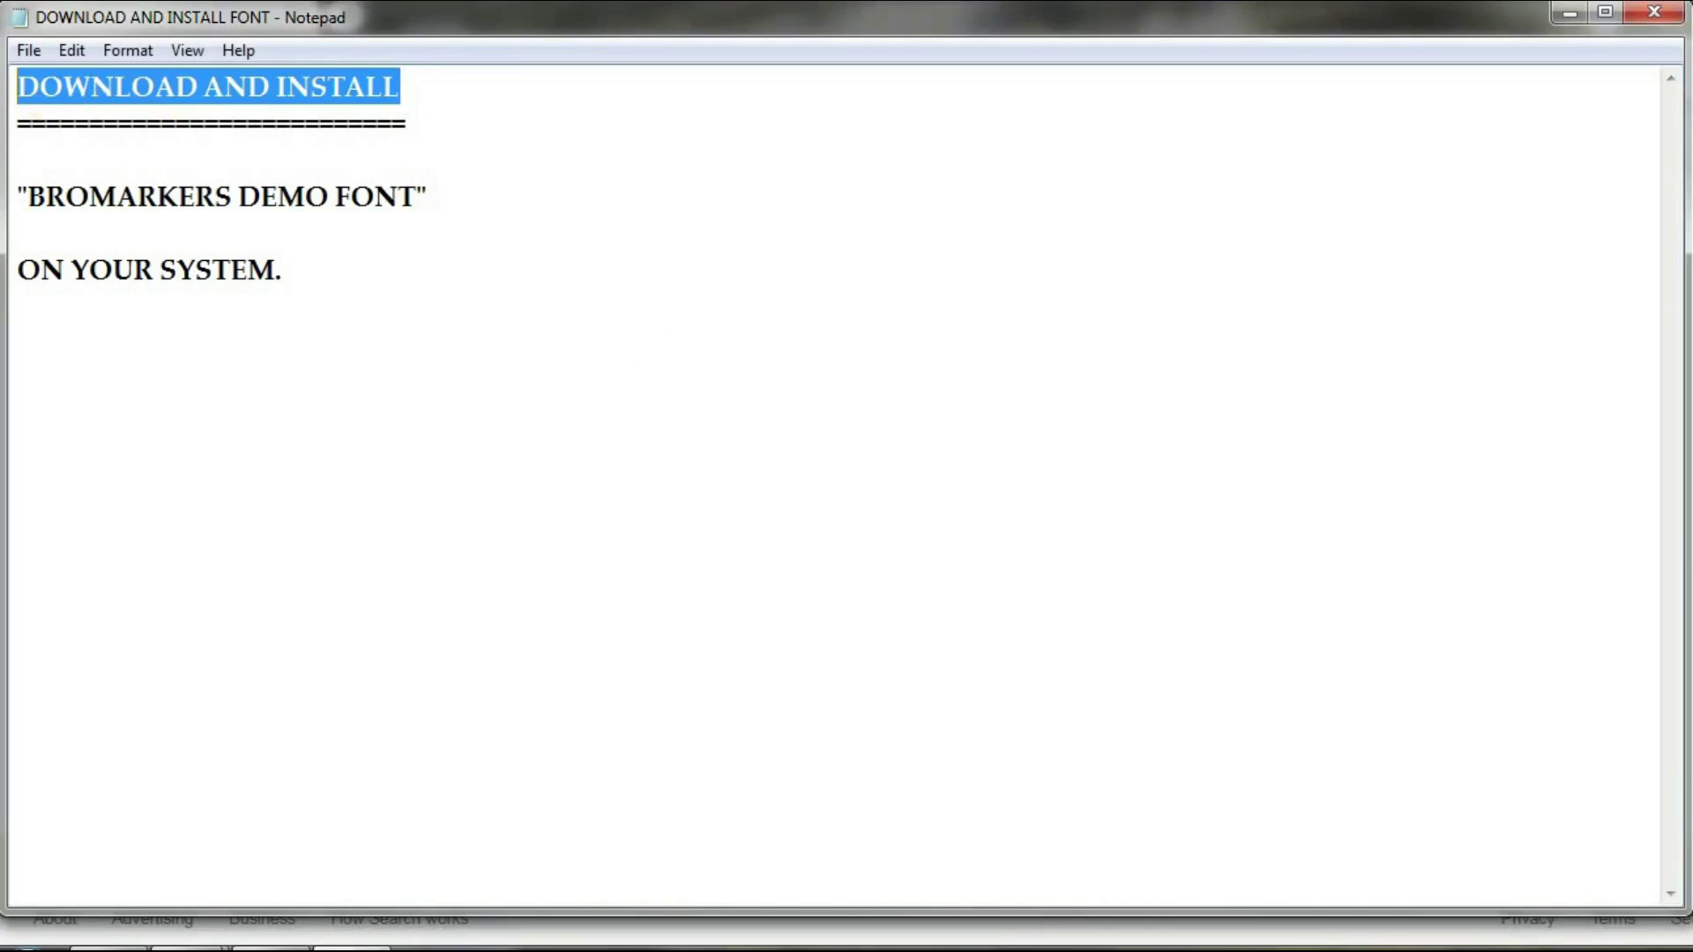
drag(428, 198, 7, 192)
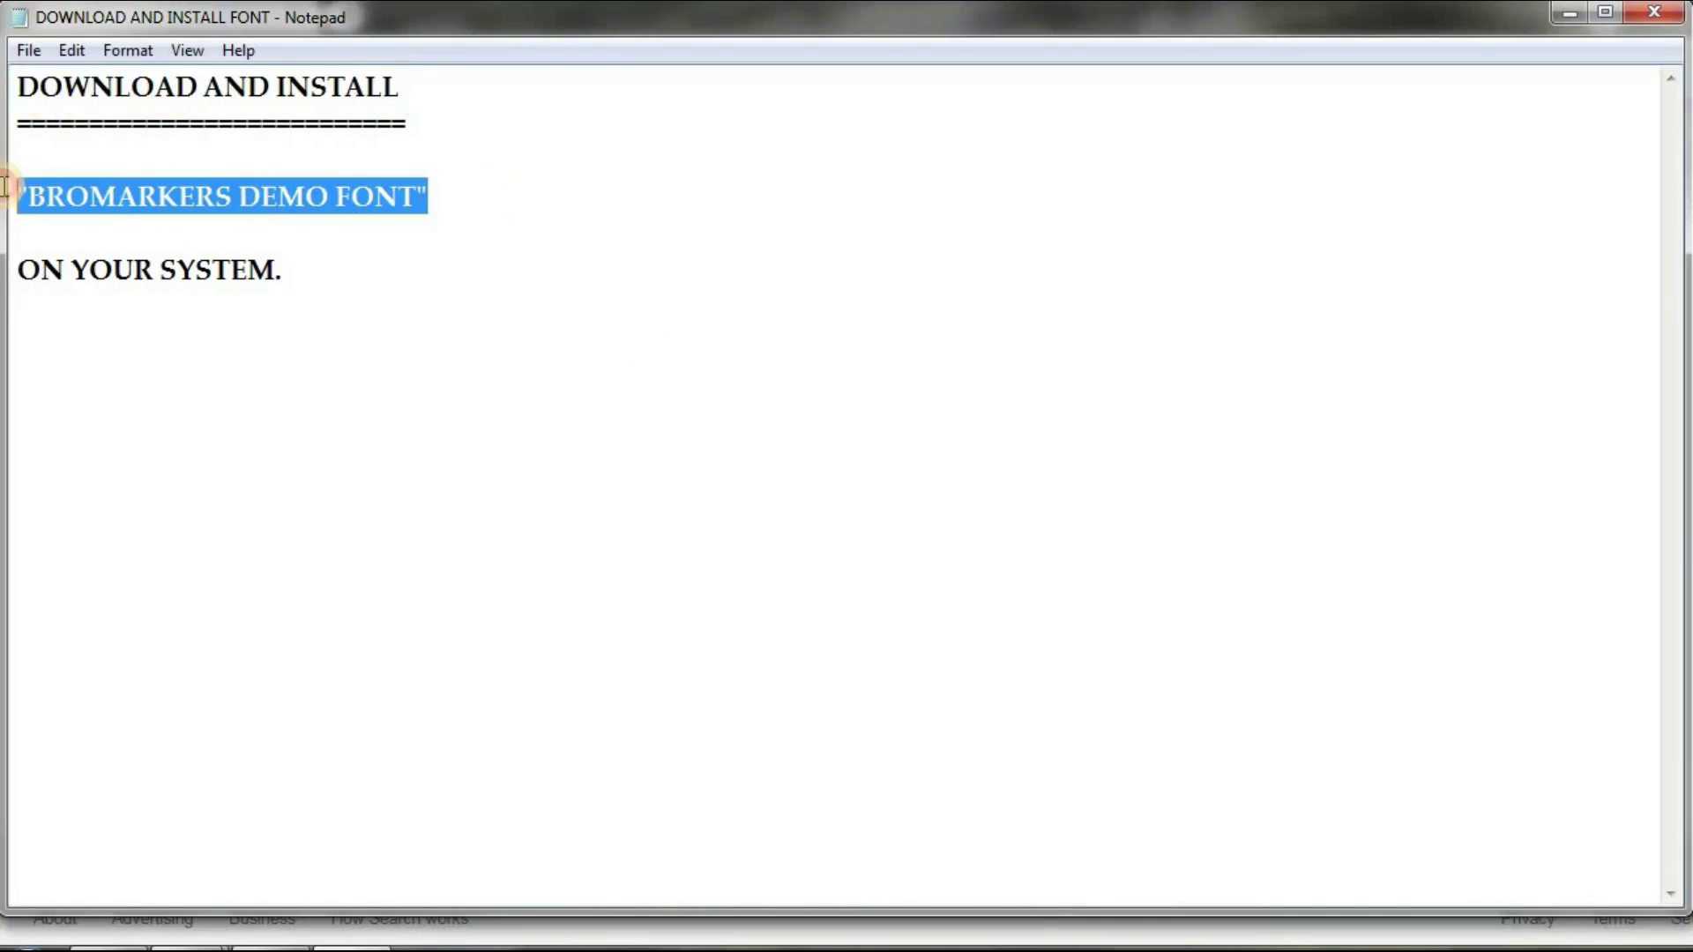
drag(336, 272, 11, 270)
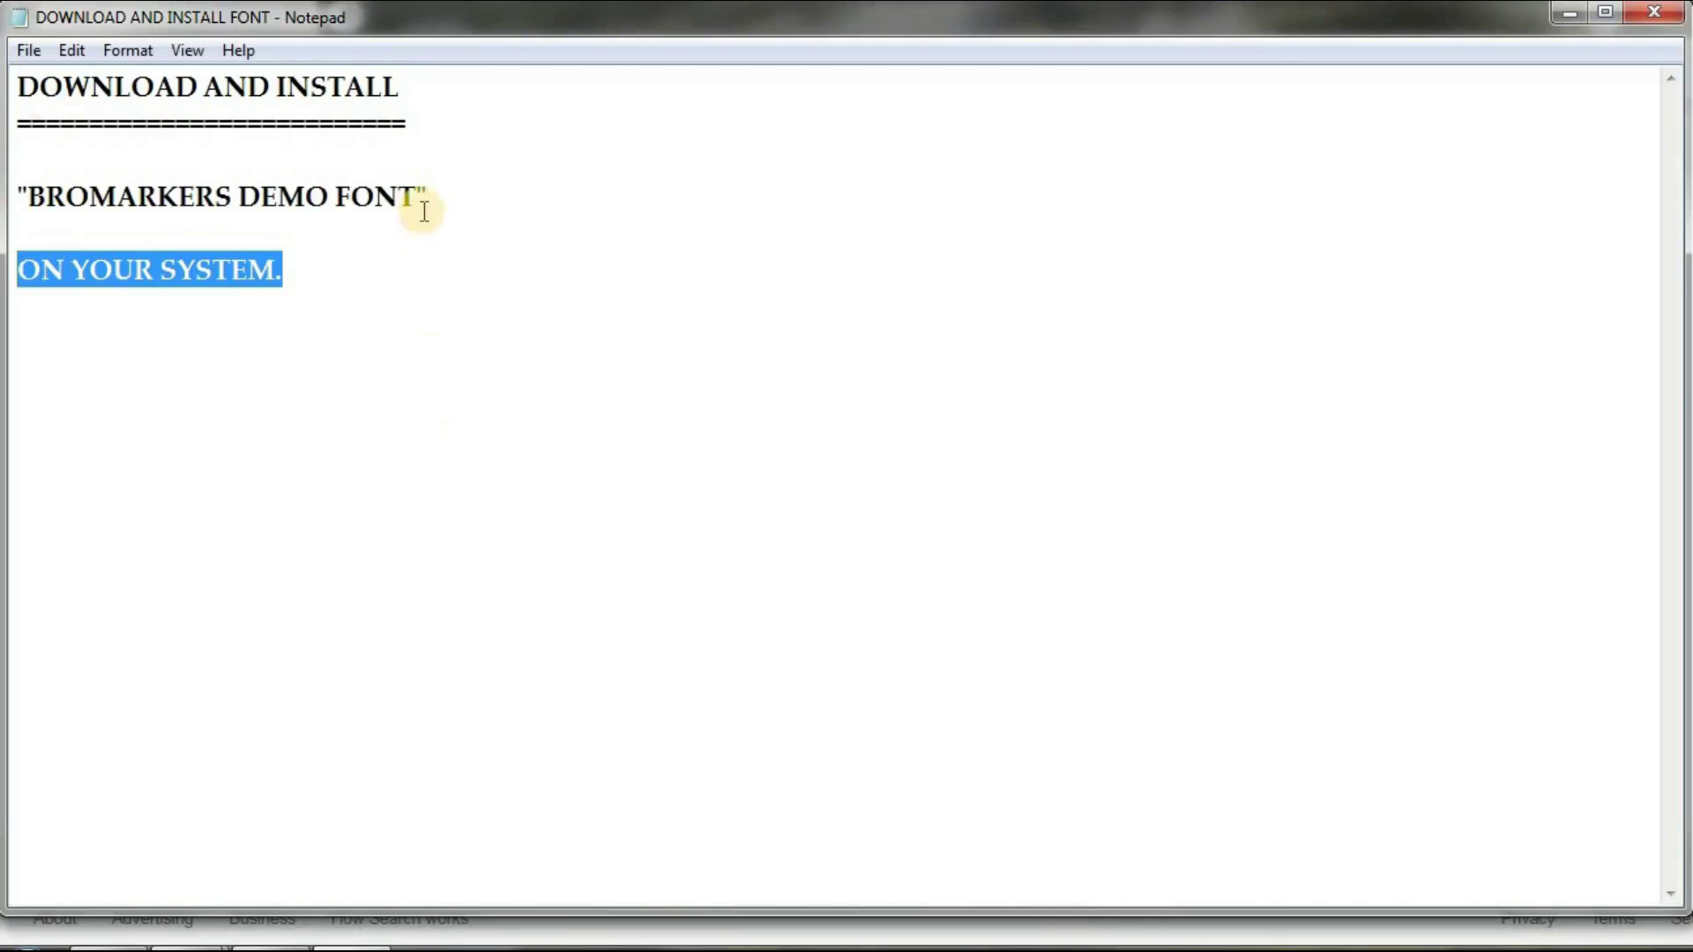
Copy the text BROMARKERS DEMO FONT without its quotation marks from the note and minimize the note window
drag(34, 193, 410, 192)
key(ctrl+c)
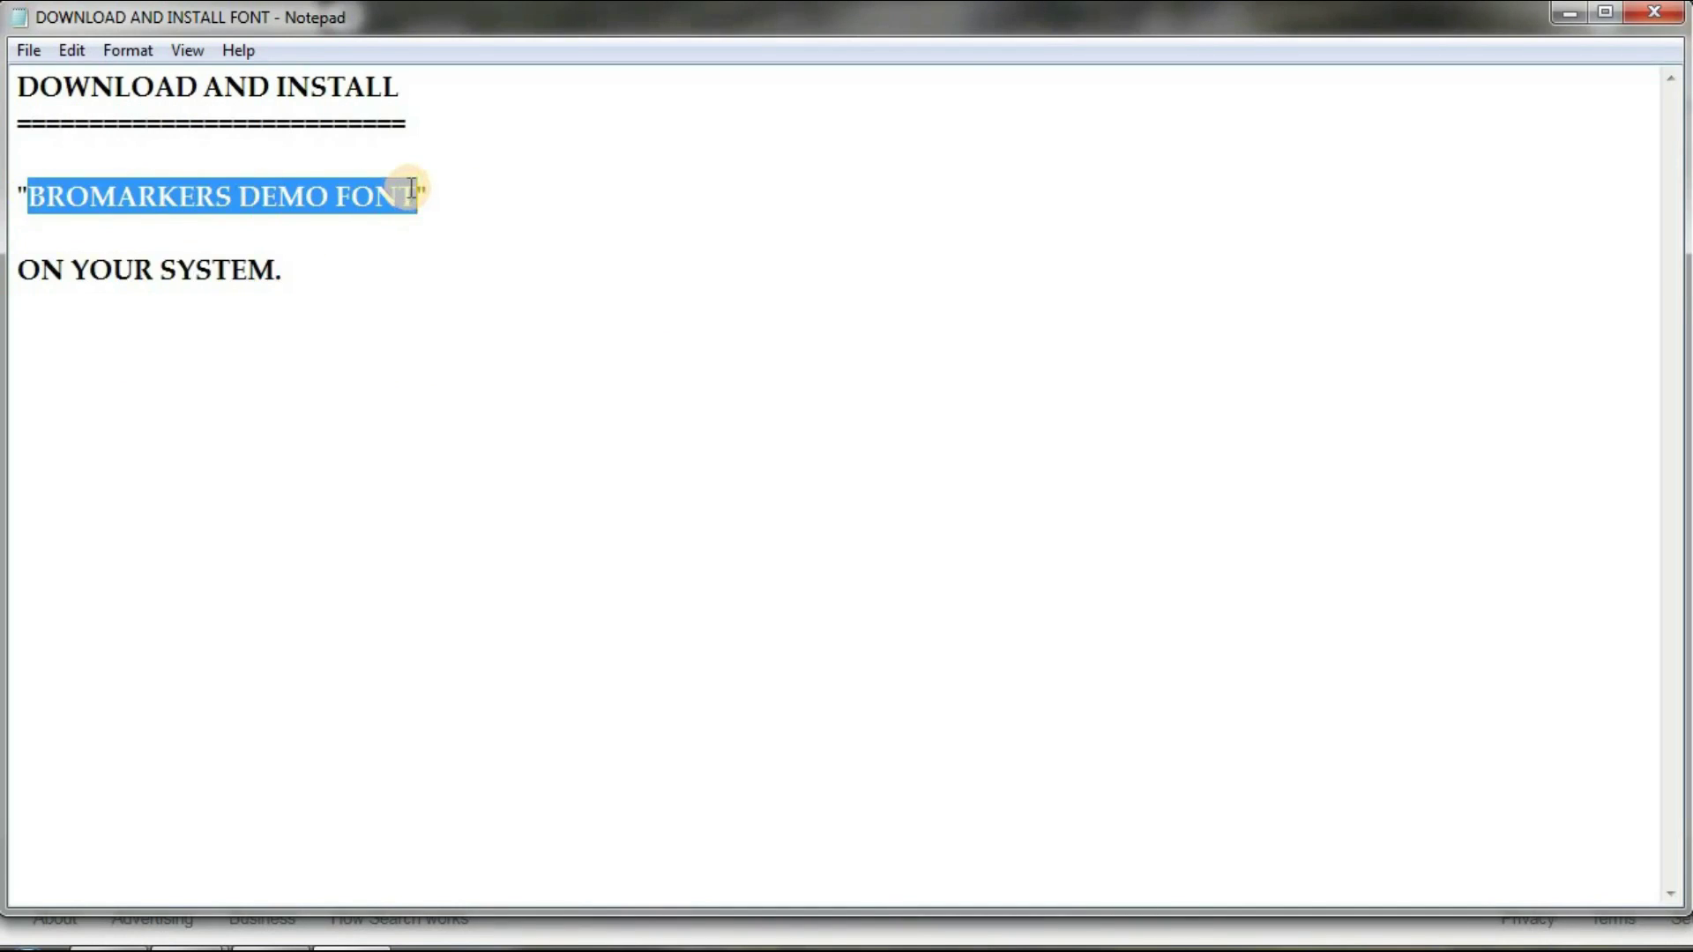
click(442, 442)
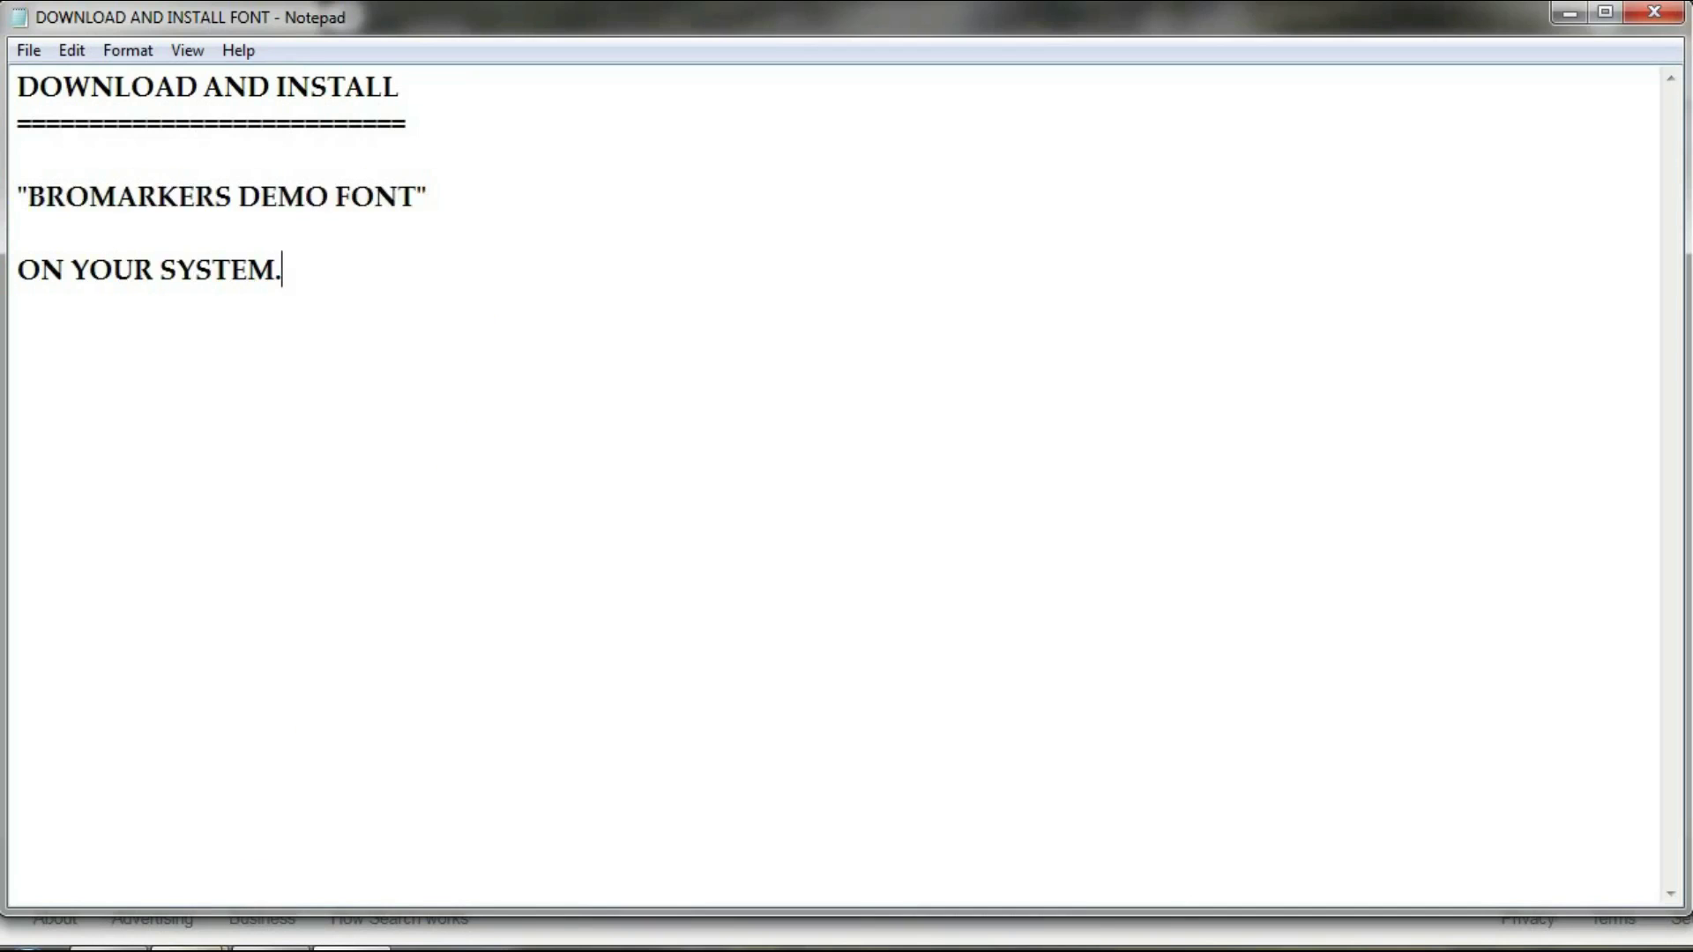
click(1577, 18)
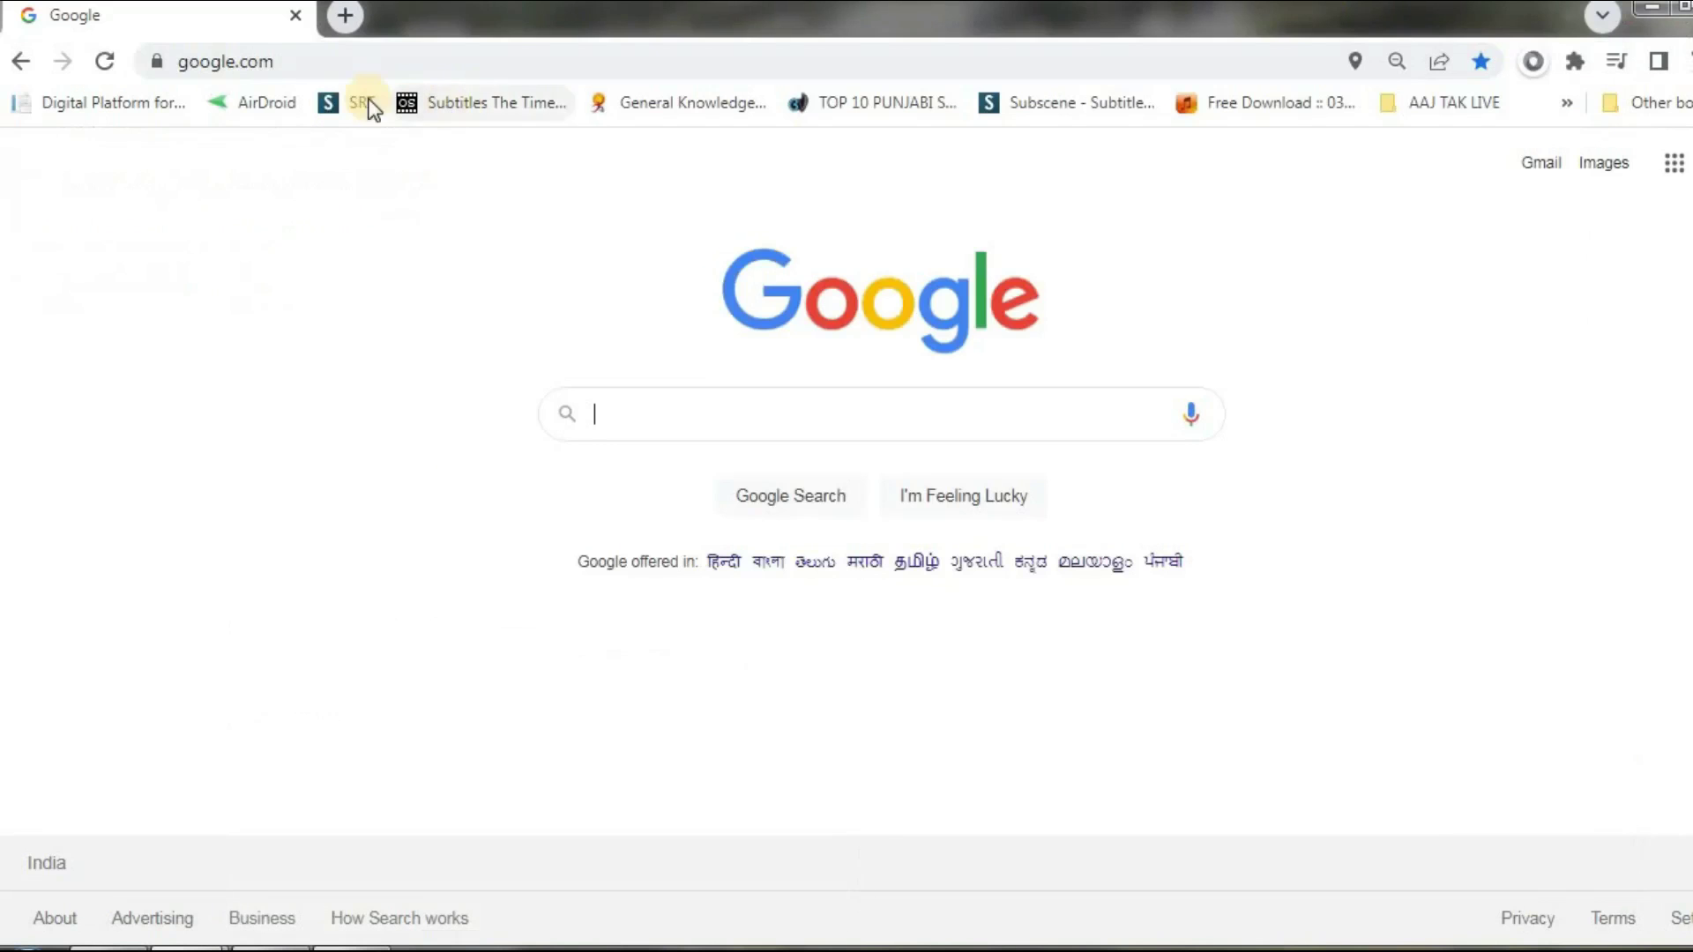
Load google.com in the browser and search for "BROMARKERS DEMO FONT DOWNLOAD", using the copied font name
click(294, 61)
key(Return)
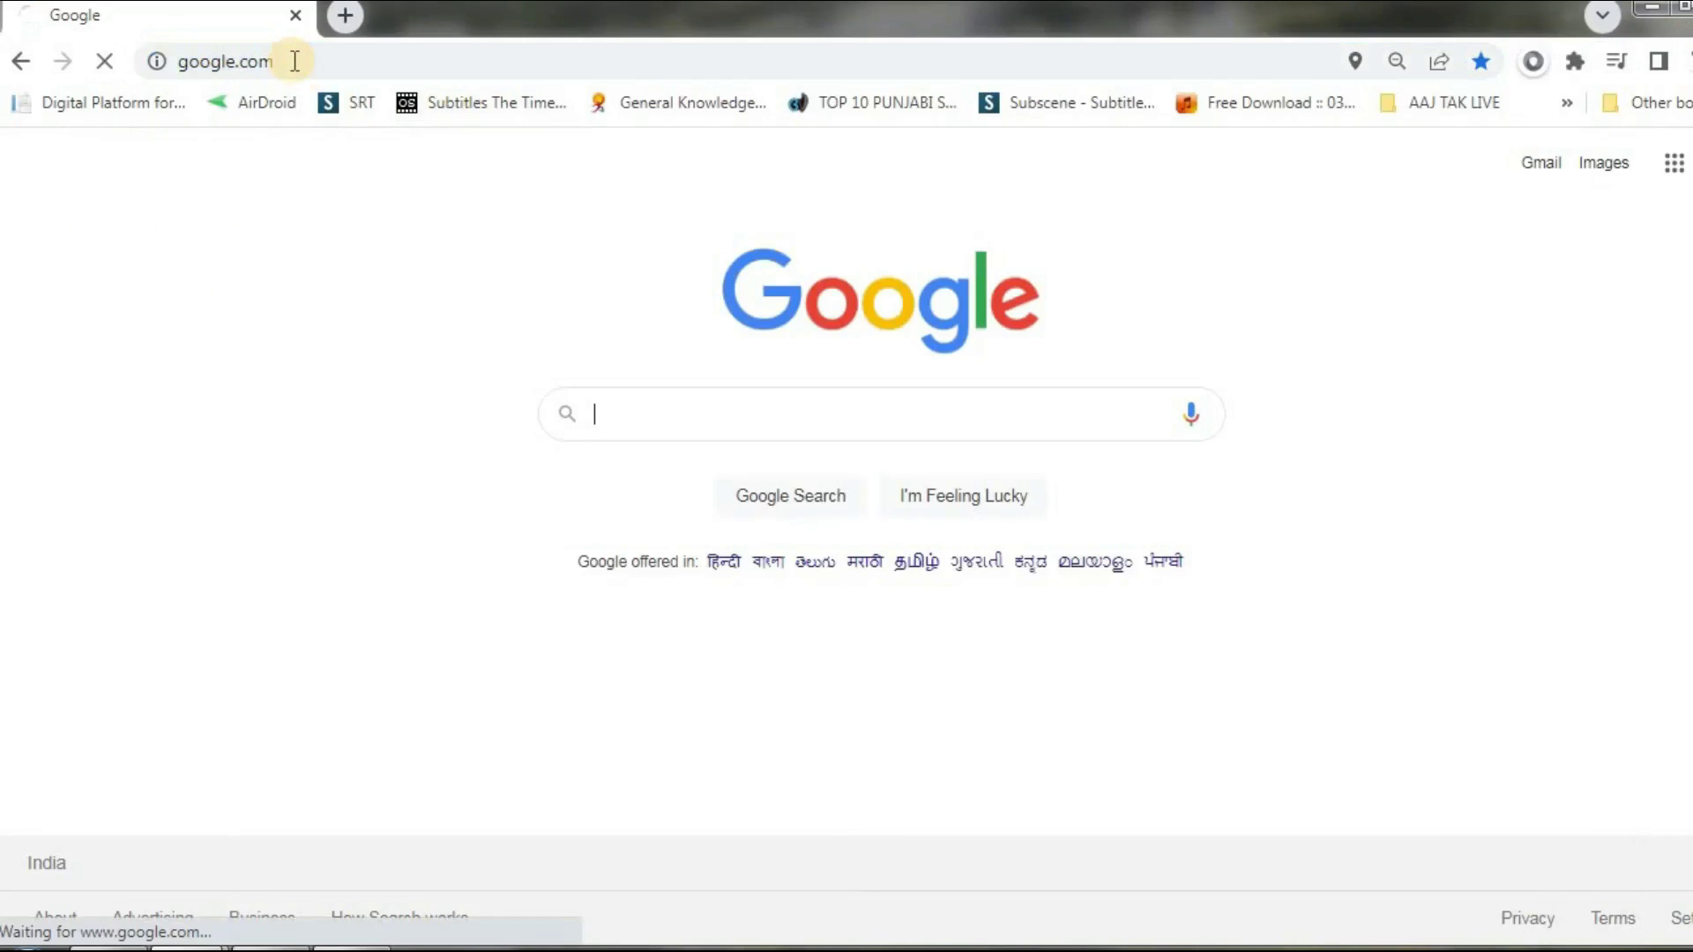
click(614, 415)
key(ctrl+v)
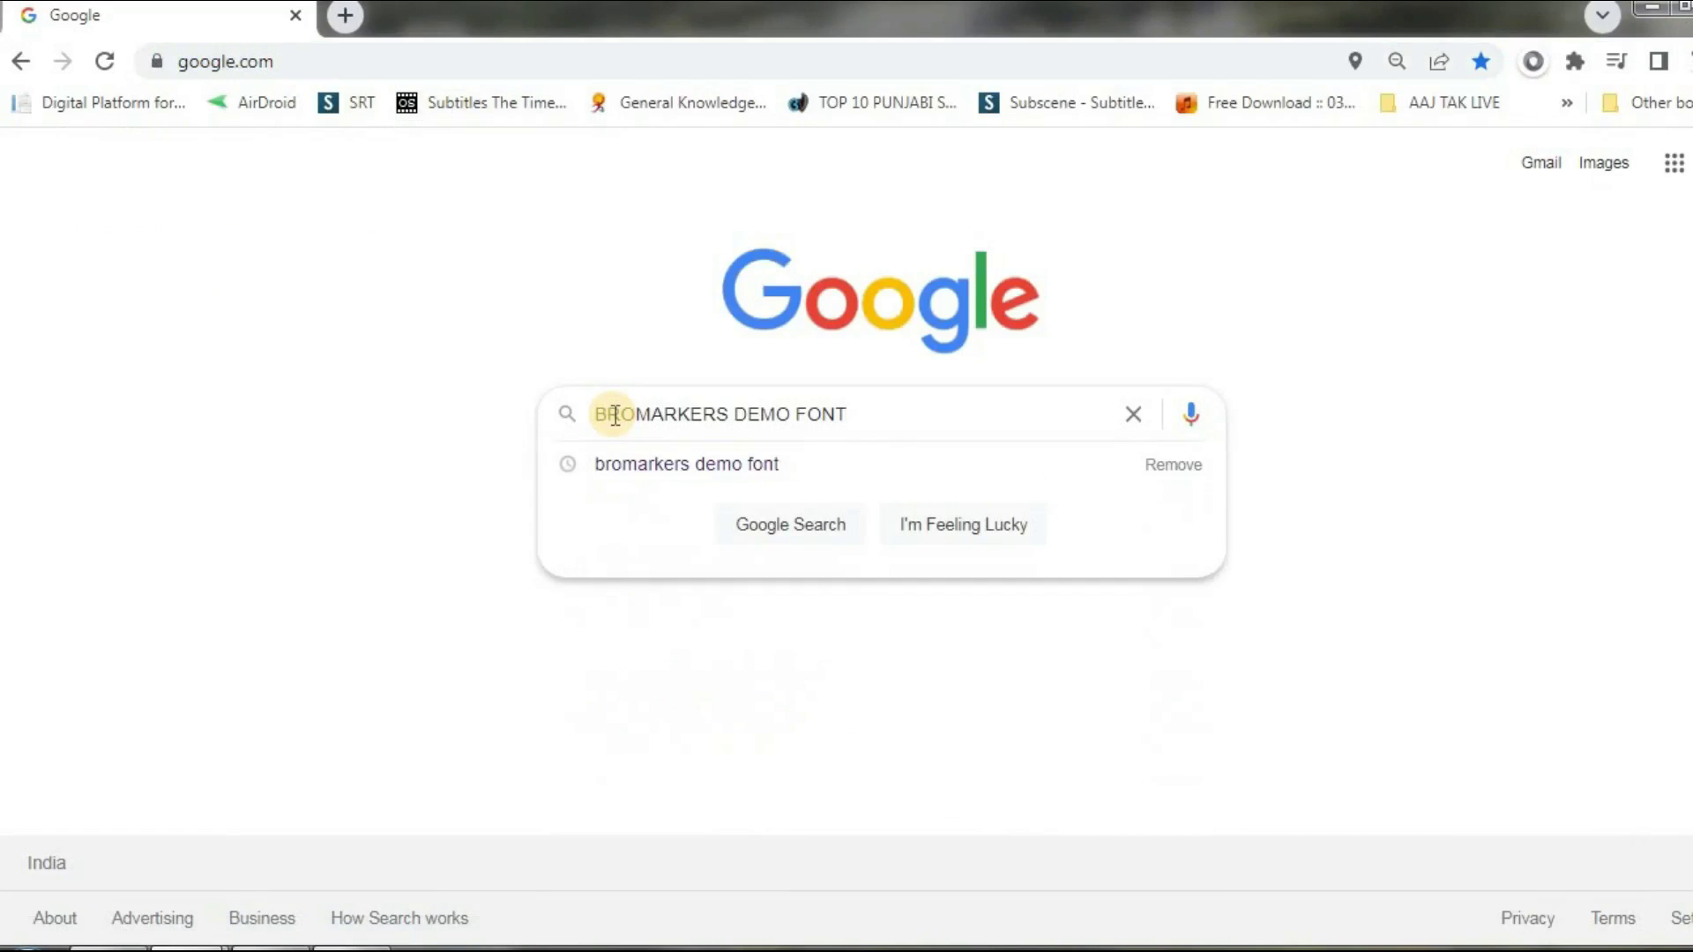
key(Return)
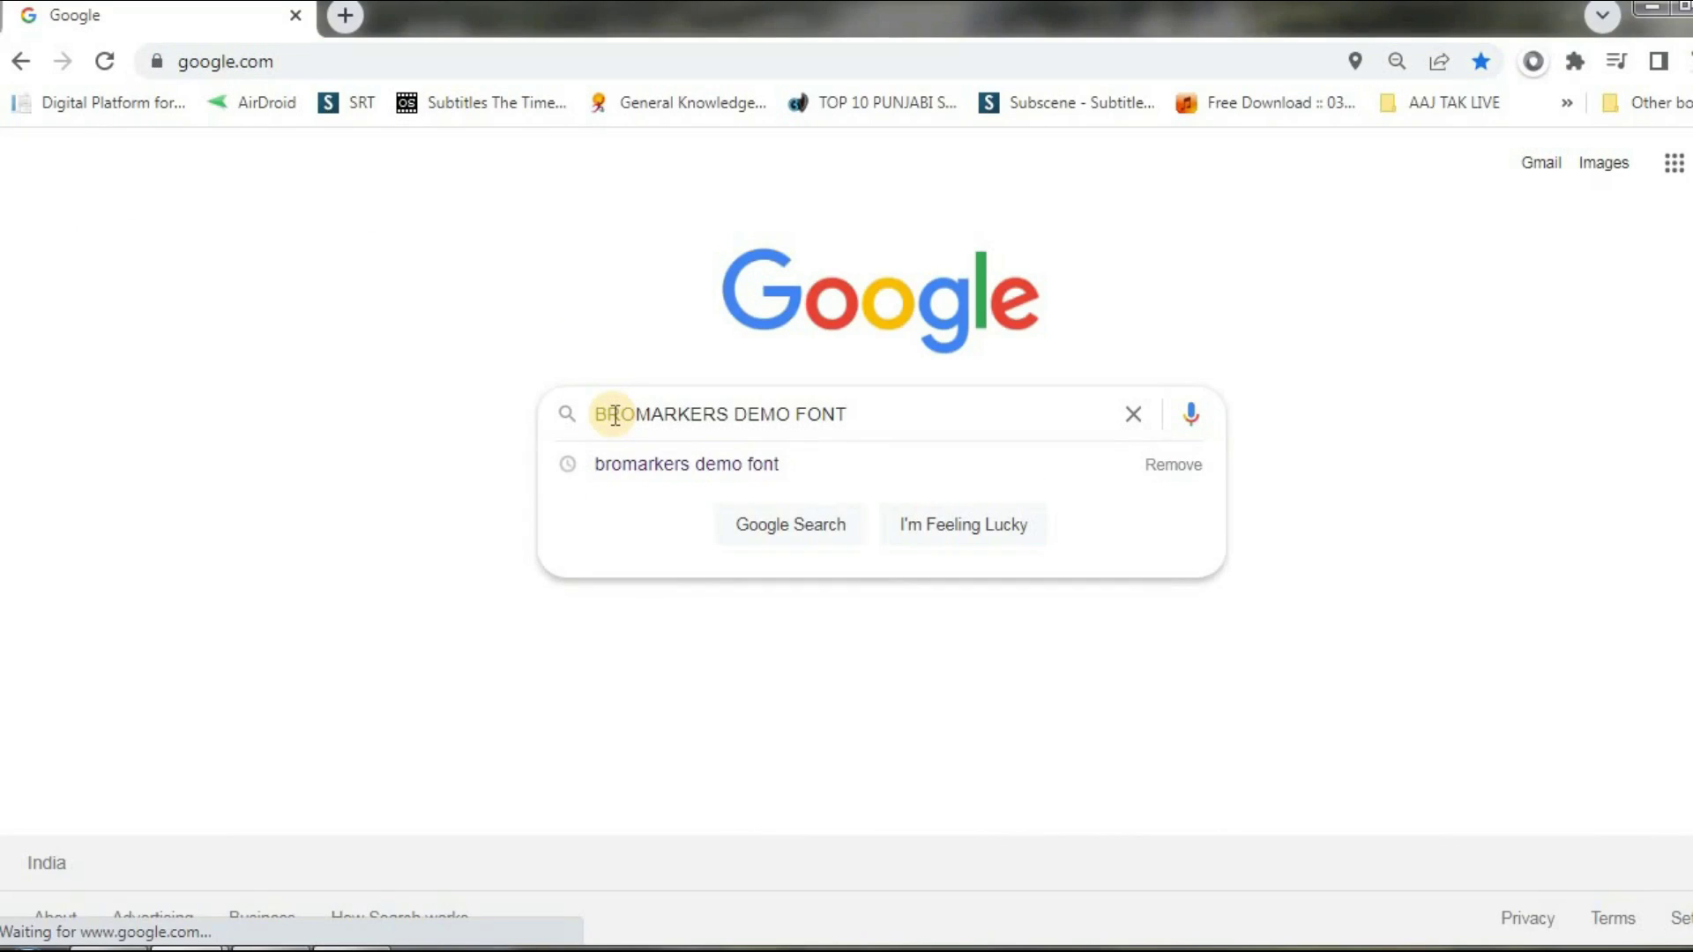
text(DOWNLOAD)
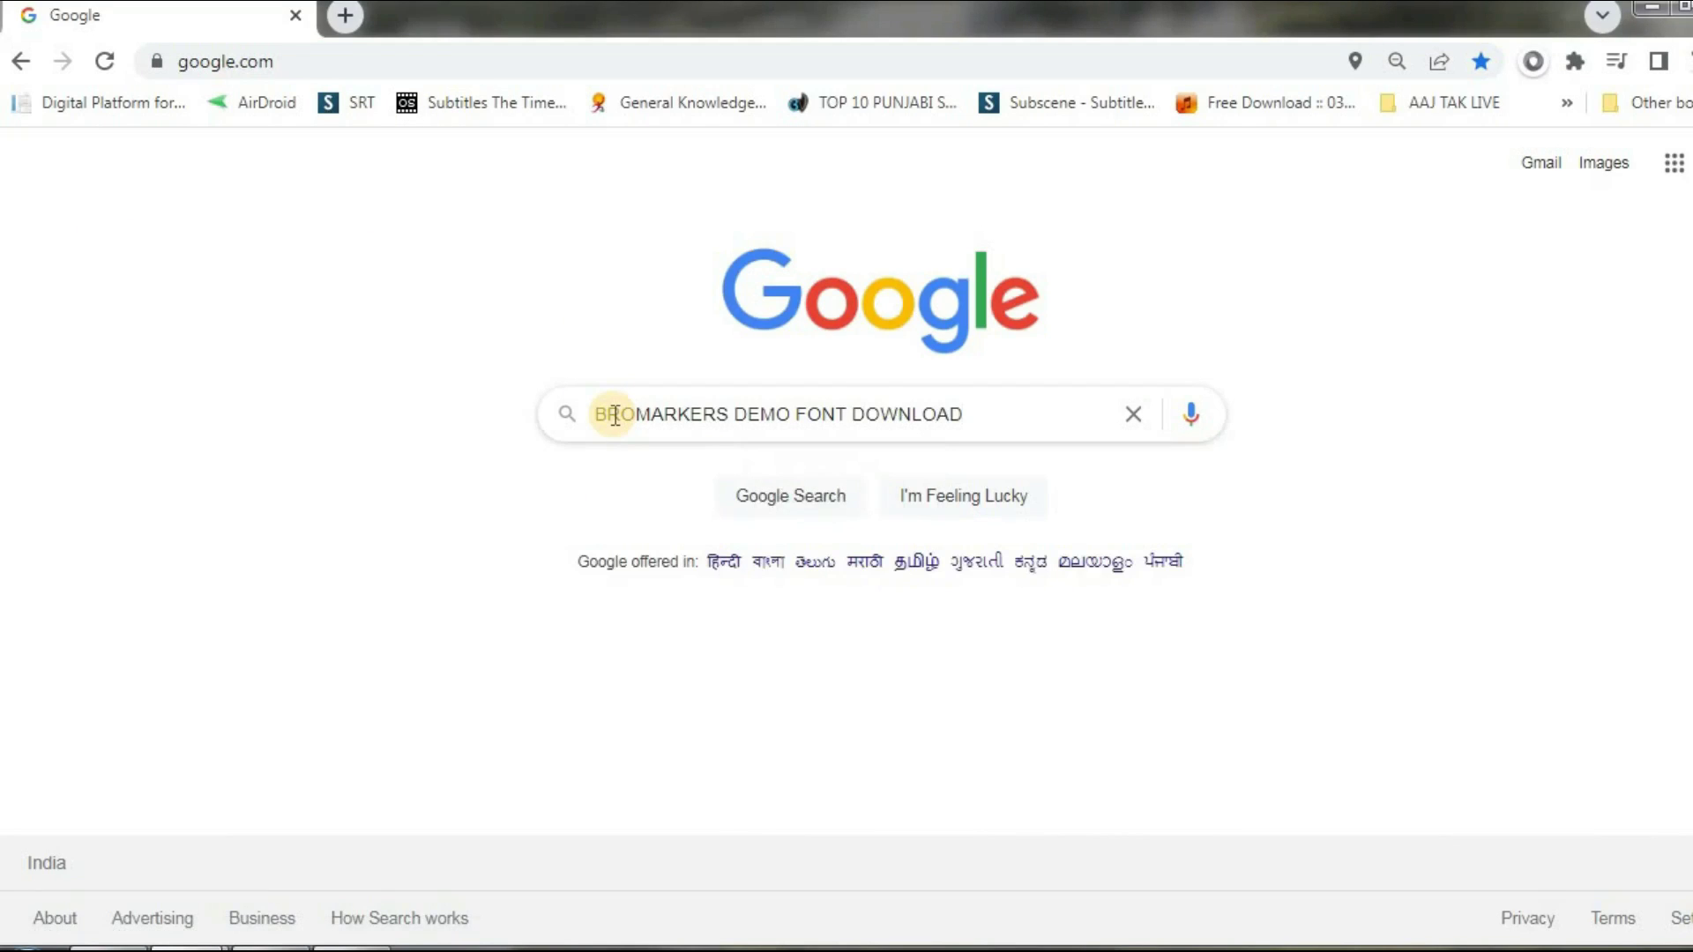
key(Return)
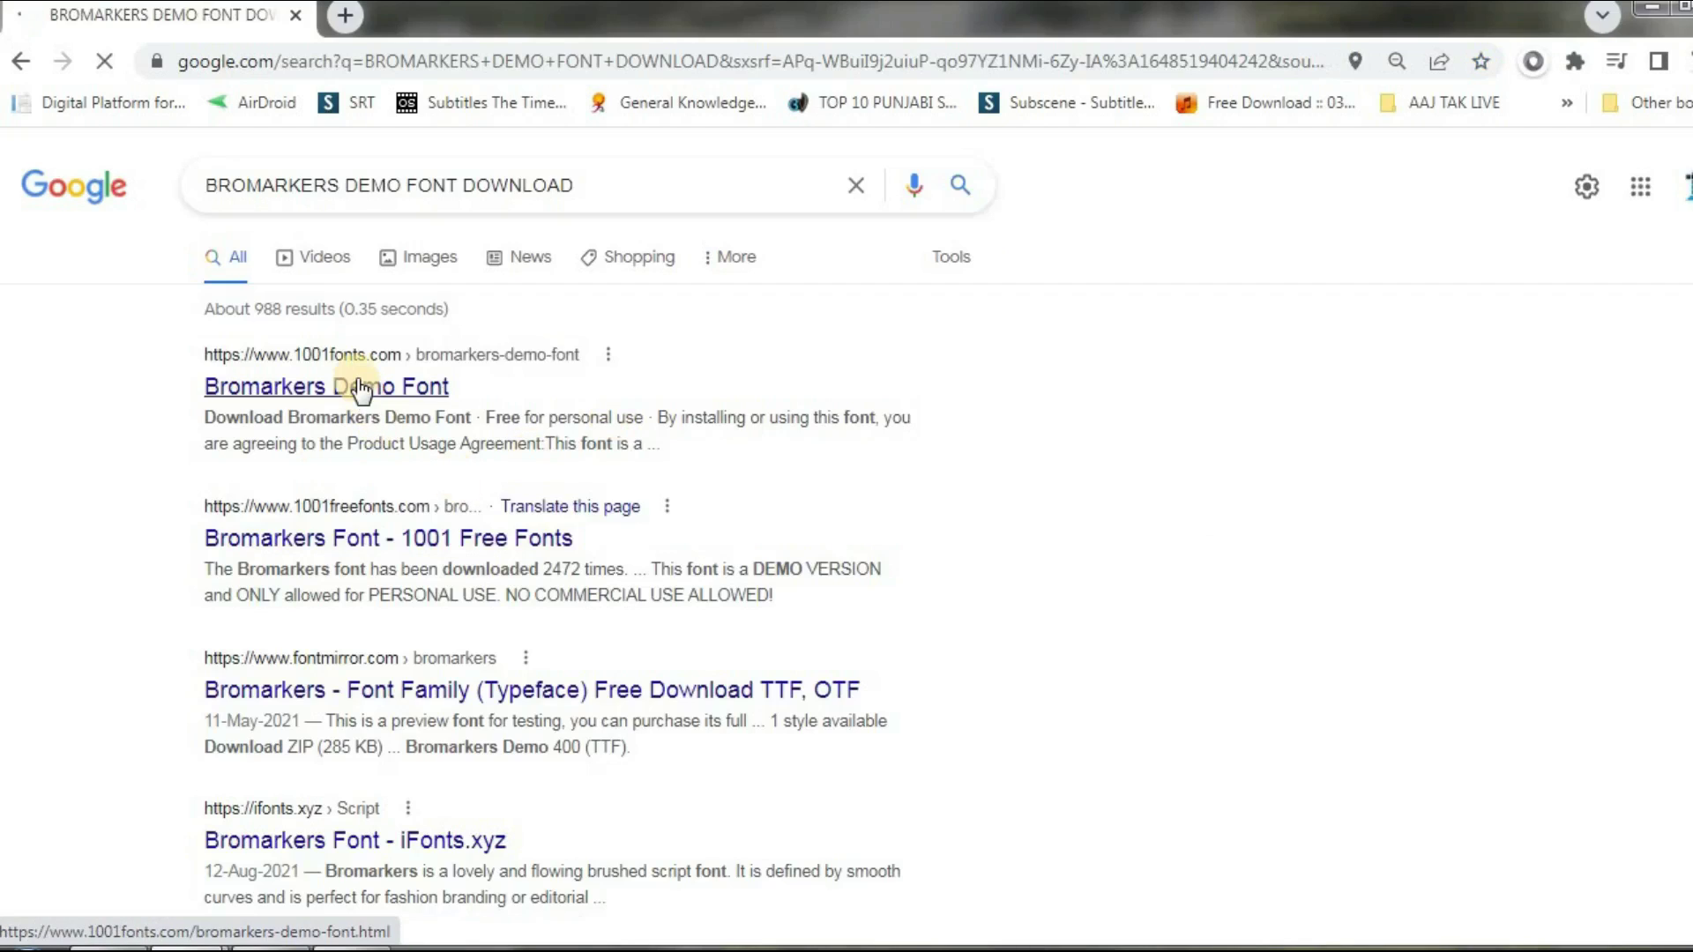
Open the 1001fonts.com result for Bromarkers Demo Font and download its ZIP archive as bromarkers-demo into Downloads
click(361, 396)
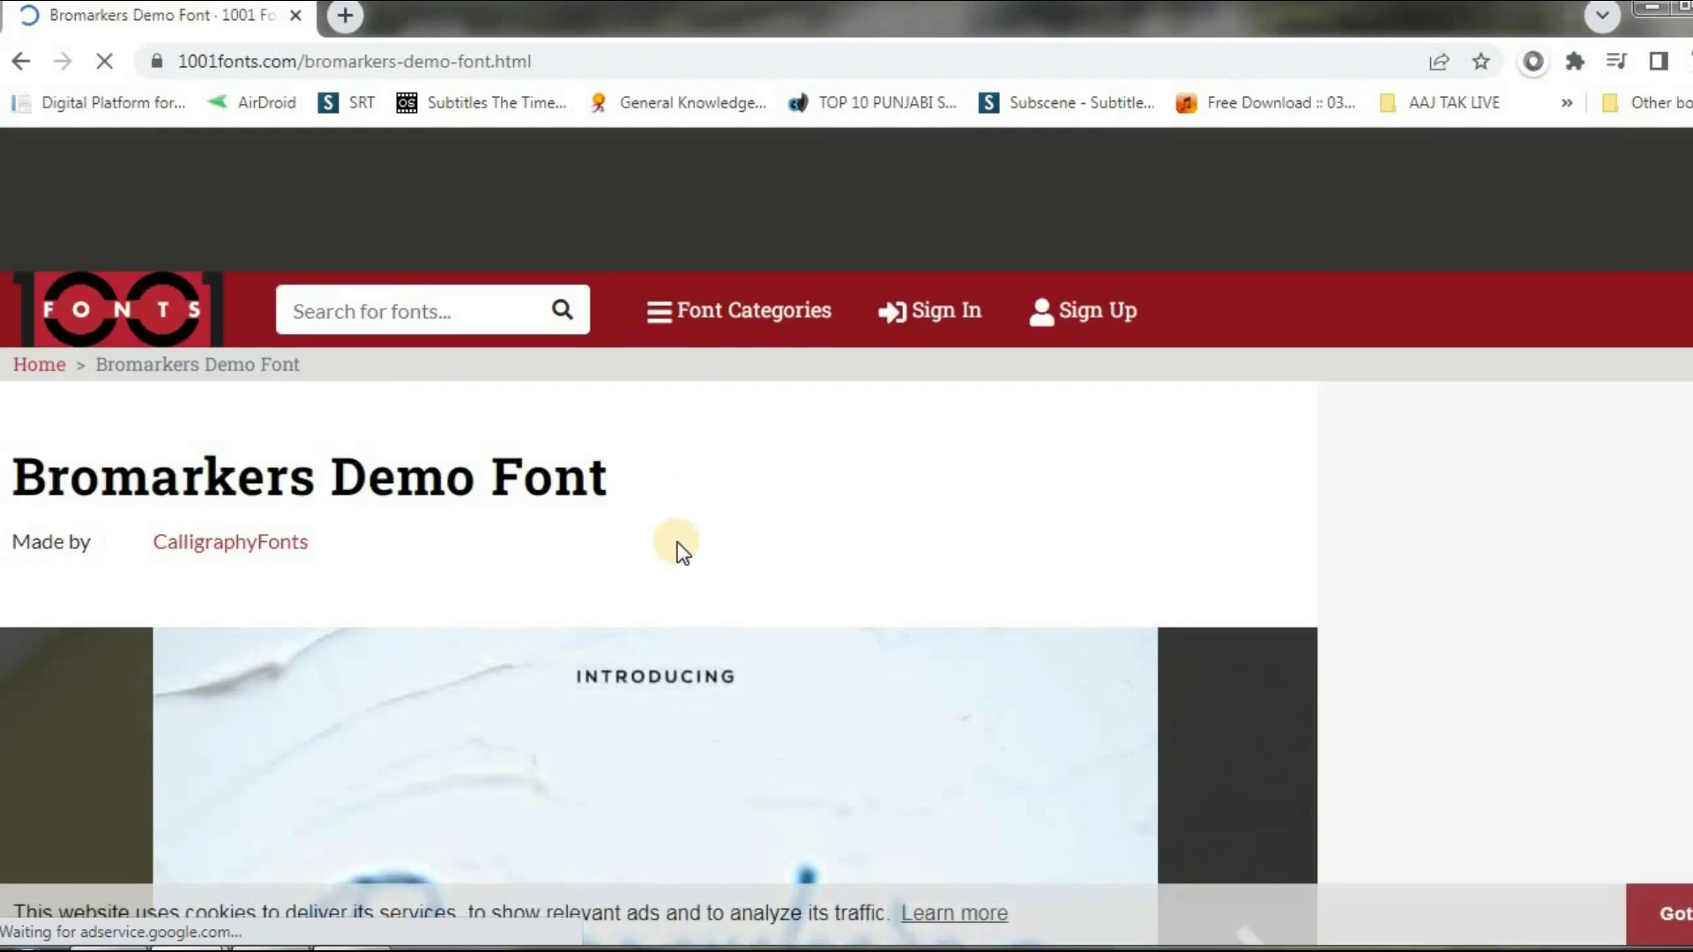
scroll(677, 554, down, 5)
scroll(494, 626, down, 2)
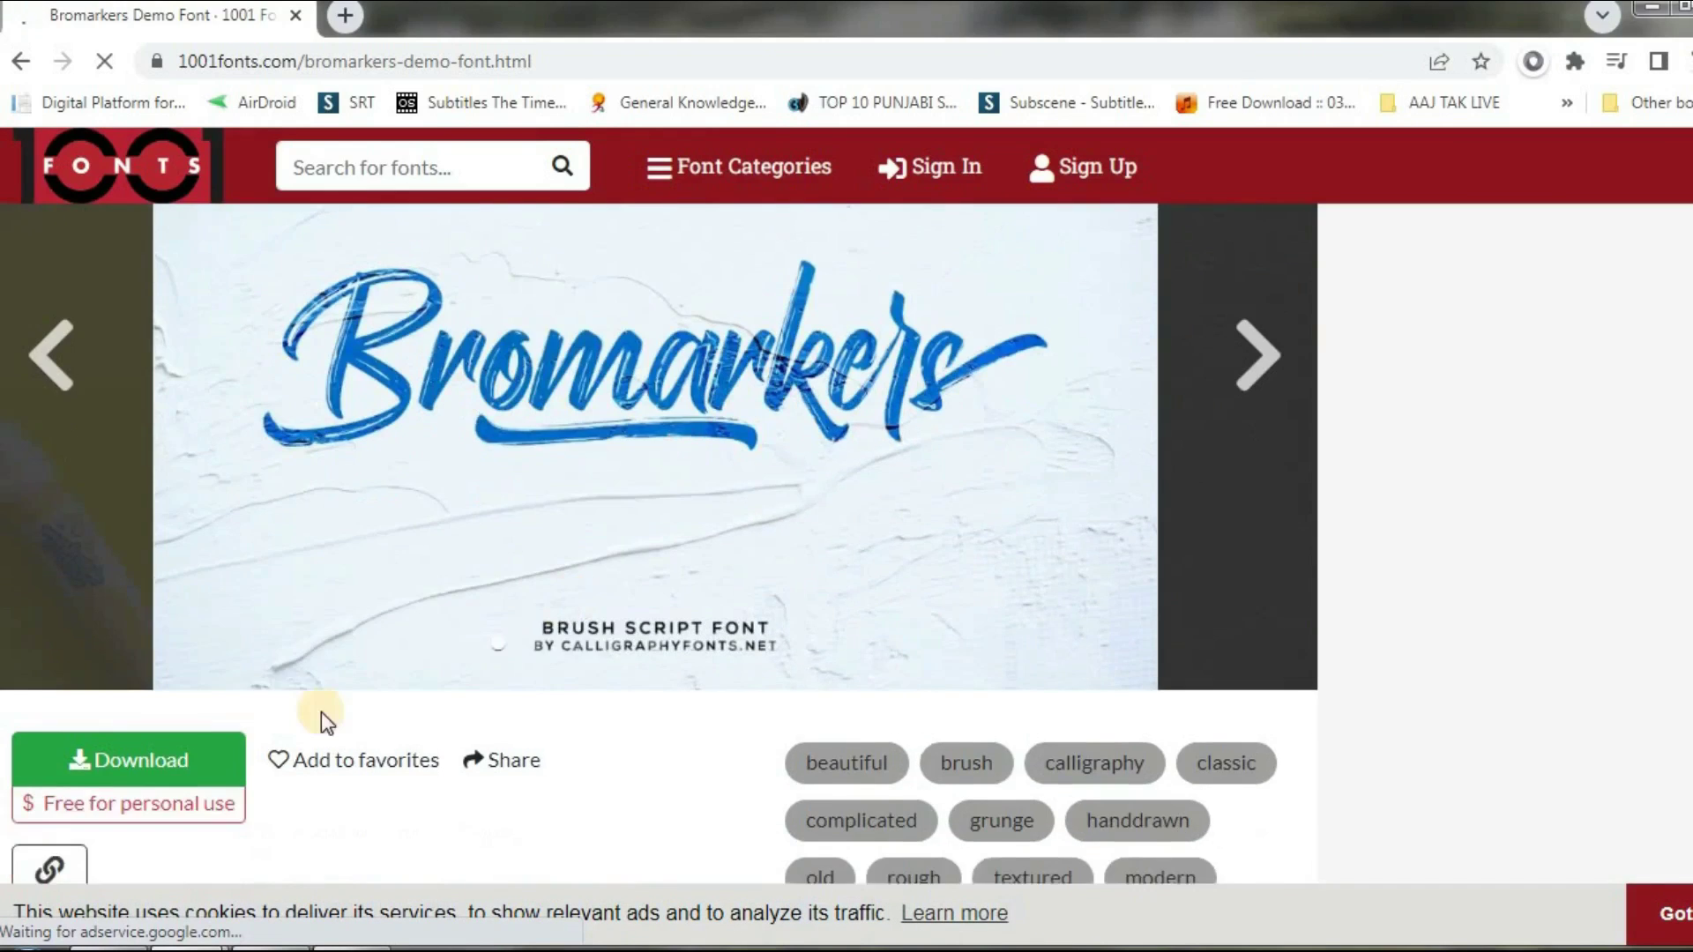
click(81, 718)
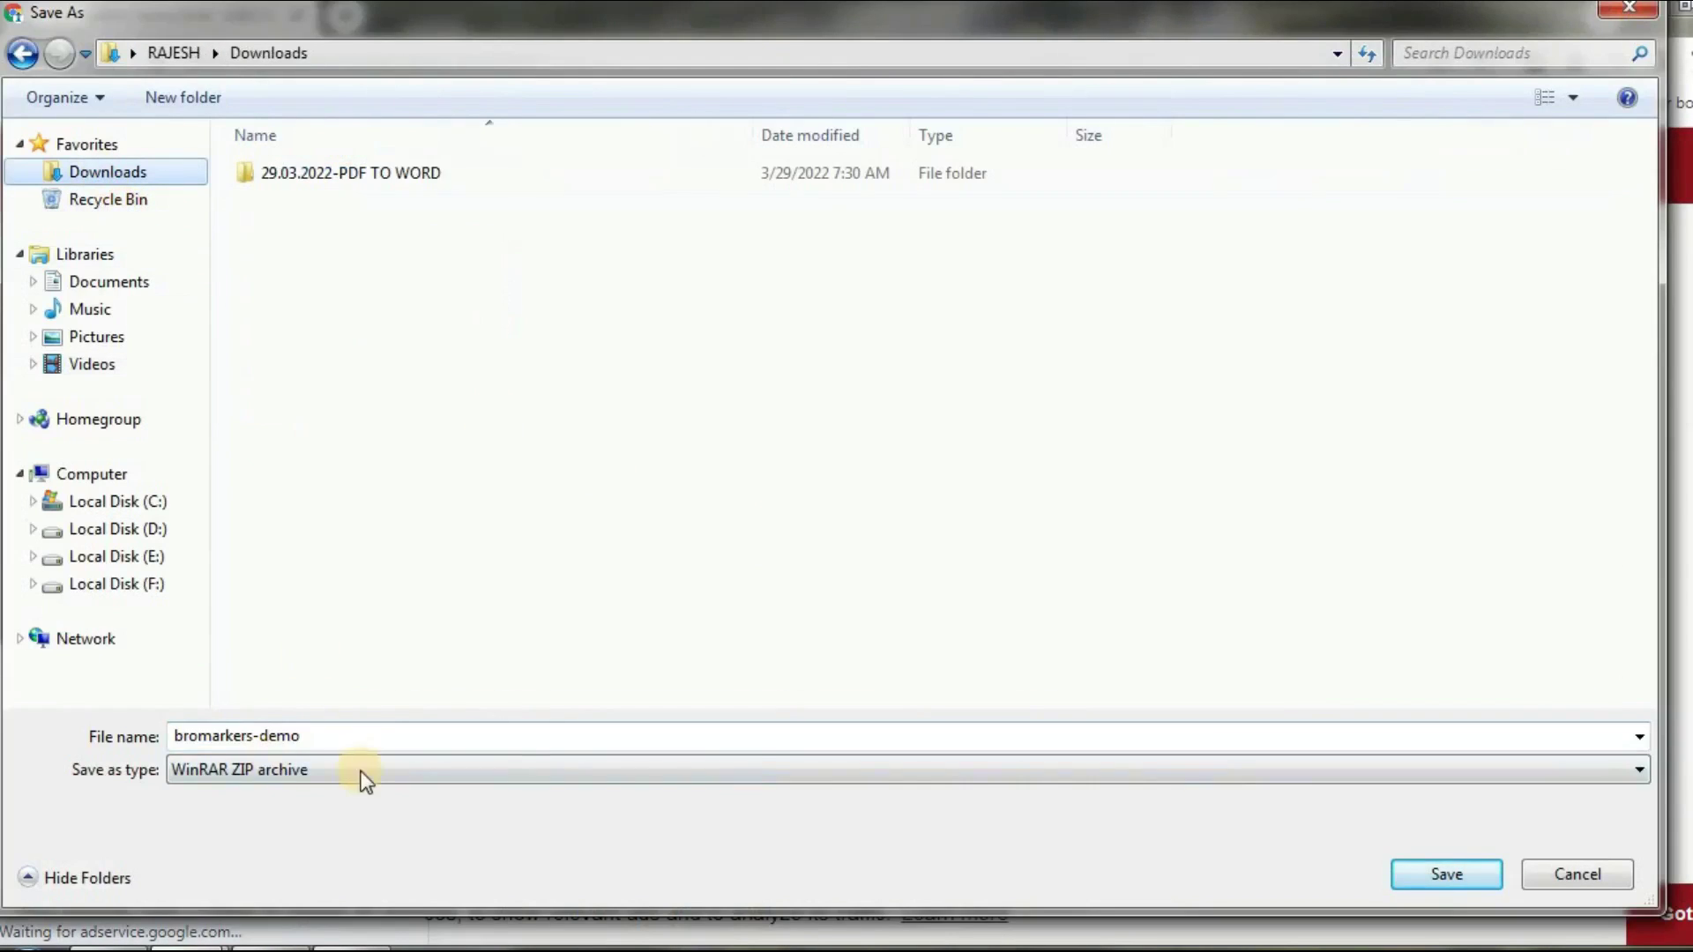
click(1451, 875)
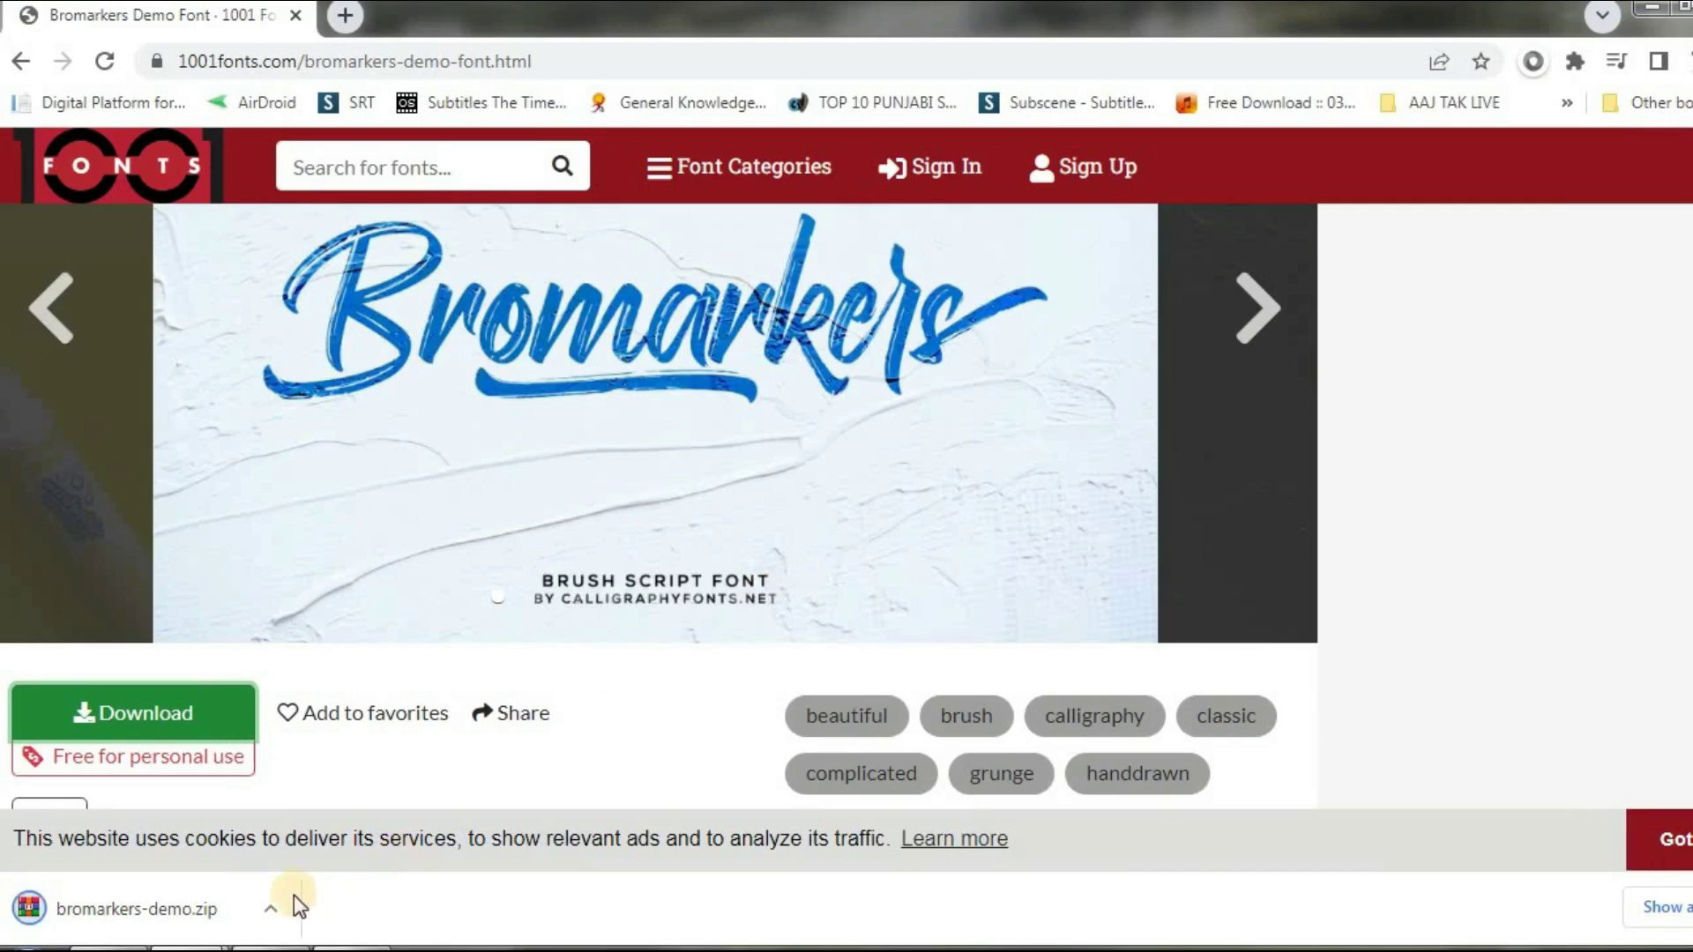
Show the downloaded archive in its folder, extract it to a bromarkers-demo folder and open that folder
click(270, 907)
click(310, 818)
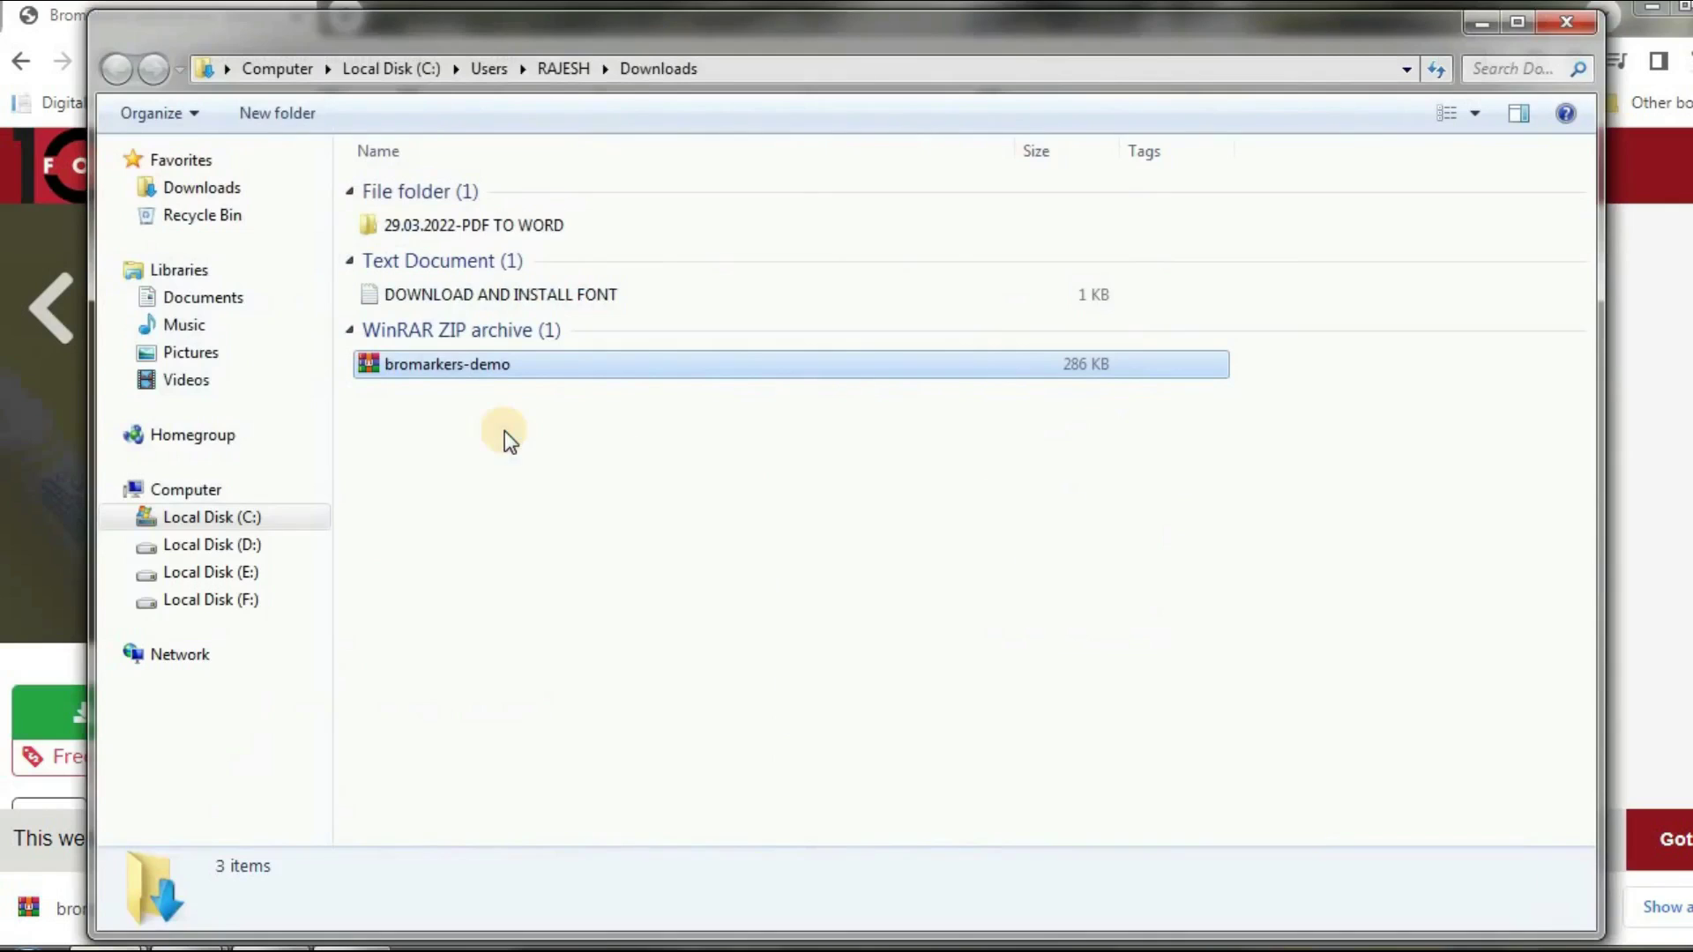
click(429, 373)
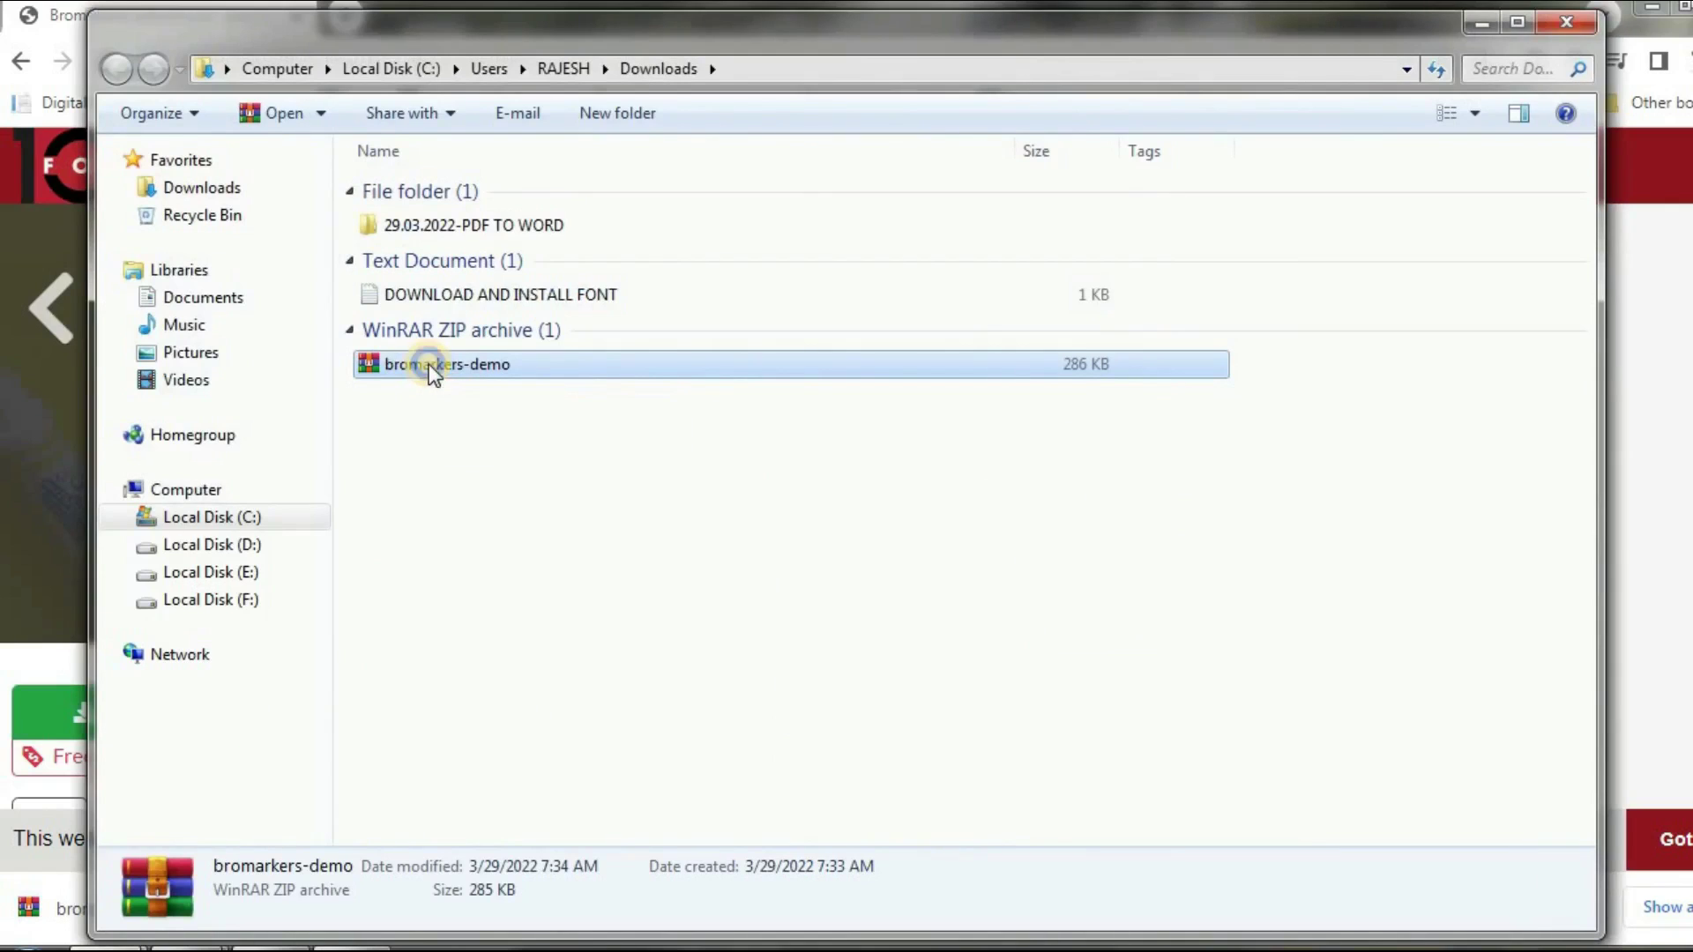
right_click(429, 363)
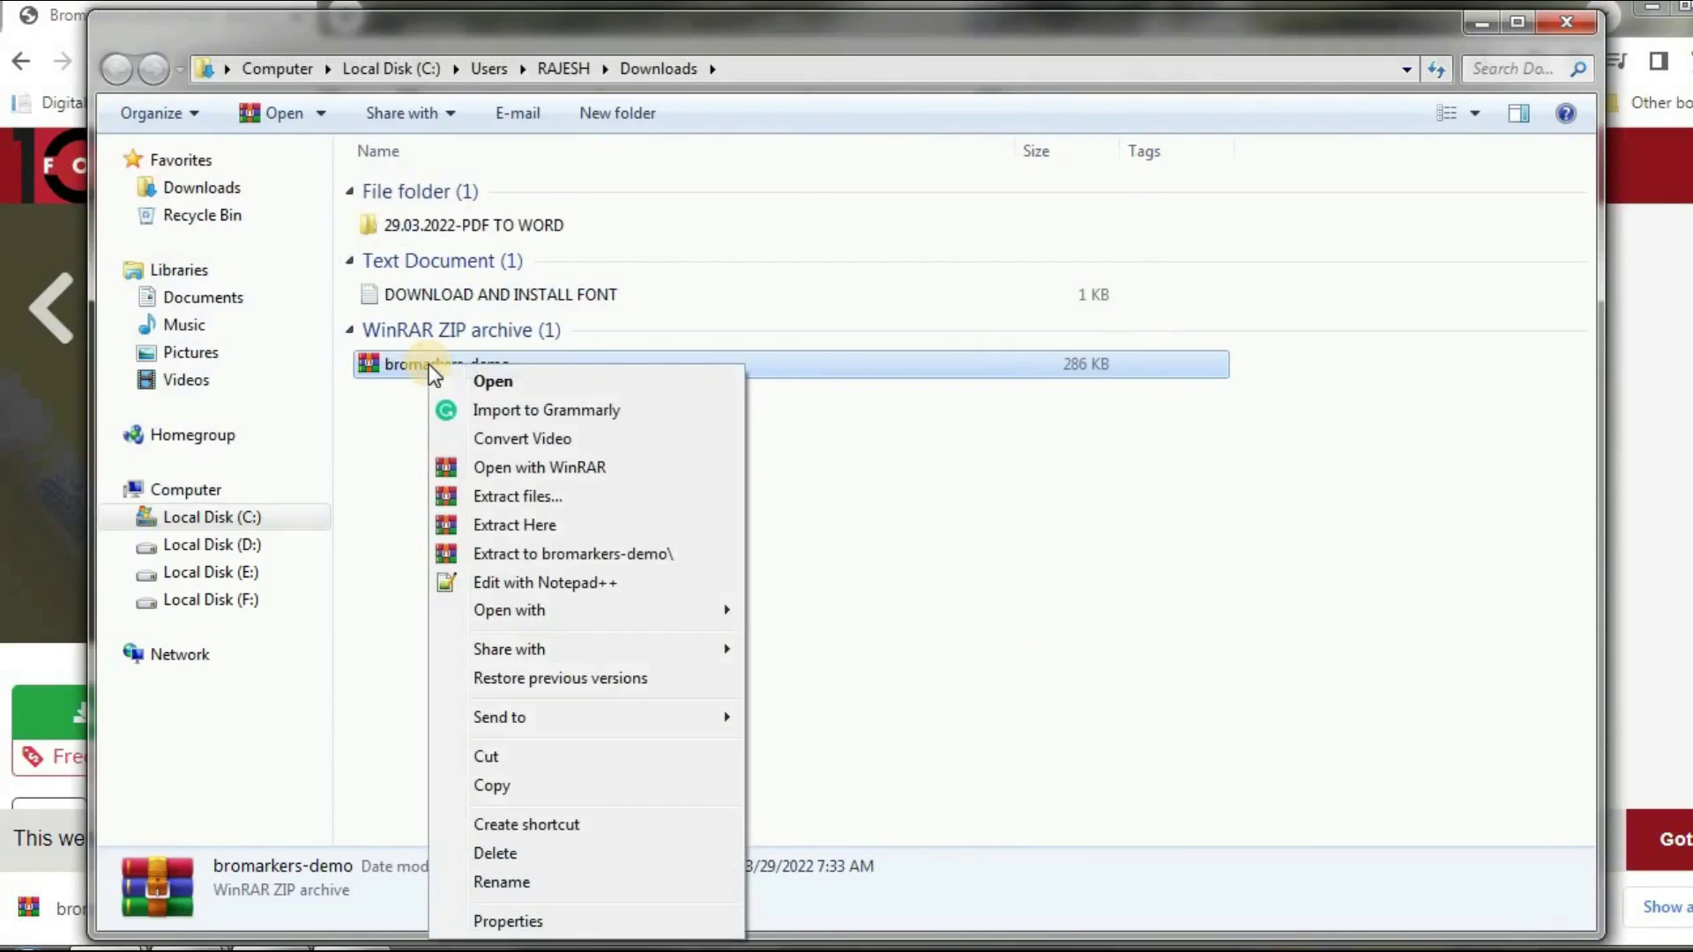
click(536, 552)
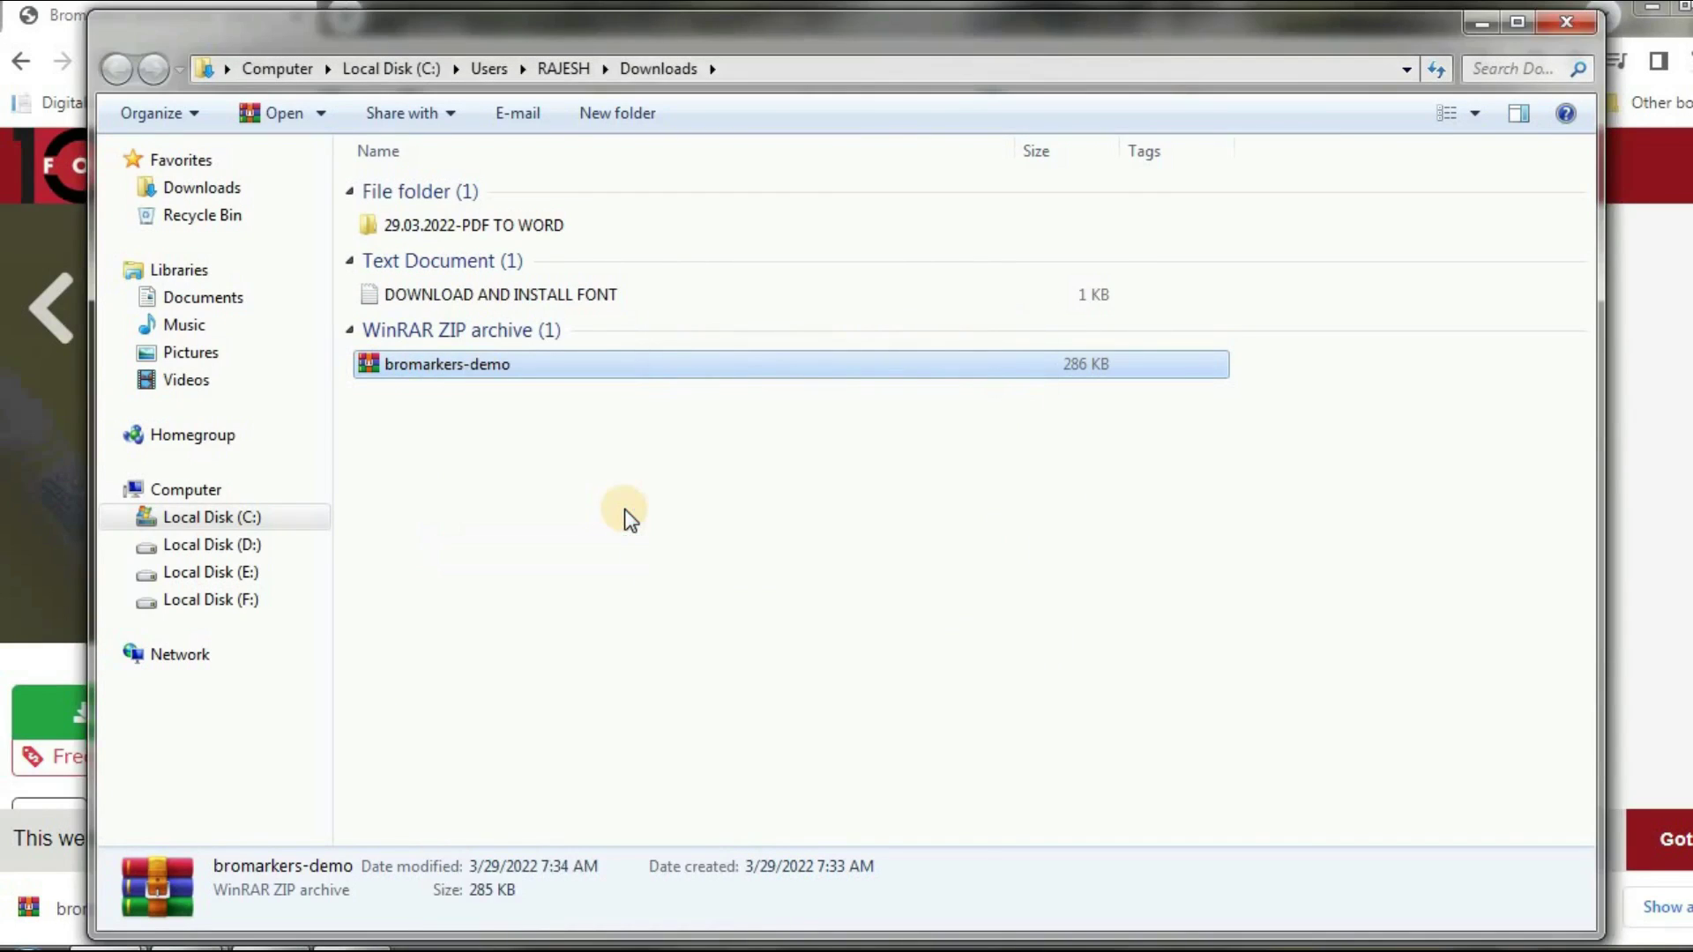
double_click(443, 248)
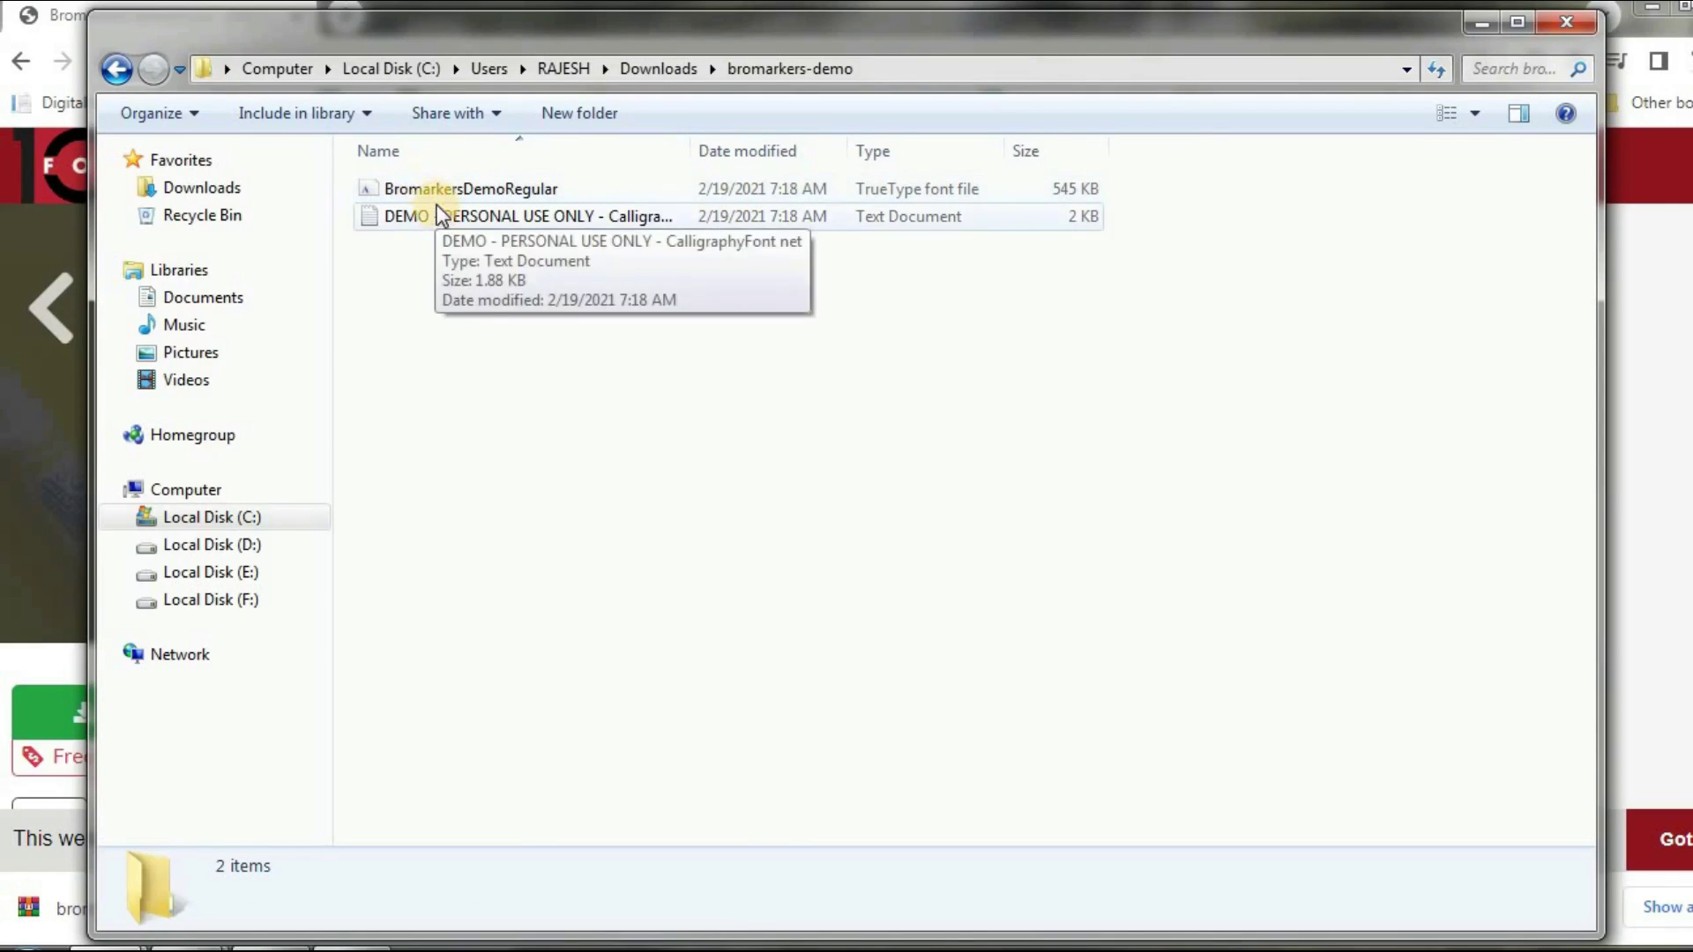
Open the Fonts folder from the Control Panel in a maximized window
click(22, 946)
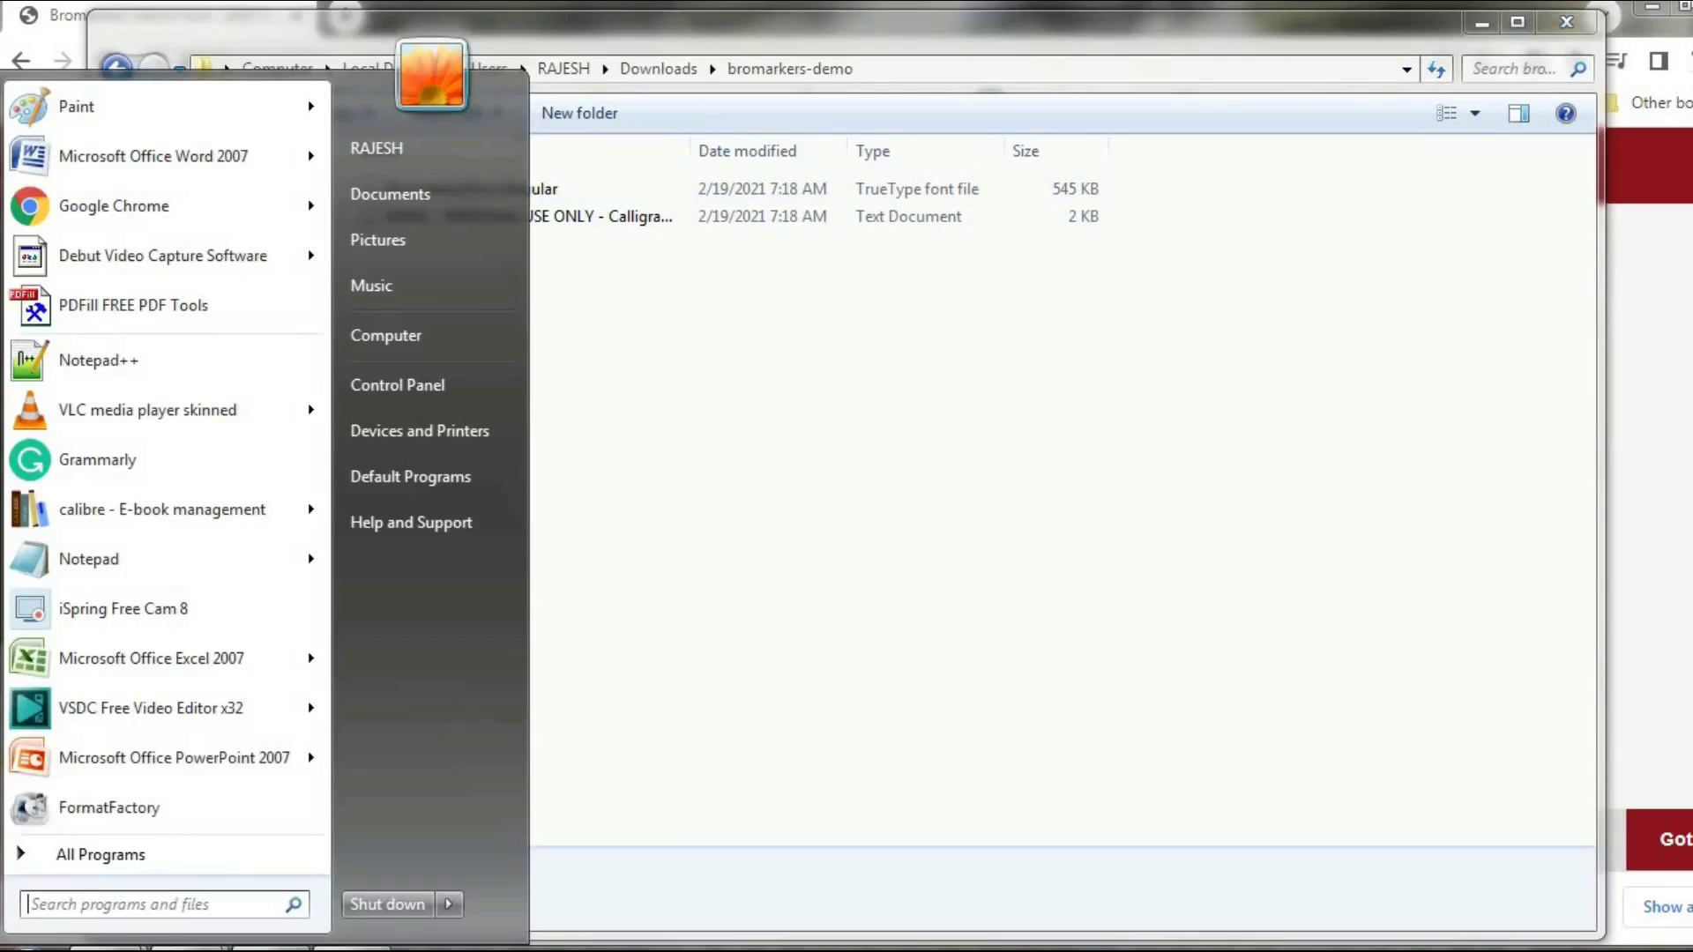
click(398, 382)
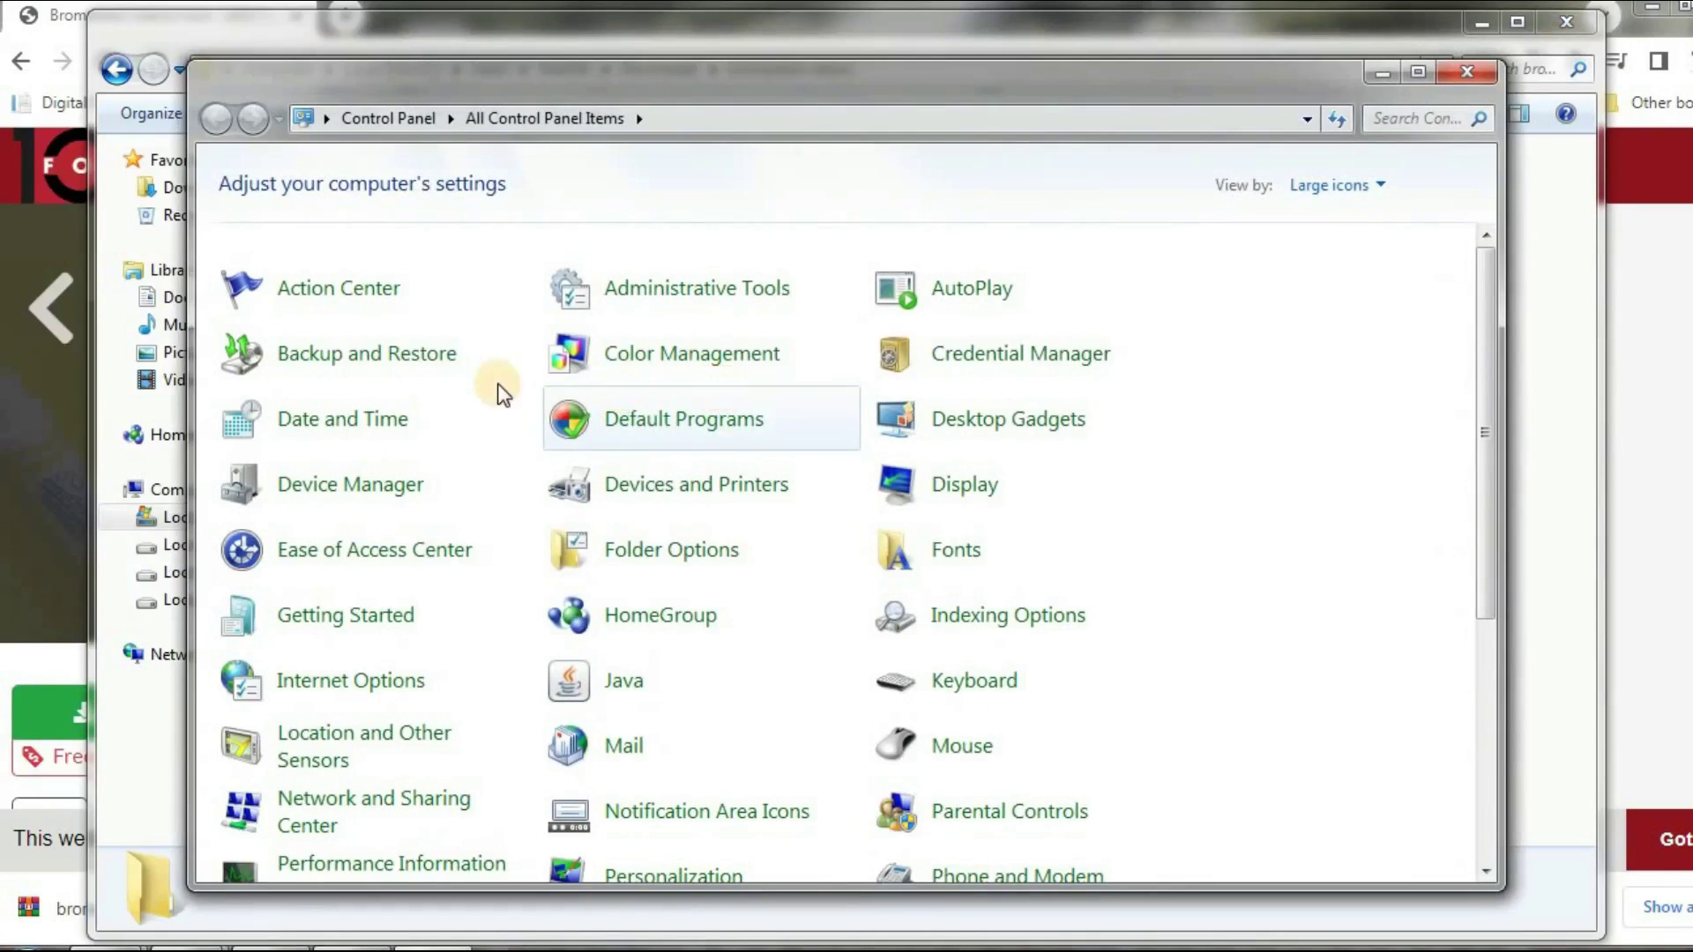
click(1415, 71)
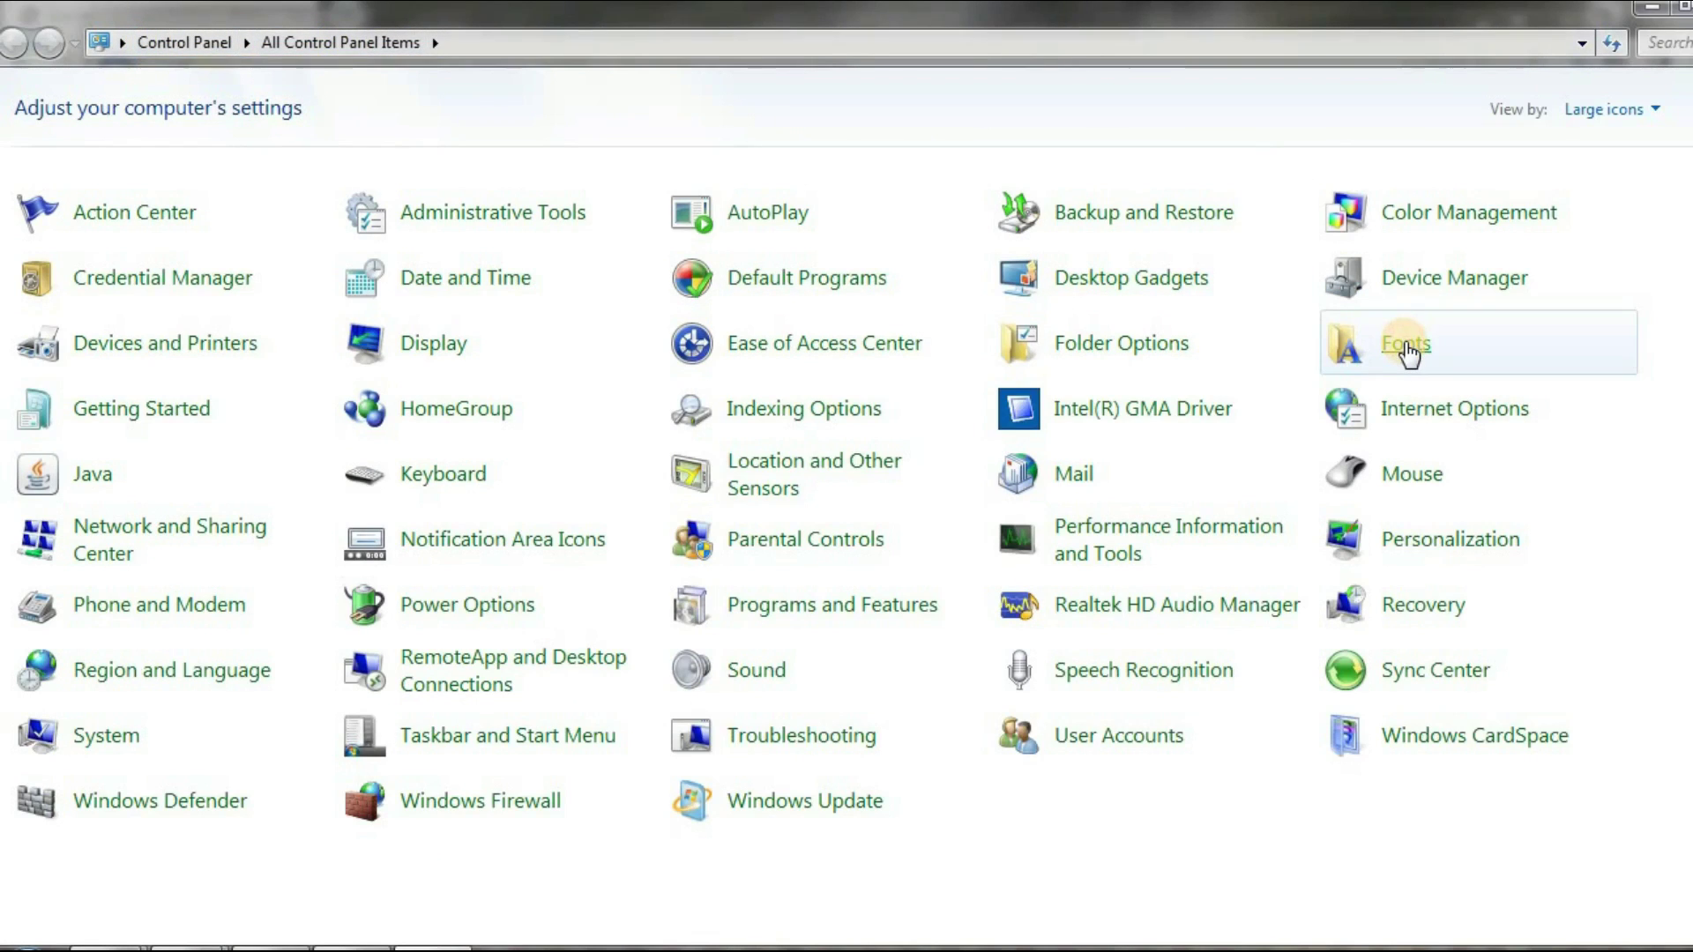
click(1408, 346)
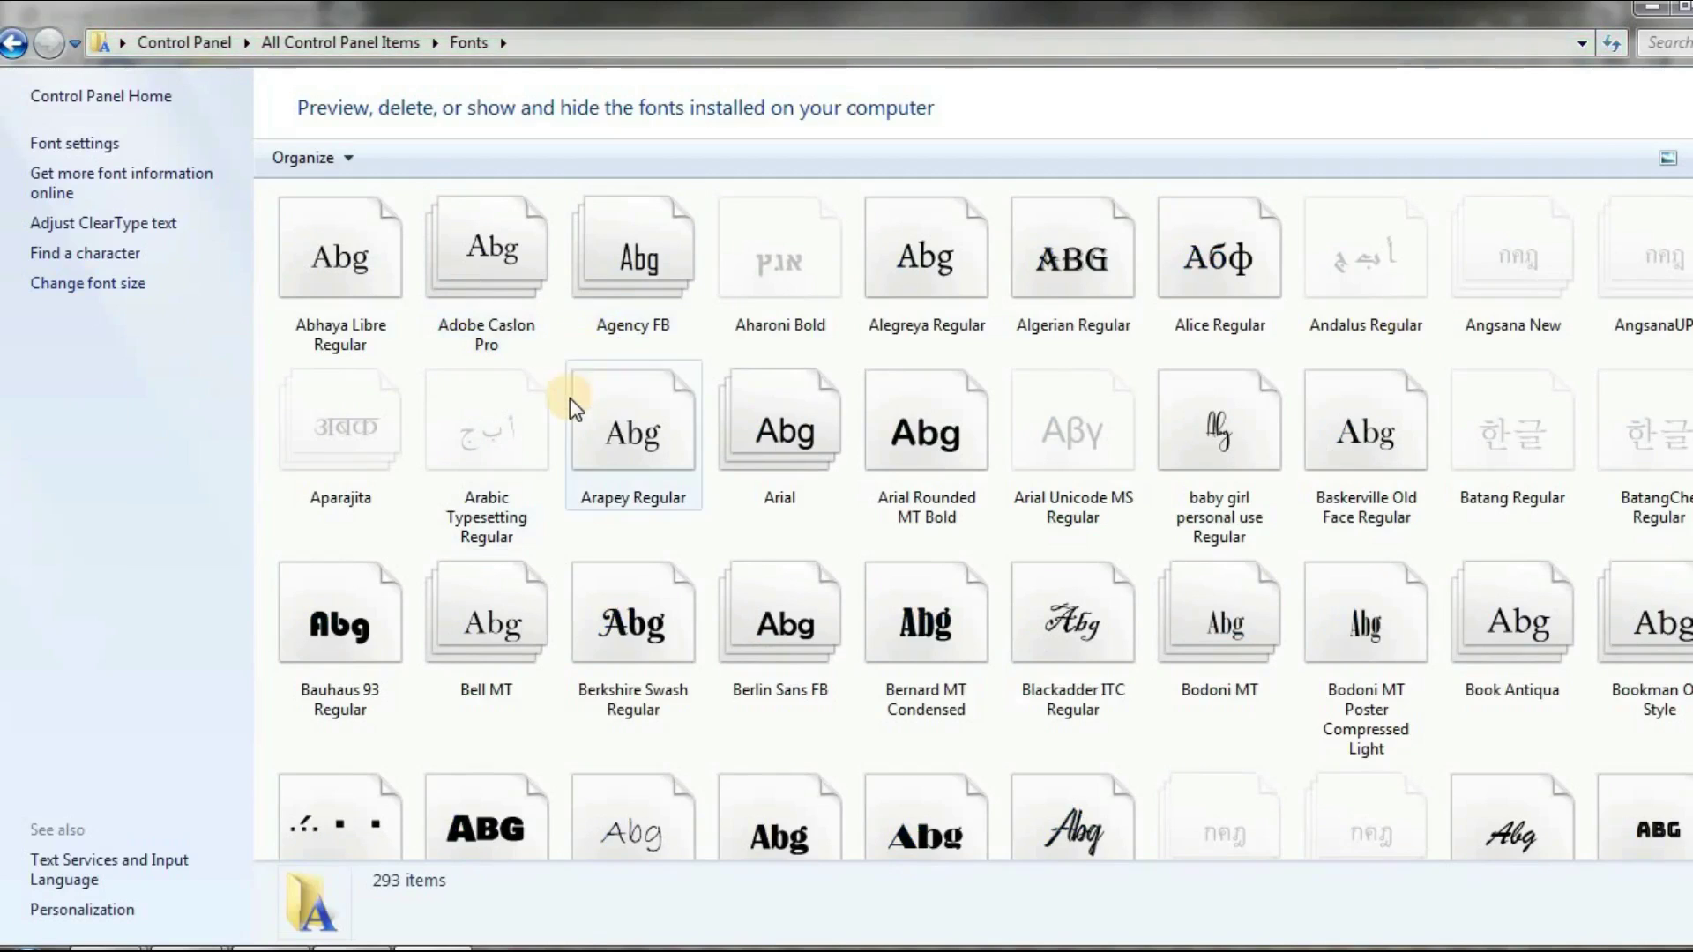
right_click(558, 335)
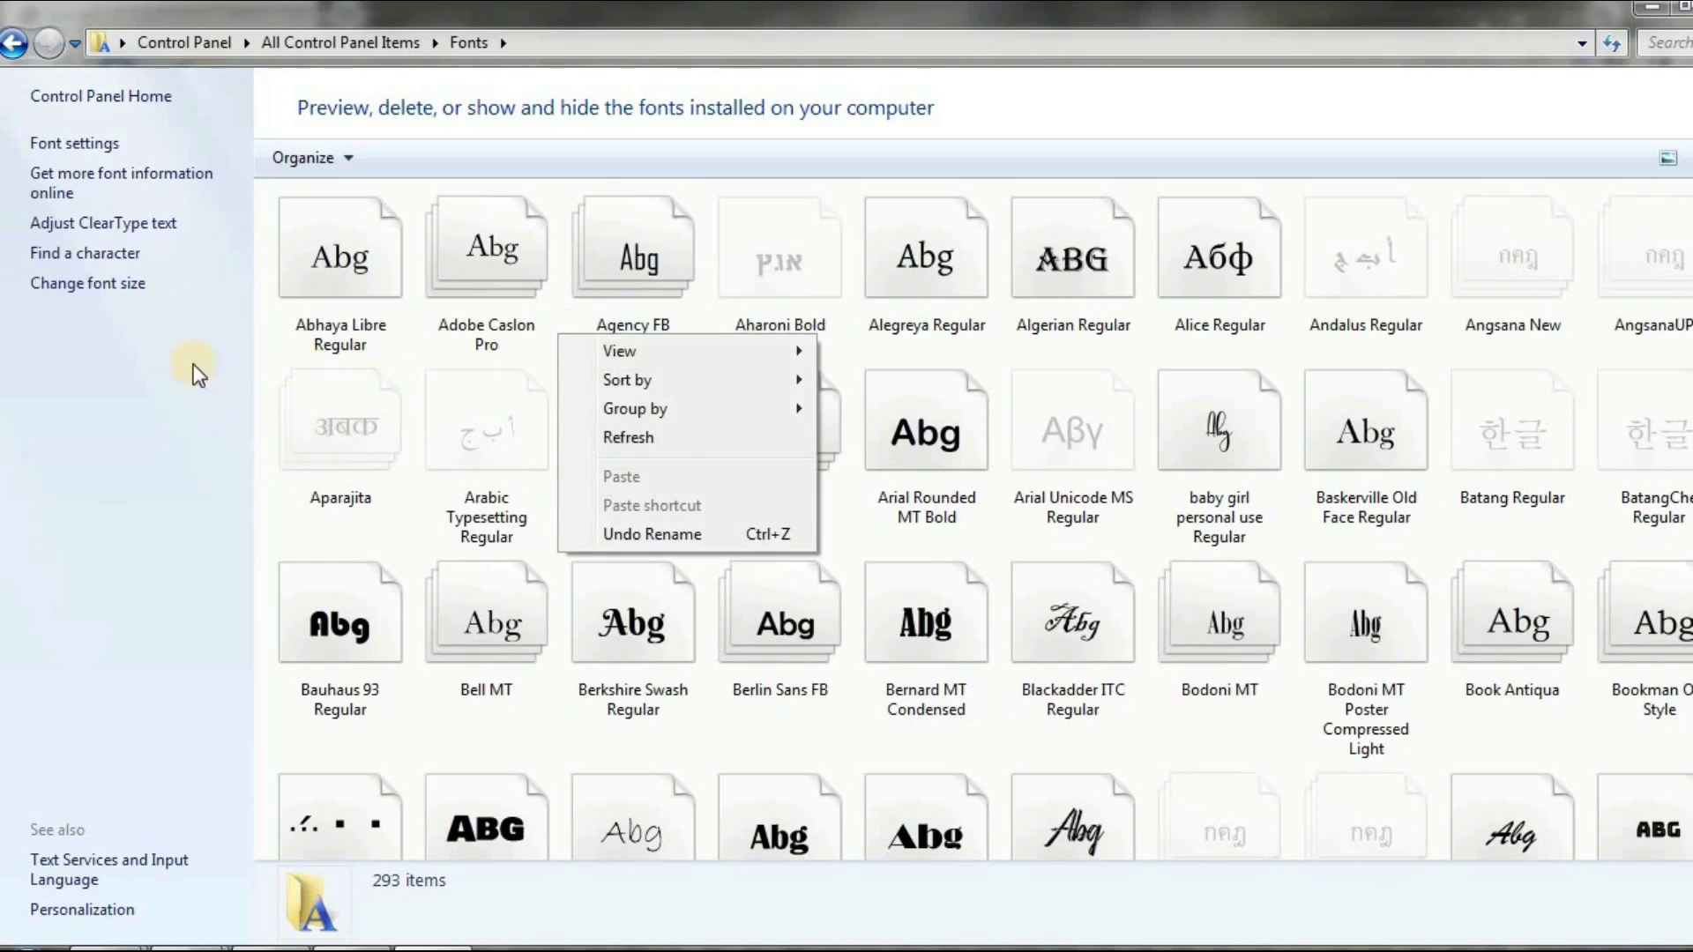
Copy the BromarkersDemoRegular font file from the bromarkers-demo folder in Downloads
click(106, 949)
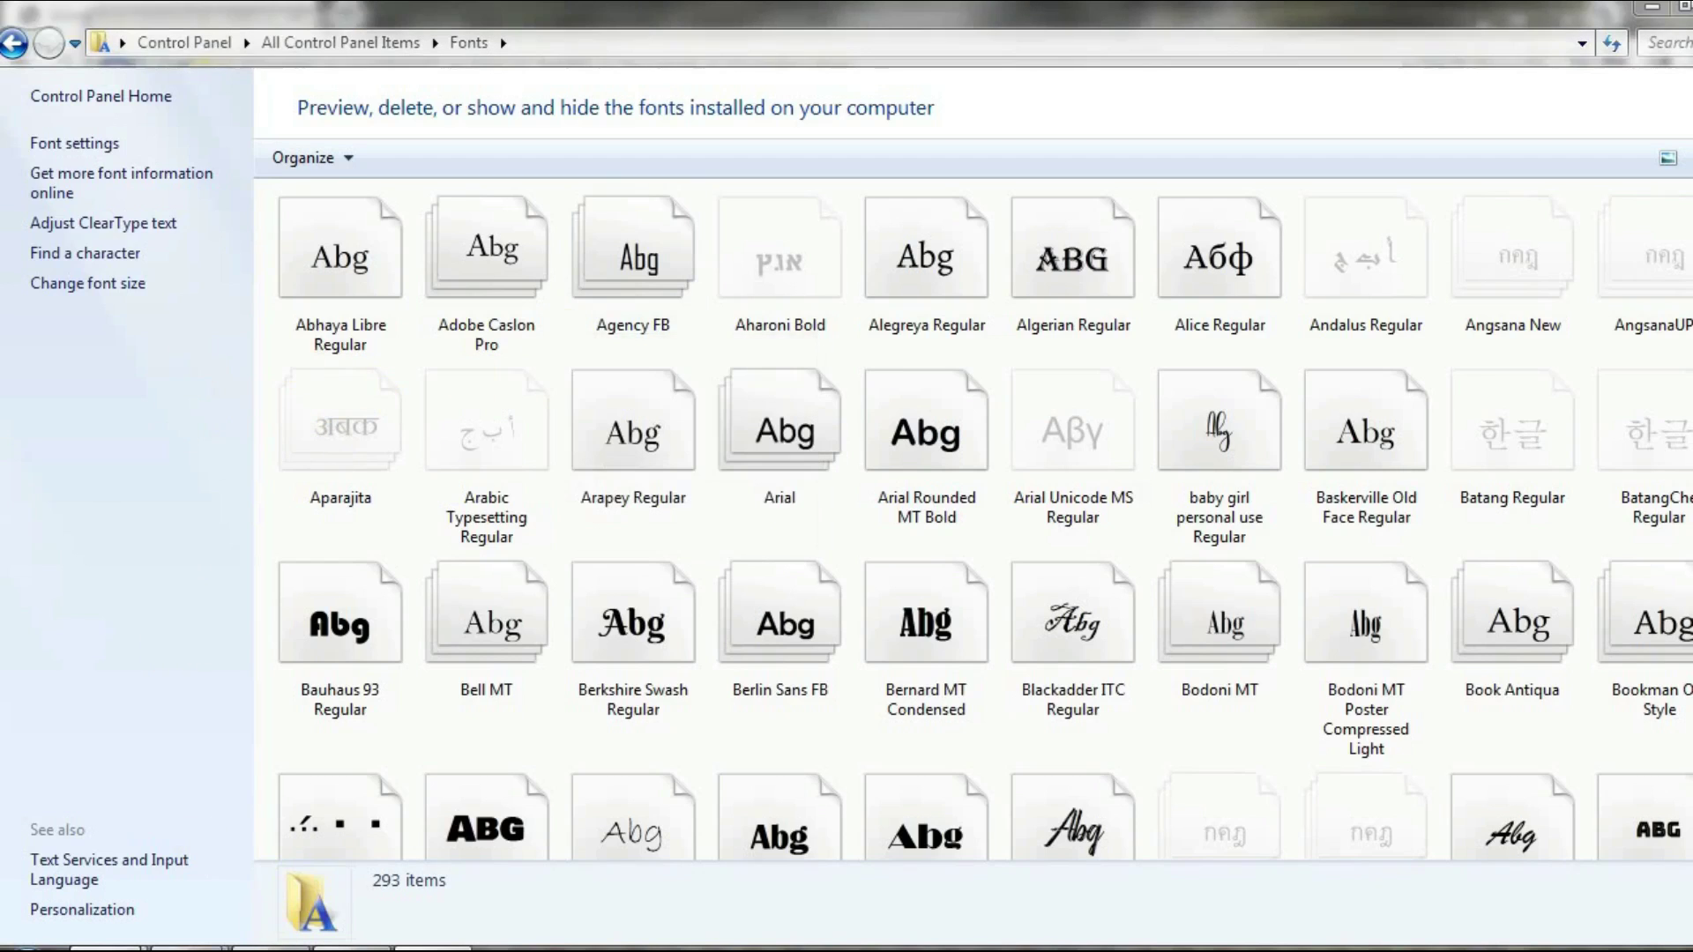
click(141, 835)
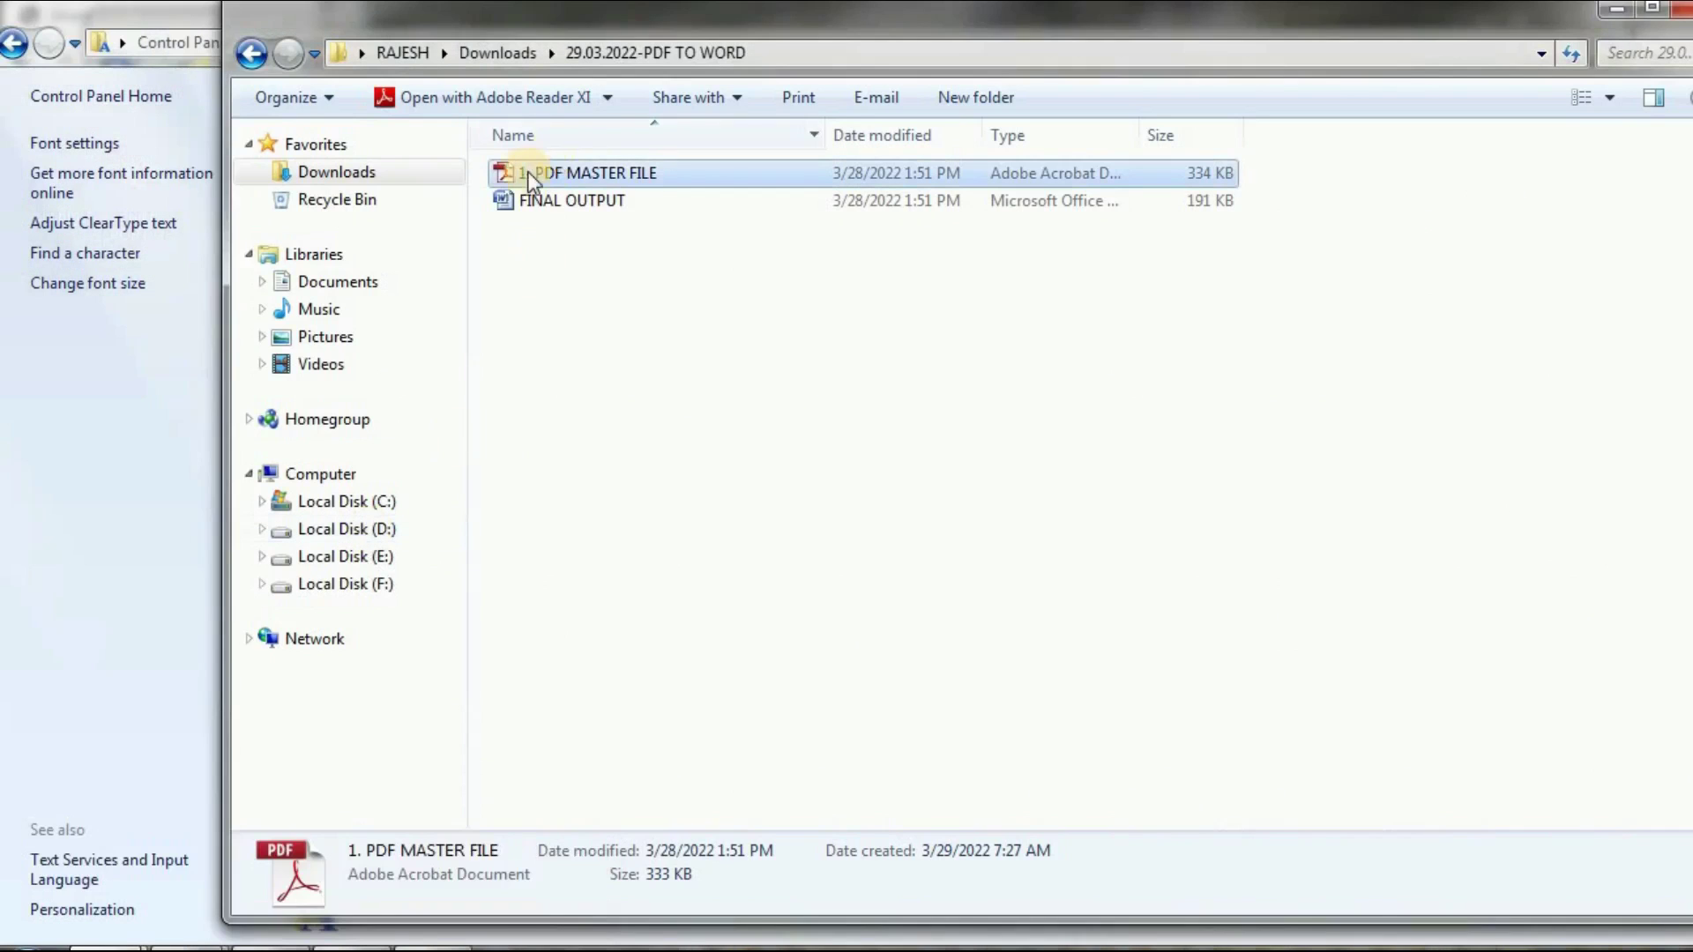
click(335, 172)
double_click(562, 173)
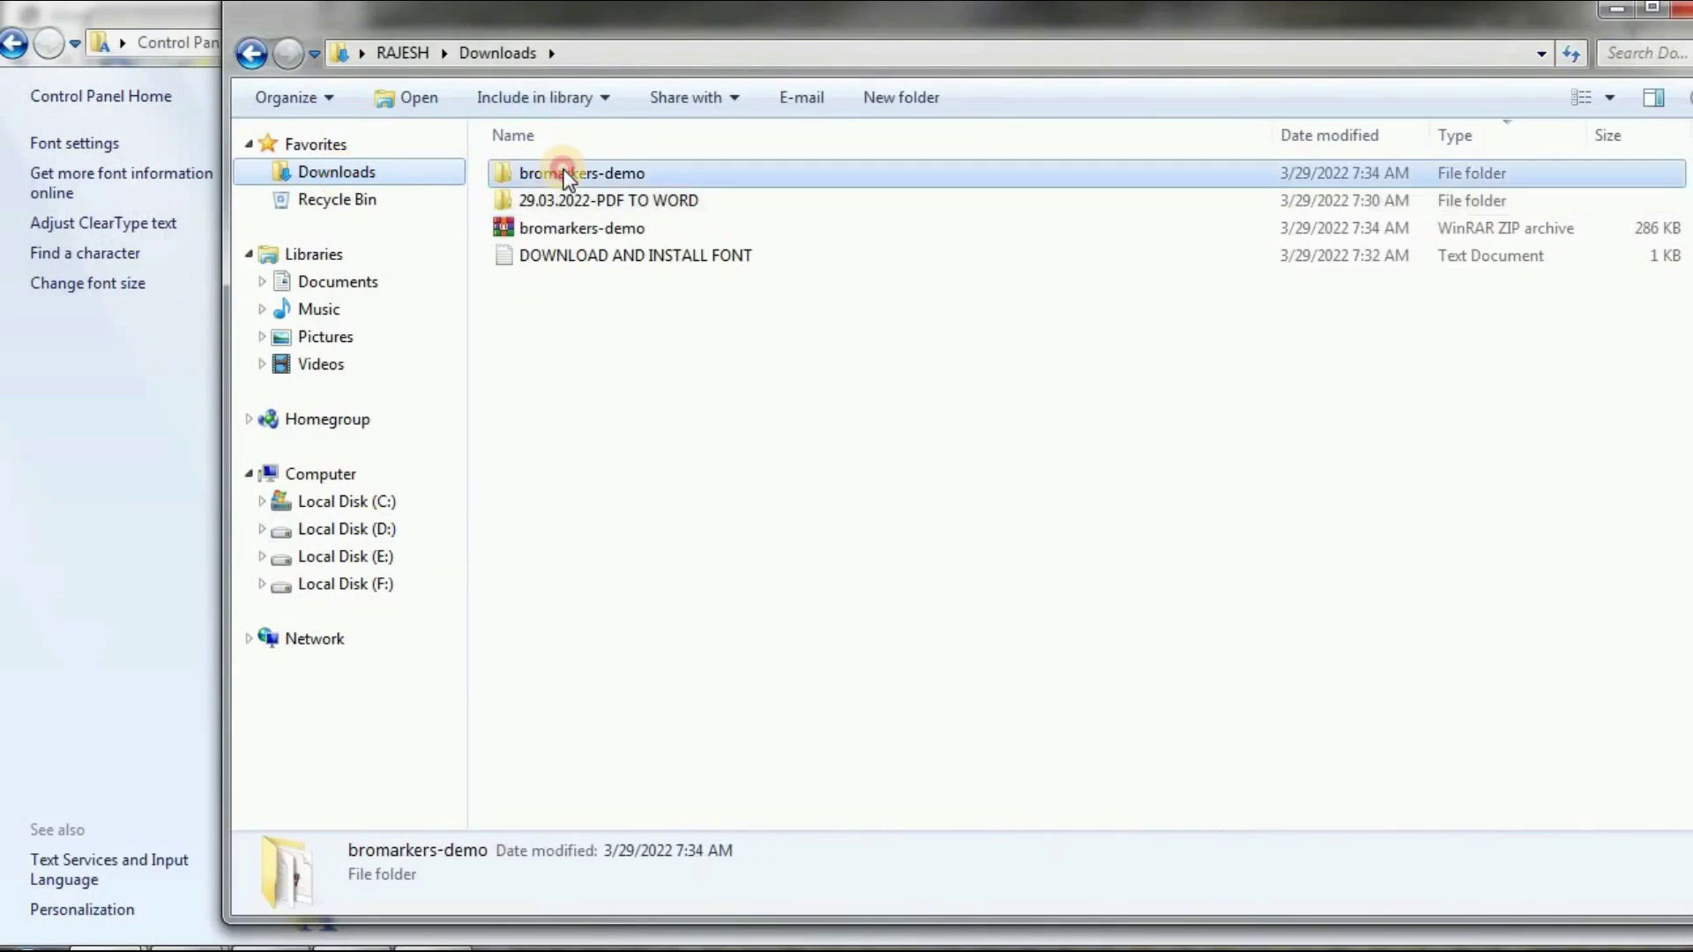
click(566, 177)
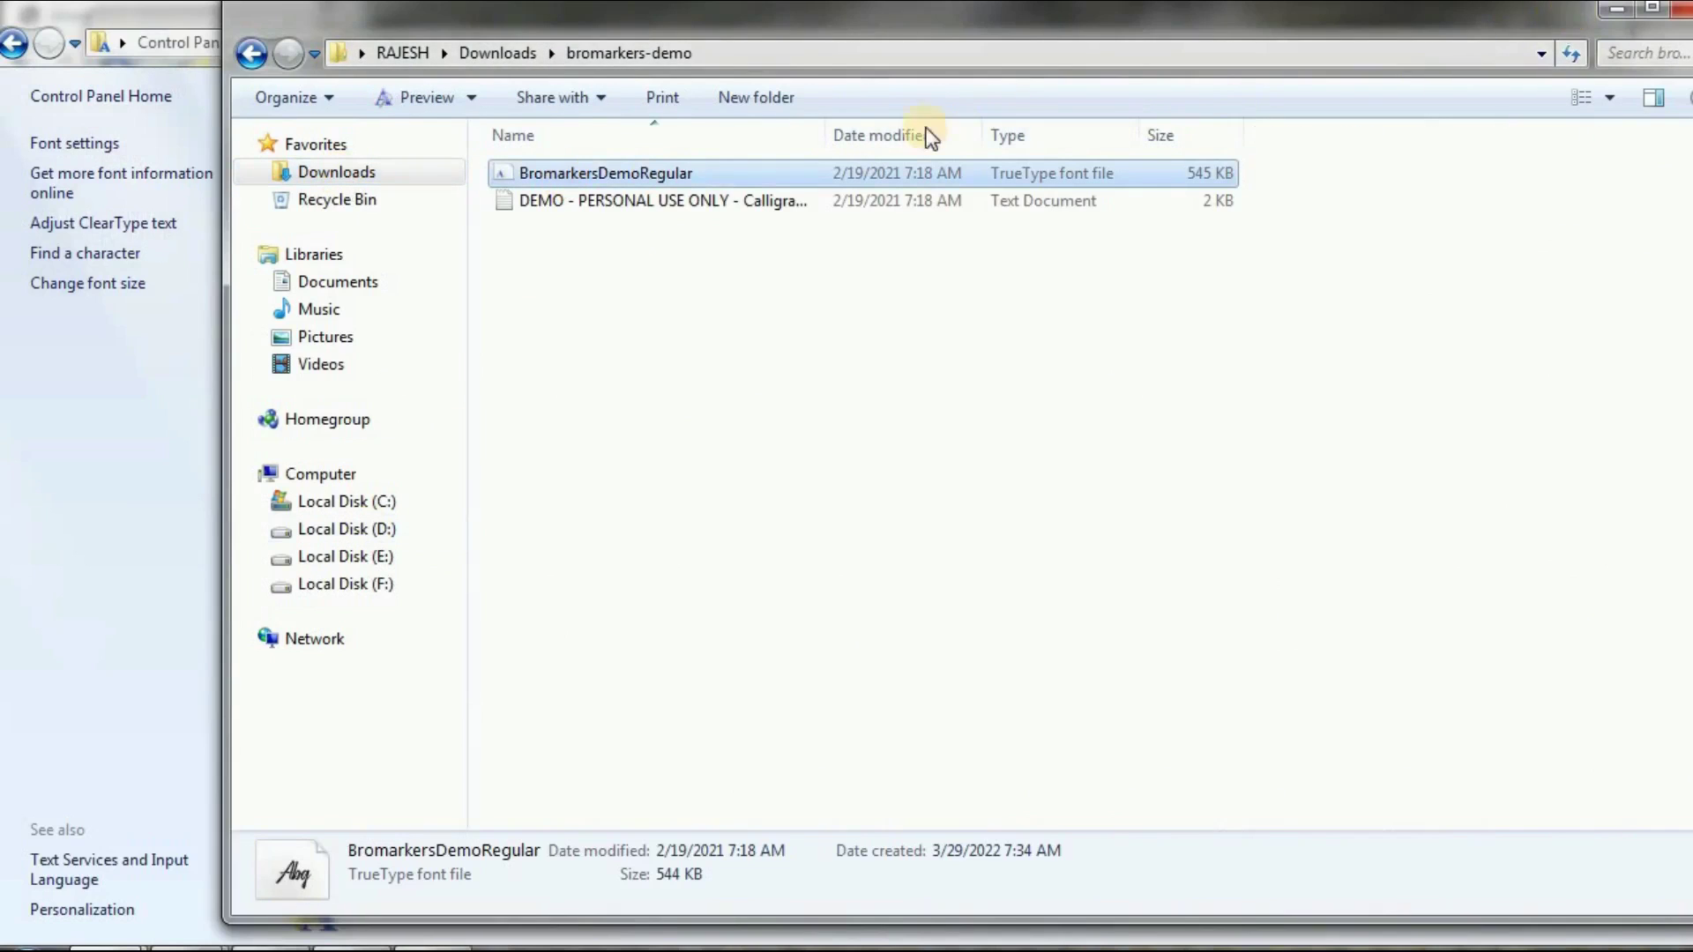
right_click(648, 181)
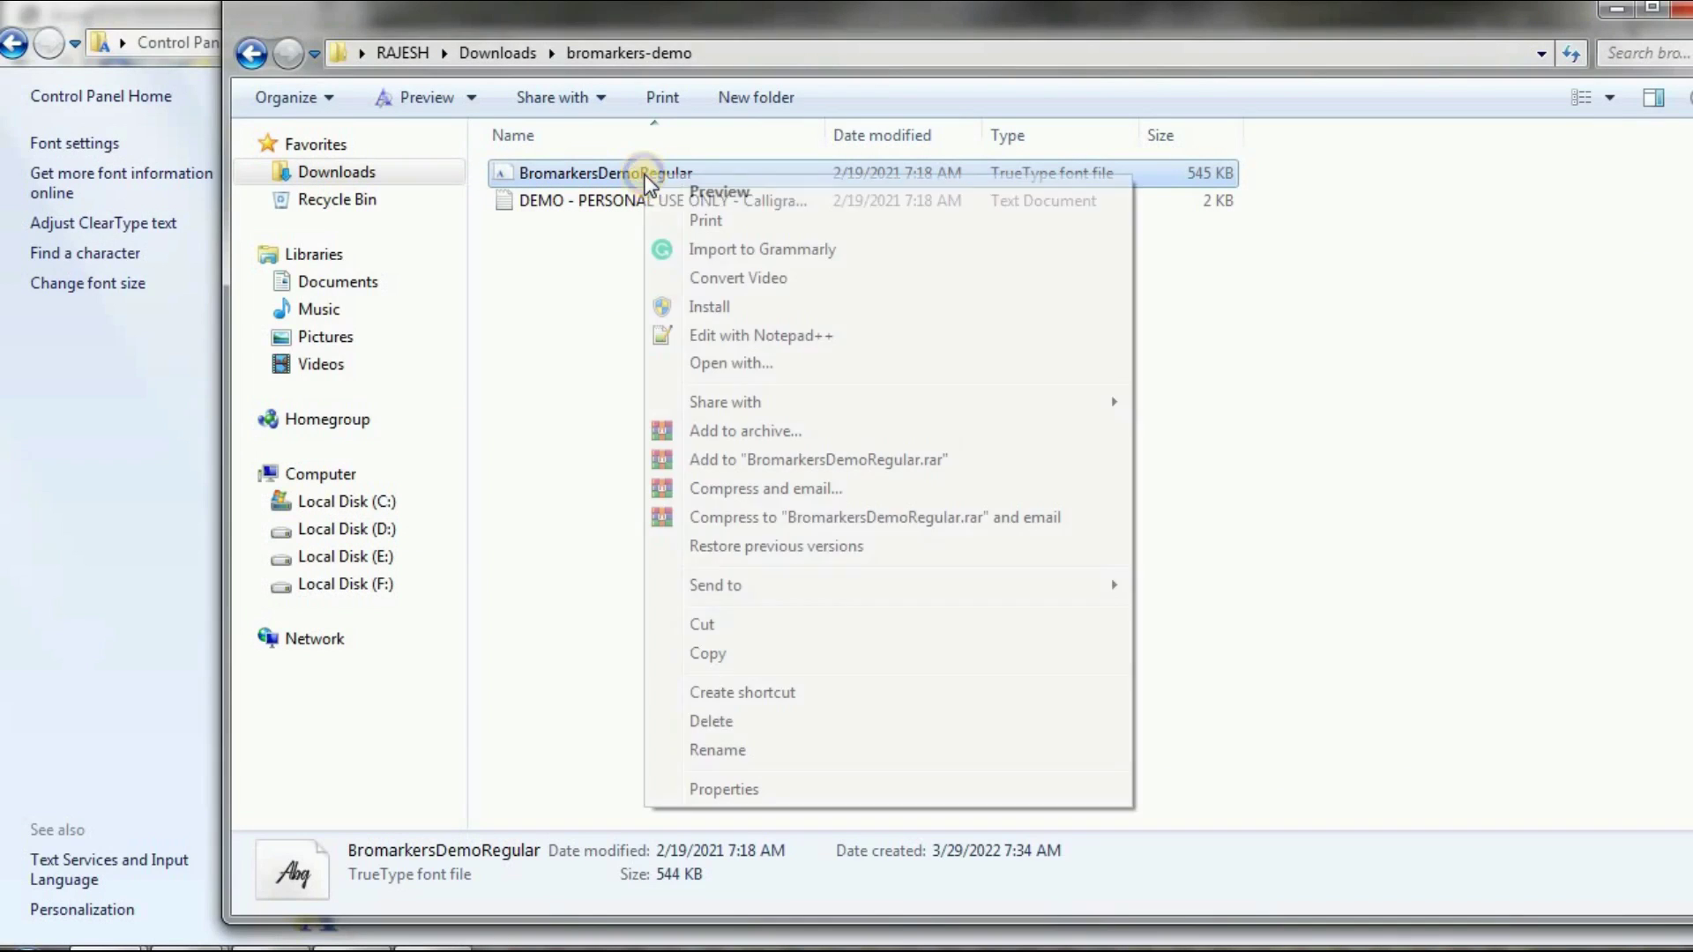
click(697, 653)
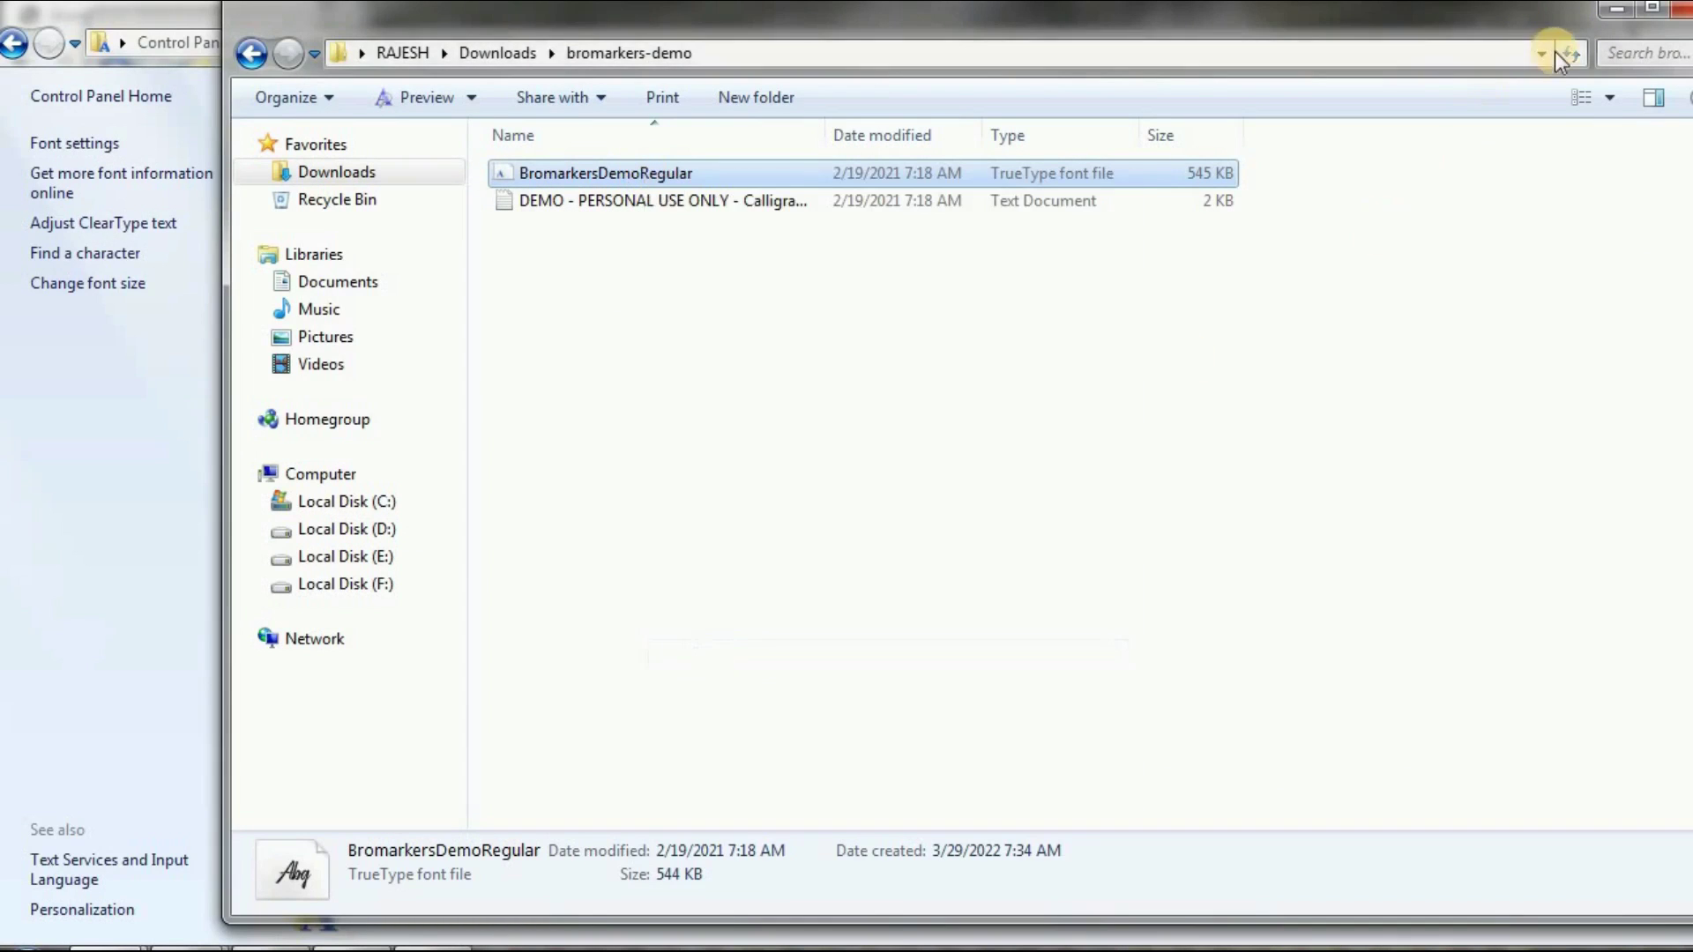
Minimize the folder window and paste the copied font into the Fonts folder, agreeing to replace the installed Bromarkers Demo
click(1617, 8)
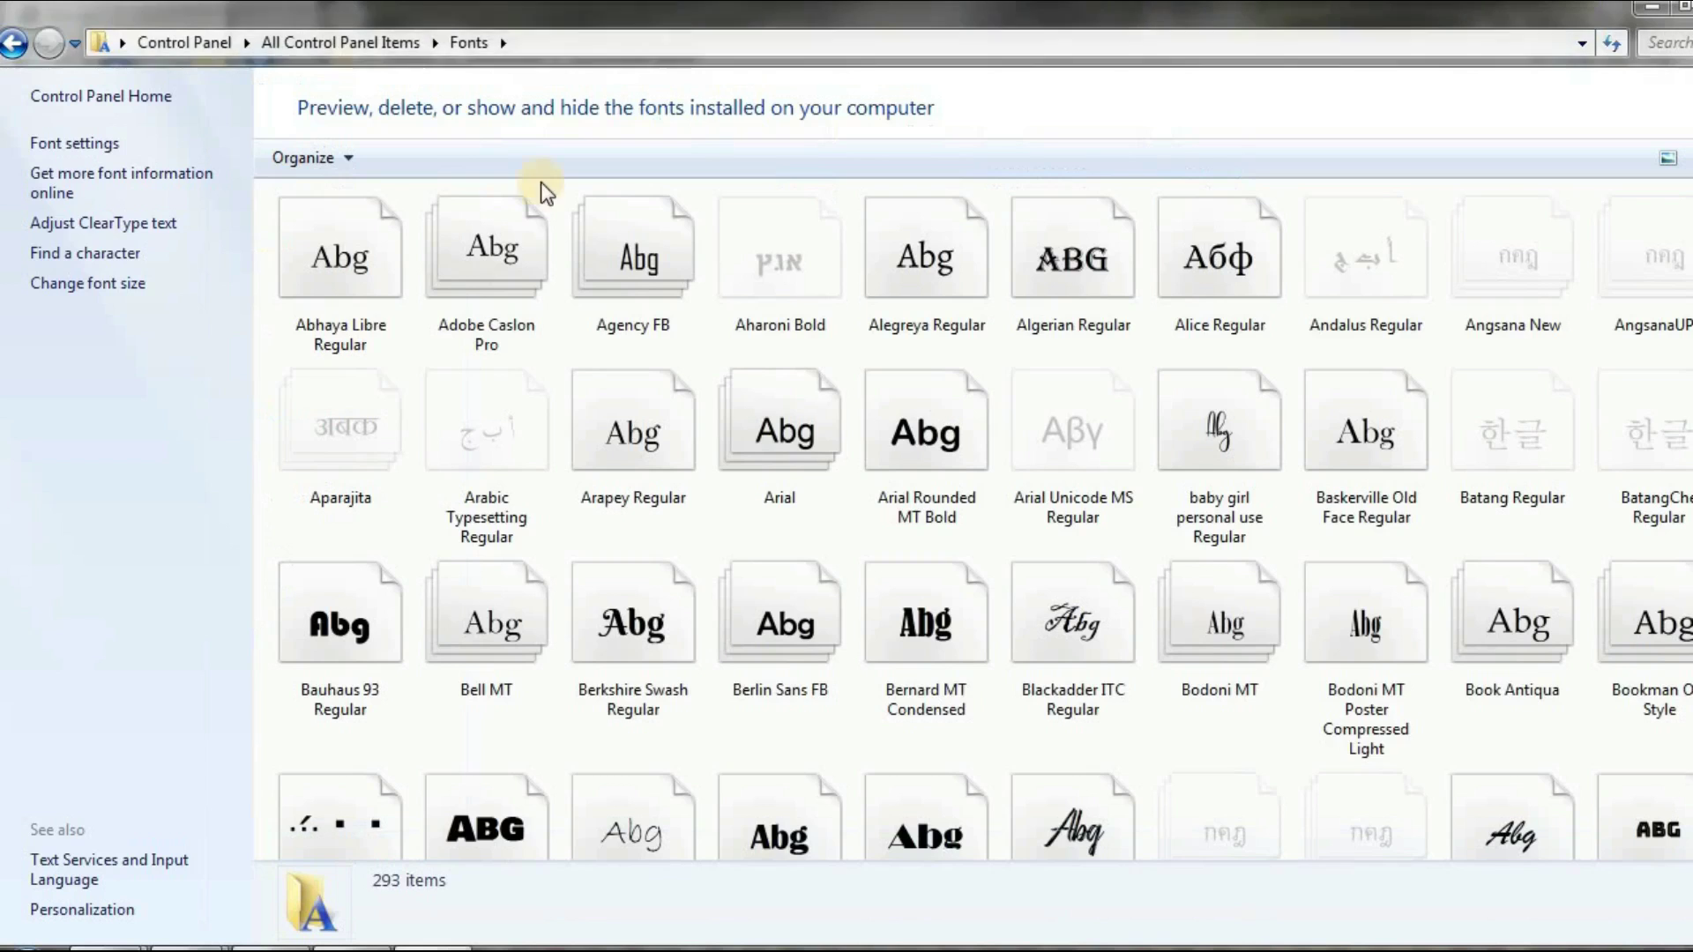
right_click(413, 347)
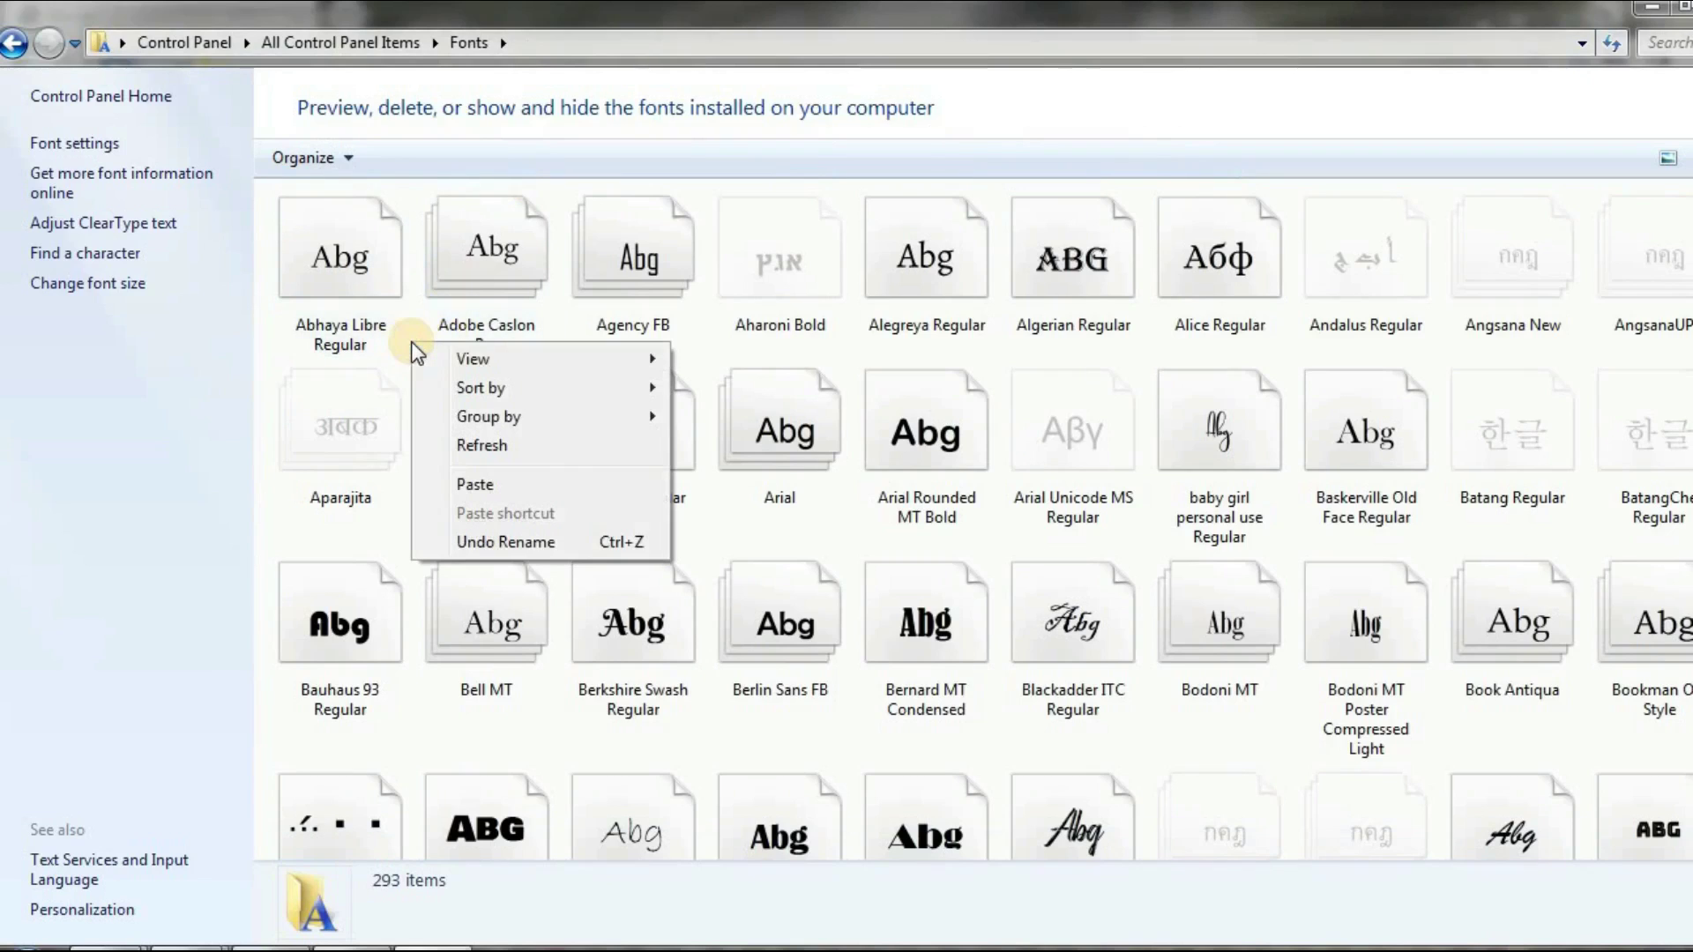
click(468, 484)
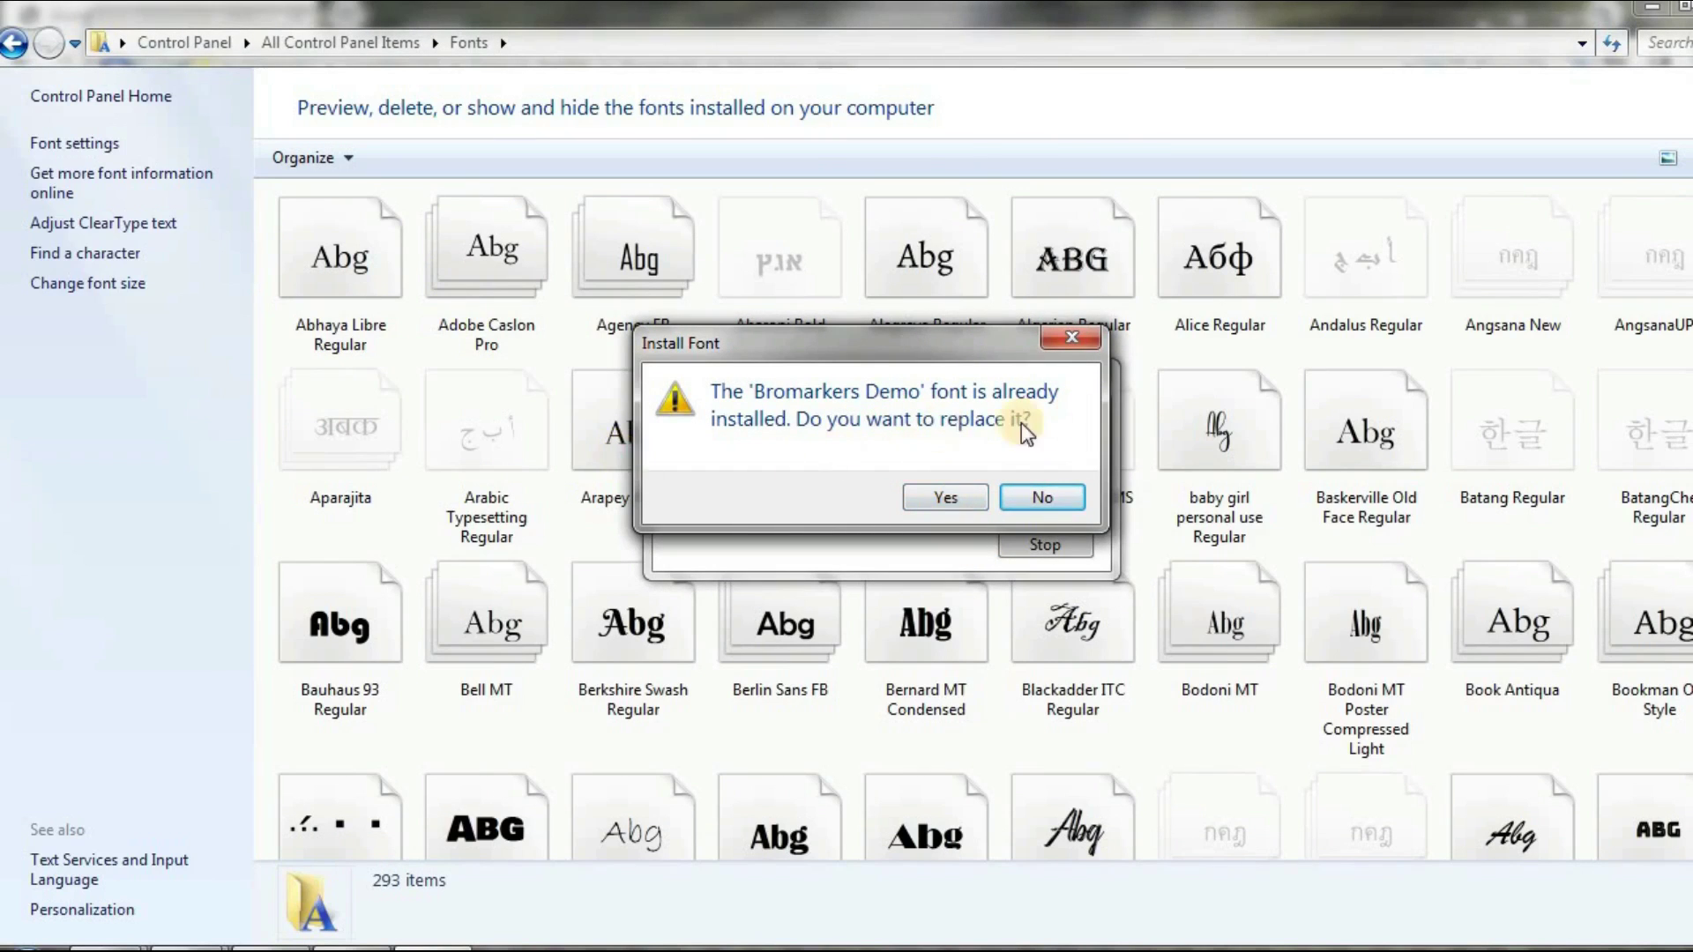
click(944, 501)
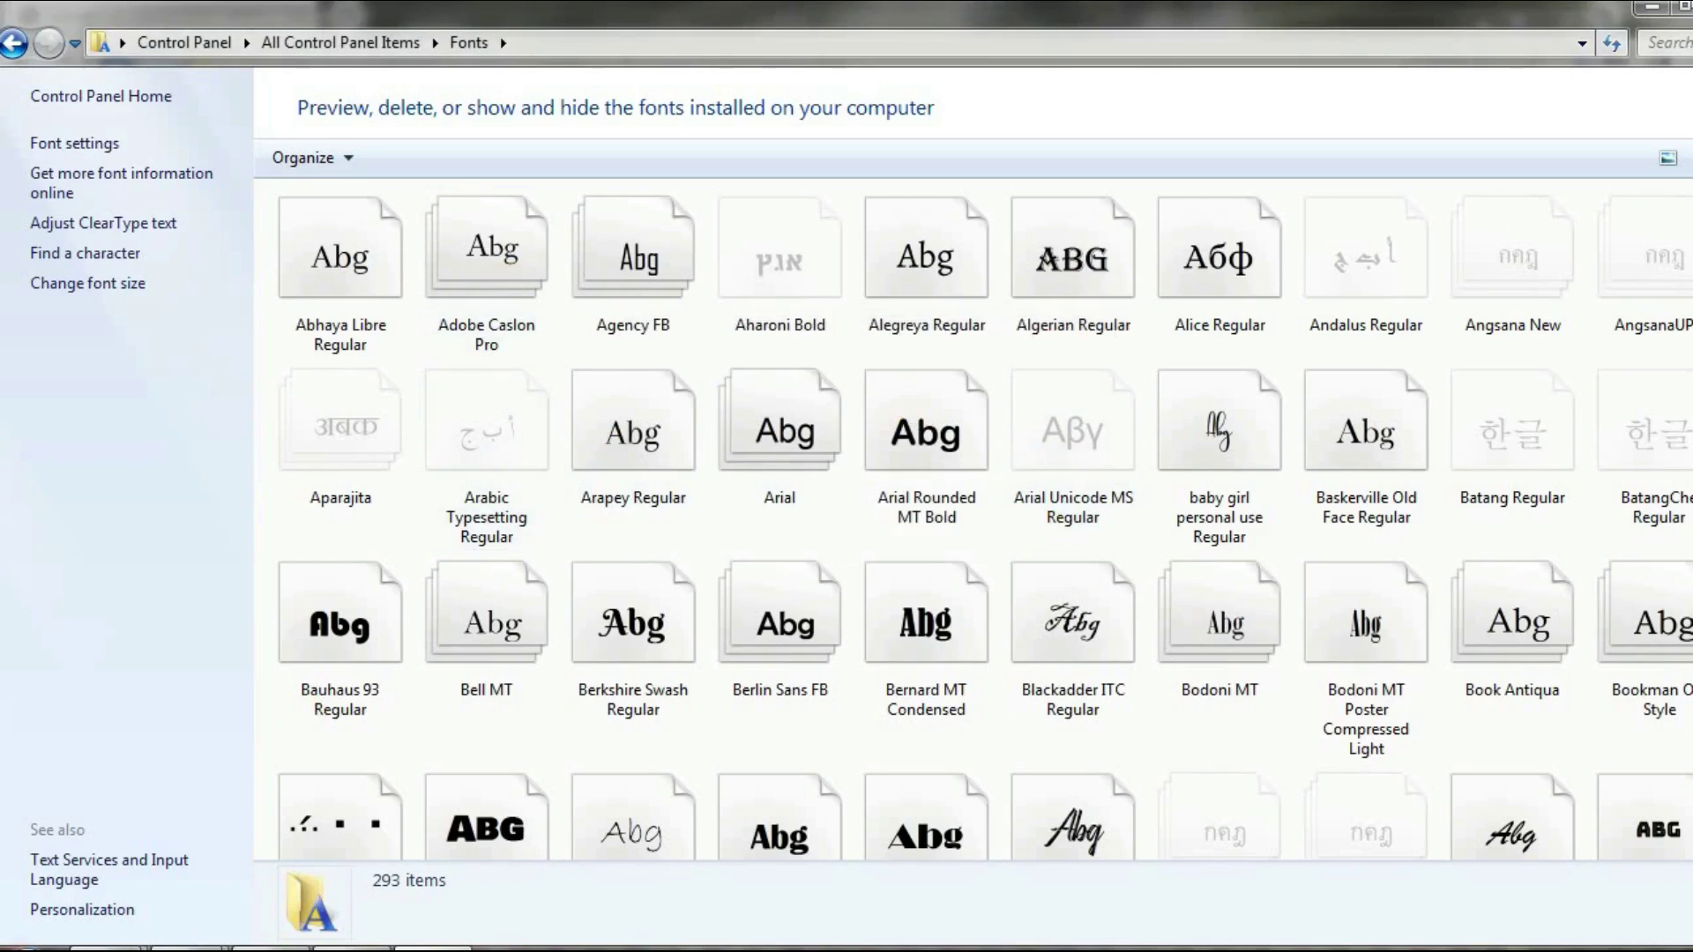
Start Microsoft Office Word 2007 with a blank document
key(super)
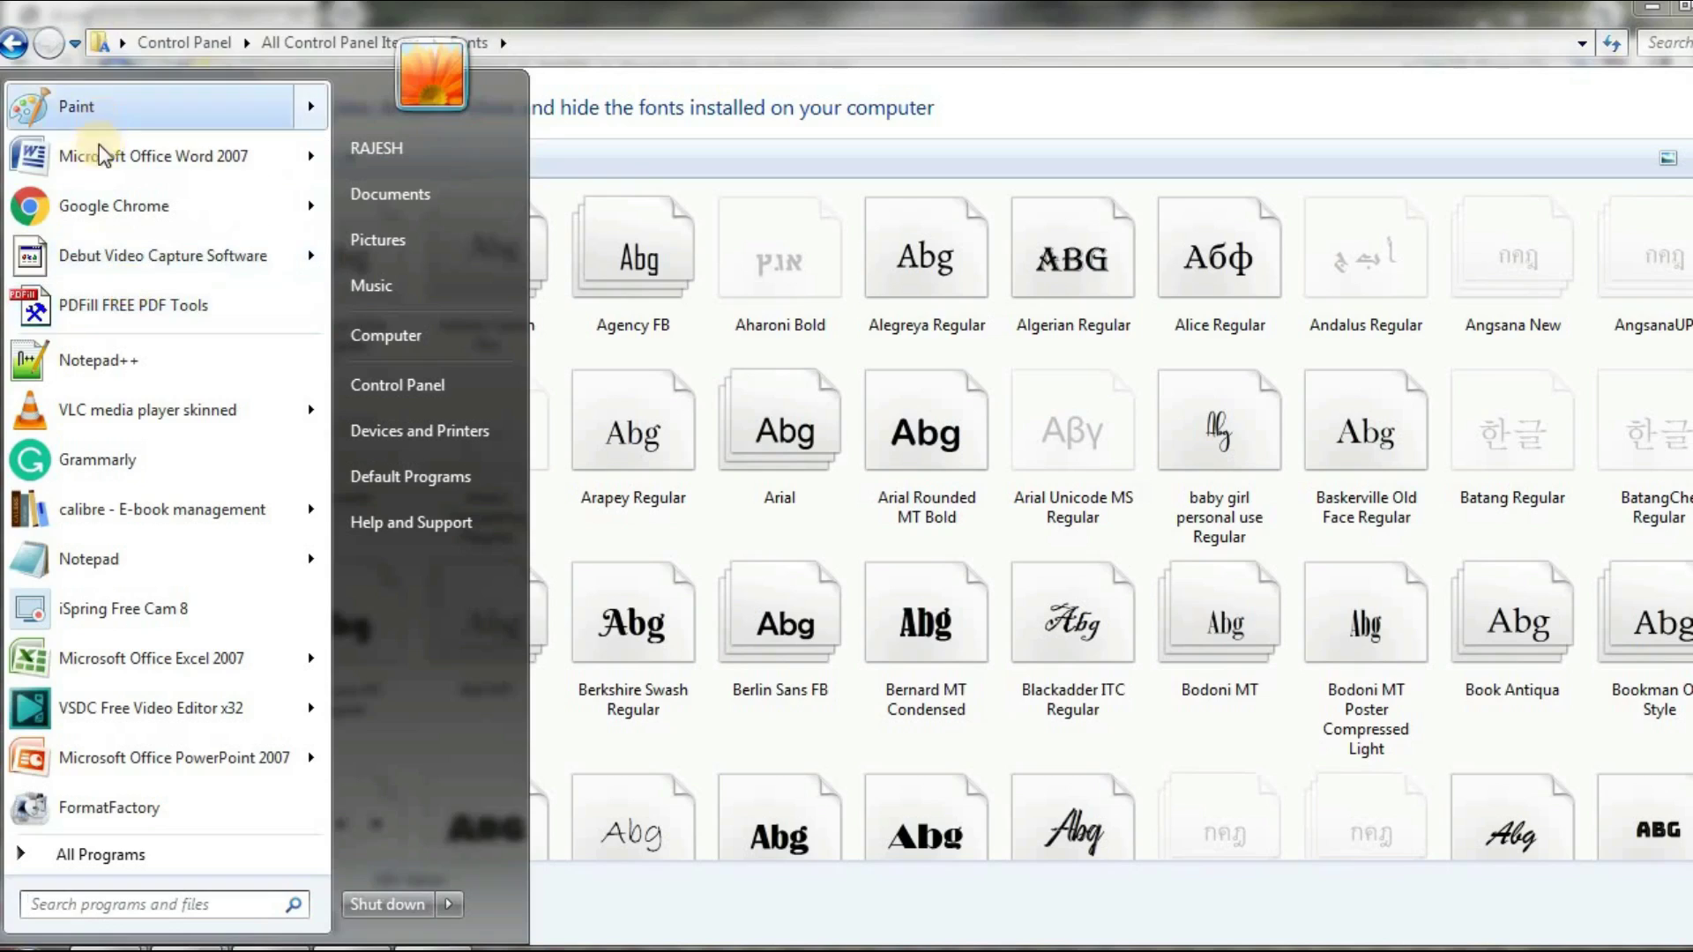
mouse_move(102, 157)
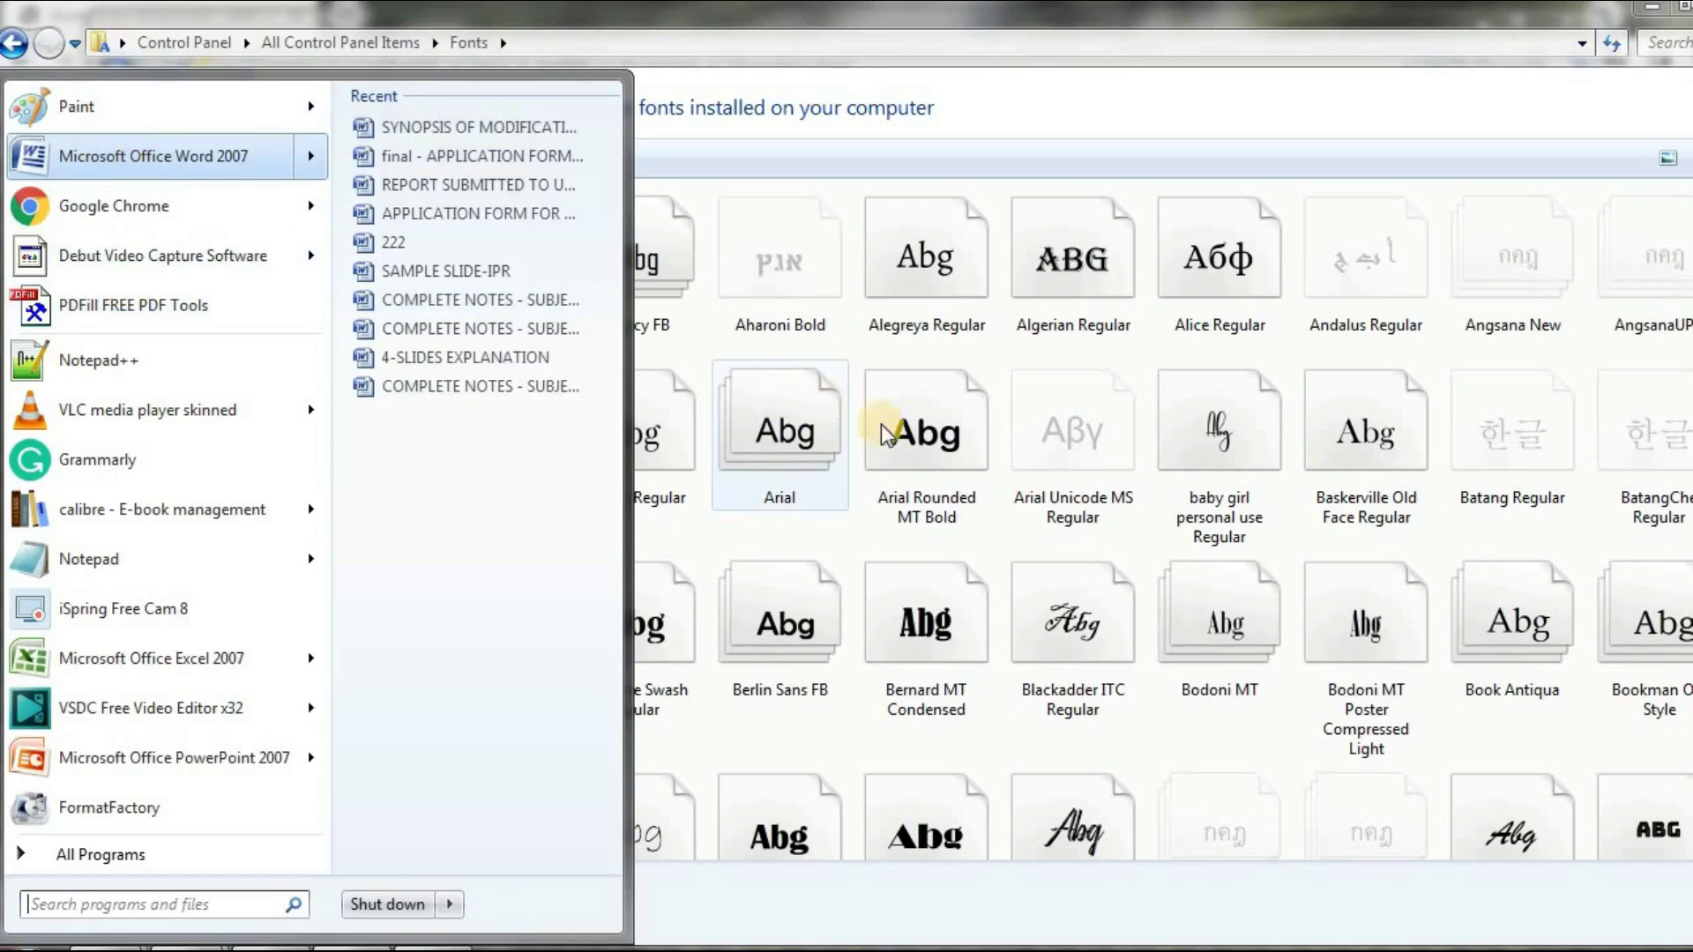
click(192, 165)
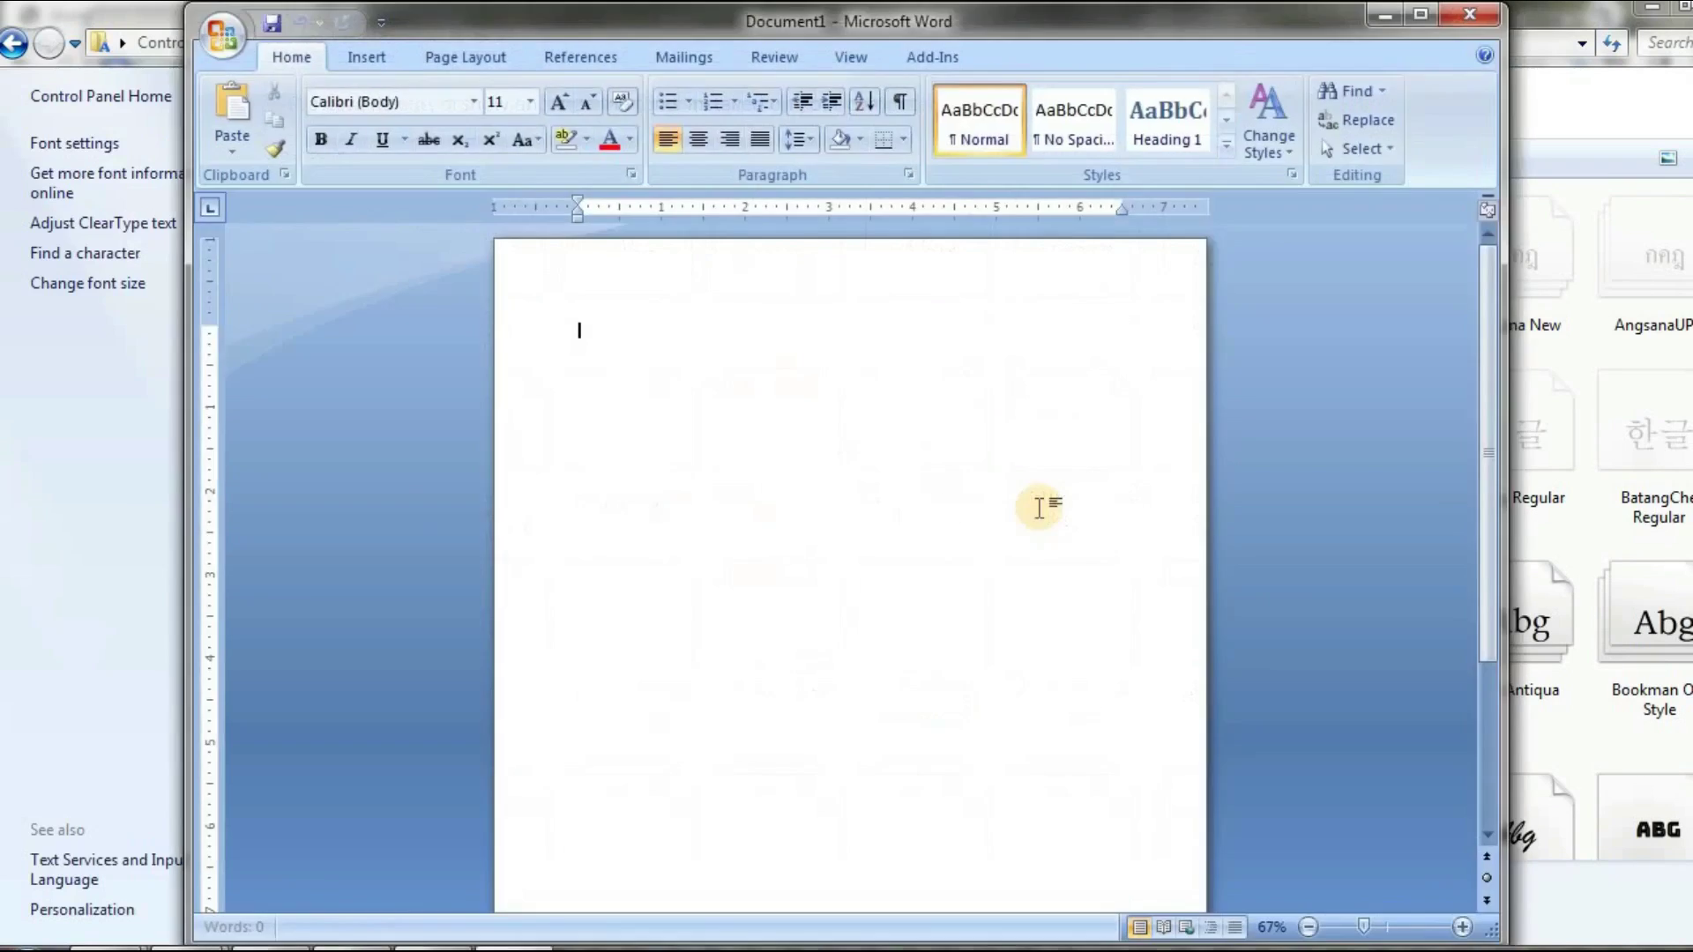
Look for Bromarkers Demo in Word's font list and check the font name against the DOWNLOAD AND INSTALL FONT note
click(474, 104)
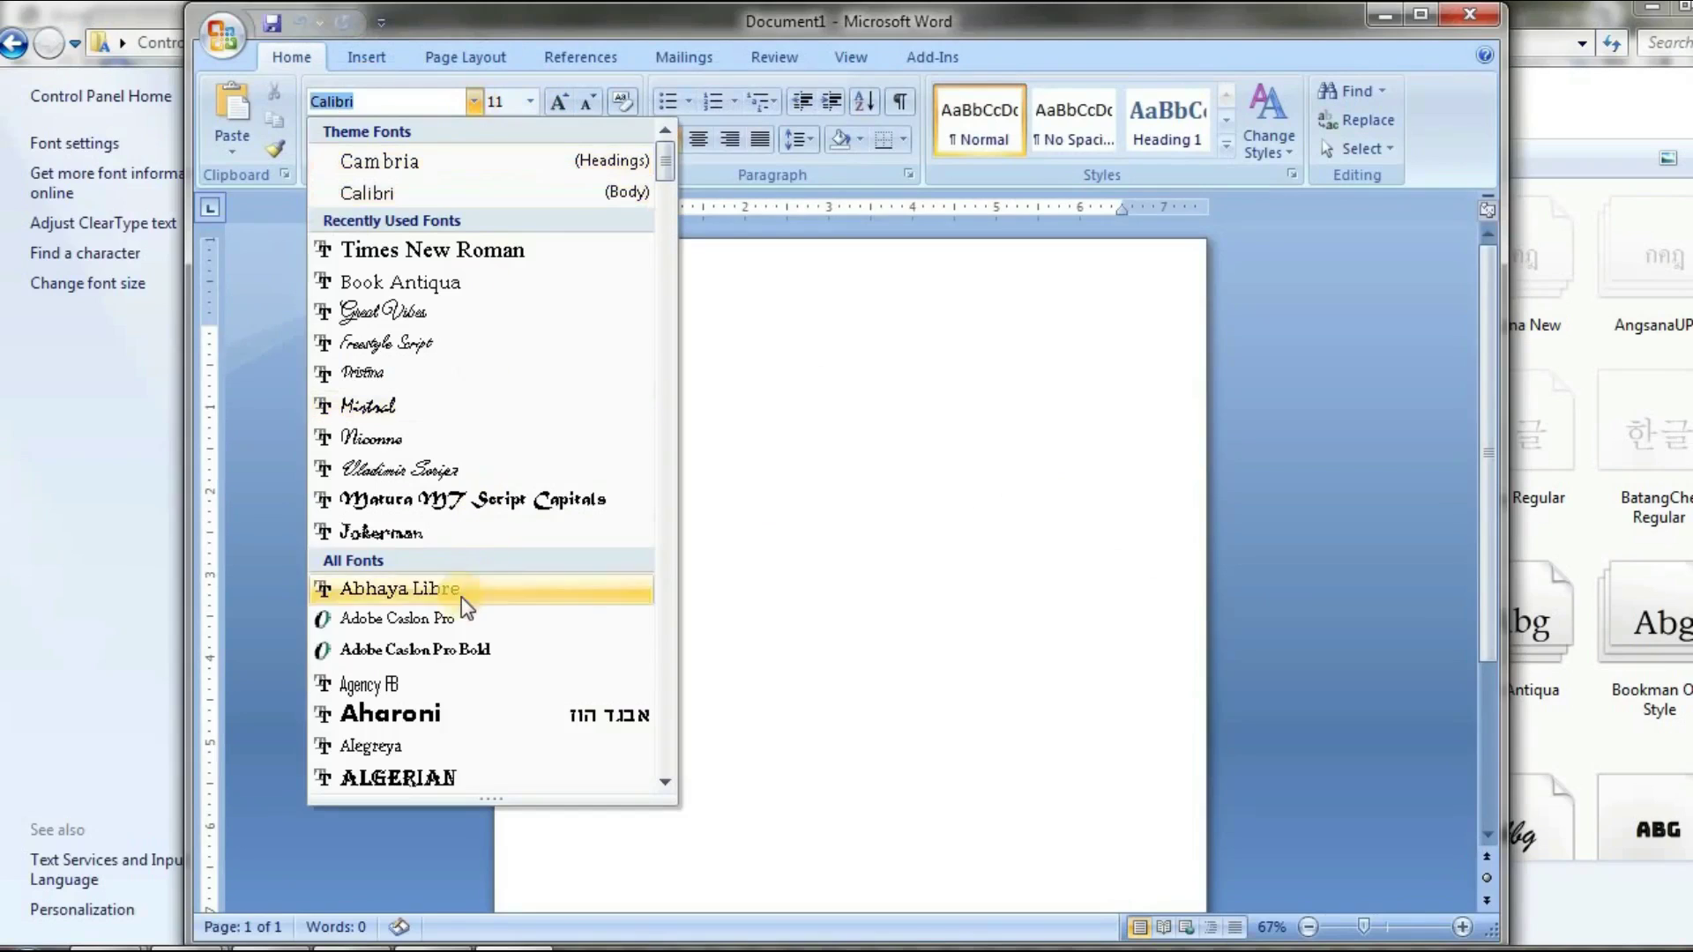
scroll(453, 630, down, 2)
scroll(454, 629, down, 6)
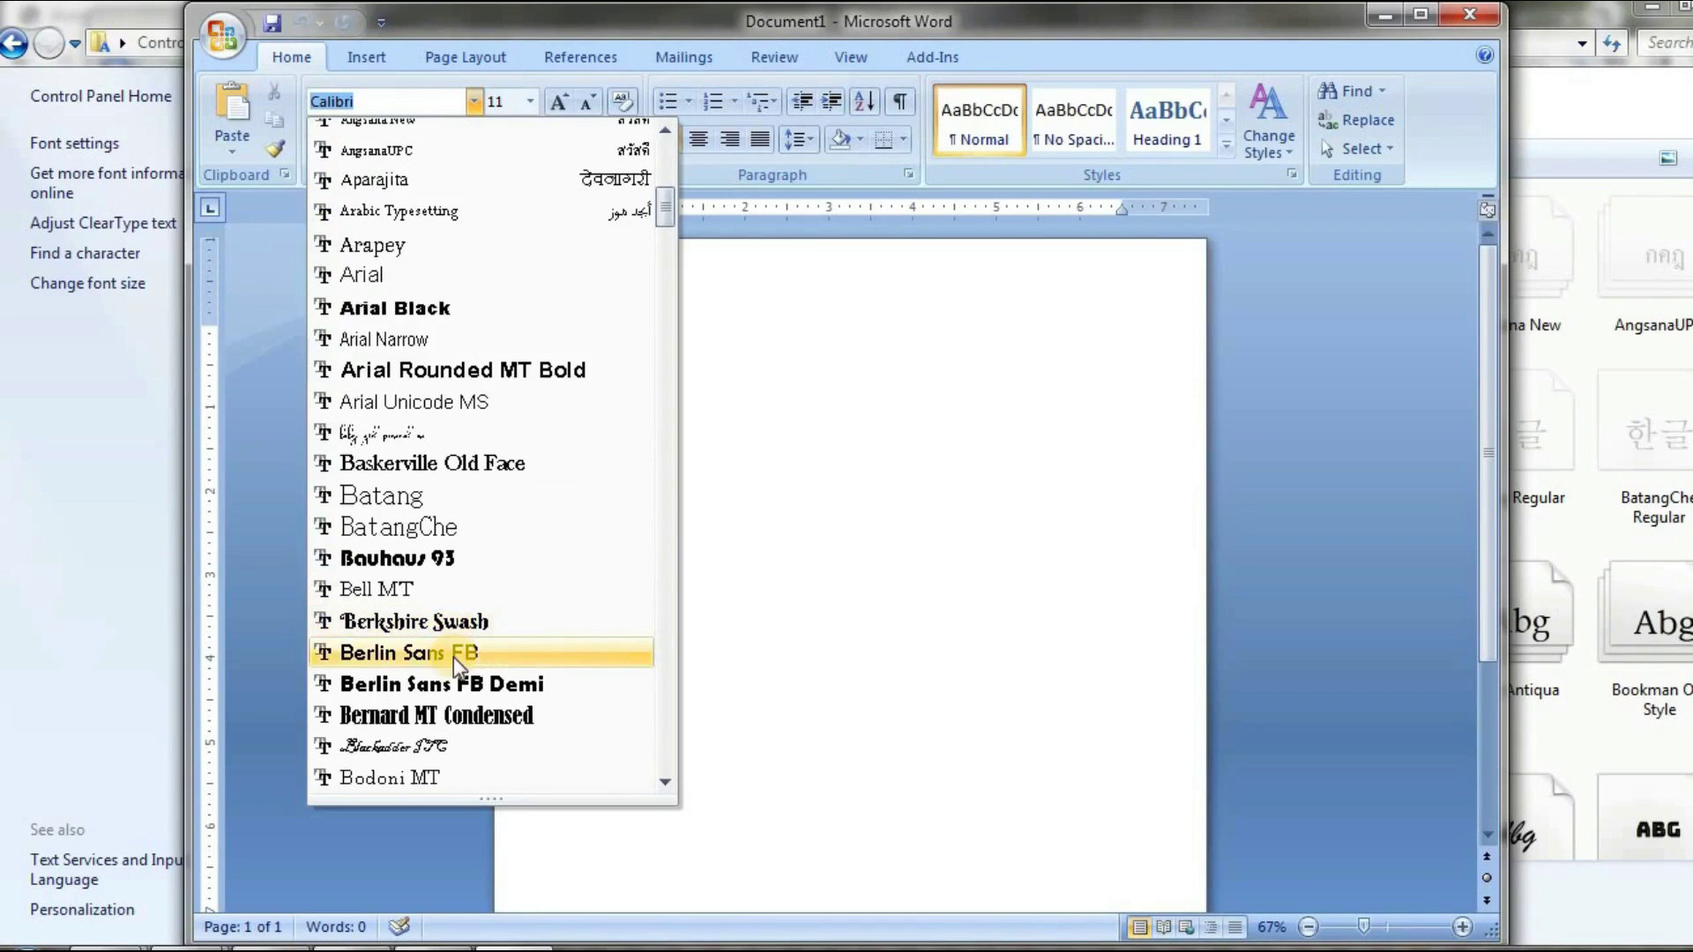
scroll(454, 658, down, 2)
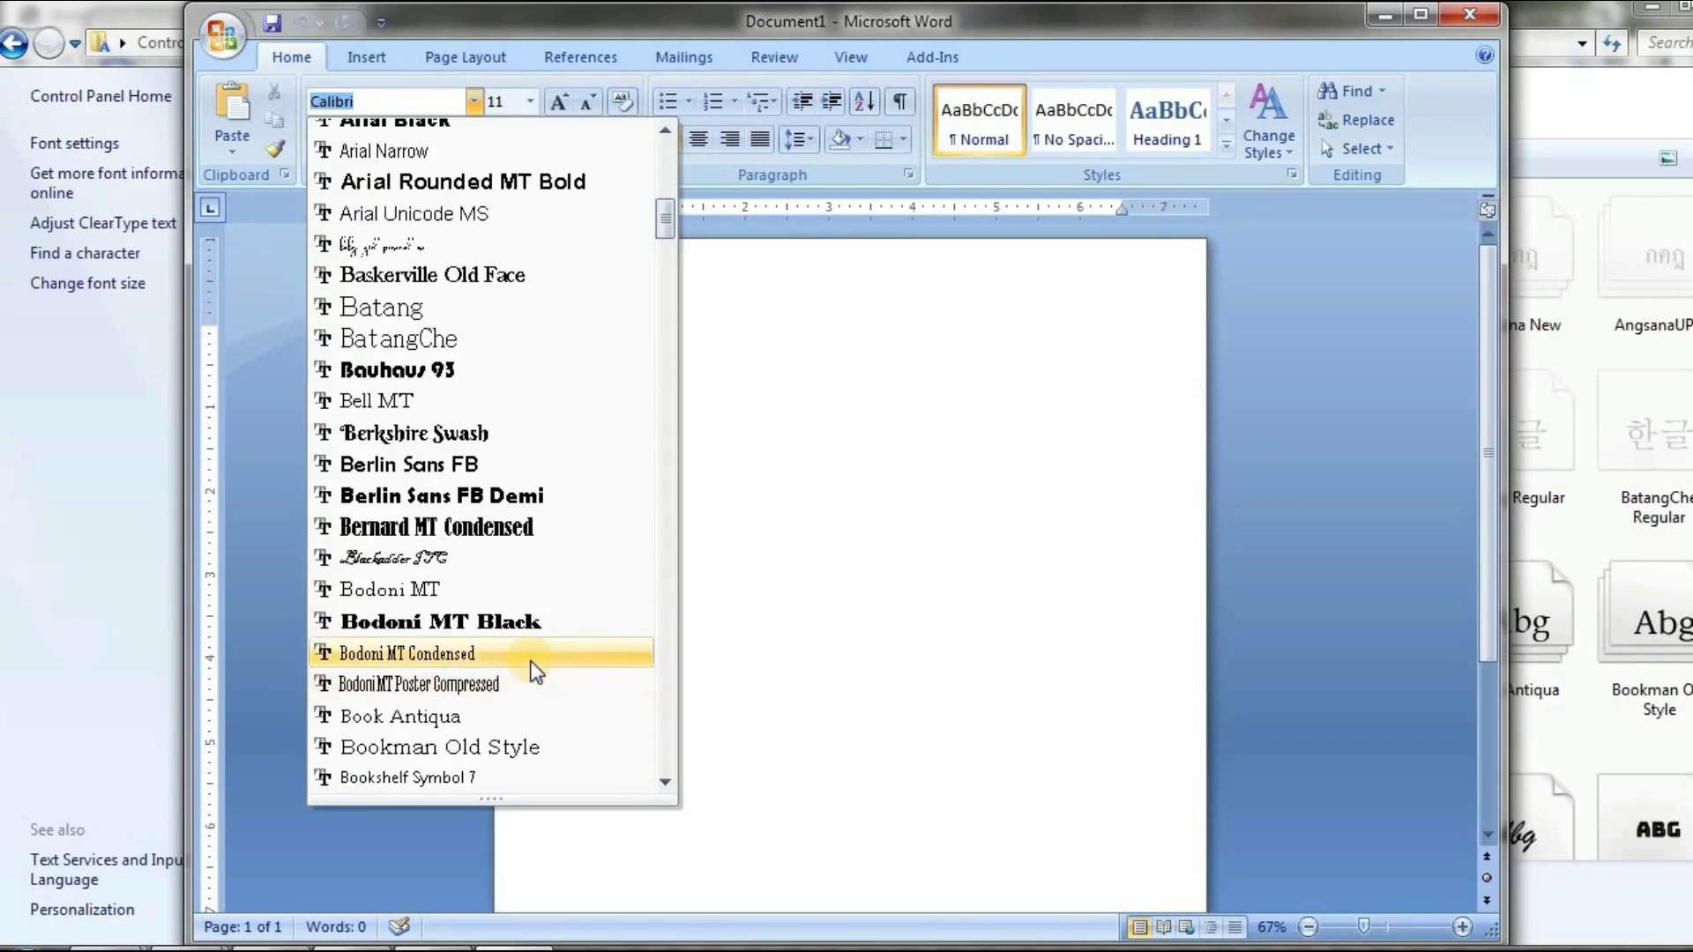
scroll(471, 675, down, 2)
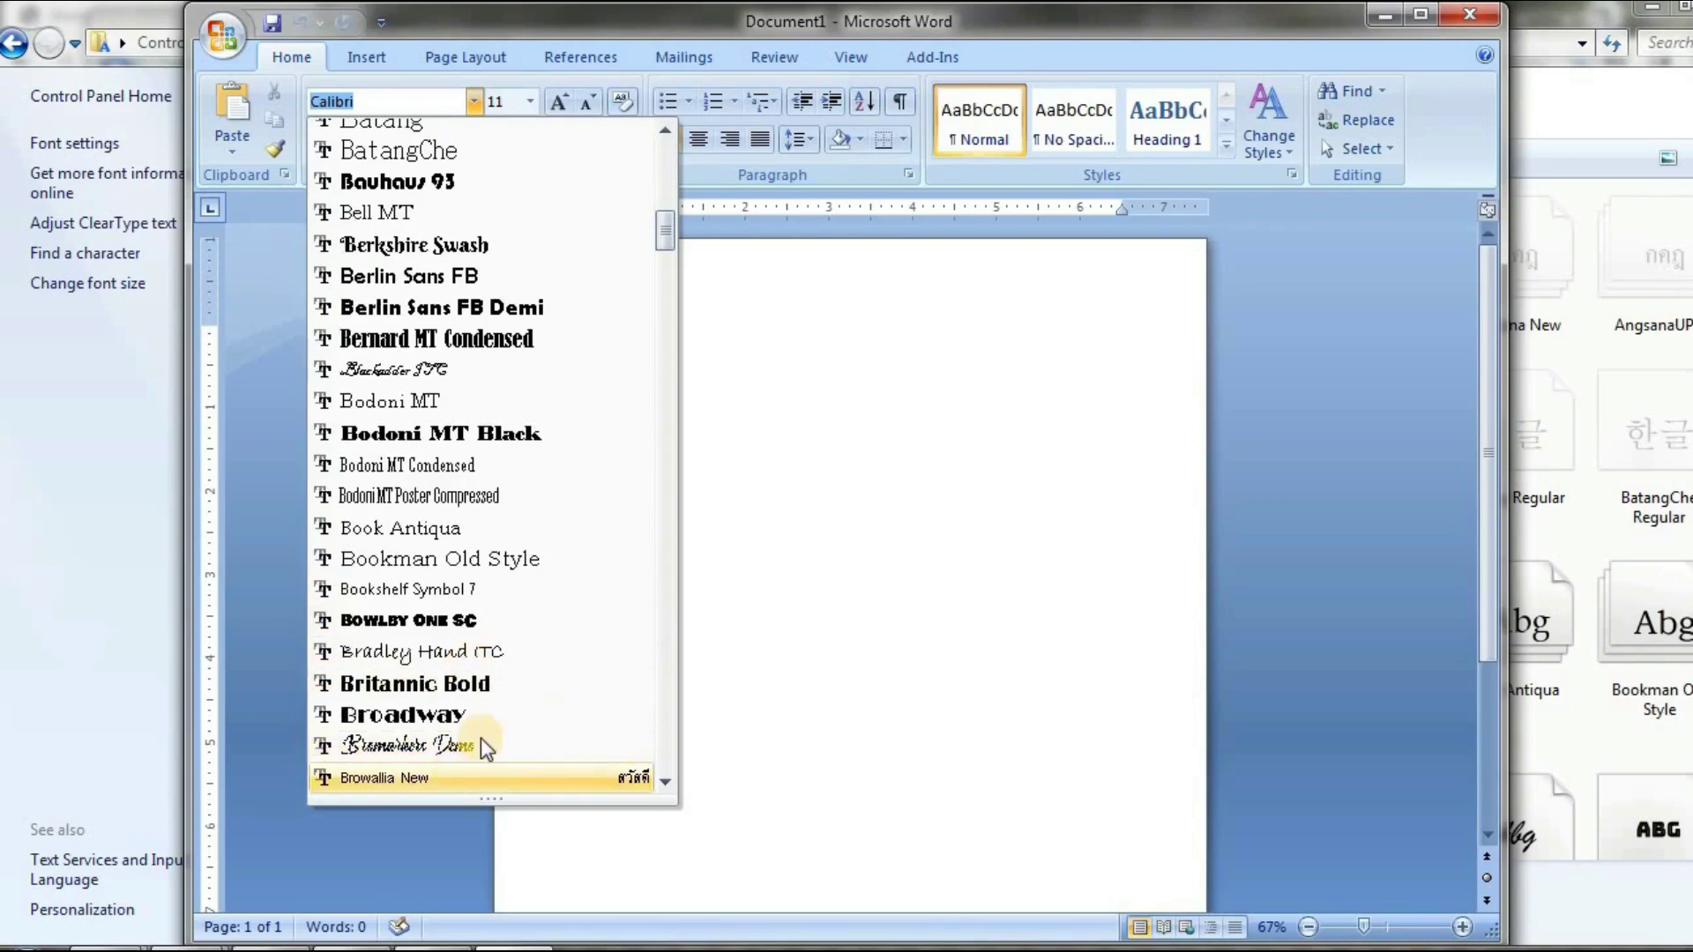
scroll(479, 679, down, 2)
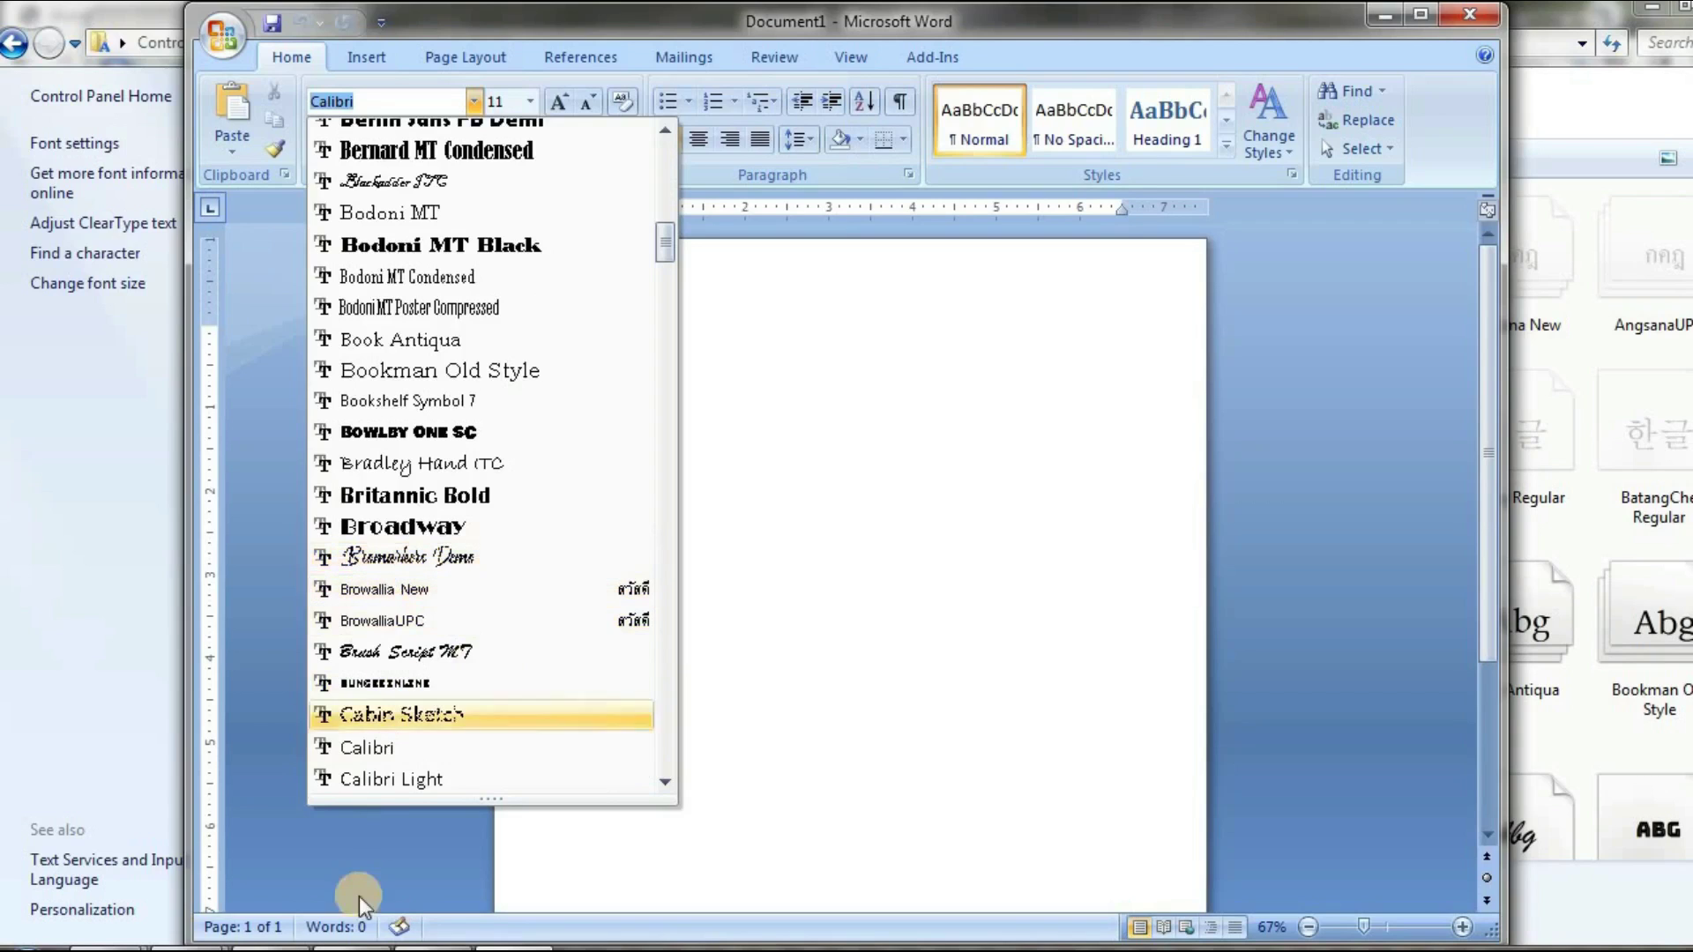
click(352, 949)
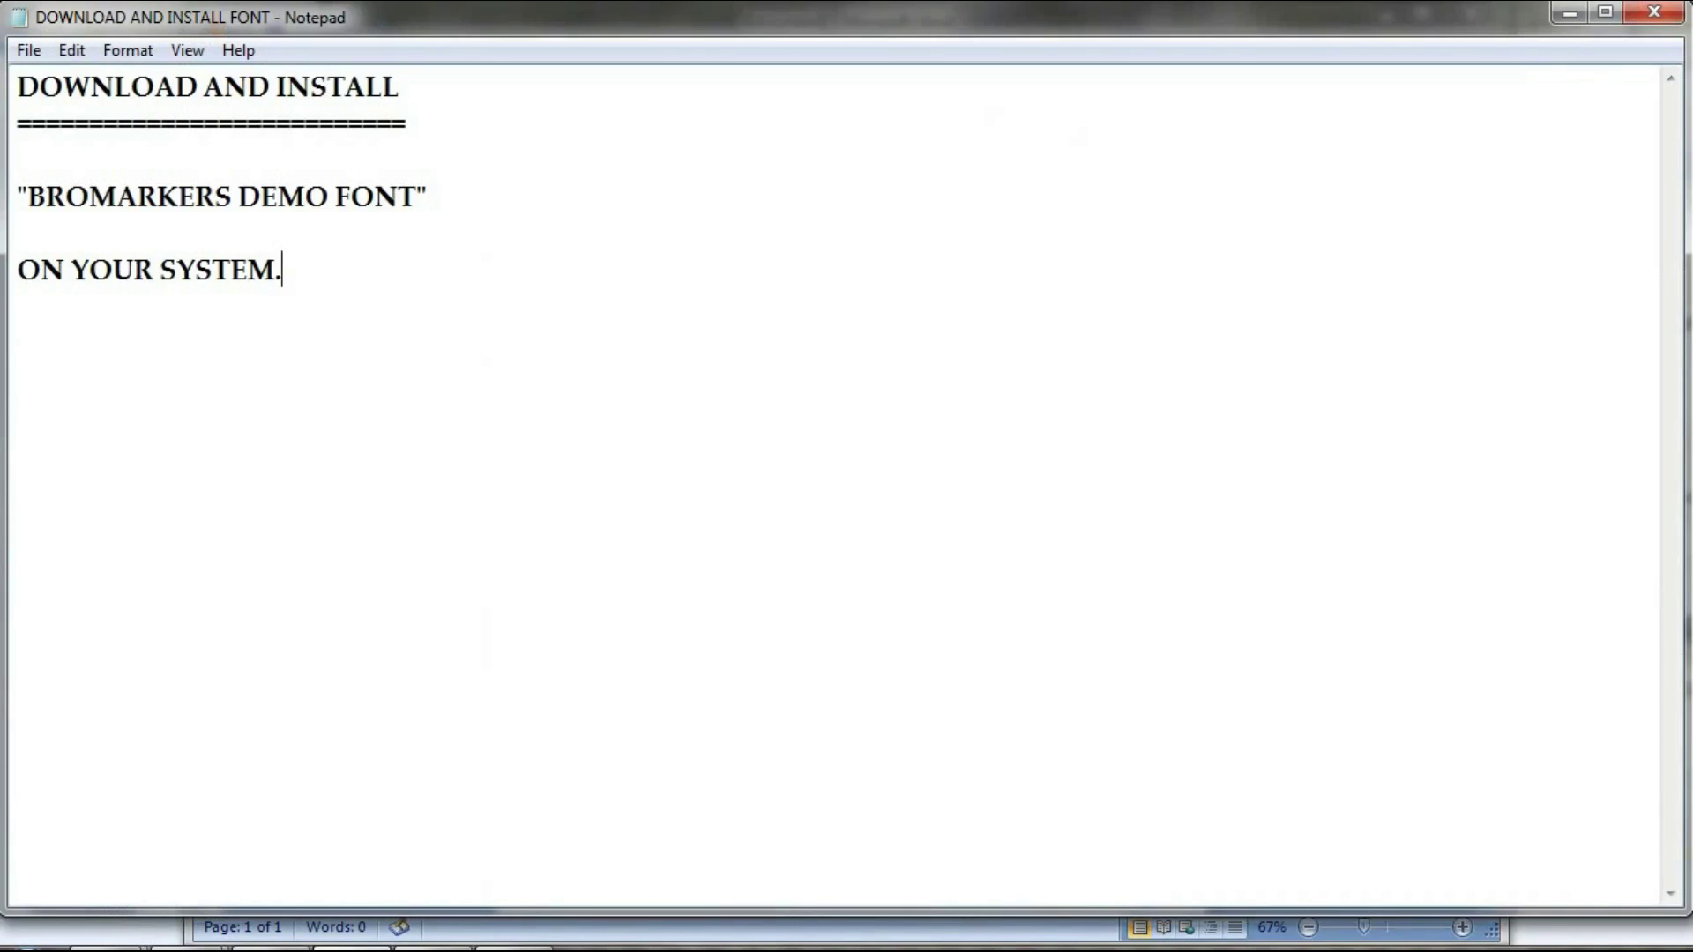
click(352, 948)
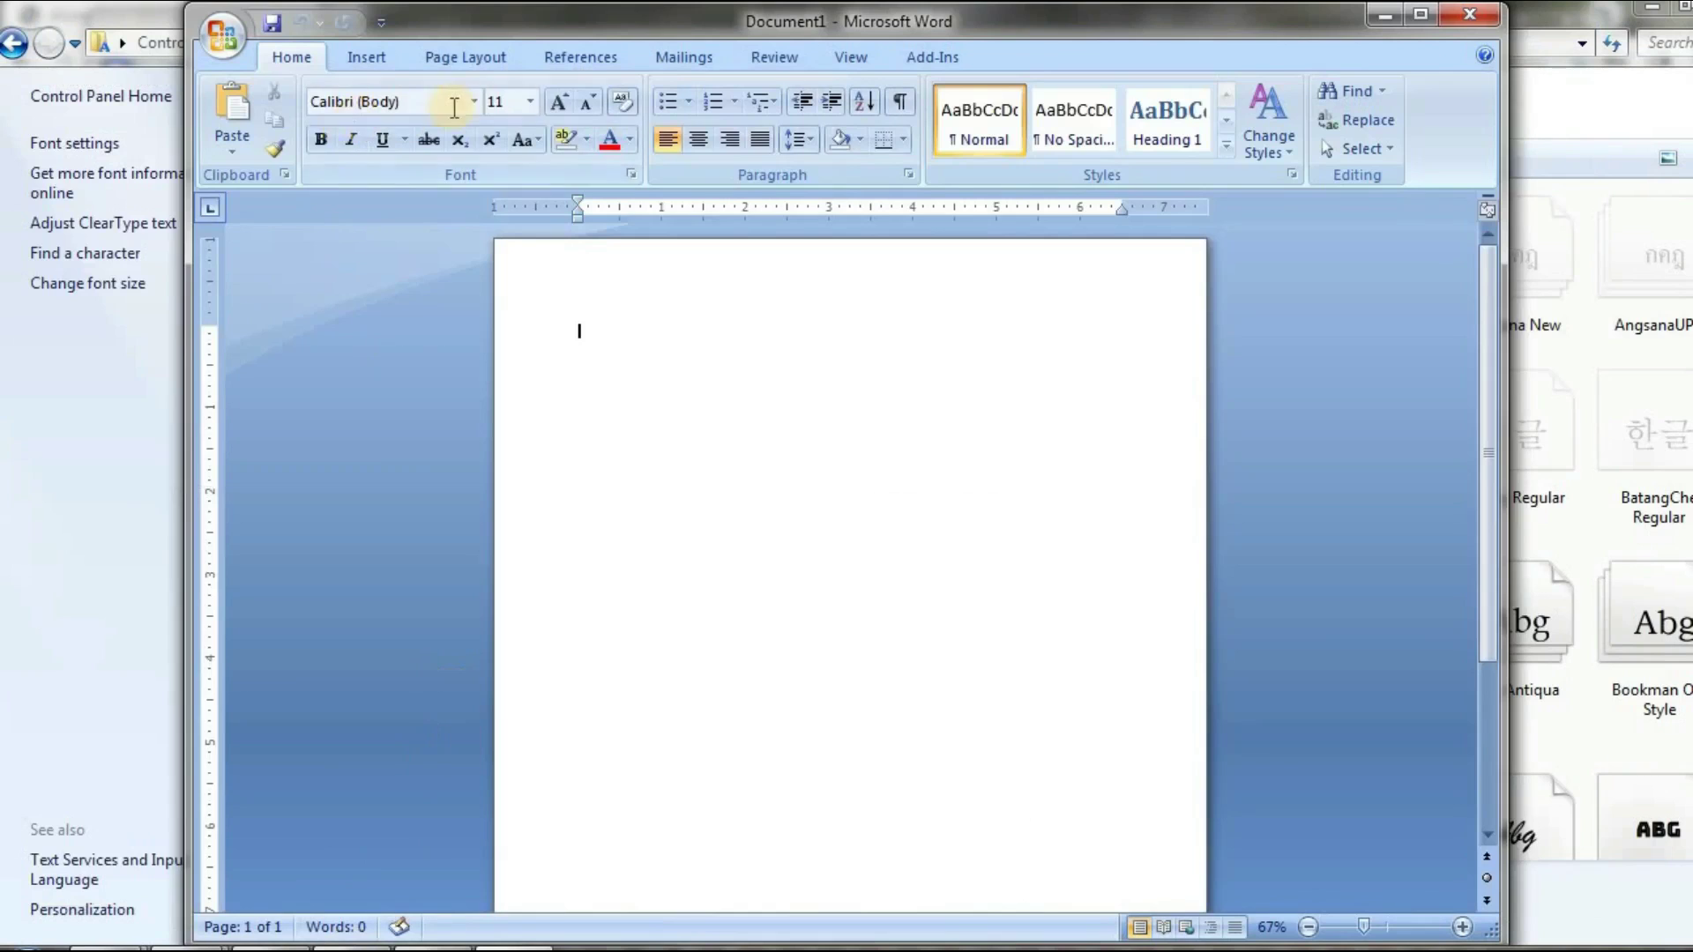
Recheck Word's font list for Bromarkers Demo, maximizing the document window, and close the list without choosing a font
click(473, 101)
scroll(501, 574, down, 5)
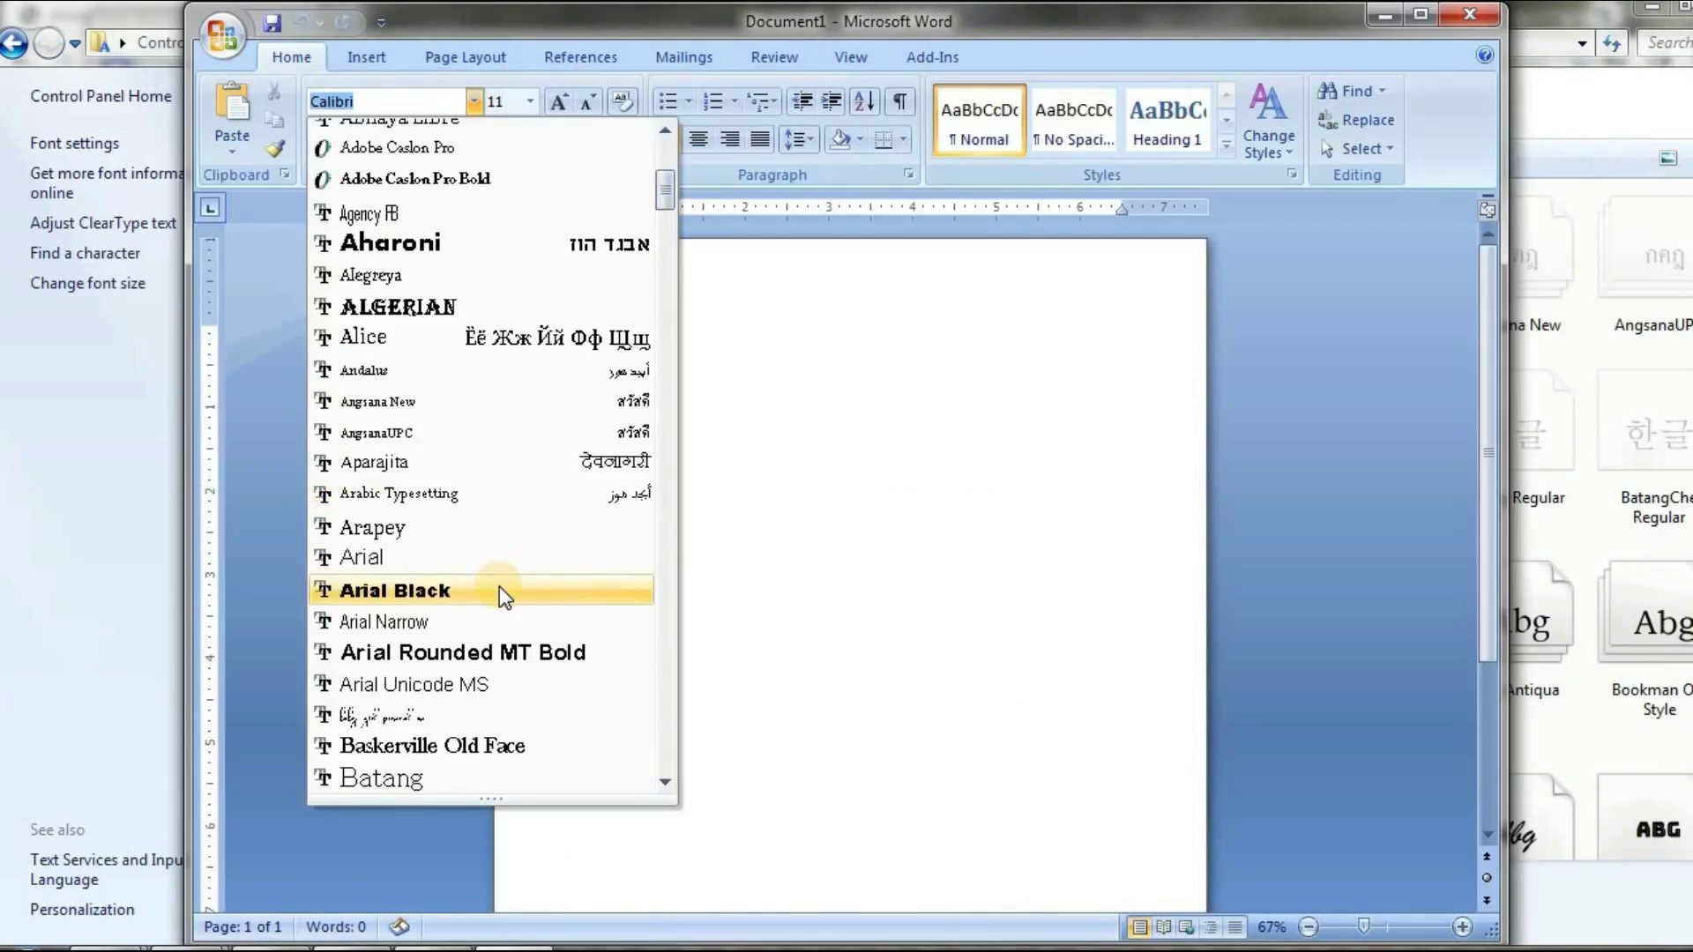
scroll(499, 585, down, 10)
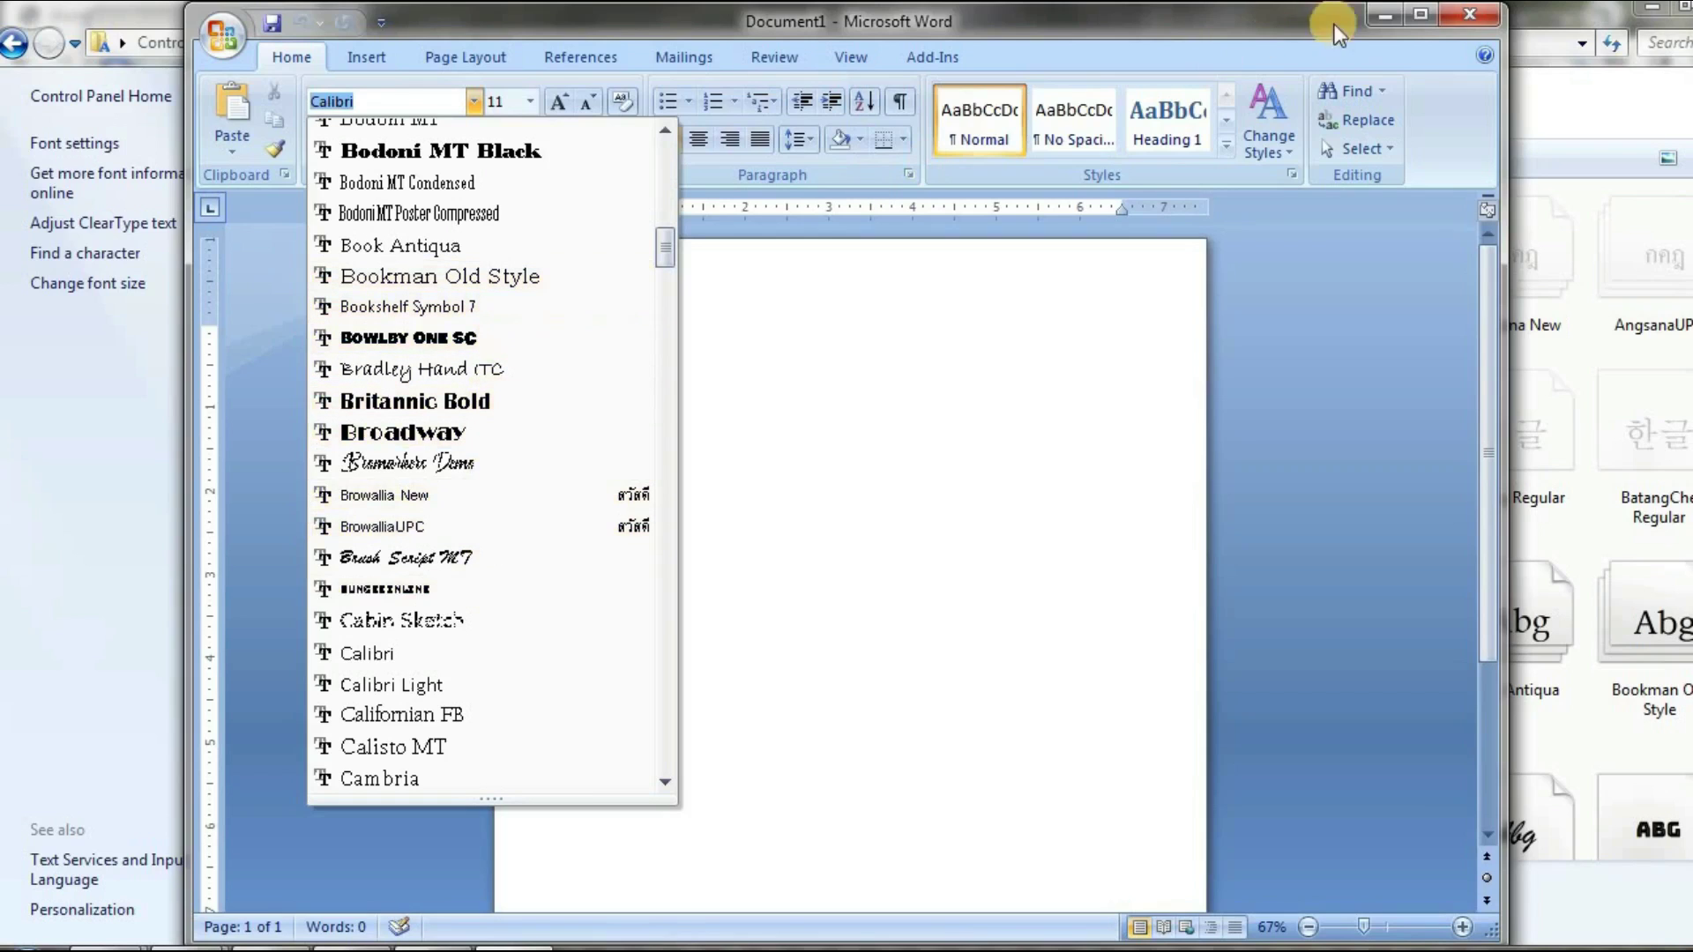
click(1421, 14)
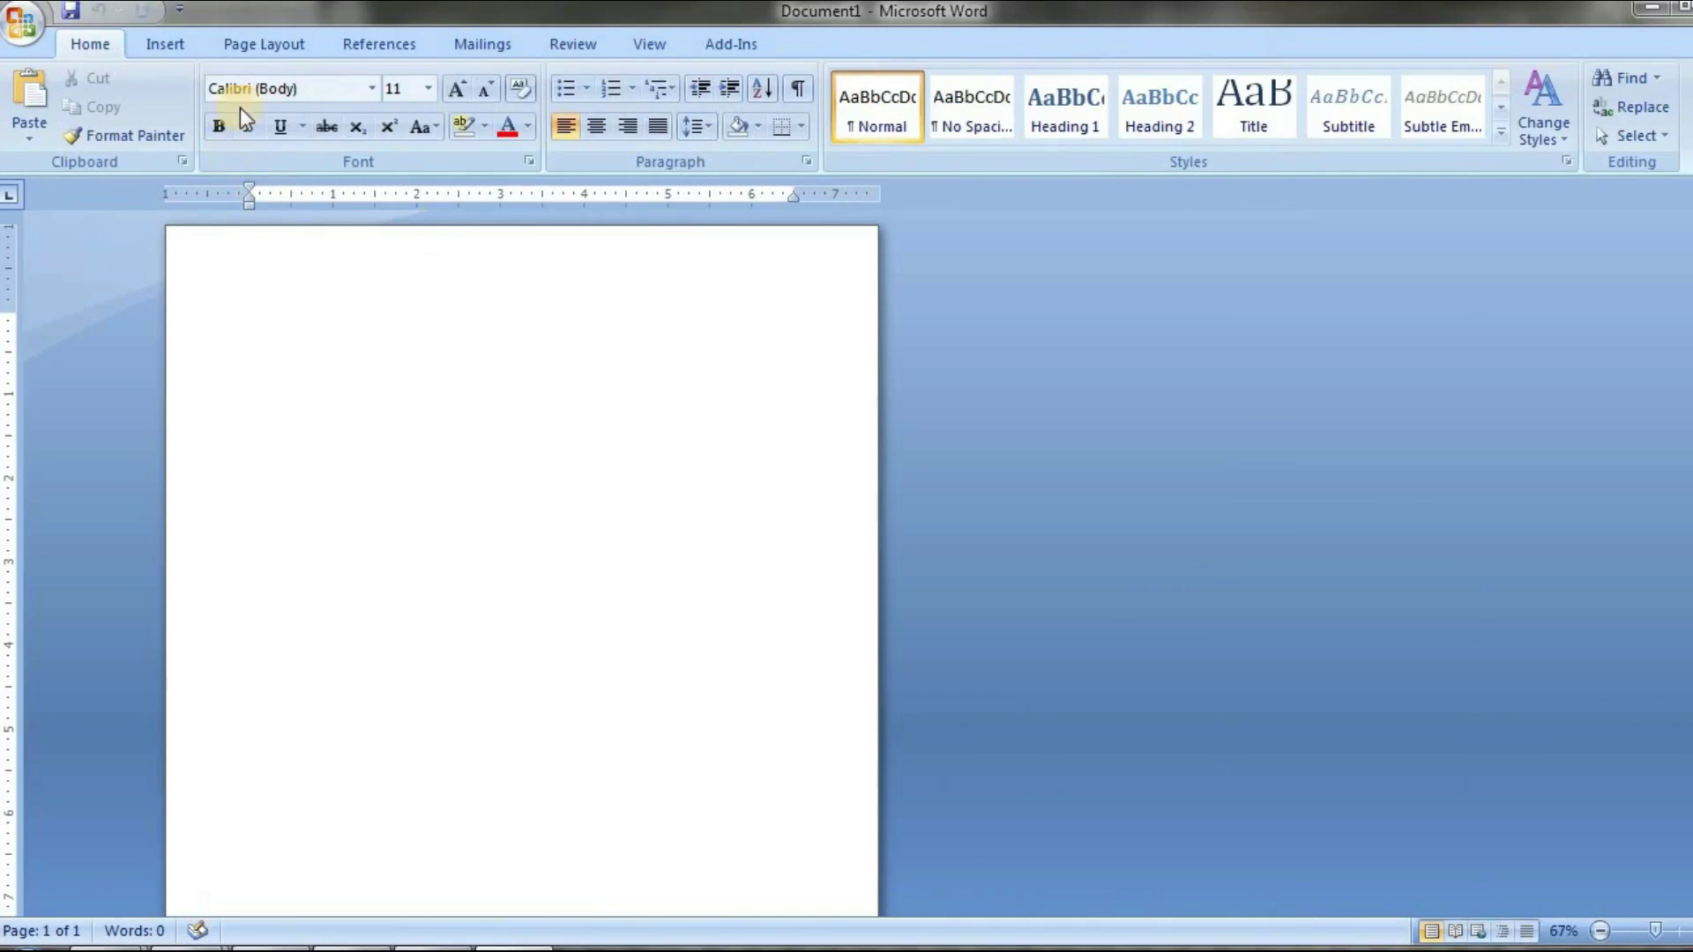
click(374, 88)
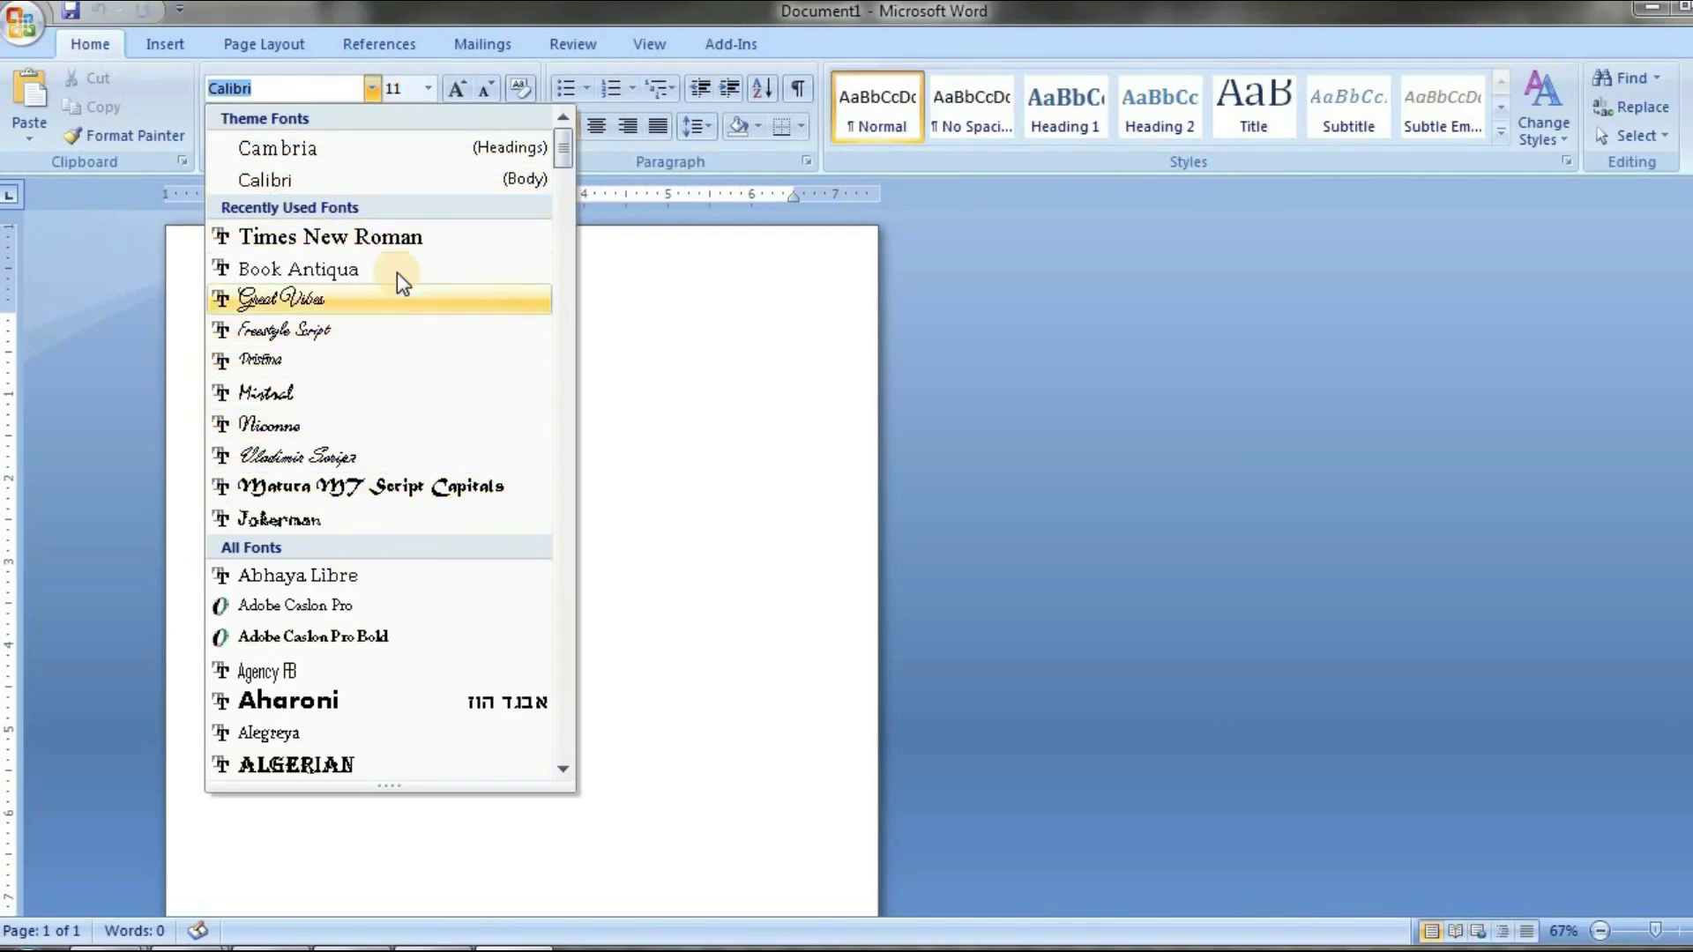
scroll(417, 569, down, 5)
scroll(417, 573, down, 9)
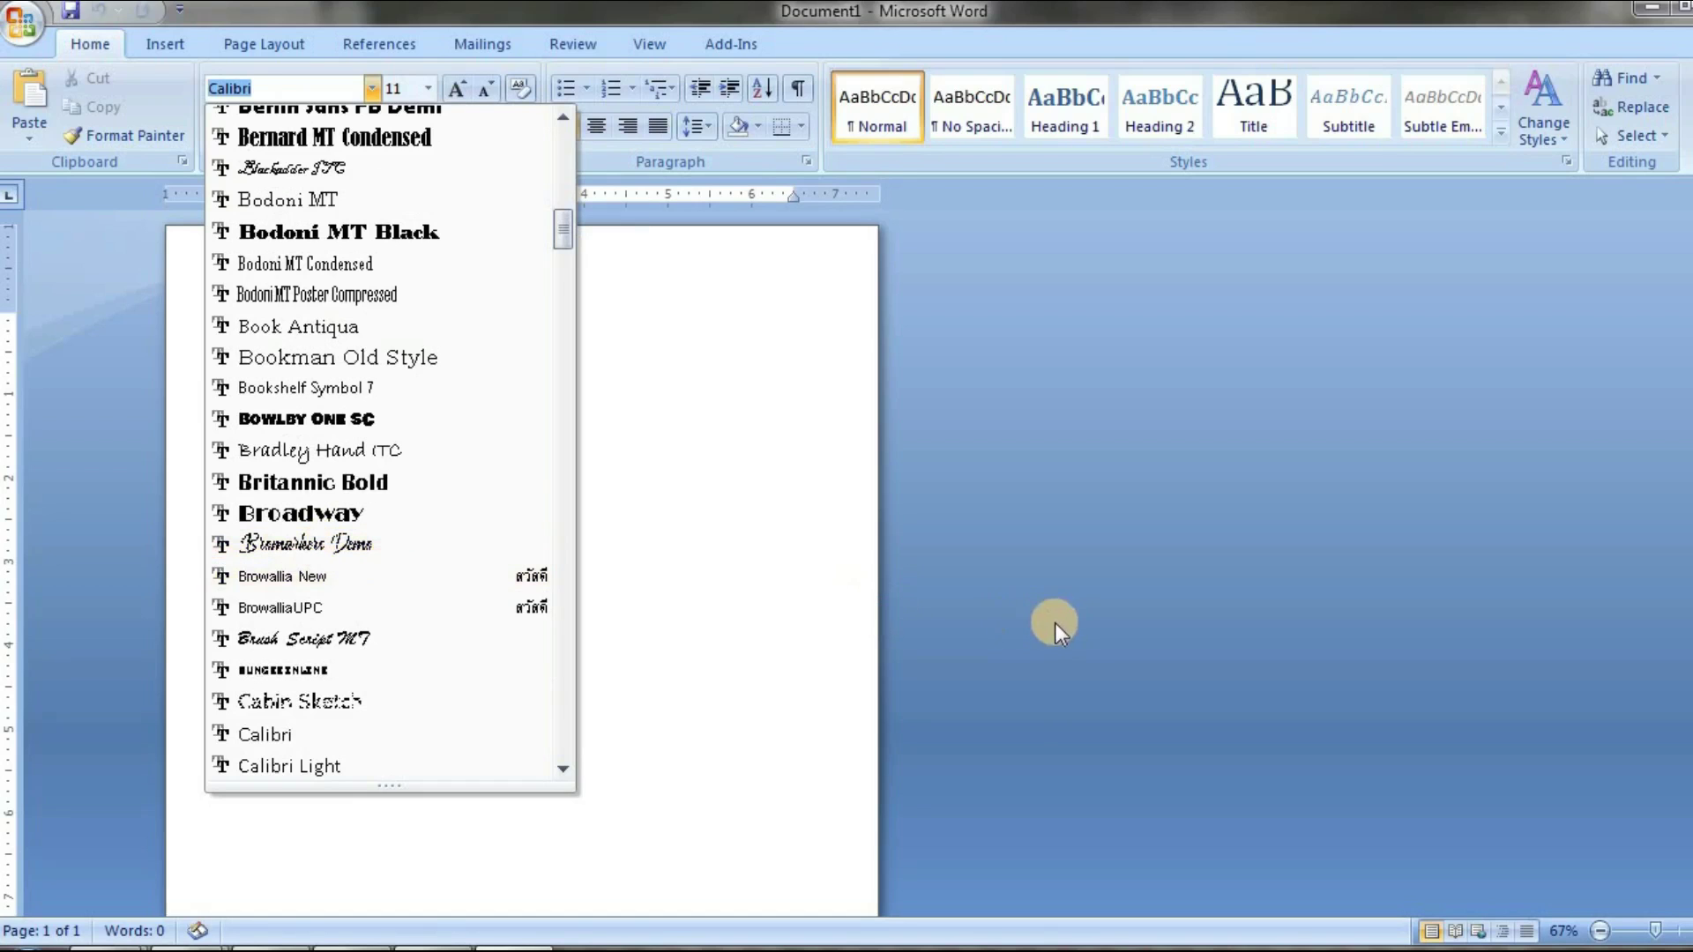
click(1081, 690)
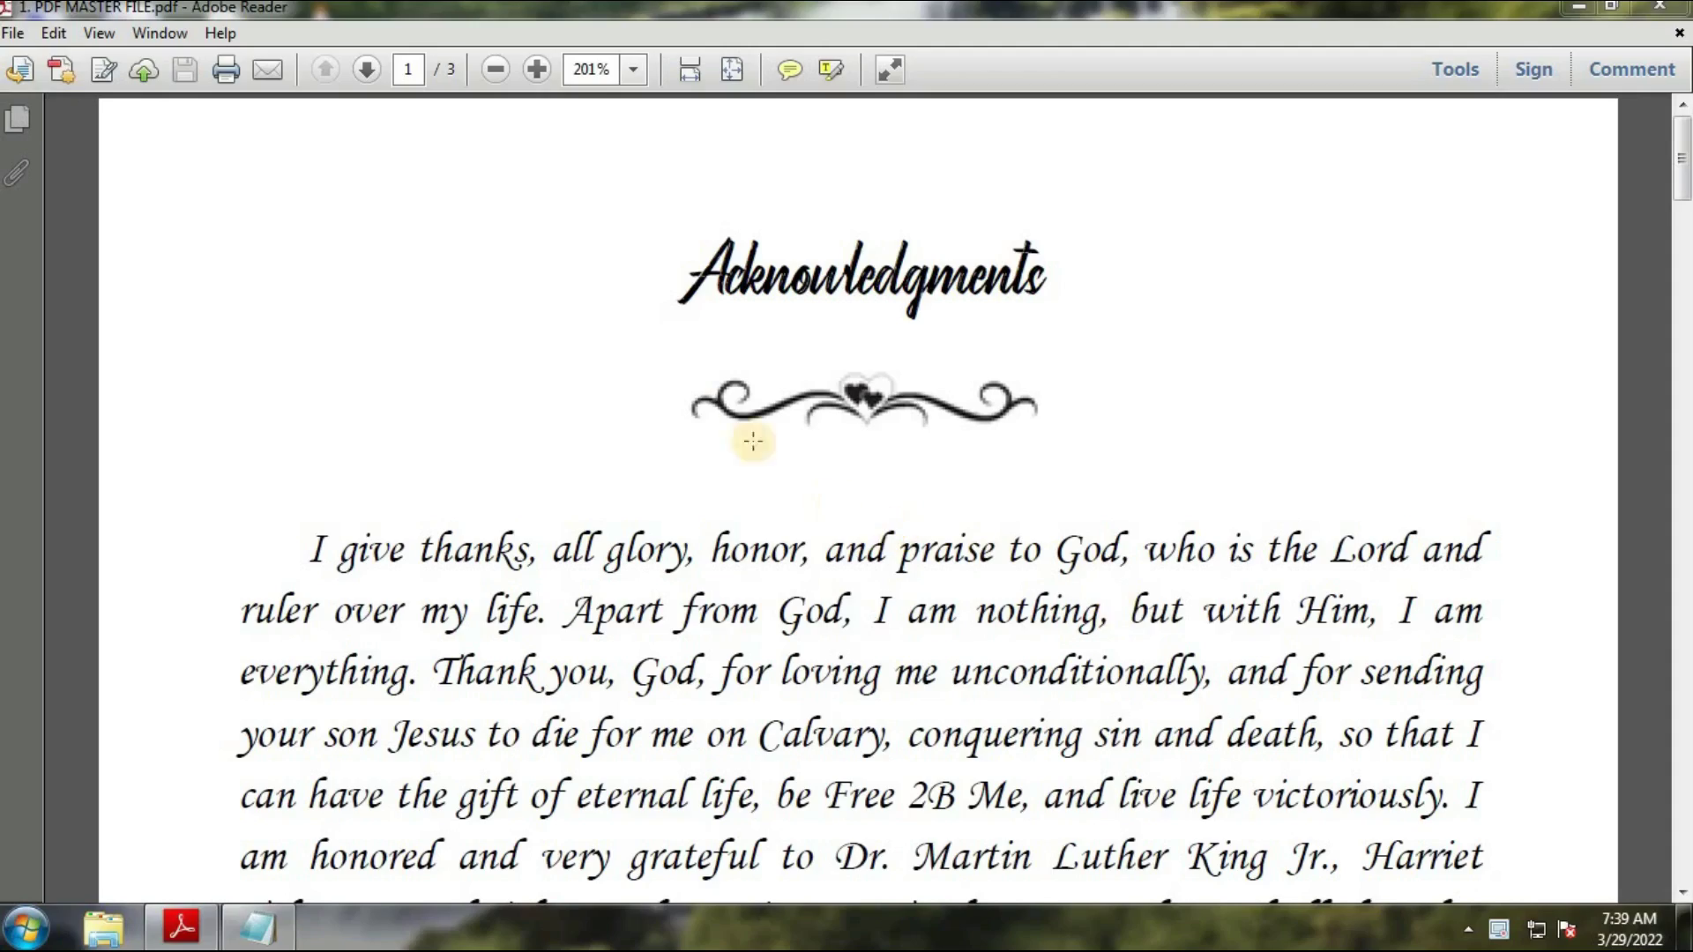
Switch to 1. PDF MASTER FILE in Adobe Reader and review its three pages from the Acknowledgments title to the end
click(587, 377)
scroll(666, 470, down, 5)
scroll(666, 470, down, 20)
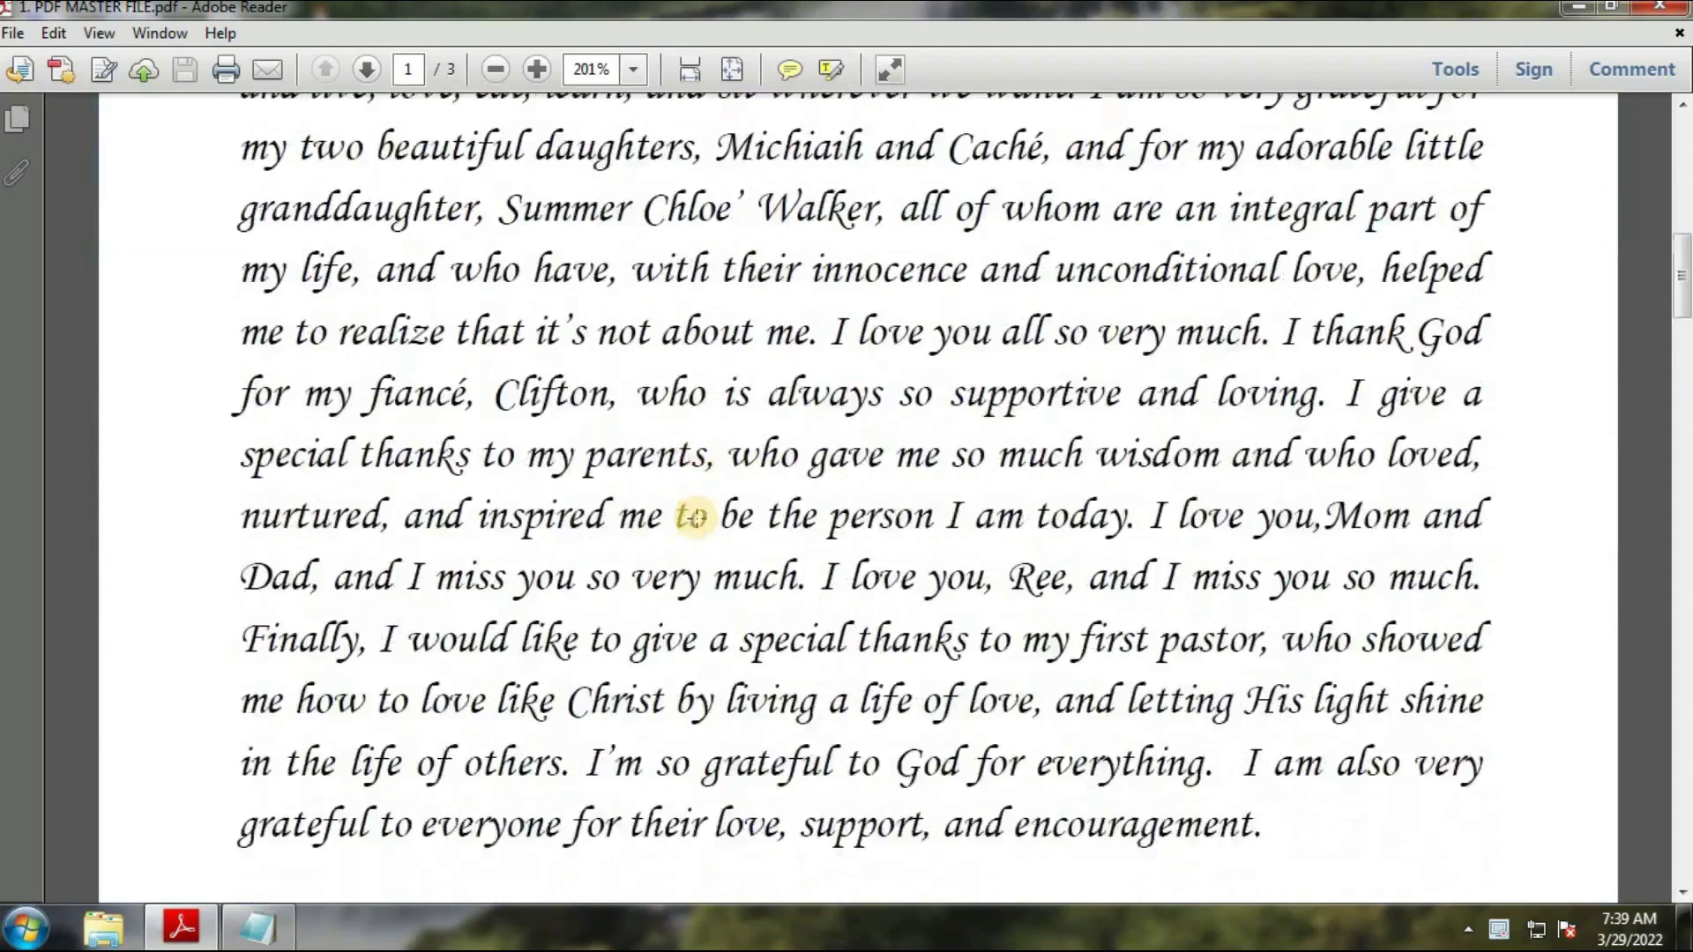
scroll(700, 519, down, 20)
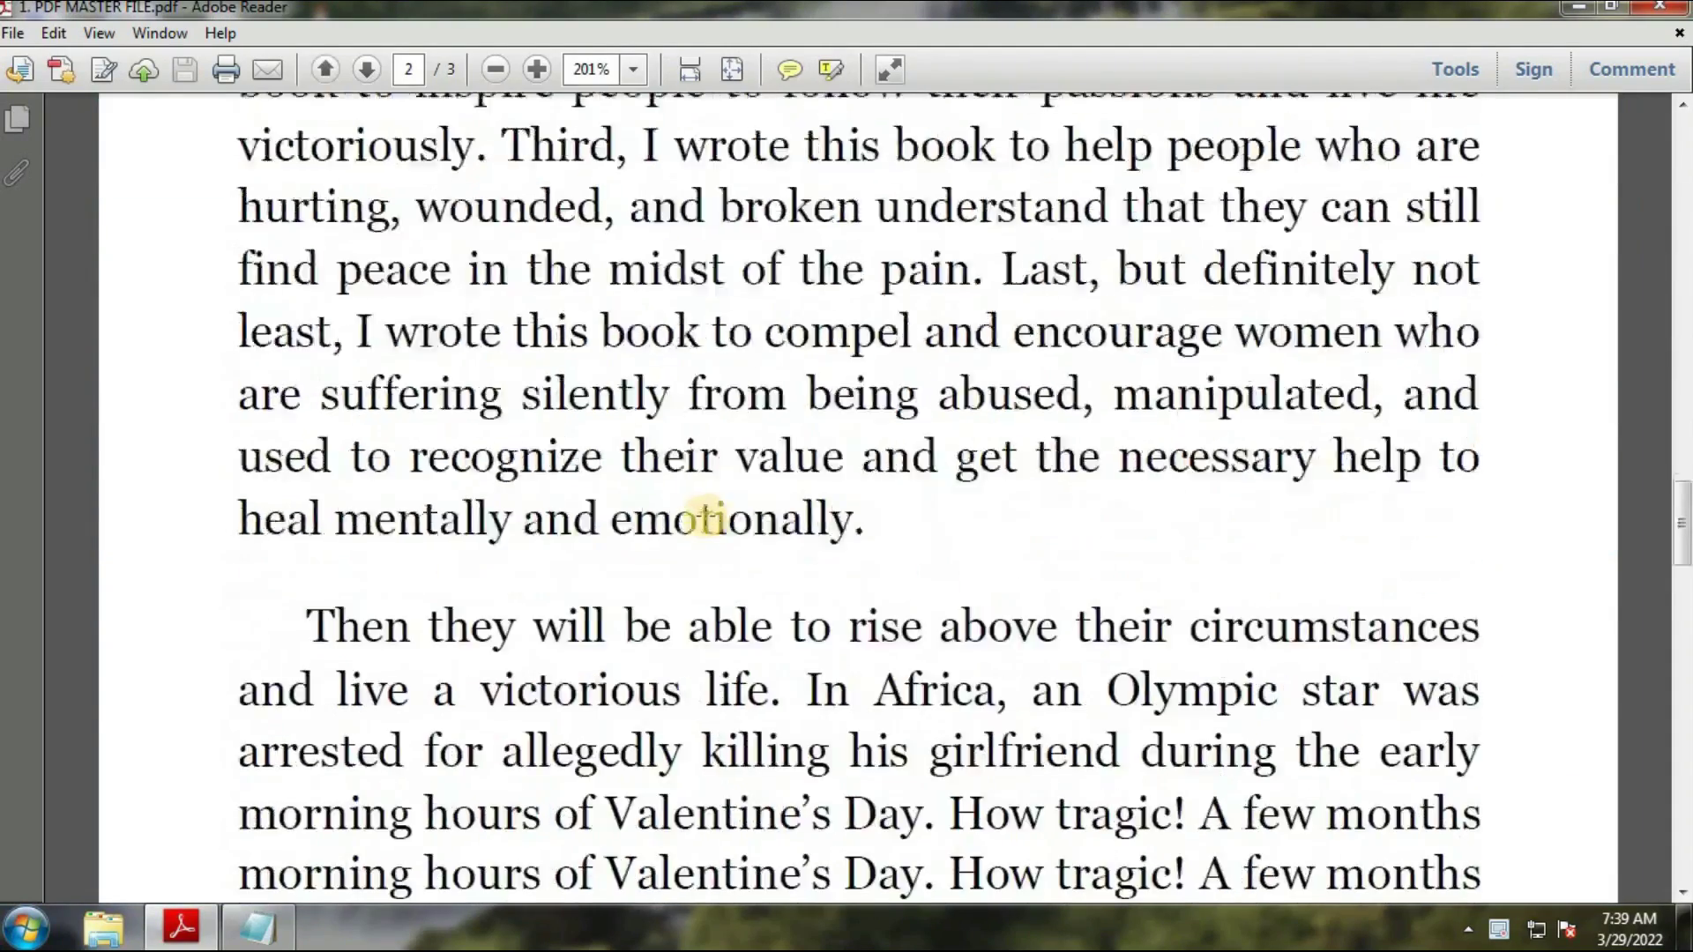
scroll(708, 520, down, 20)
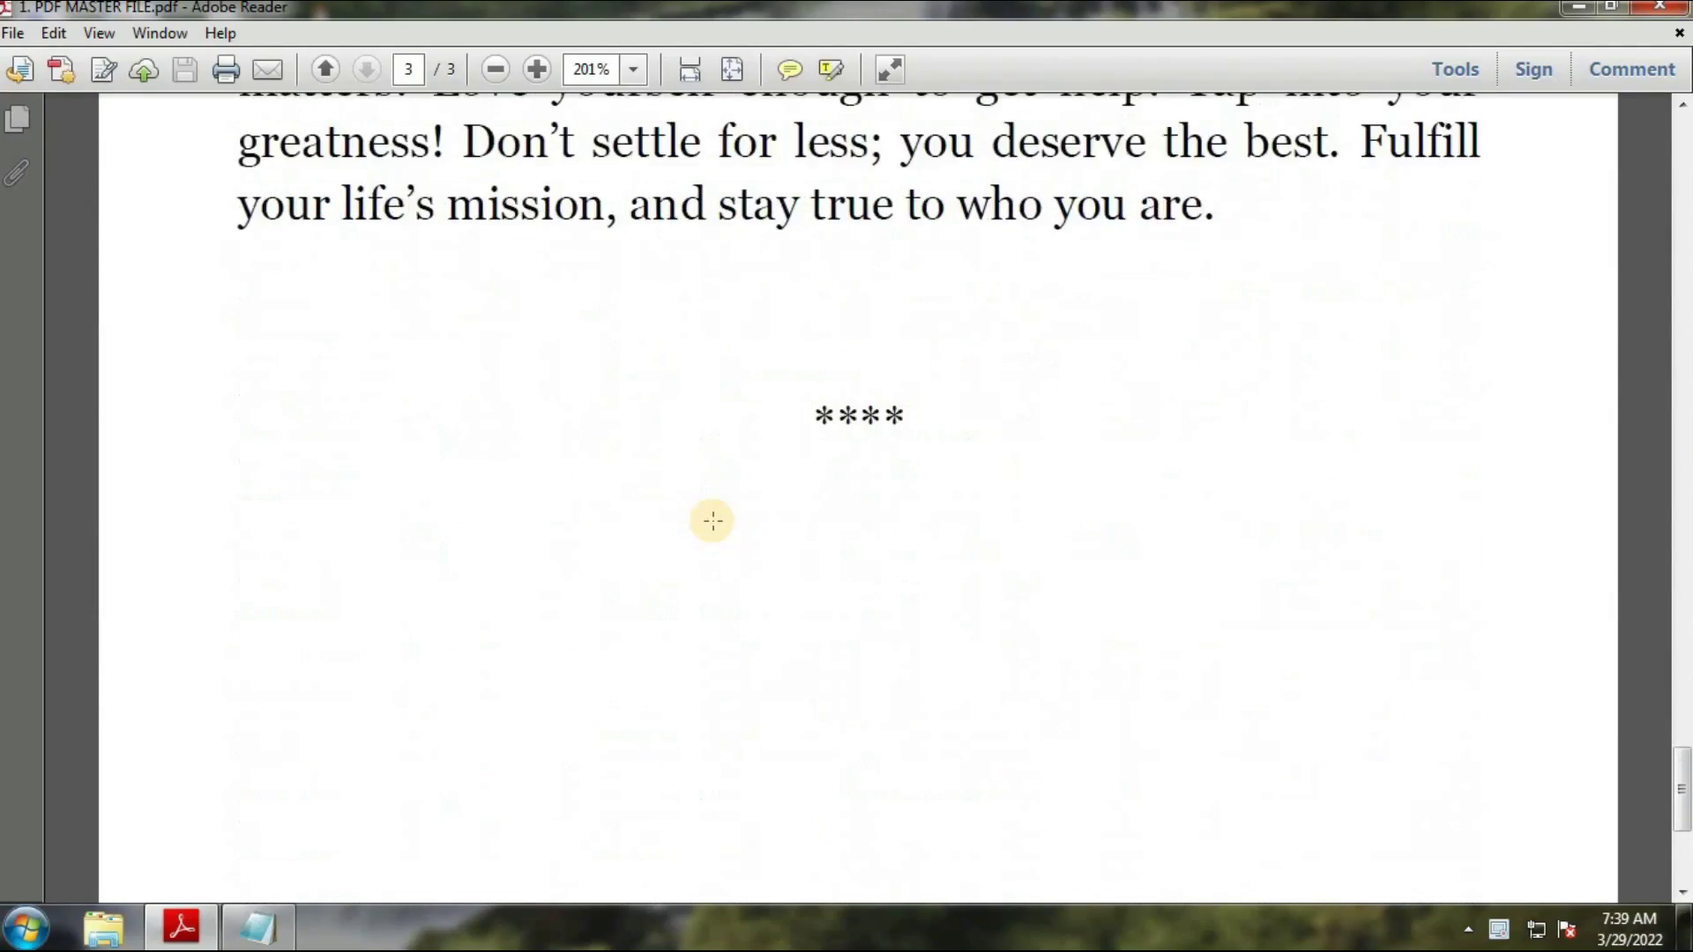
scroll(714, 521, up, 14)
scroll(713, 522, up, 10)
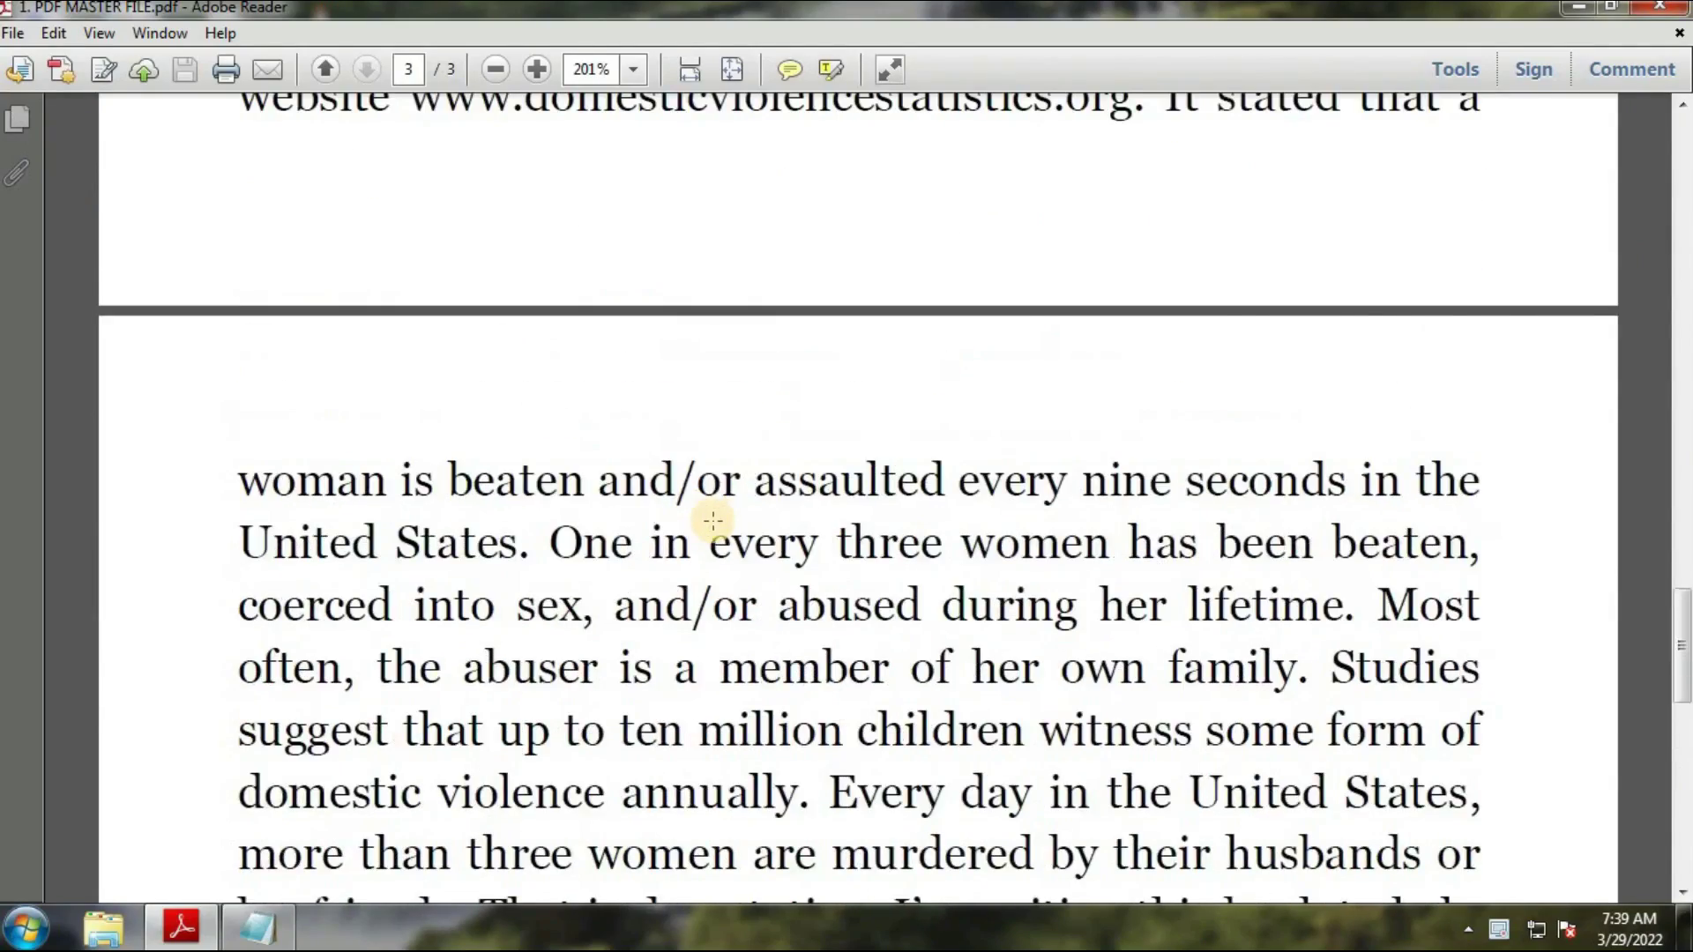
Compare the ornamental dividers under the Acknowledgments and Chapter 1 Introduction headings in the PDF
scroll(713, 521, down, 4)
scroll(714, 521, up, 15)
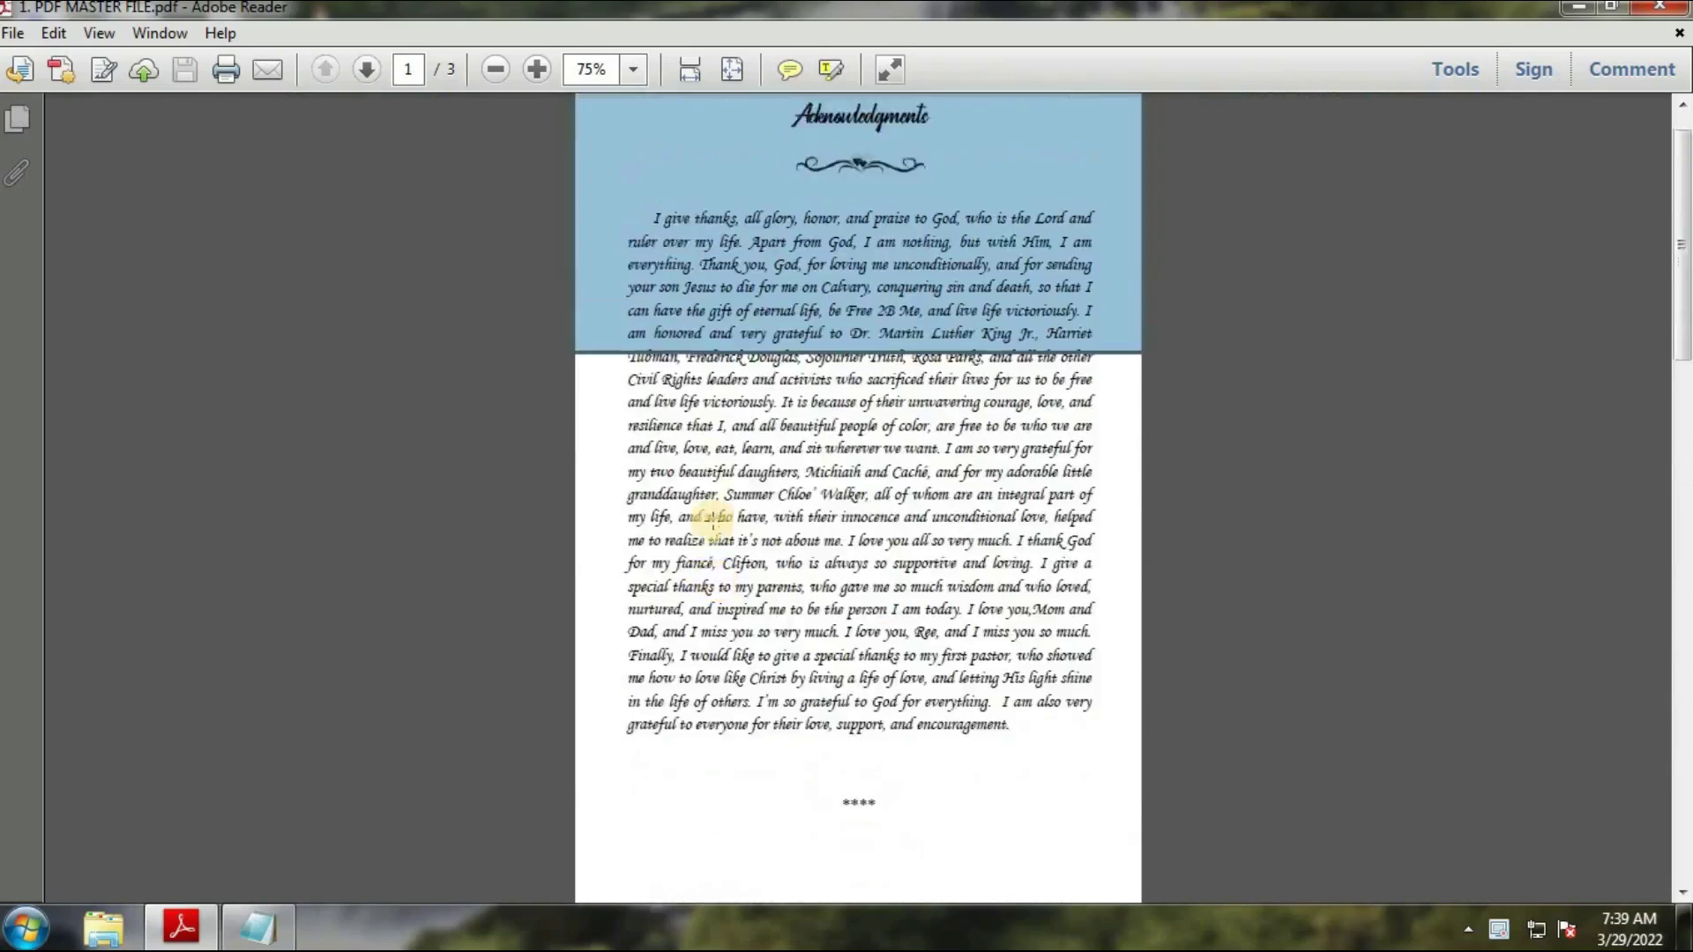
scroll(741, 542, down, 3)
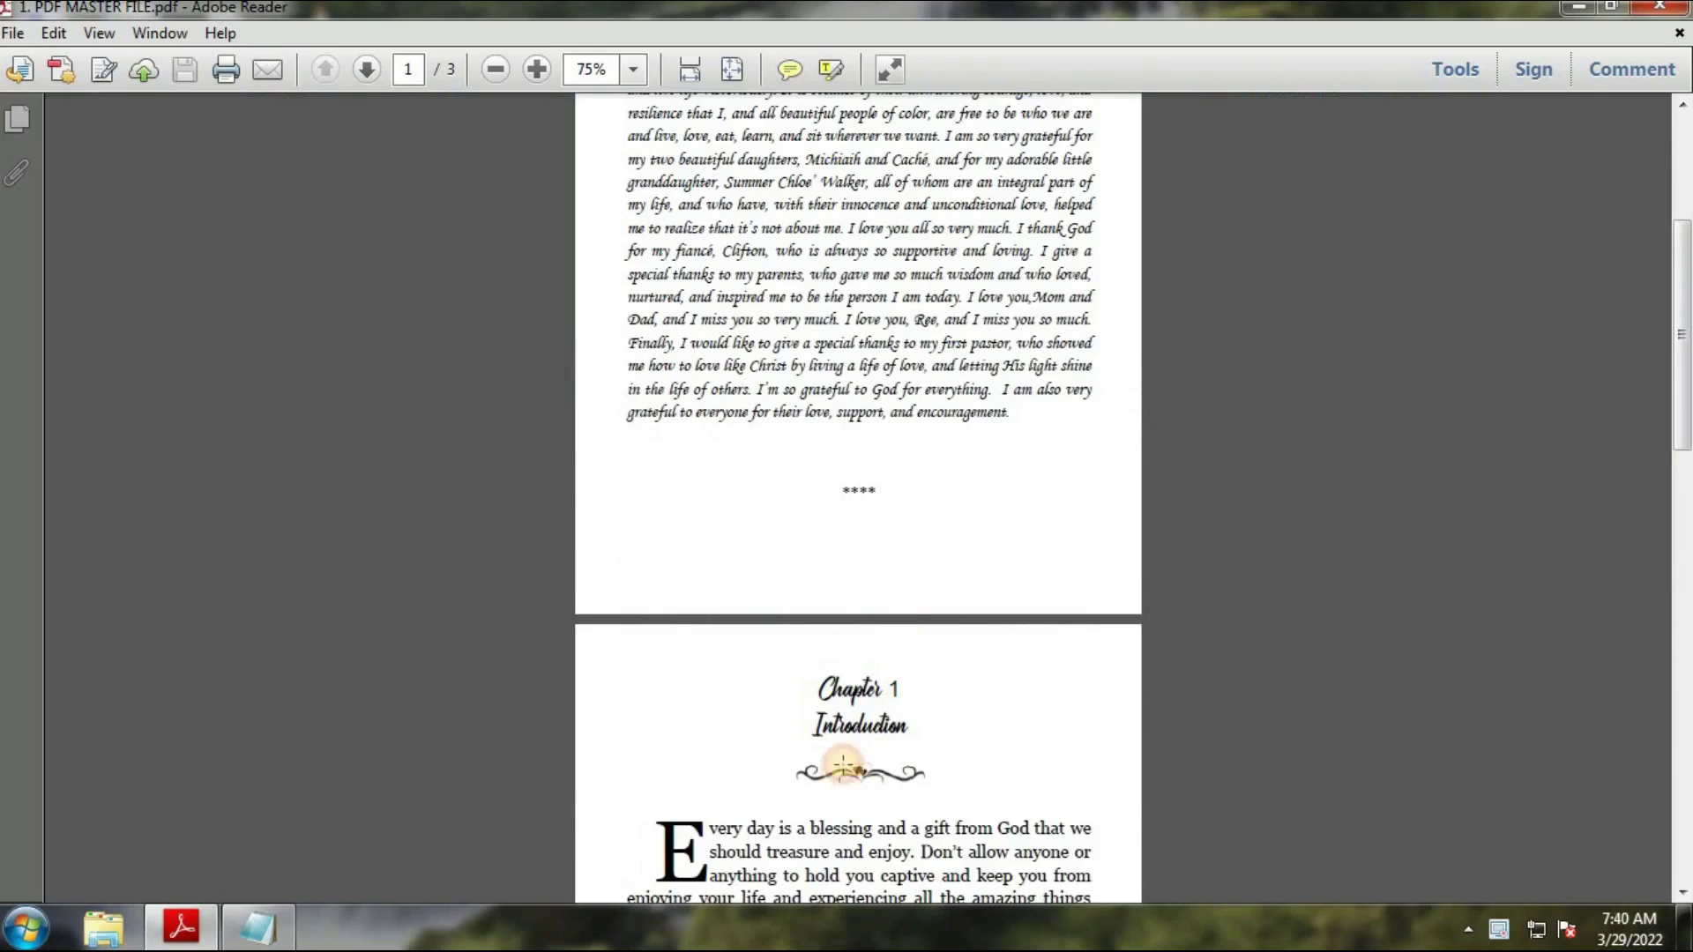
drag(774, 743, 983, 810)
click(1041, 723)
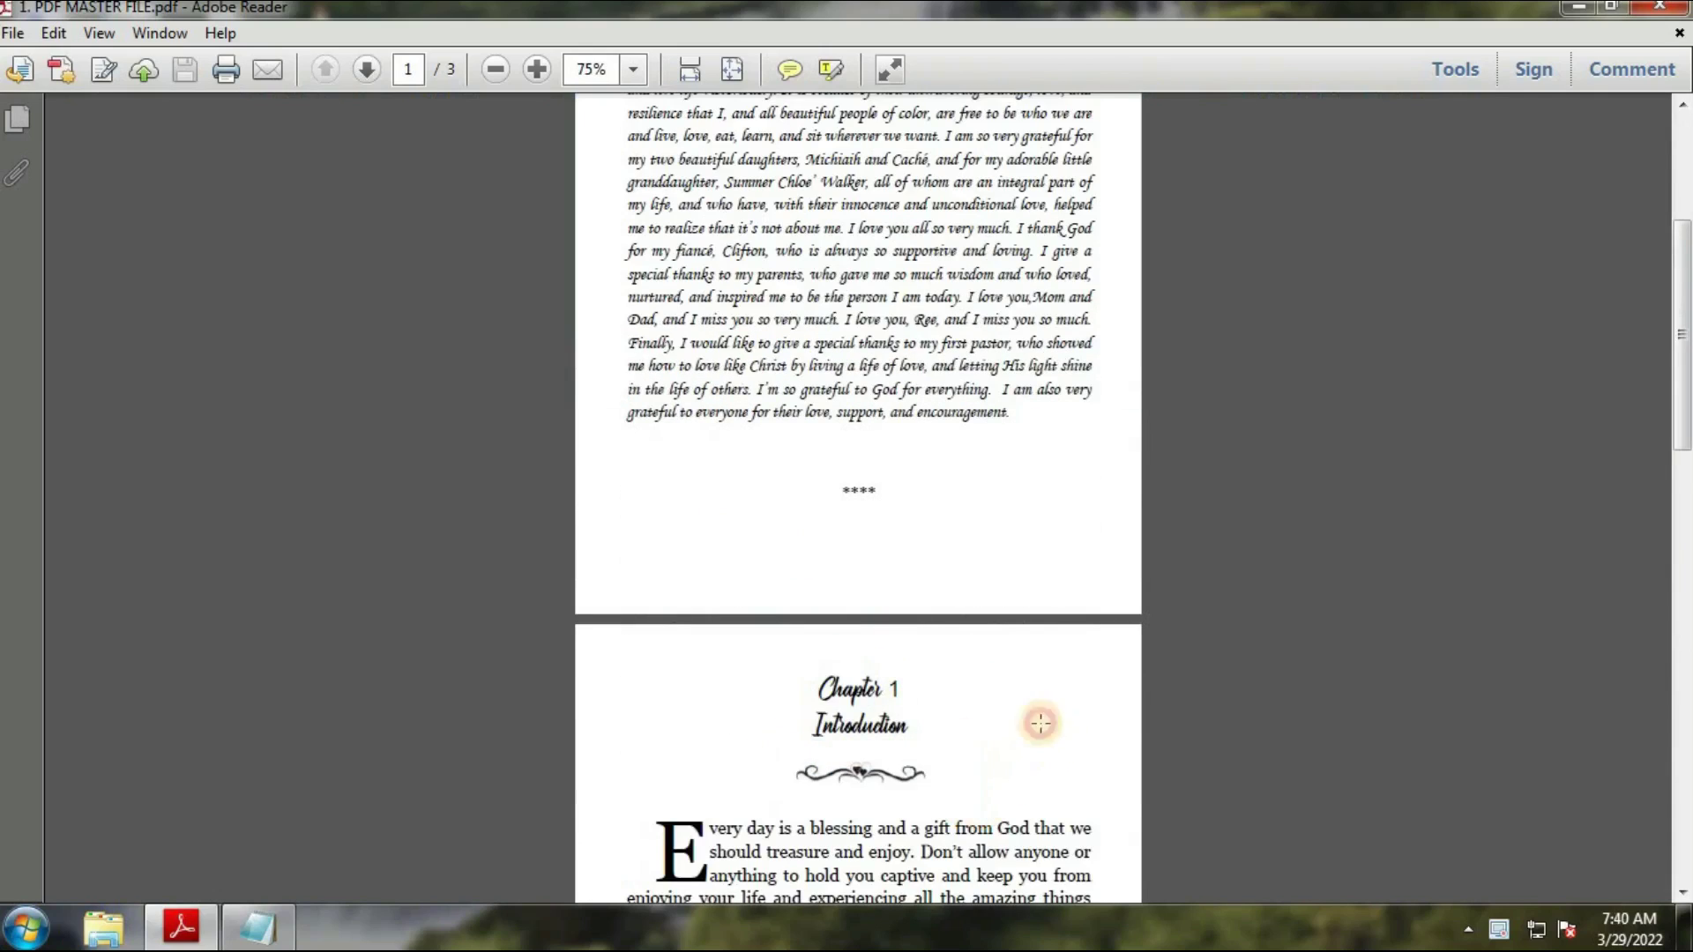
scroll(900, 608, up, 3)
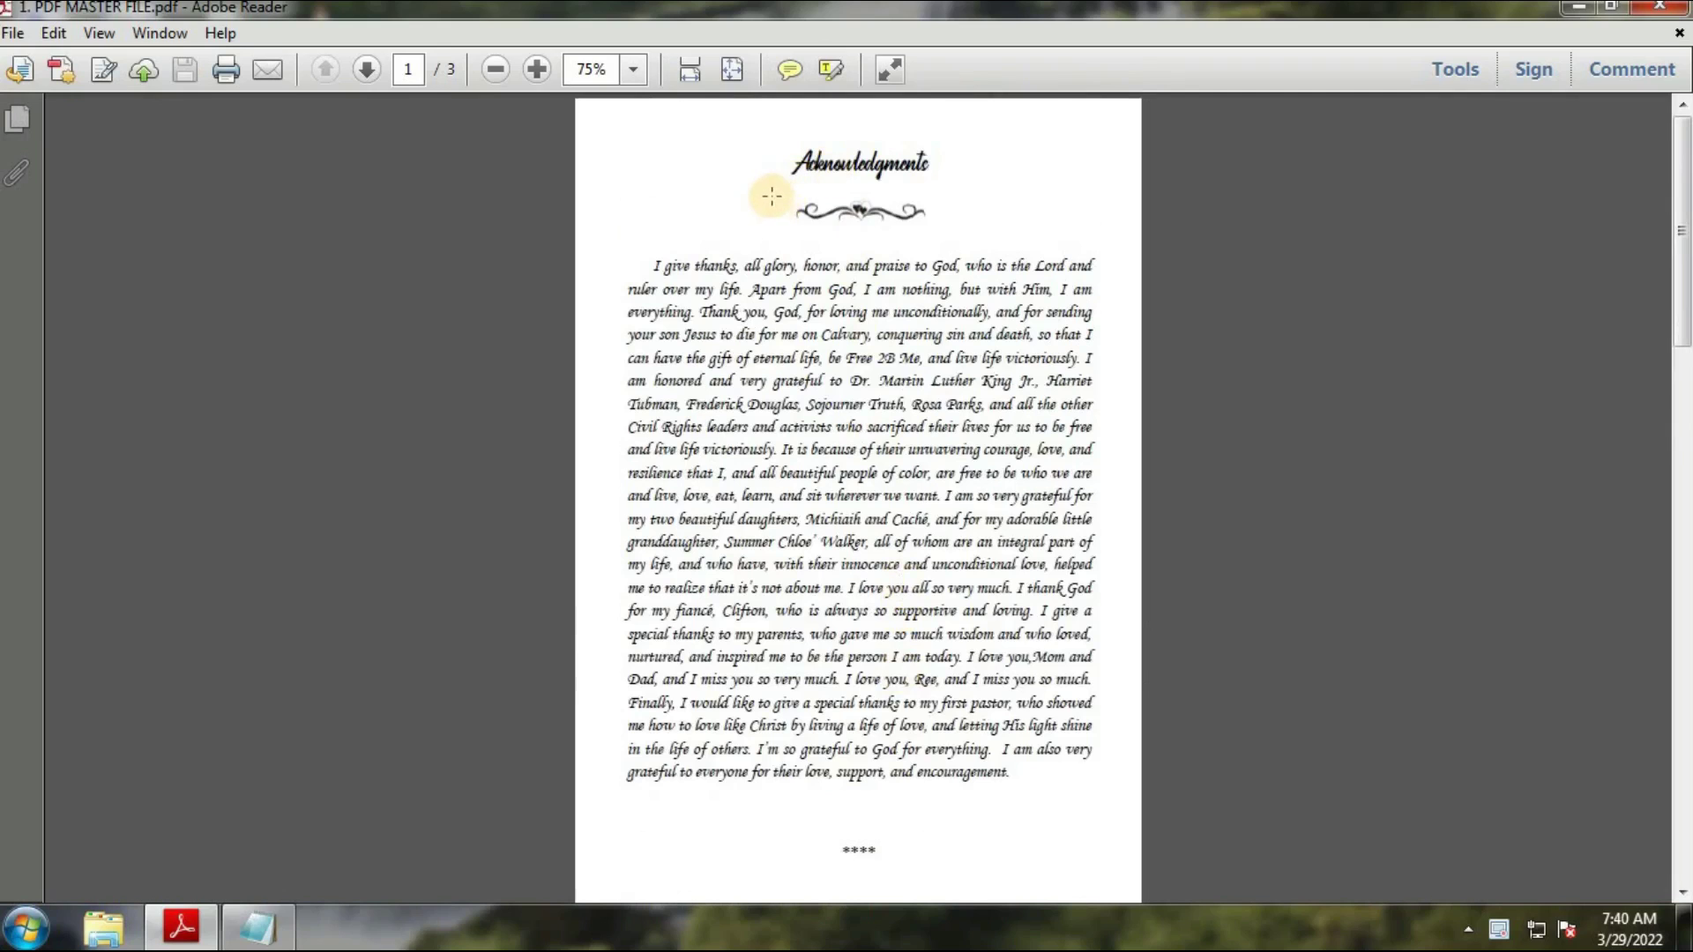
drag(772, 196, 957, 250)
click(906, 423)
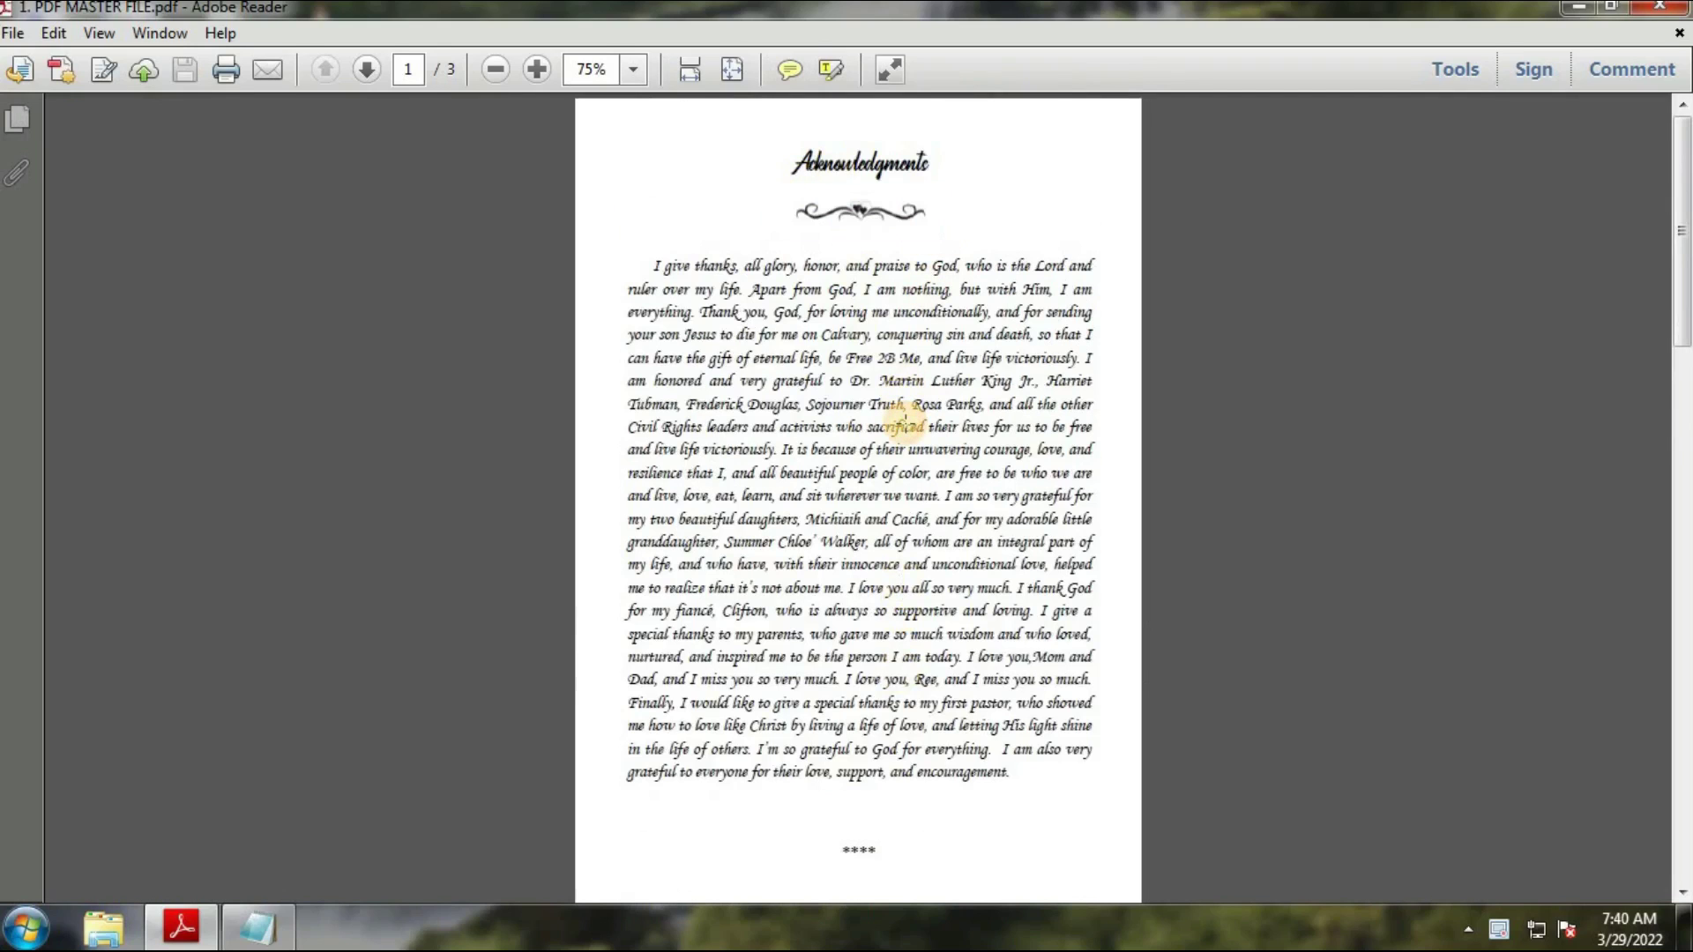
Take a snapshot of the heart ornament below the Acknowledgments title
scroll(904, 424, up, 2)
scroll(906, 421, up, 3)
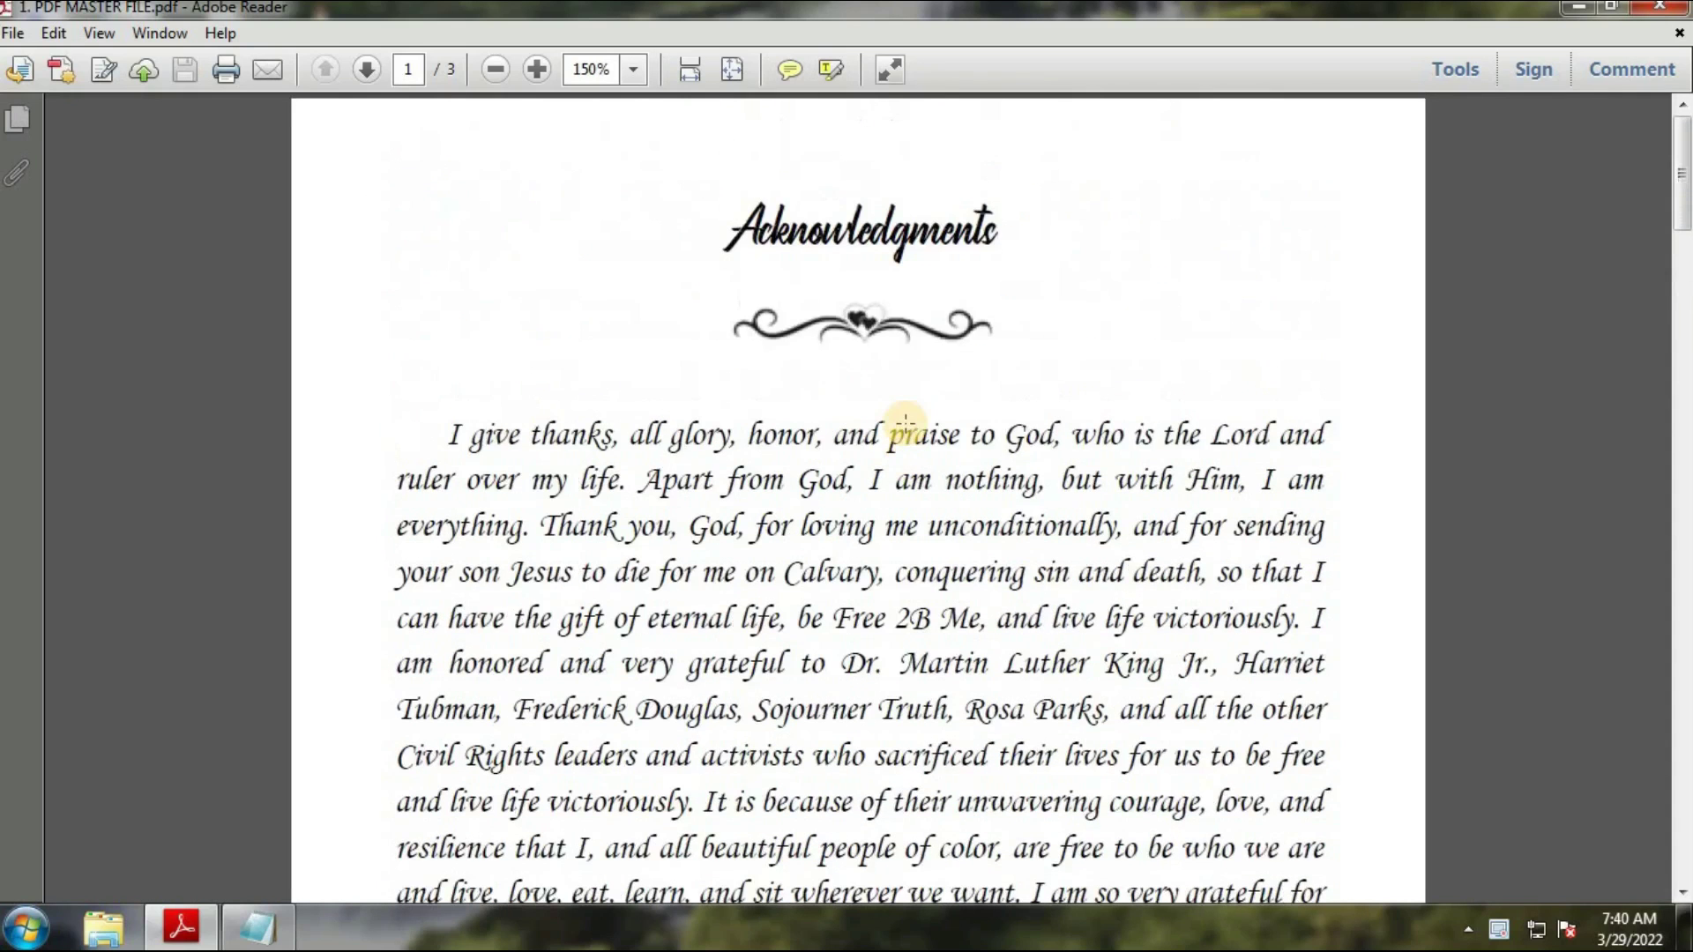
scroll(905, 423, up, 1)
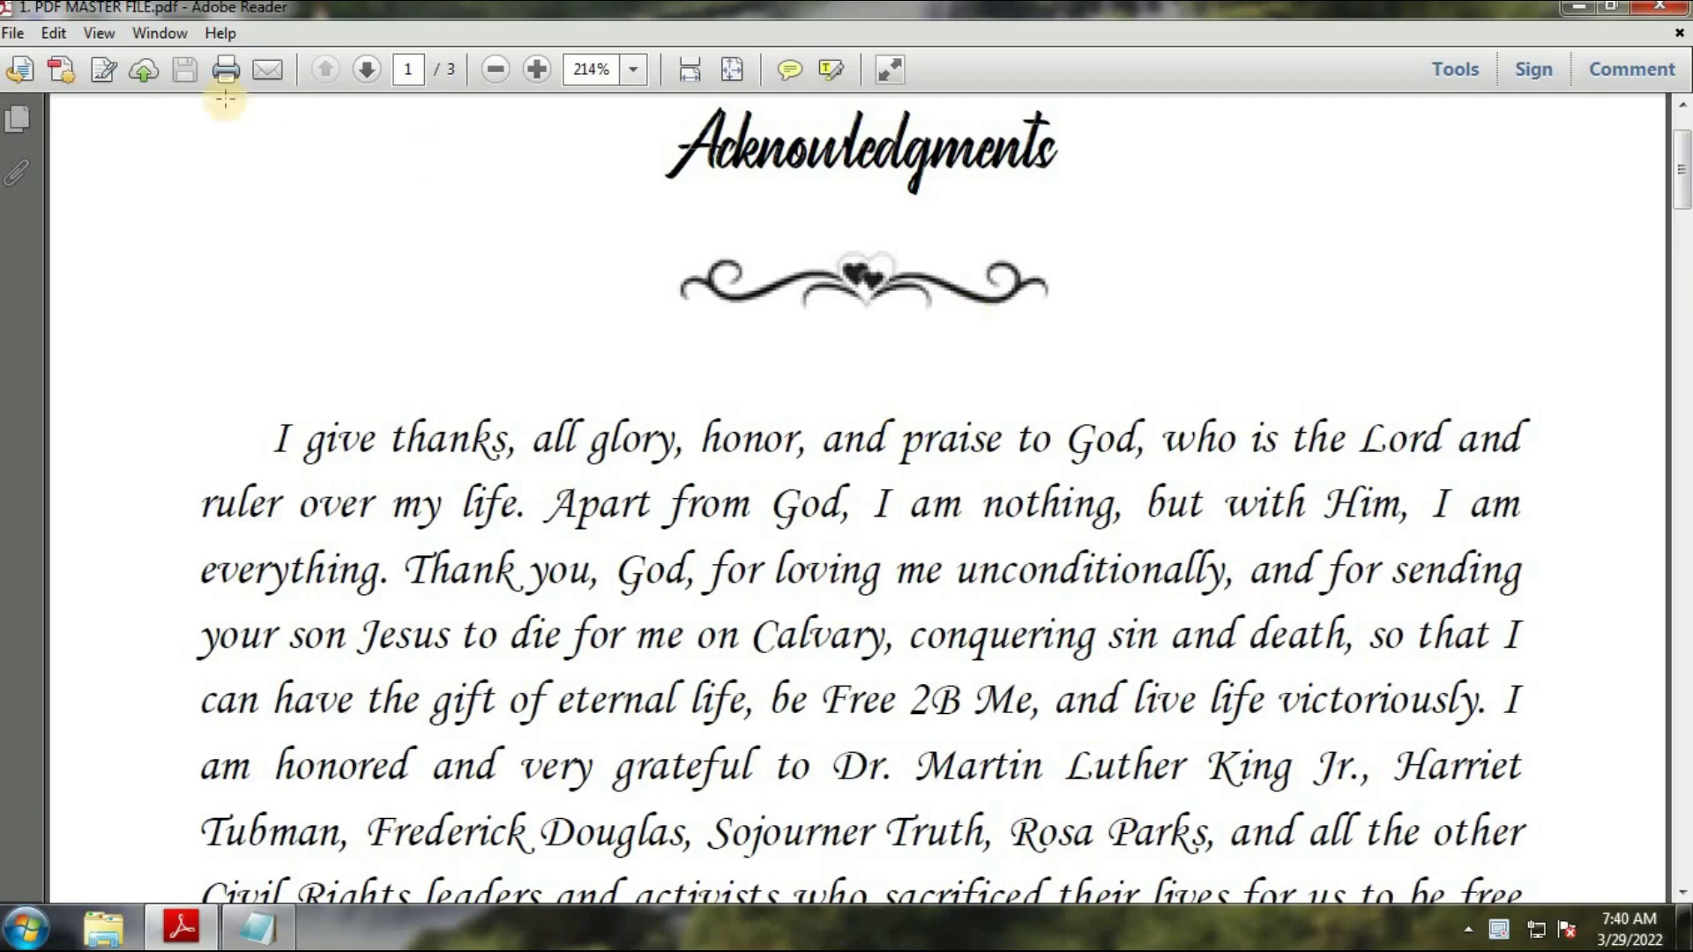
click(57, 35)
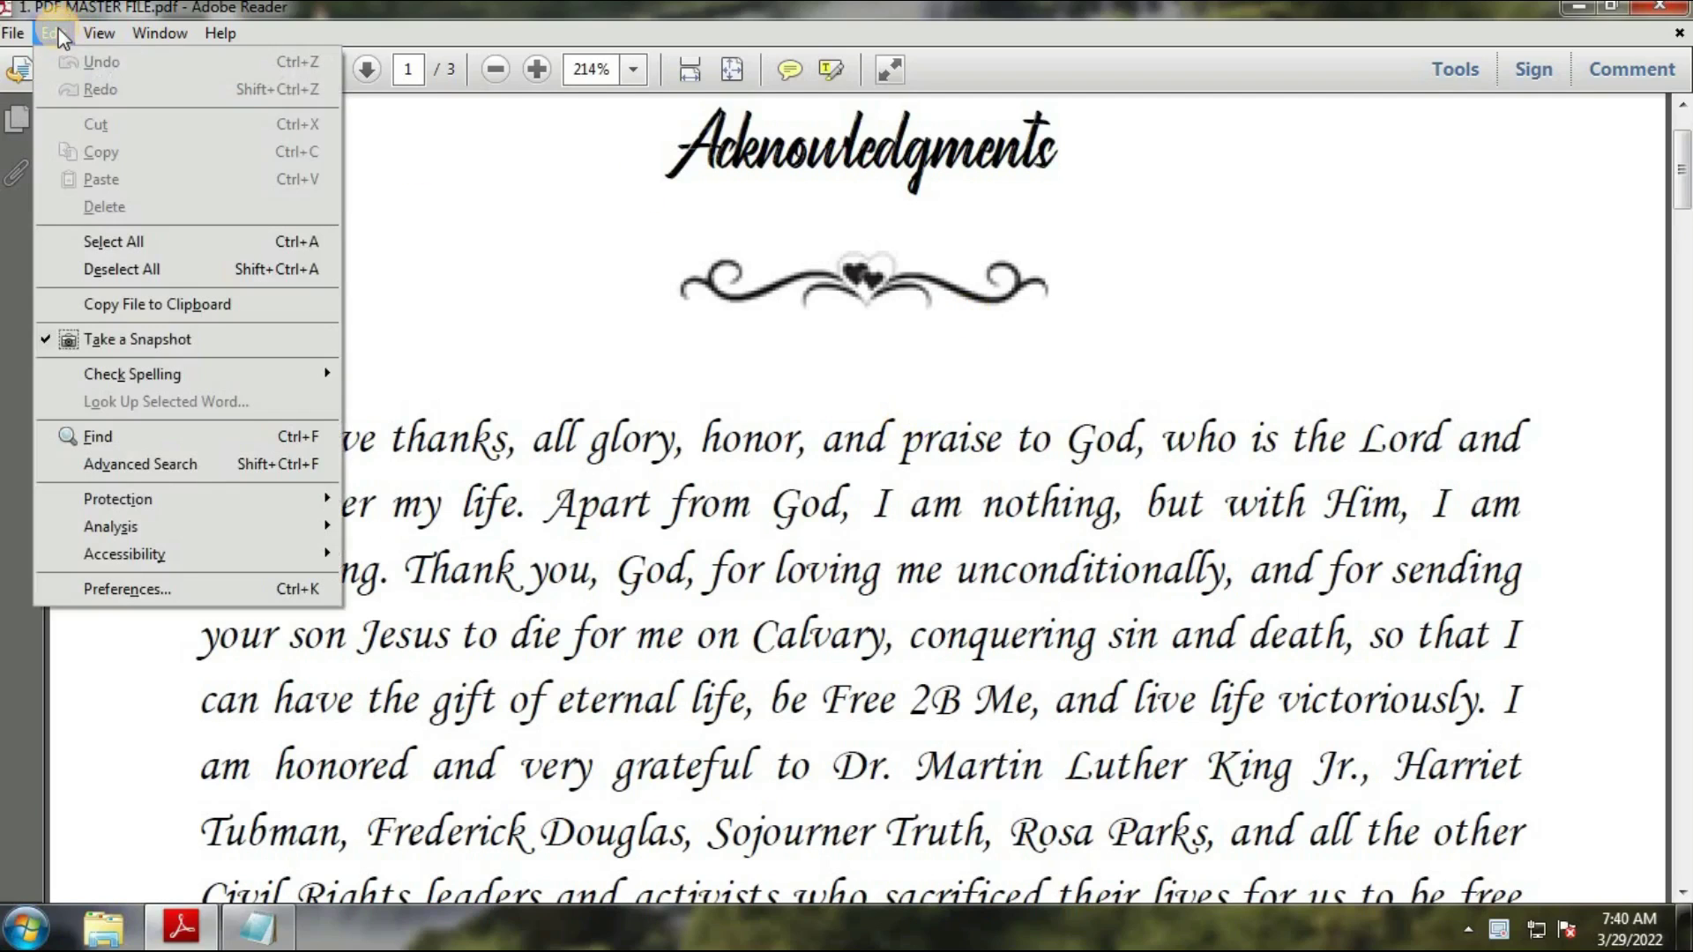
click(136, 342)
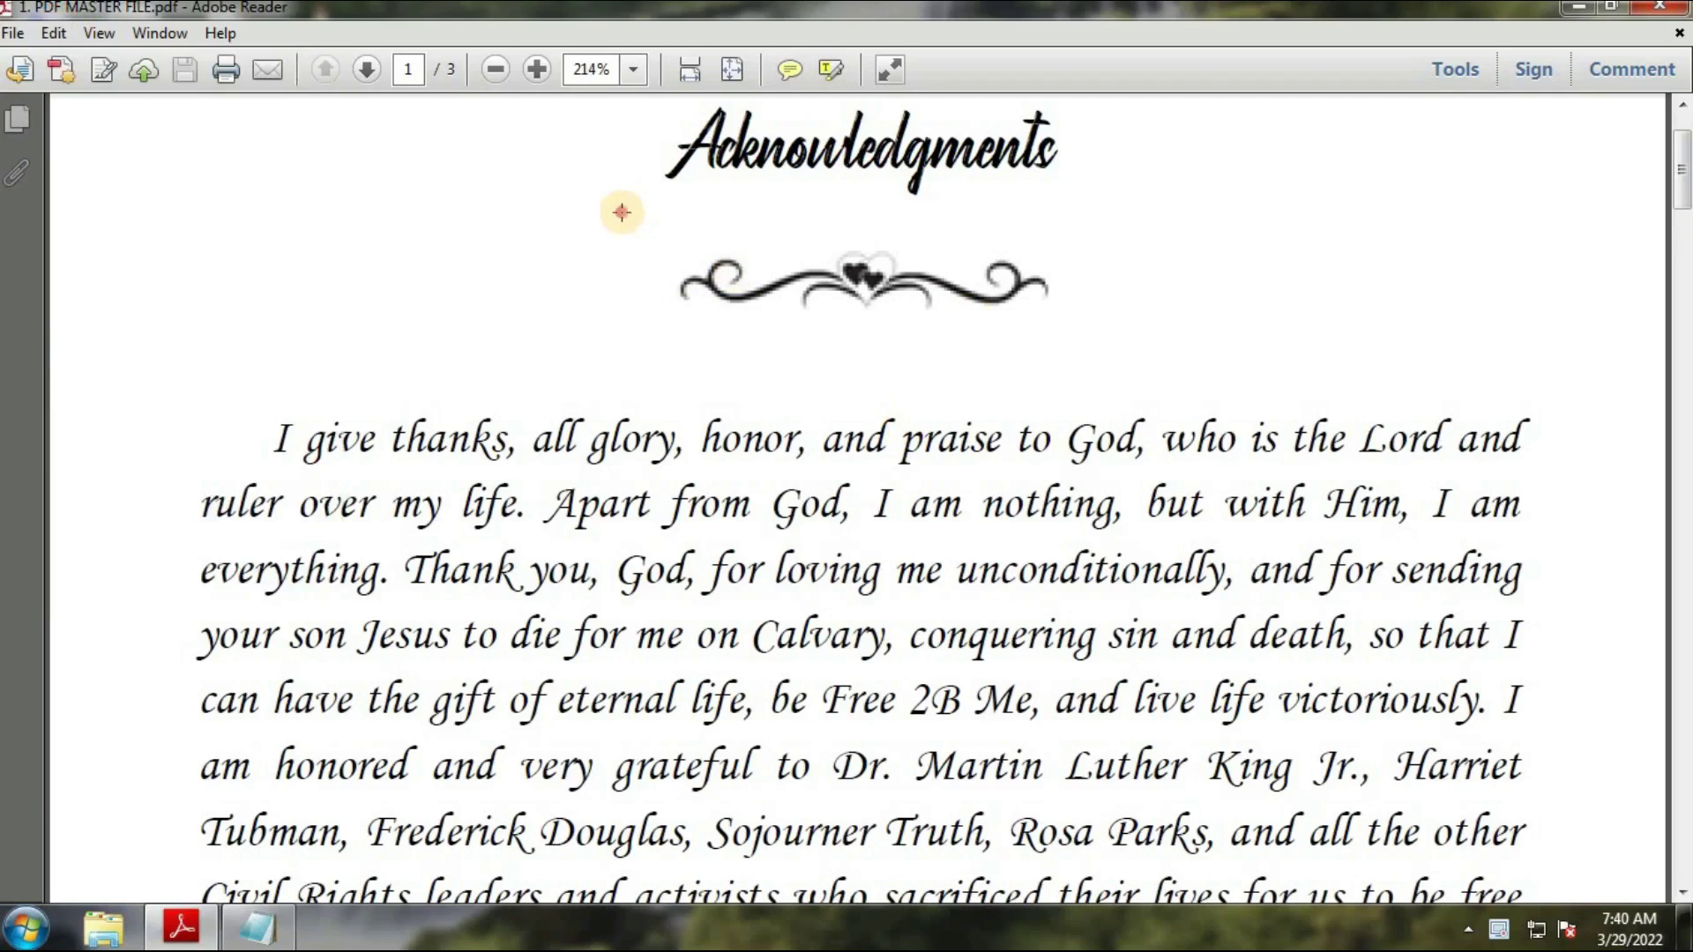
drag(622, 212, 1130, 355)
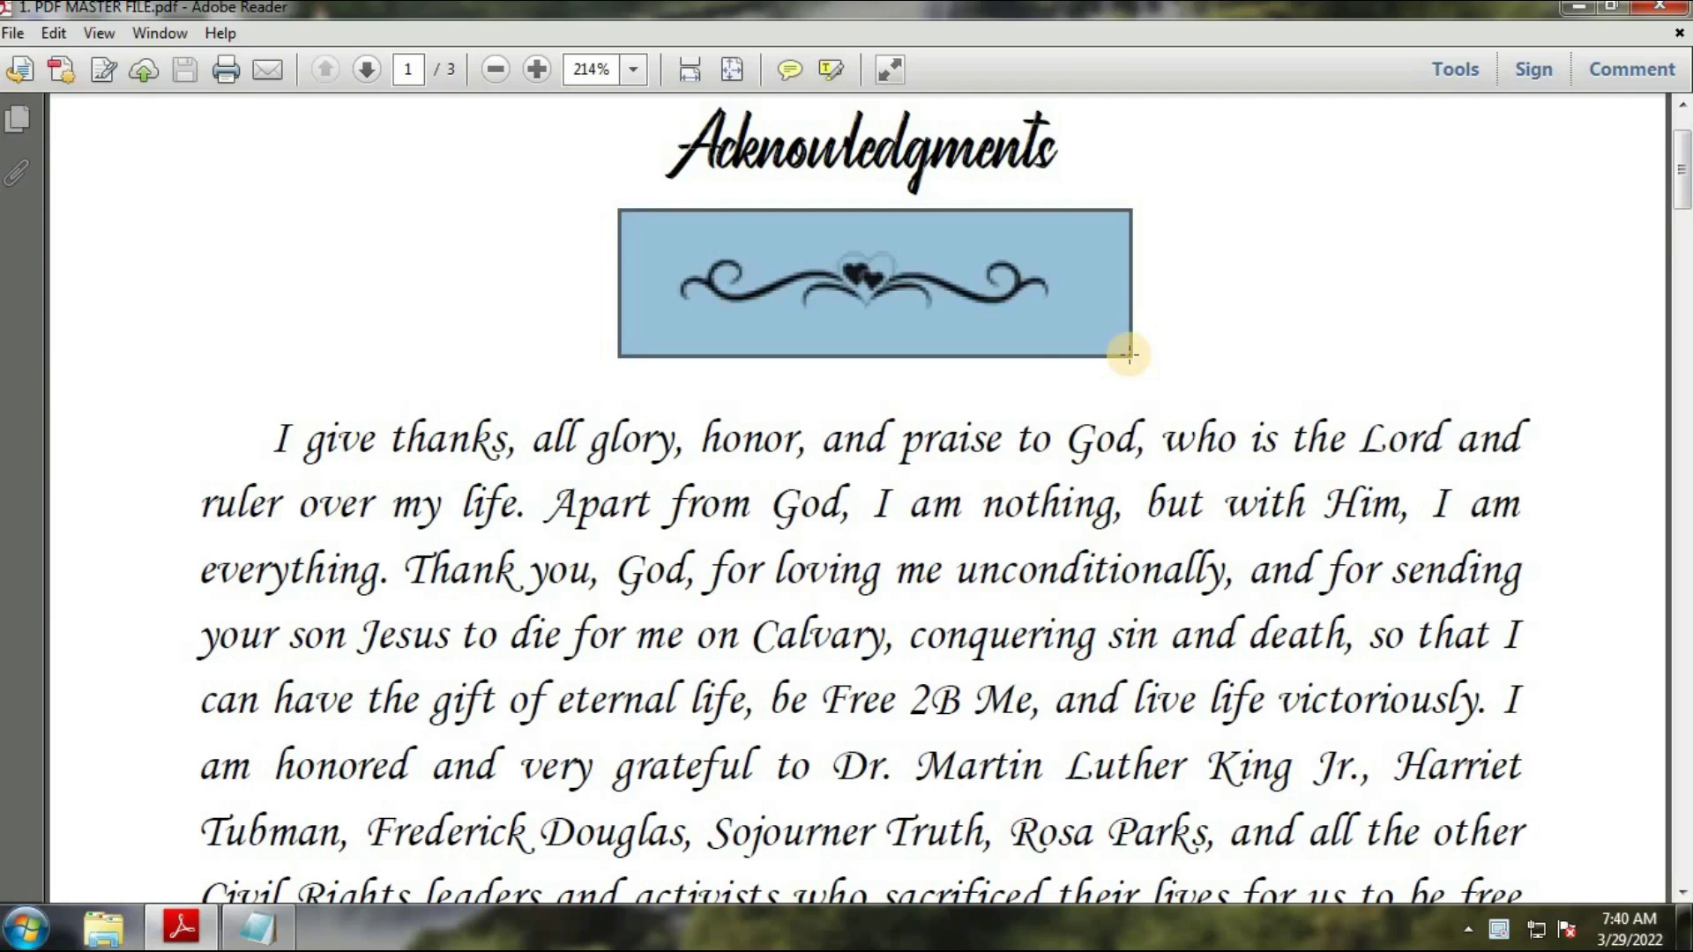
Switch to Paint with a new image and set its canvas to 50 × 50 pixels in the image properties
click(27, 928)
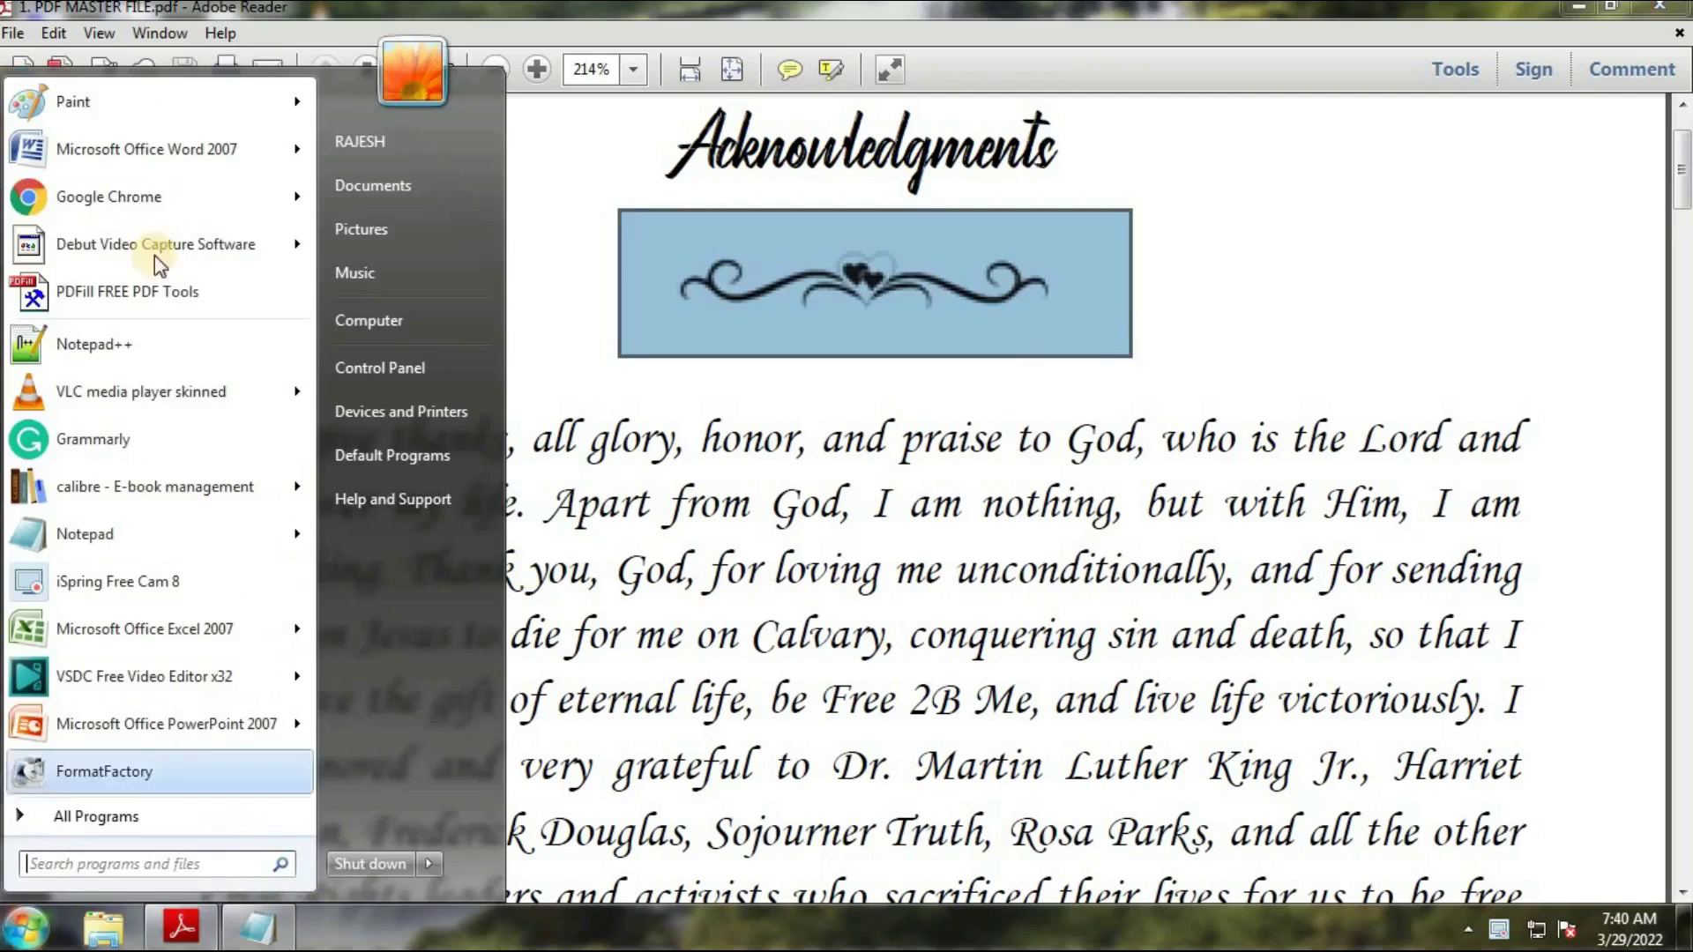
click(88, 103)
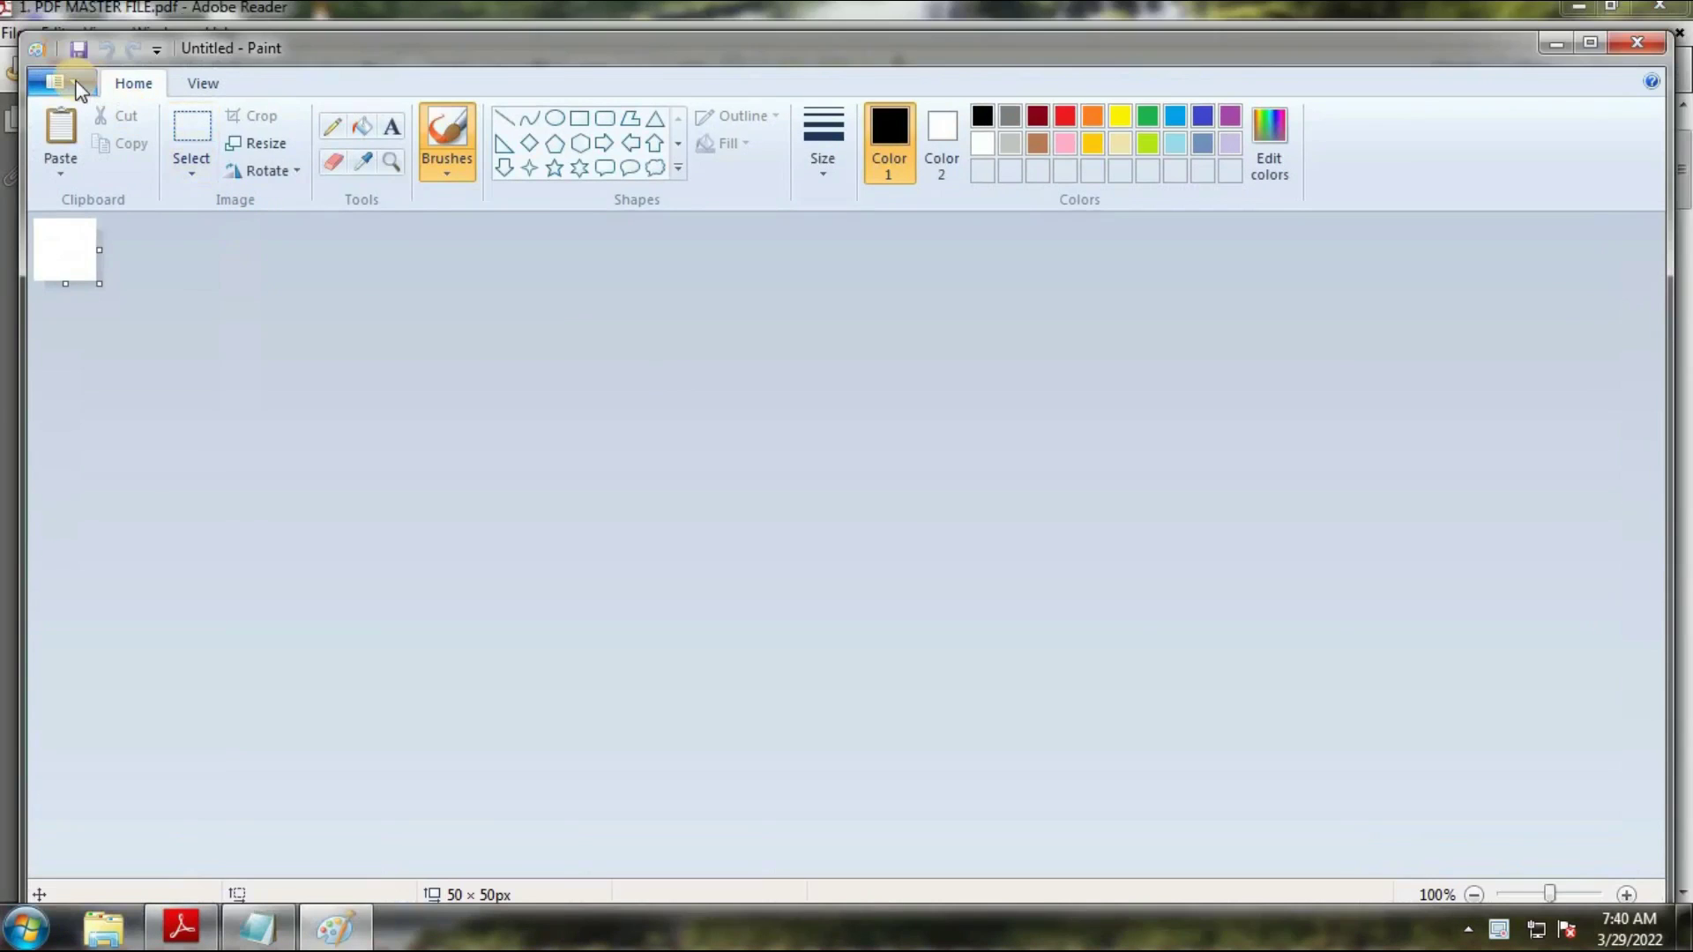
click(80, 89)
click(106, 574)
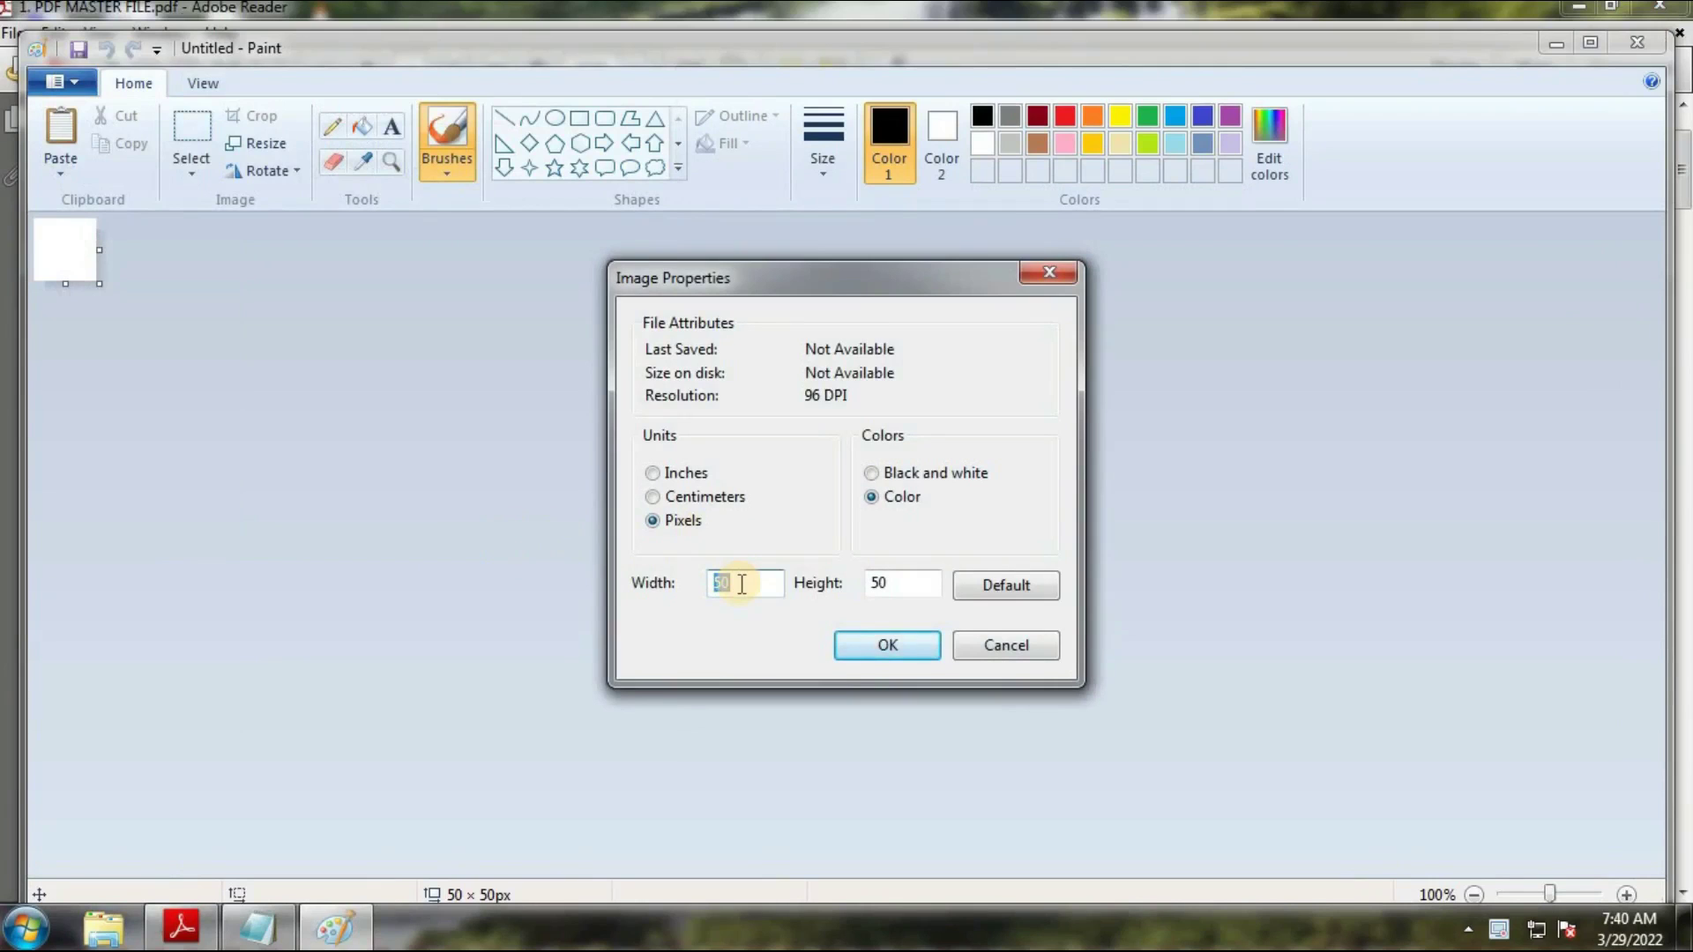
drag(915, 584, 869, 584)
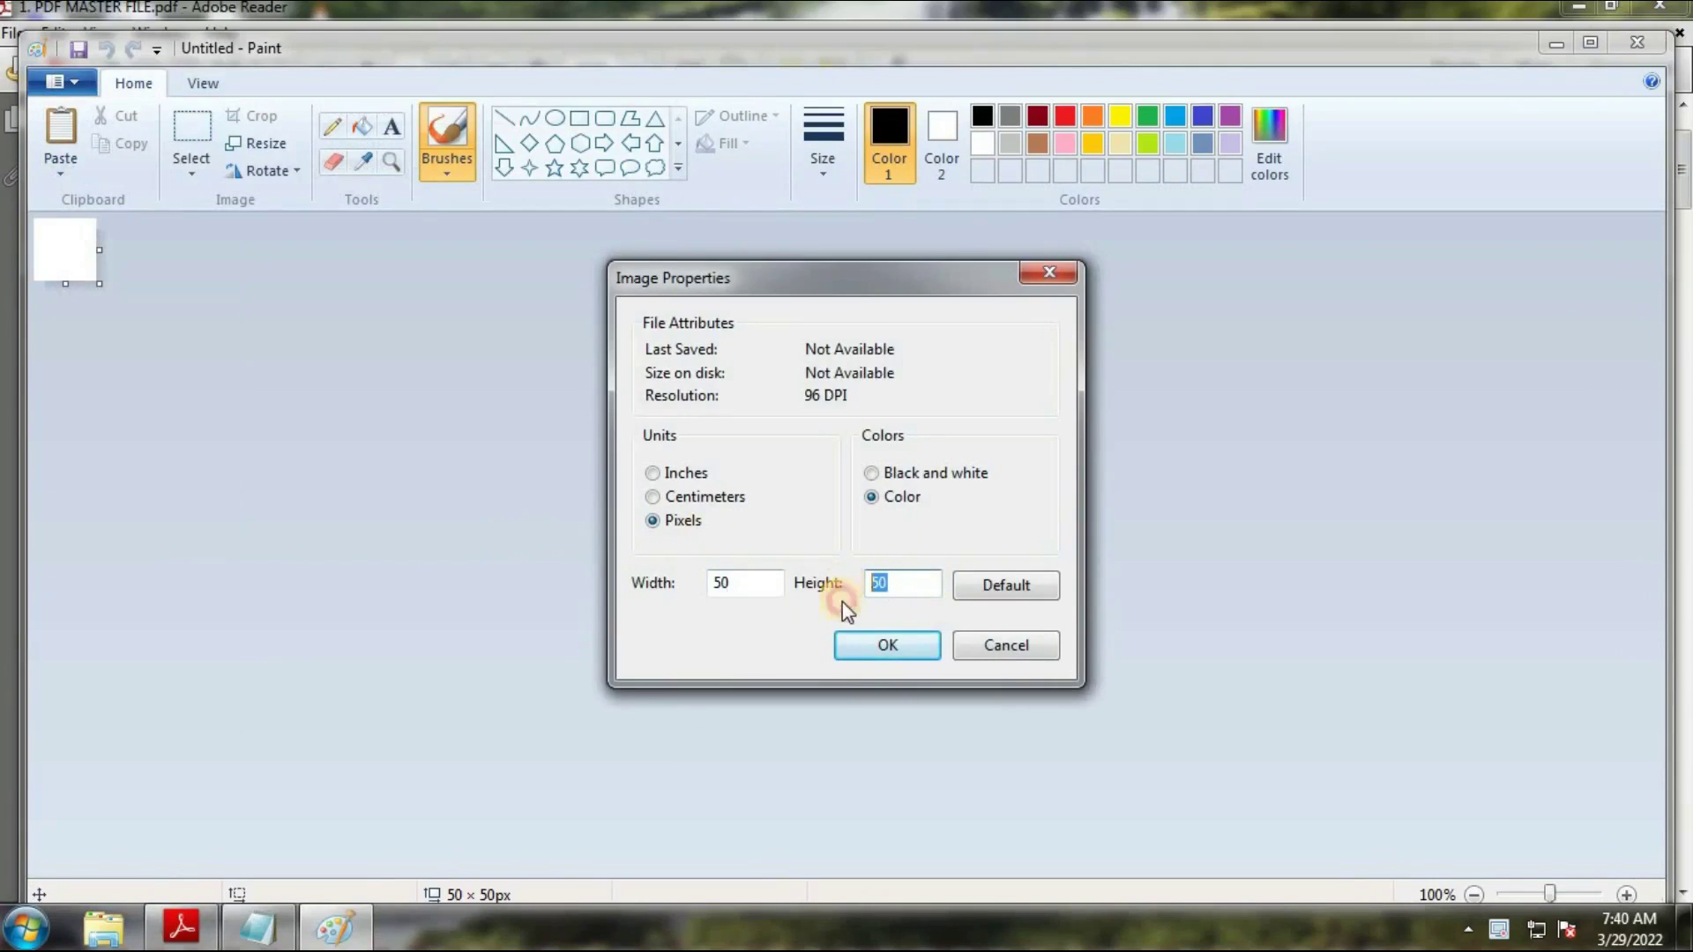
drag(751, 587, 711, 584)
click(884, 643)
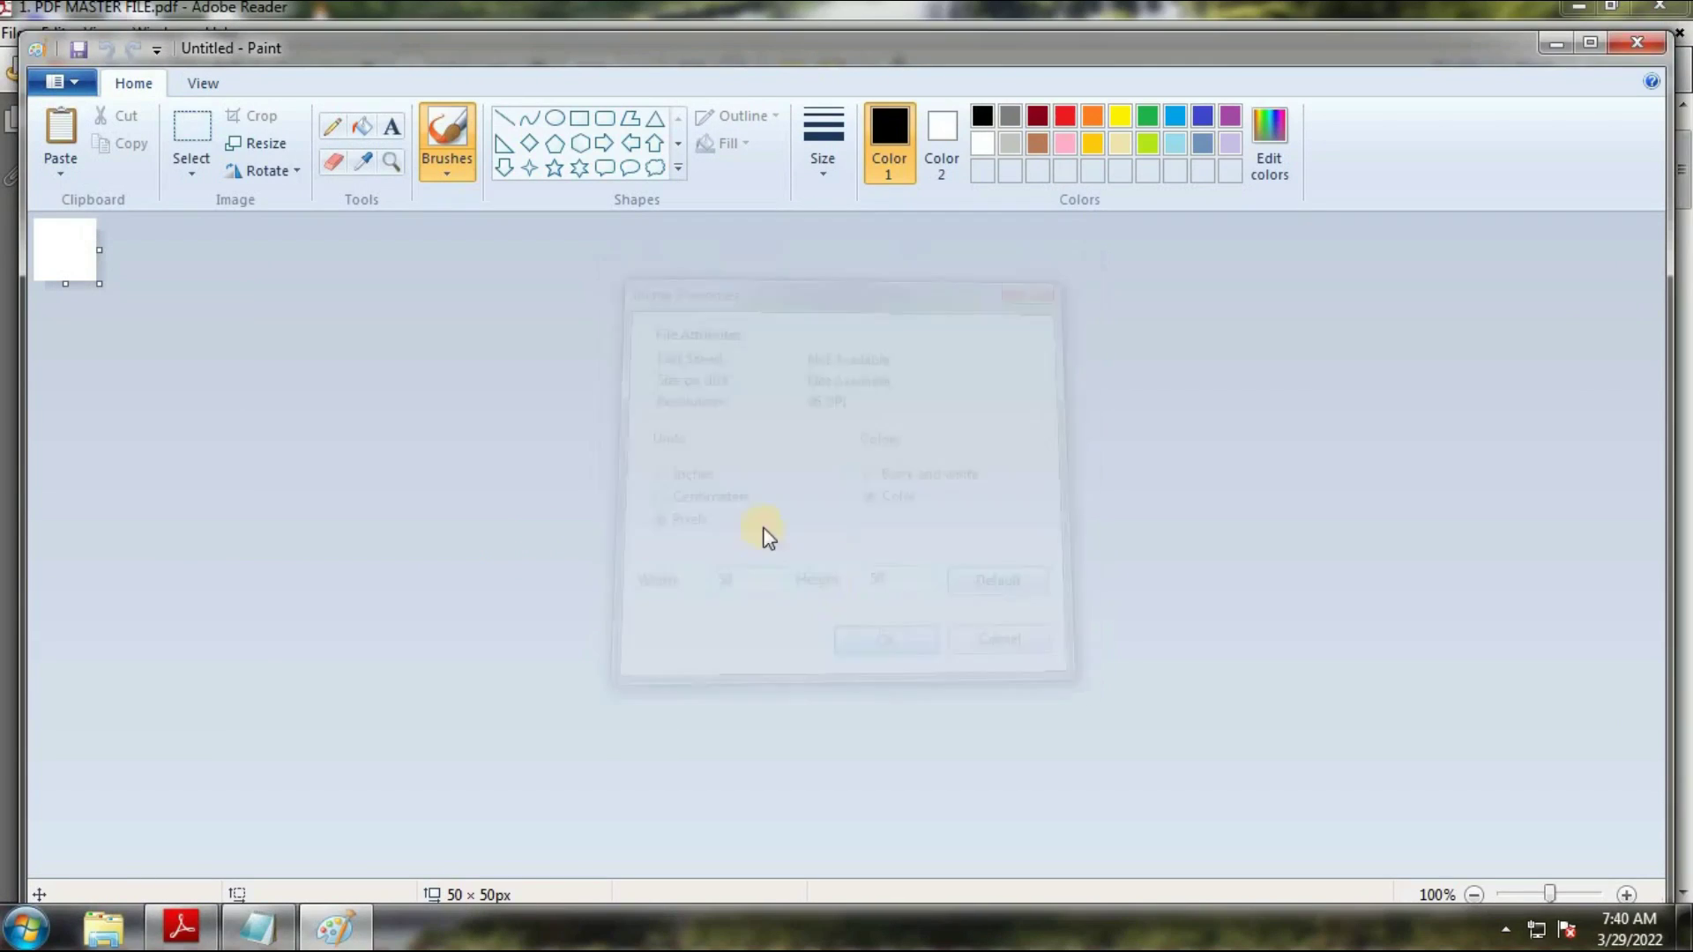
Paste the Acknowledgments ornament, save it as the PNG file IMAGE-1 in Downloads, and close Paint
key(ctrl+v)
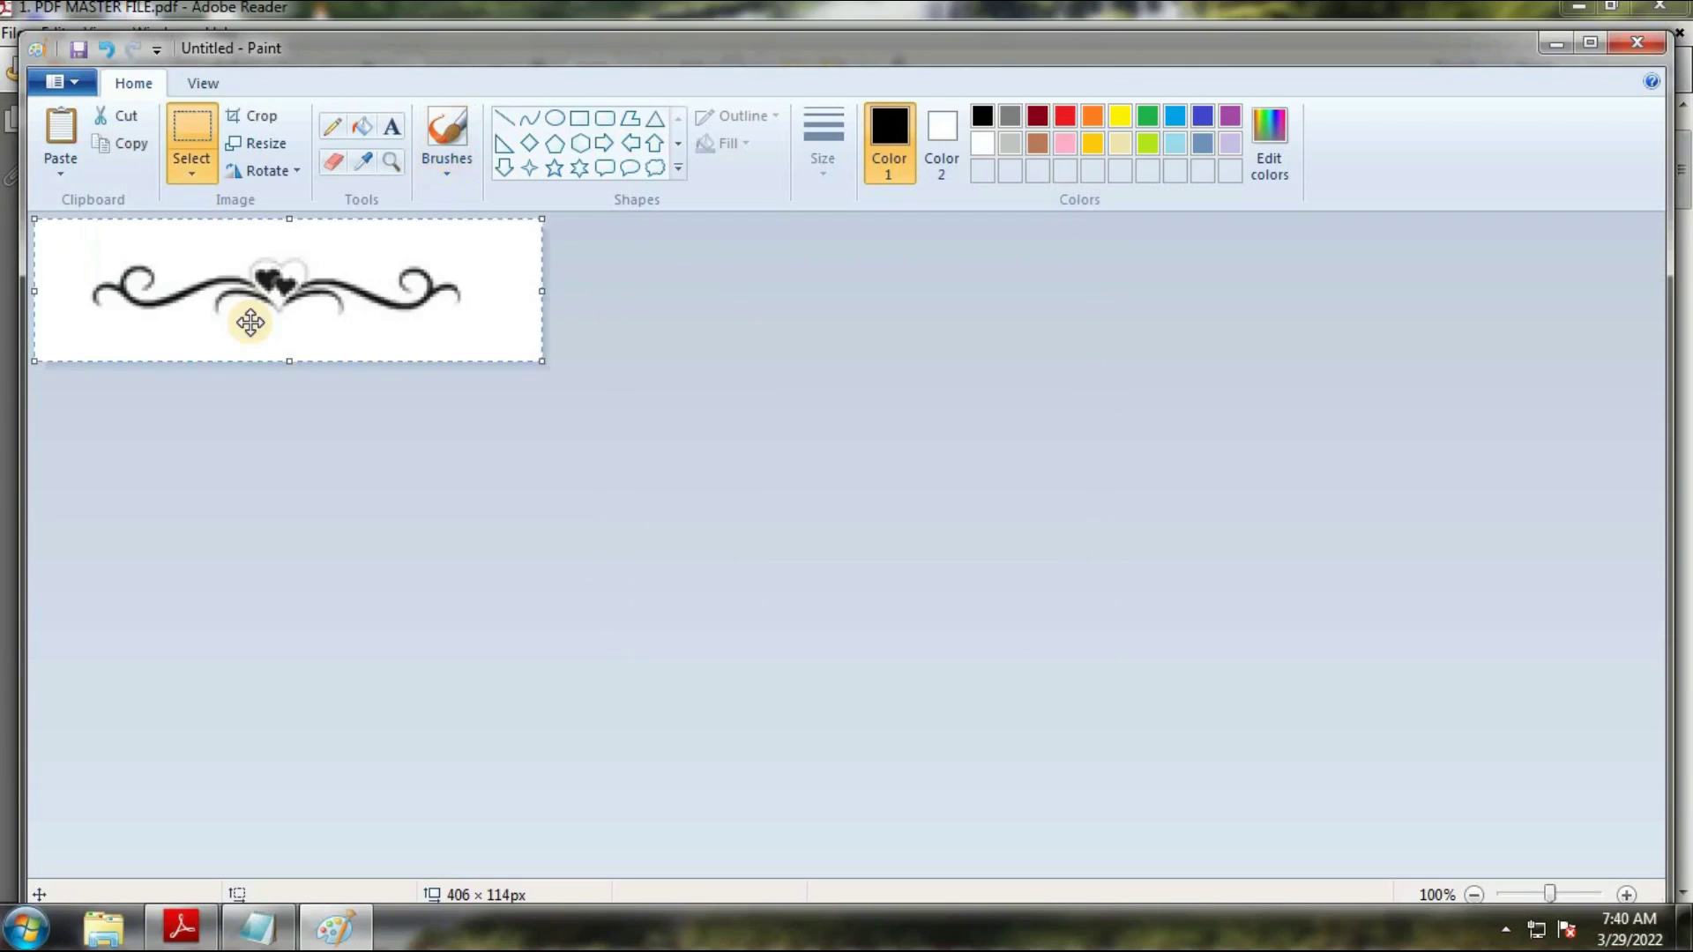
key(ctrl+s)
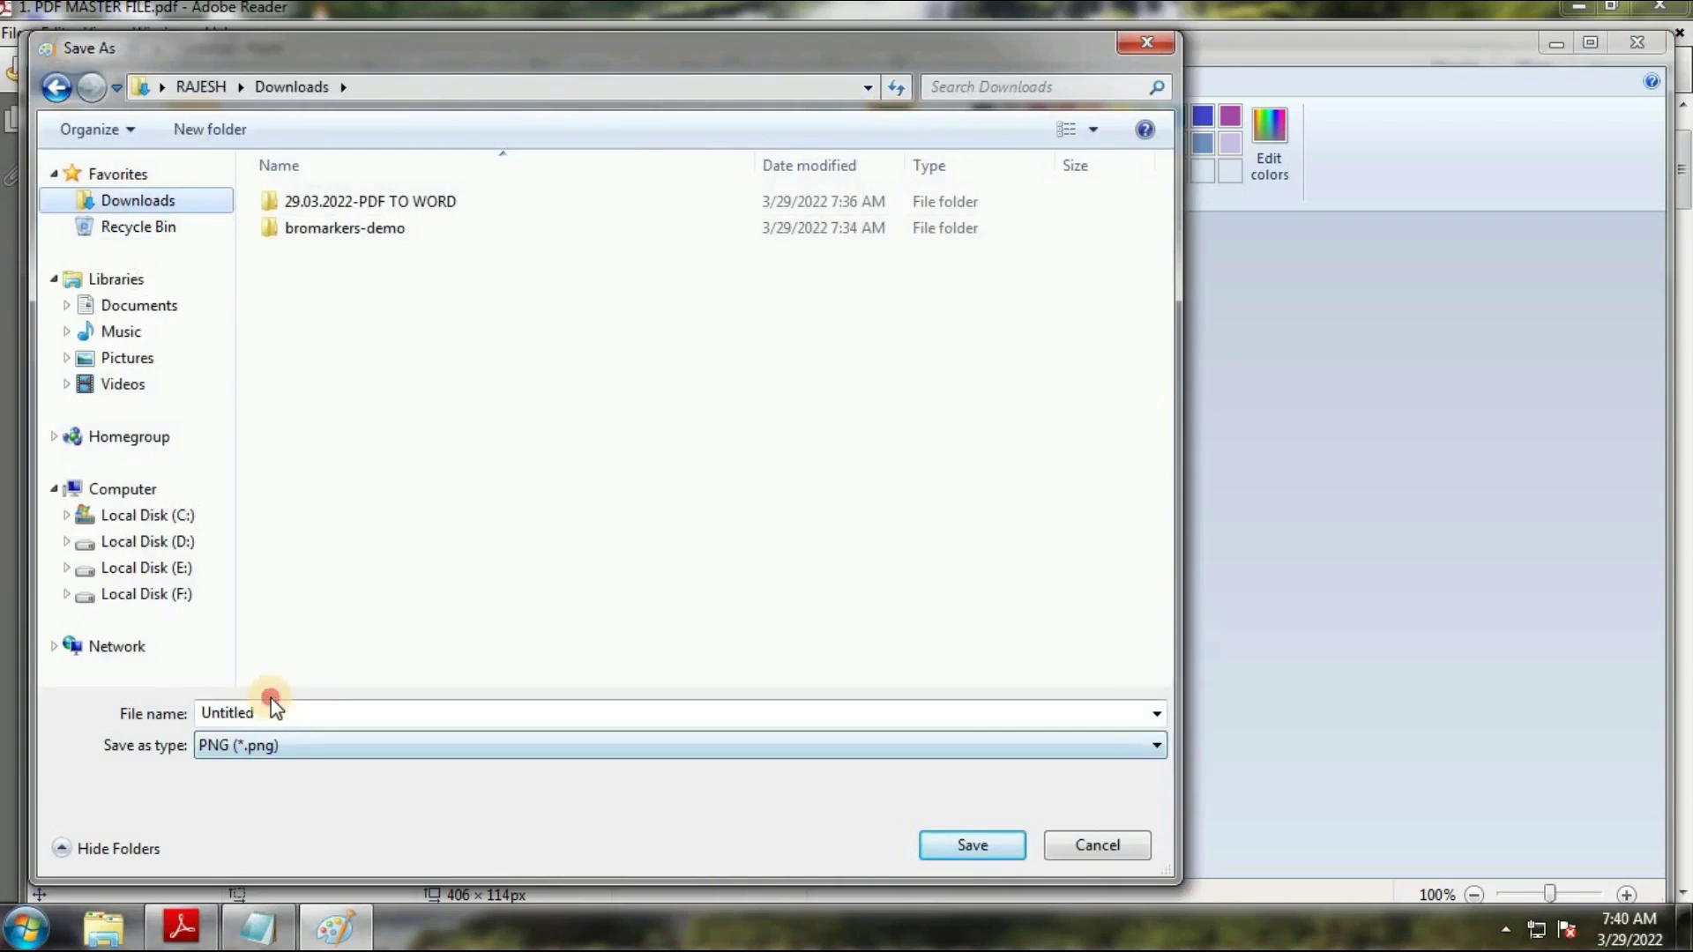
double_click(278, 712)
text(IMAGE)
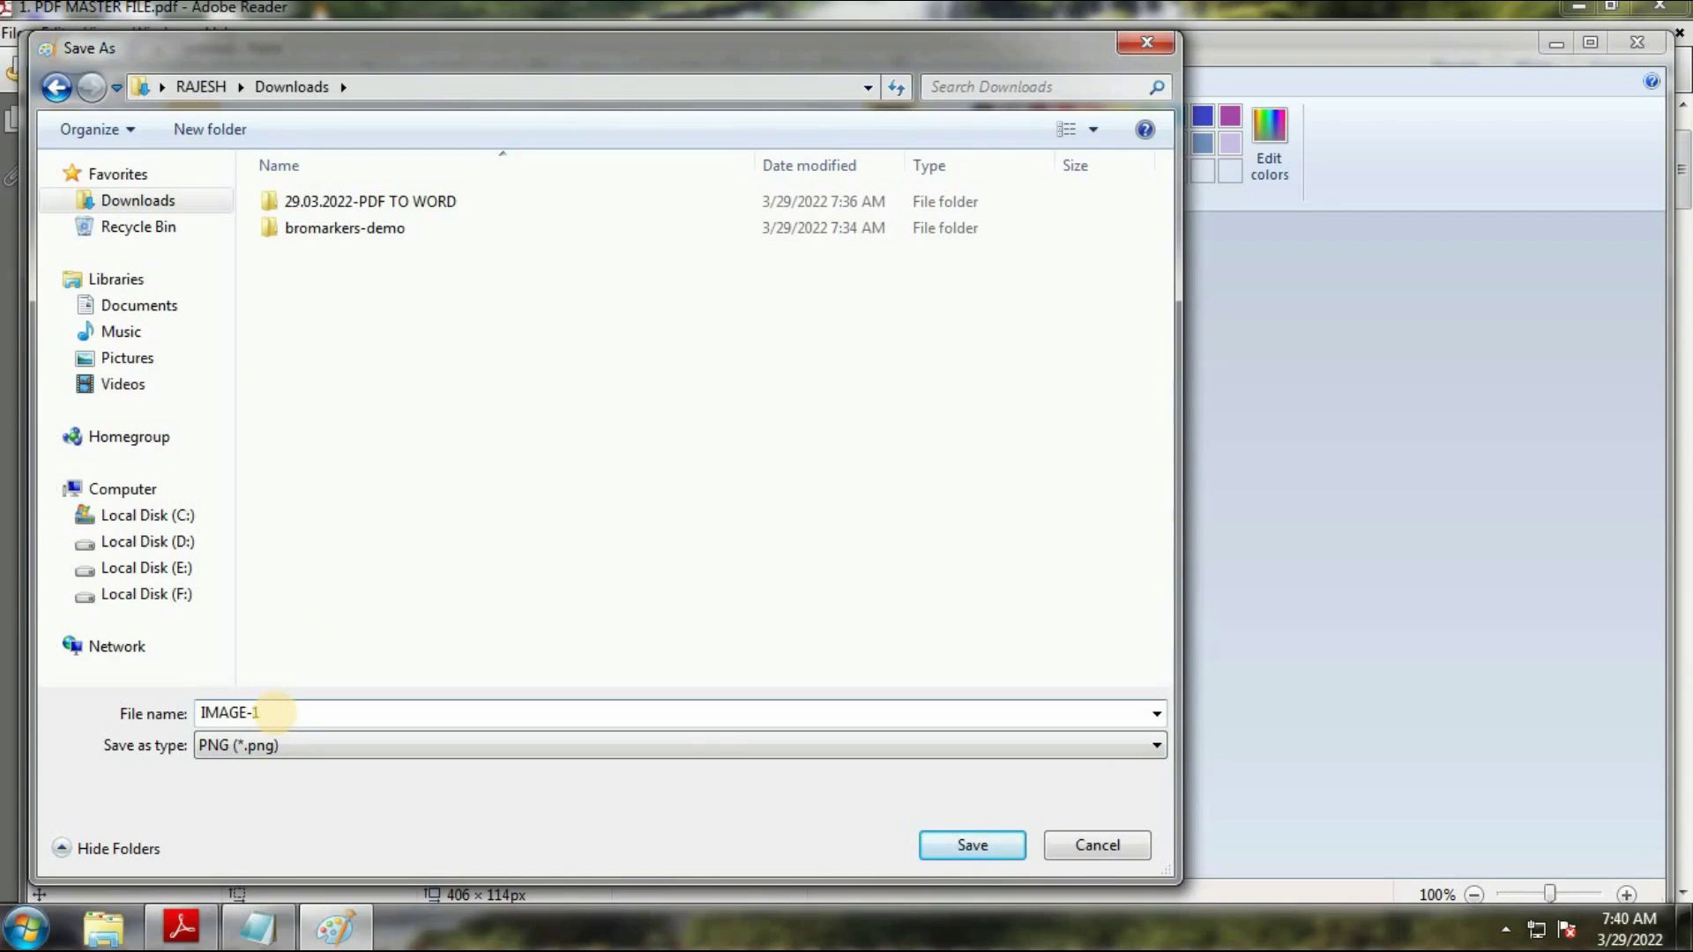
text(-1)
key(Return)
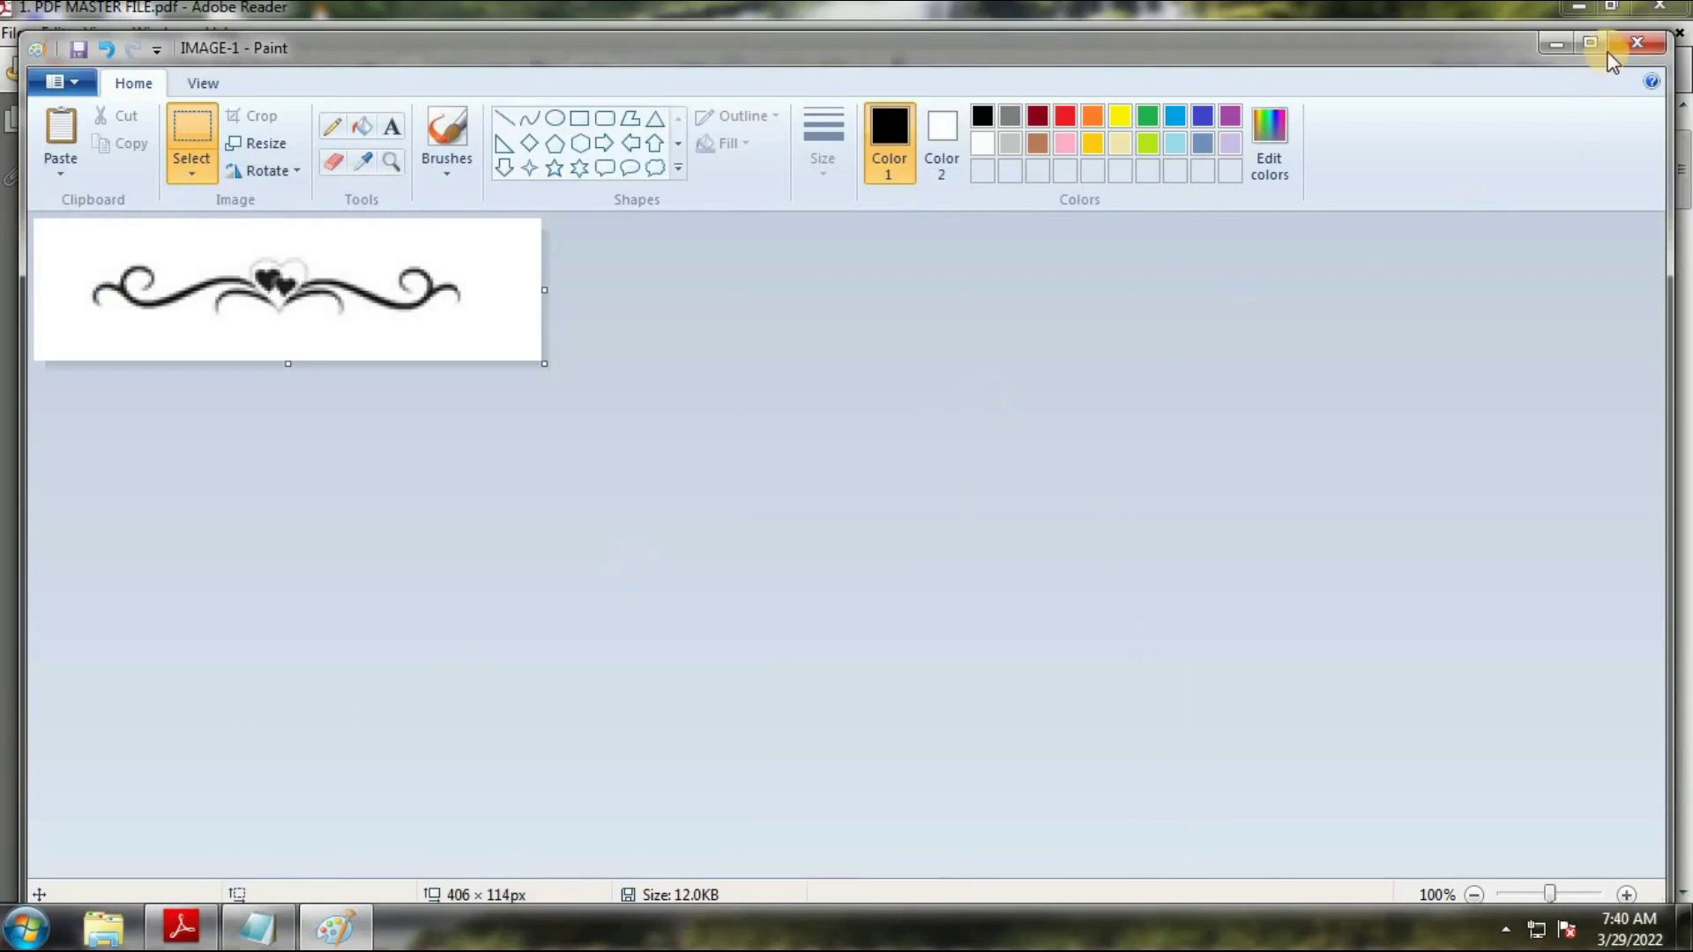
click(1634, 44)
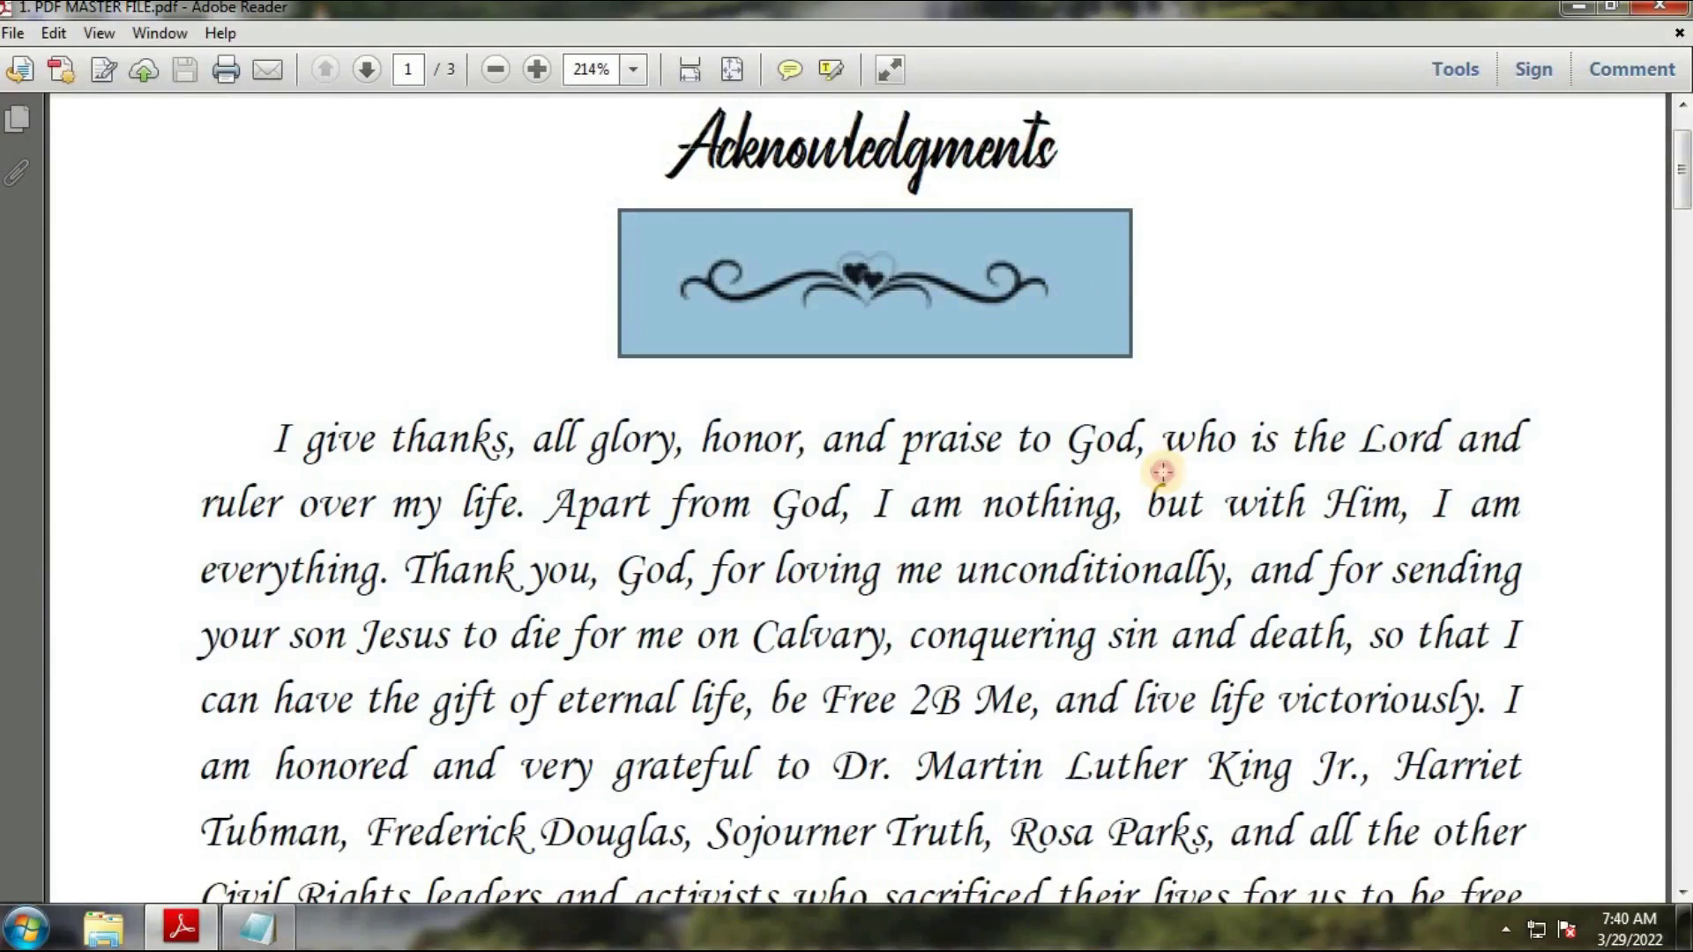
Take a snapshot of the heart ornament below the Chapter 1 Introduction heading on page 2 of the PDF
click(1084, 494)
scroll(1085, 494, down, 2)
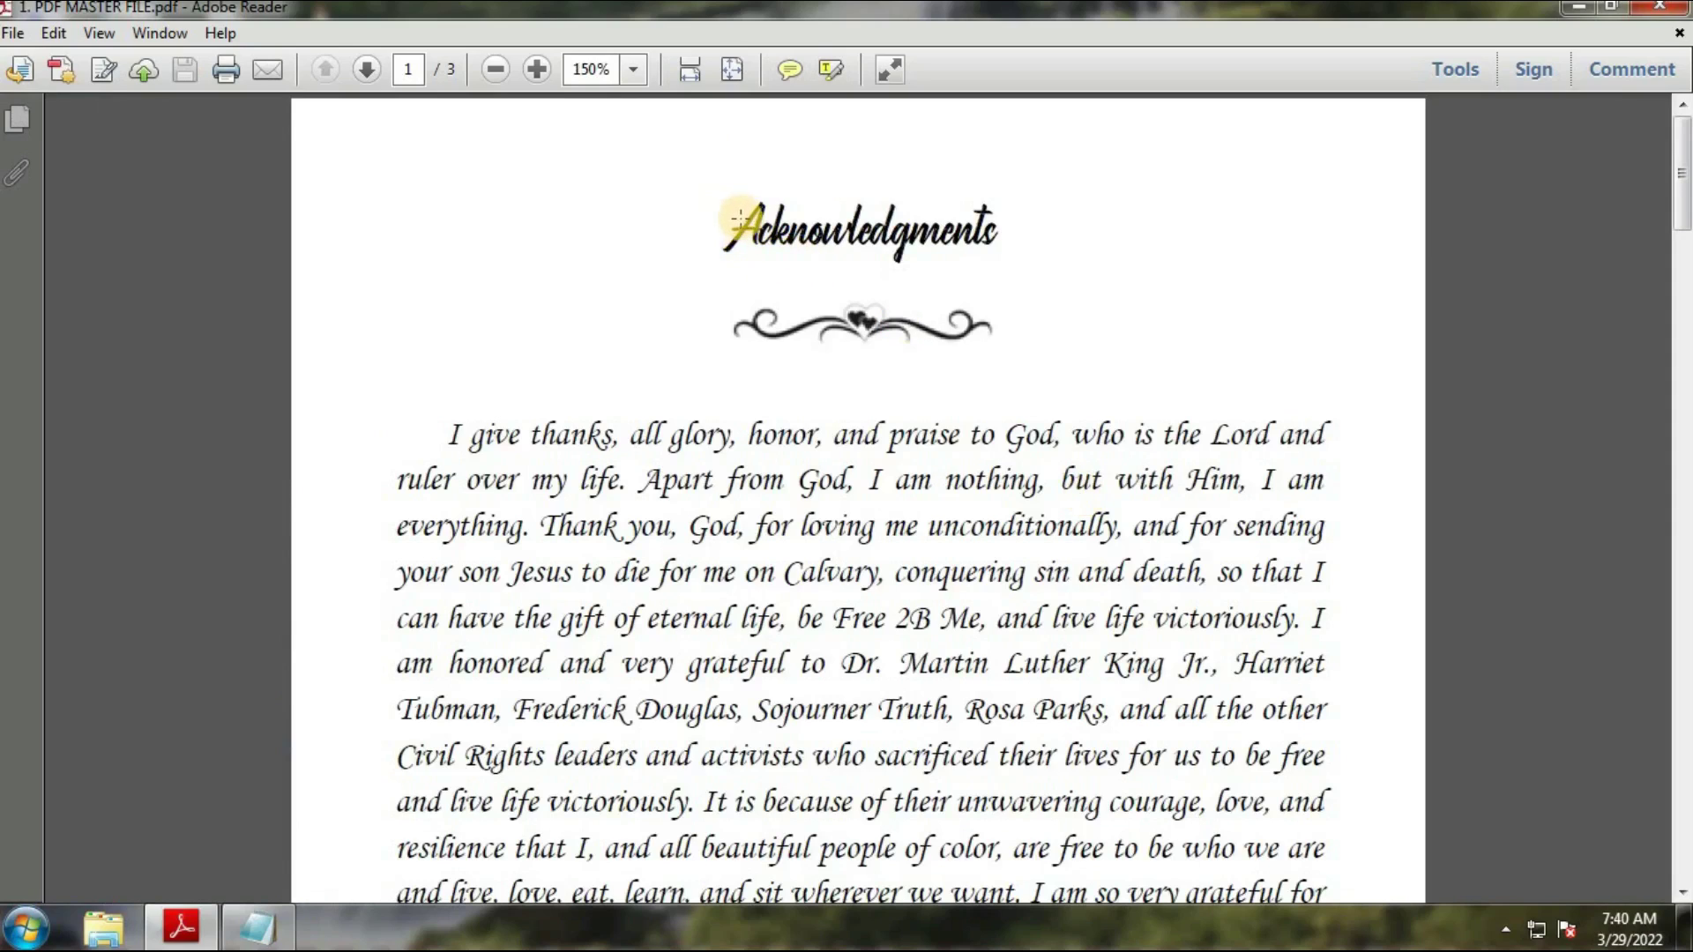
click(53, 36)
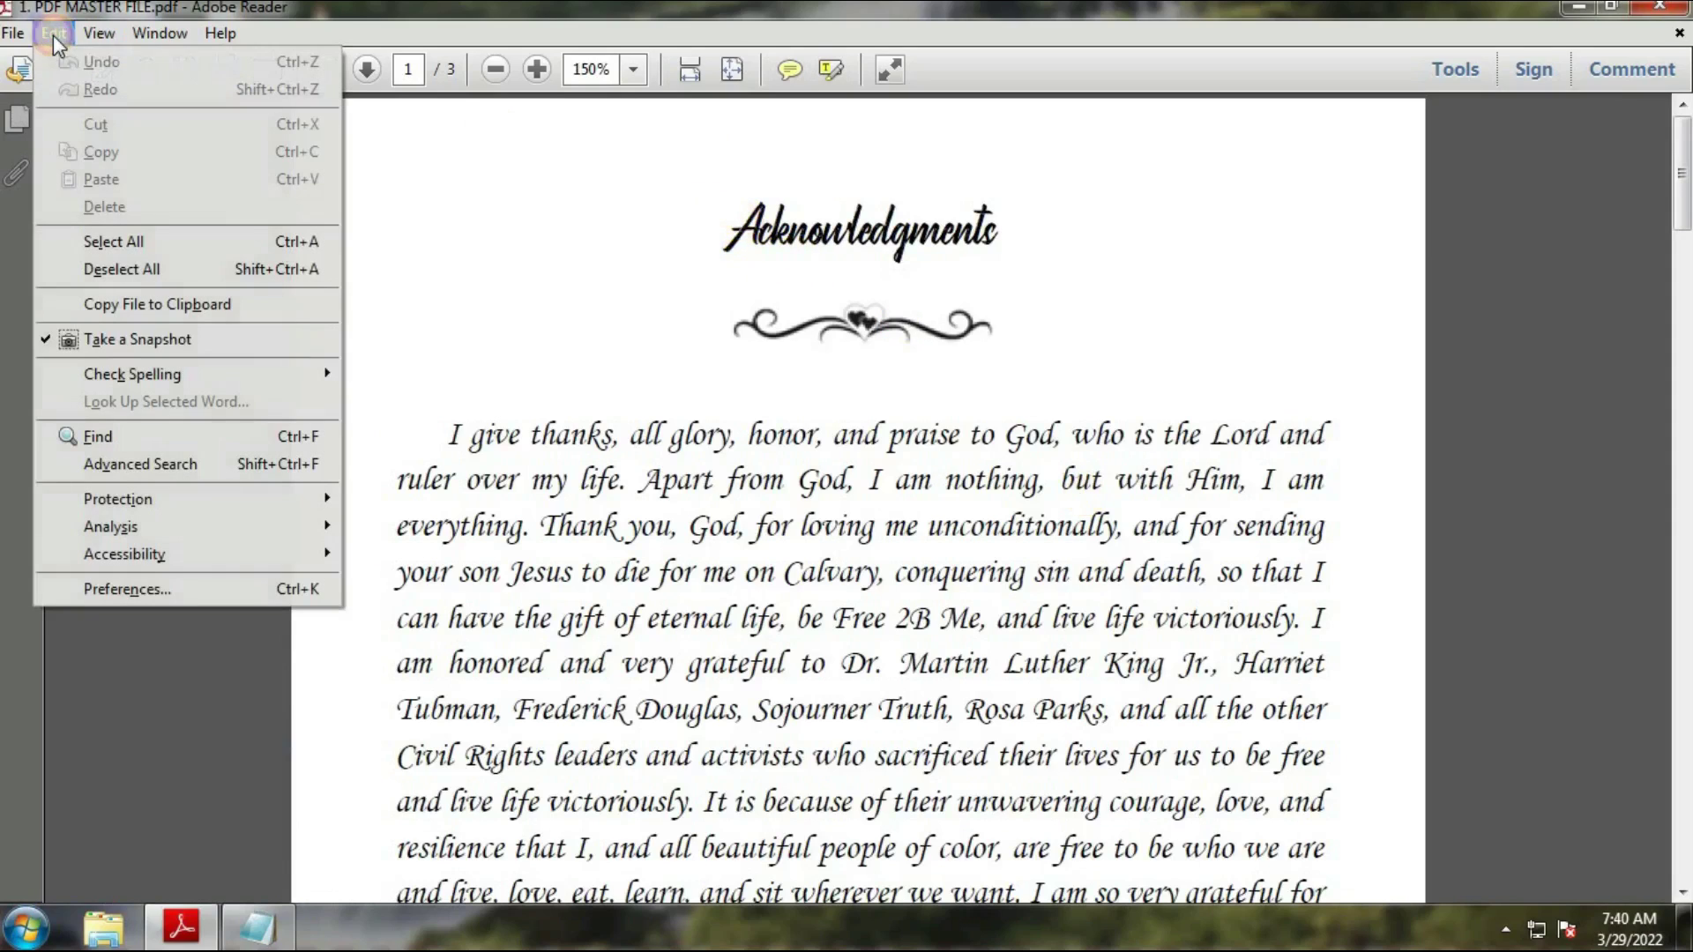
click(762, 770)
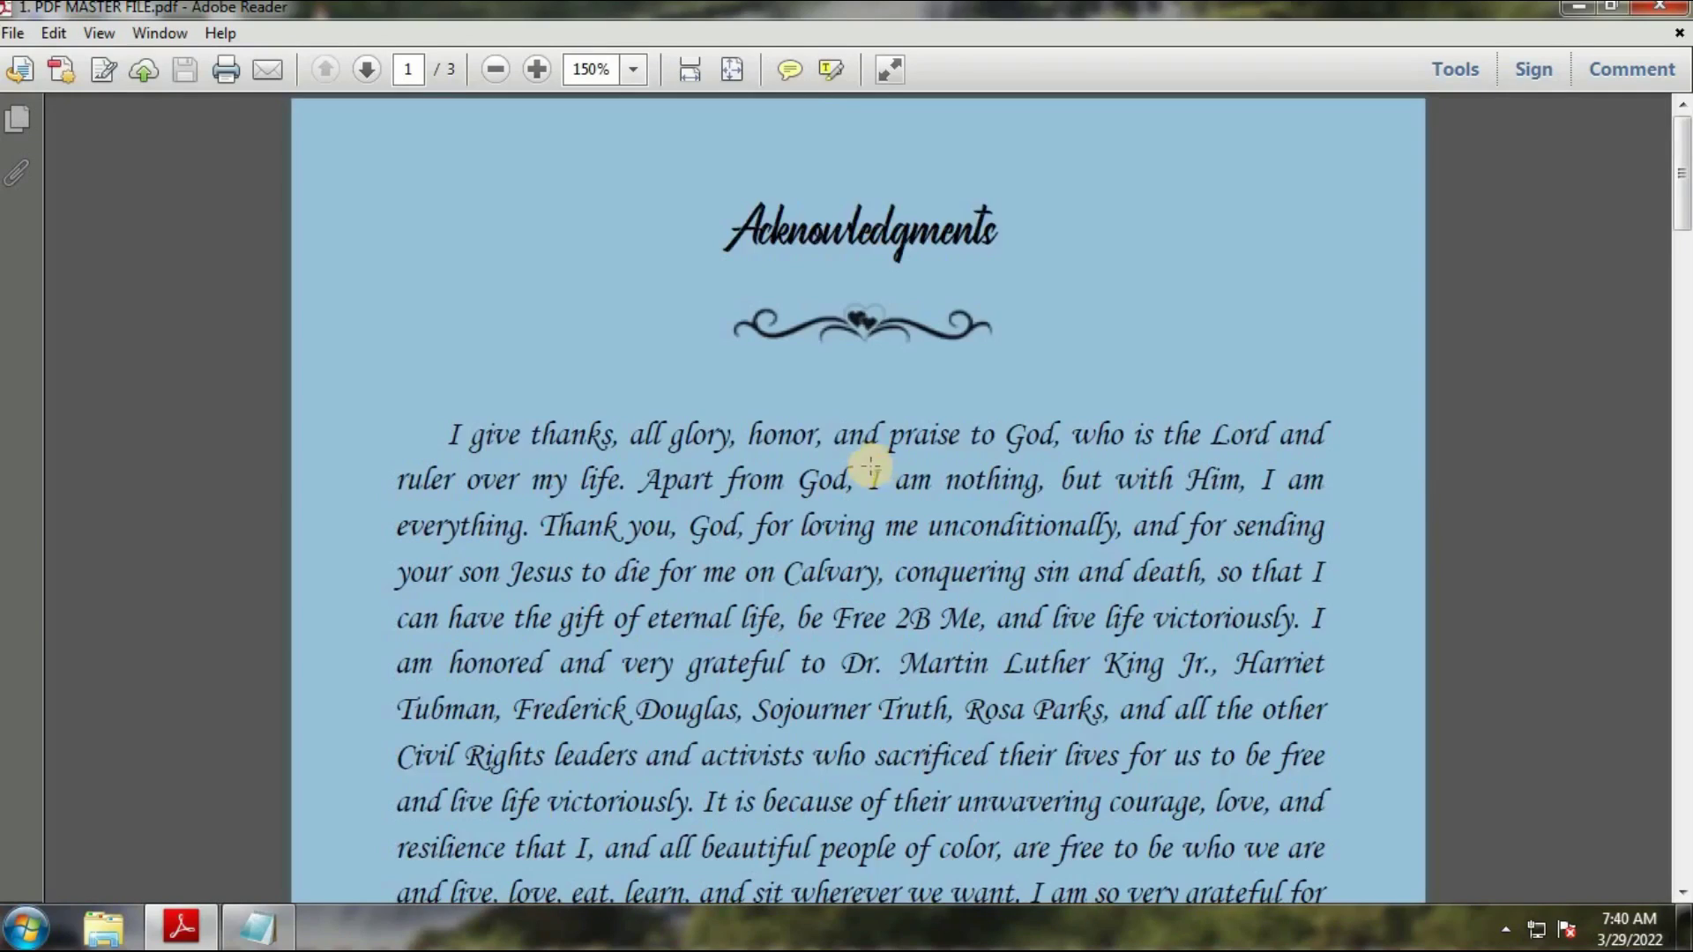
scroll(895, 578, down, 1)
scroll(895, 586, down, 20)
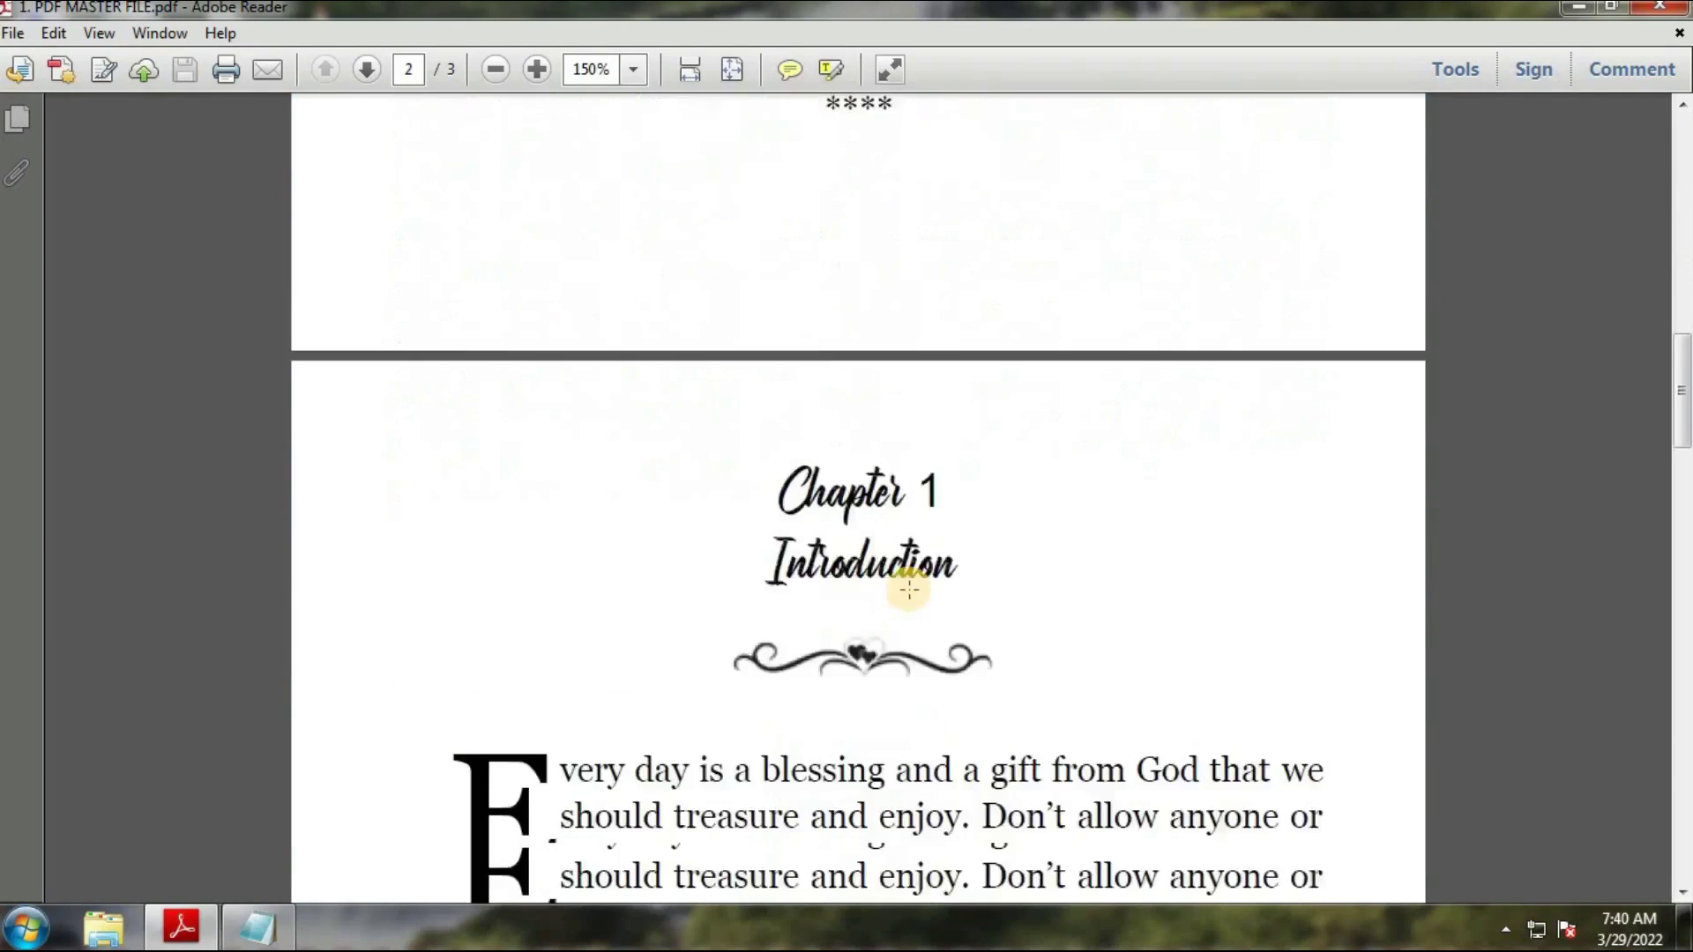
scroll(1140, 559, down, 3)
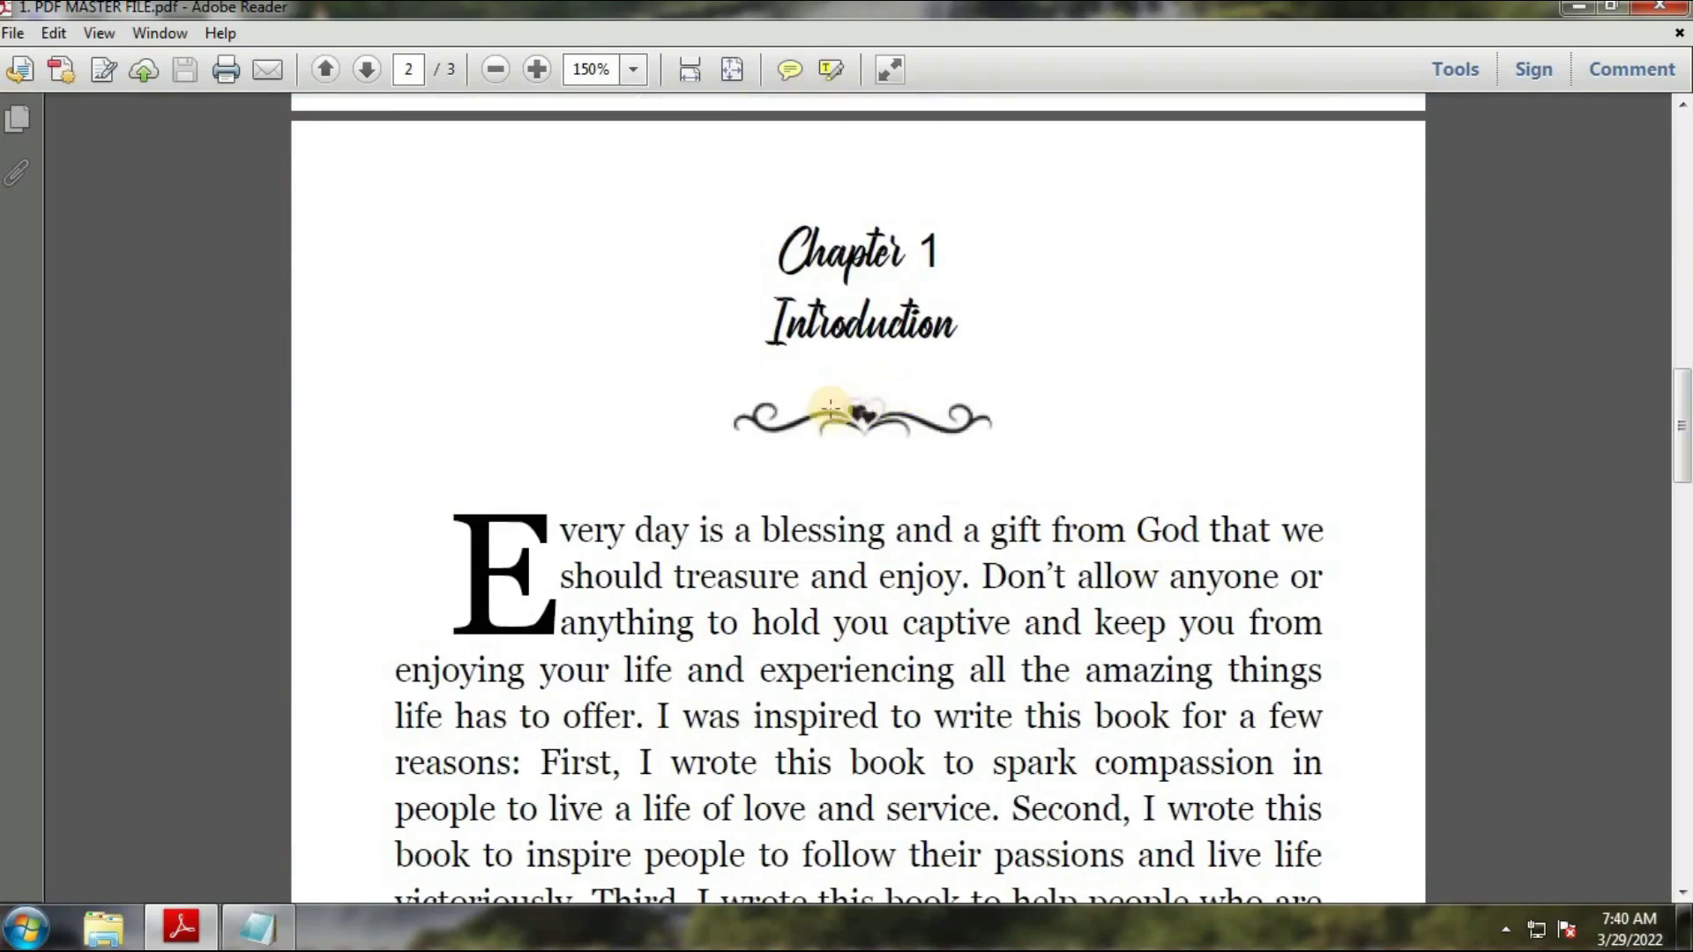
click(696, 377)
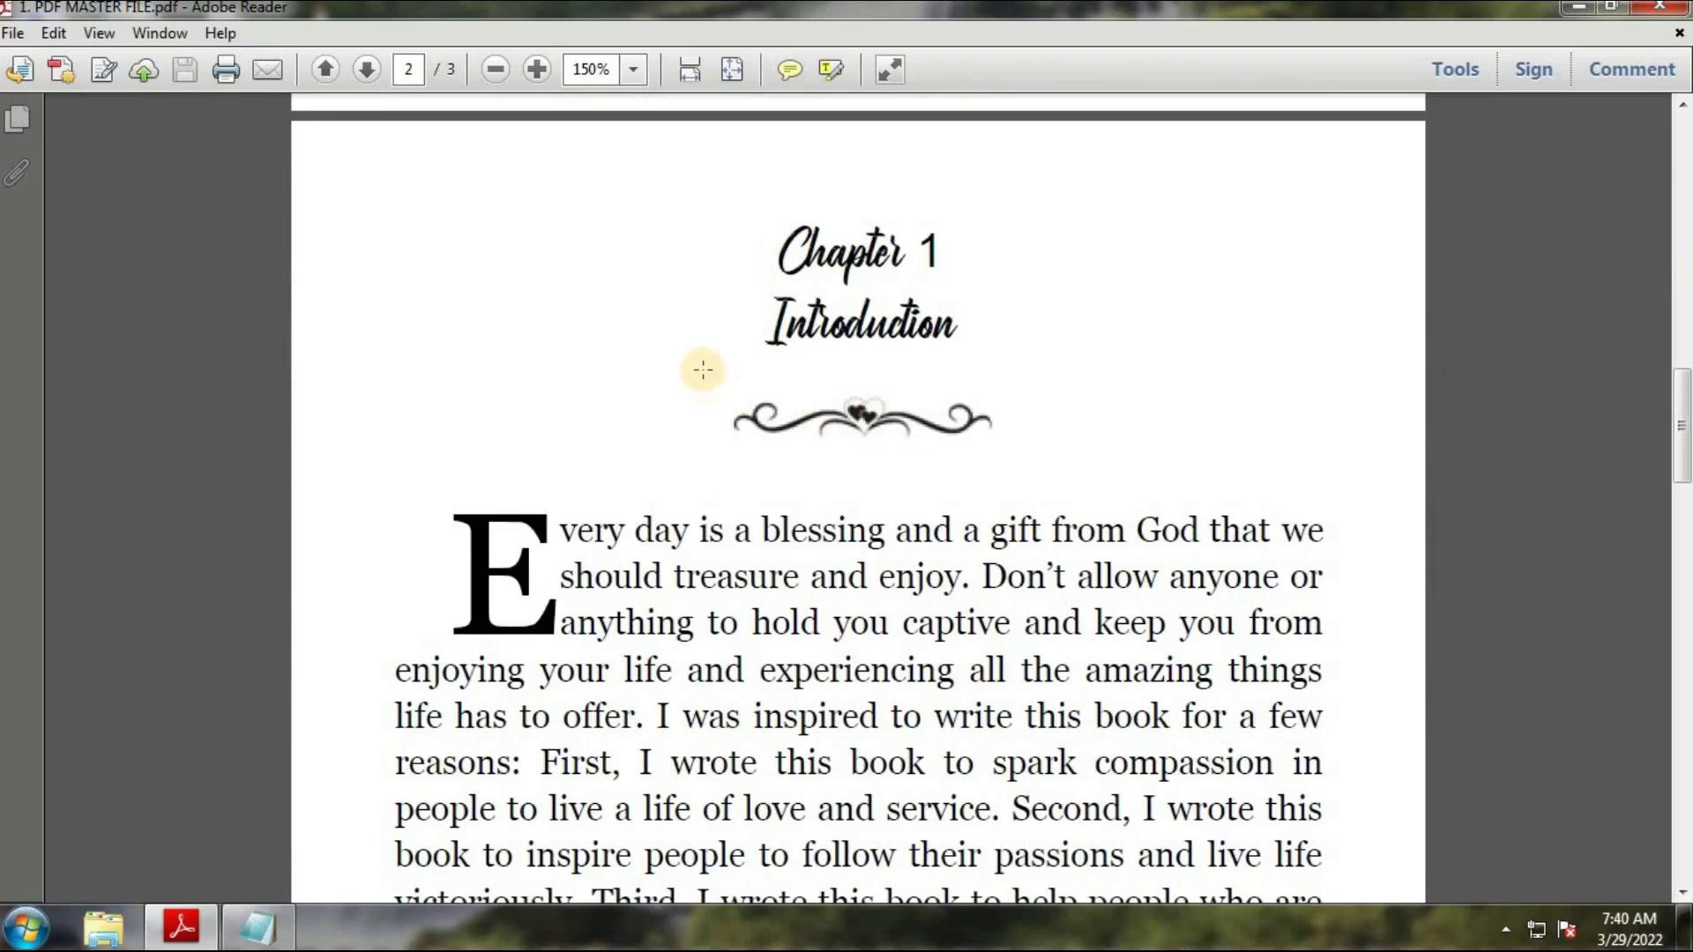
drag(840, 457, 1044, 466)
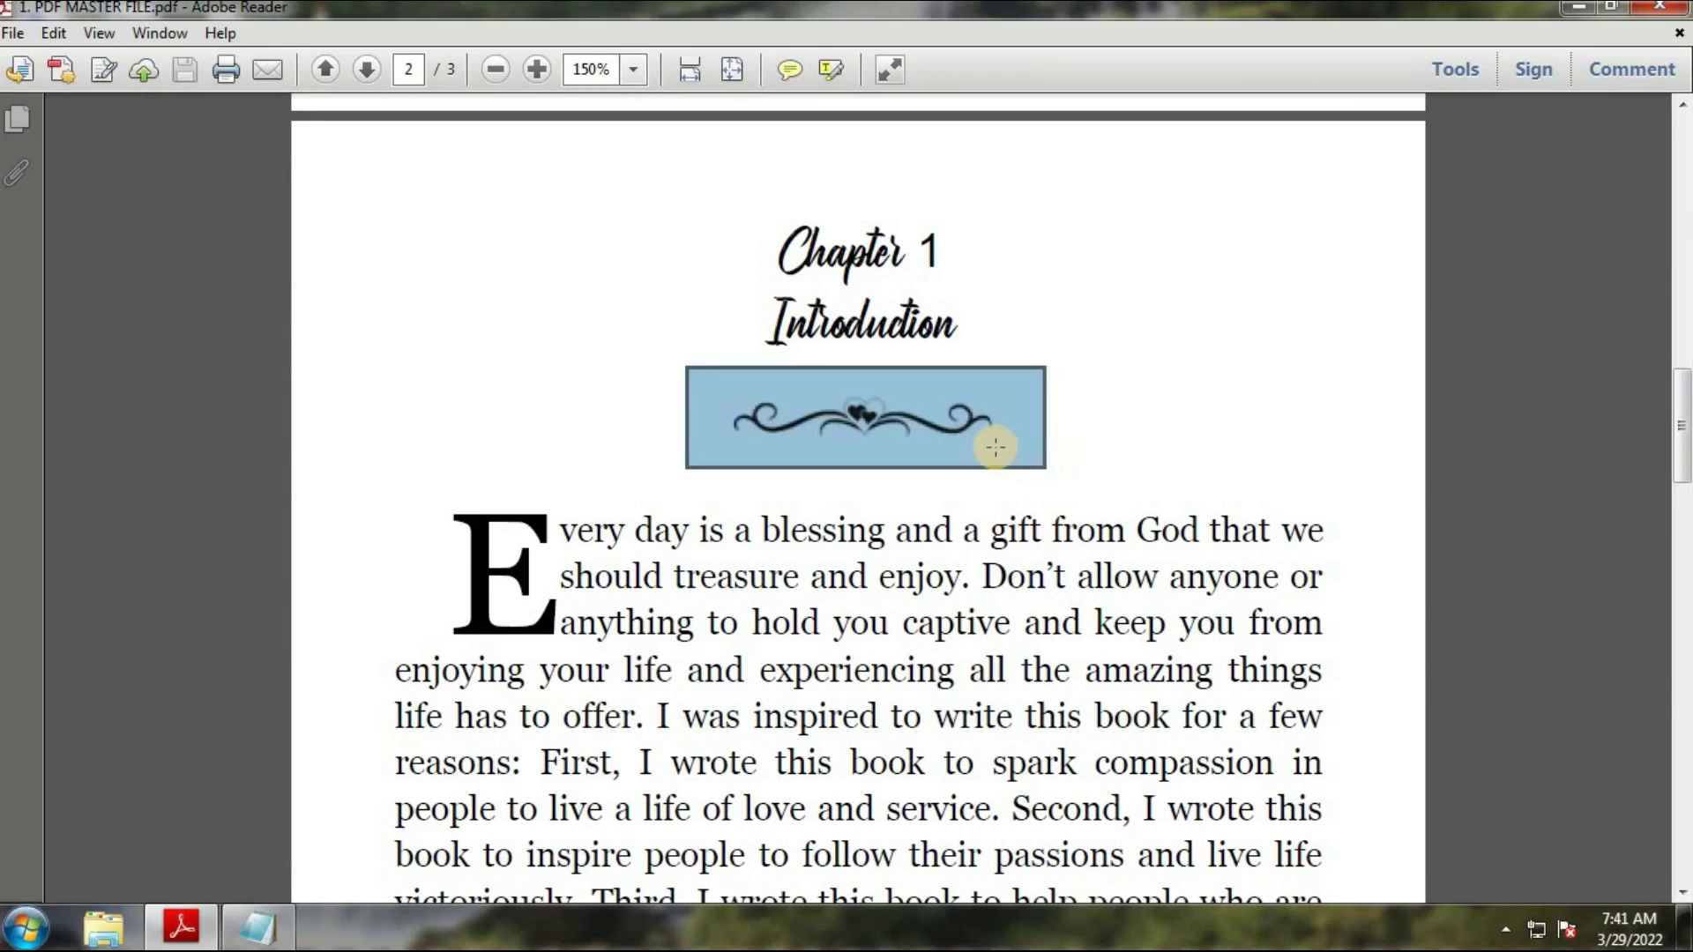
Switch to Paint and paste the Chapter 1 ornament snapshot into a new image
click(26, 927)
click(73, 101)
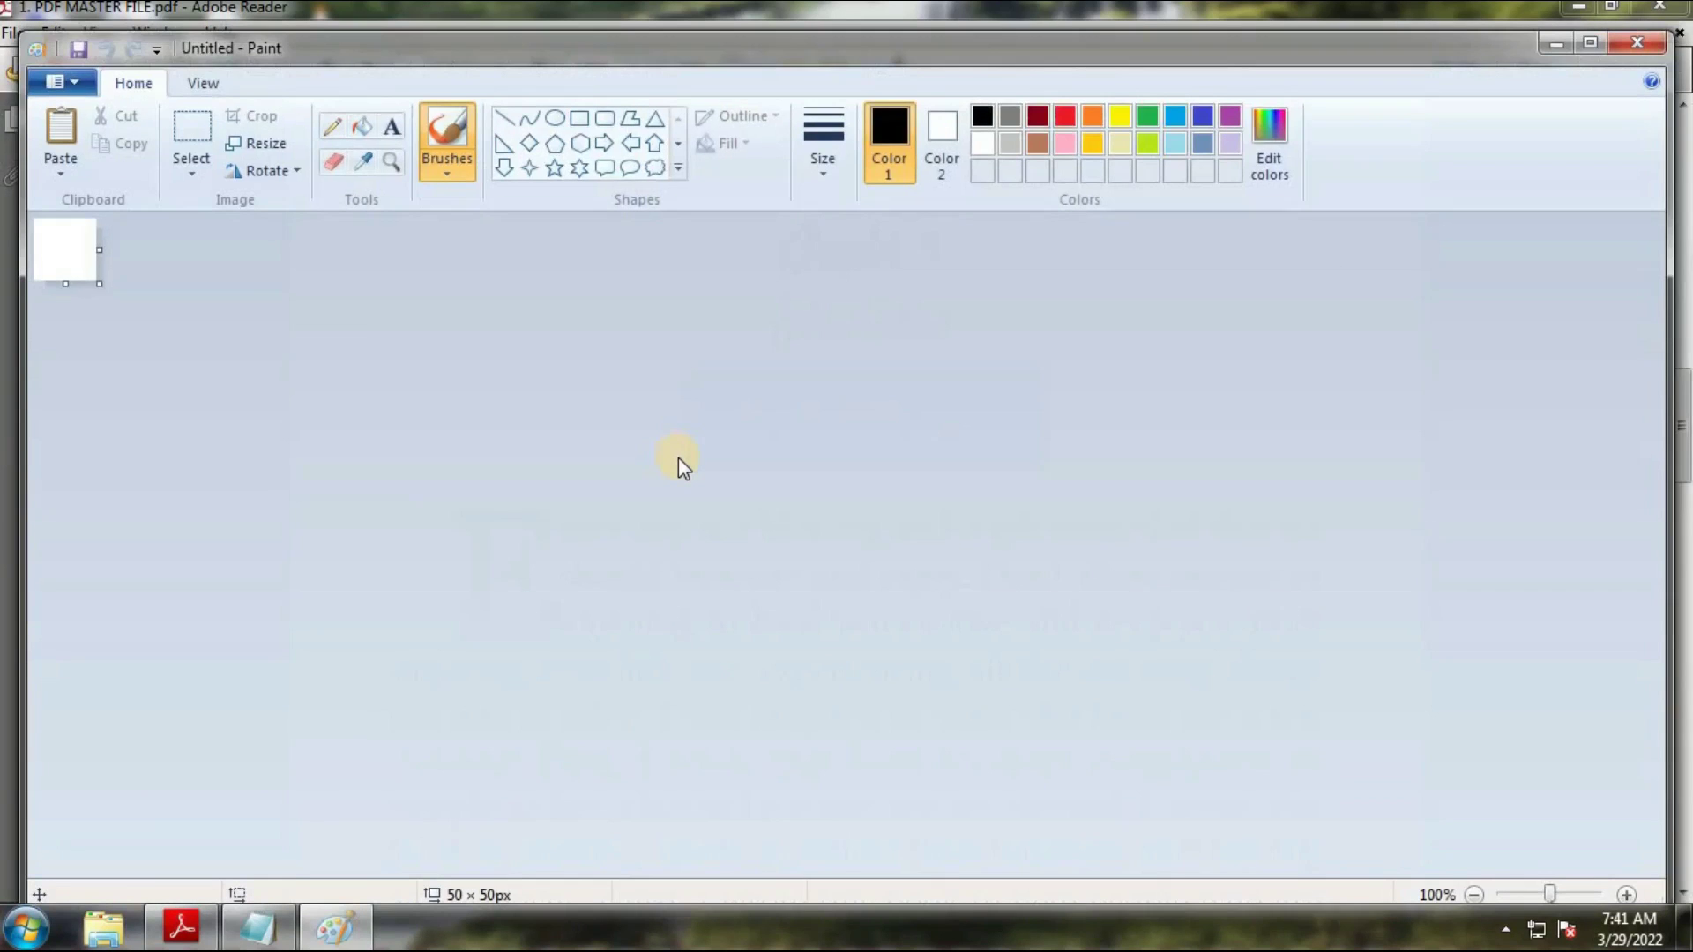
key(ctrl+v)
Save the Chapter 1 ornament as the PNG file IMAGE-2 in Downloads and close Paint
click(79, 49)
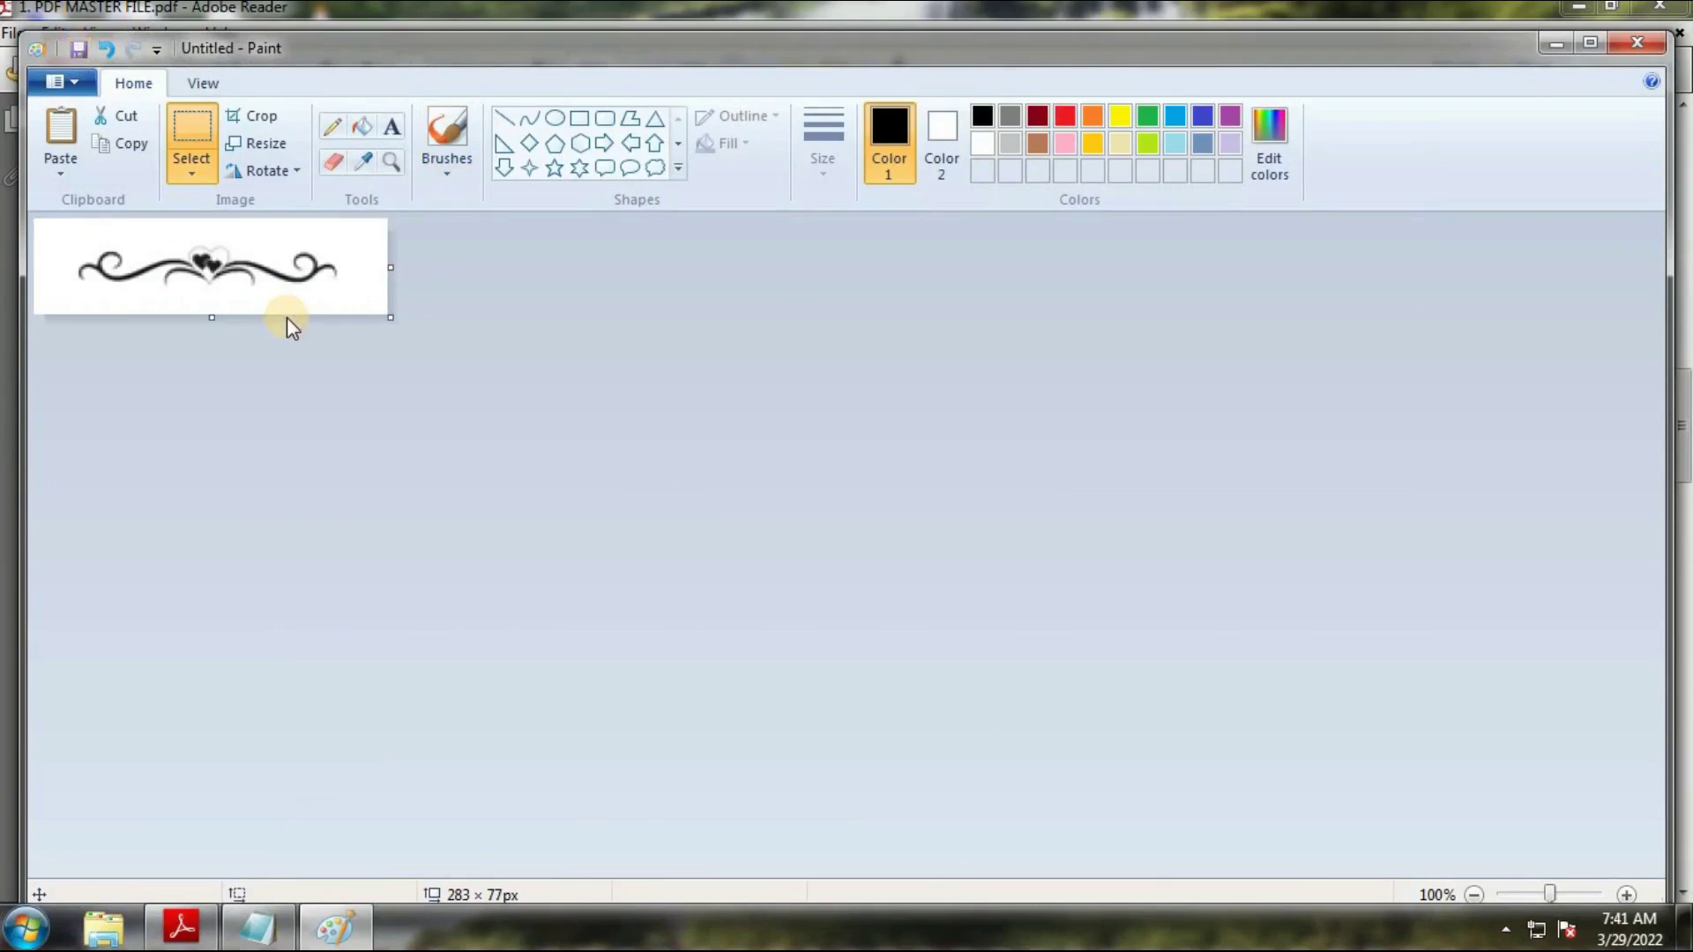
click(318, 255)
click(277, 713)
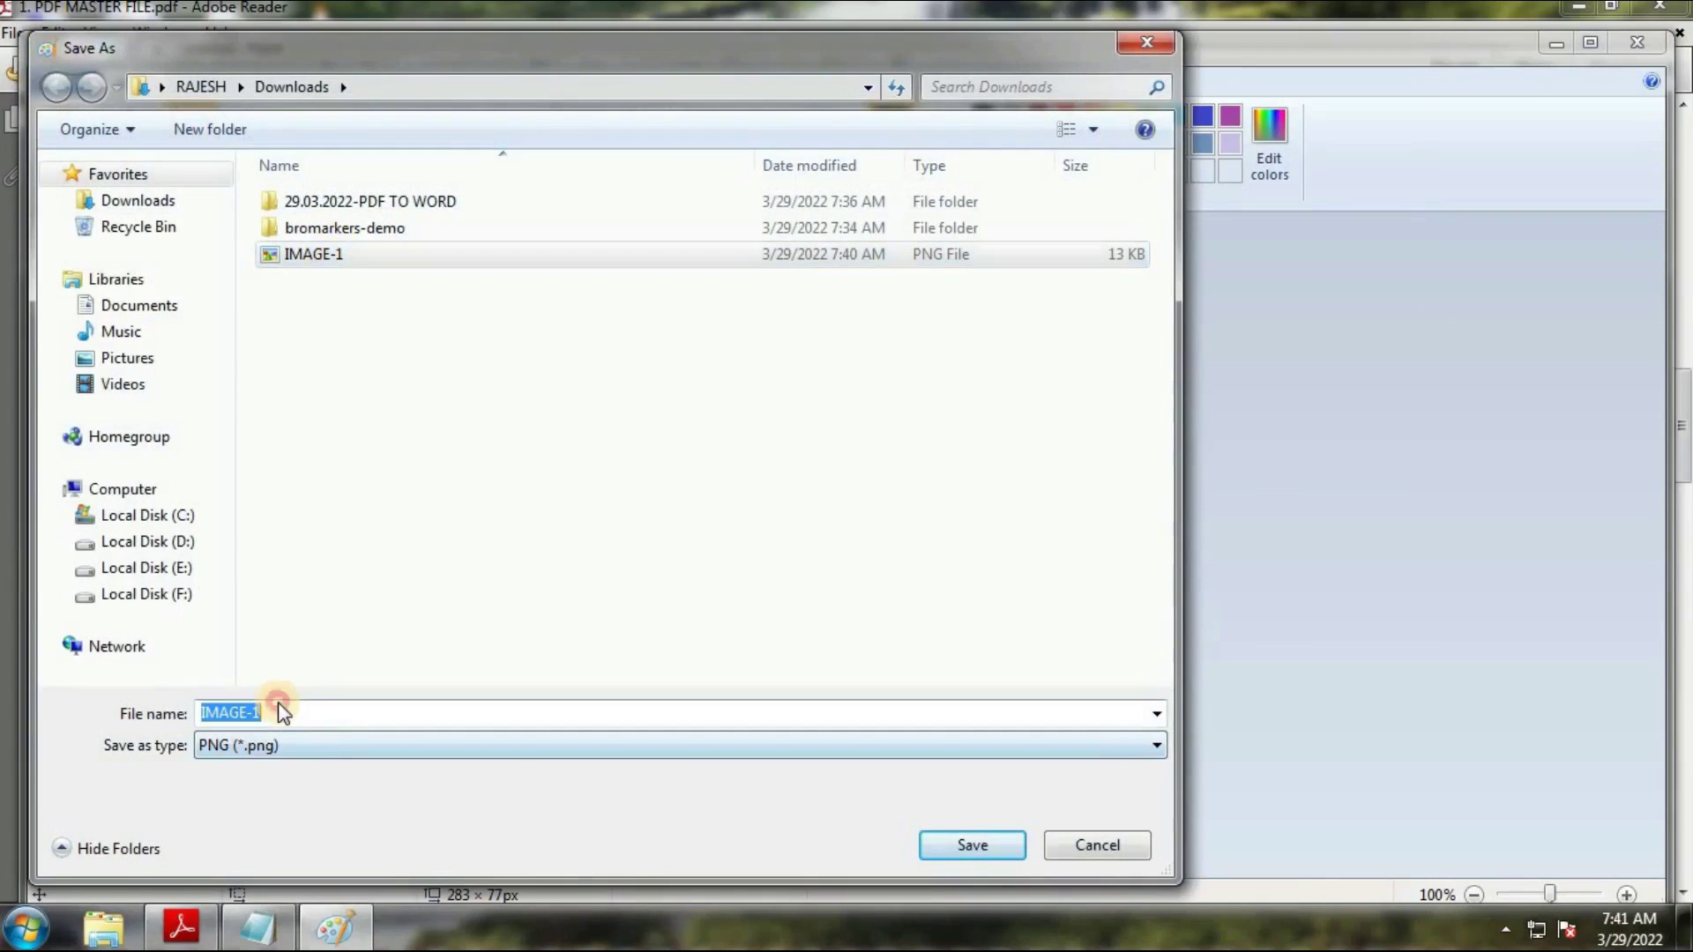
click(278, 720)
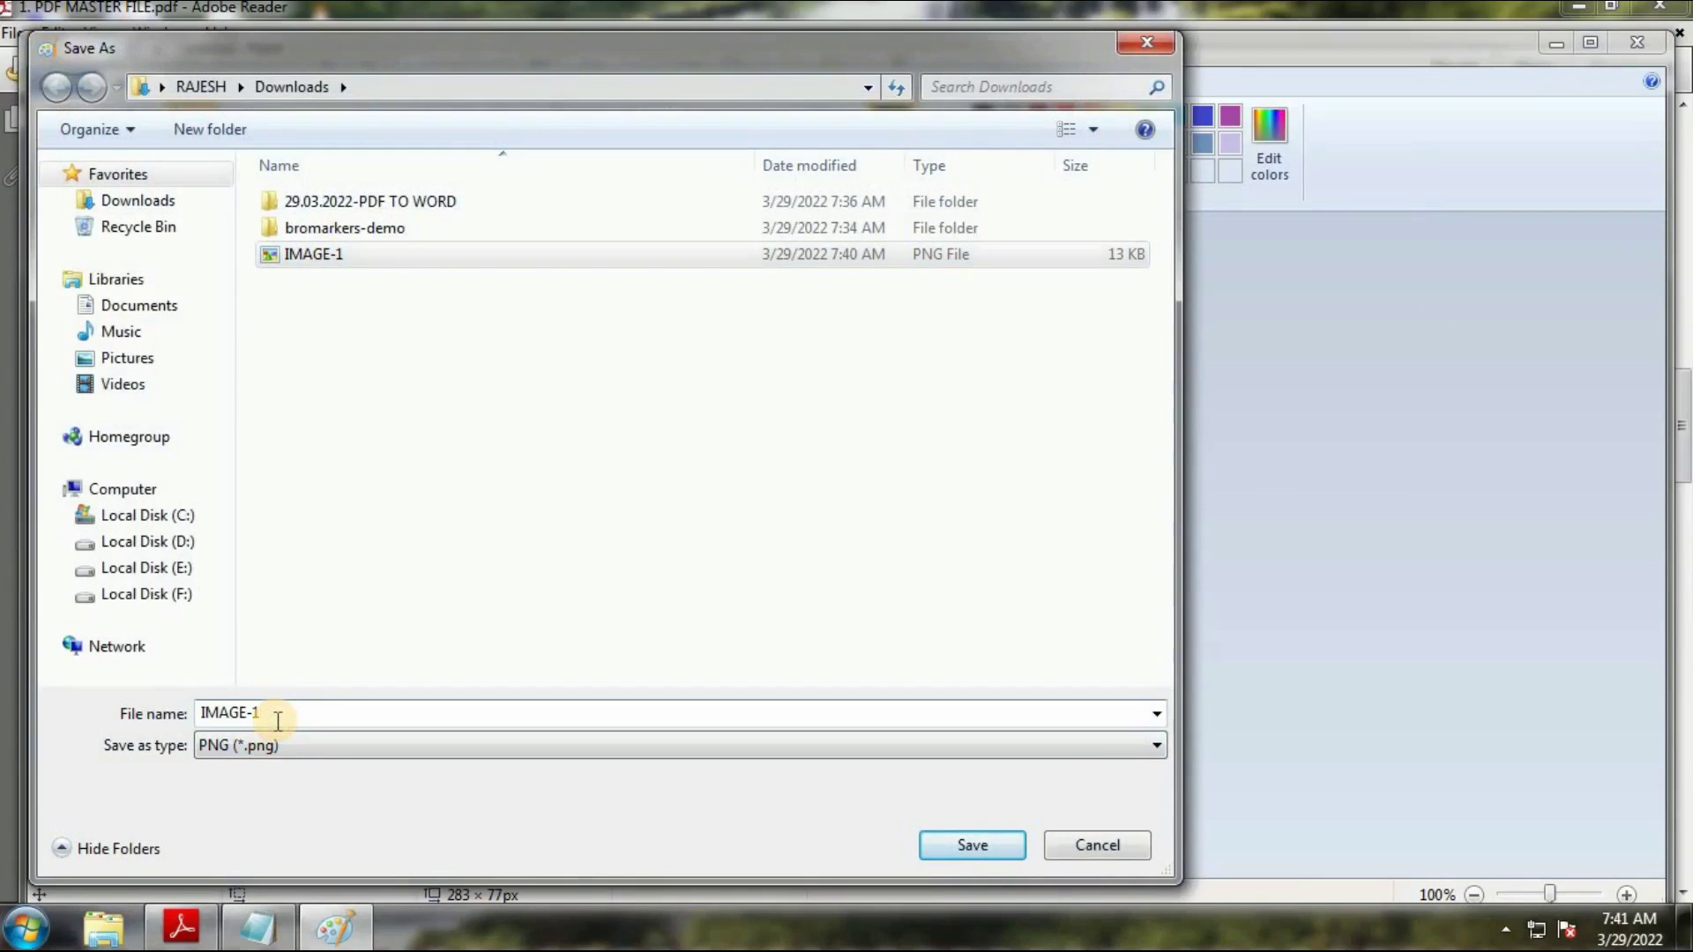
key(BackSpace)
text(2)
key(Return)
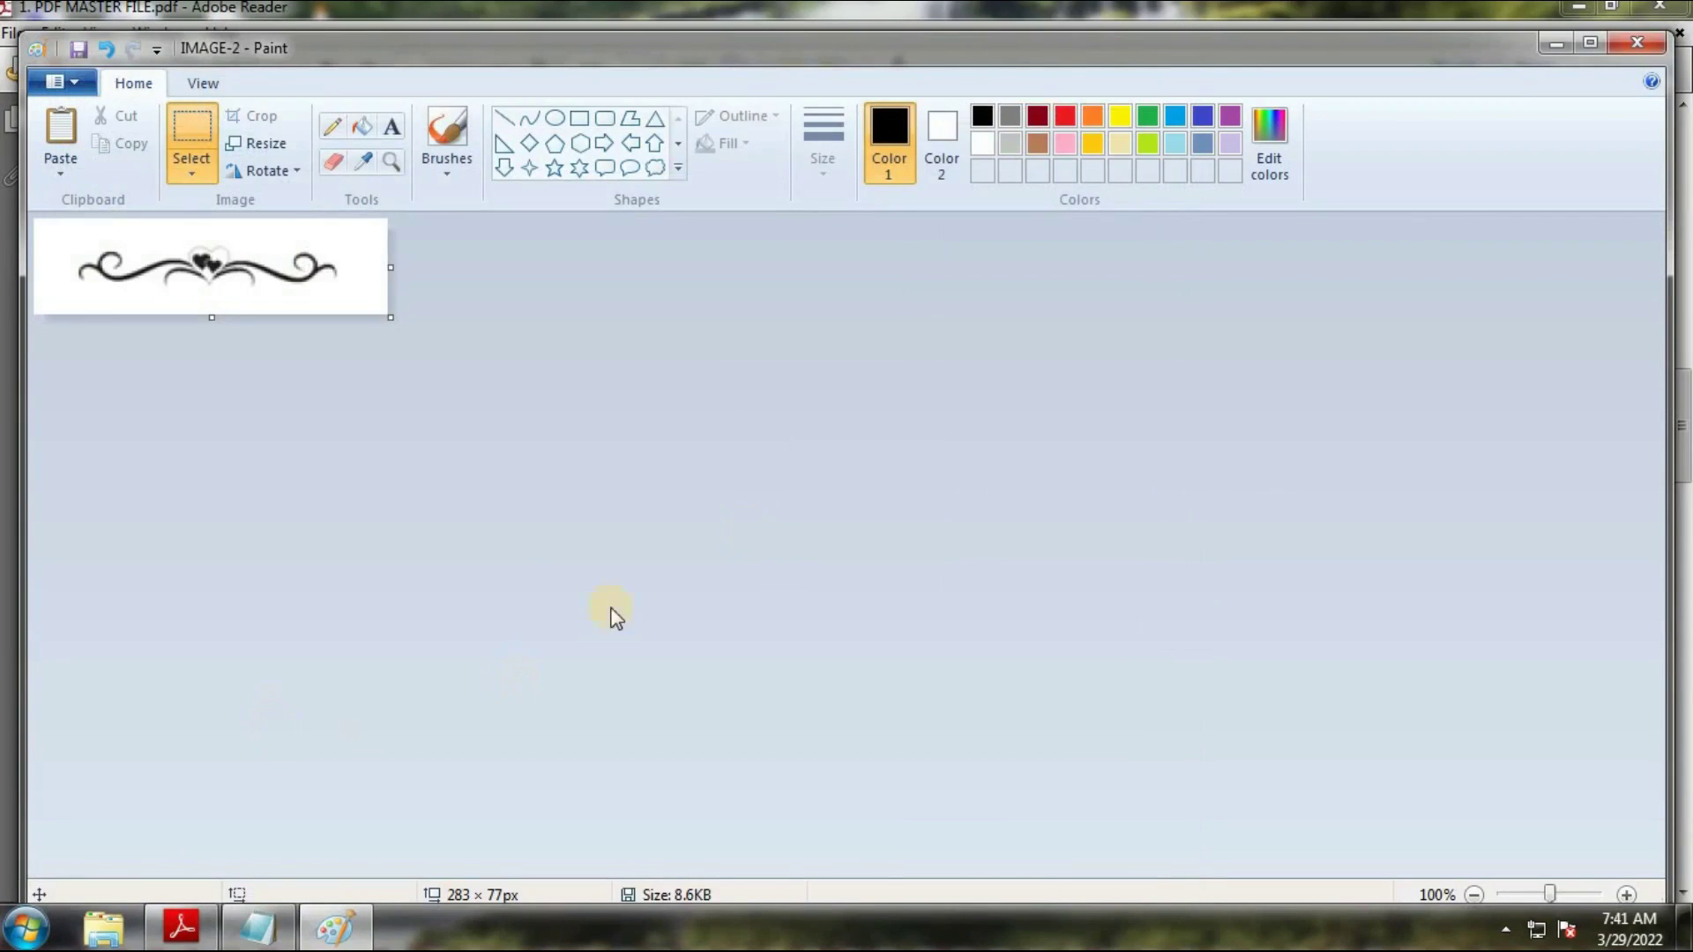
click(1638, 42)
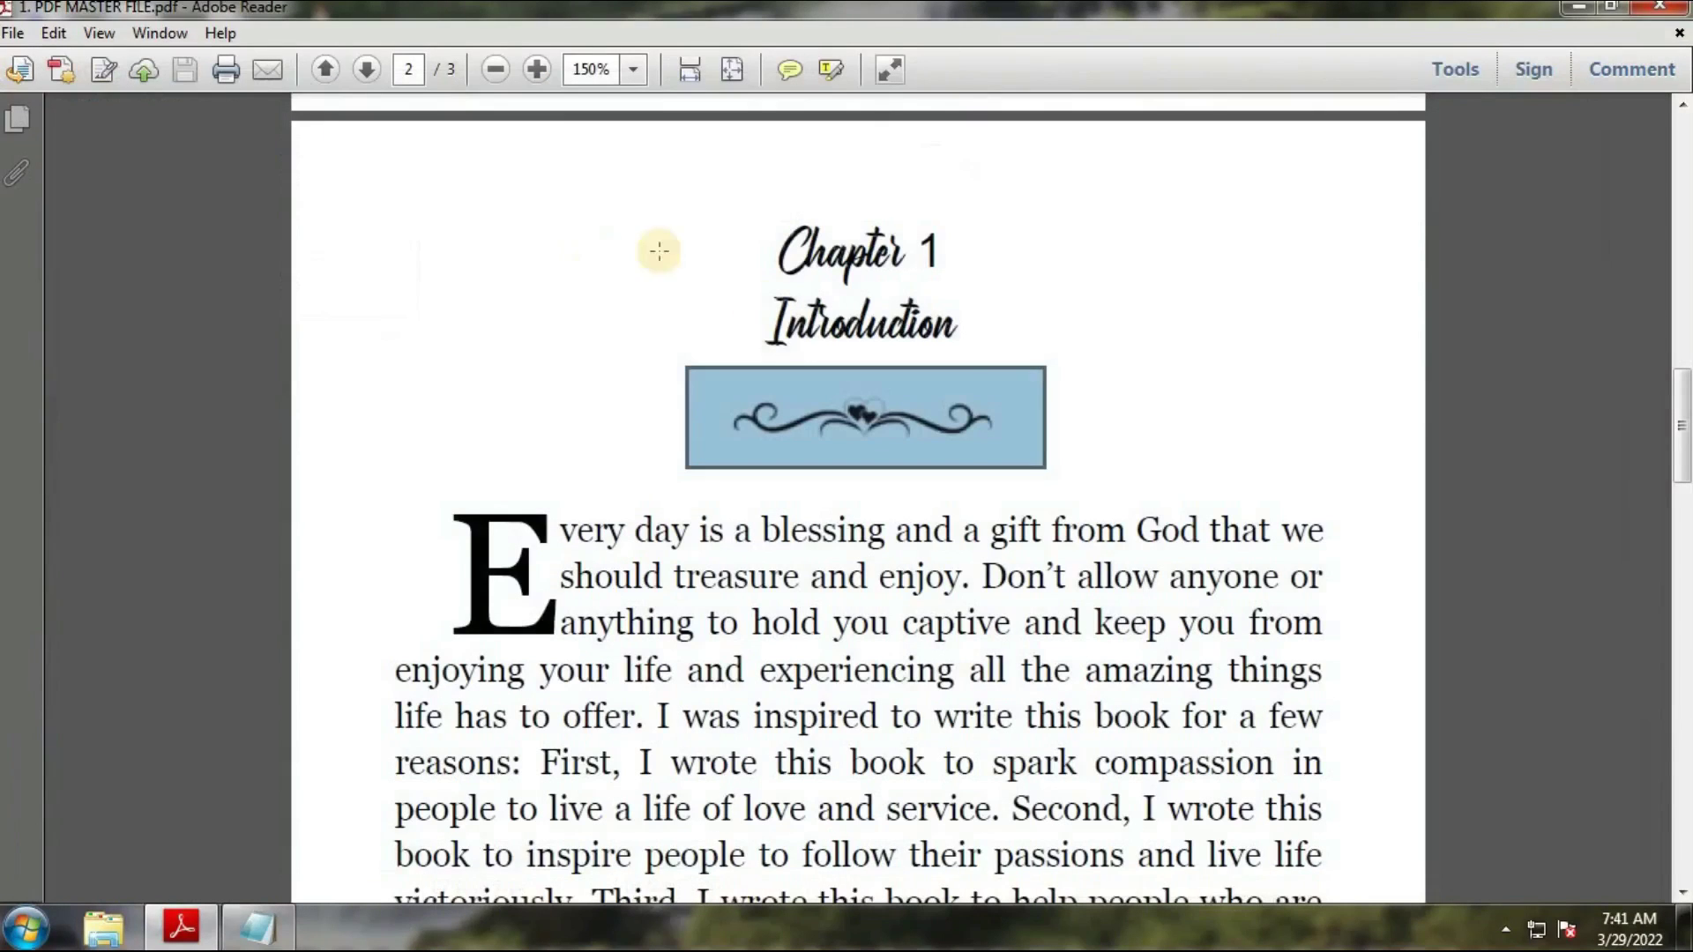
click(1196, 482)
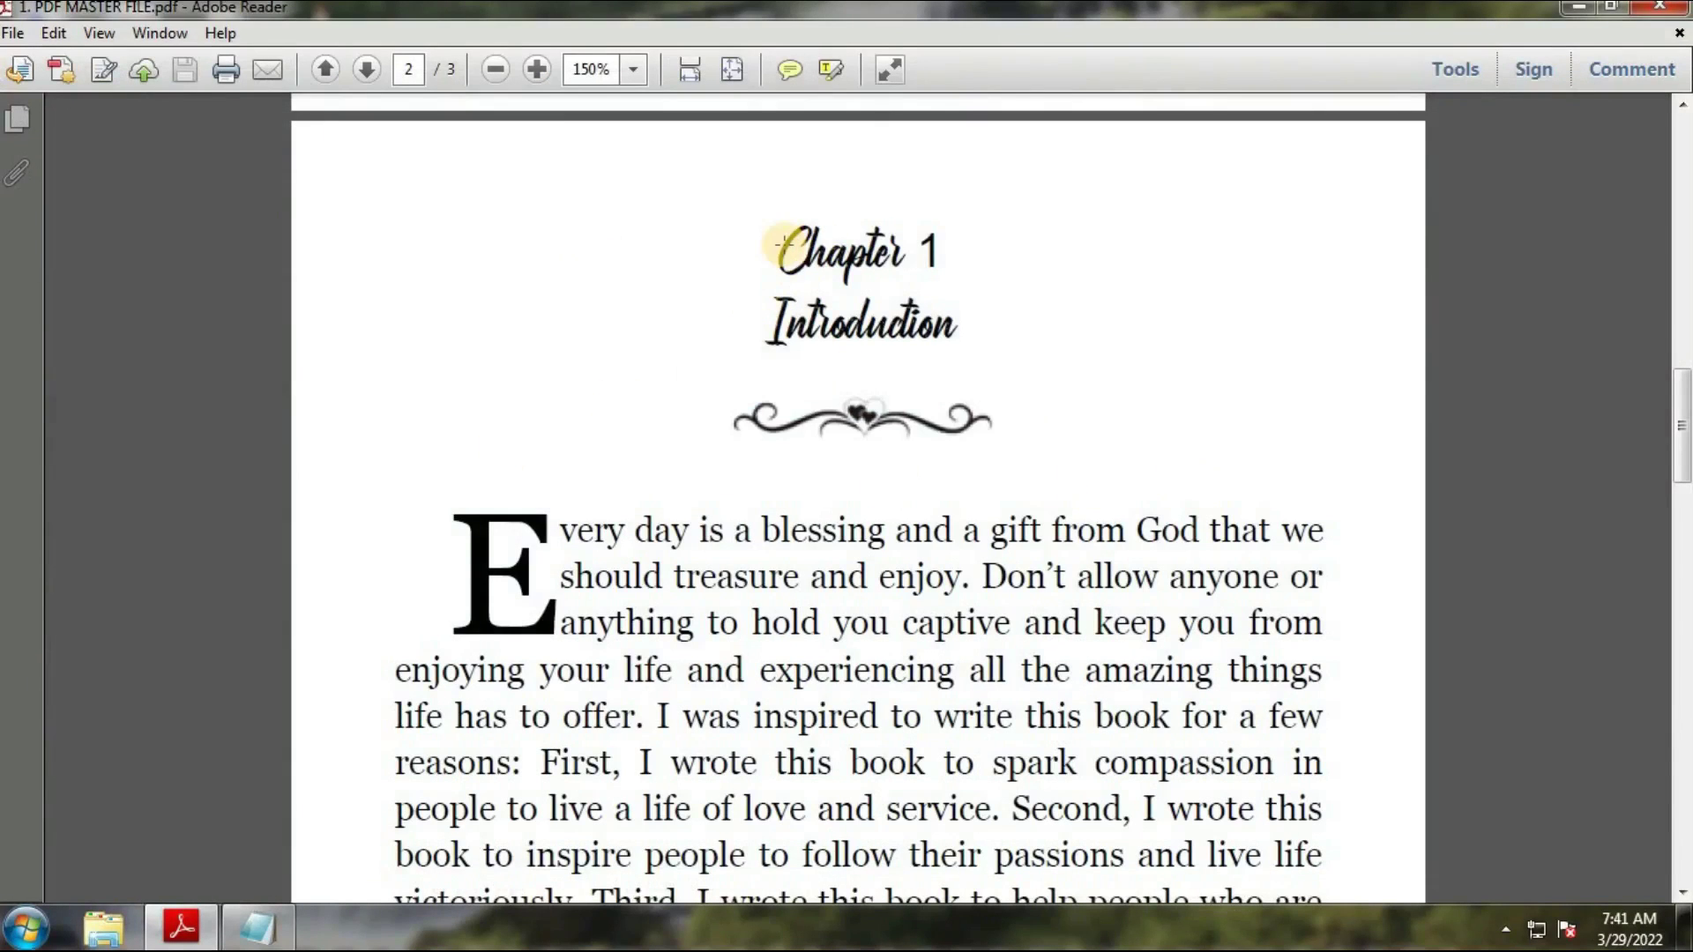
drag(782, 240, 967, 257)
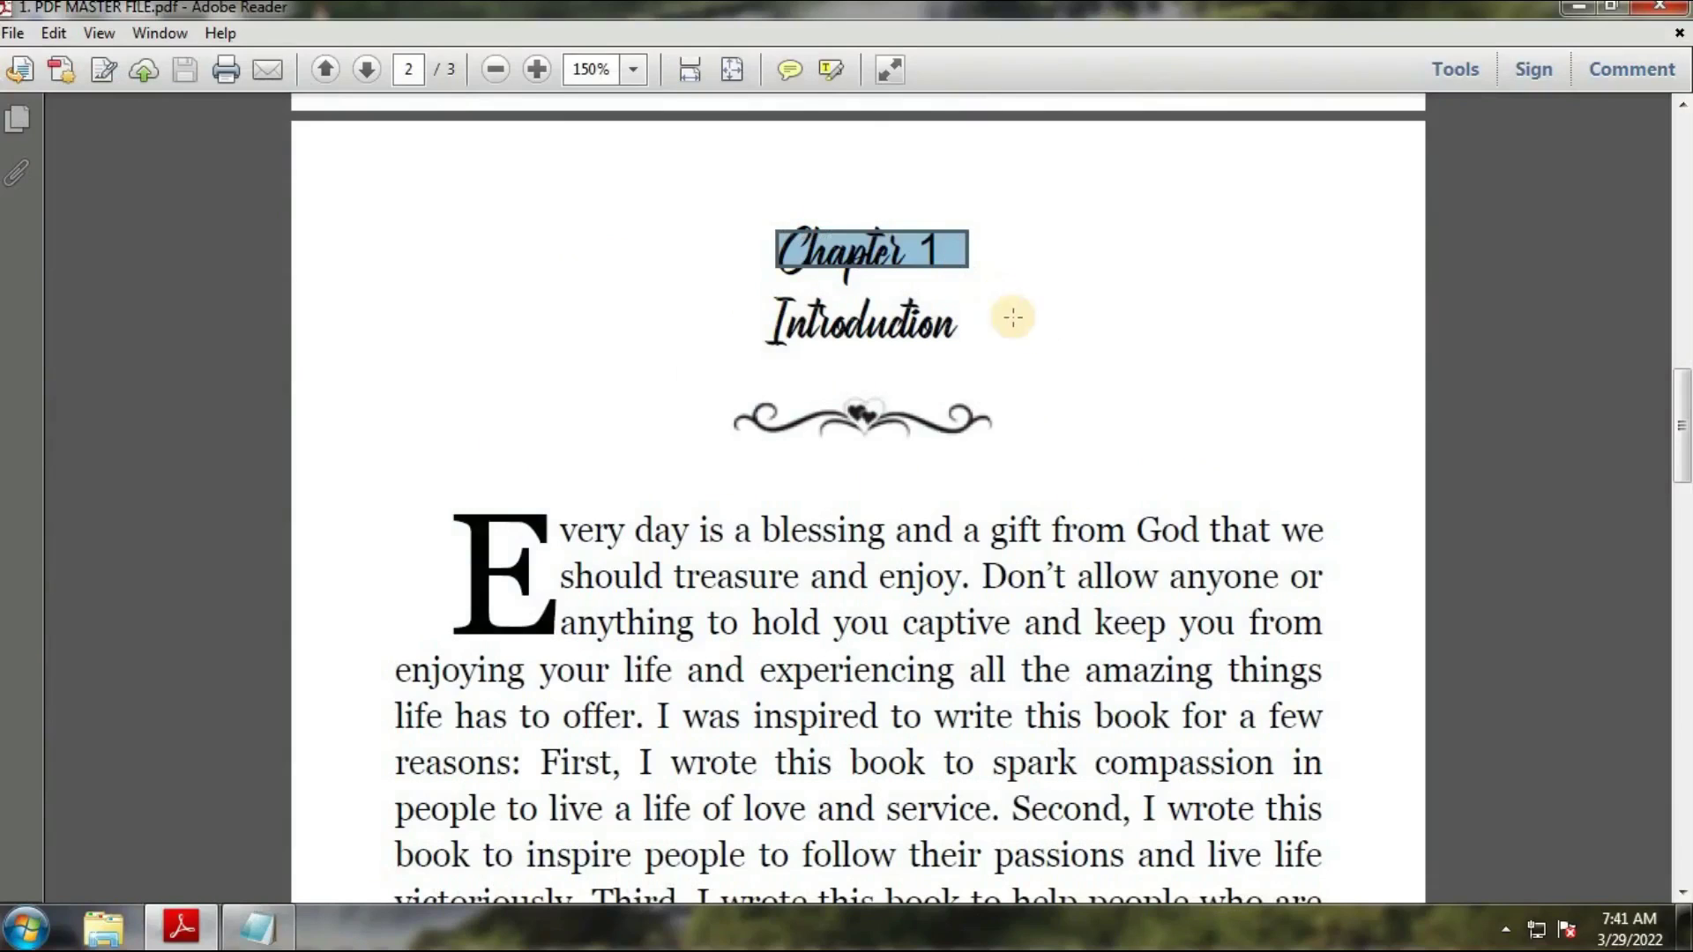
click(1075, 336)
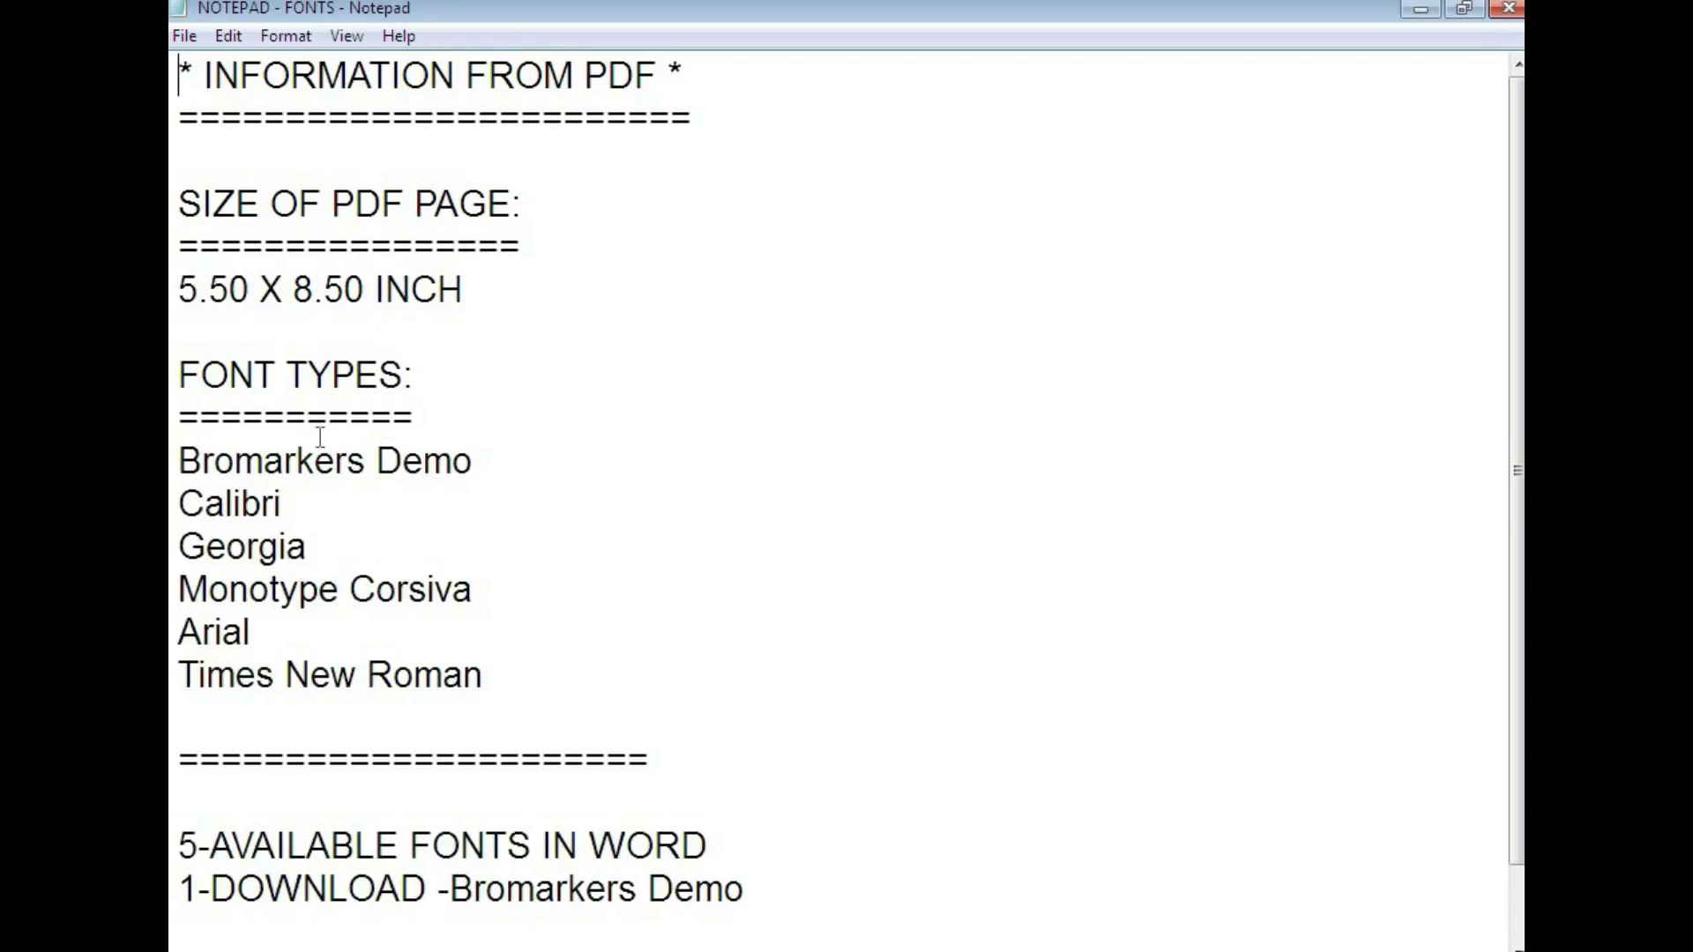
Check the PDF page size in the Notepad notes and open 3. WORD FILE - BLANK from the PDF TO WORD folder in a maximized Word window
drag(366, 291, 178, 291)
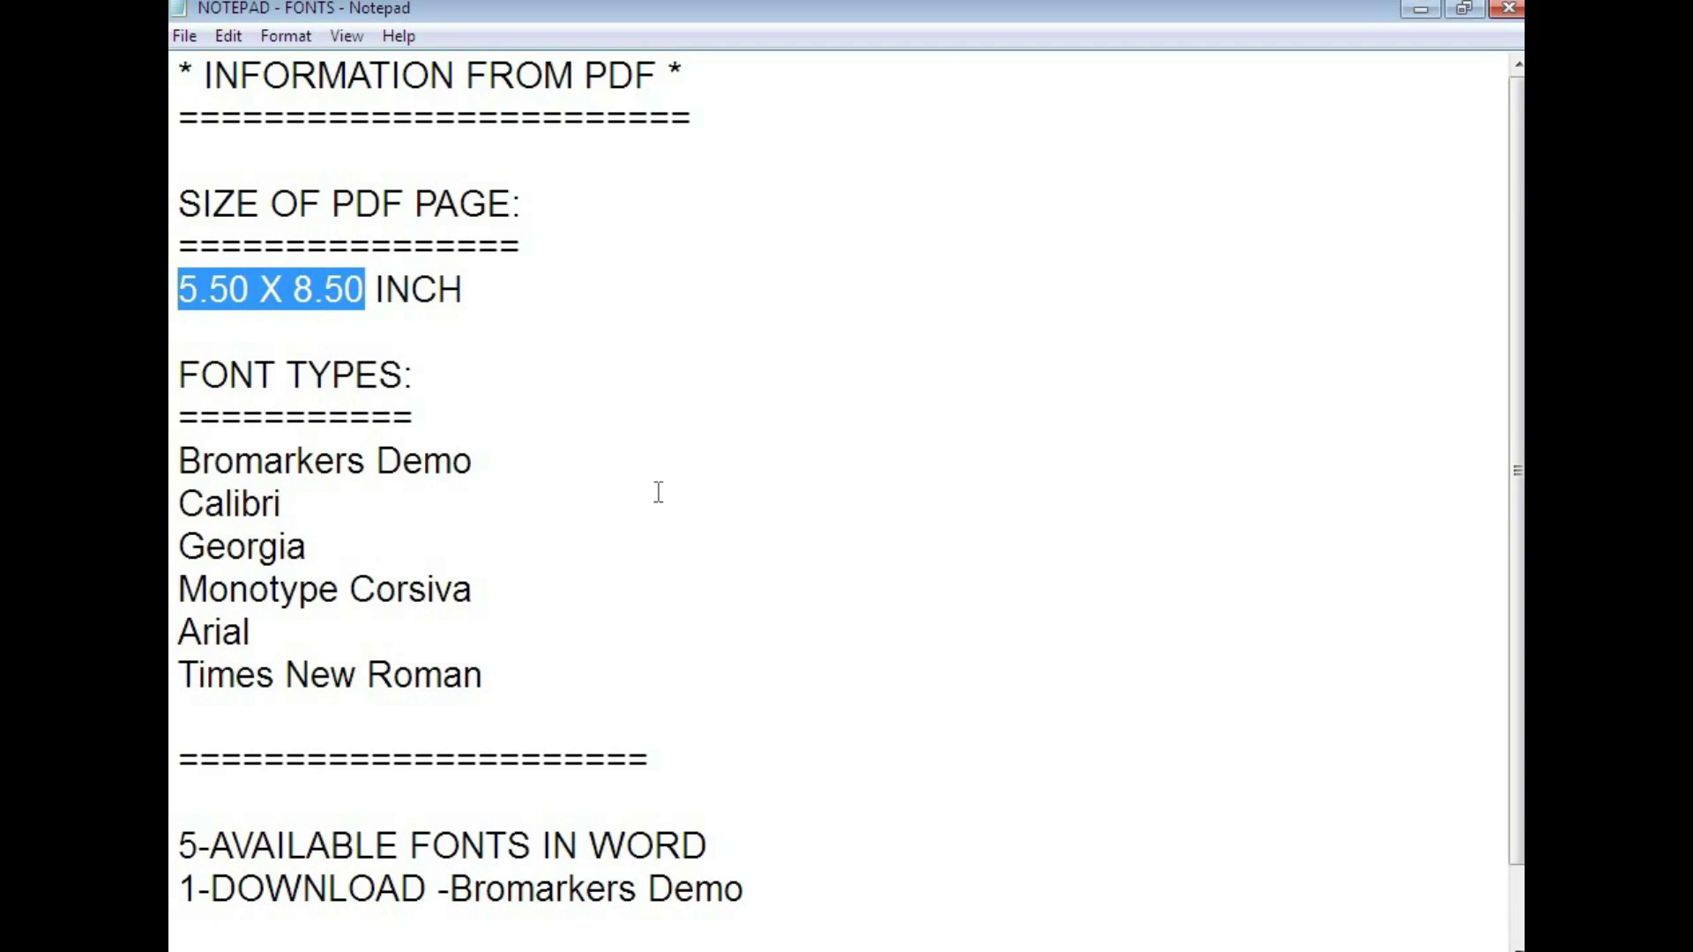
key(alt+Tab)
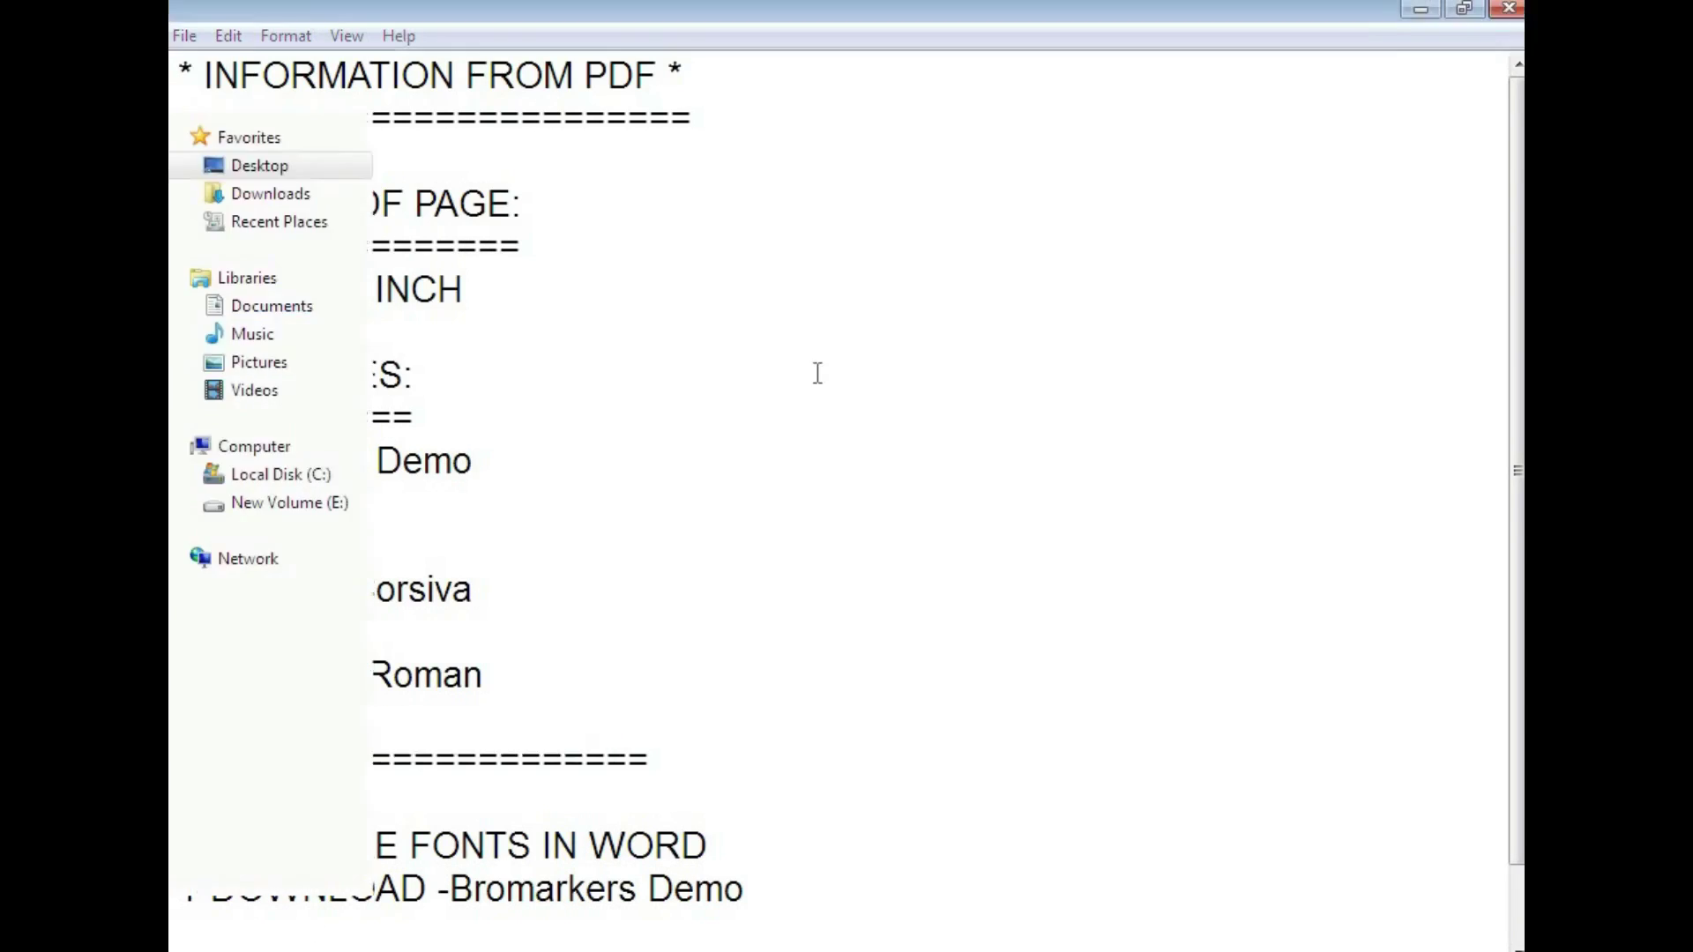
click(526, 254)
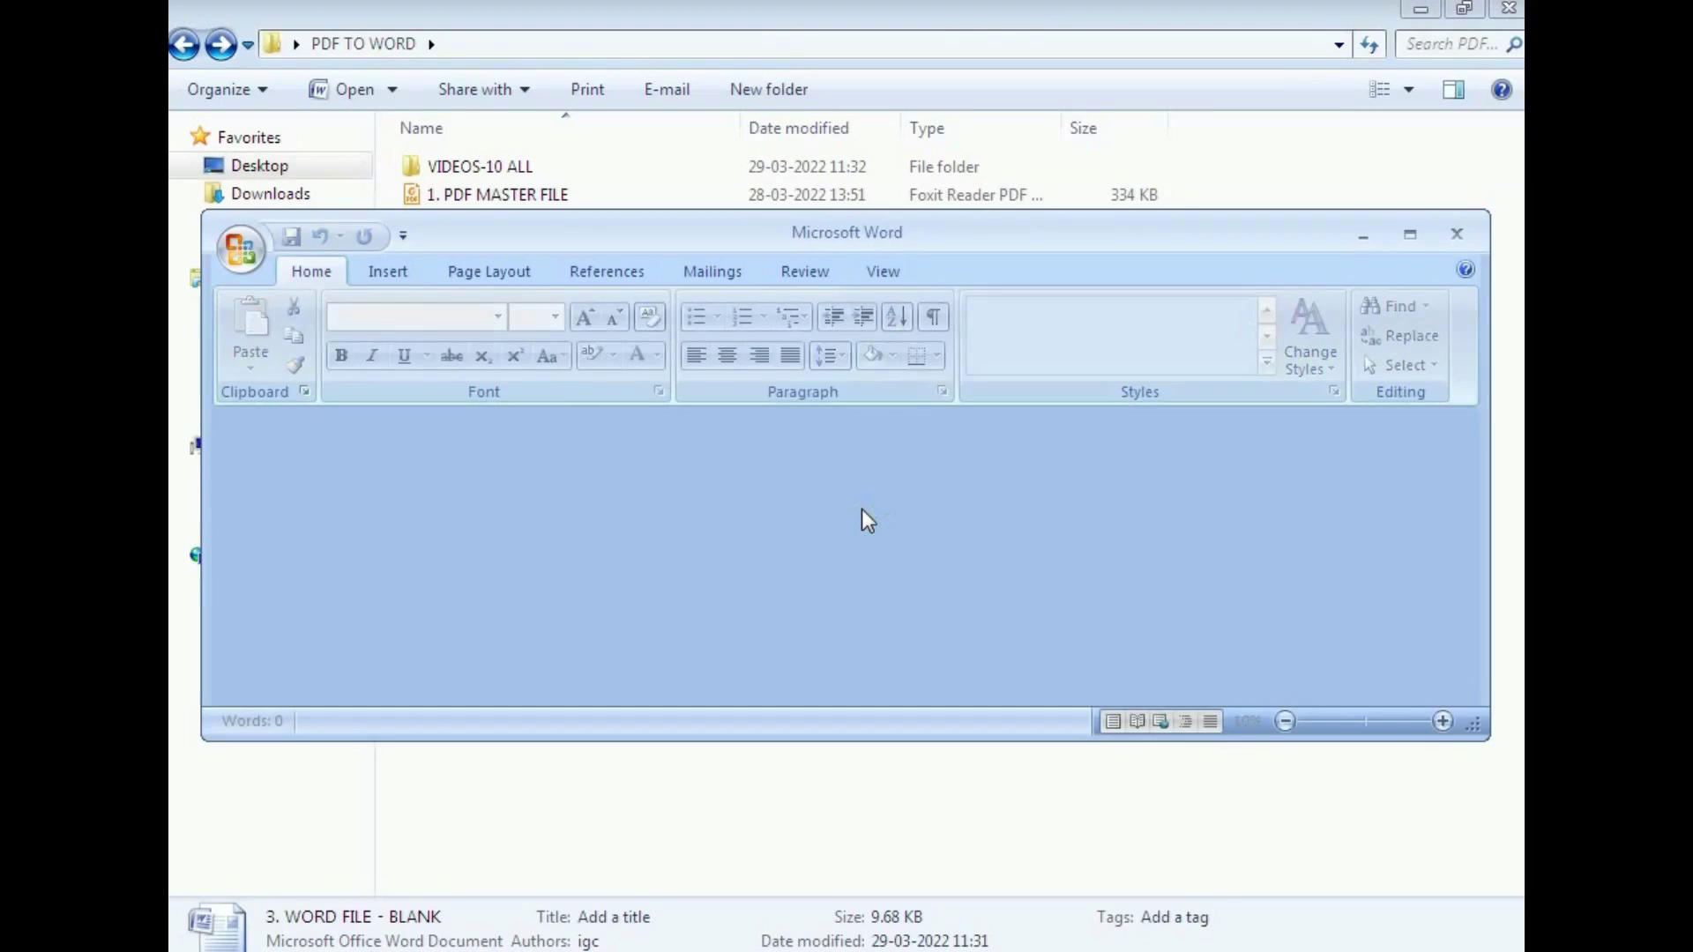
click(1410, 237)
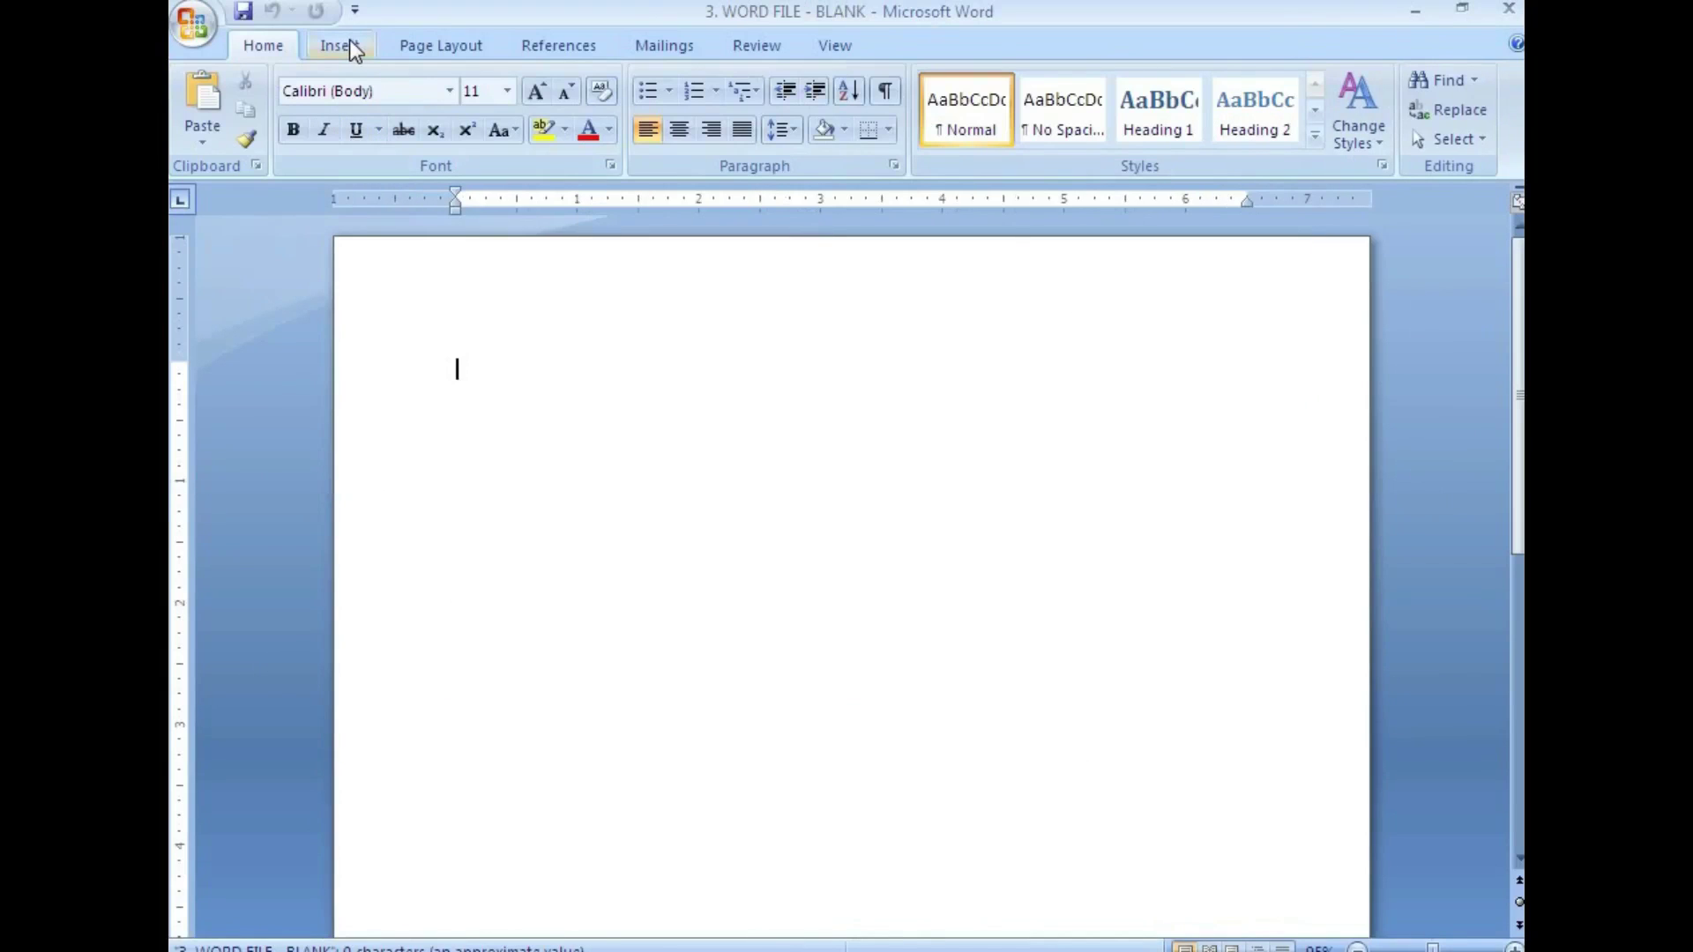
Set the blank document's paper width to 5.5 inches in Page Setup
click(349, 38)
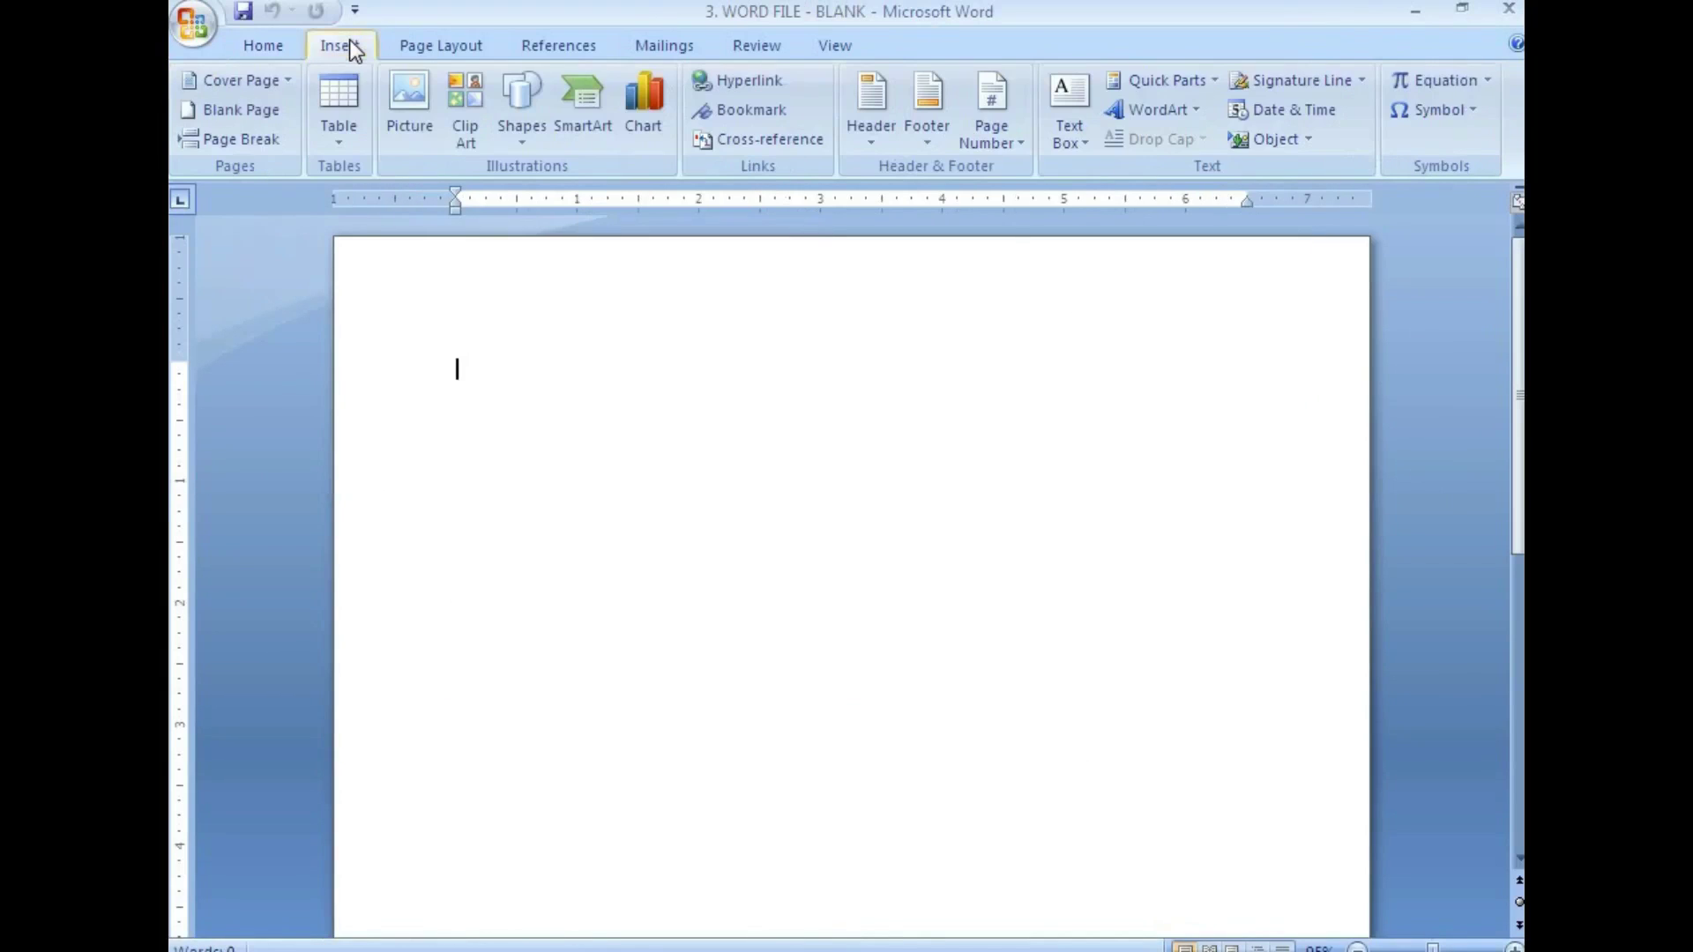
click(420, 44)
click(315, 143)
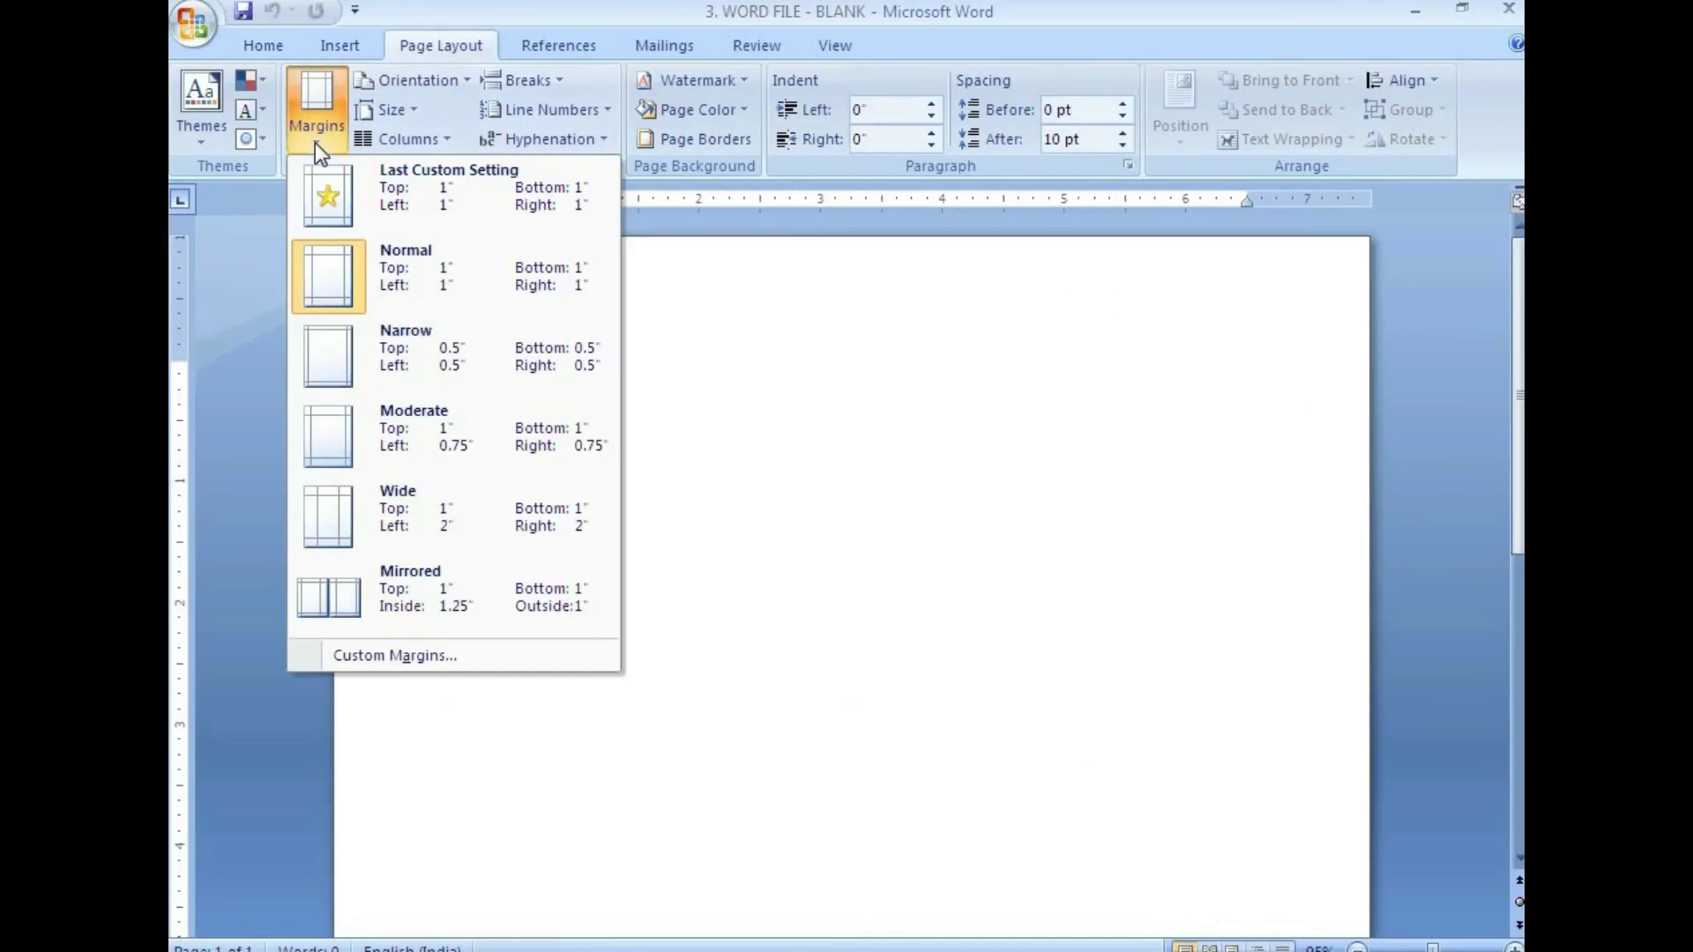
click(383, 649)
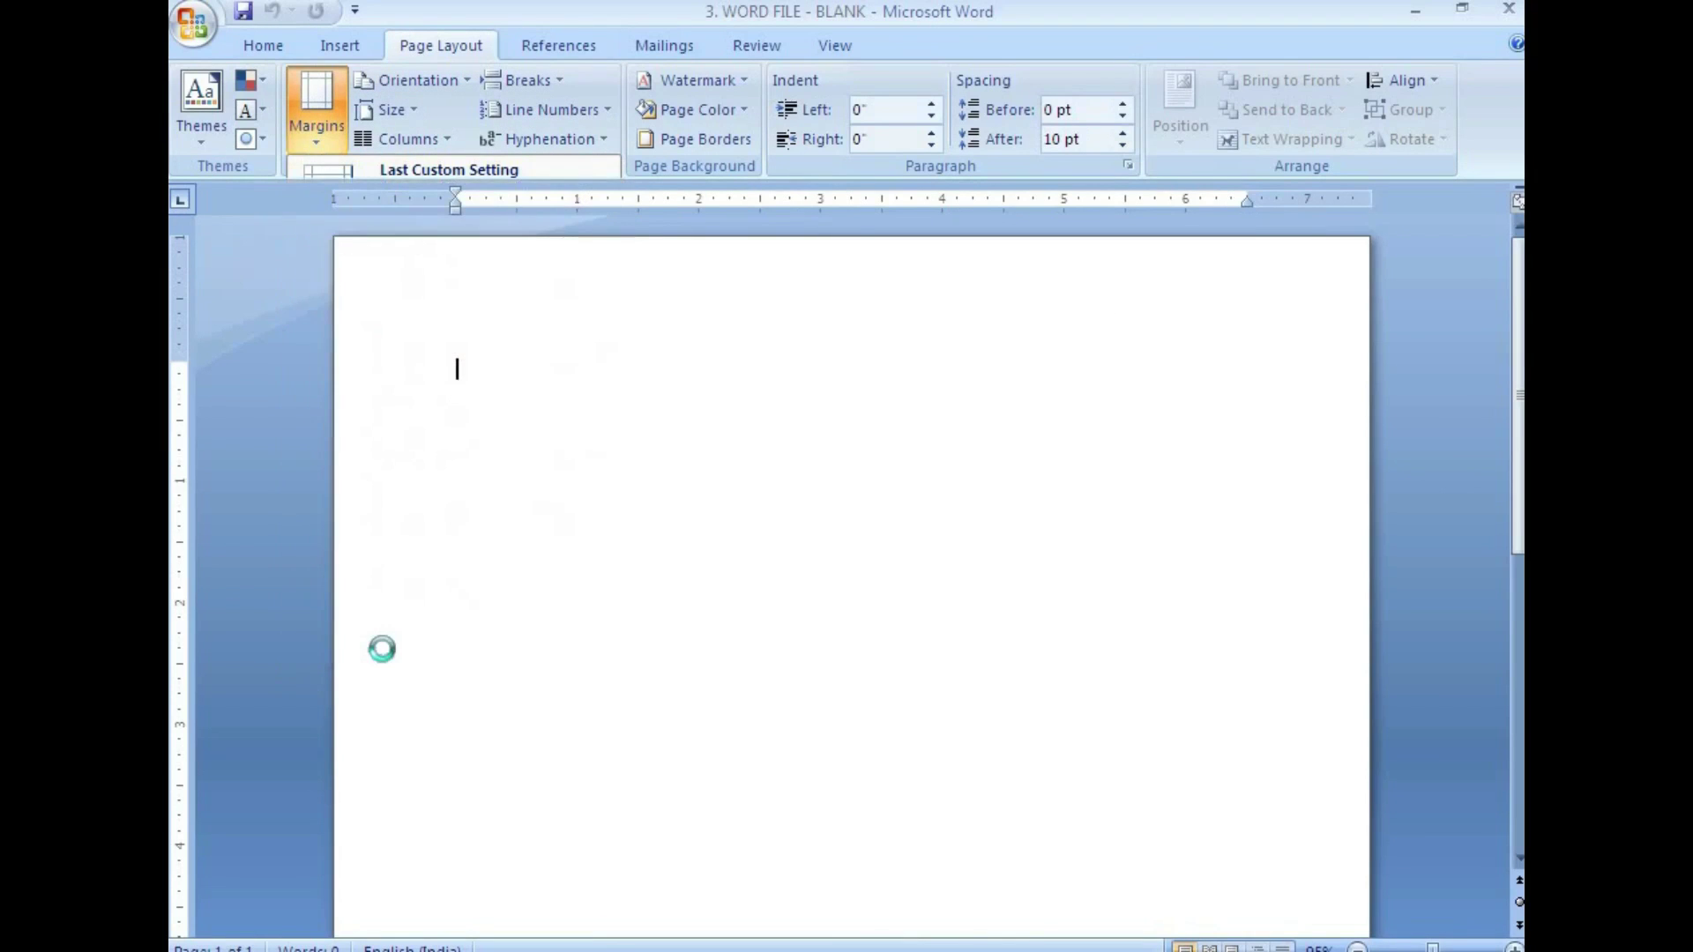
click(669, 158)
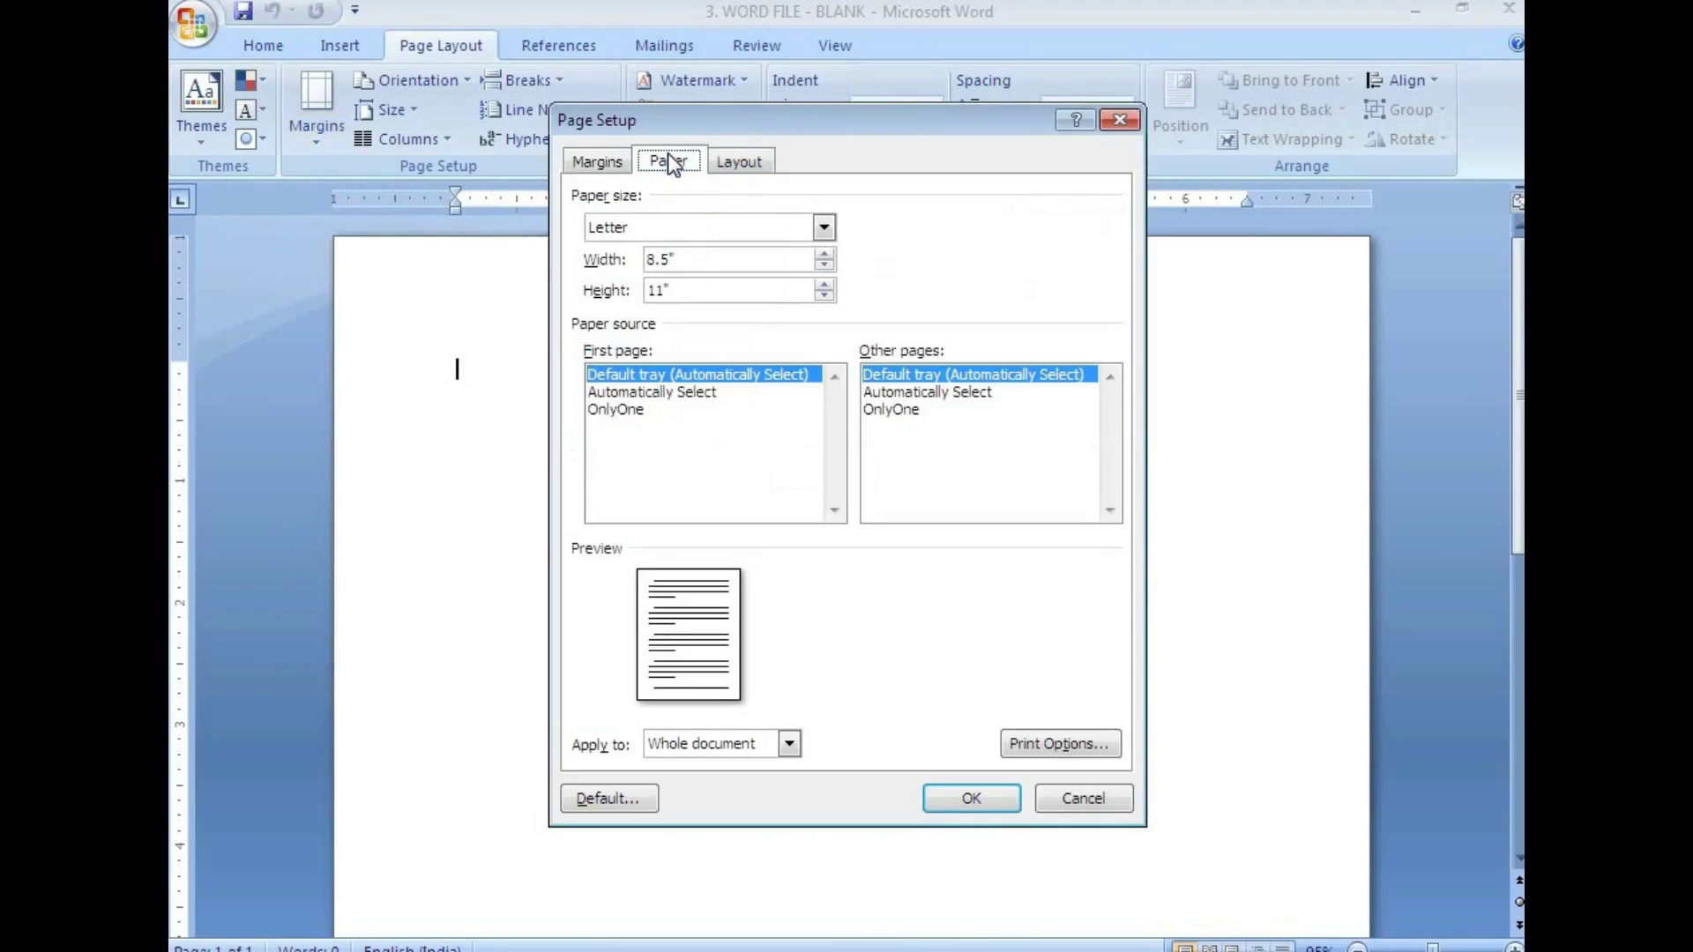
click(655, 258)
drag(655, 258, 646, 269)
text(5)
Set the paper height to 8.5 inches and apply the paper size to the whole document
click(661, 289)
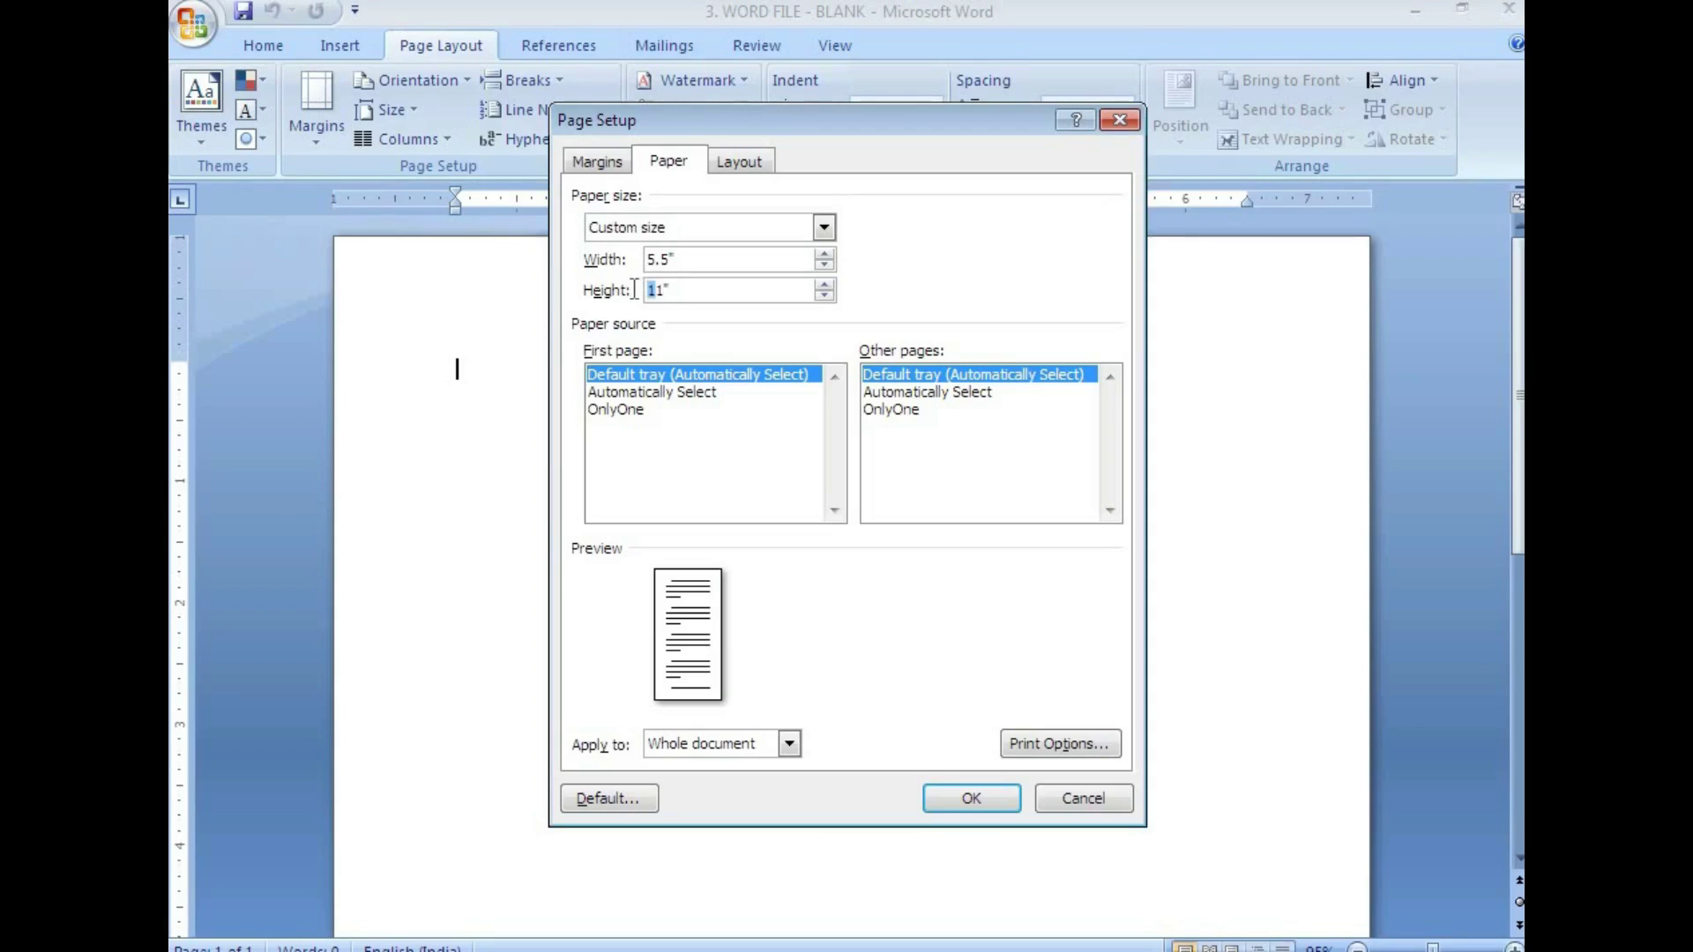
drag(681, 261, 638, 292)
text(5.5")
text(8)
click(696, 258)
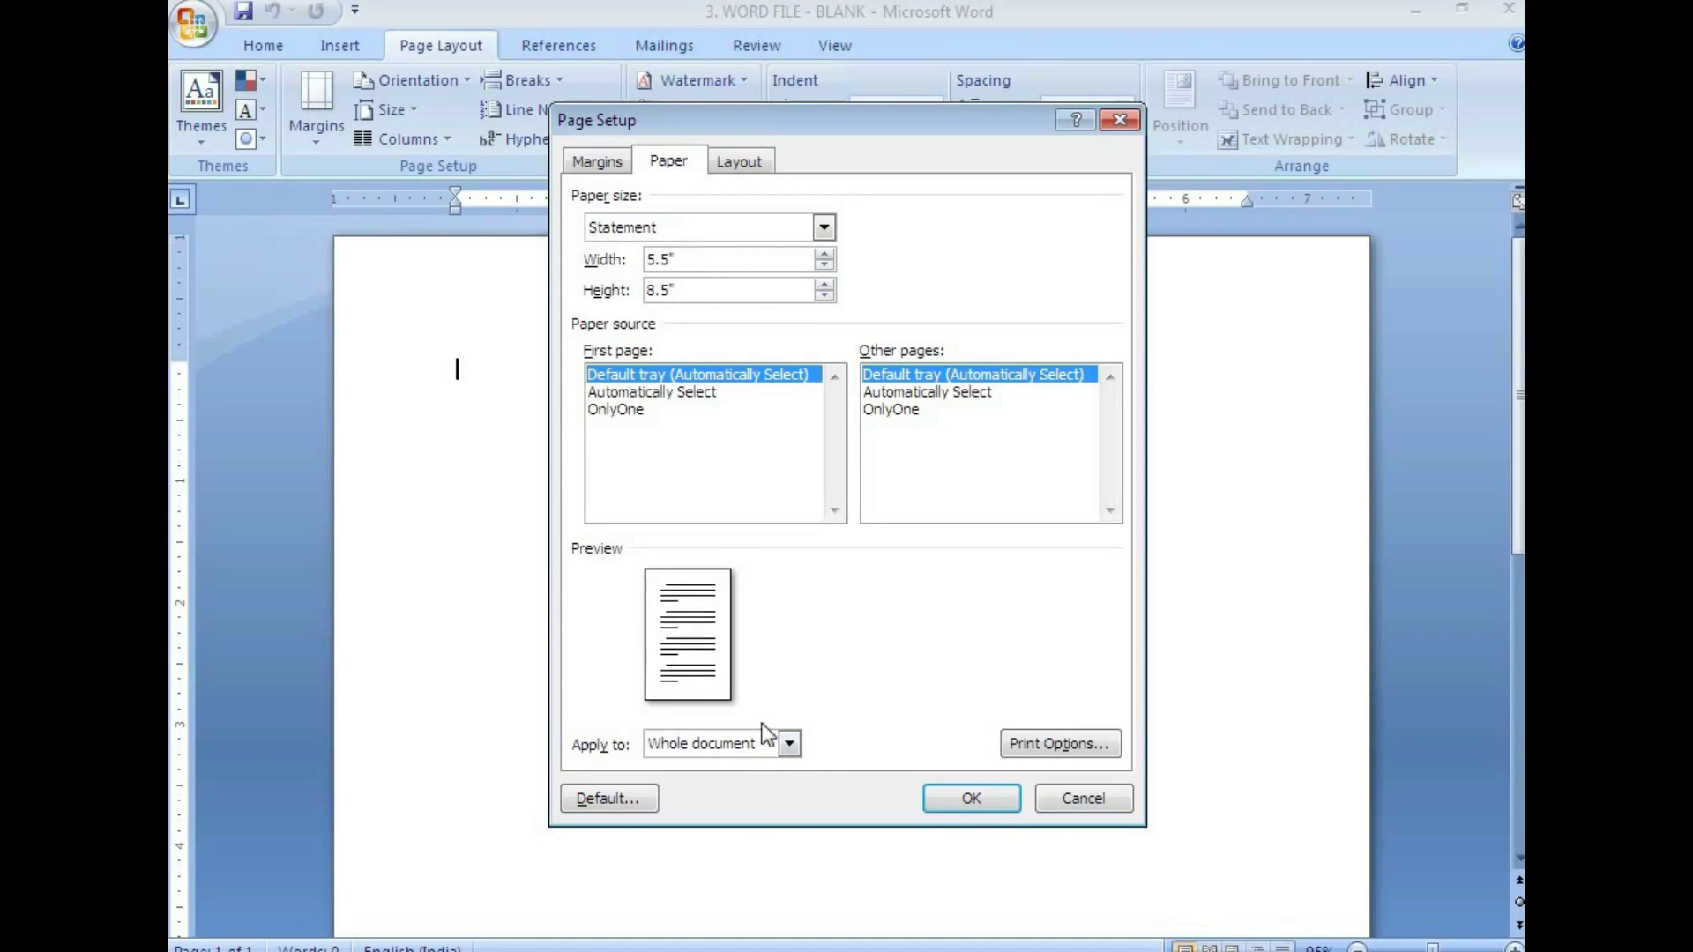
click(791, 744)
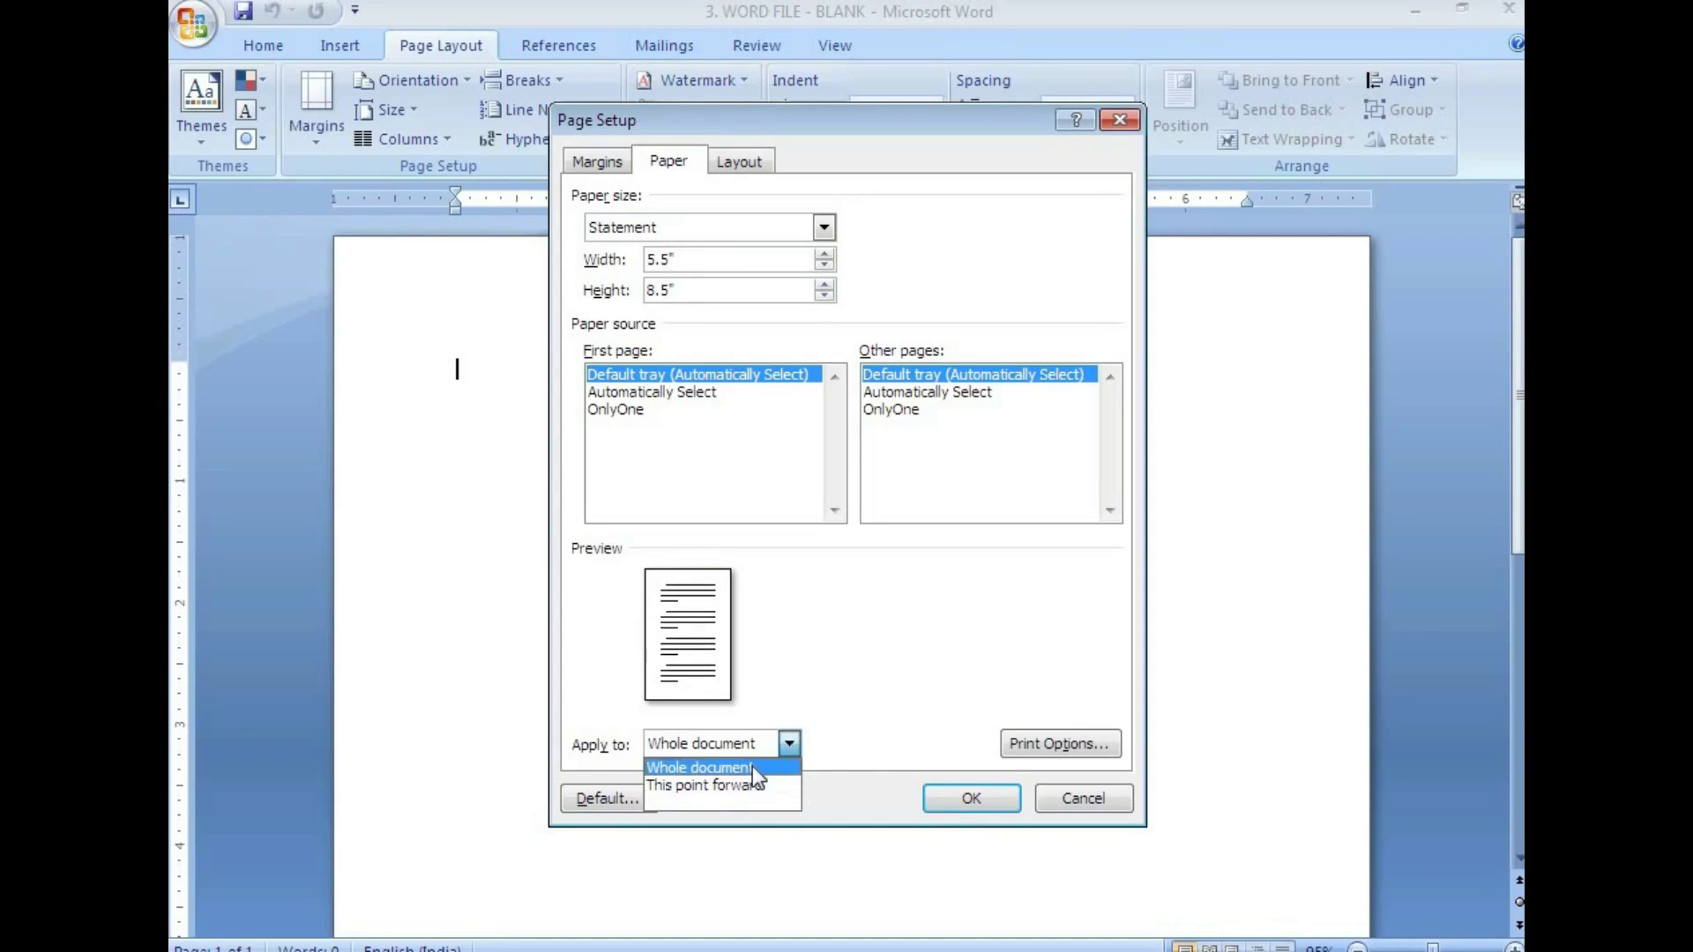
click(753, 764)
click(954, 797)
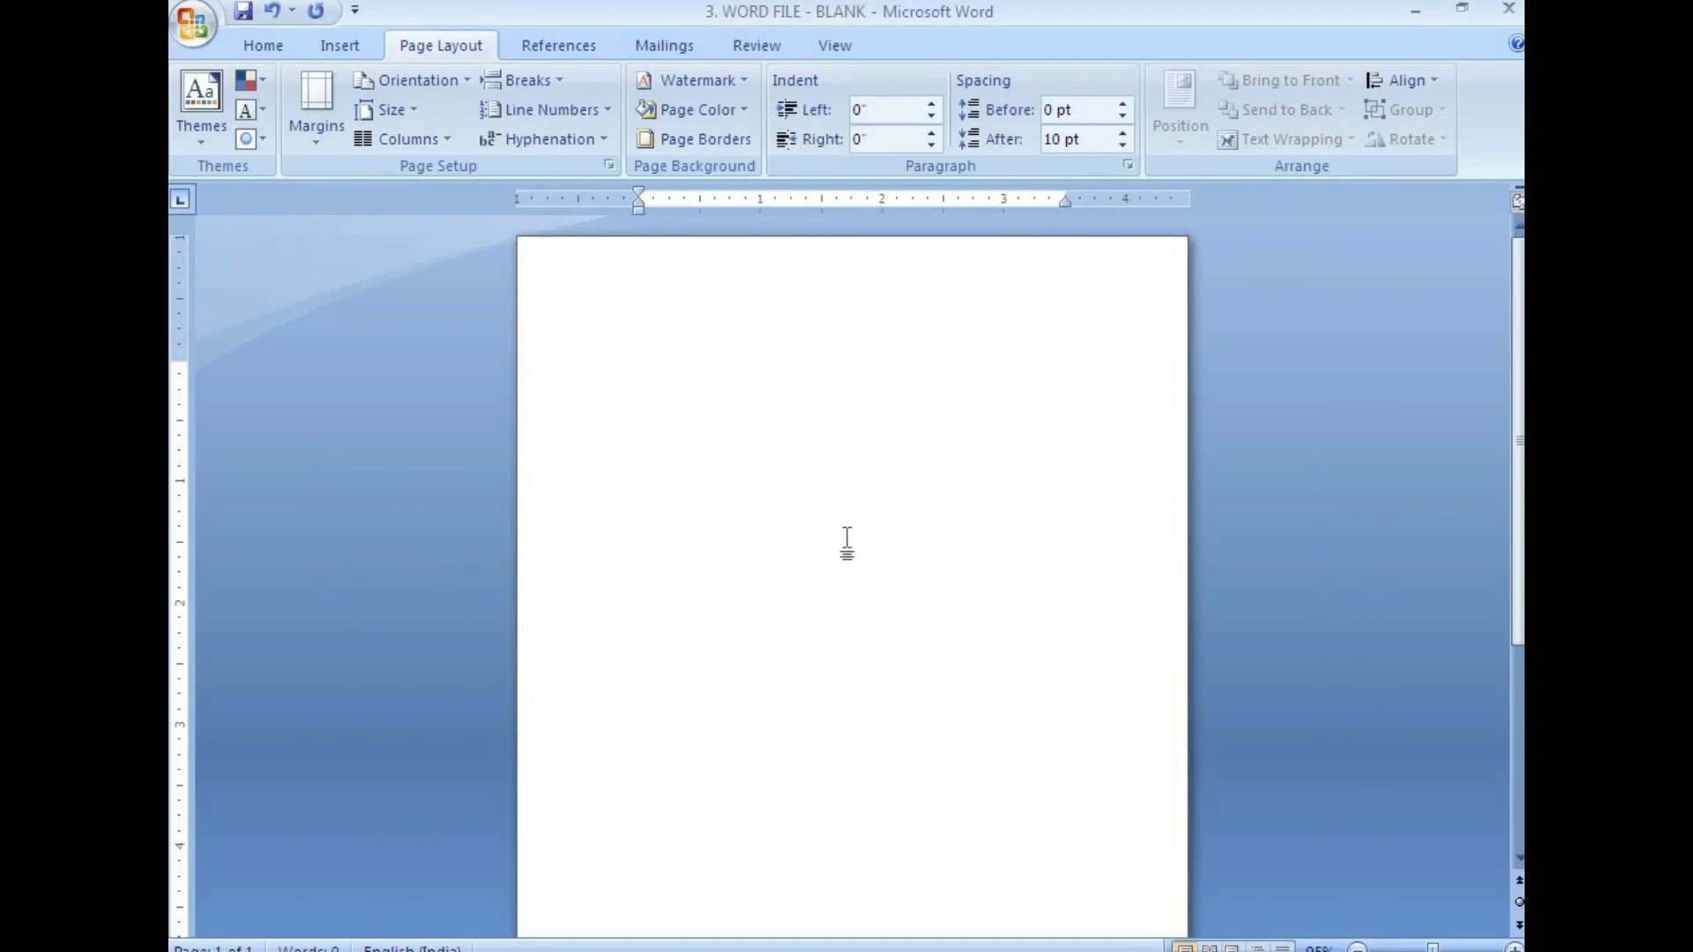
Set the document's top, bottom, left and right margins to 0.5 inches each and save the document
click(321, 141)
click(374, 656)
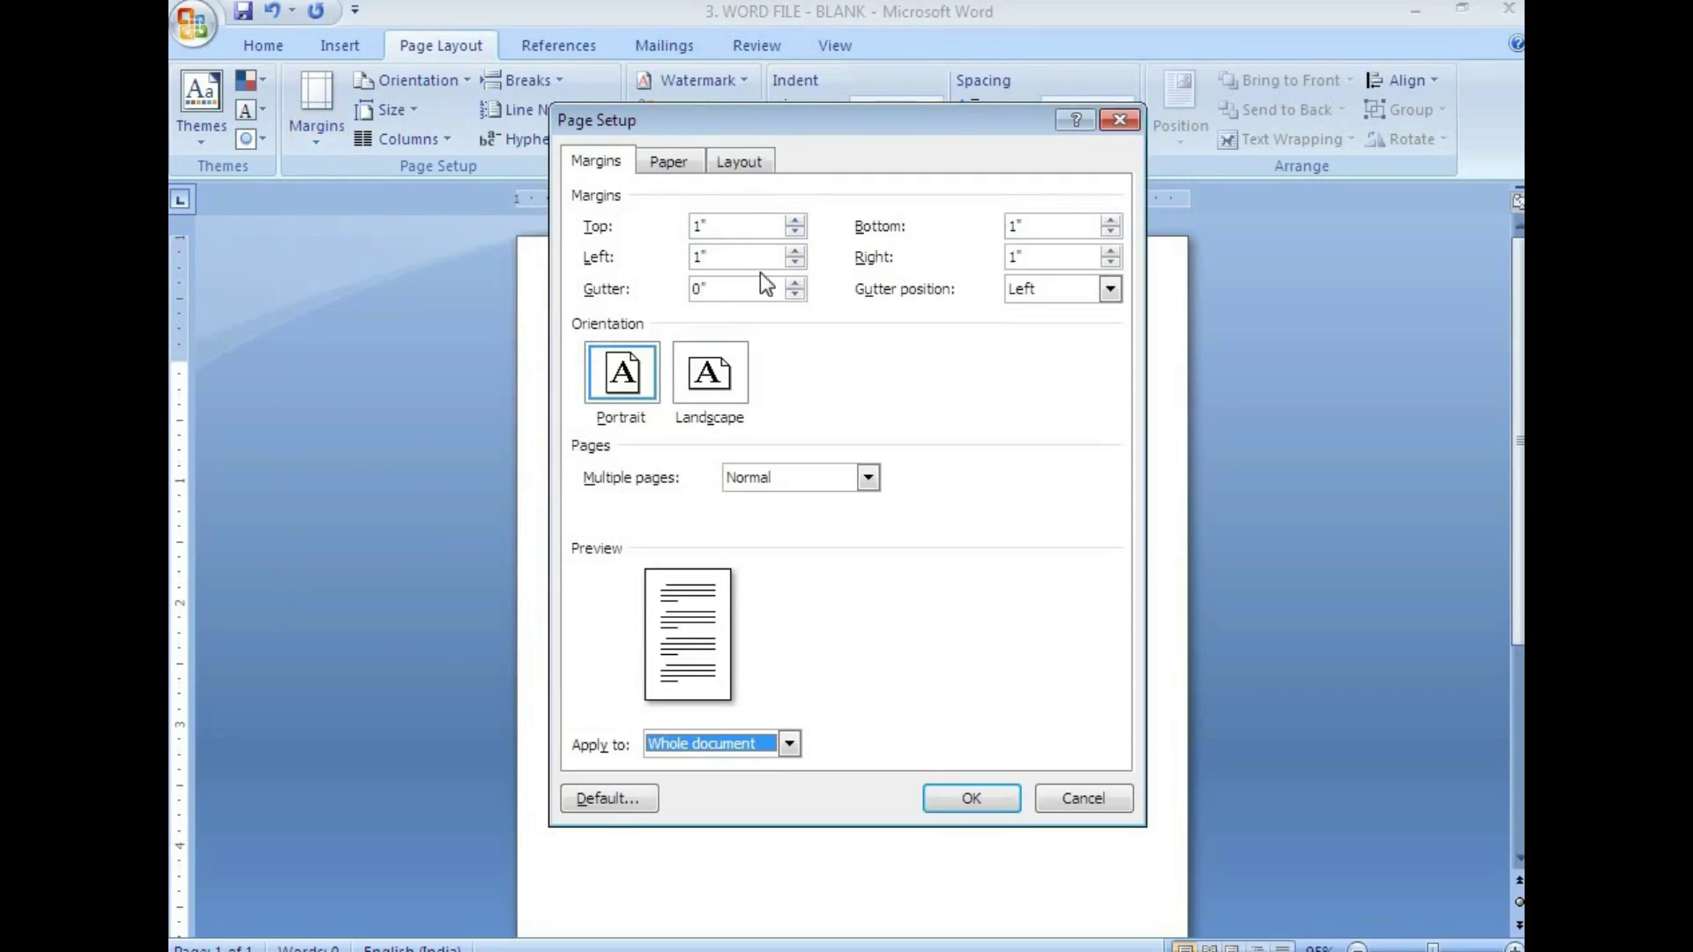
drag(700, 226, 678, 227)
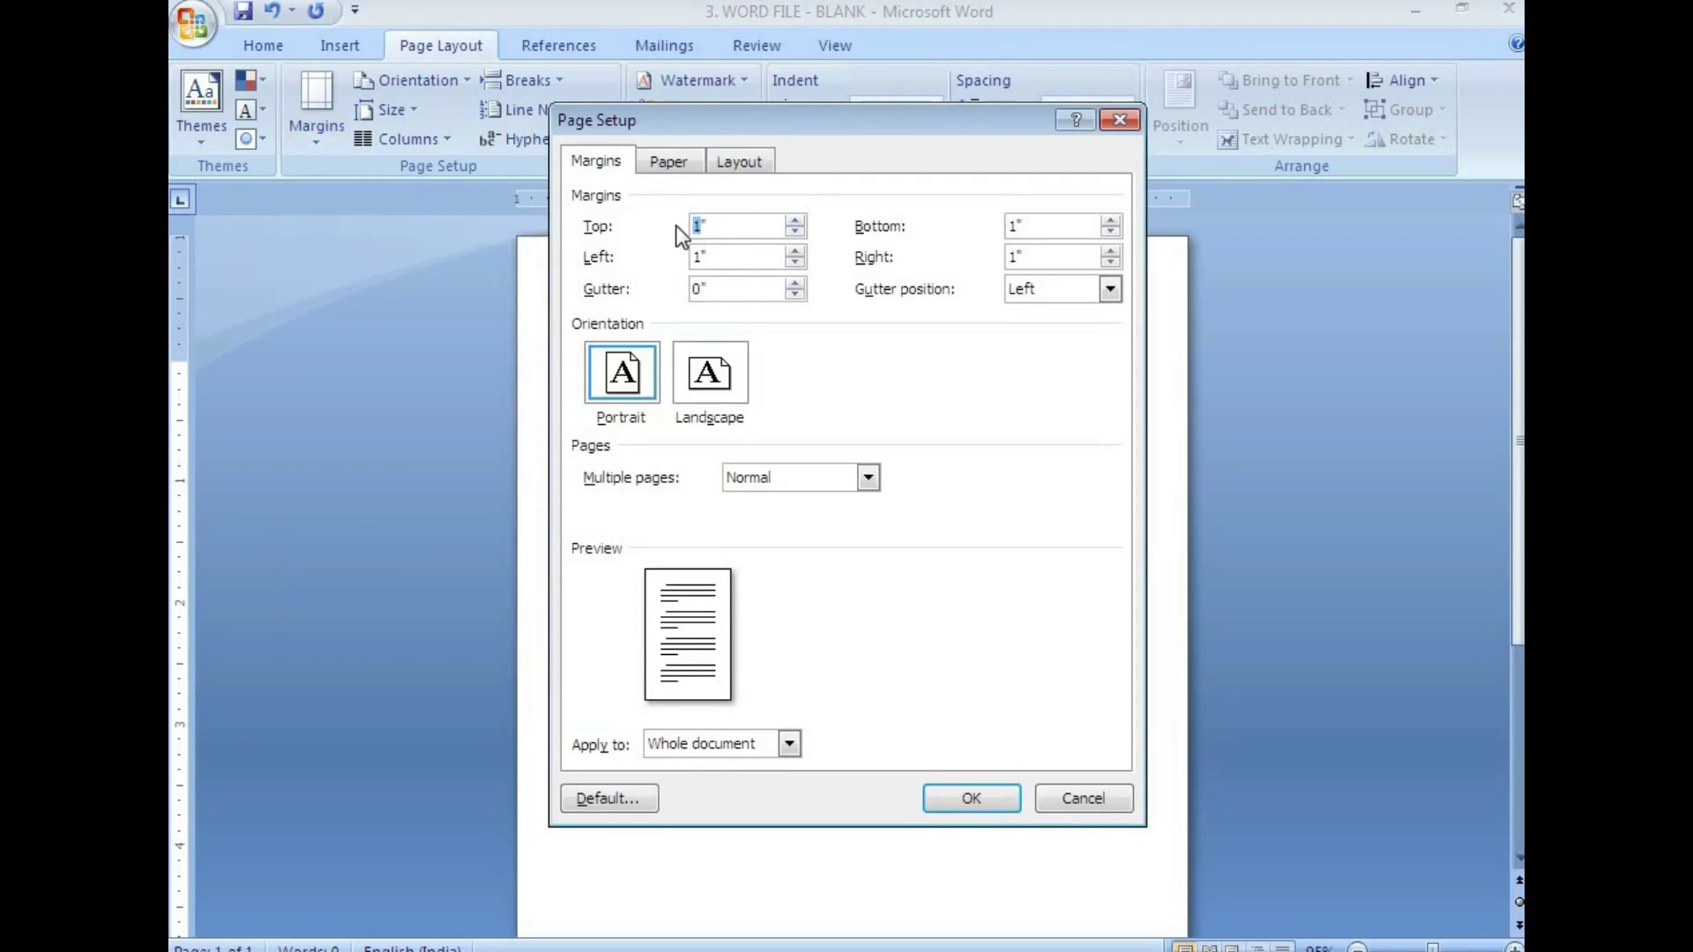
text(0.5)
drag(769, 227, 629, 227)
drag(1067, 231, 917, 225)
drag(1036, 259, 917, 263)
text(0.5)
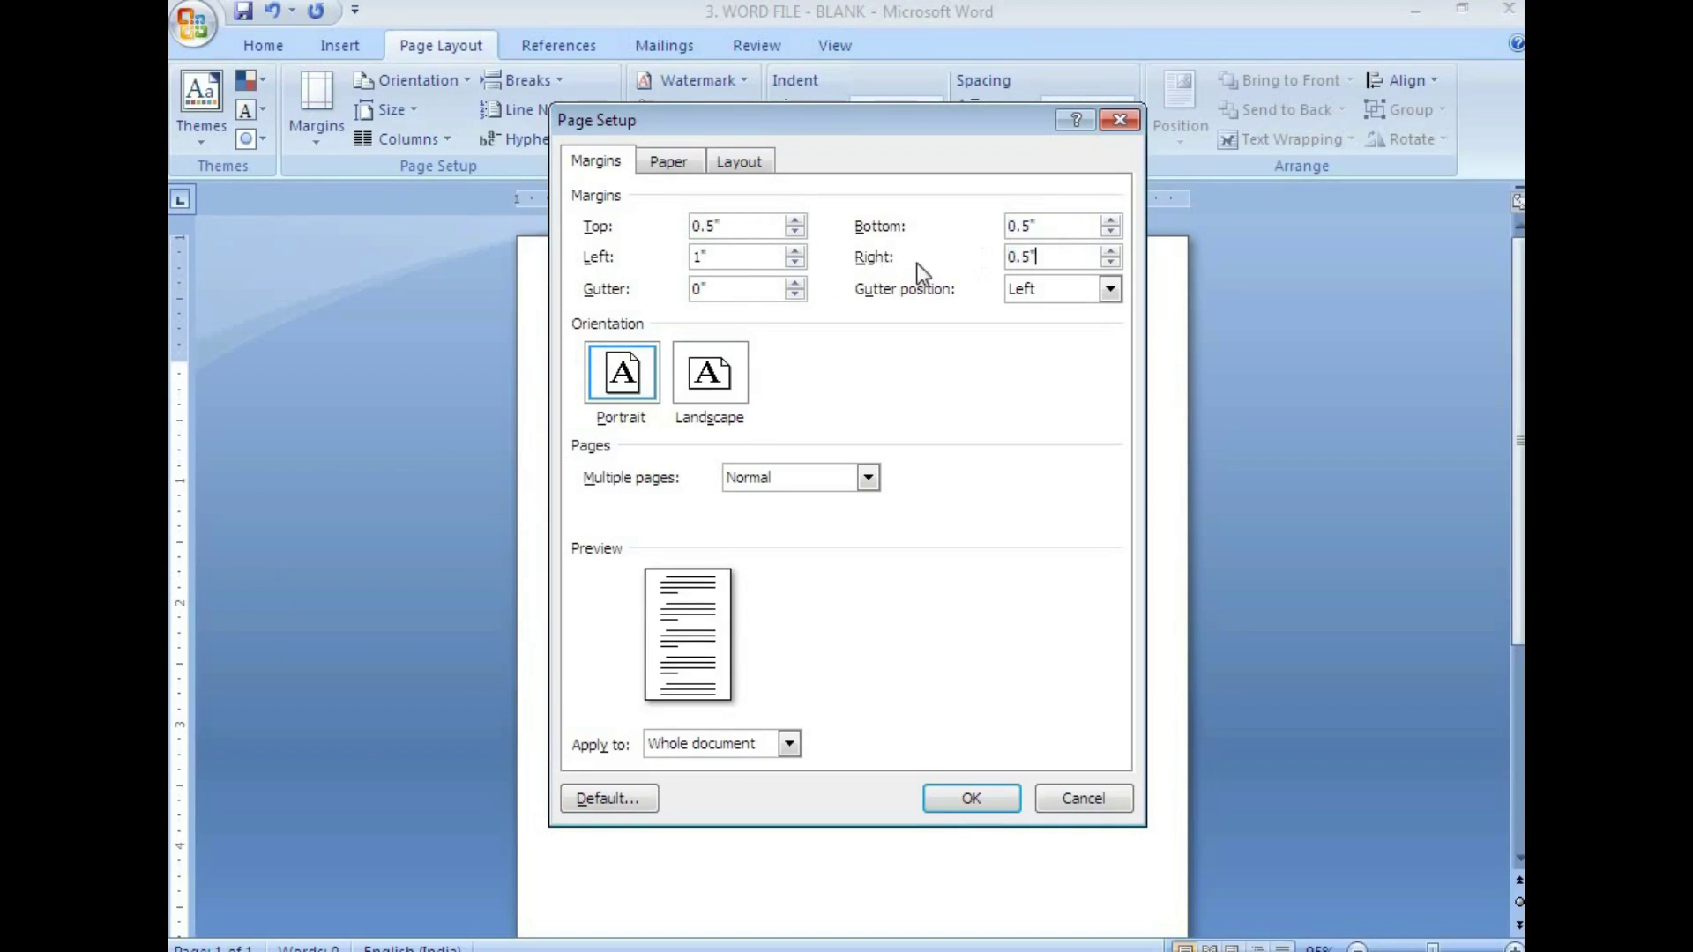
drag(743, 259, 634, 256)
text(0.5)
click(971, 799)
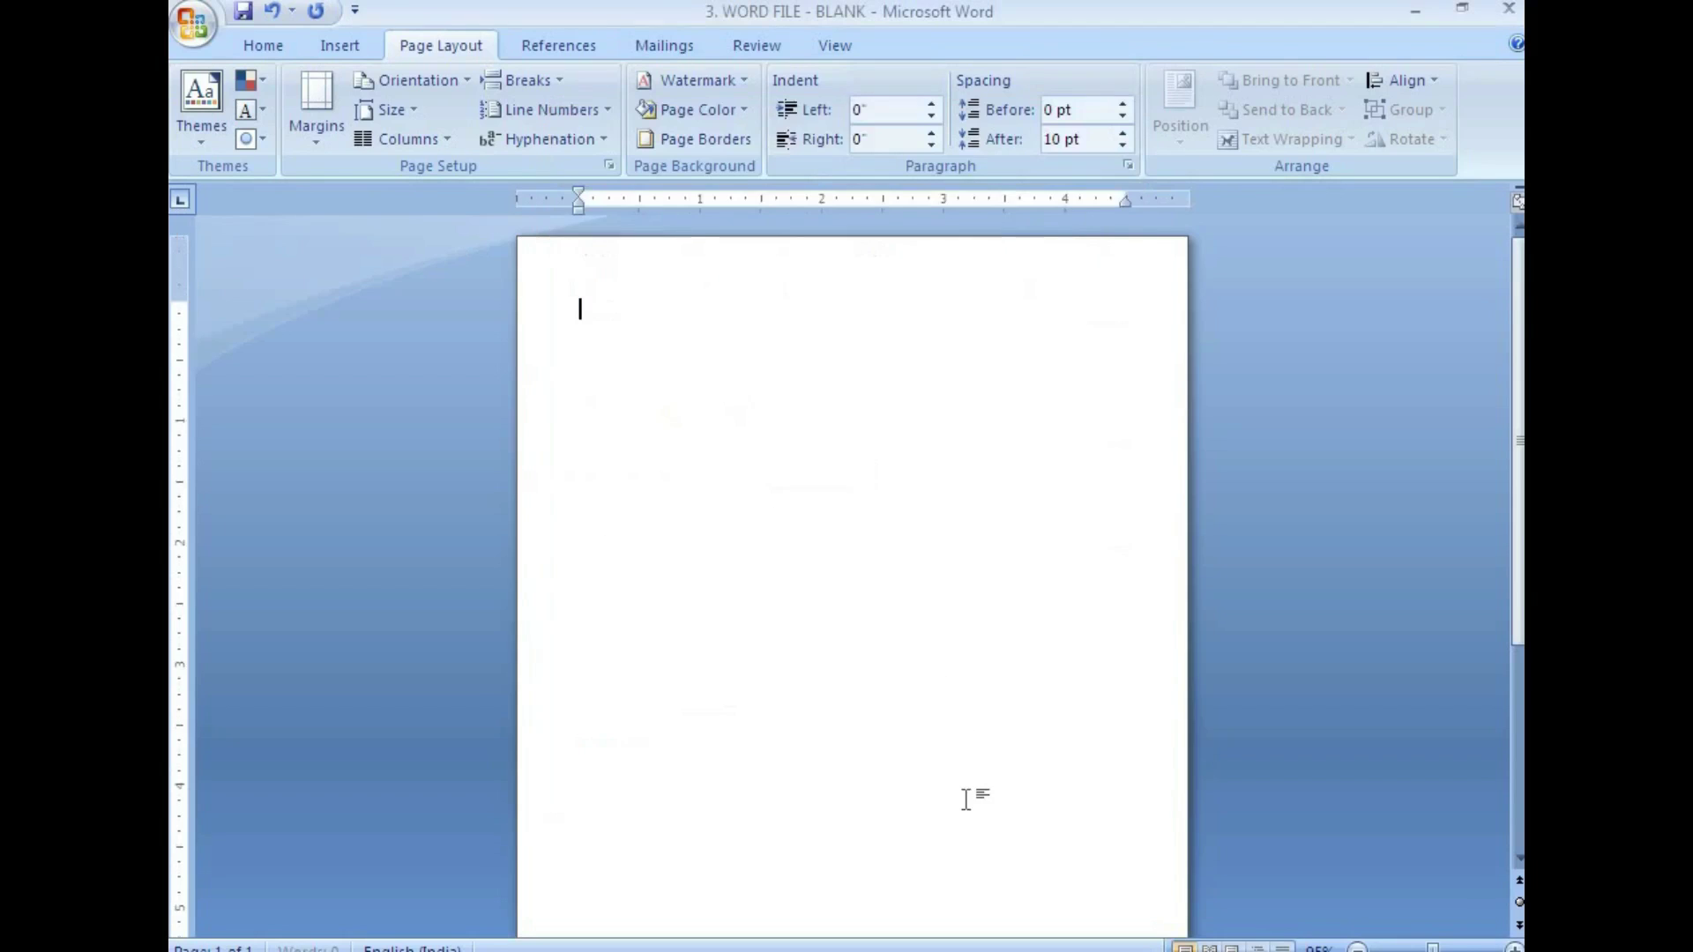
click(242, 14)
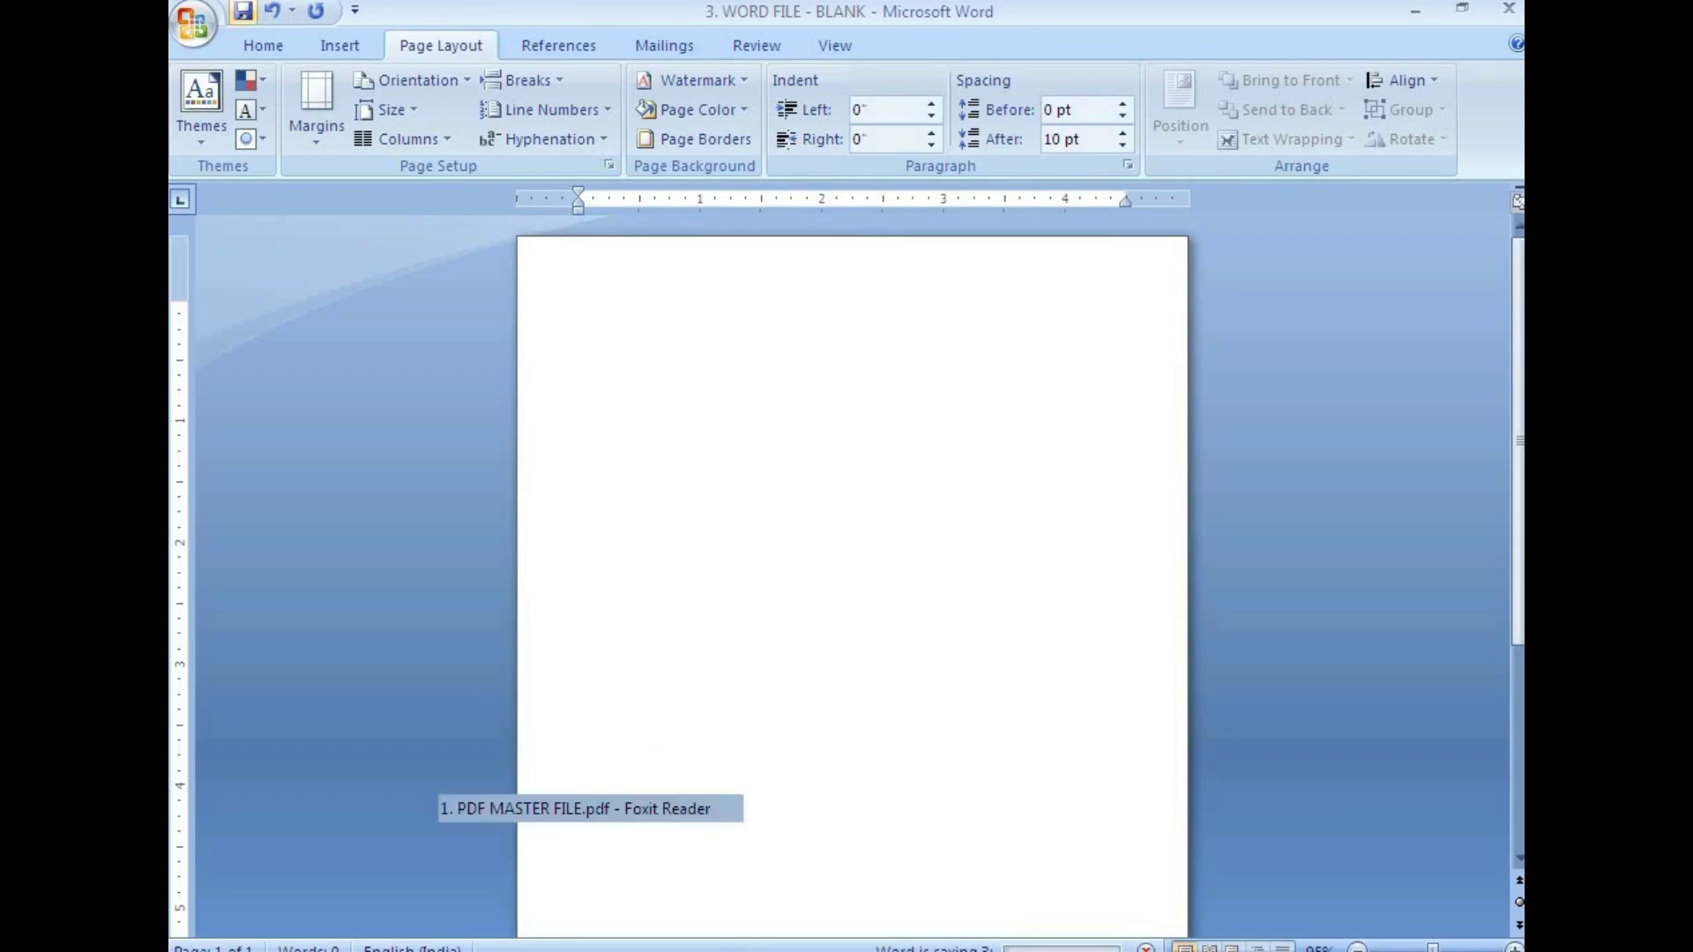
Switch to 1. PDF MASTER FILE.pdf in Foxit Reader and copy the text of all three pages
click(476, 951)
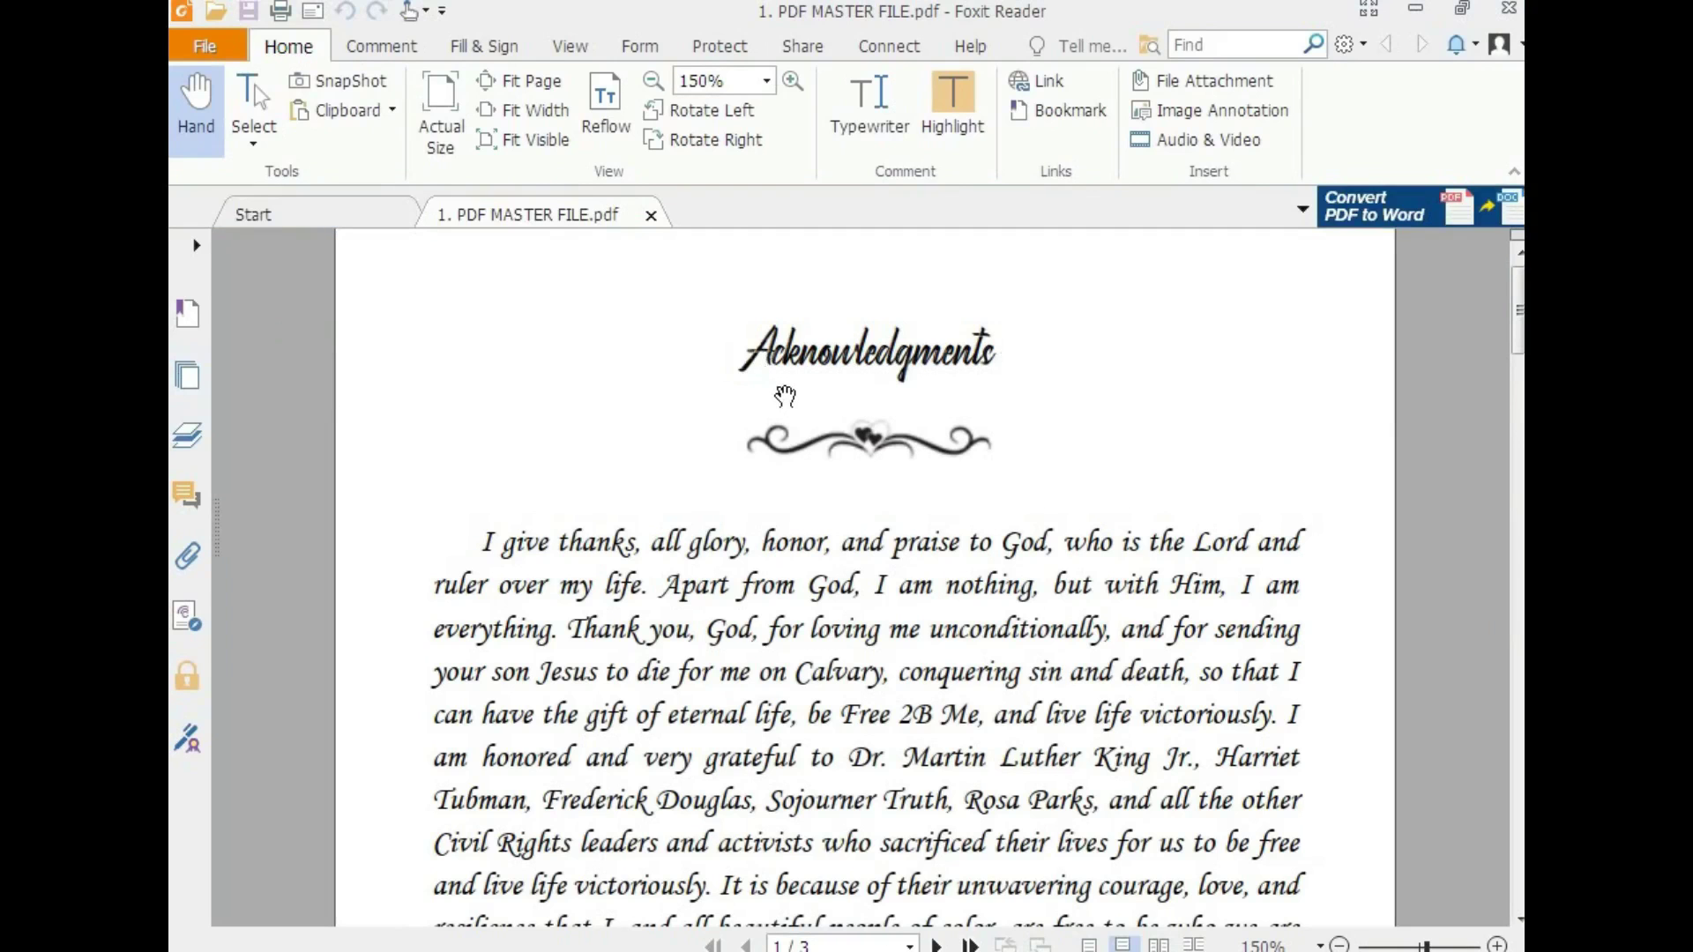
scroll(759, 357, up, 1)
drag(764, 363, 1005, 922)
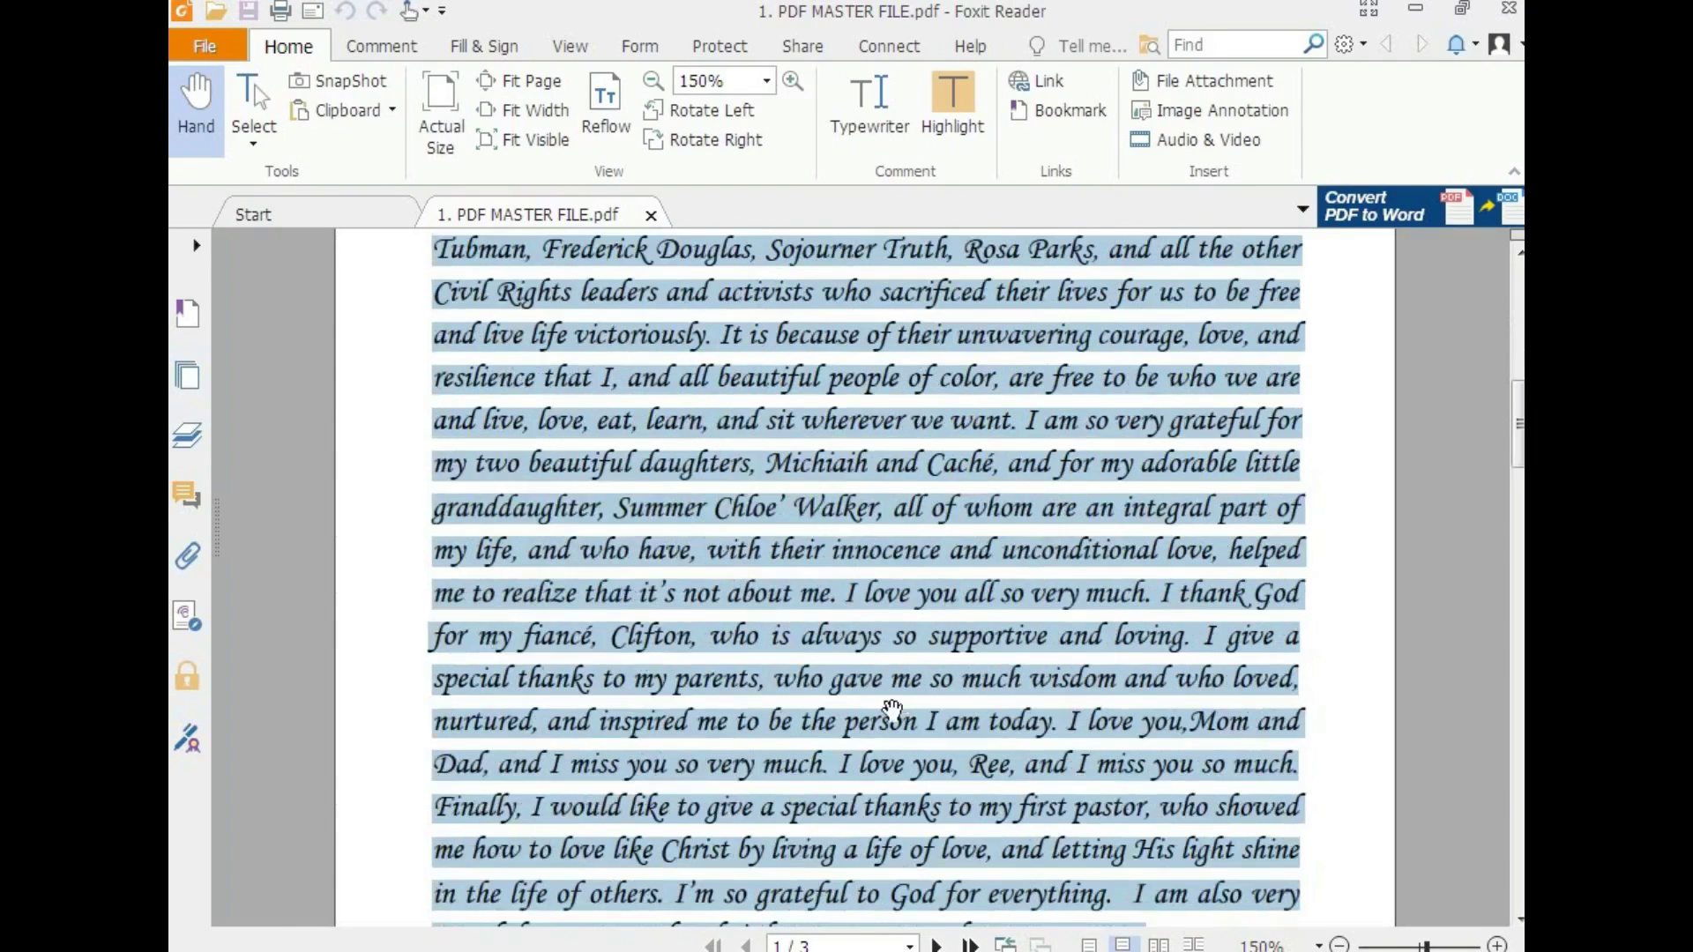
scroll(892, 710, down, 20)
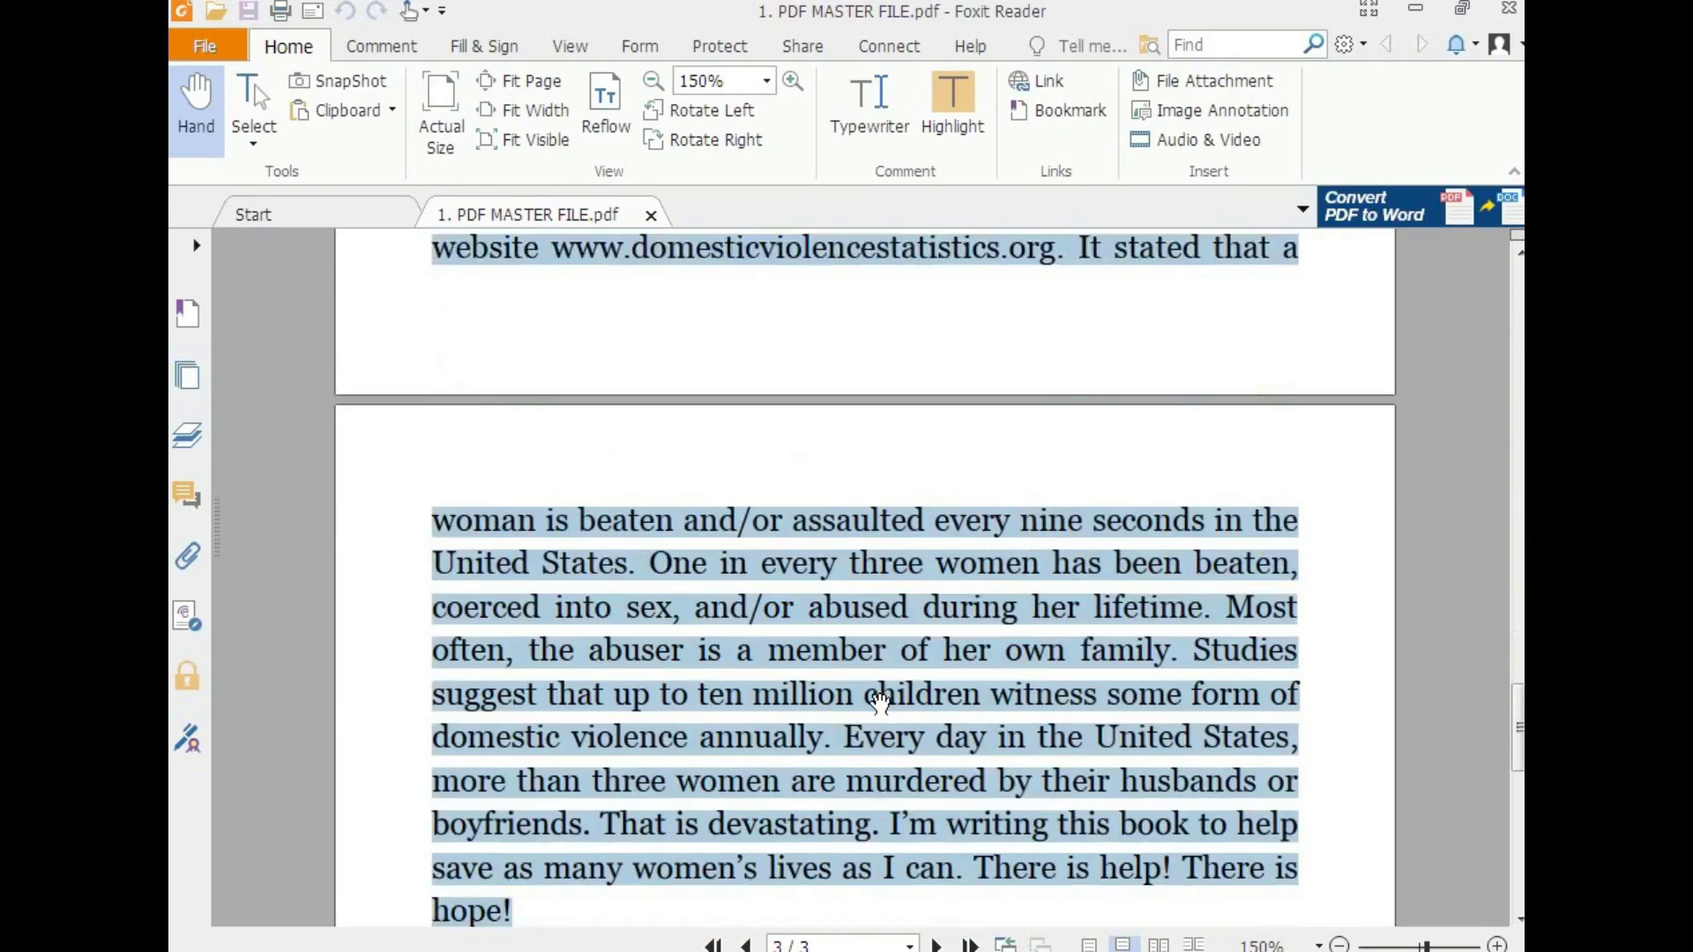
scroll(880, 701, down, 10)
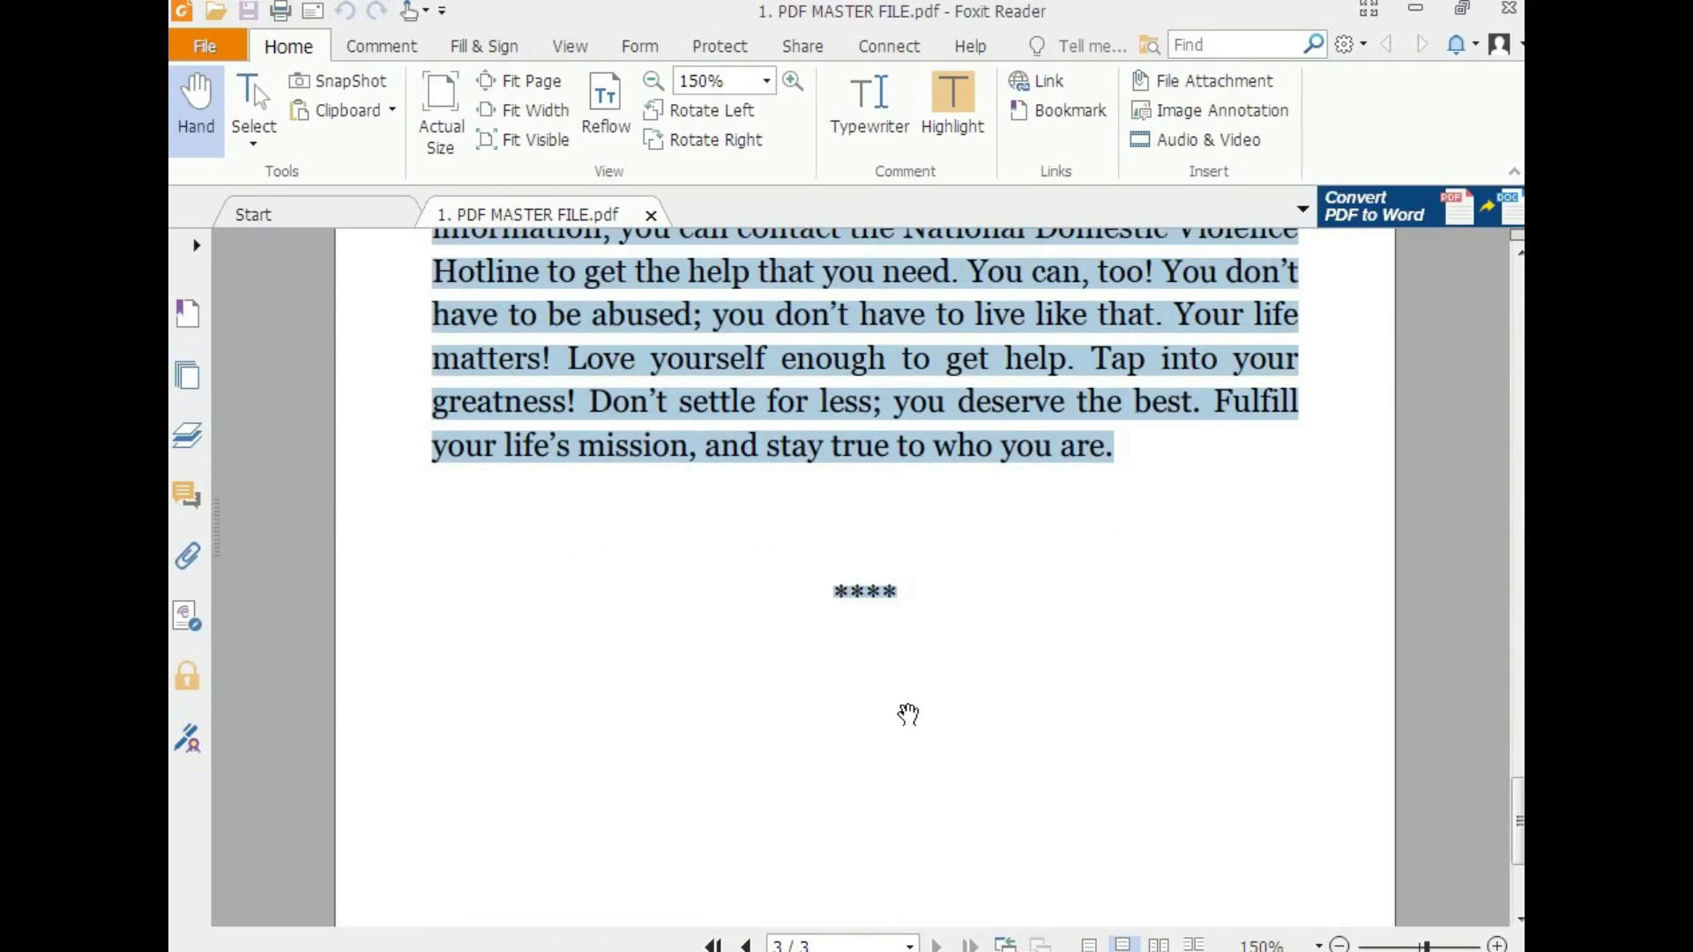
key(ctrl+c)
Switch to Notepad and paste the copied PDF text into a new, empty text file
key(alt+Tab)
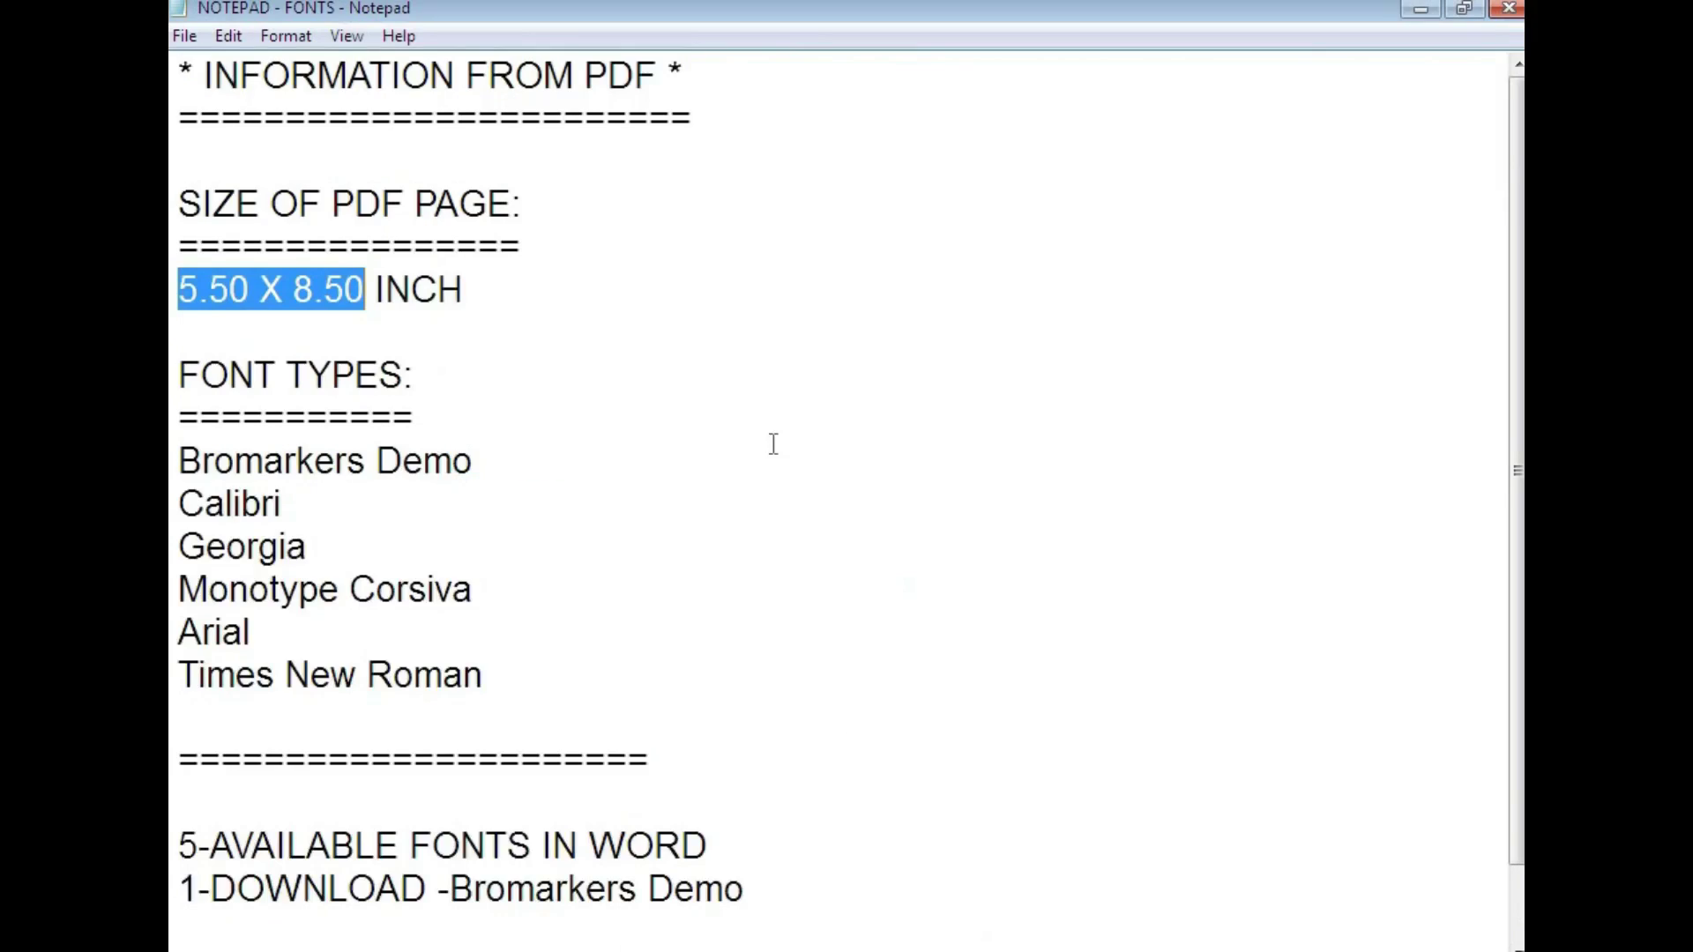
click(185, 36)
click(223, 64)
key(ctrl+v)
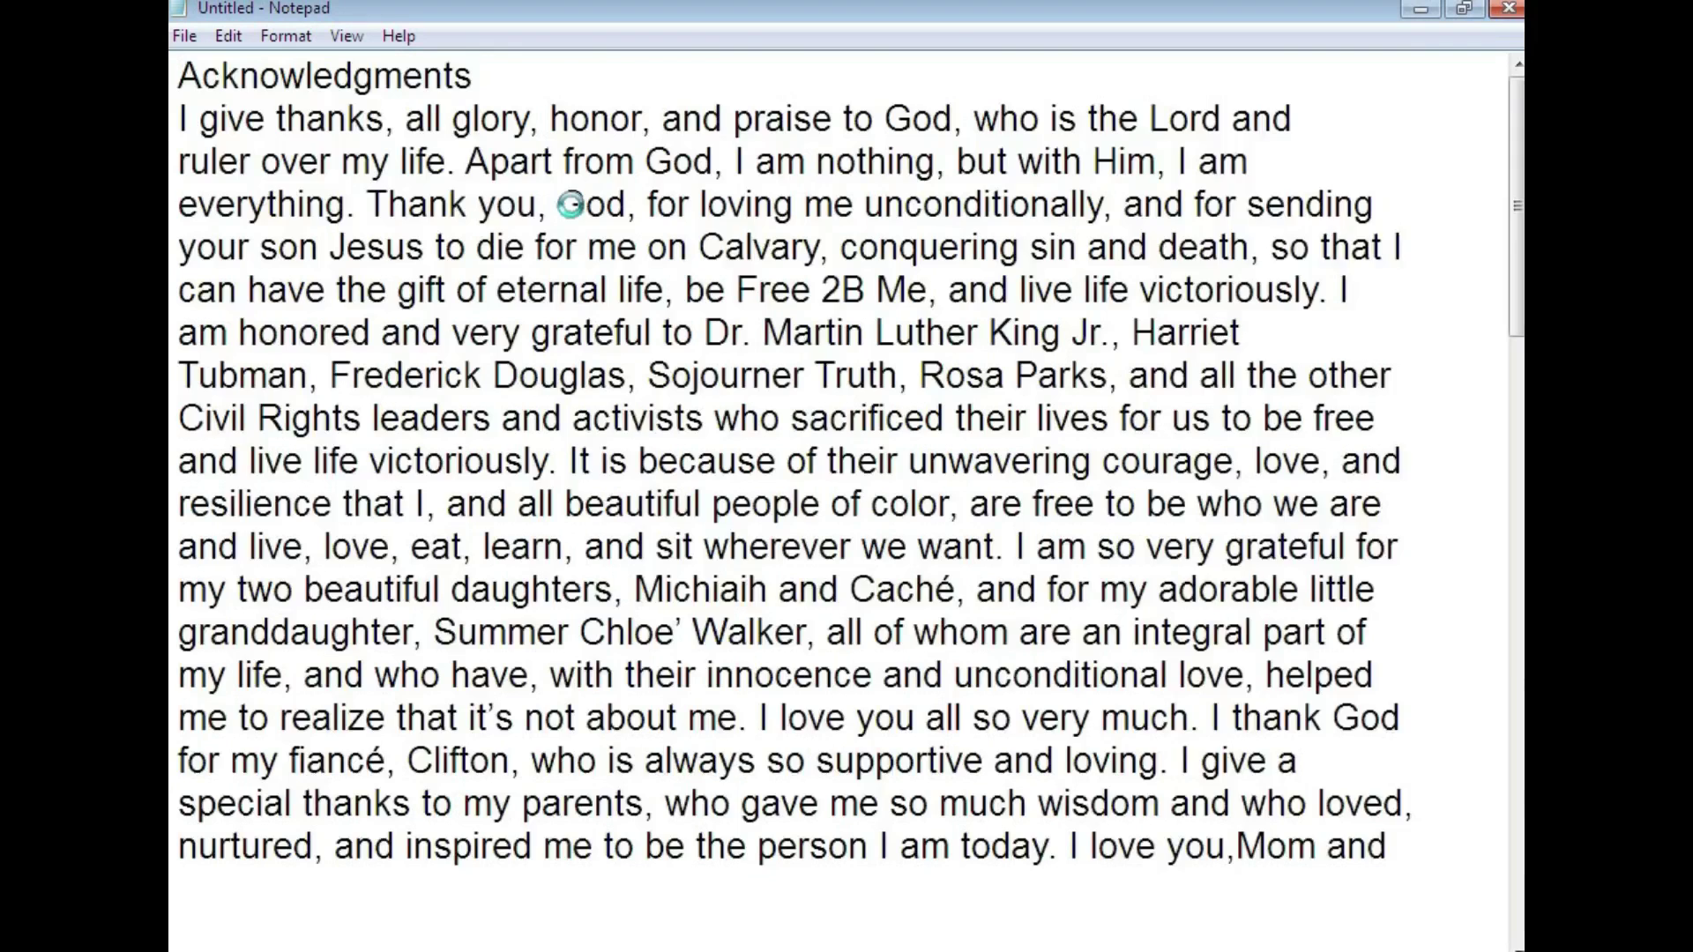
scroll(704, 500, up, 15)
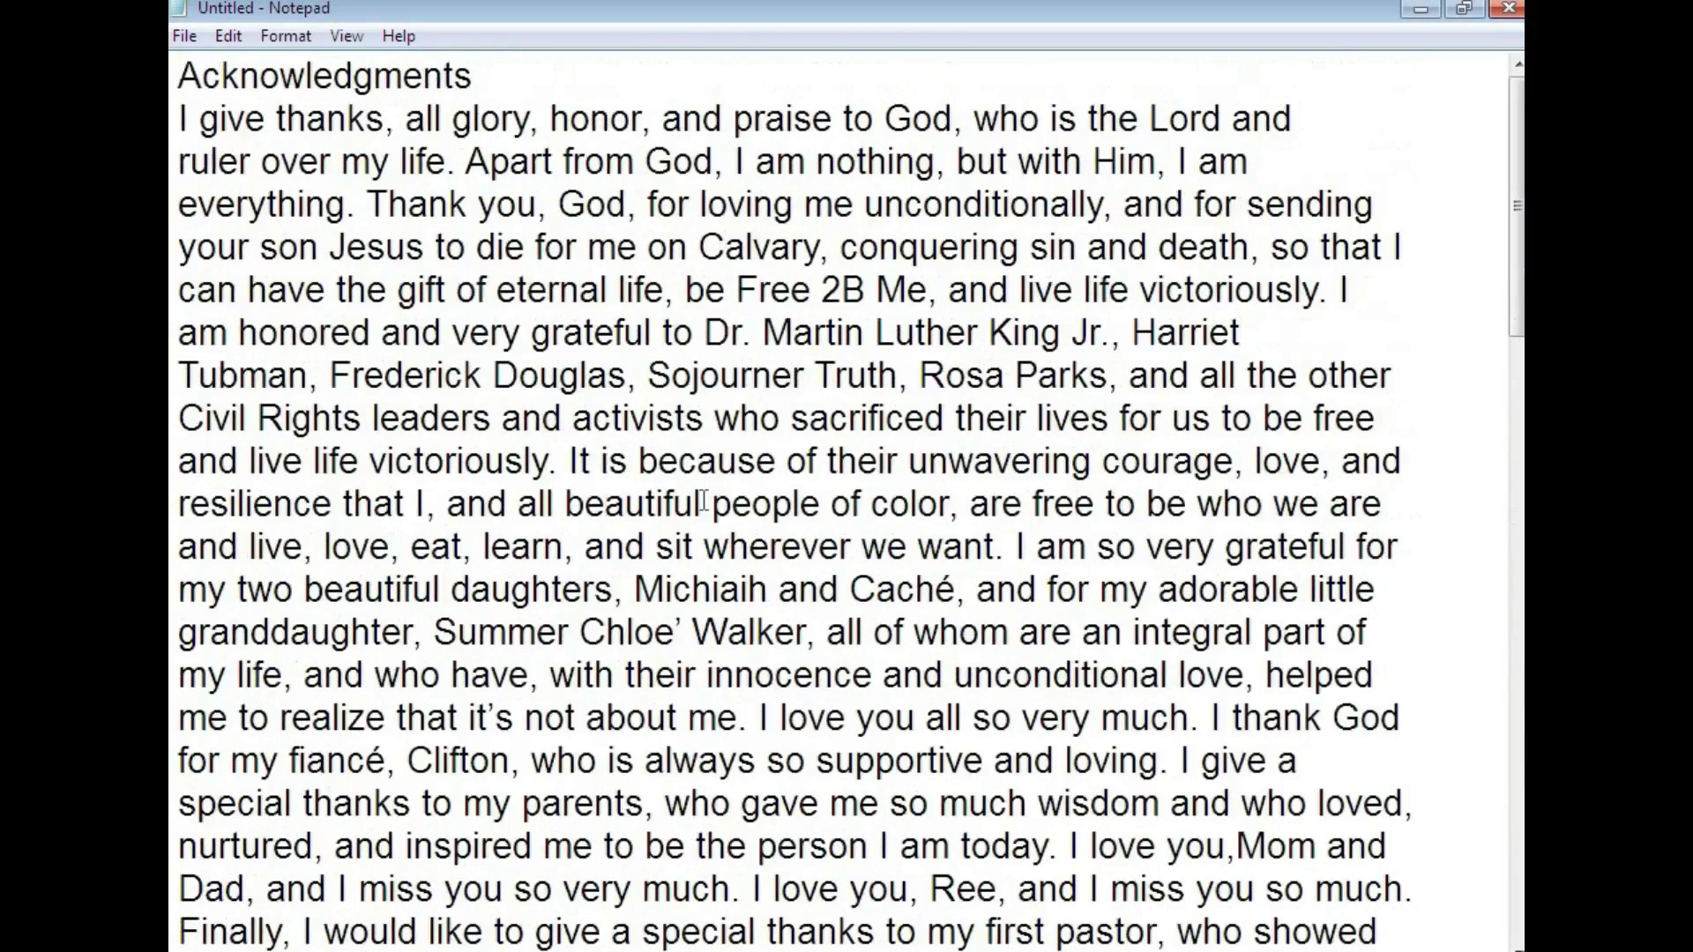
Copy all the plain text from Notepad into the blank Word document and save the document
key(ctrl+a)
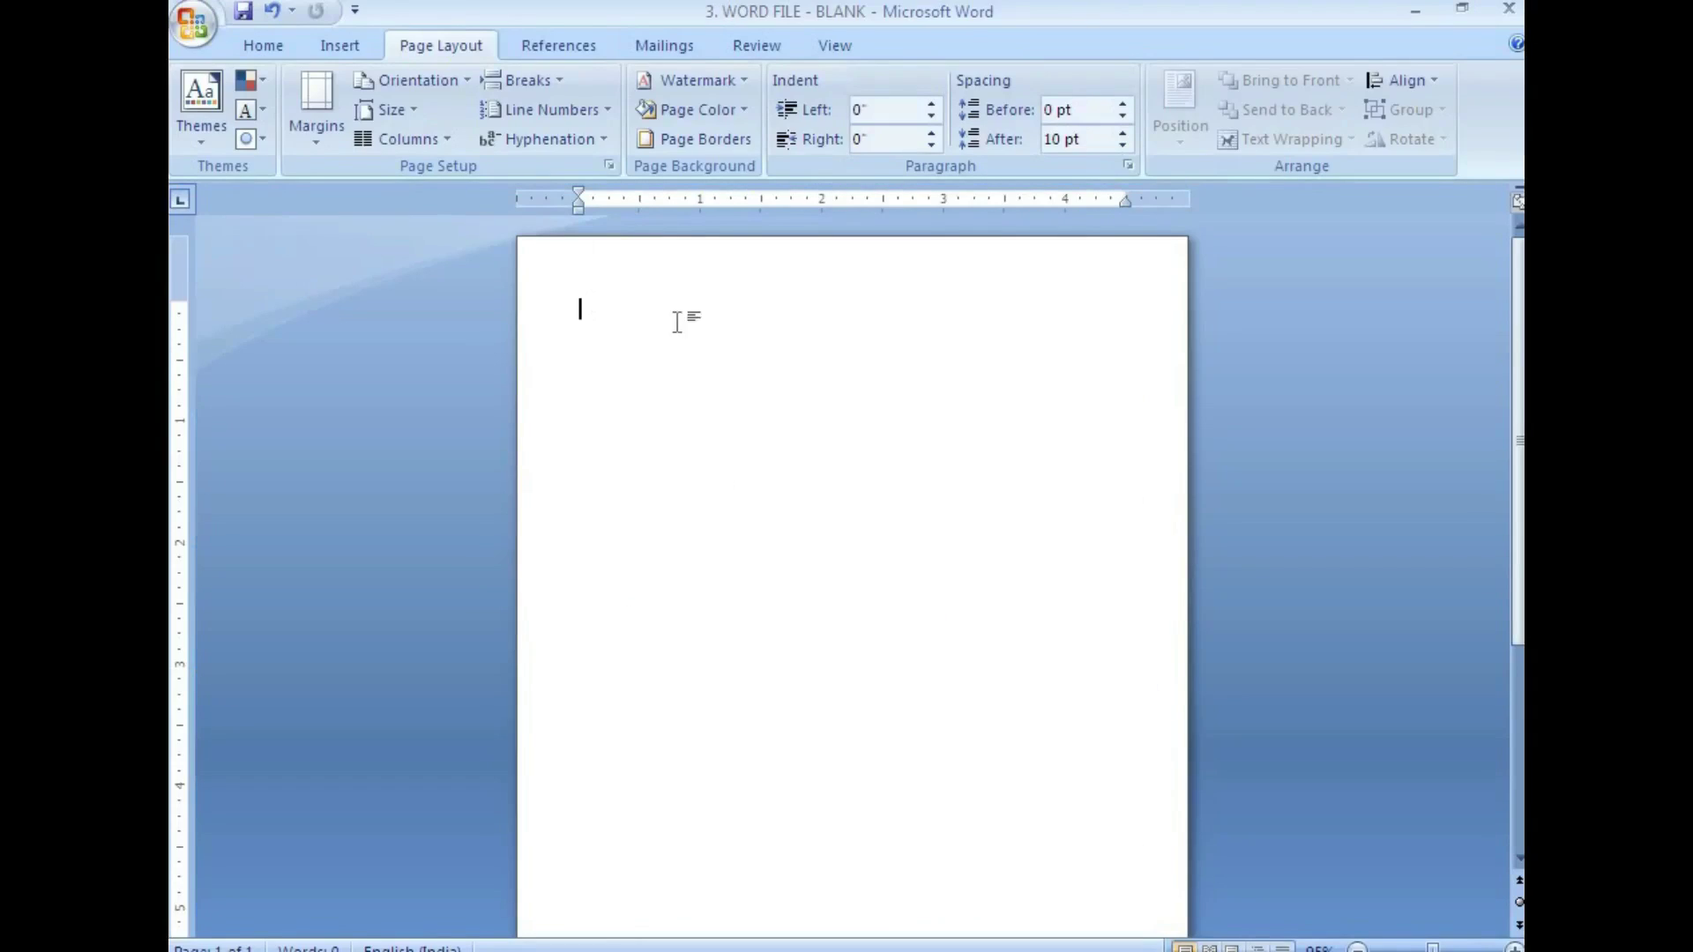
key(ctrl+v)
scroll(726, 549, up, 5)
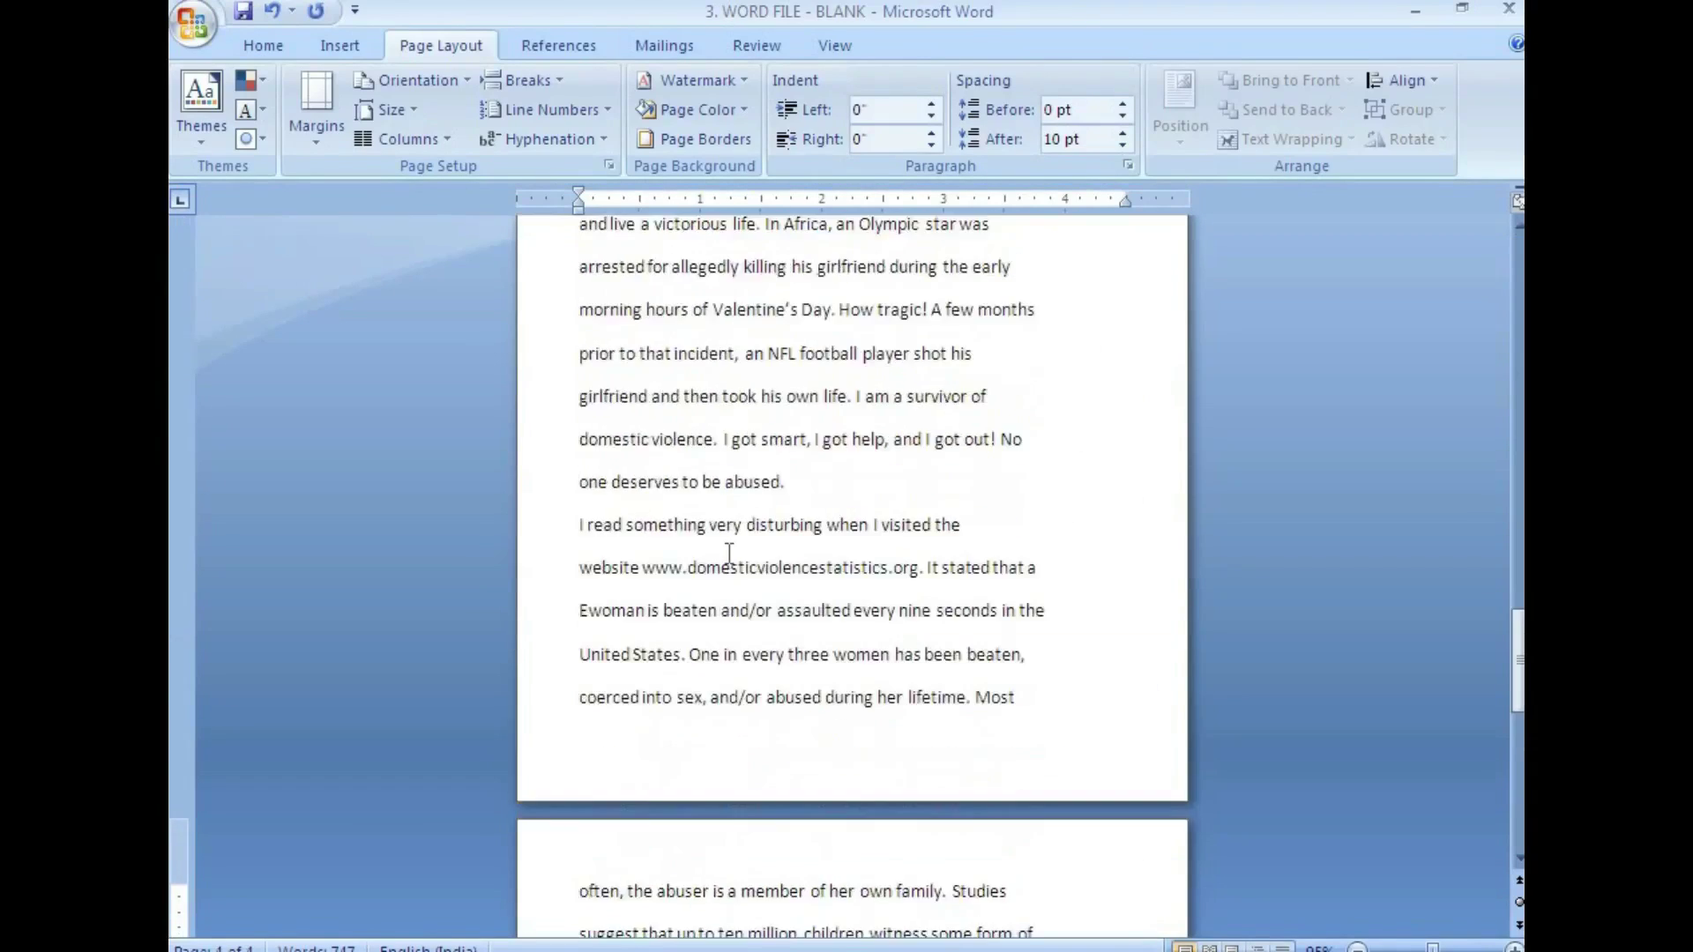
scroll(728, 551, up, 20)
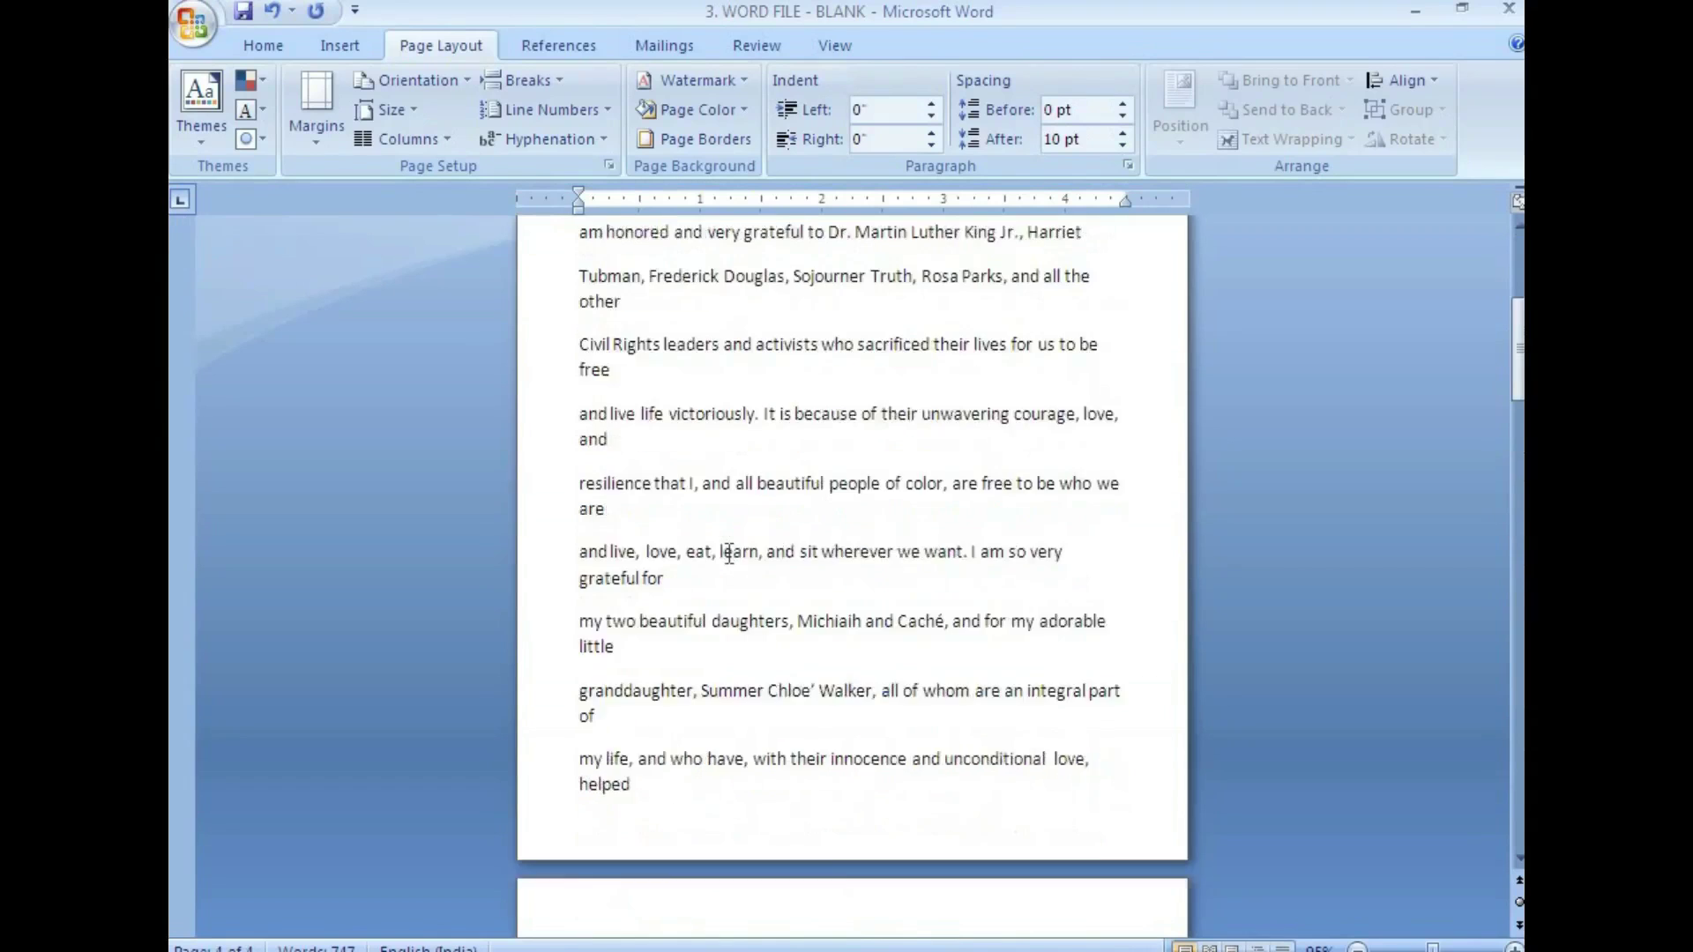
scroll(729, 551, up, 5)
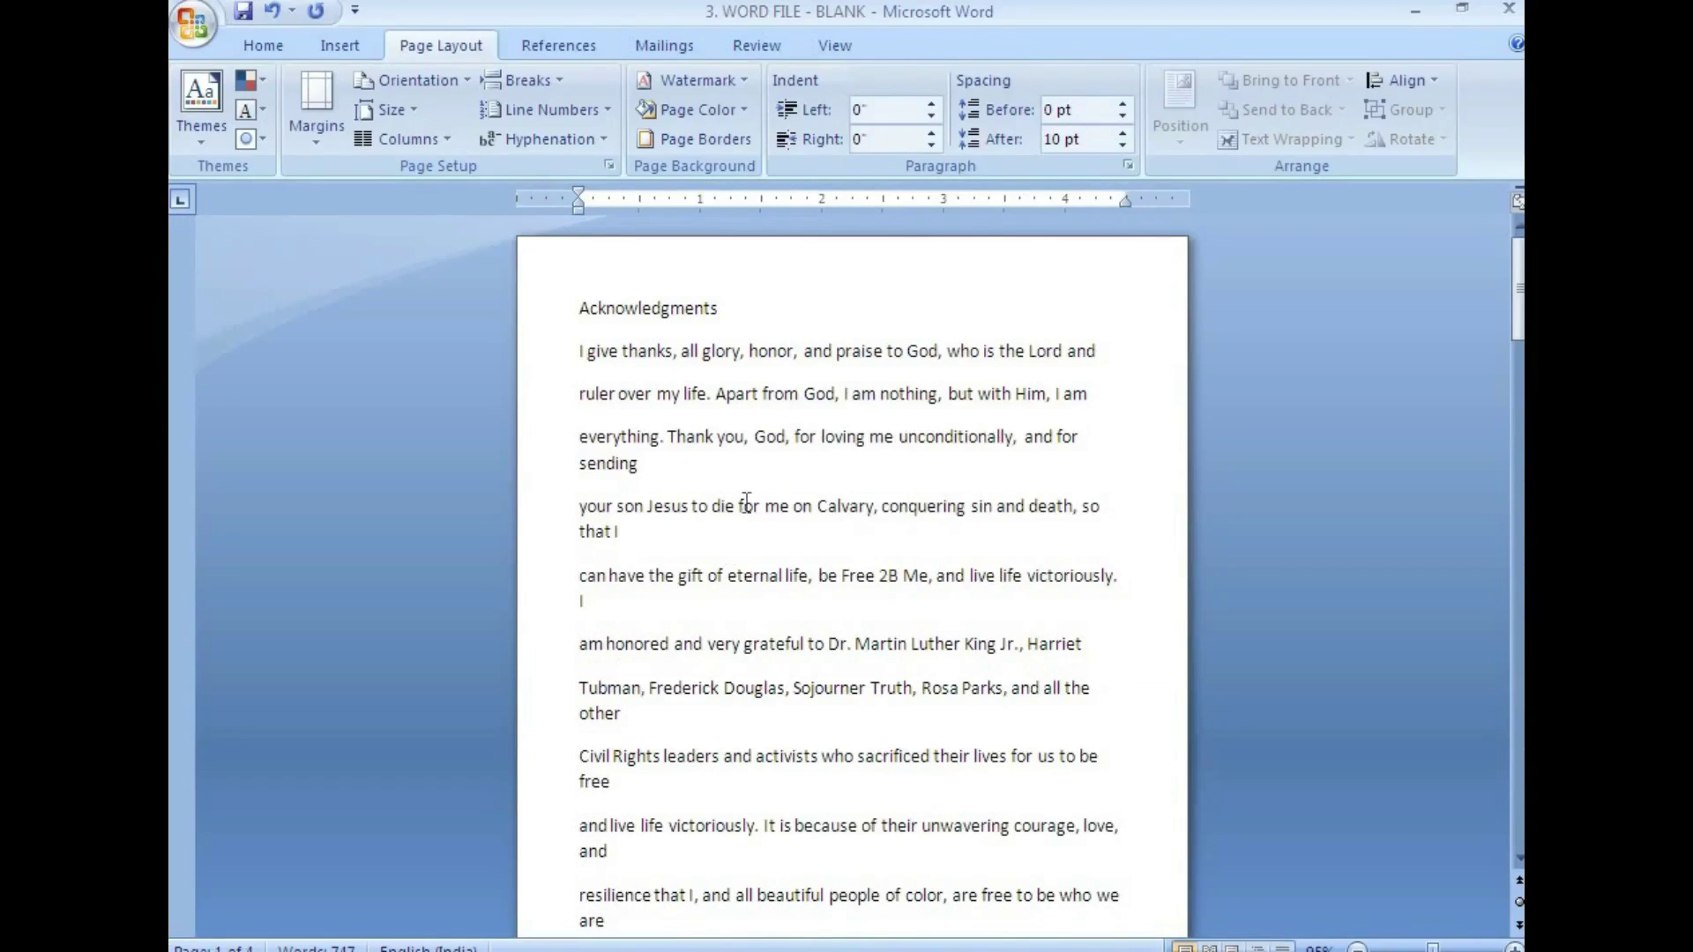
click(242, 11)
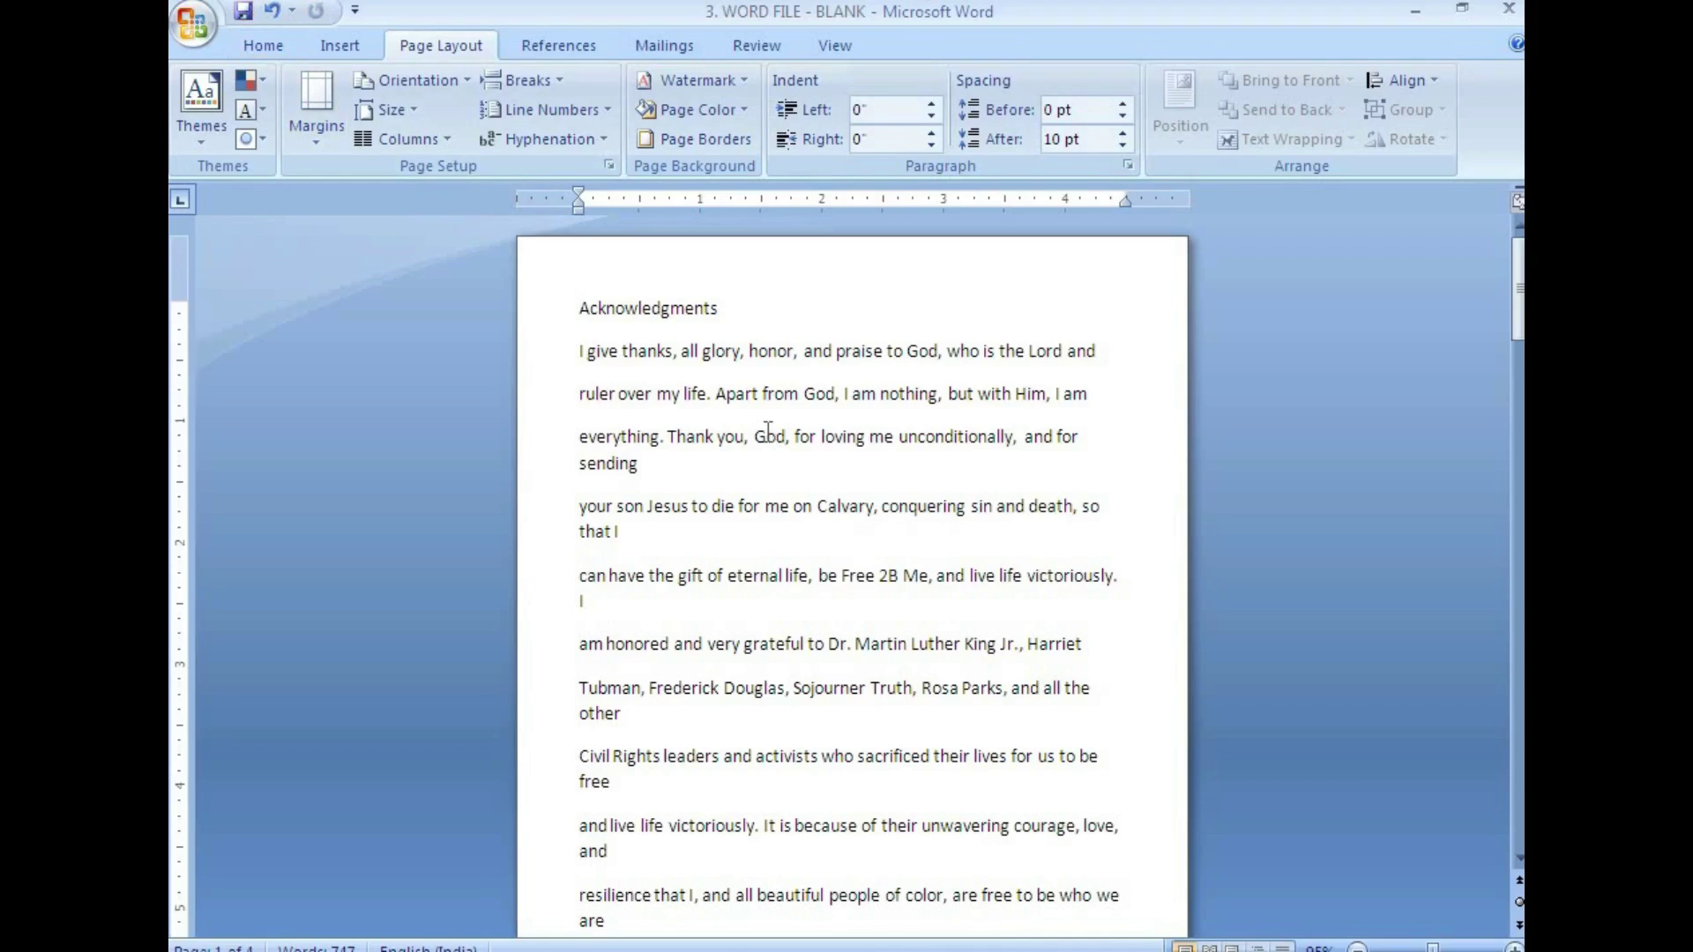
Justify the entire text of the document
key(ctrl+a)
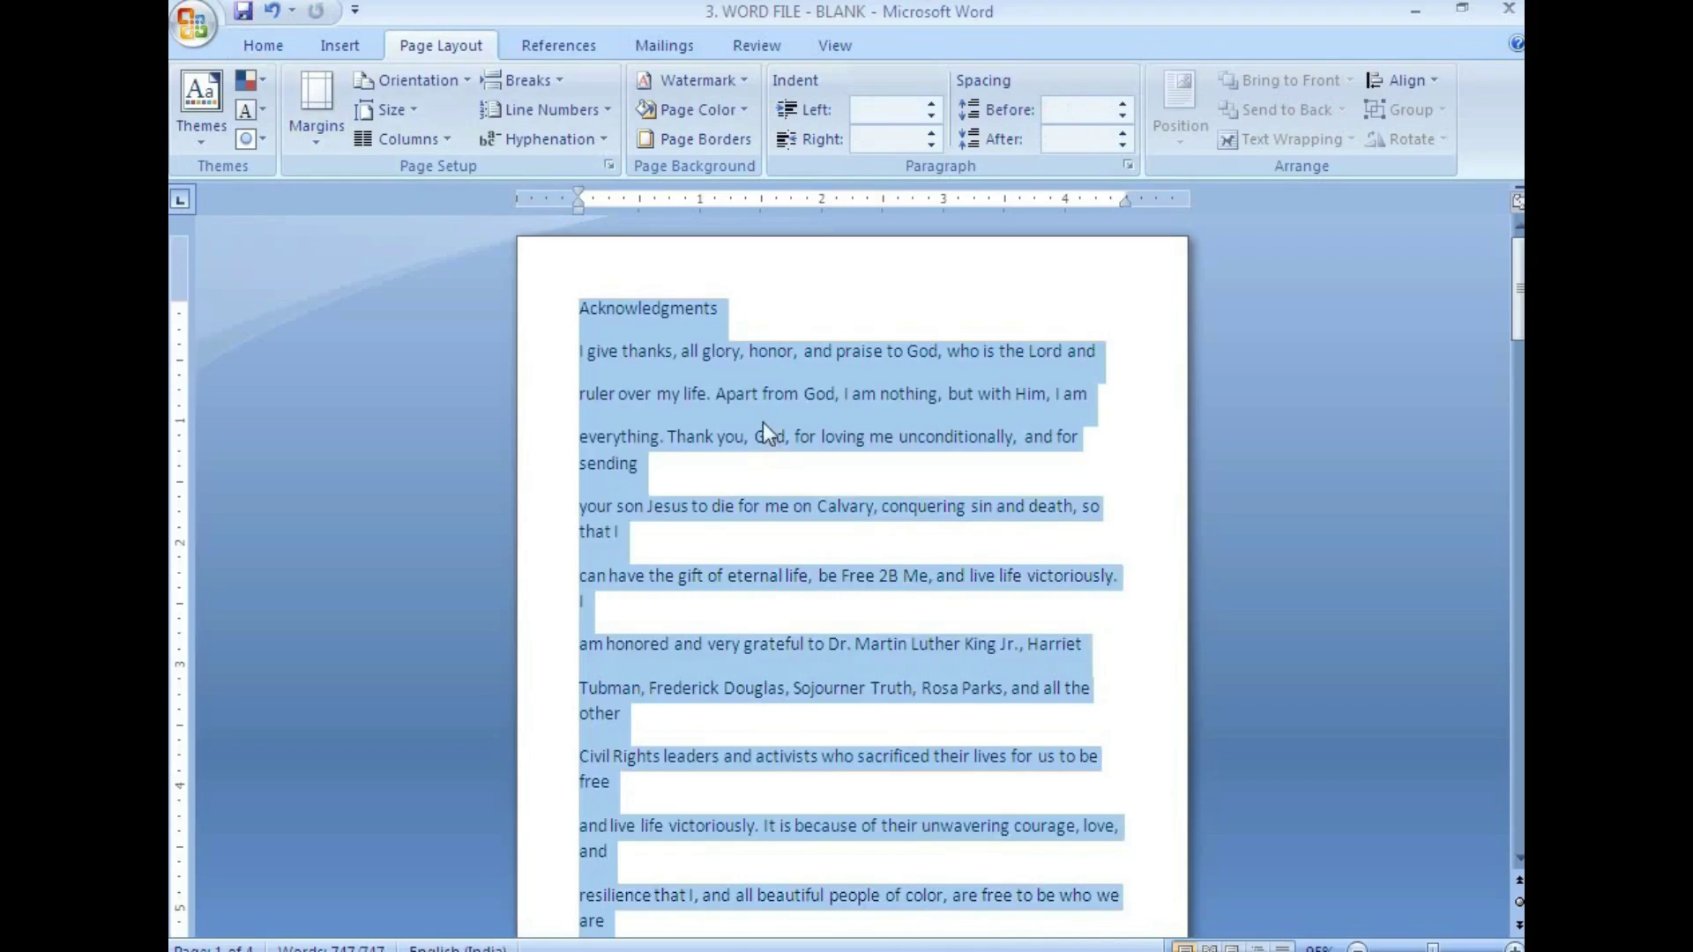
right_click(723, 372)
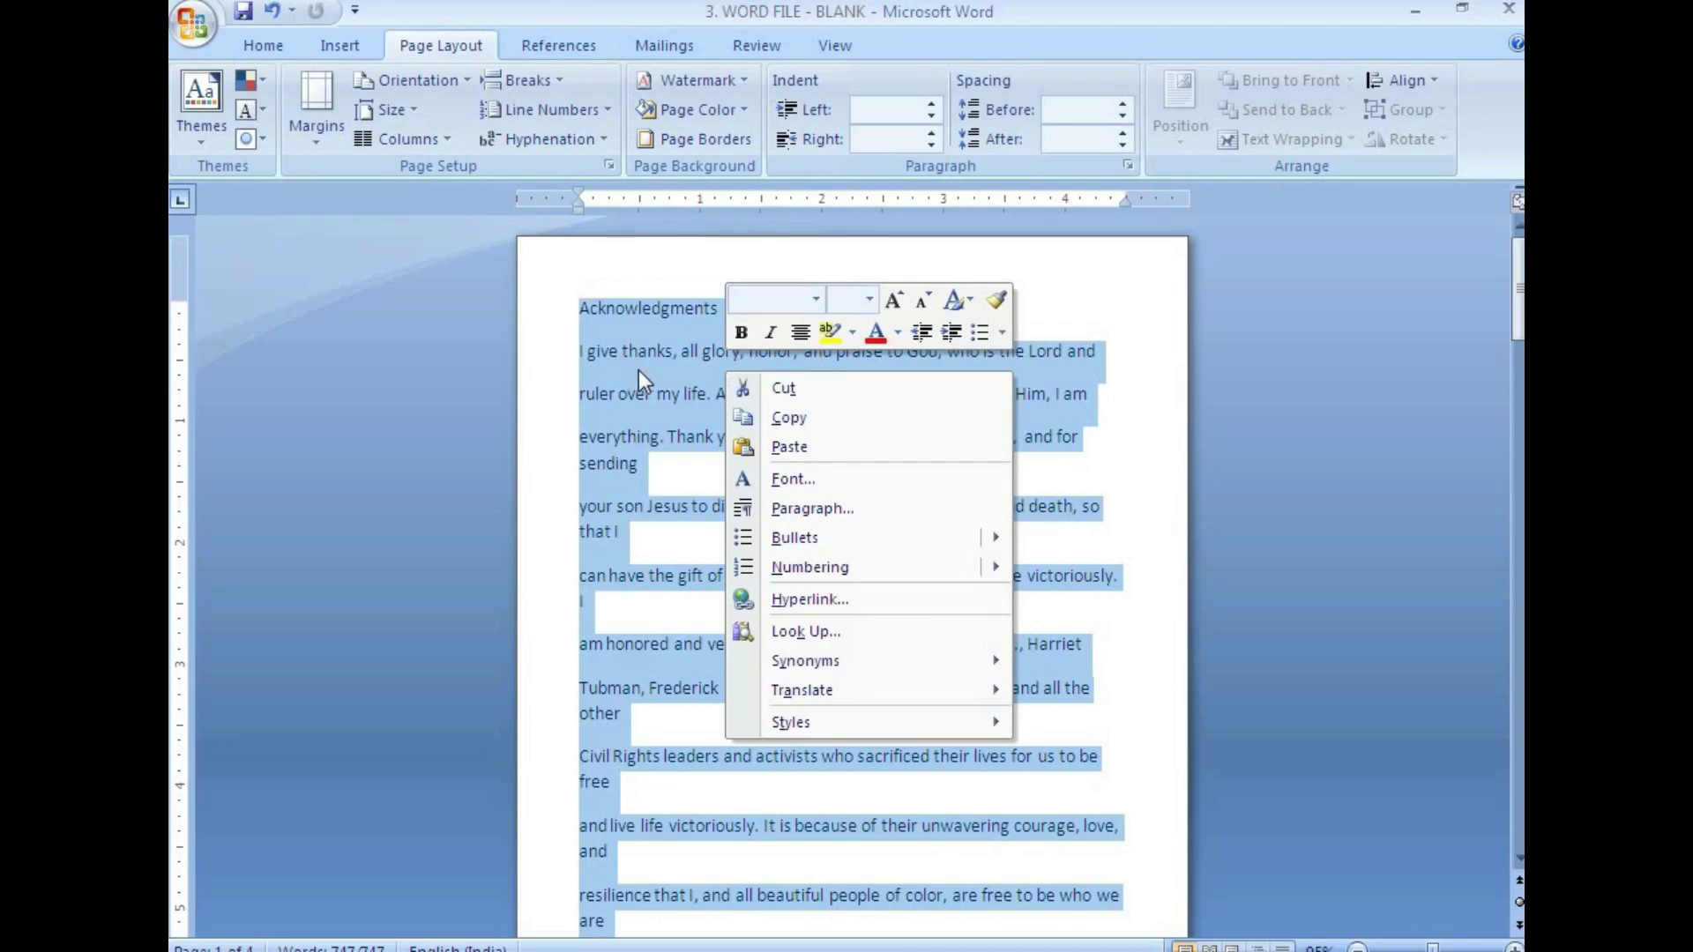
click(277, 48)
click(741, 128)
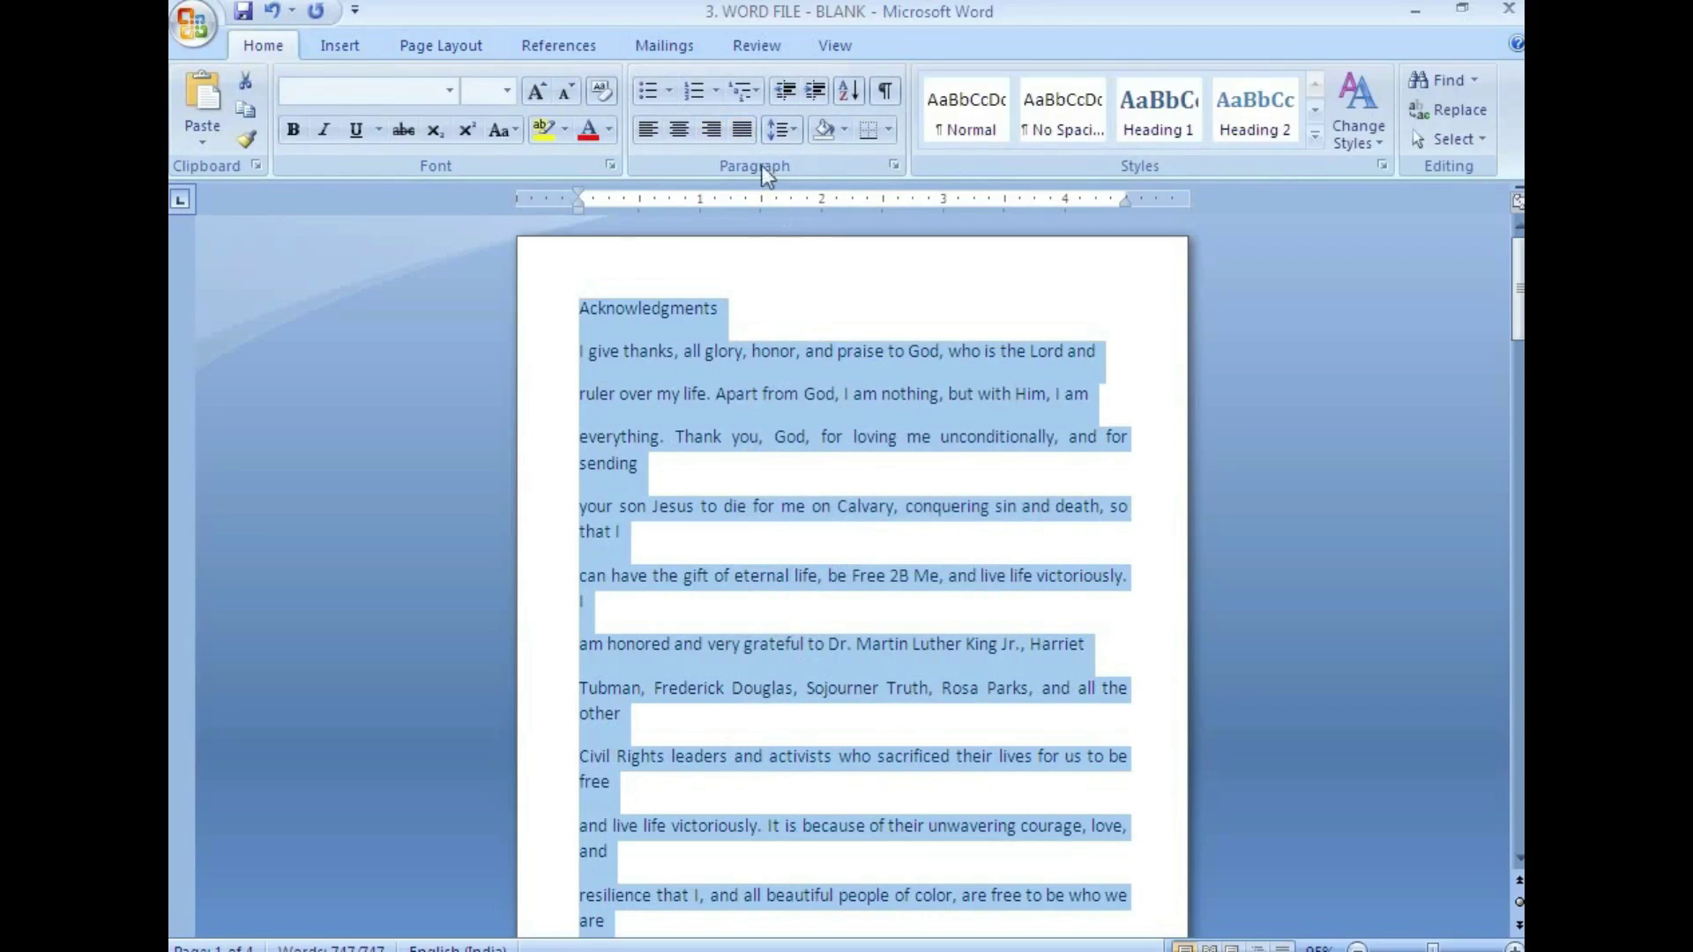
Remove the line breaks in the first Acknowledgments paragraph, joining the lines from "I give thanks" through "I miss you so much."
click(900, 395)
click(1109, 358)
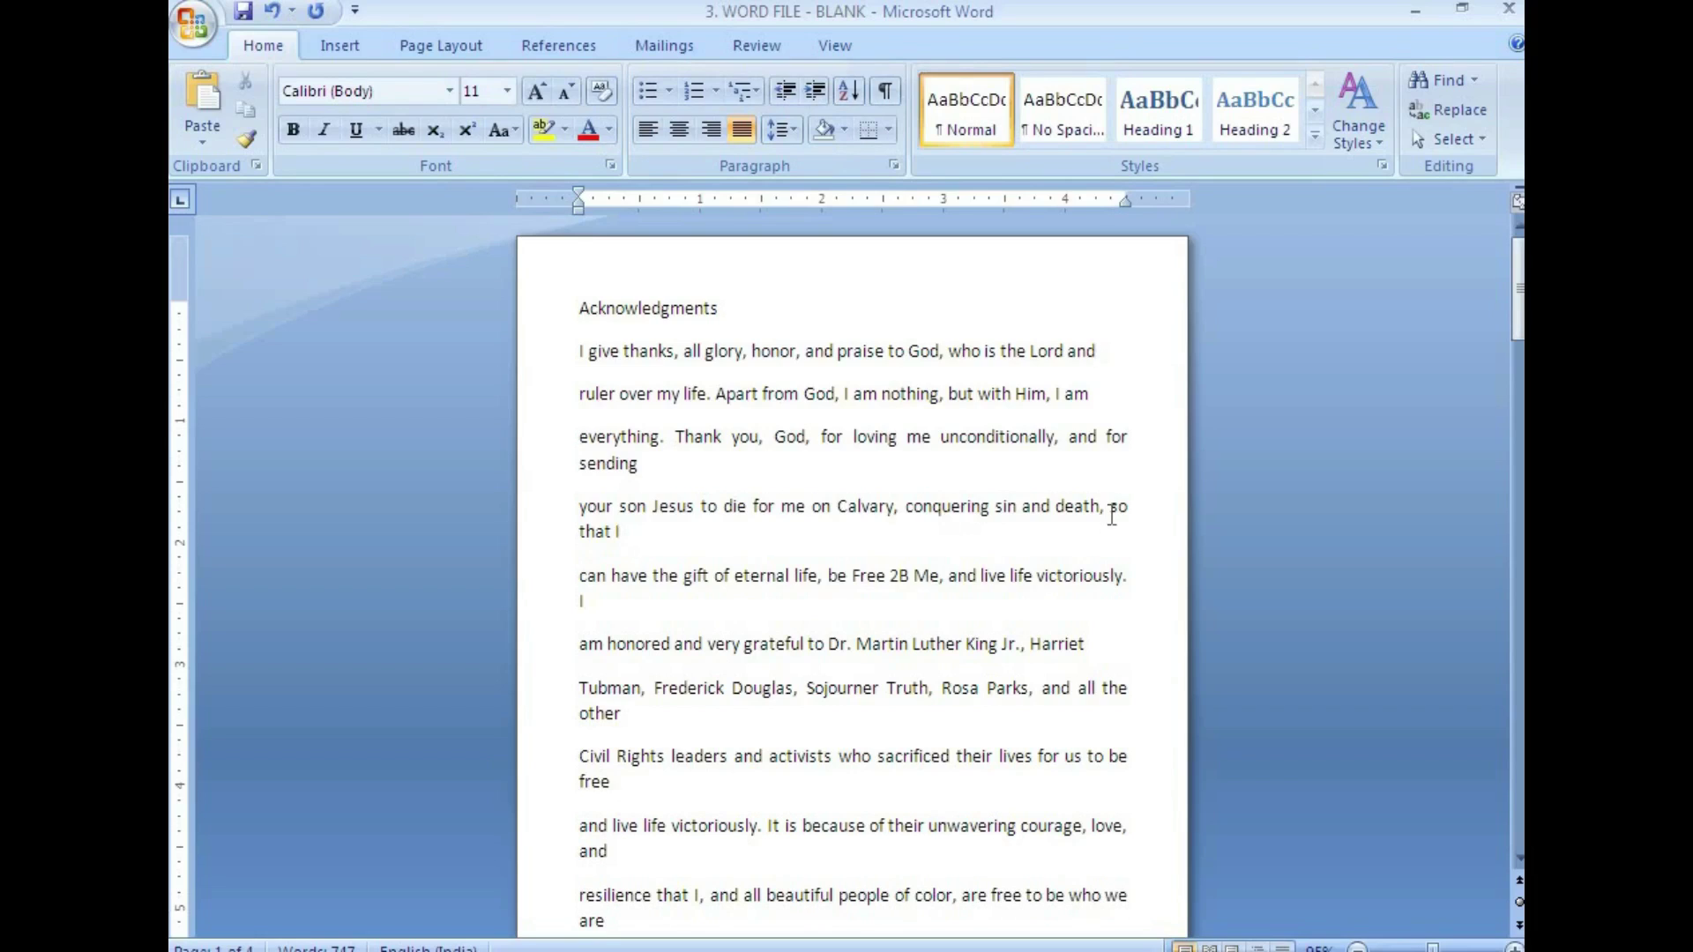
key(Delete)
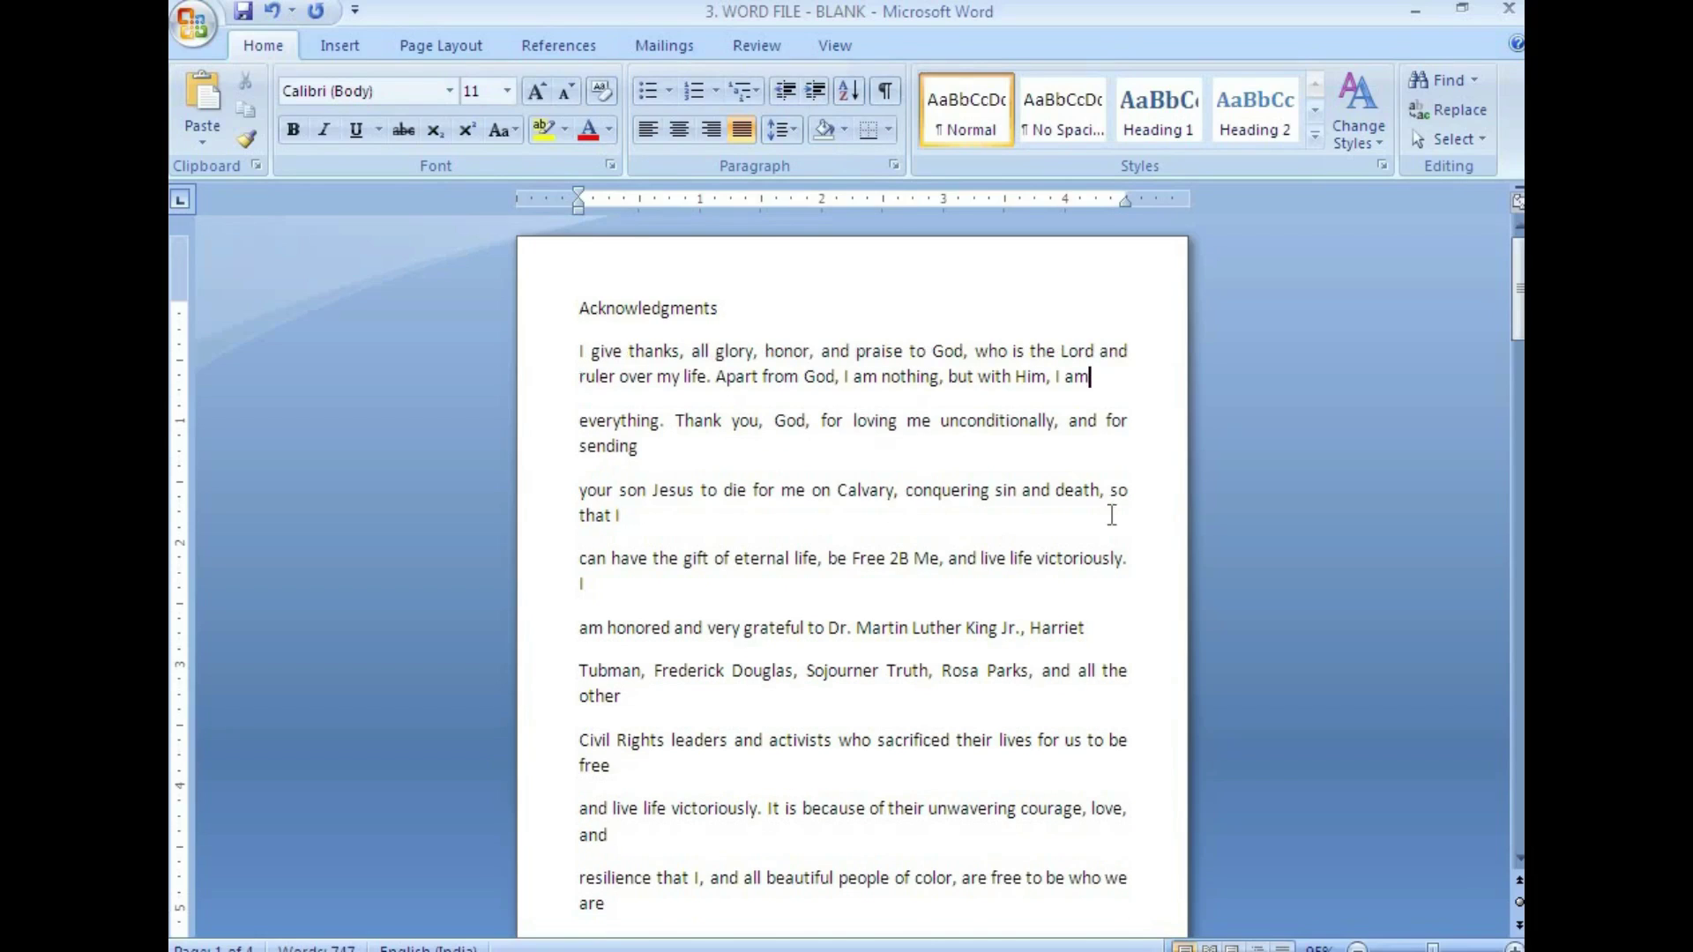
key(Delete)
key(Delete)
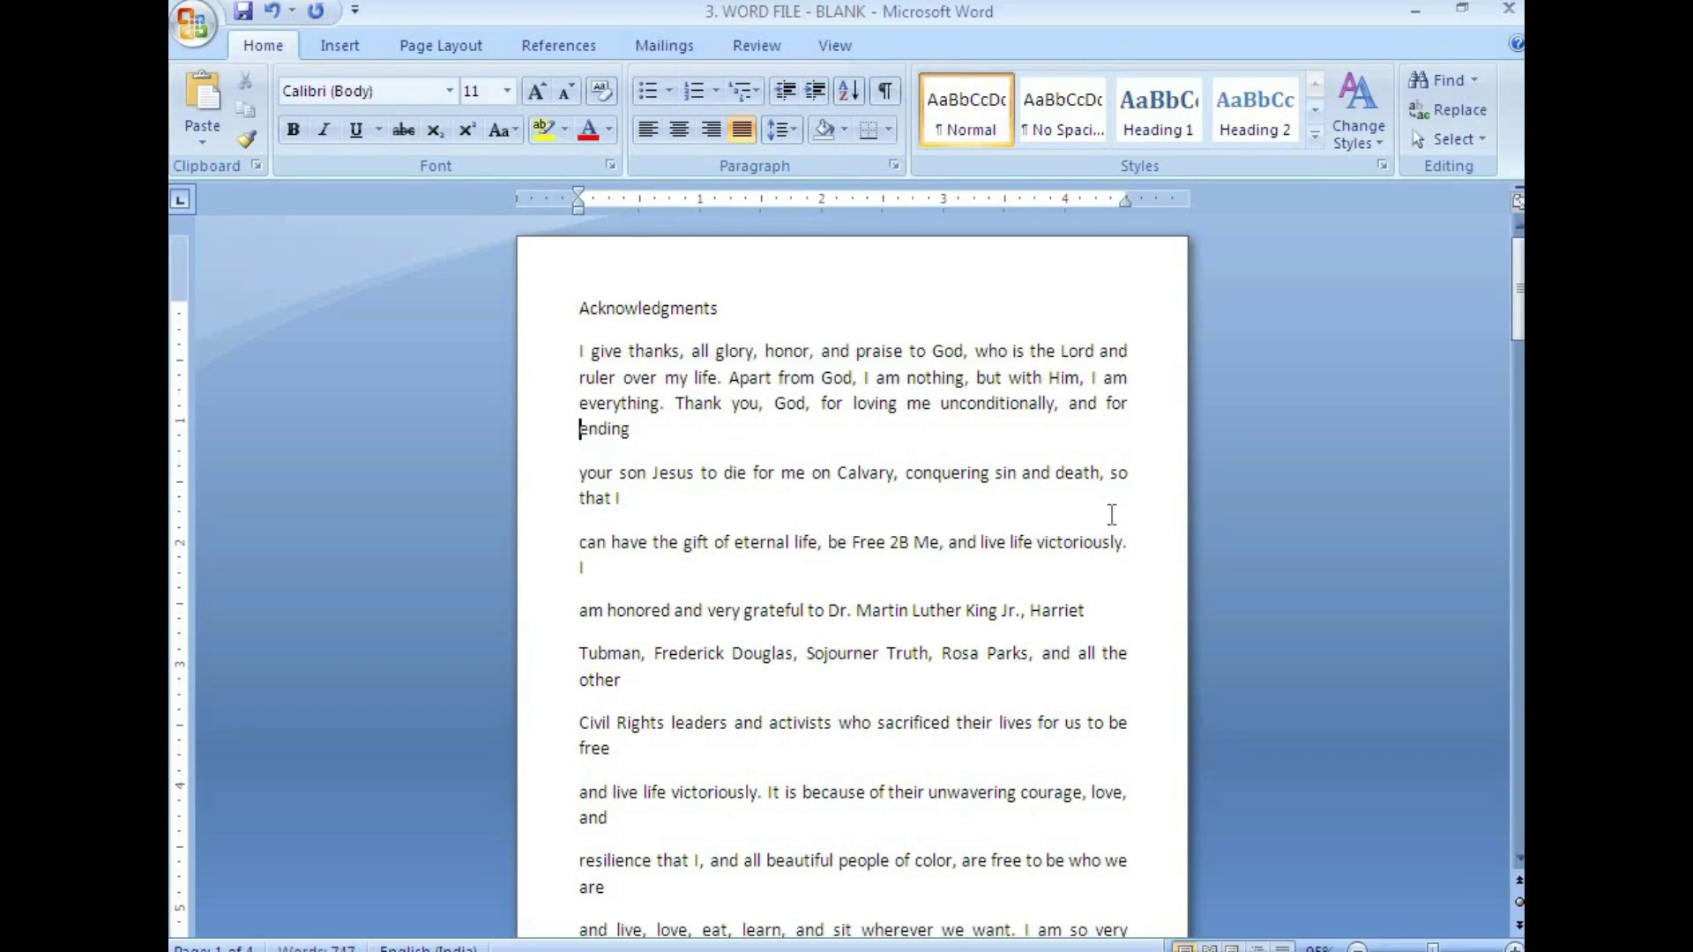
key(ctrl+z)
key(Delete)
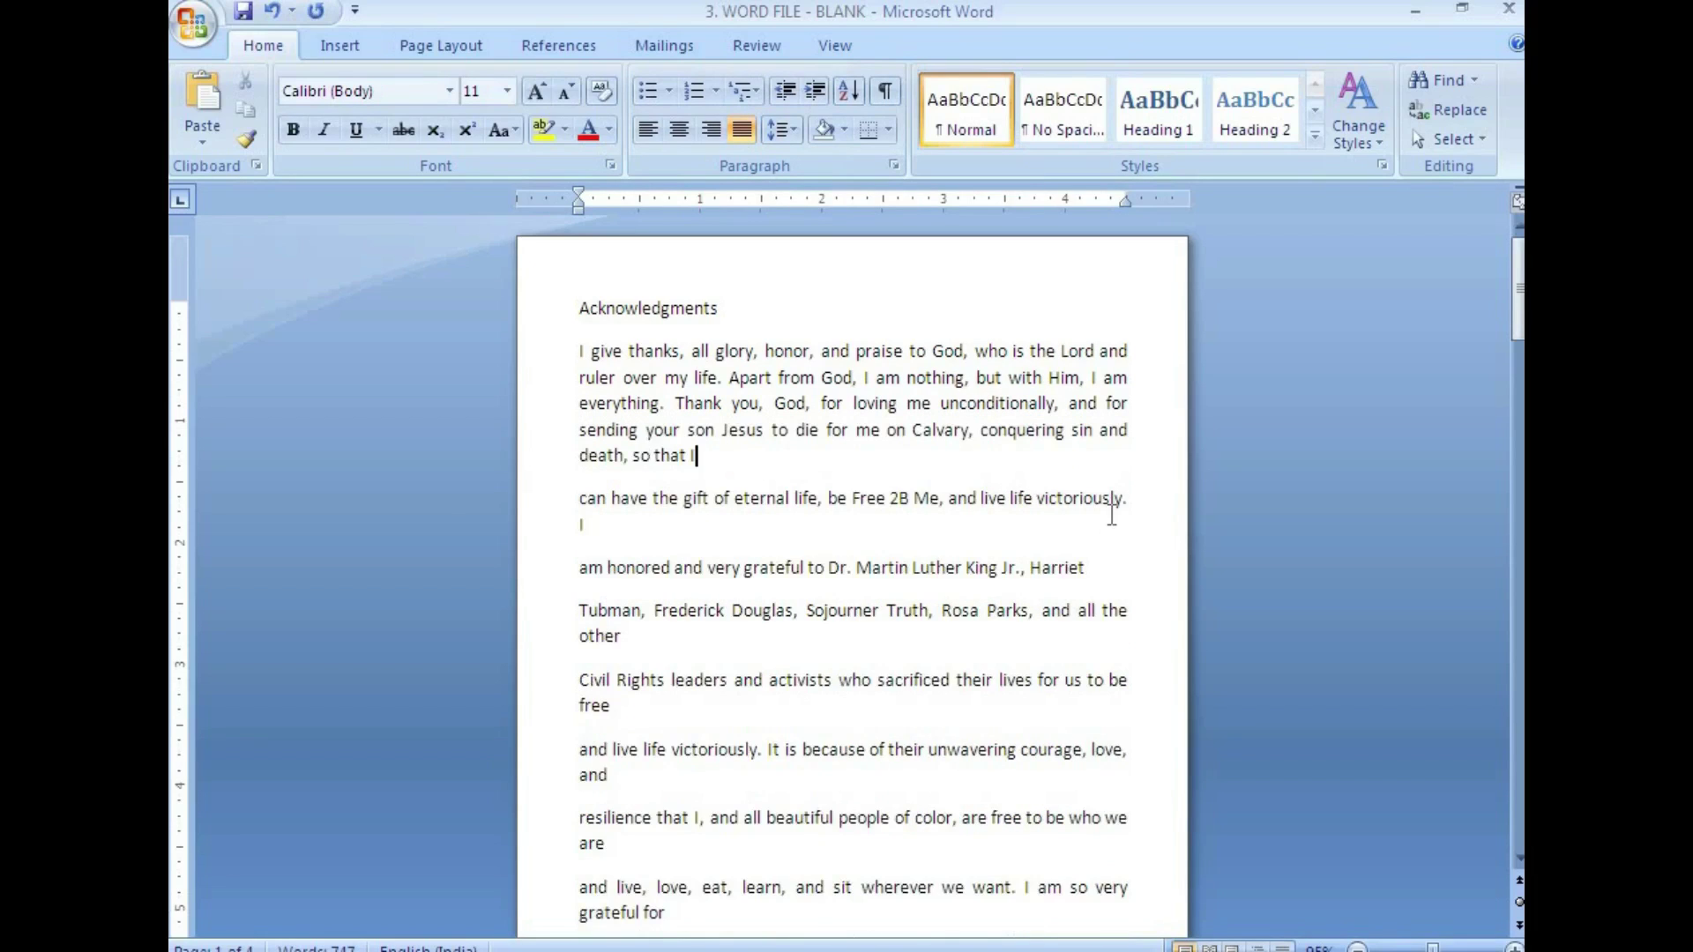
key(Delete)
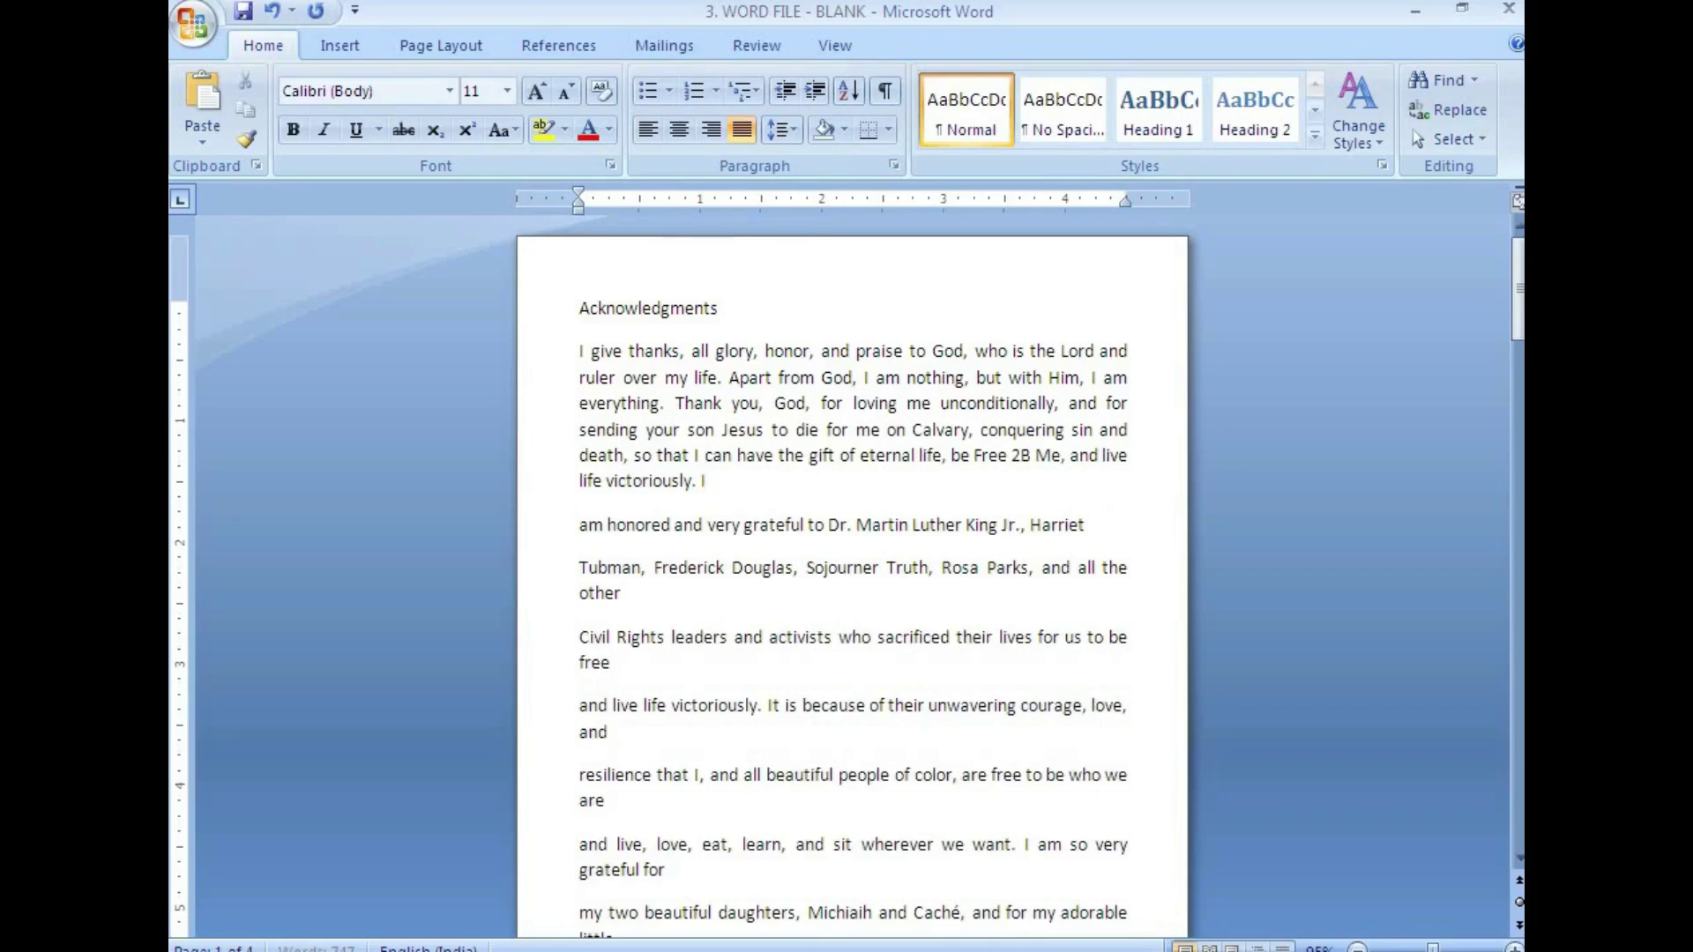
key(Delete)
key(Delete)
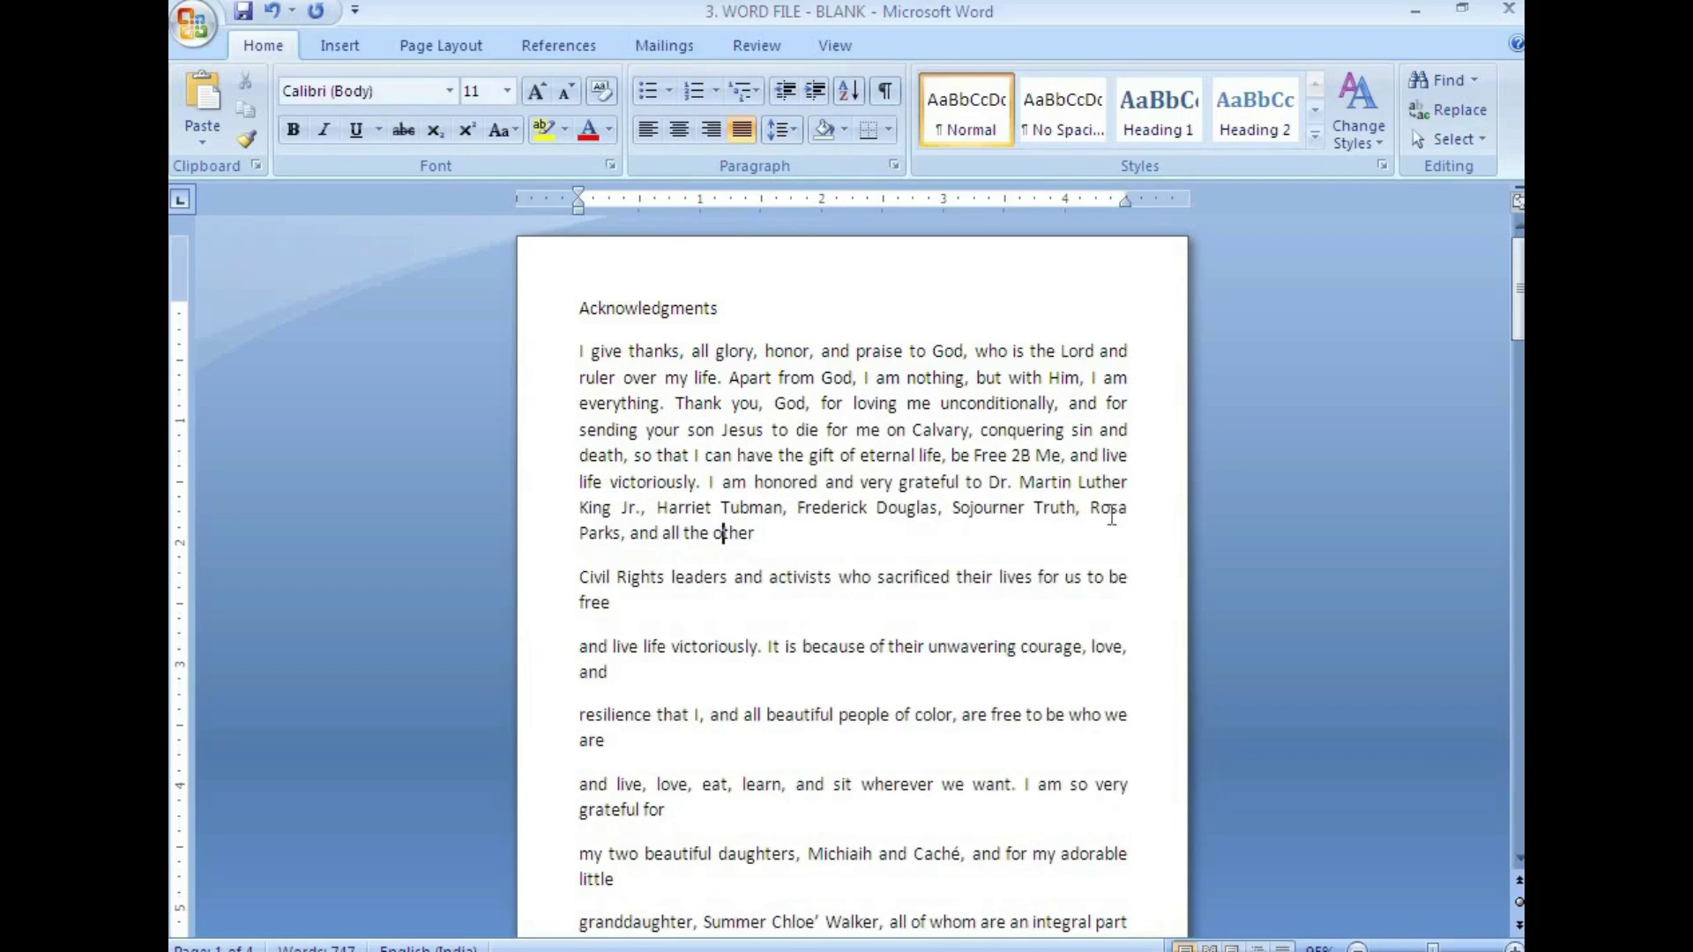
key(Delete)
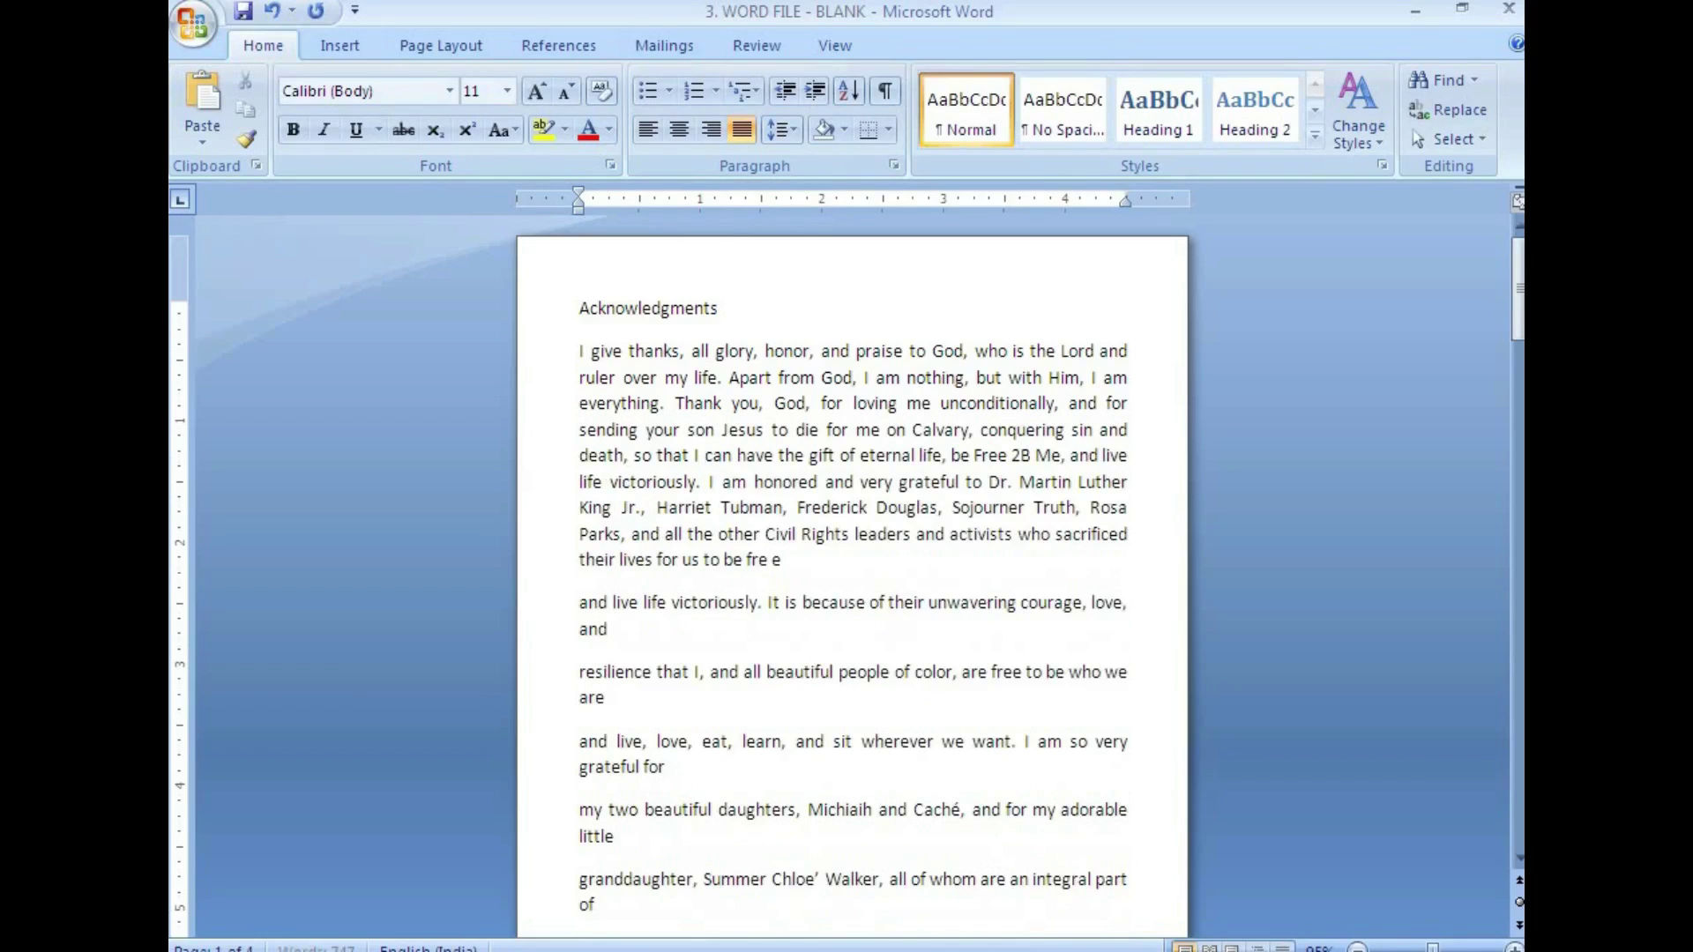
key(ctrl+z)
key(Delete)
key(Delete)
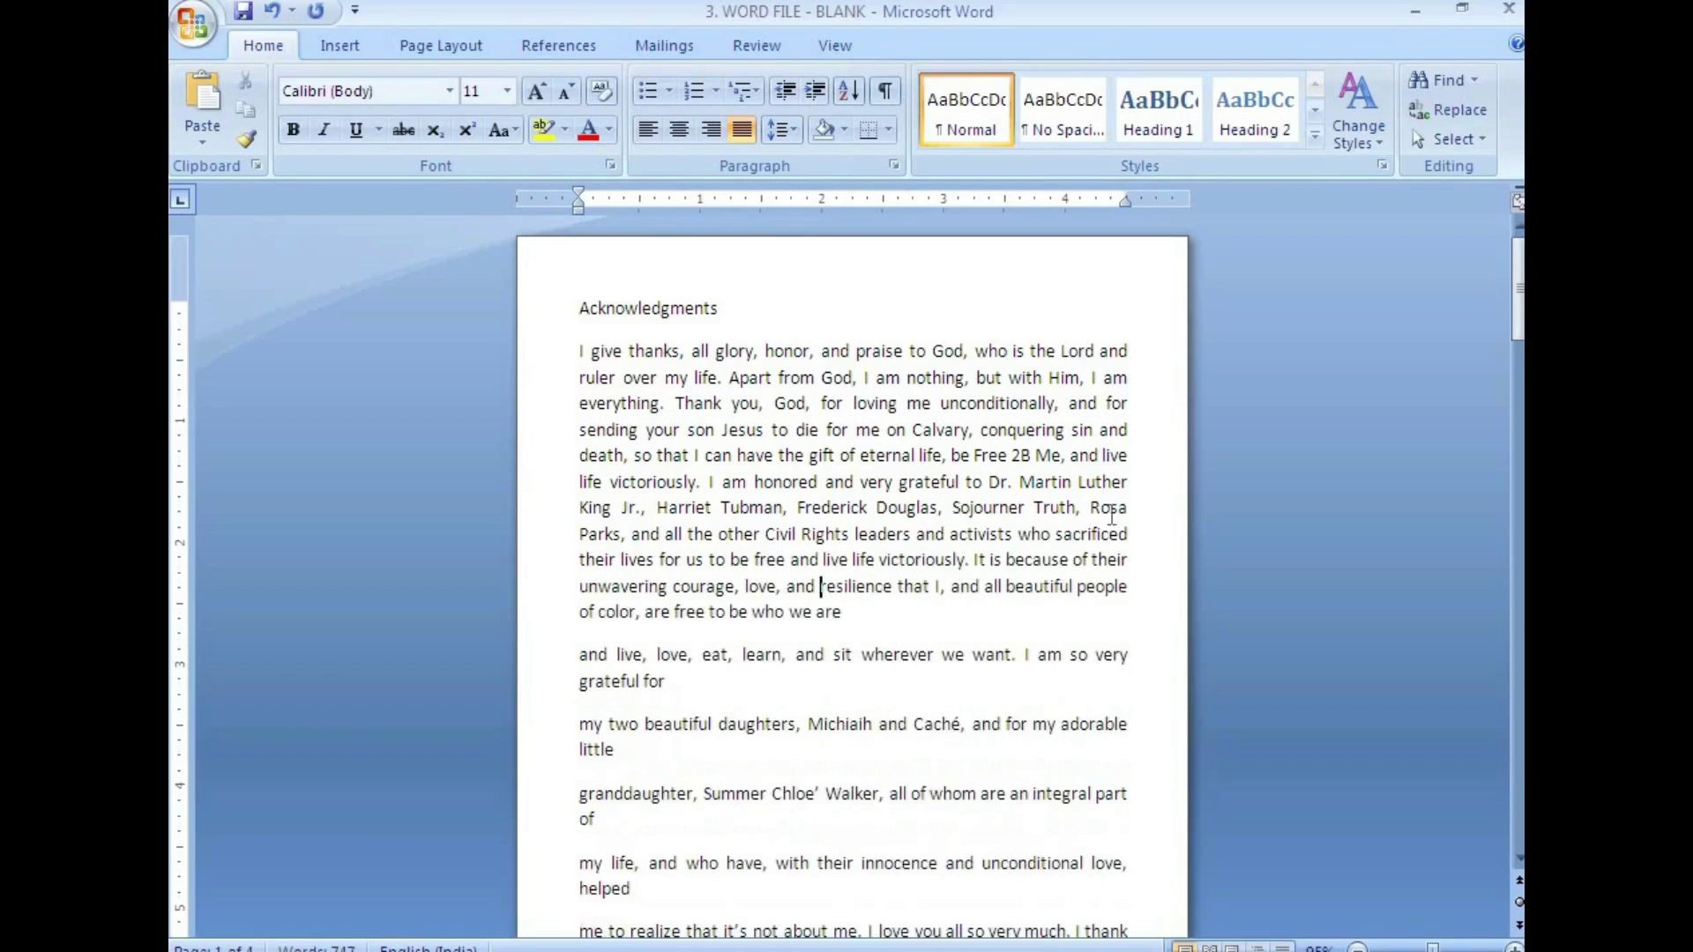
key(End)
key(Delete)
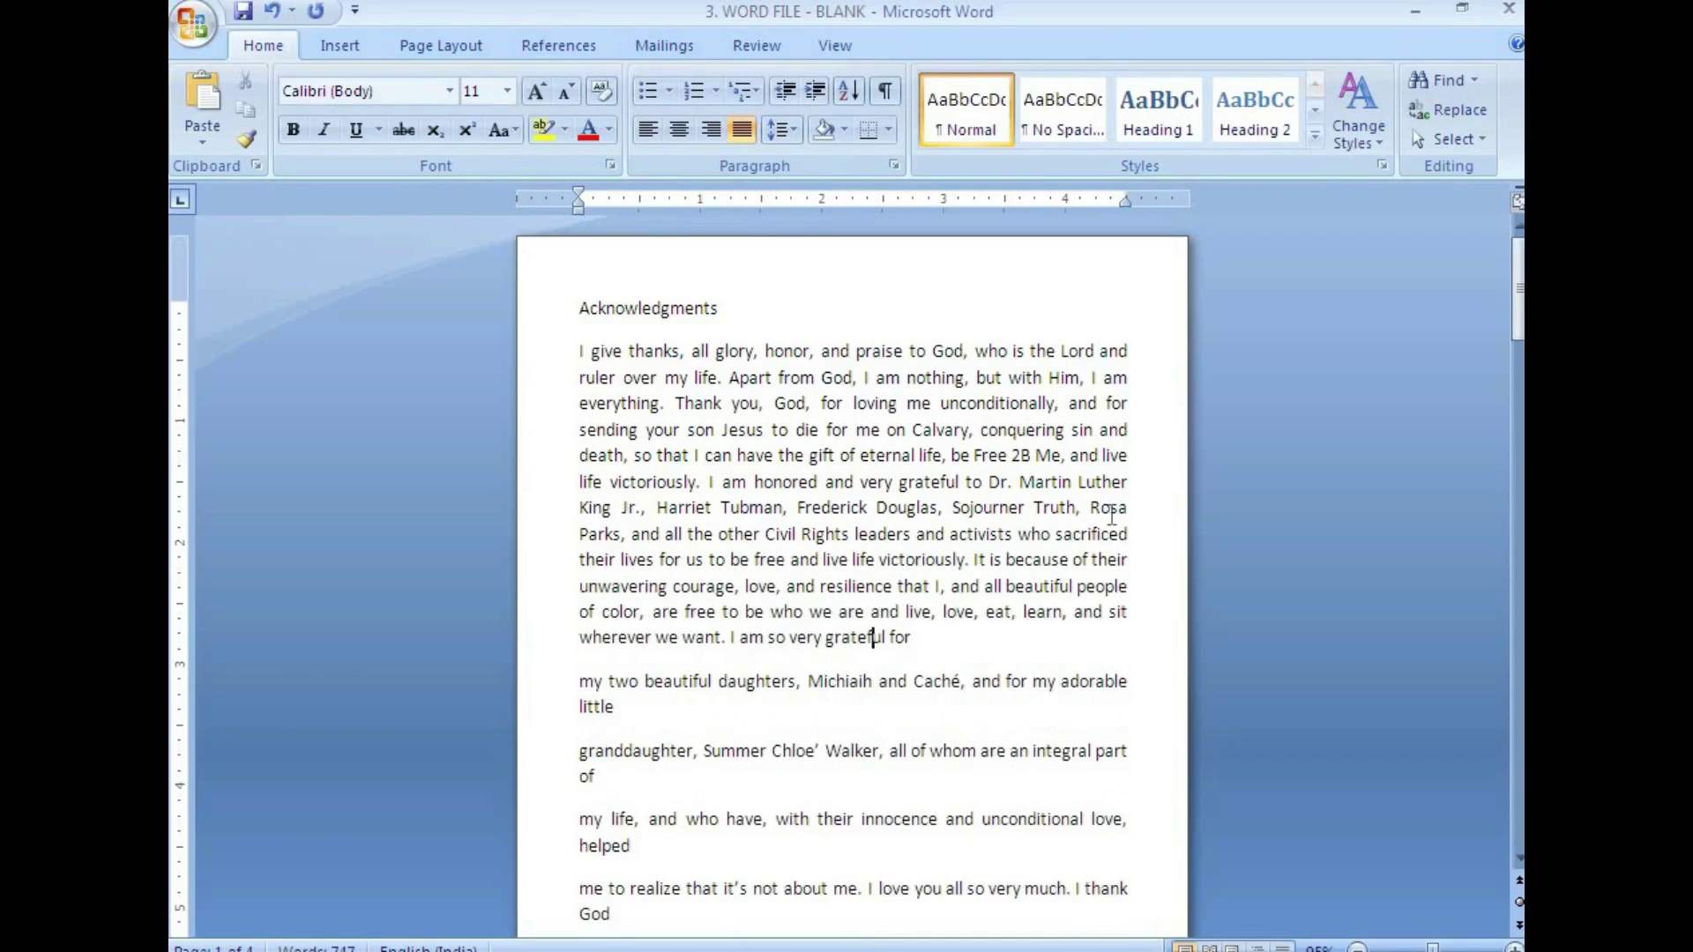
key(Delete)
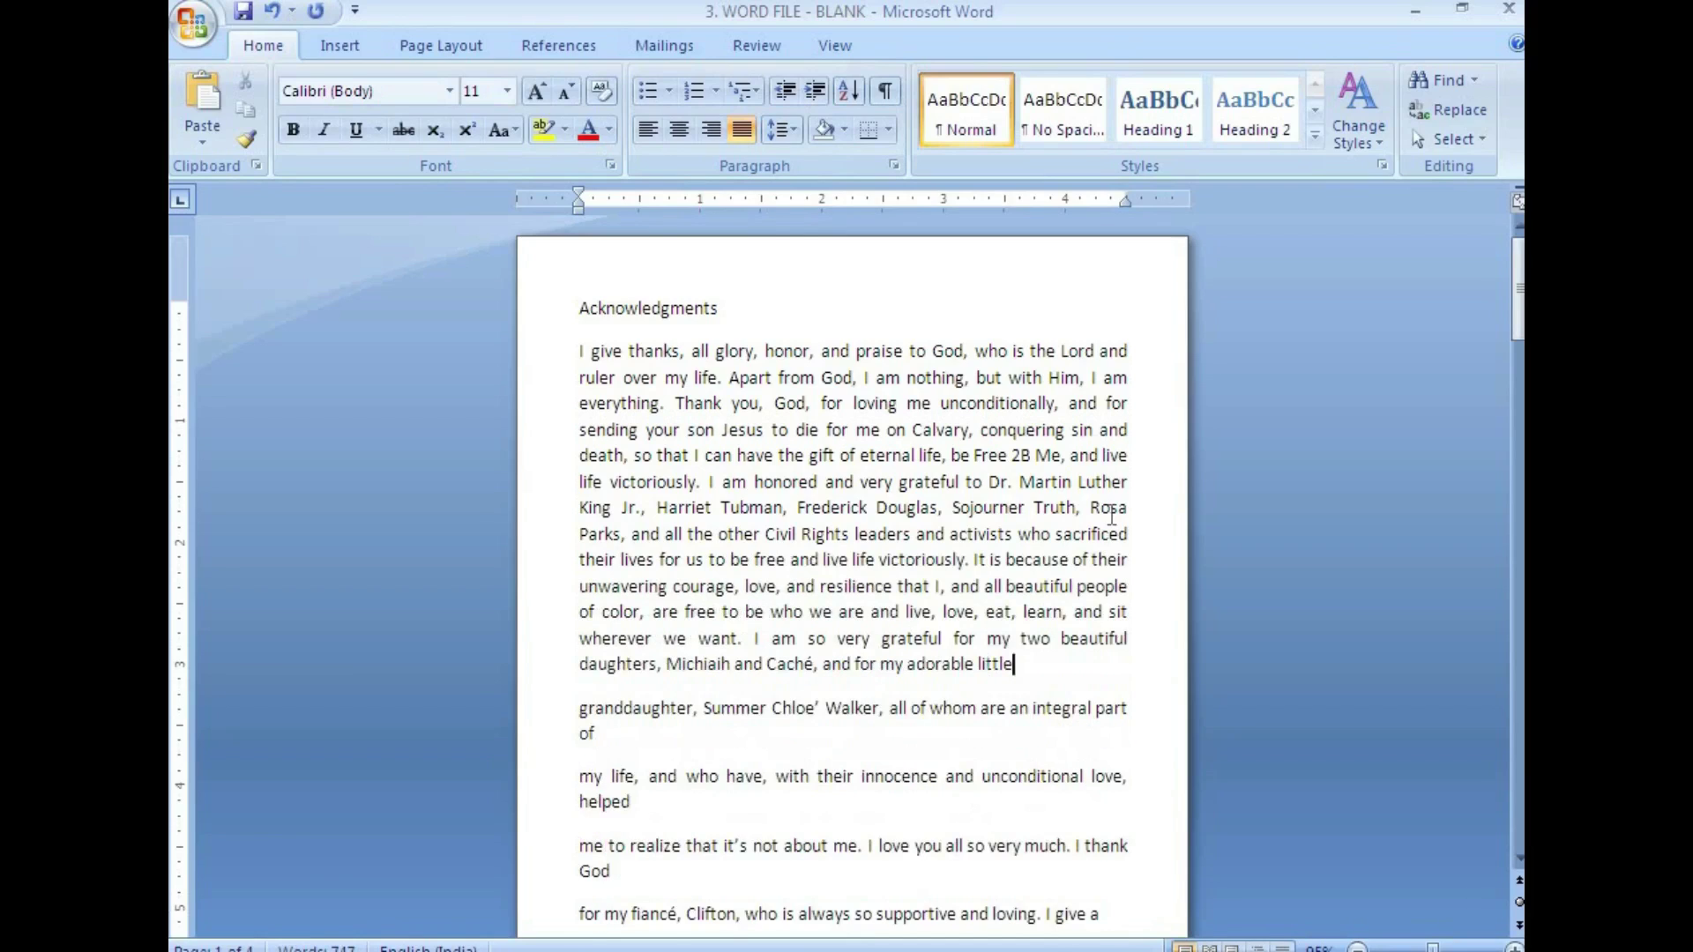
key(Delete)
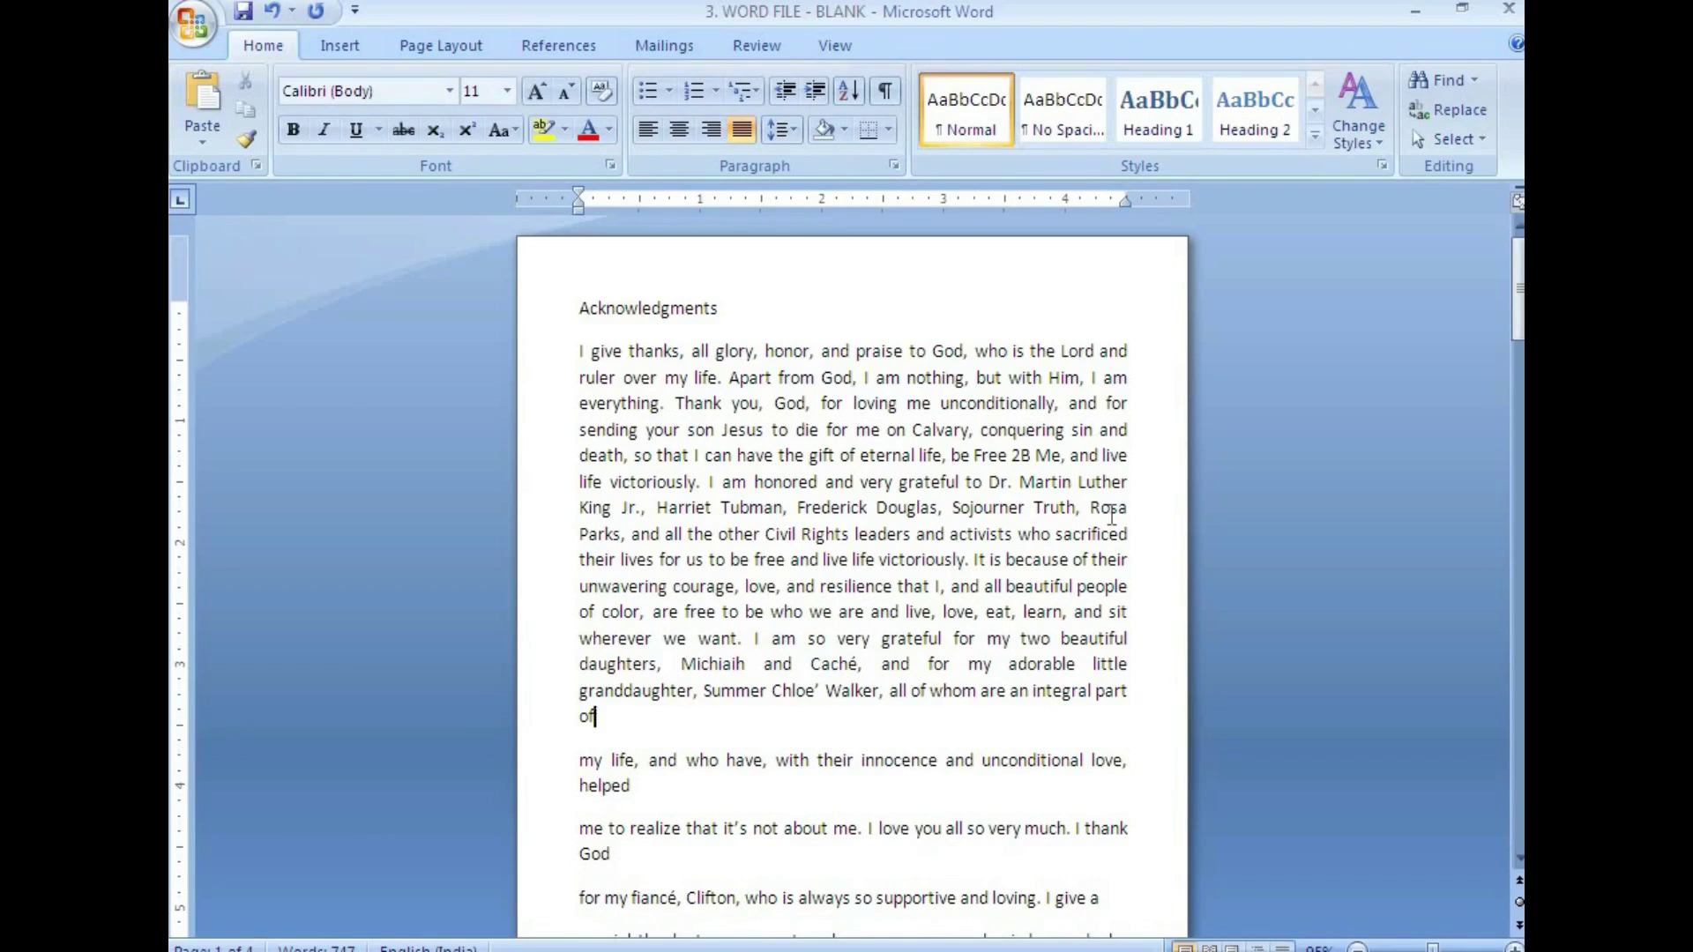
key(Delete)
key(Delete)
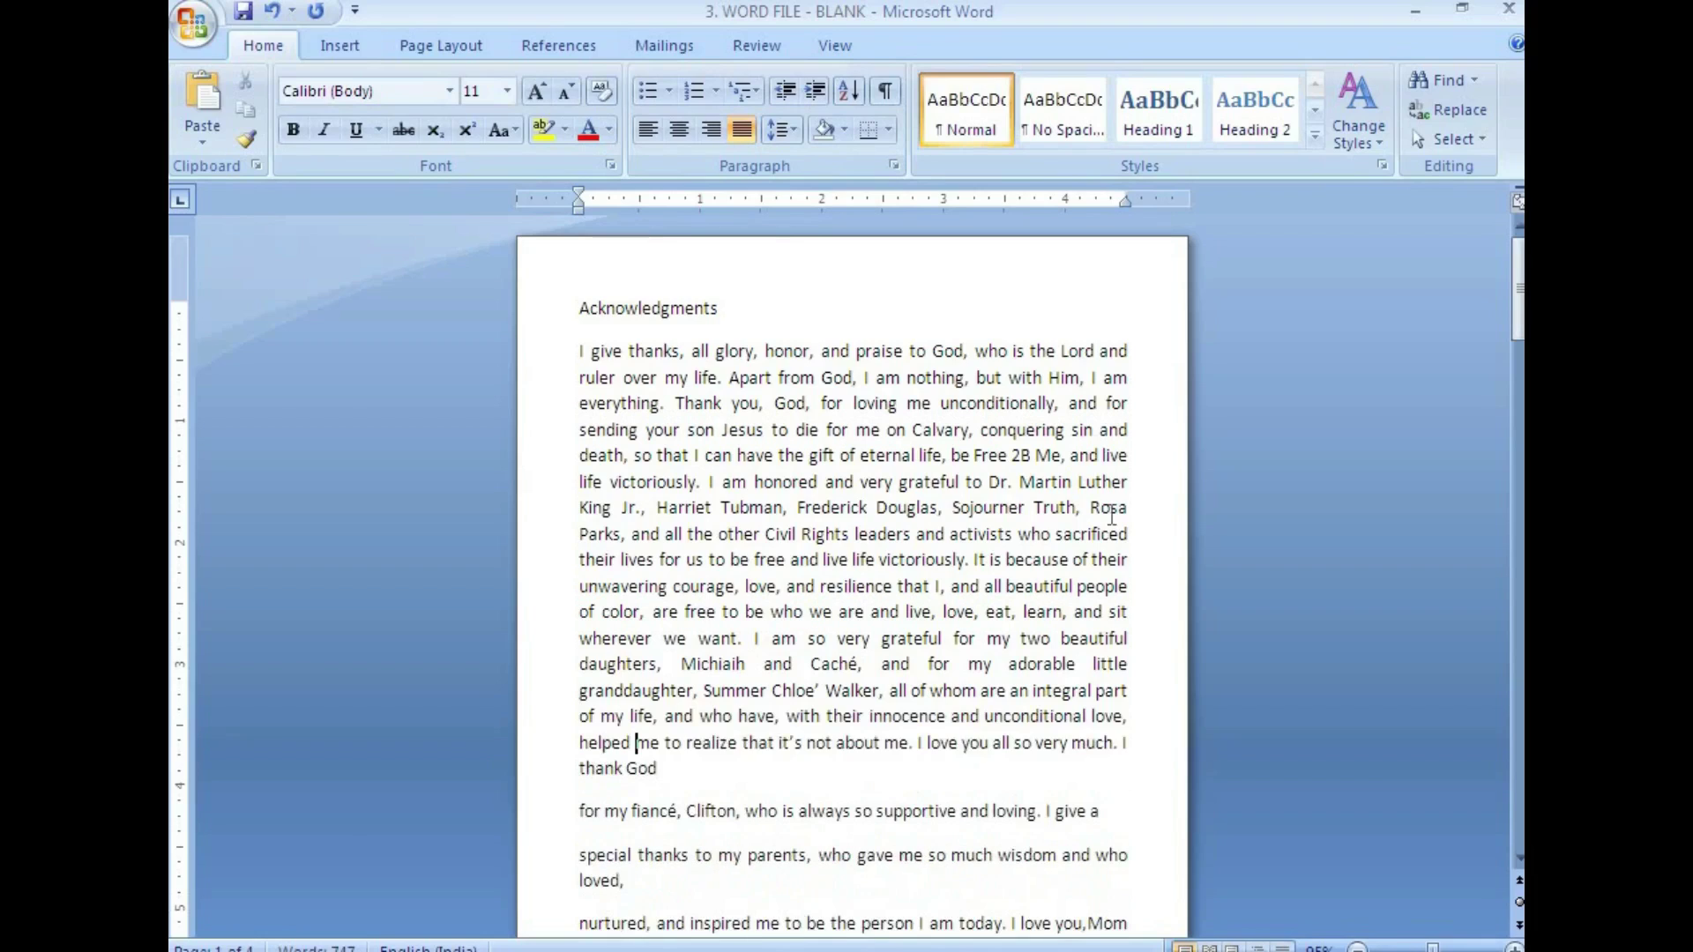
key(Delete)
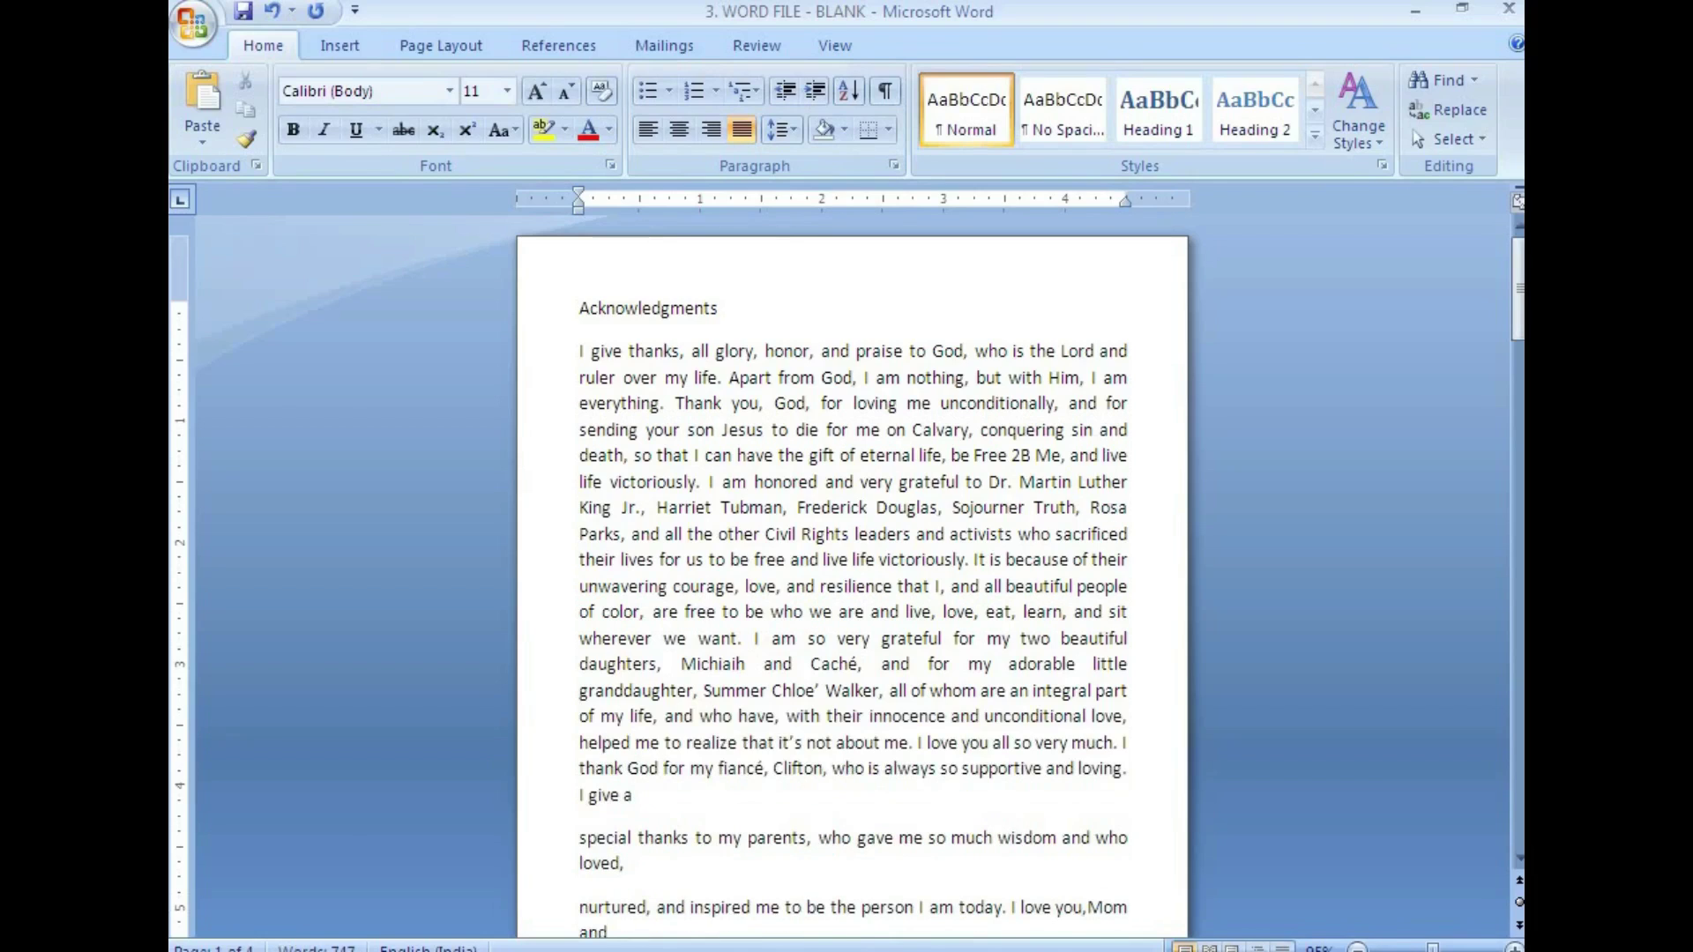
key(Delete)
key(End)
key(Delete)
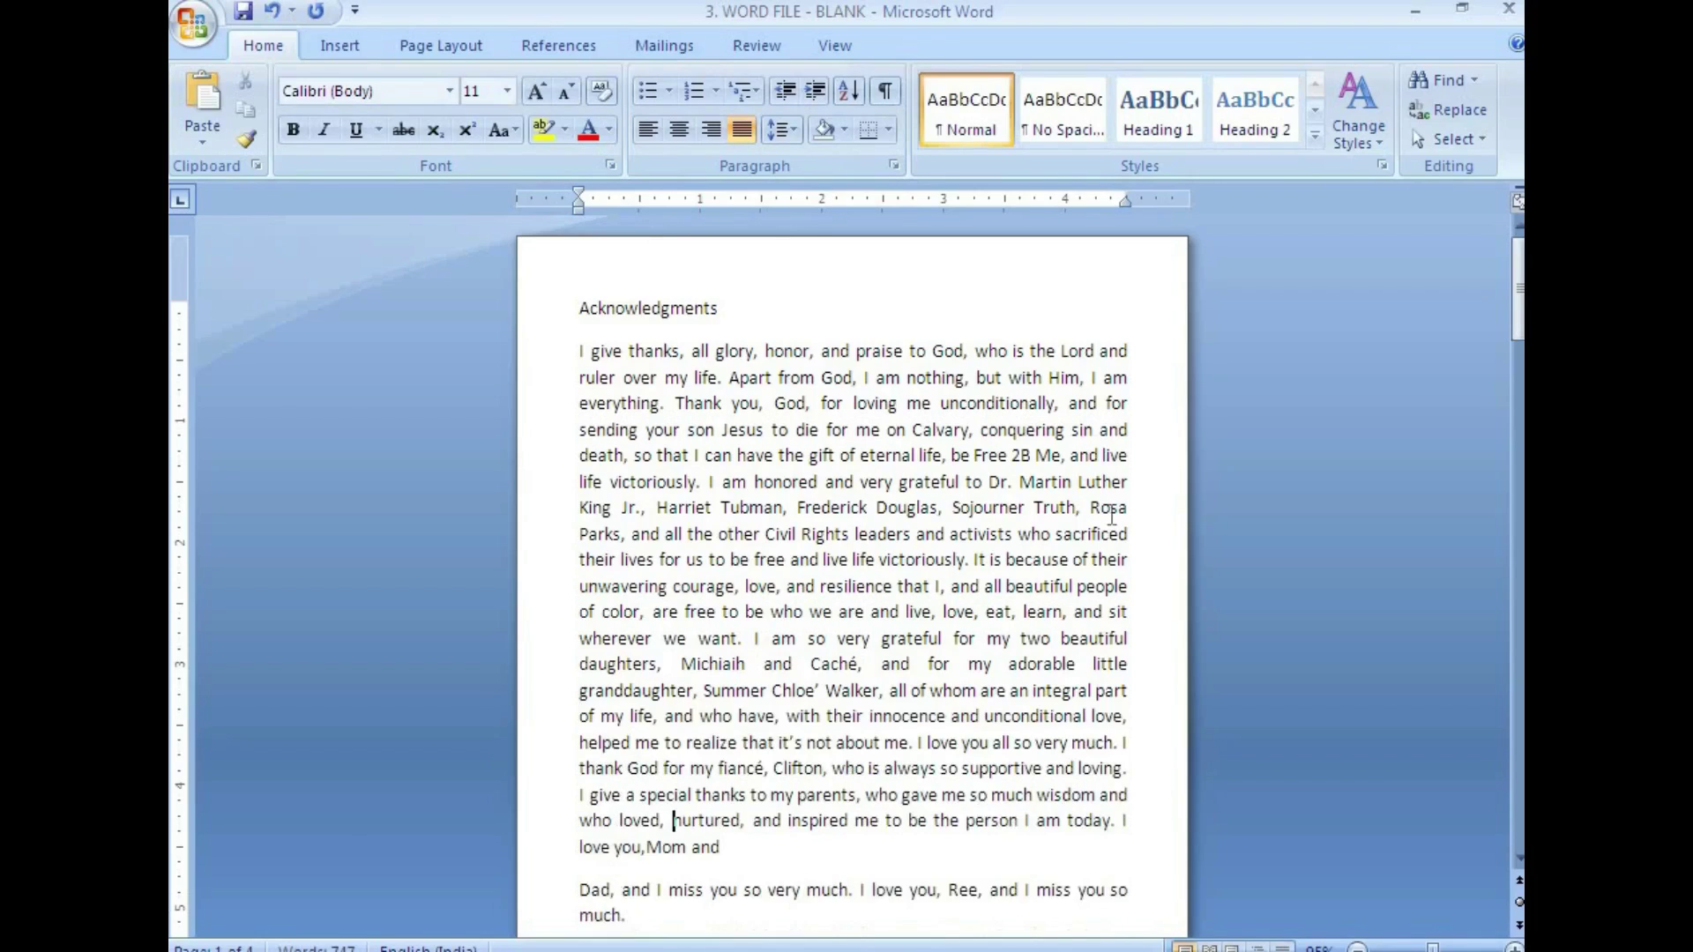
key(Delete)
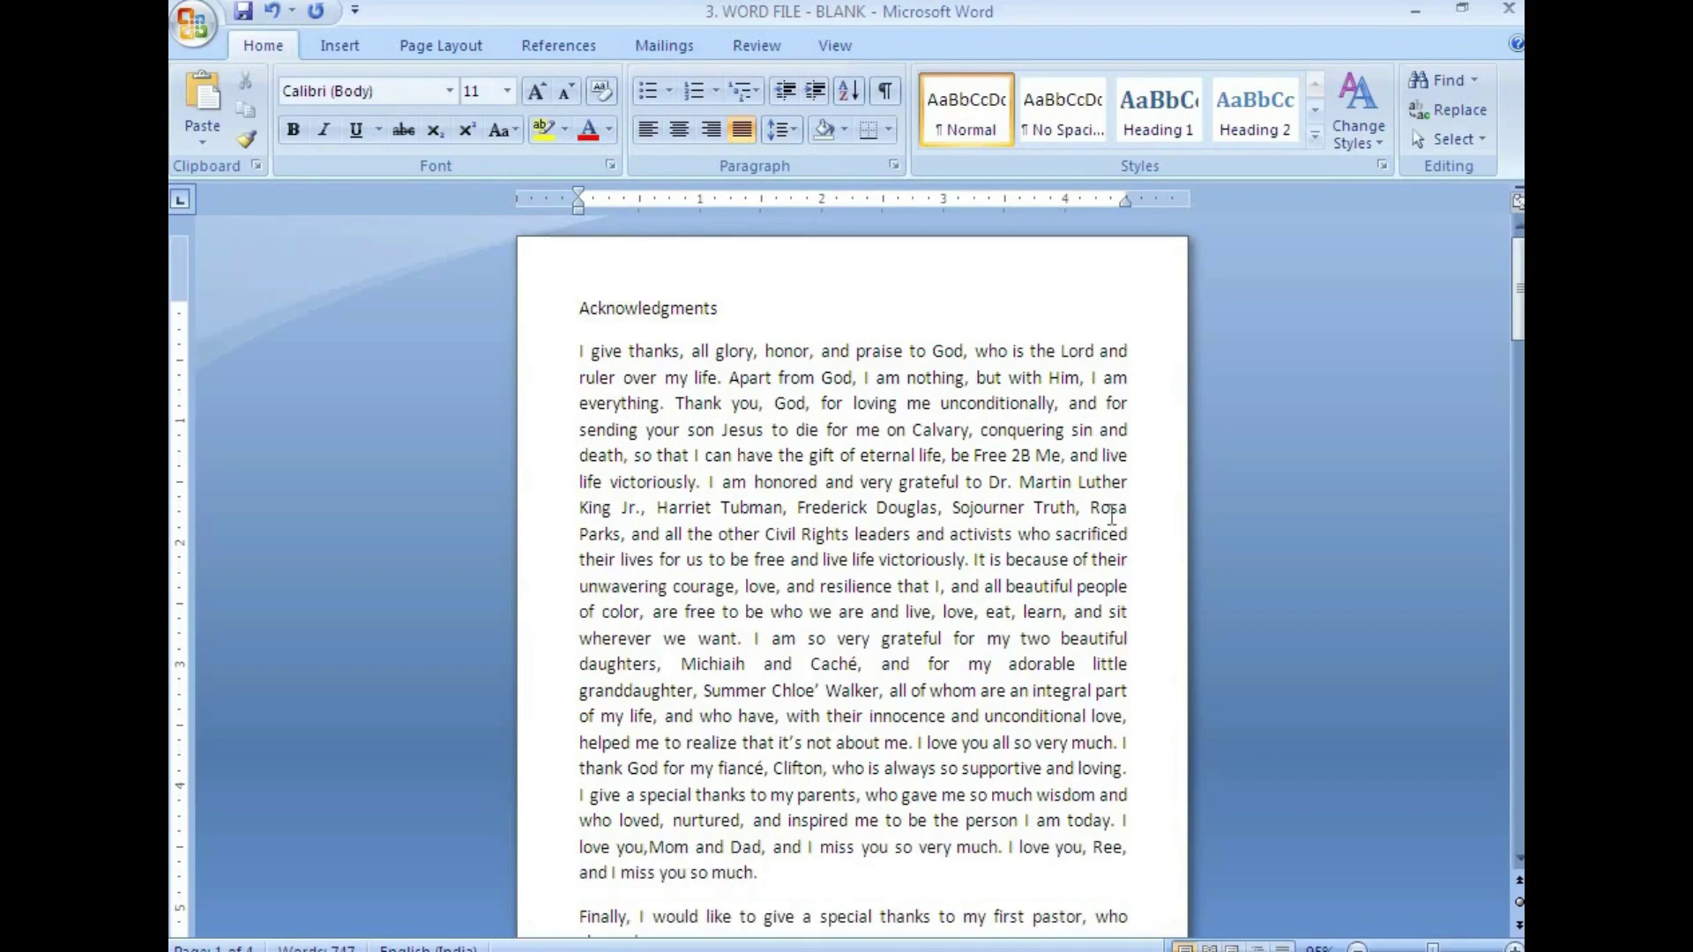
Join the broken lines of the paragraph starting "Finally, I would like to give a special thanks" through "encouragement."
key(ctrl+v)
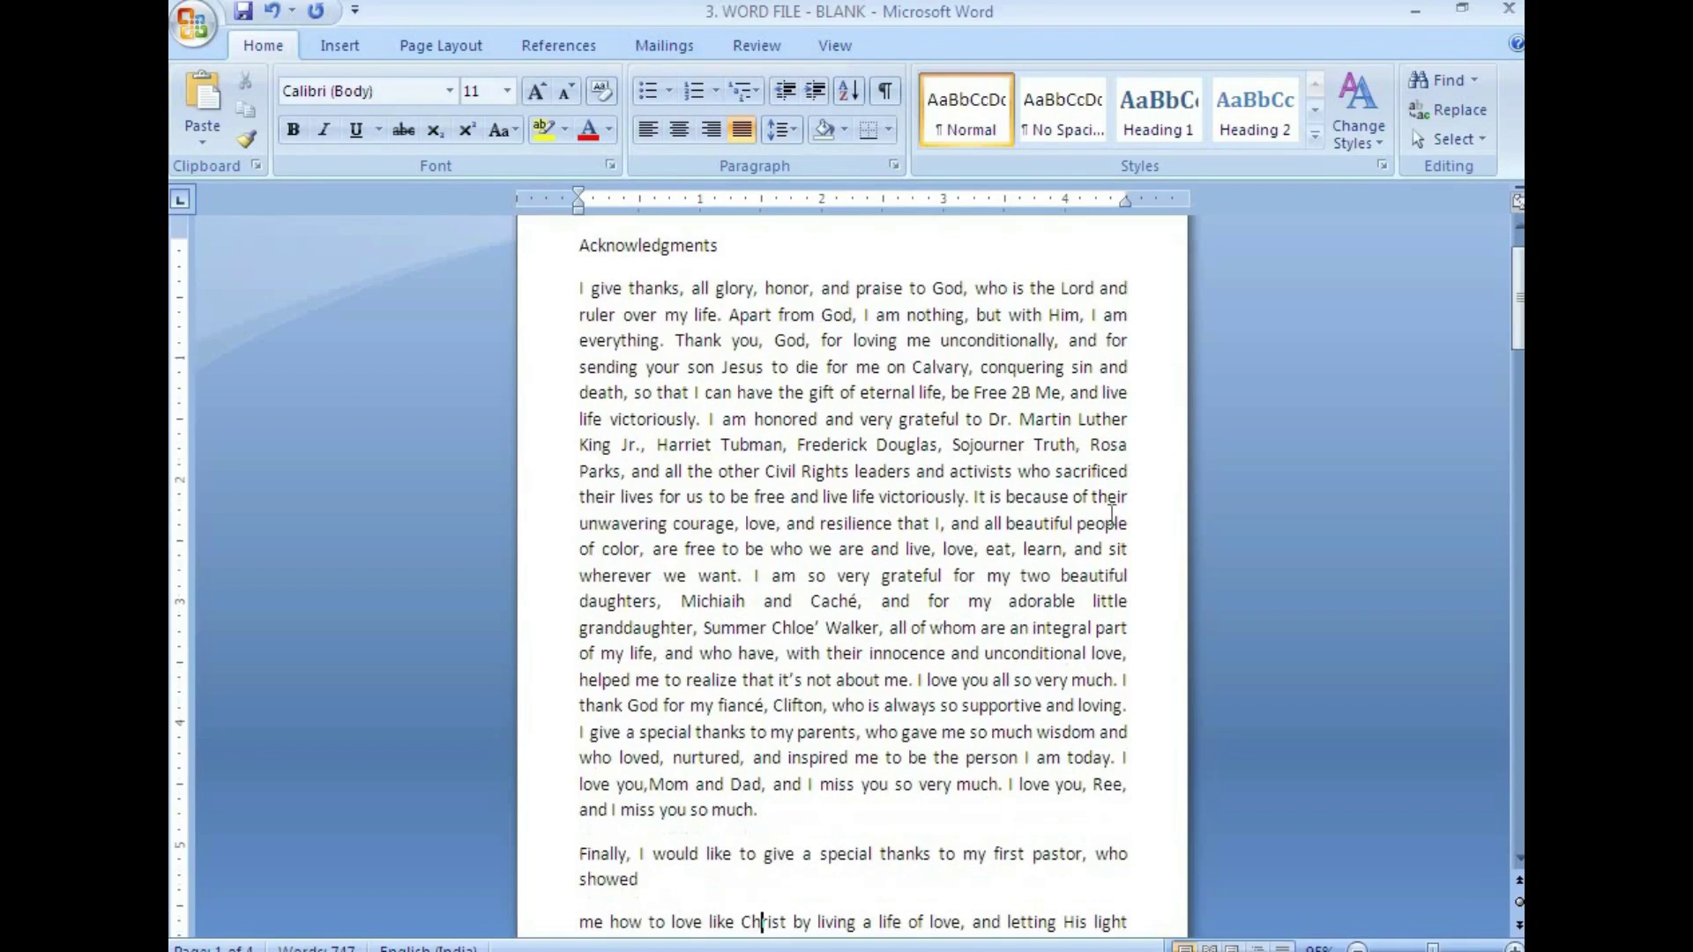
key(Delete)
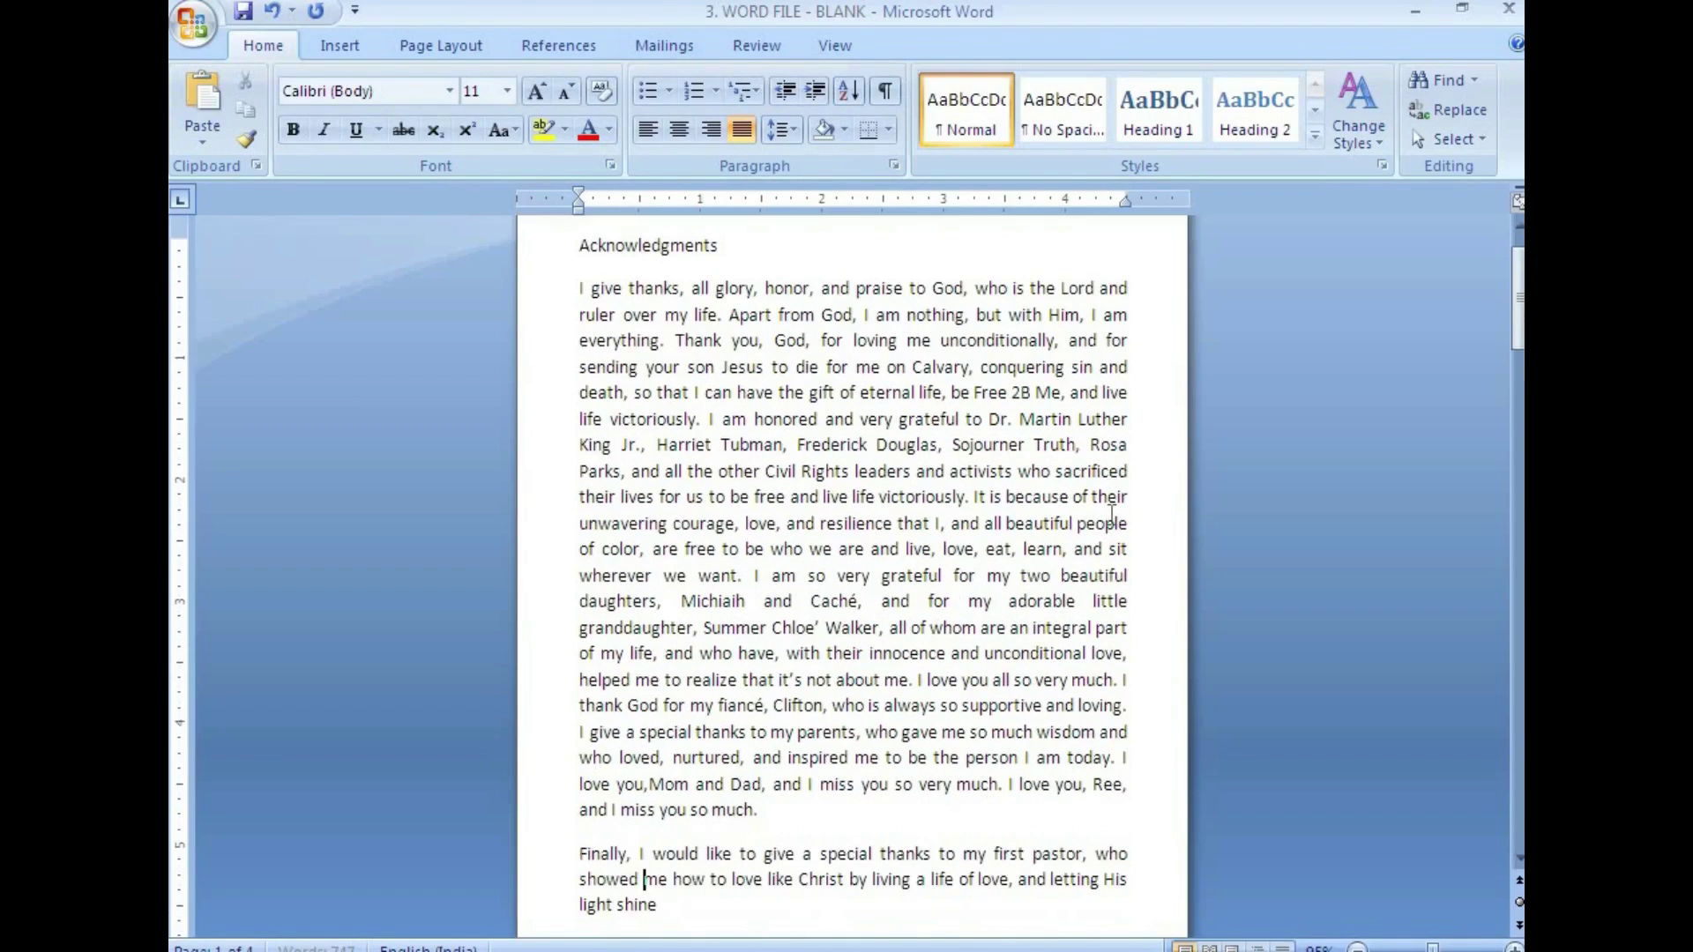
key(End)
text(in the life of others. I’m so grateful to God for everything. I am also very)
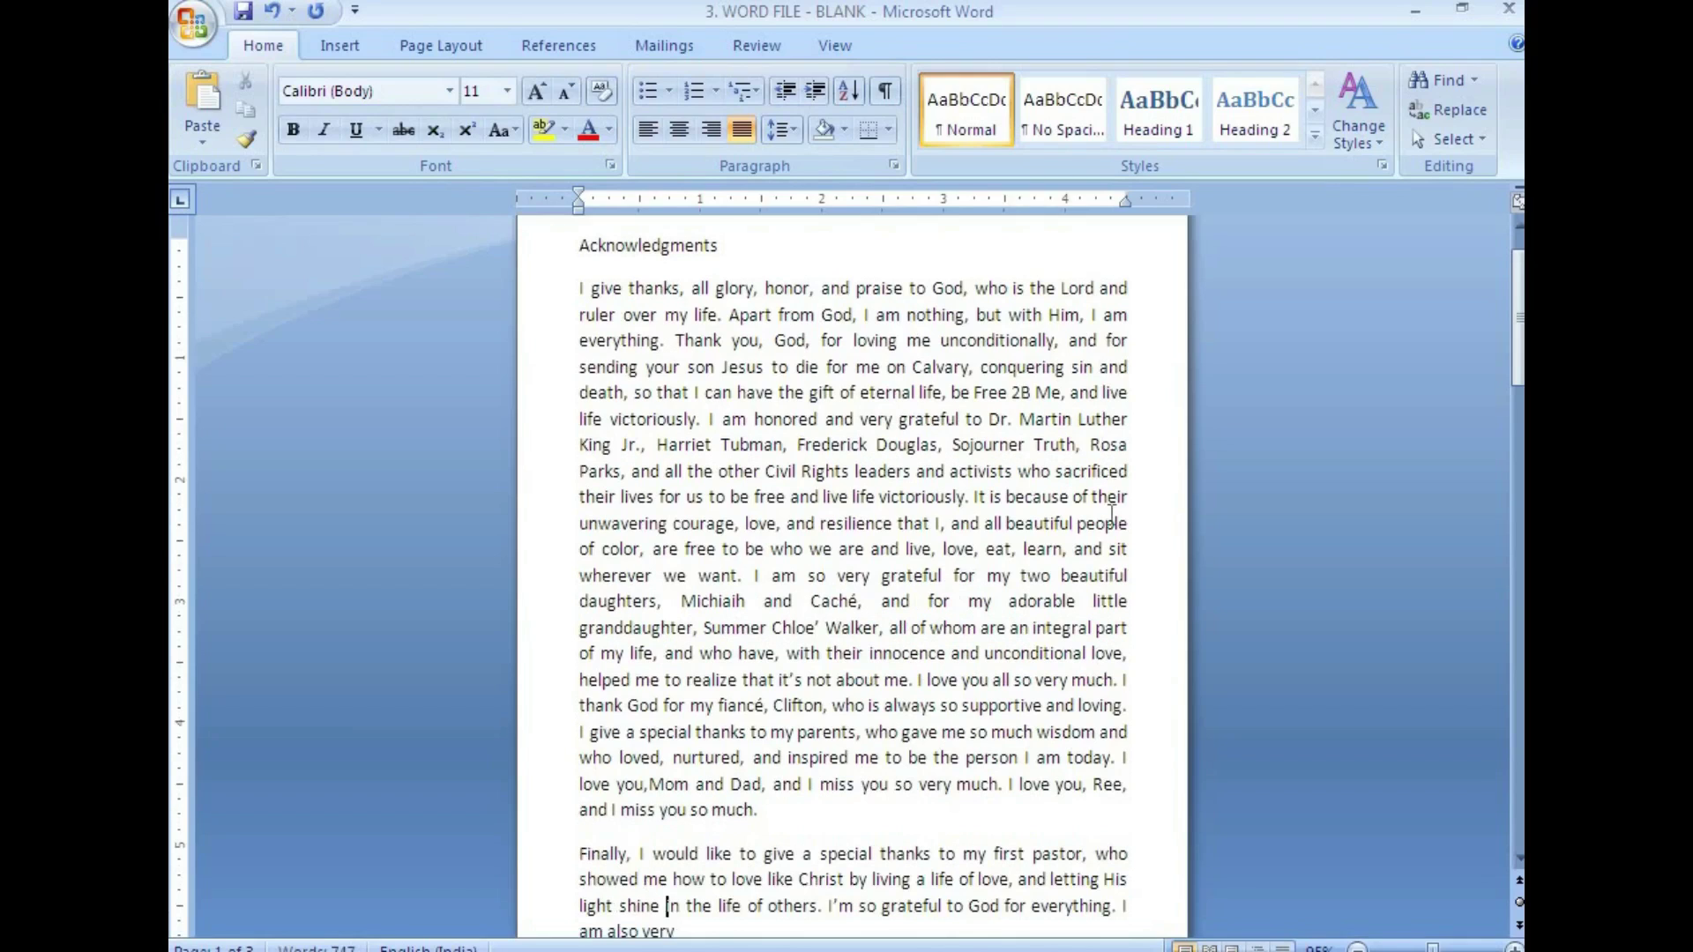
text(grateful to everyone for their love, support, and encouragement.)
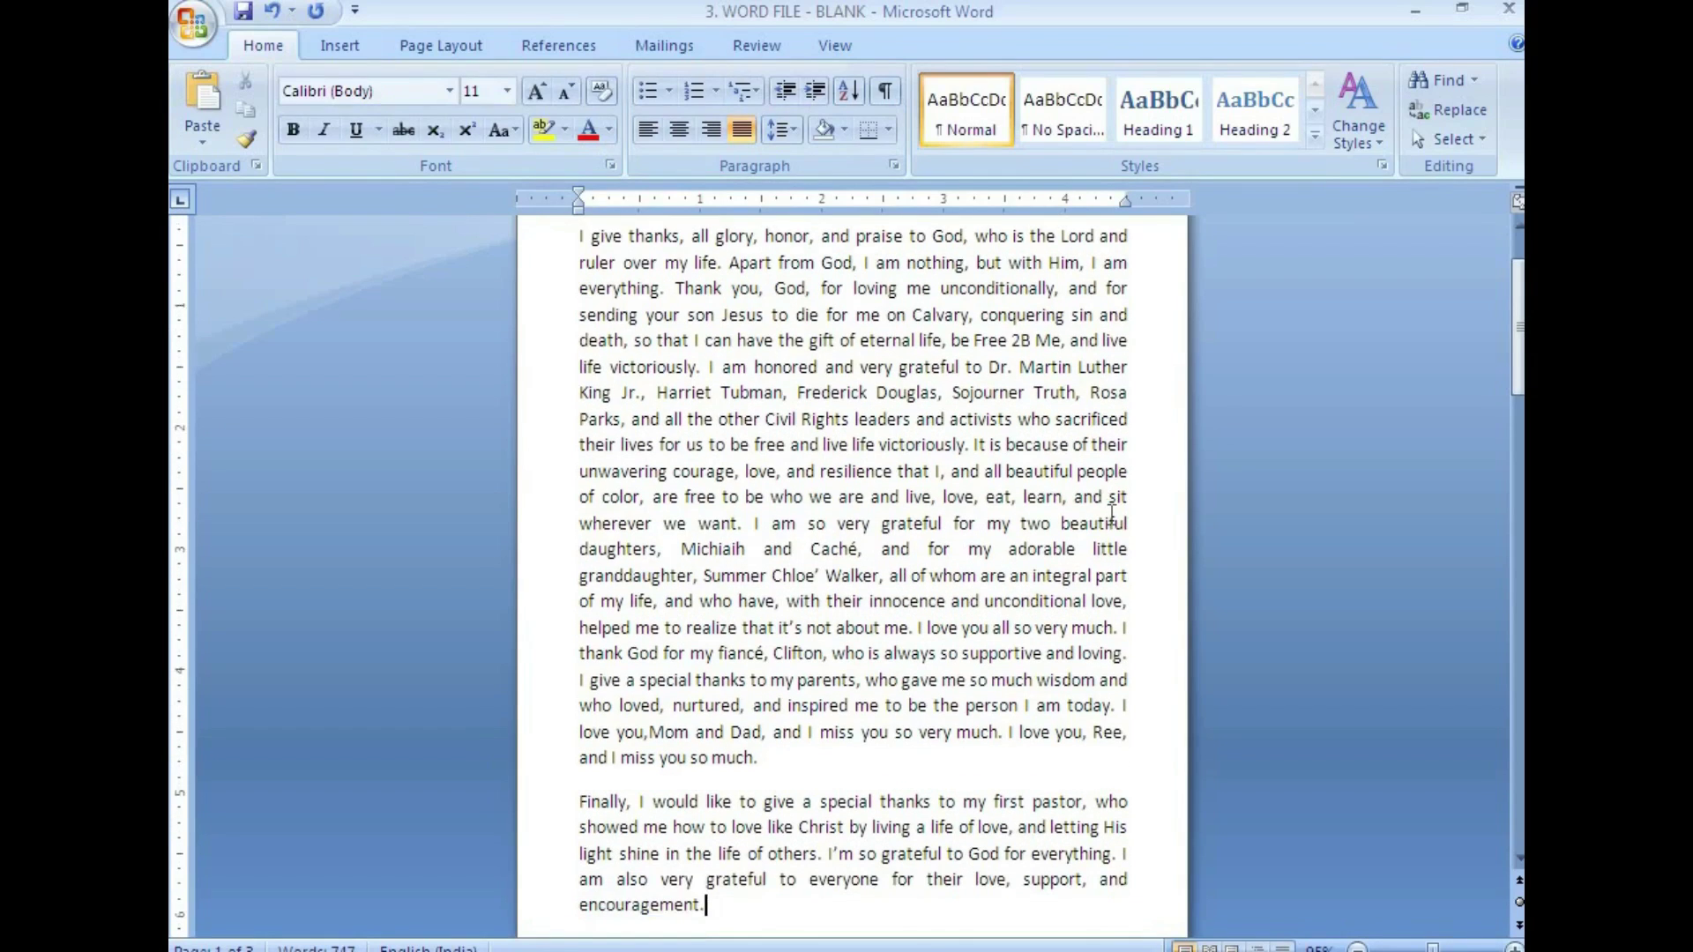
text(****Chapter 1 Introduction)
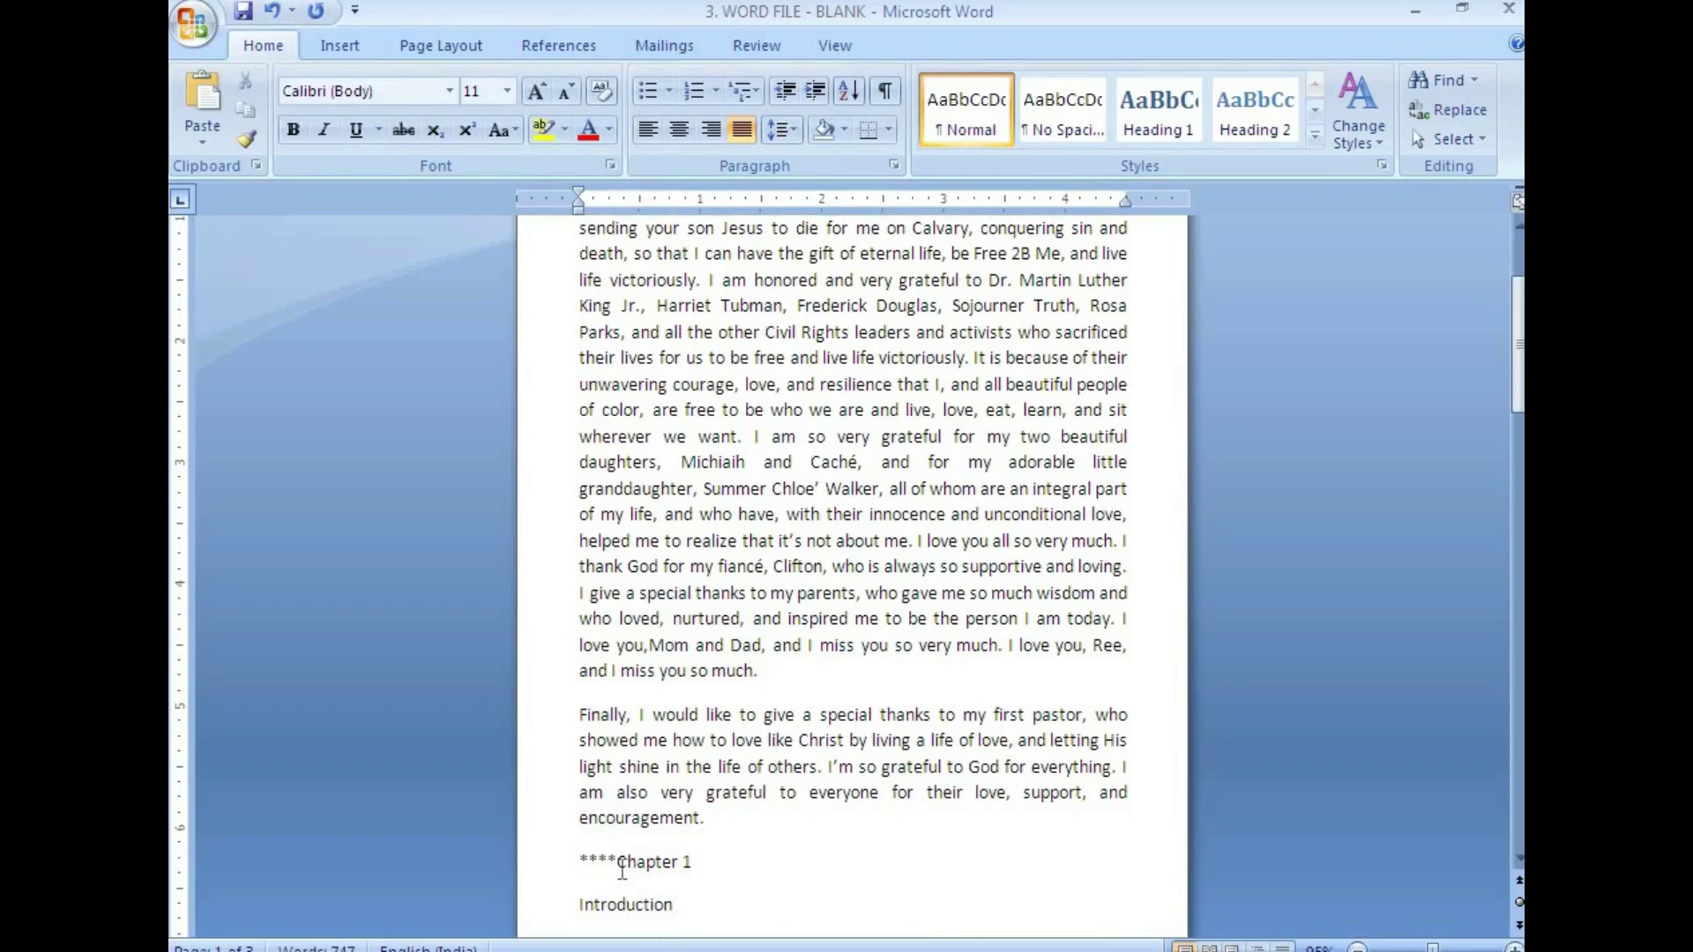
Switch to 1. PDF MASTER FILE.pdf in Foxit Reader and examine the Acknowledgments page's layout and its closing asterisks, returning to Word when done
drag(621, 845, 601, 827)
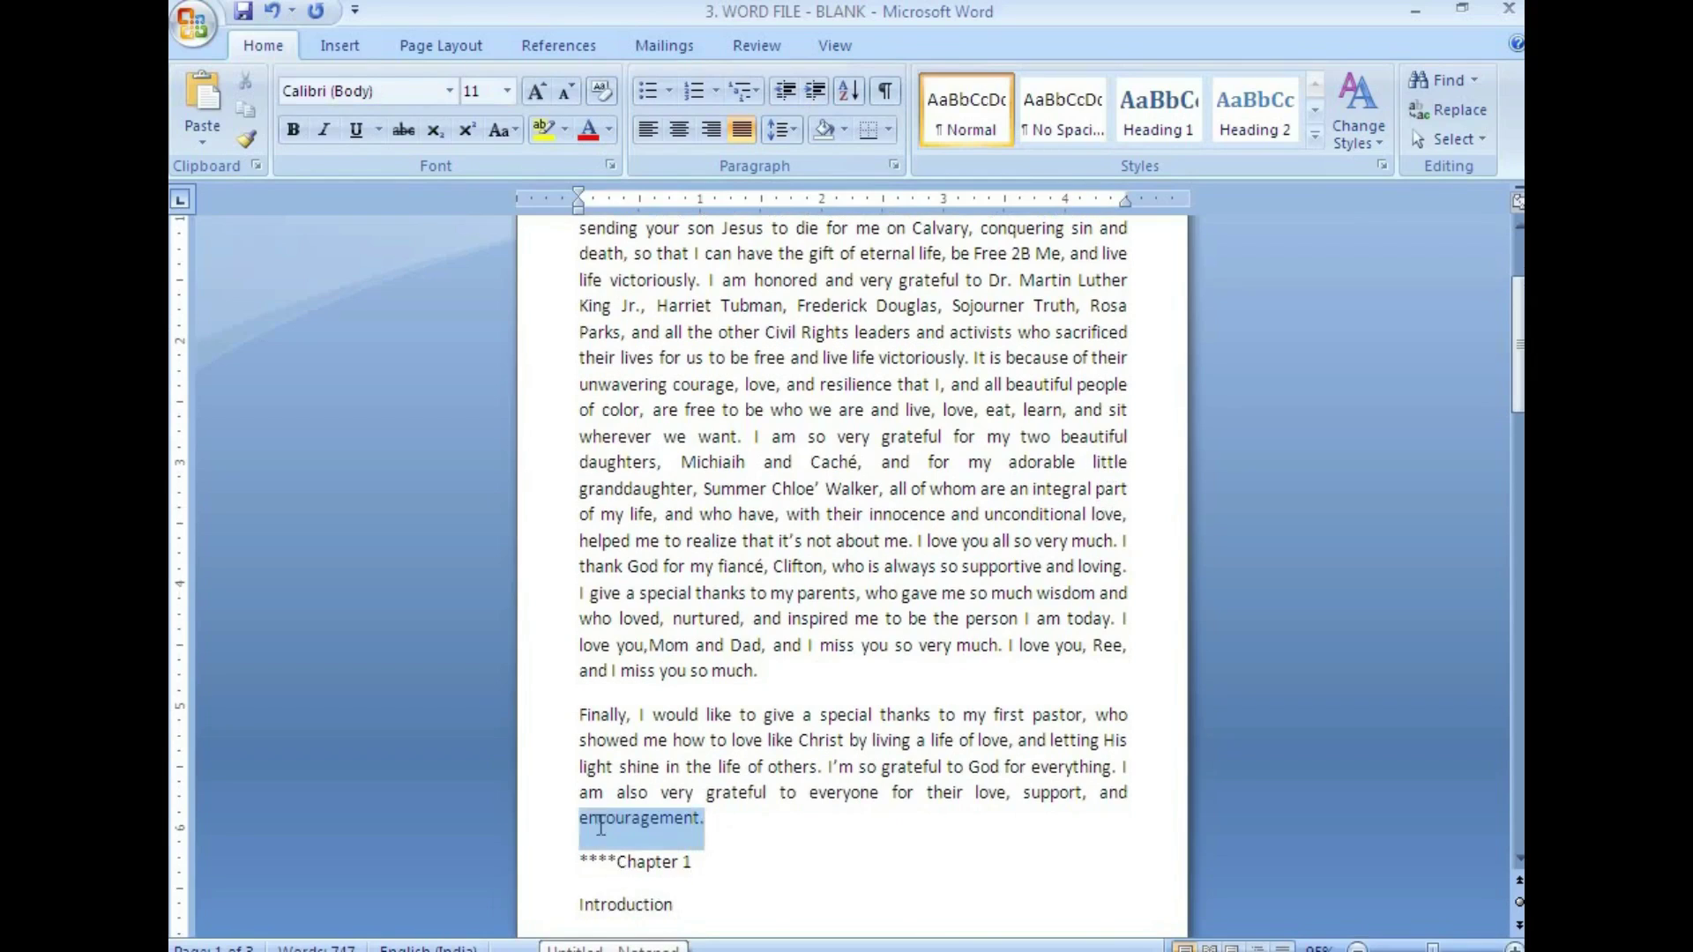
click(582, 948)
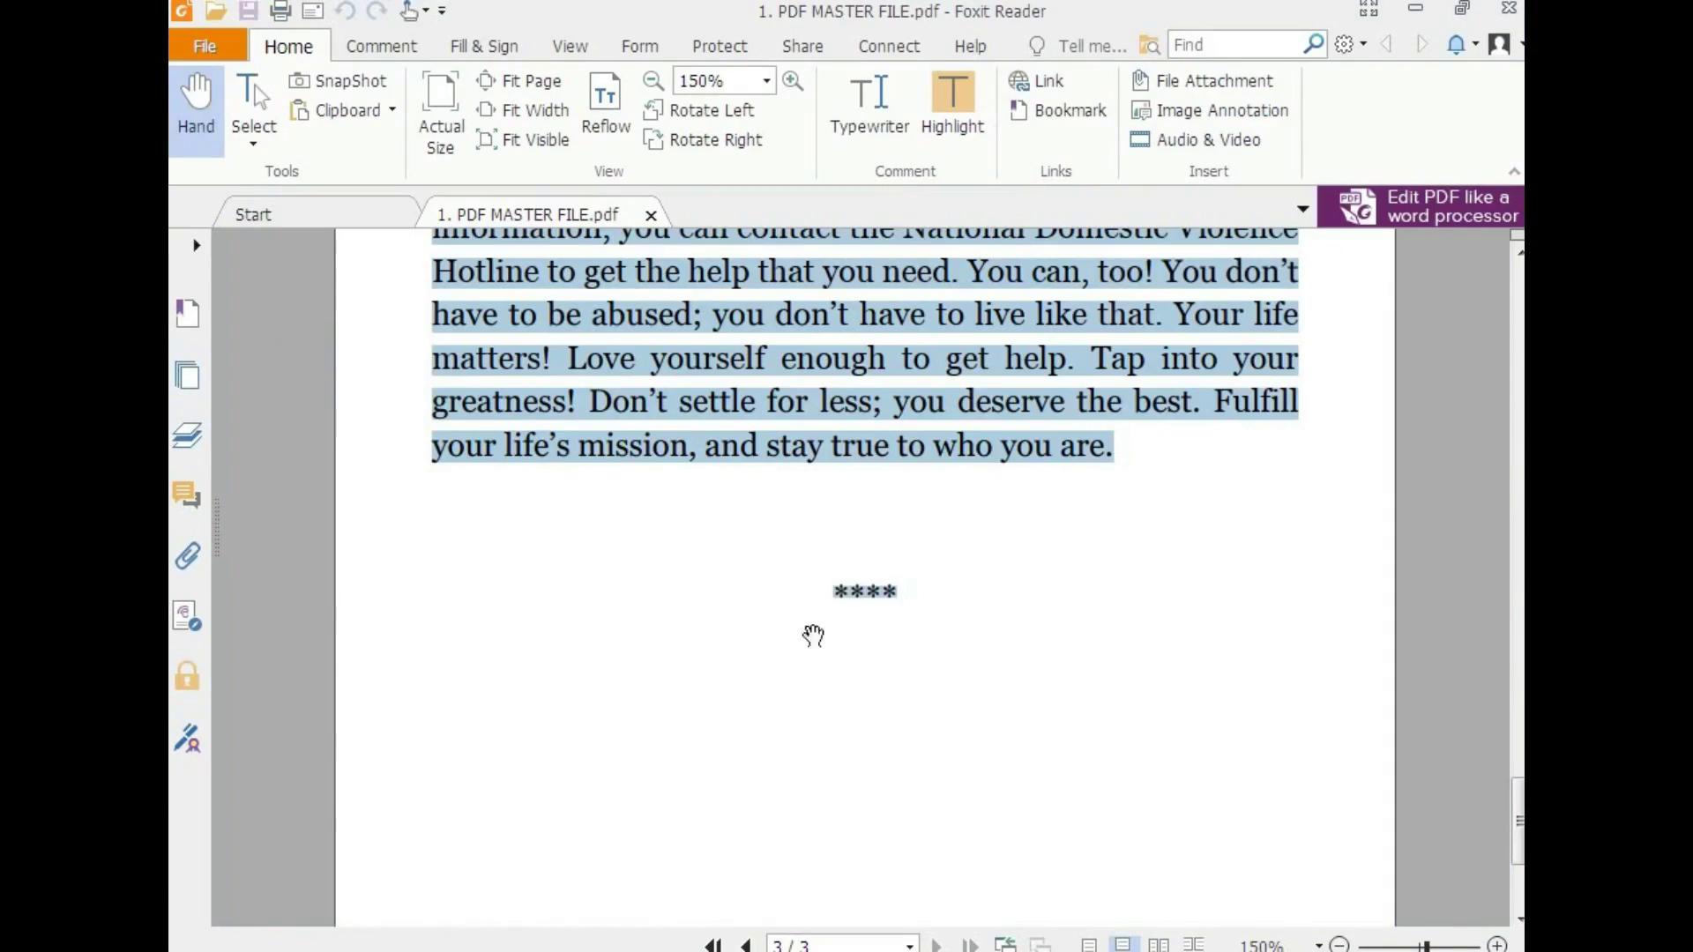
scroll(813, 635, up, 20)
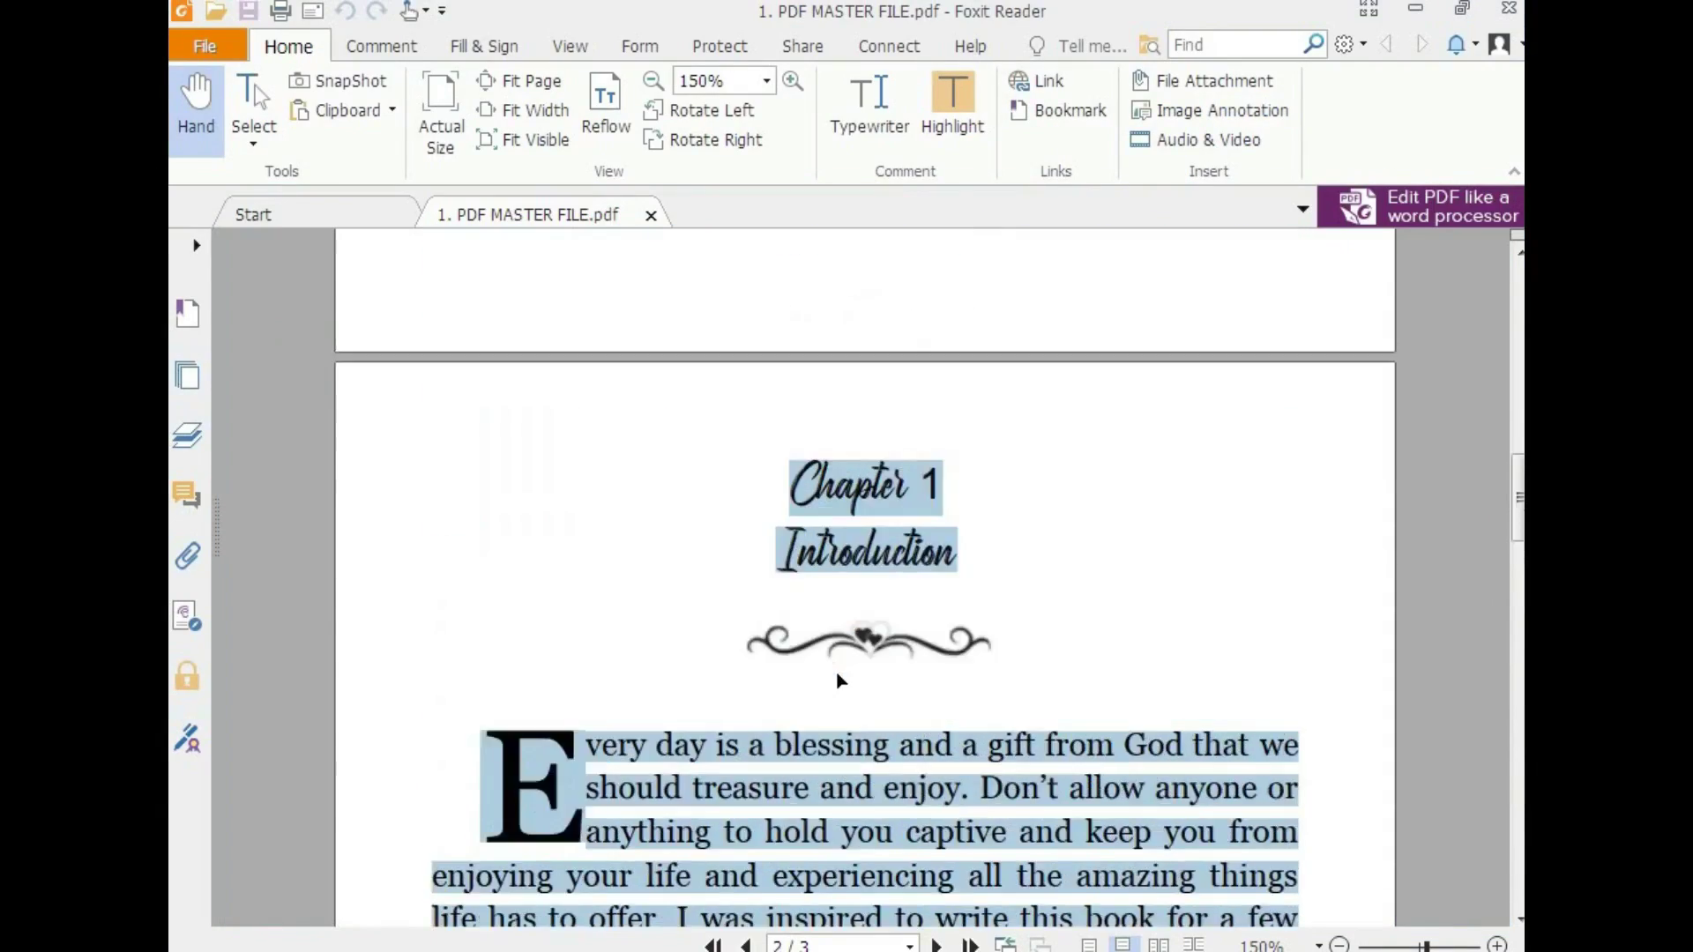
scroll(841, 680, up, 15)
click(971, 692)
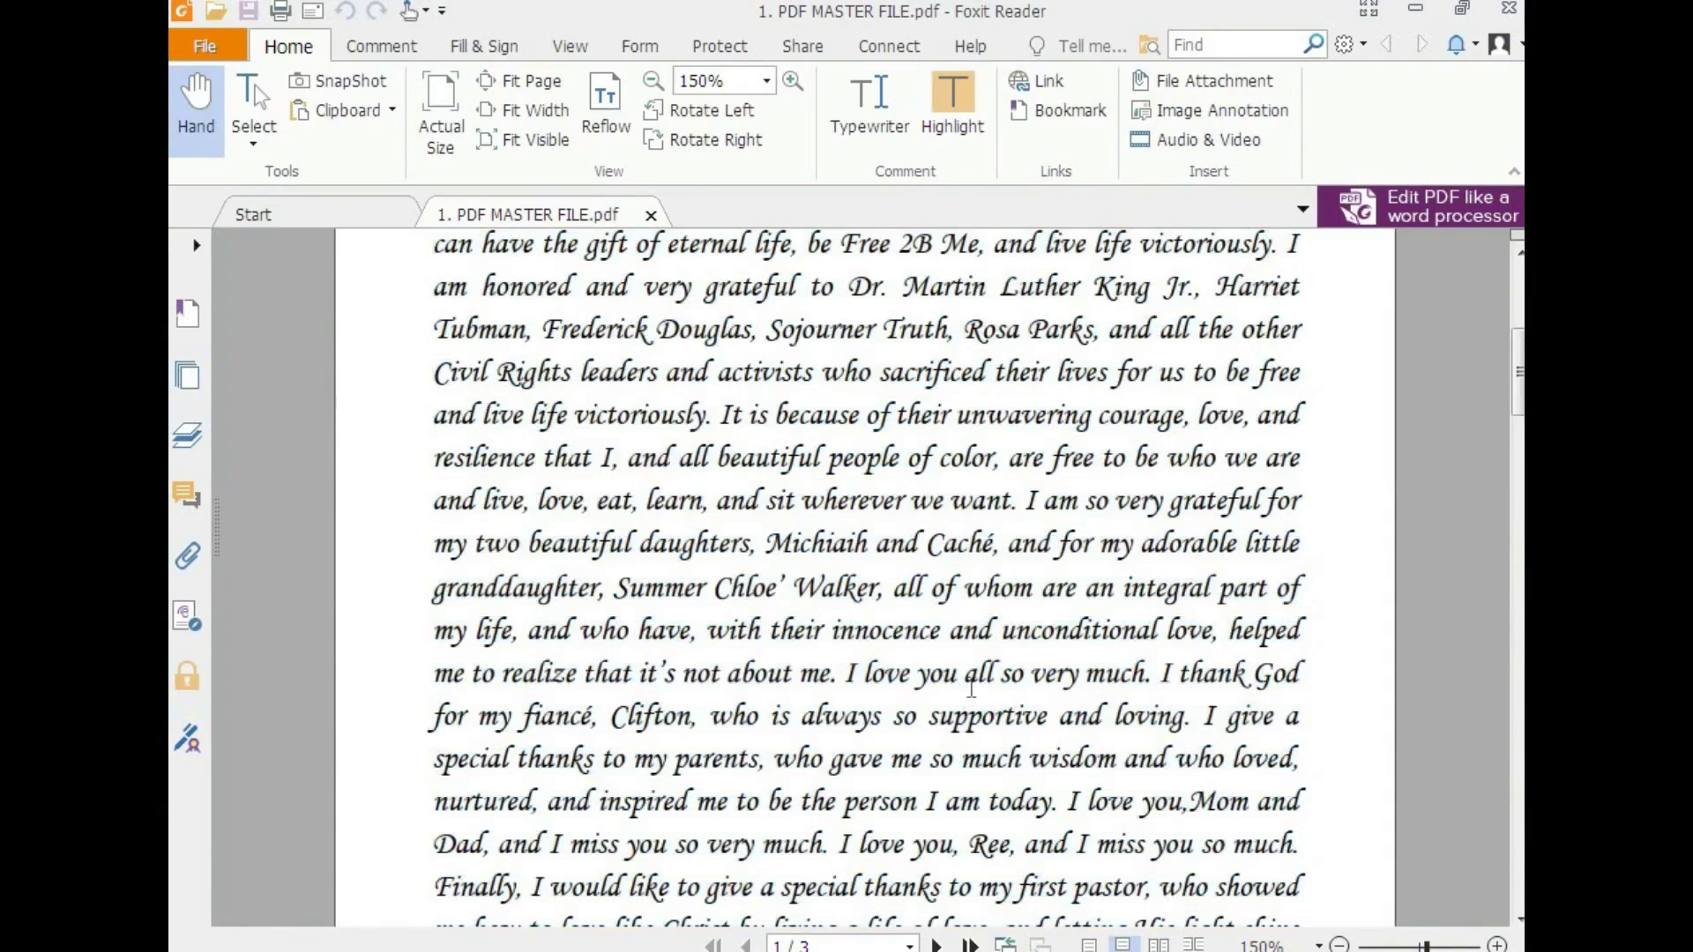
ctrl+scroll(971, 688, down, 2)
scroll(971, 692, down, 8)
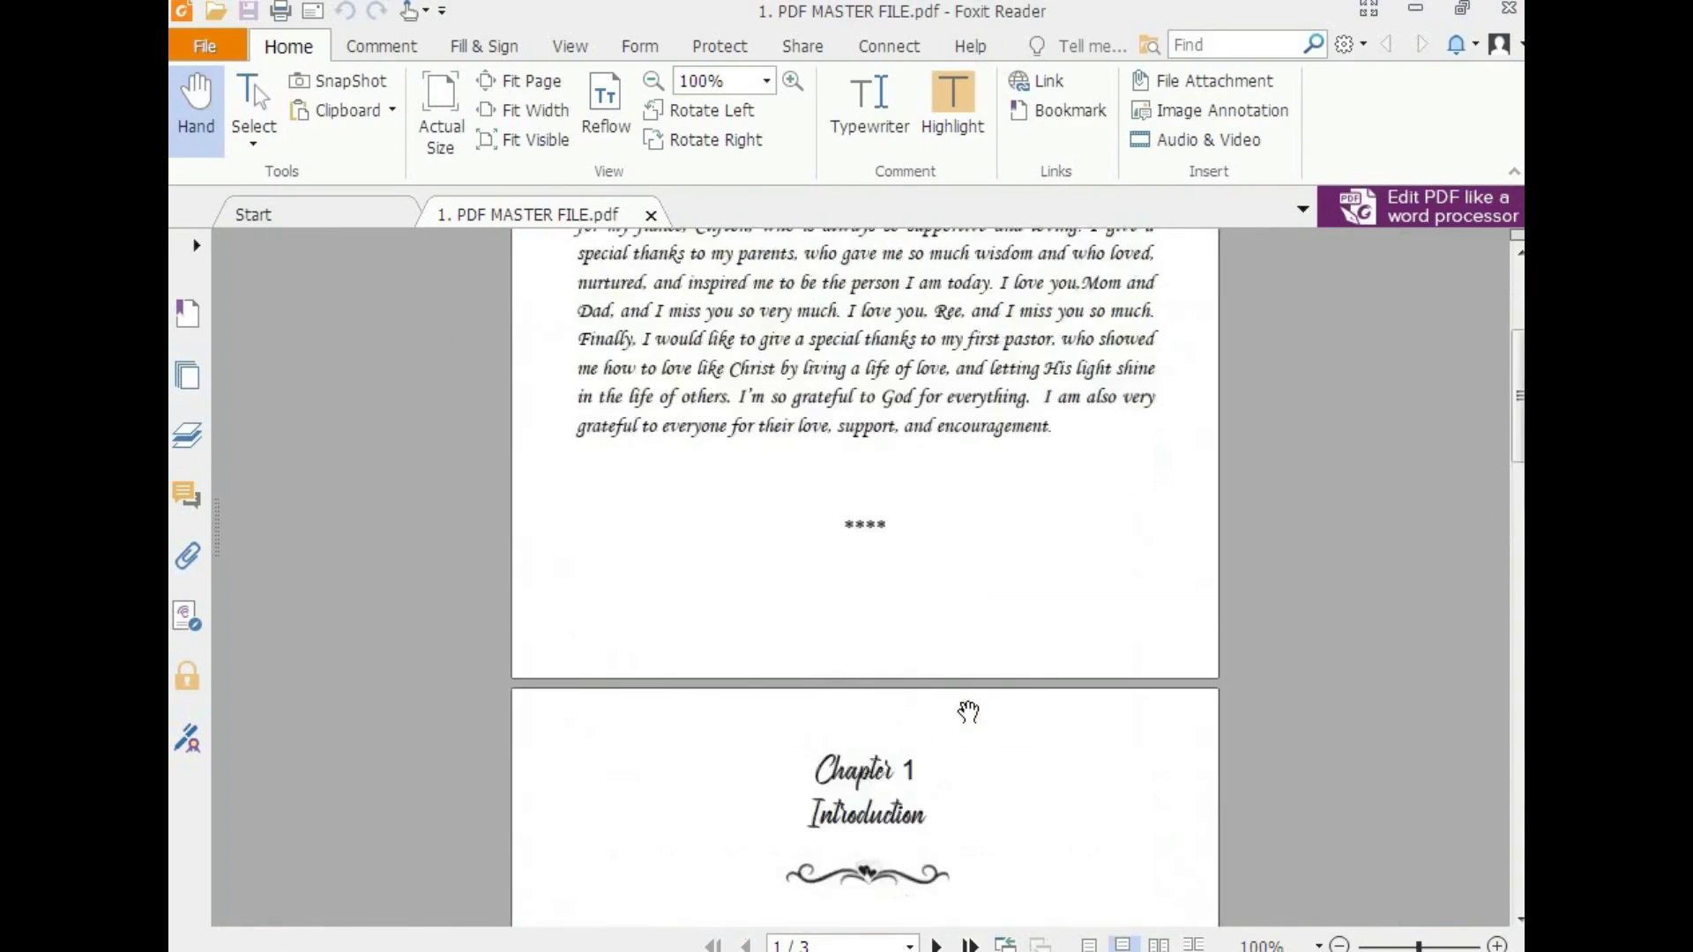
scroll(971, 697, up, 10)
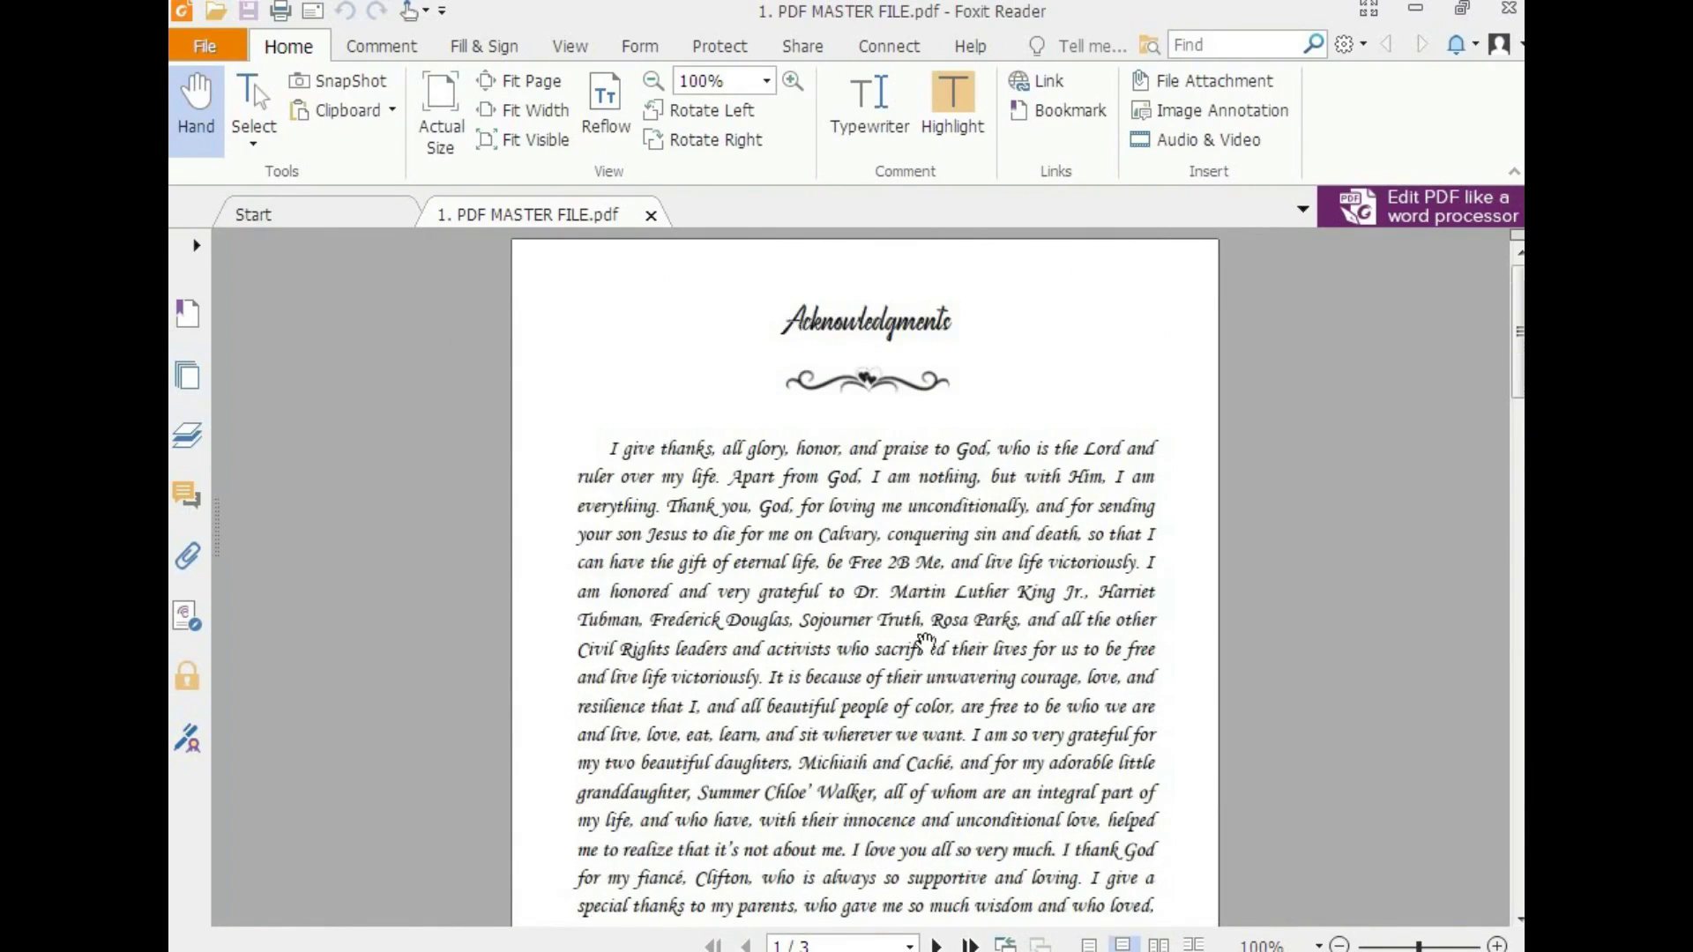
scroll(921, 652, down, 5)
scroll(922, 663, down, 3)
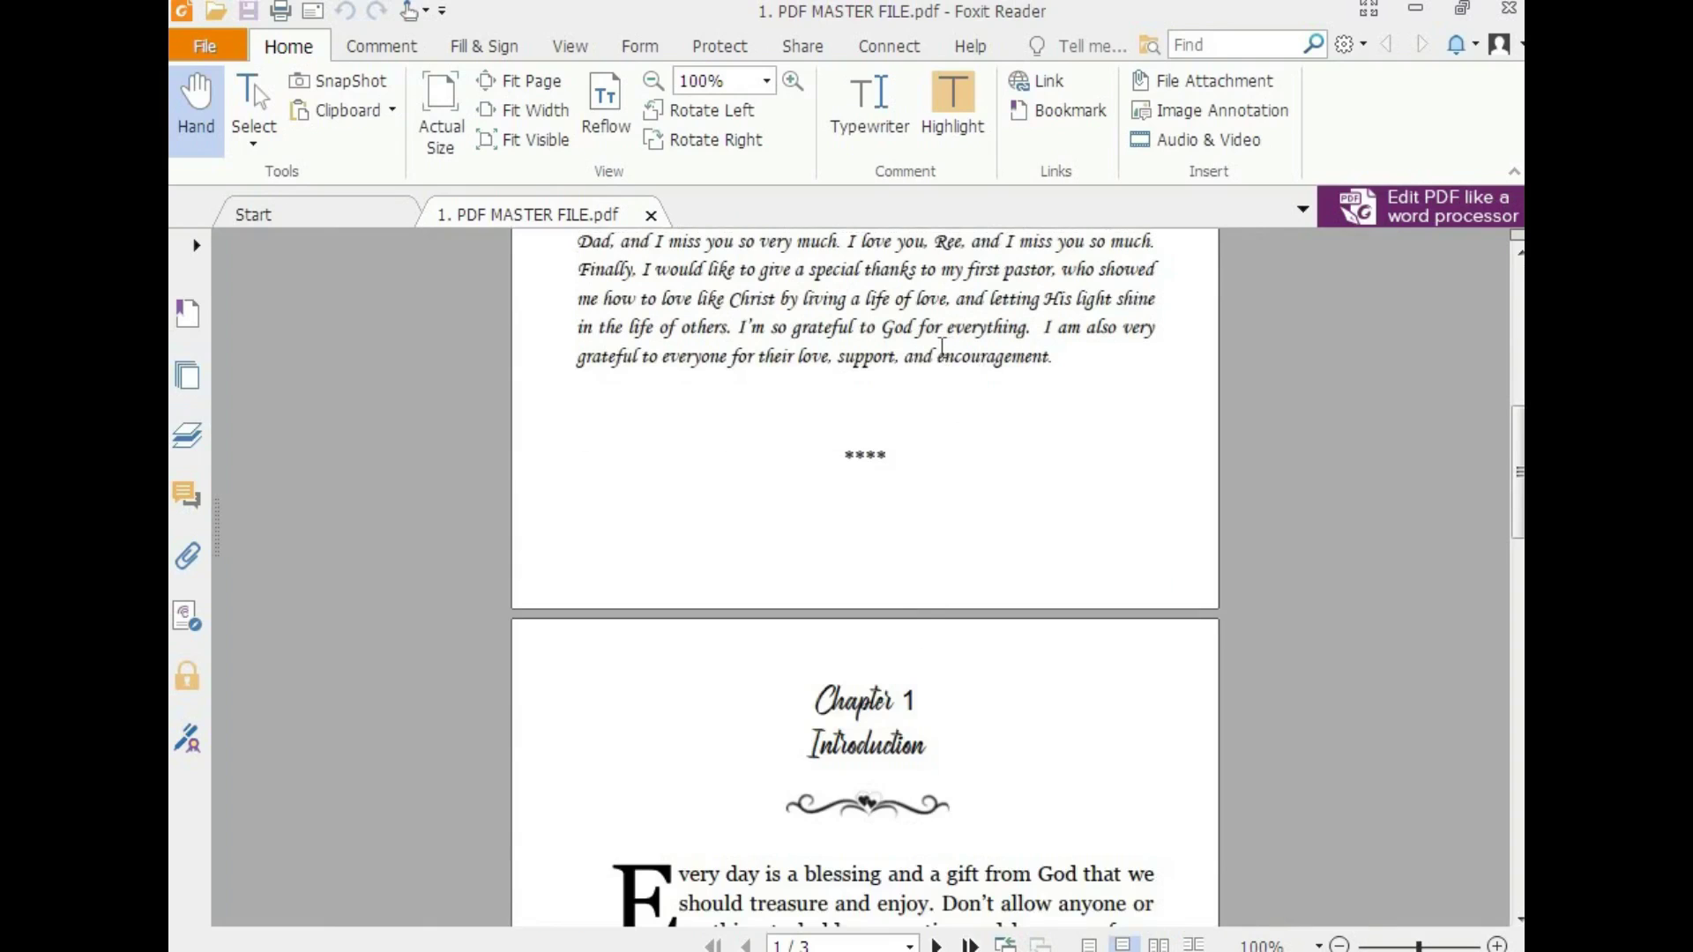
drag(941, 353, 933, 476)
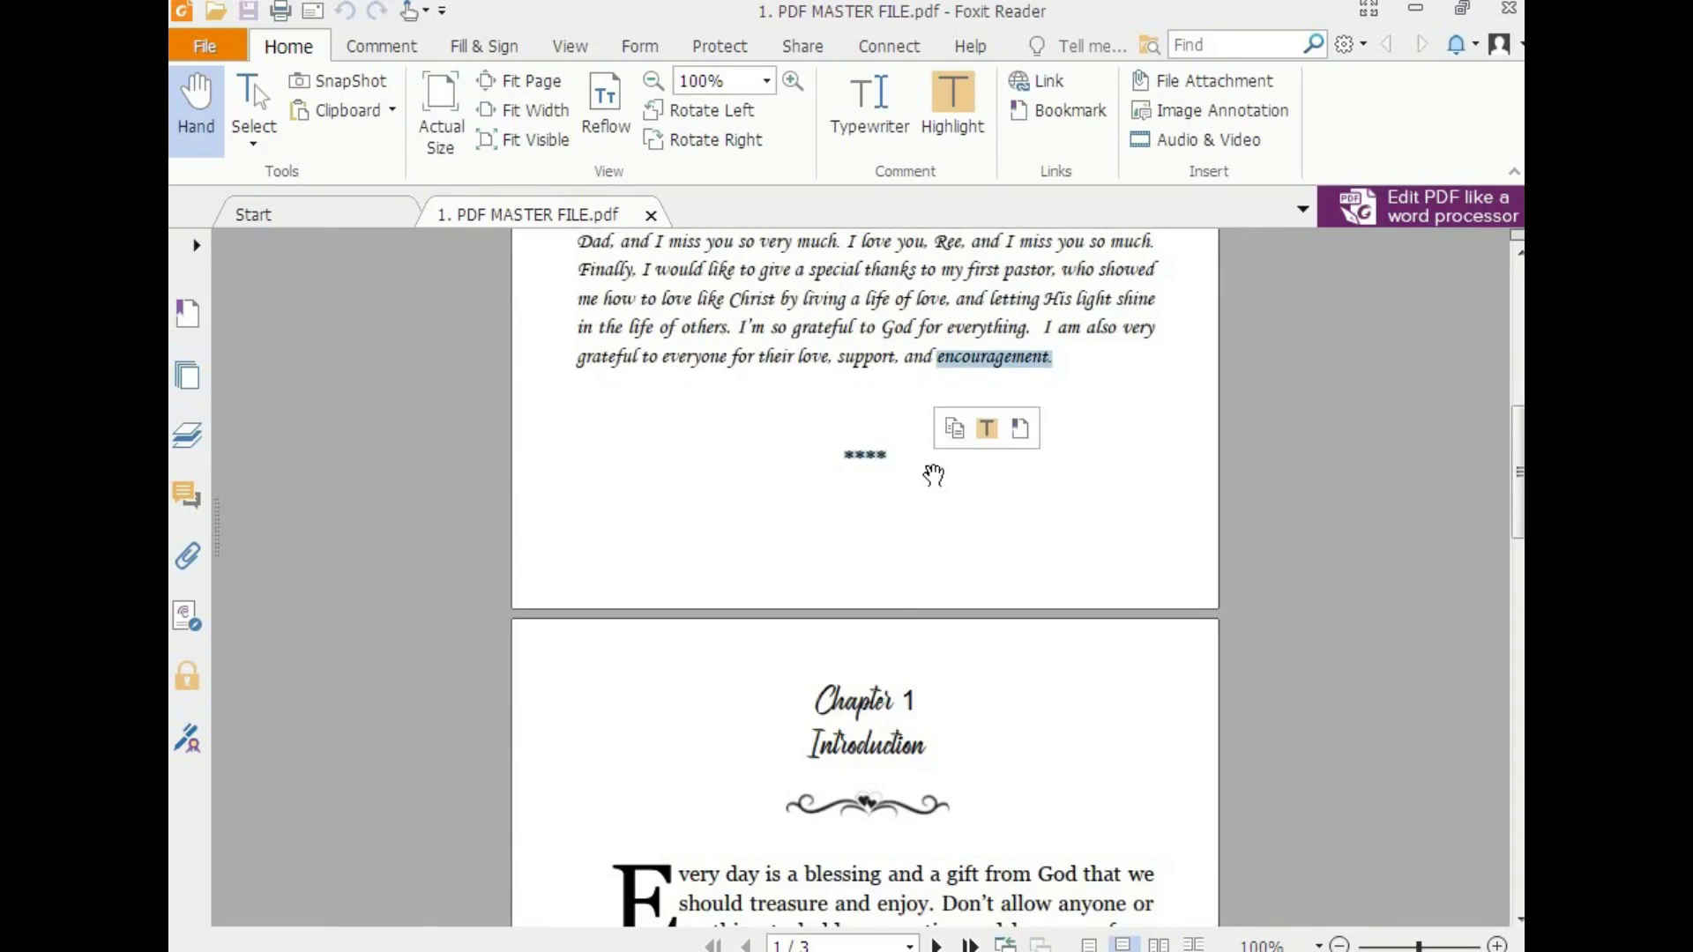
key(ctrl+c)
key(alt+Tab)
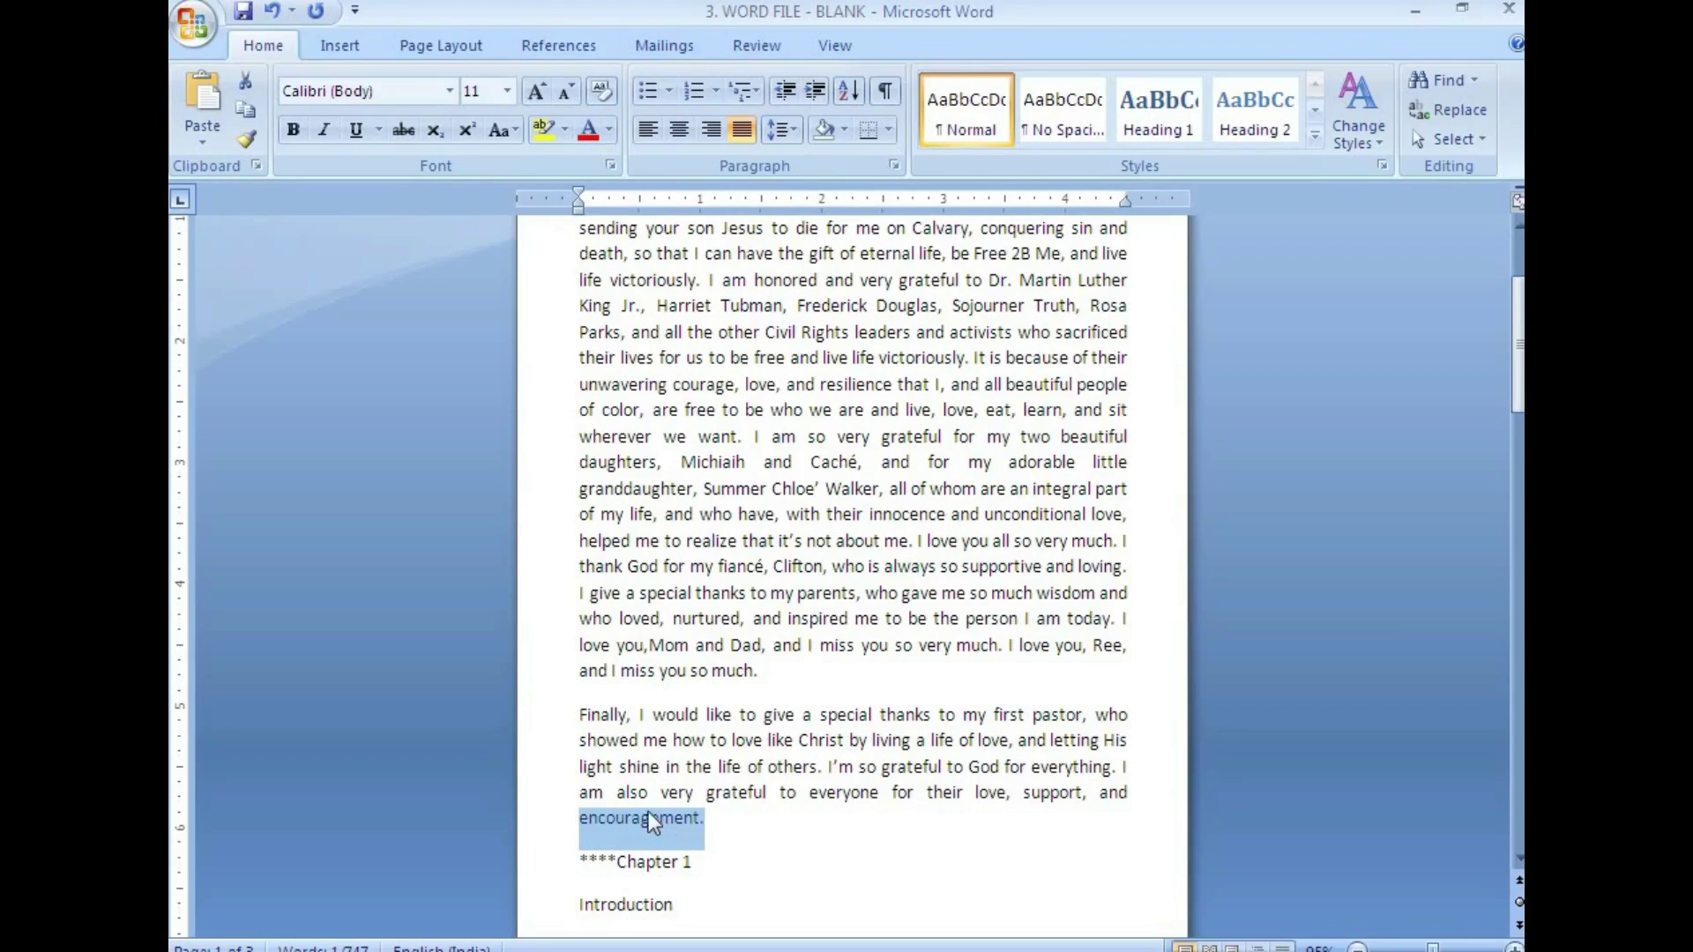
Center the Acknowledgments heading at the start of the document
click(648, 818)
scroll(651, 326, up, 3)
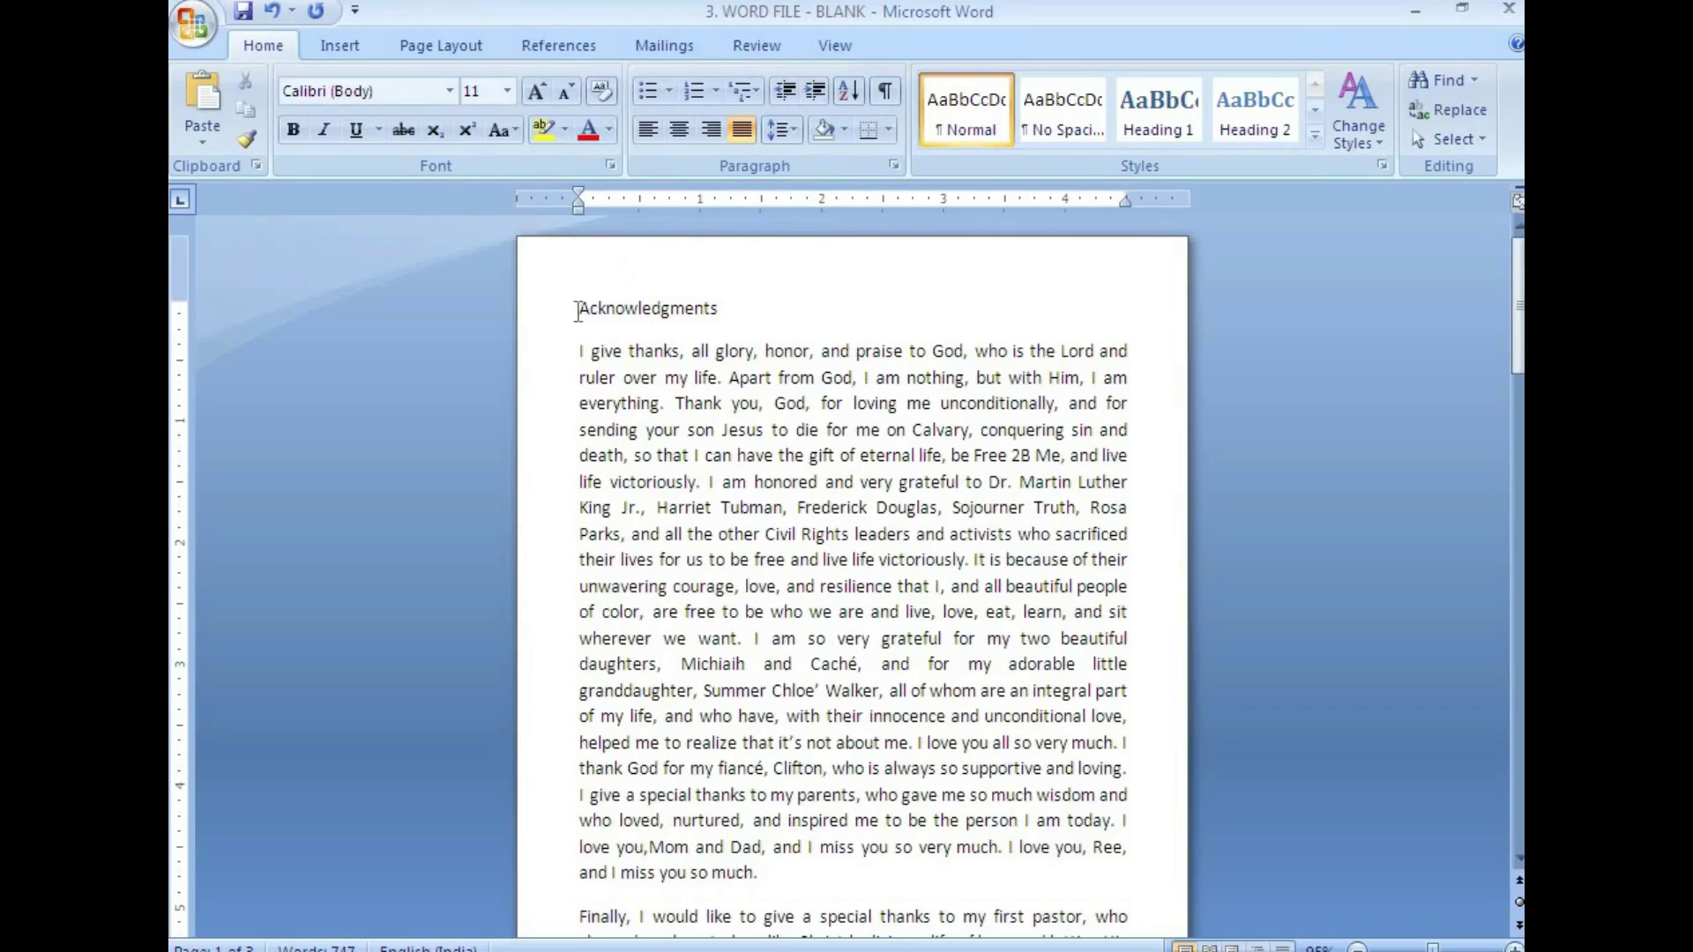
drag(577, 310, 728, 309)
click(680, 131)
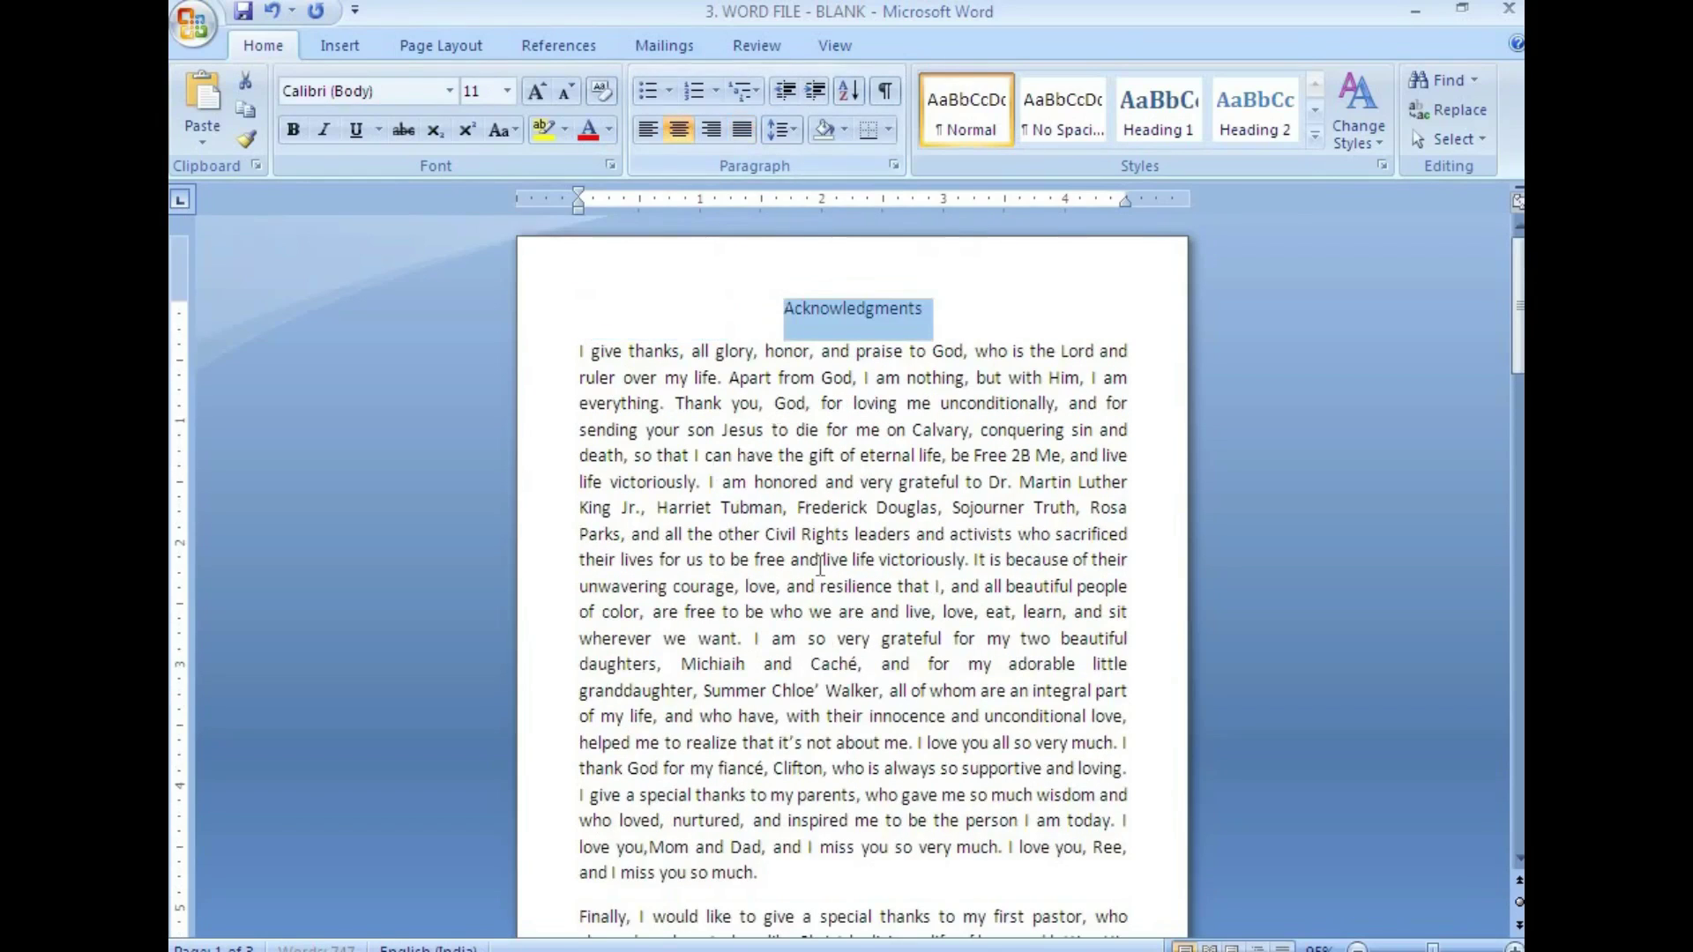
Split "****" and "Chapter 1" onto separate lines, undoing the automatic conversion of the asterisks into a dotted border
scroll(820, 564, down, 6)
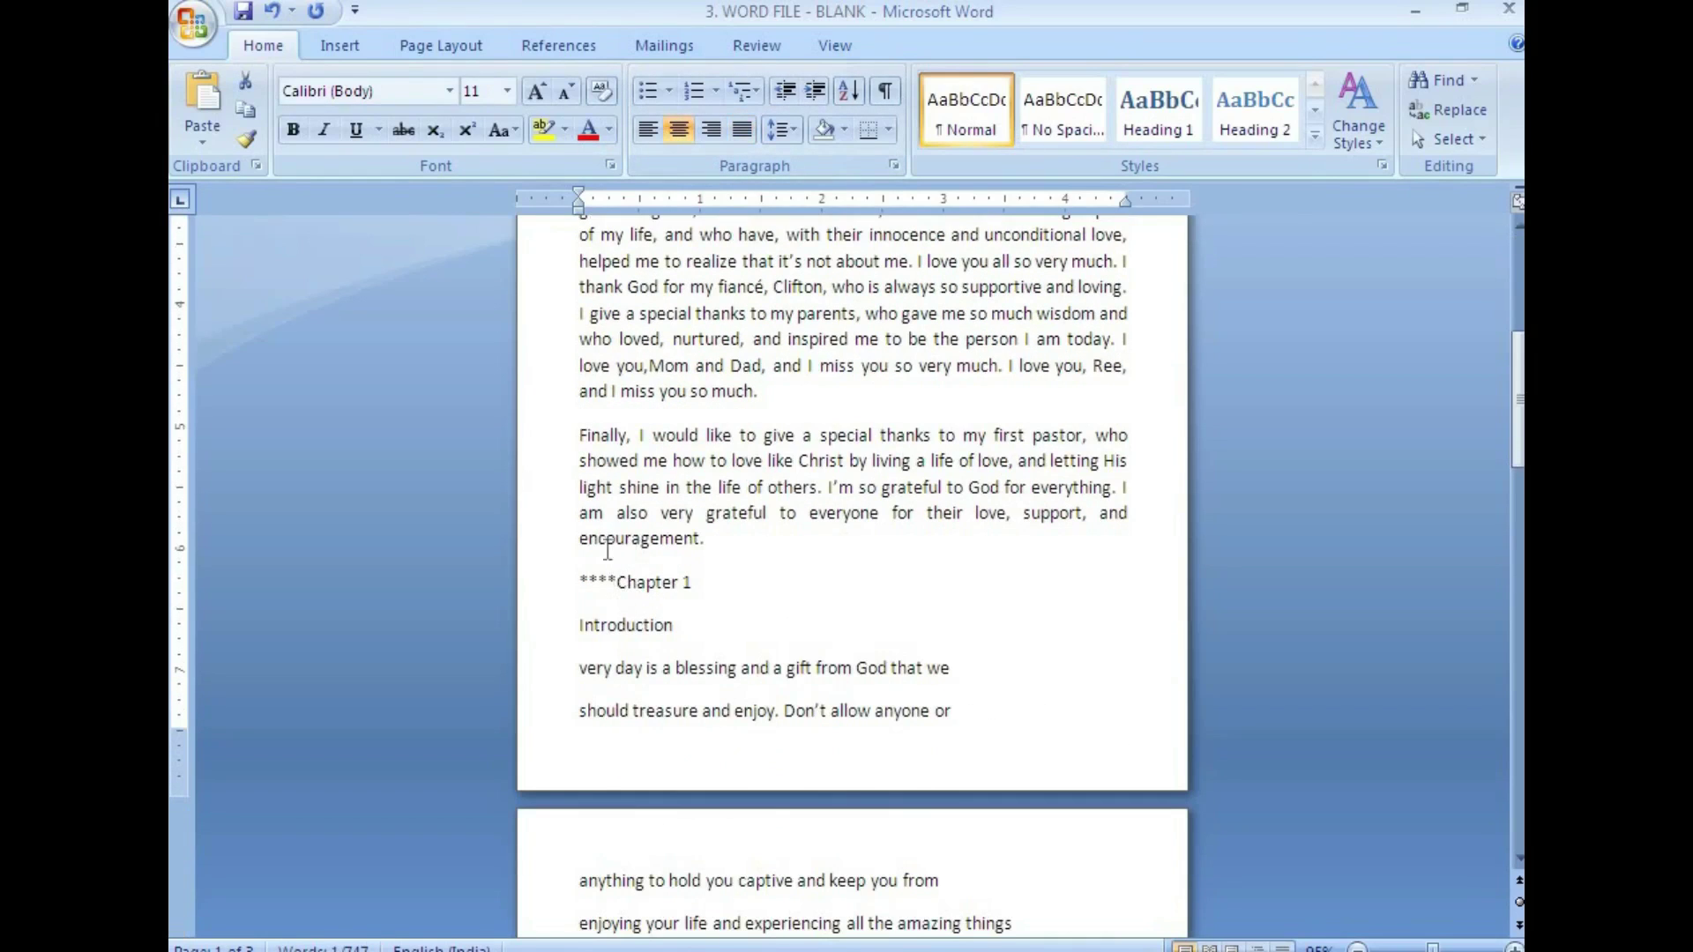
drag(579, 539, 727, 542)
click(620, 583)
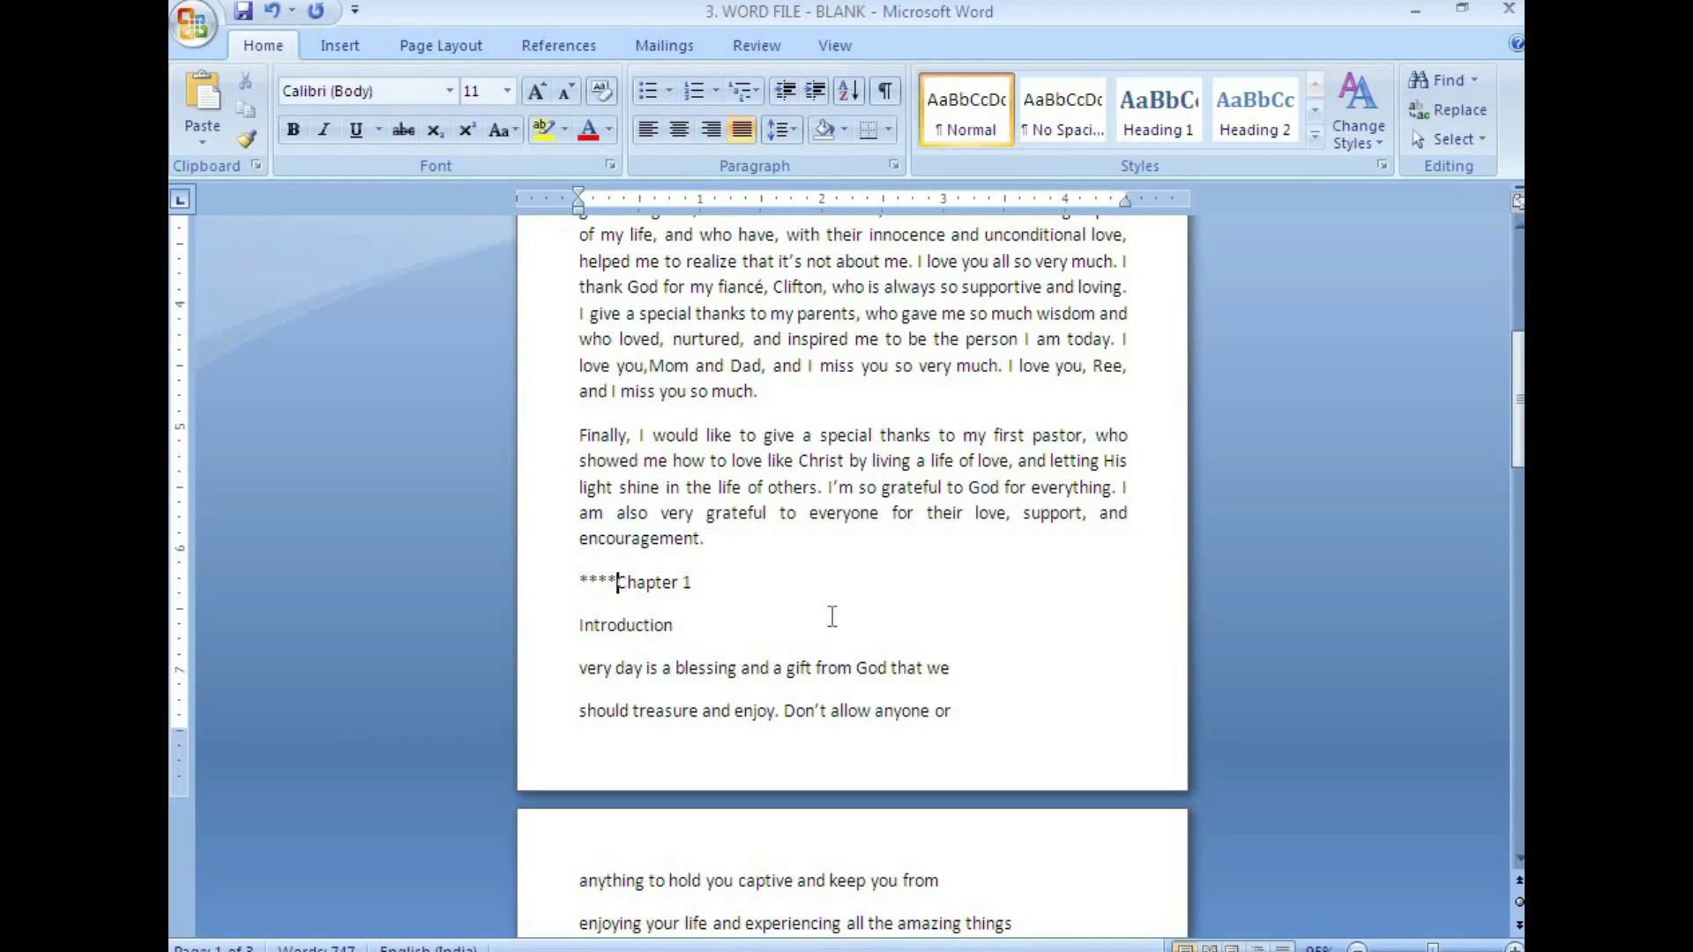
text(****)
key(Return)
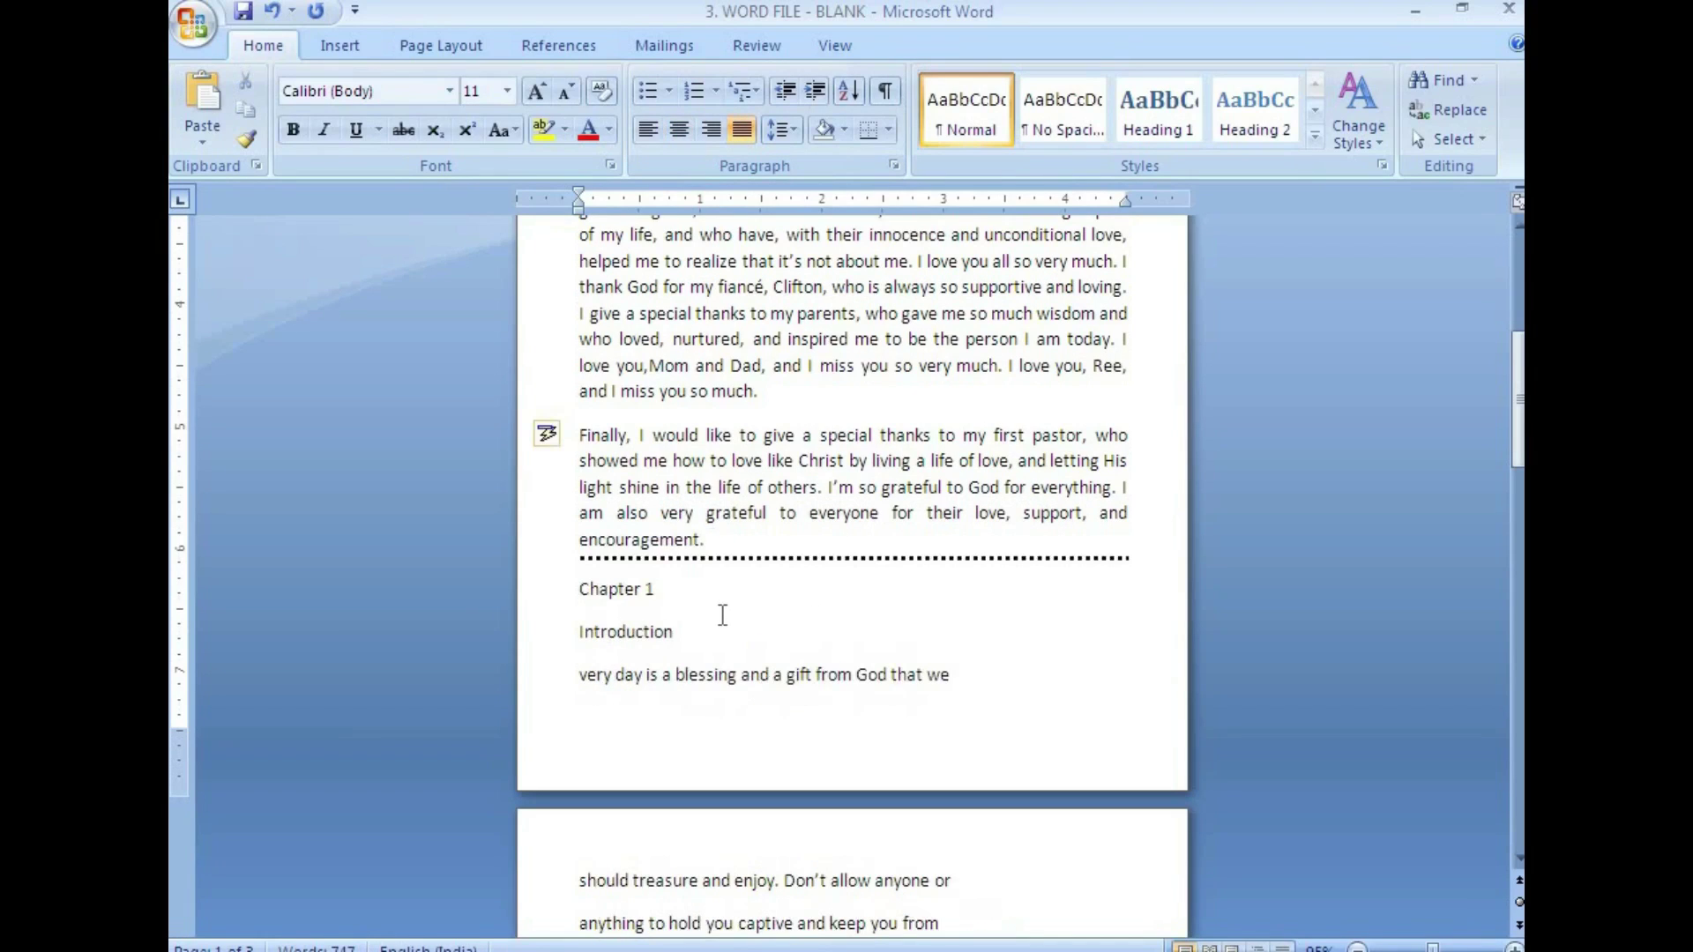
key(ctrl+z)
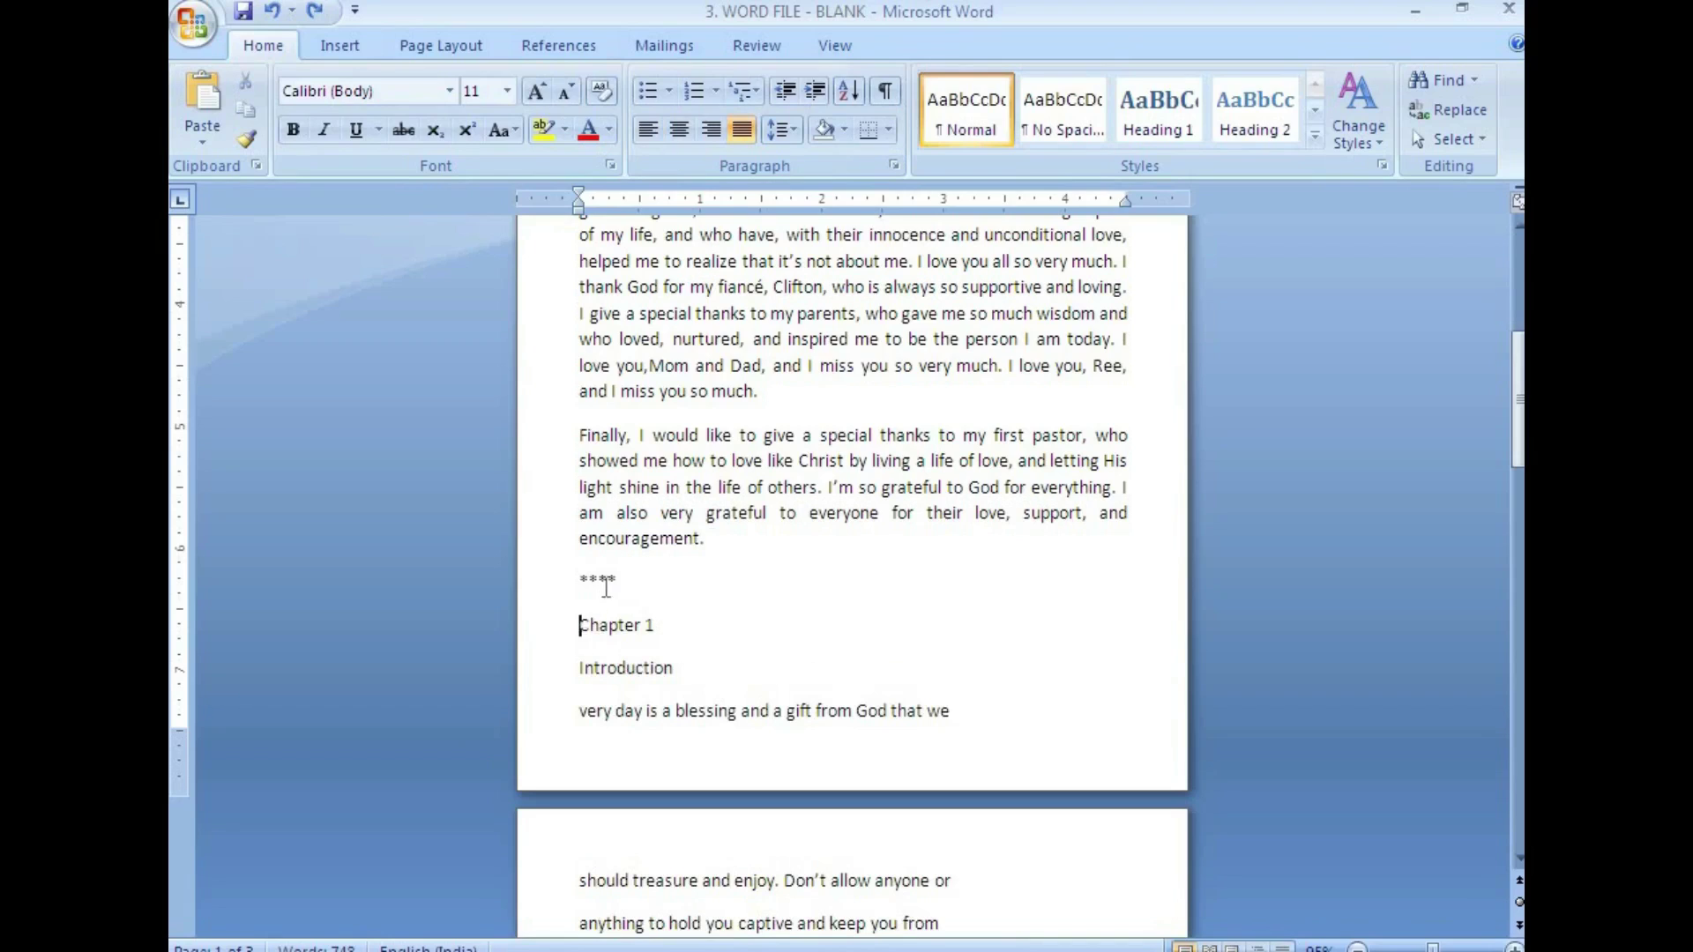
Insert blank lines above "Chapter 1" so that the chapter heading starts on the following page
key(Return)
key(Return)
key(Return)
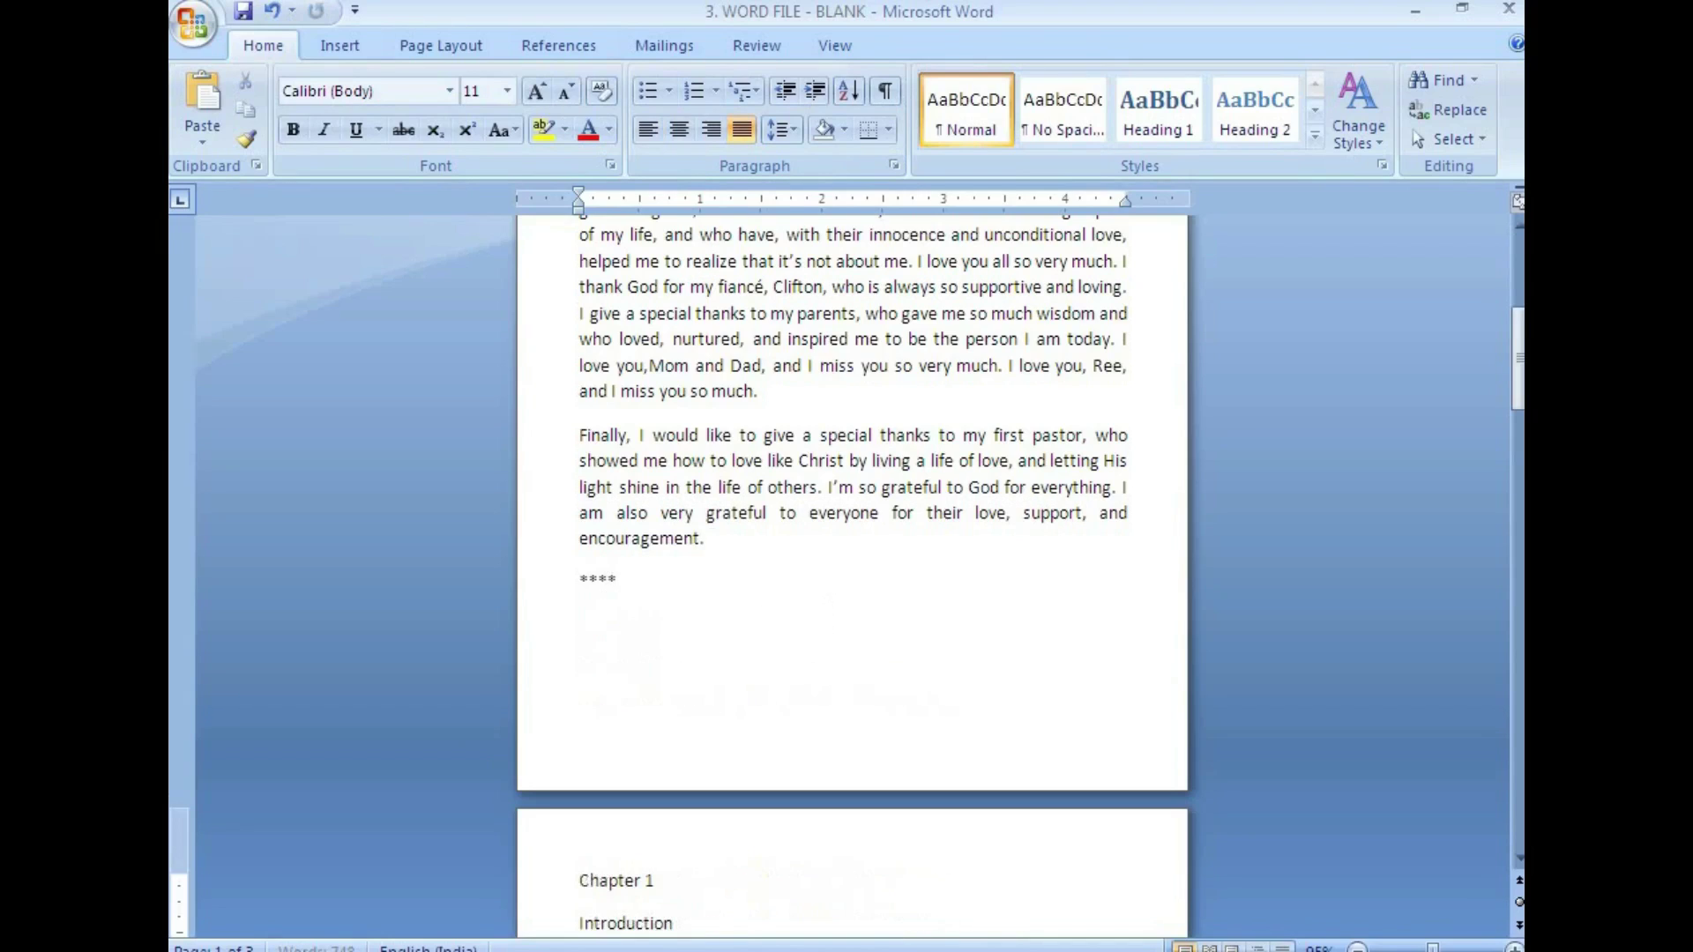
Center the "****" line that closes the Acknowledgments and save the document
drag(579, 579, 608, 604)
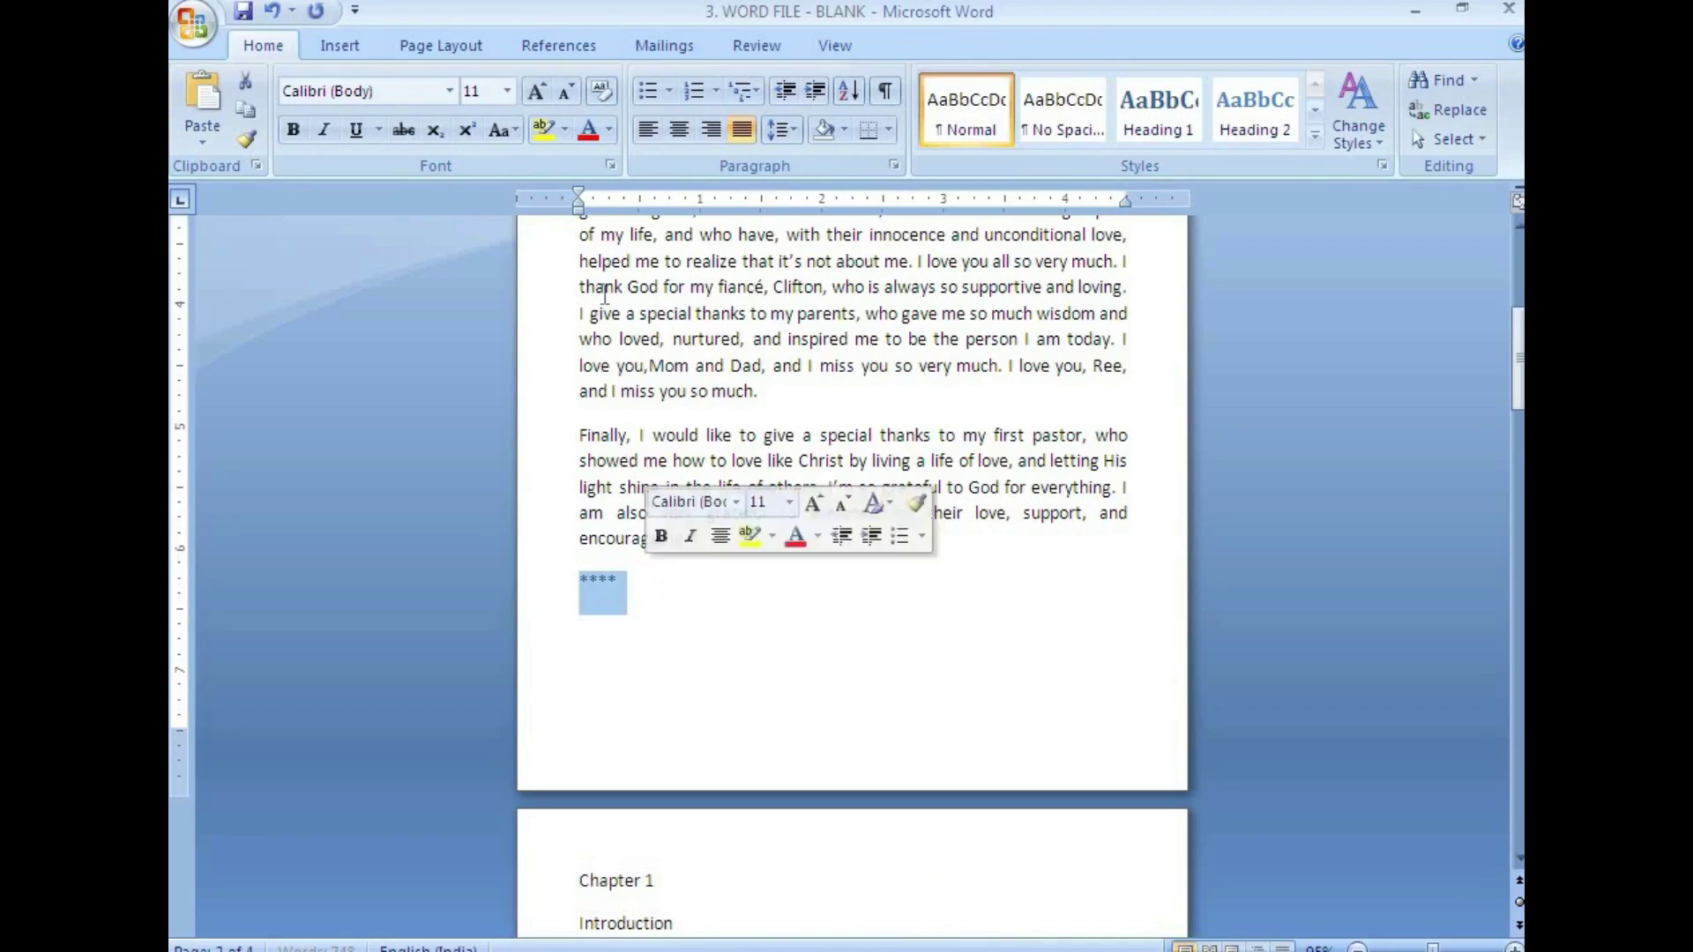
click(680, 130)
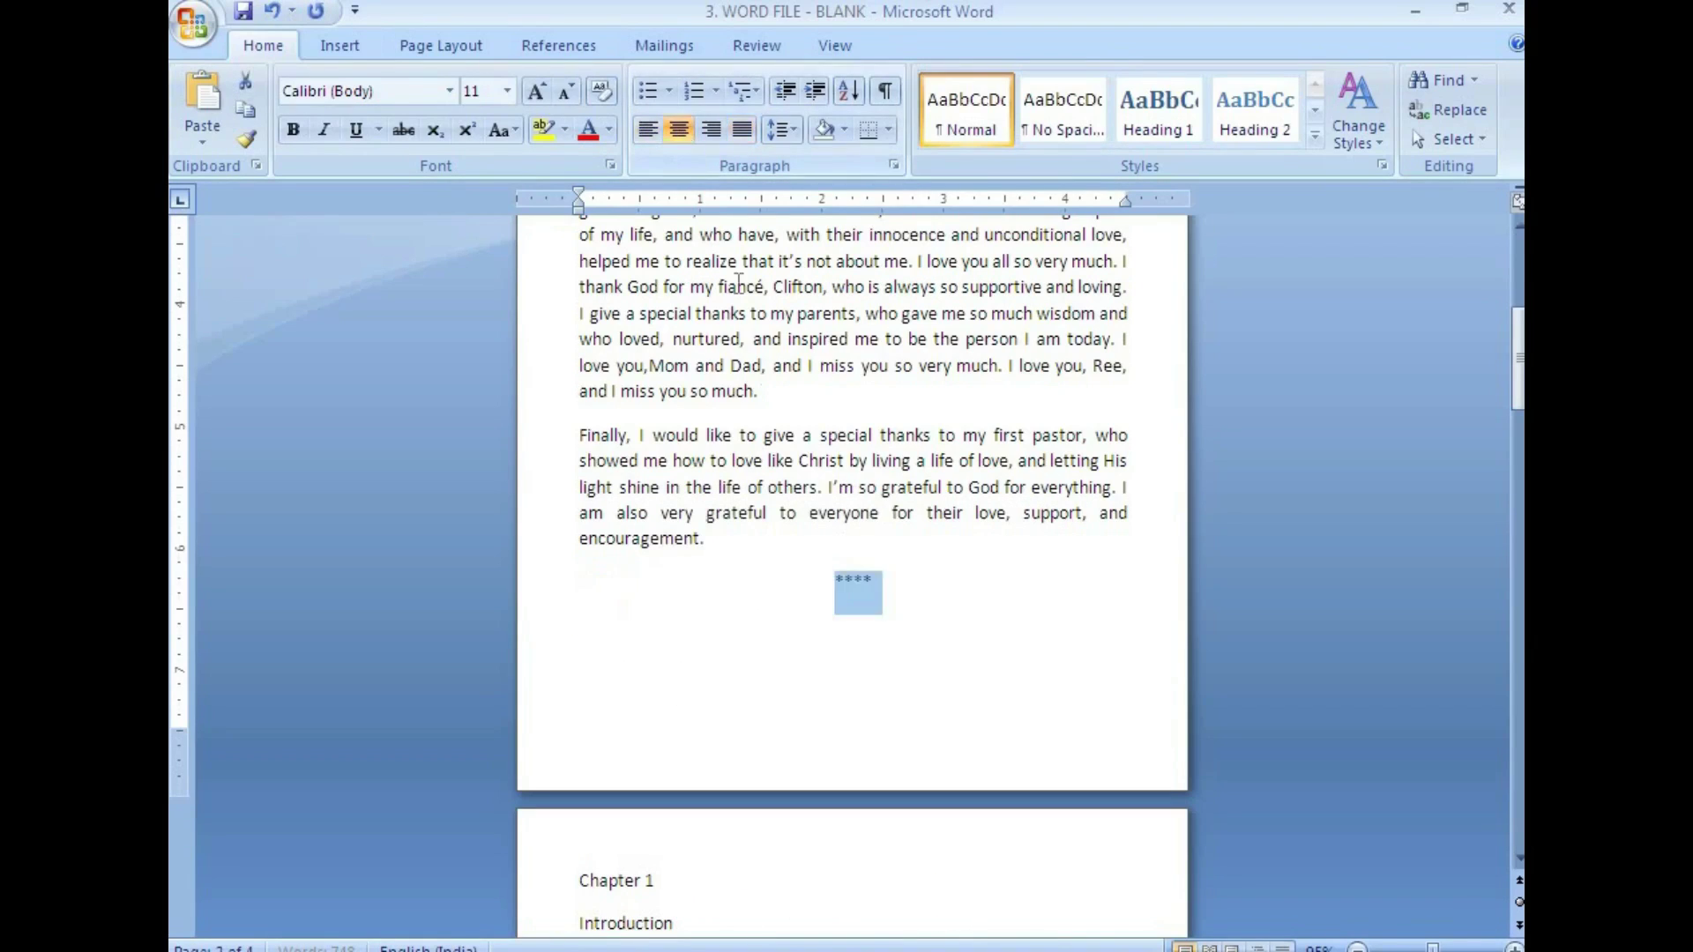
click(243, 13)
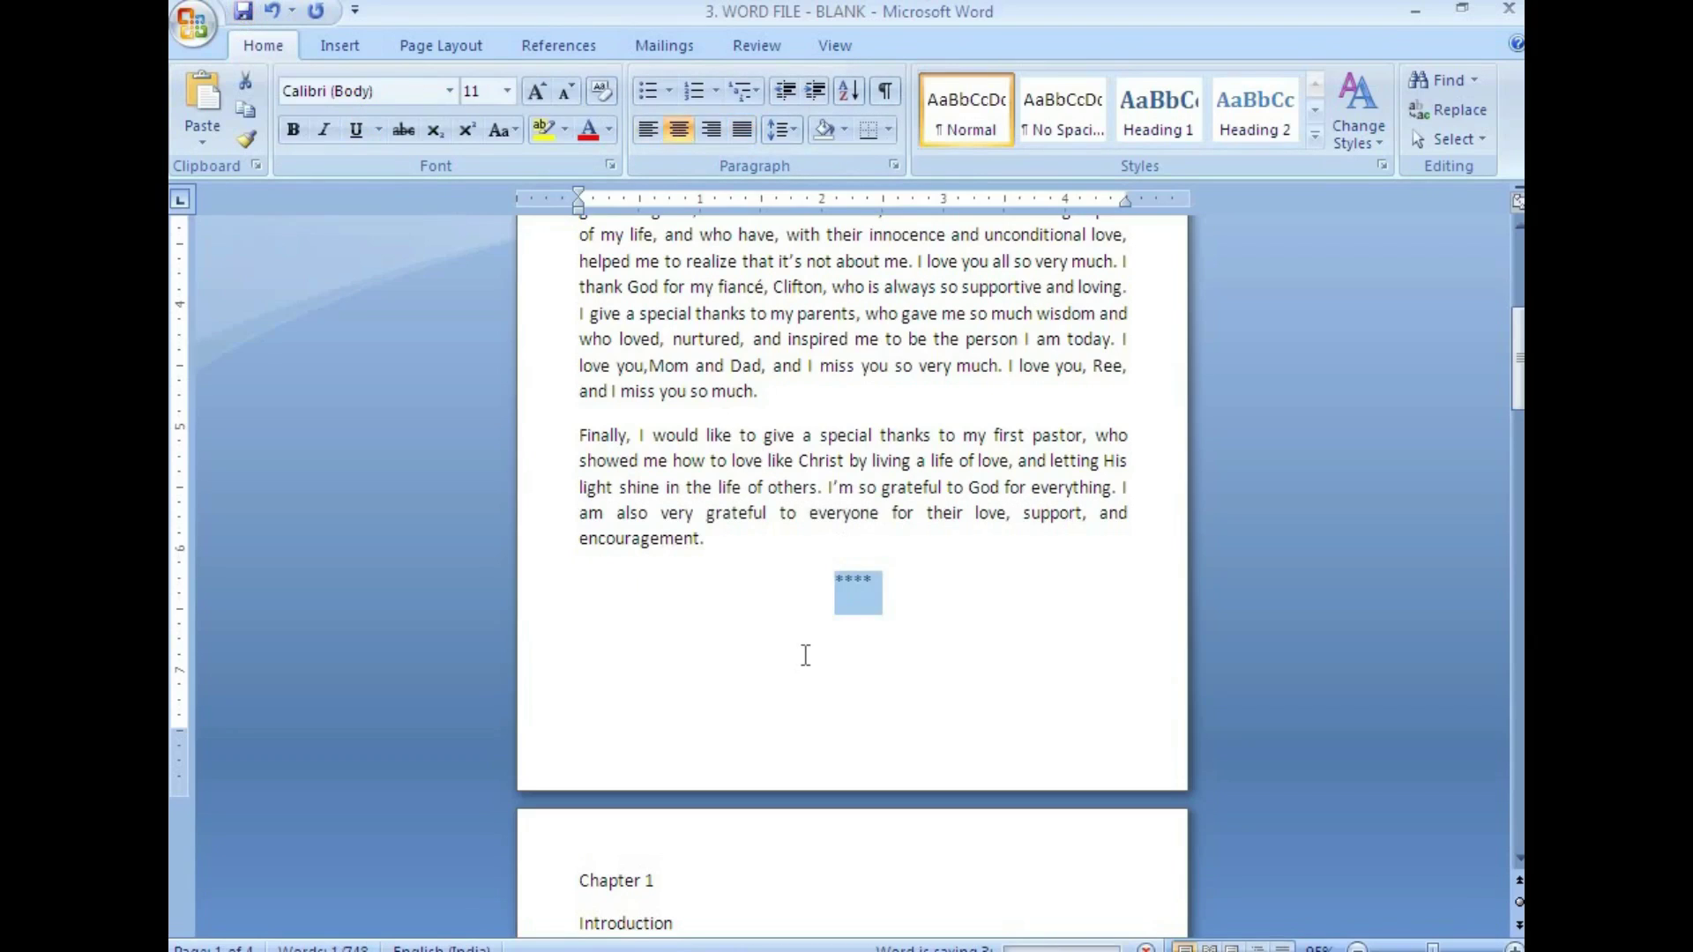
Center the "Chapter 1" and "Introduction" headings
scroll(800, 759, down, 5)
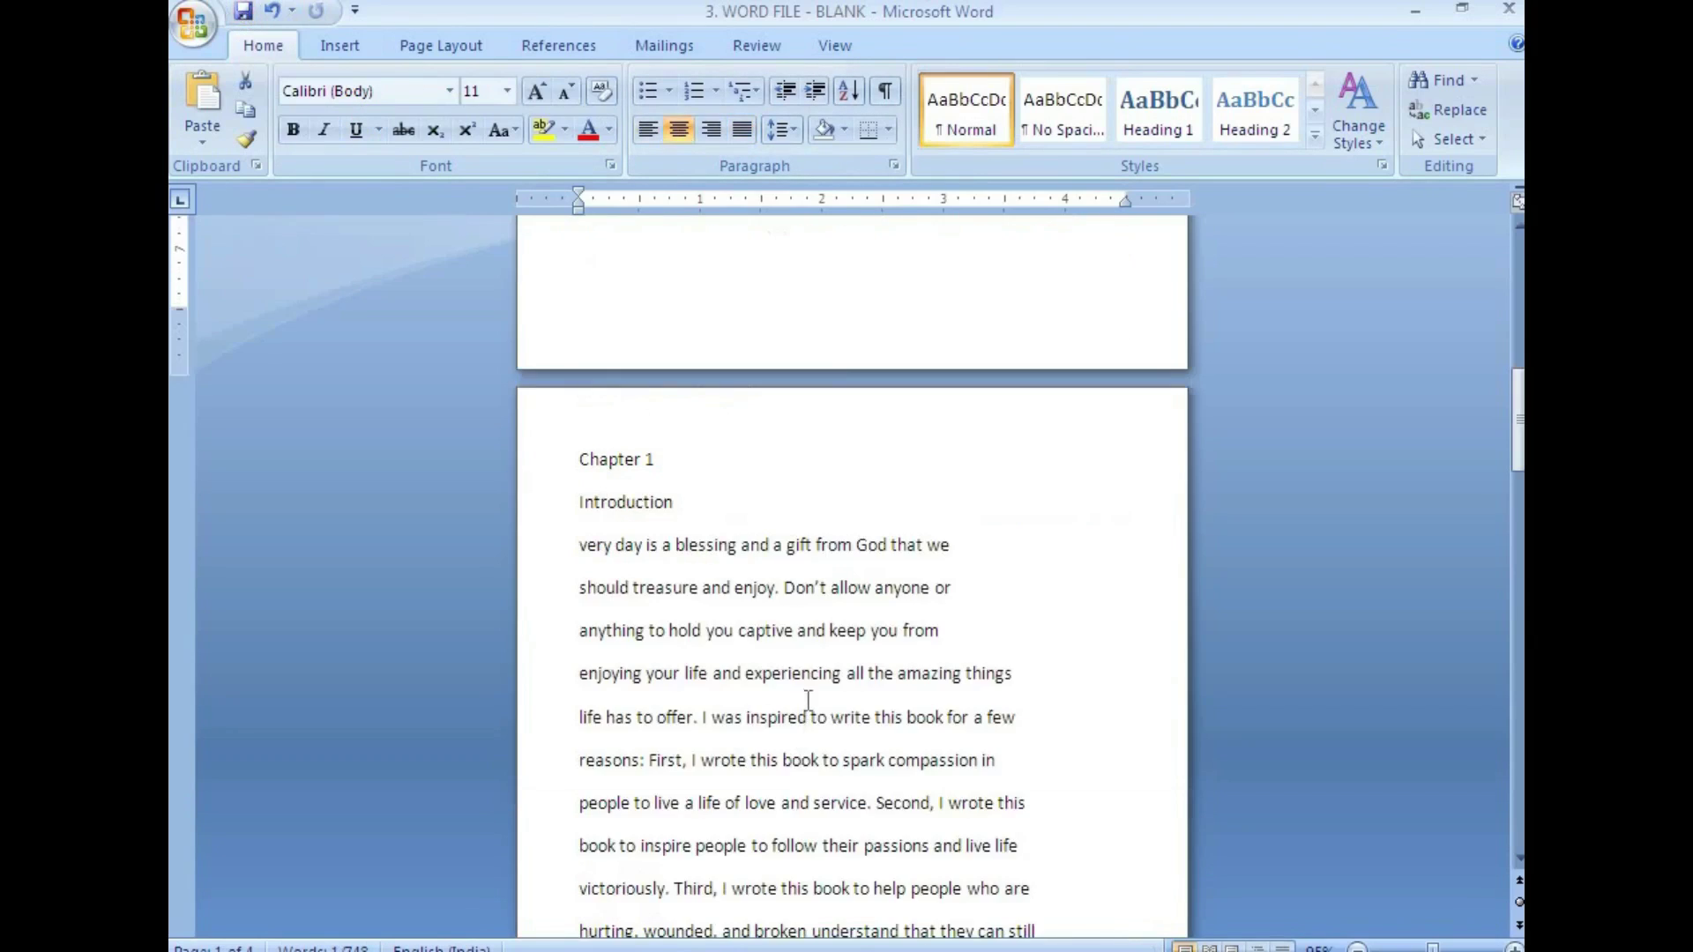
click(703, 503)
drag(571, 453, 594, 495)
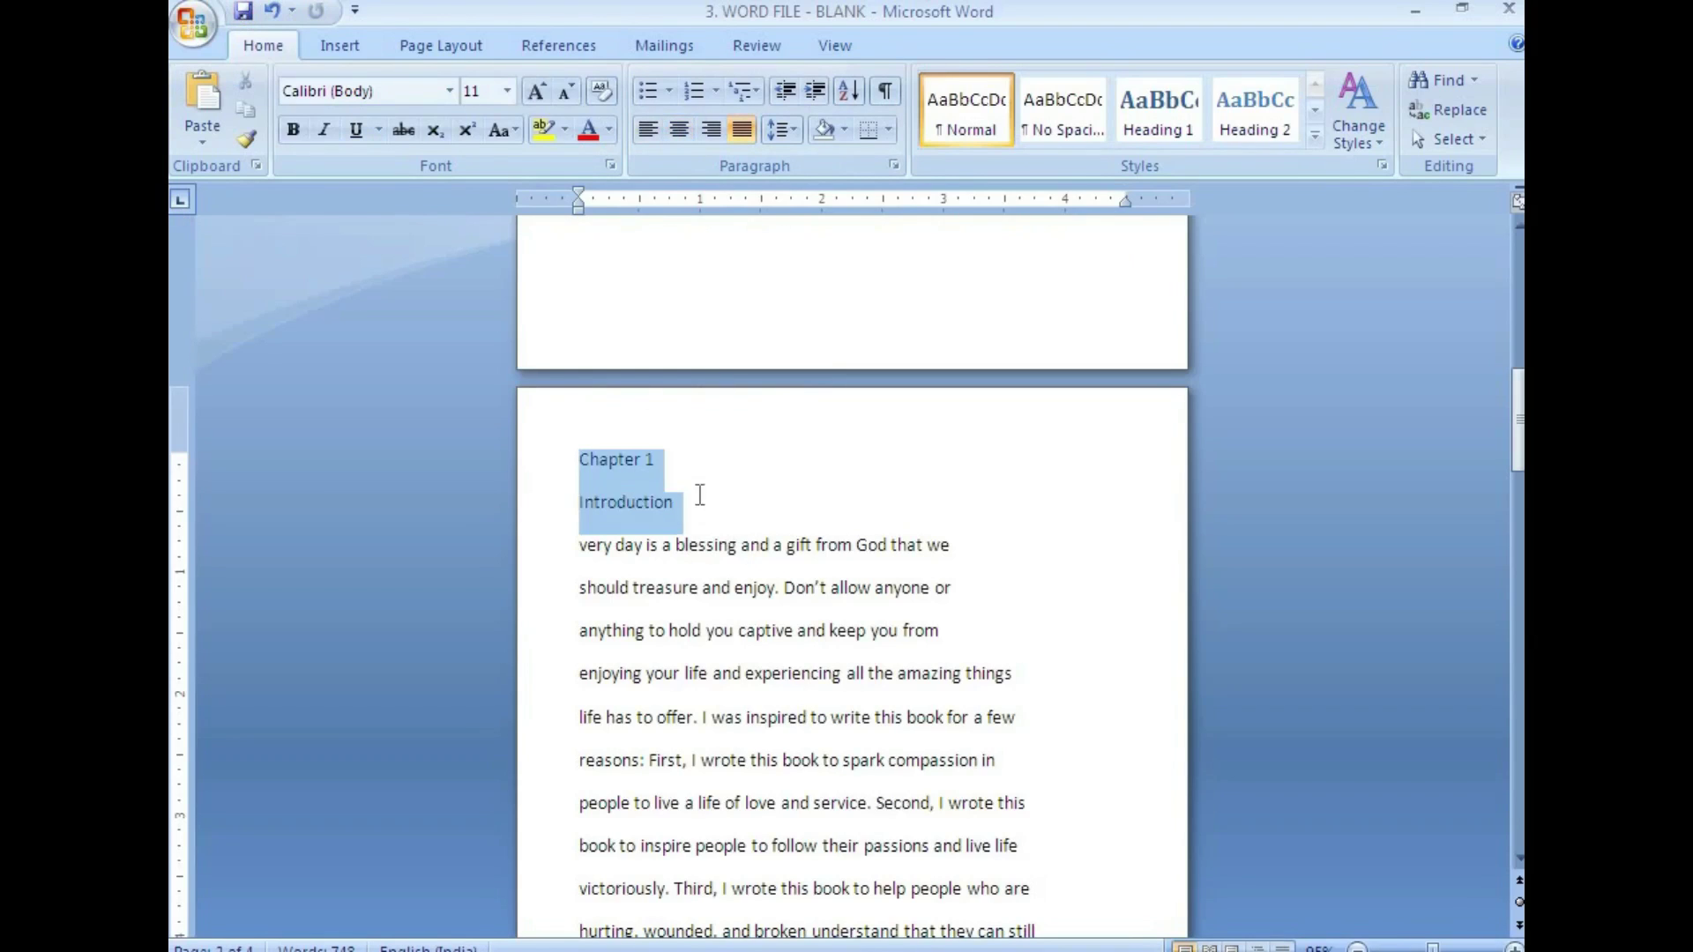
key(ctrl+e)
Join the broken lines of the Introduction paragraph from "very day is a blessing" through "compel and encourage women who"
click(1049, 540)
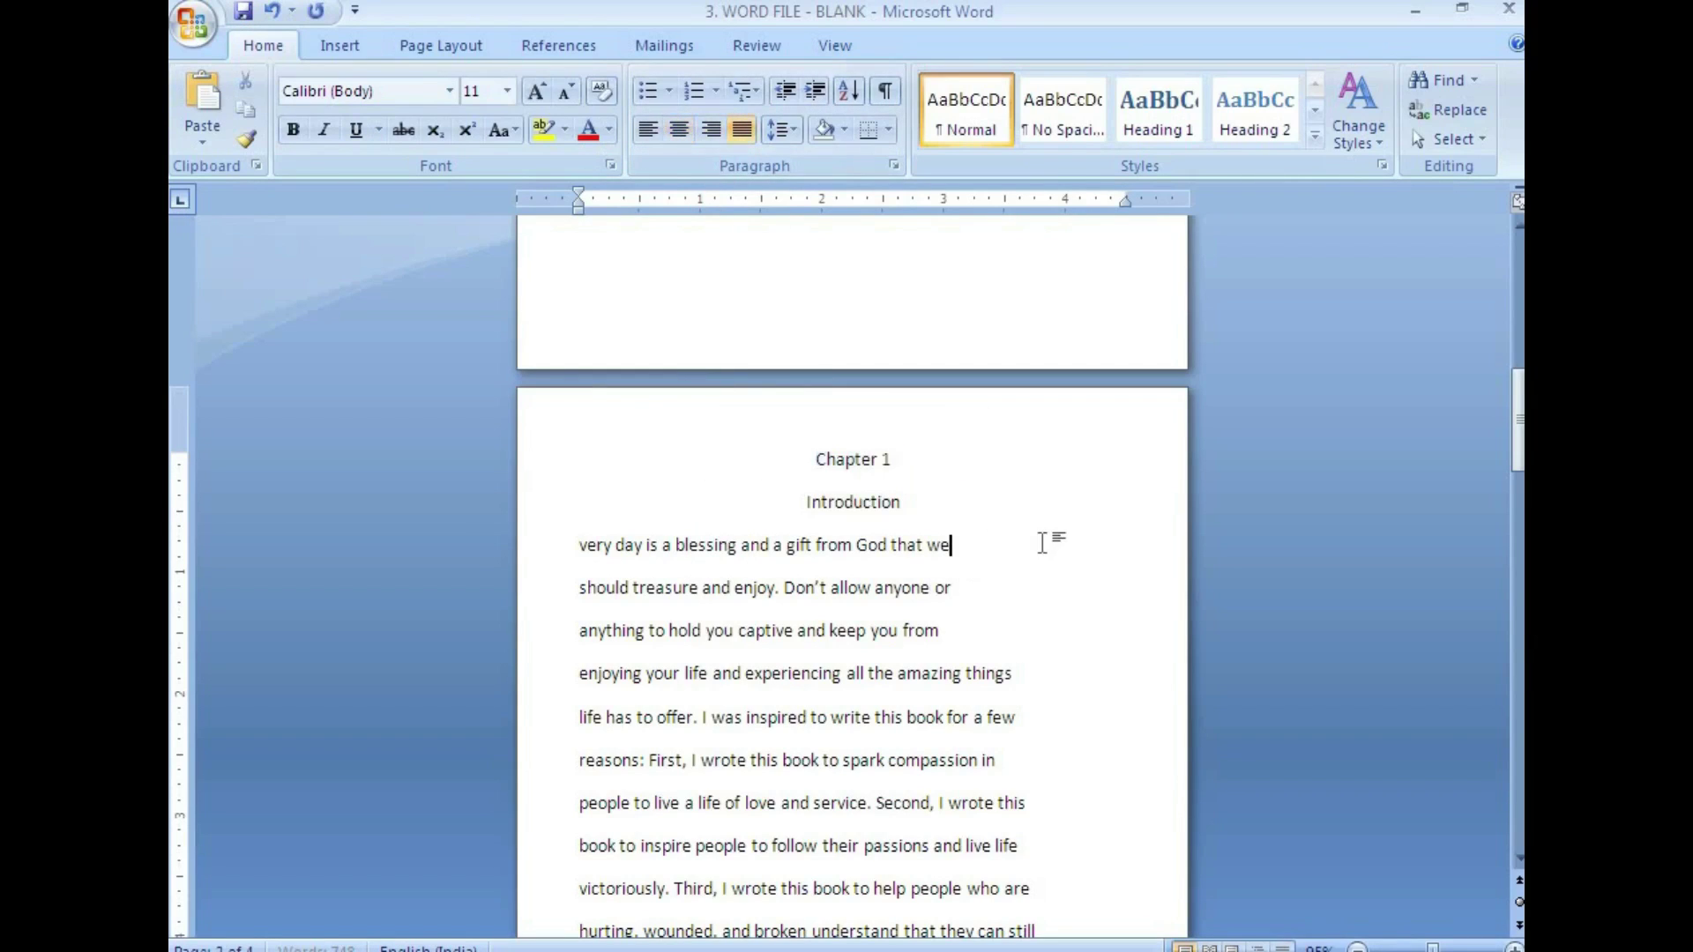
key(Delete)
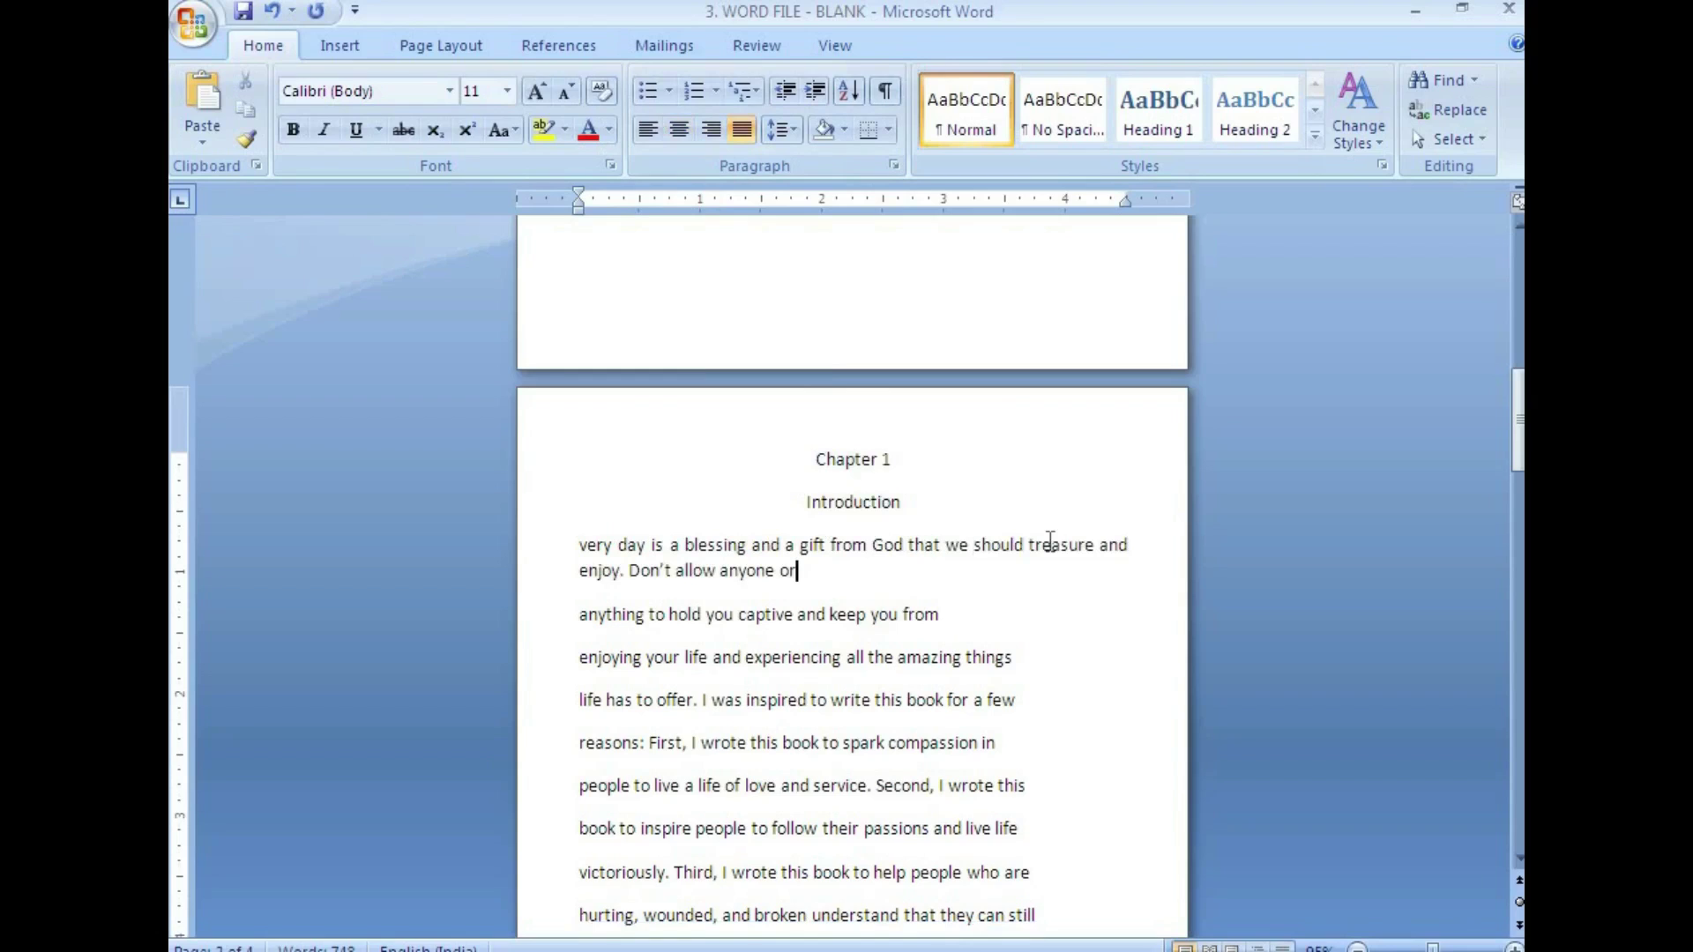
key(Delete)
key(Down)
key(Delete)
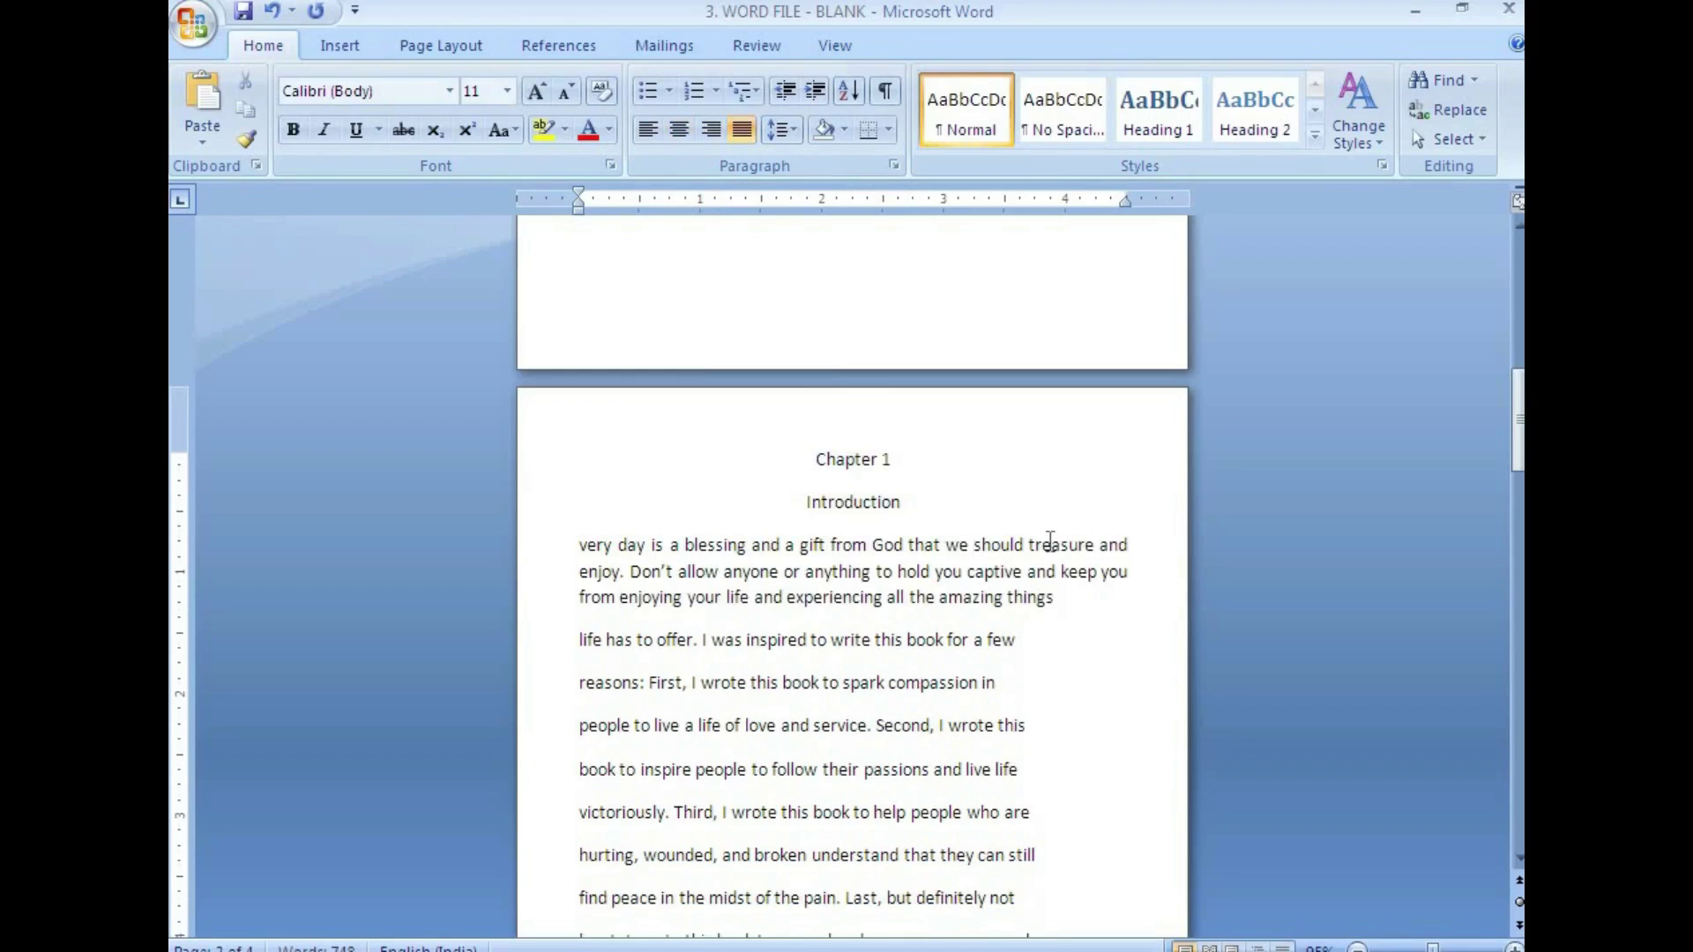
key(Delete)
key(Down)
key(Delete)
key(Down)
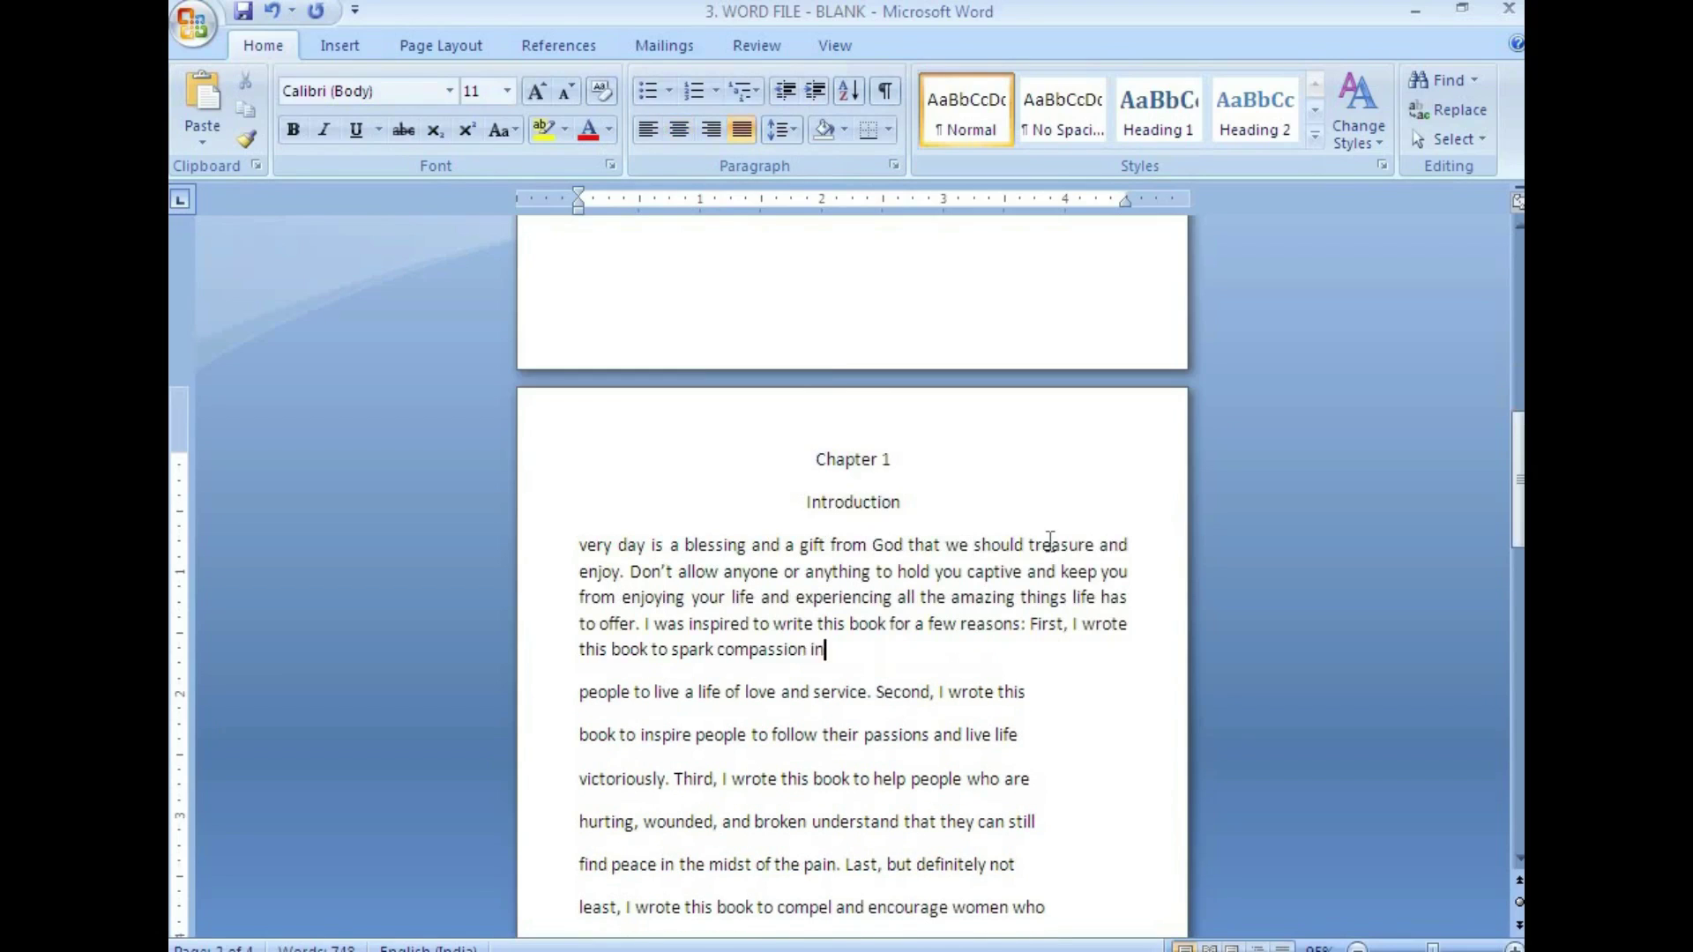
key(Delete)
key(Delete)
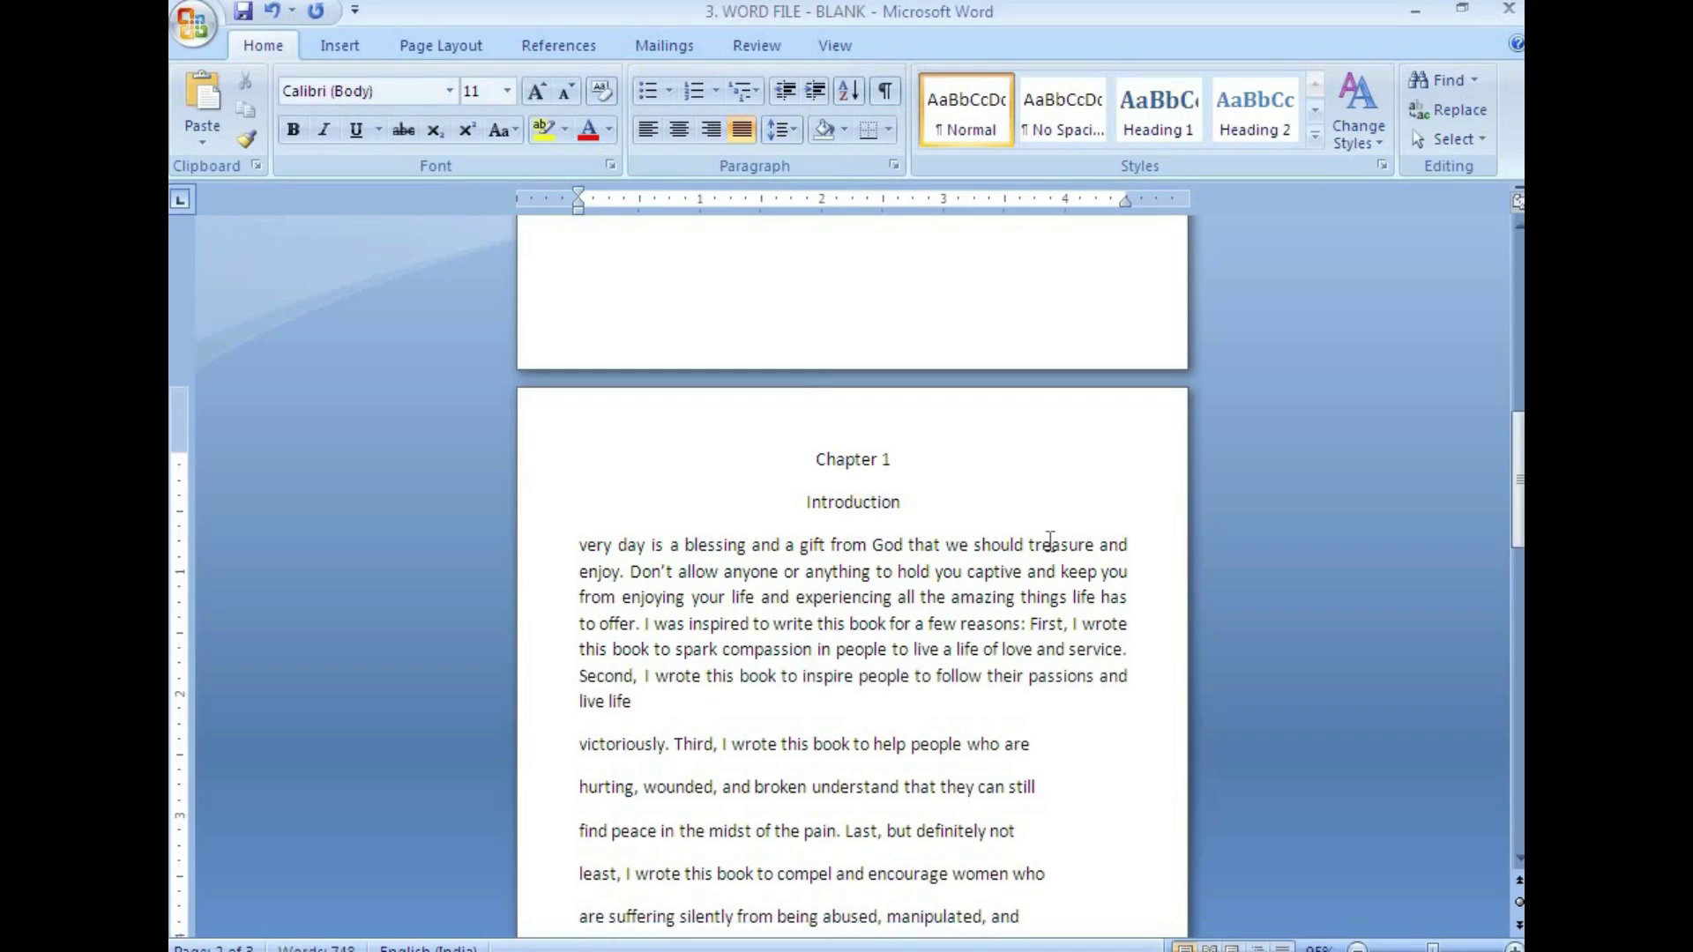
key(Delete)
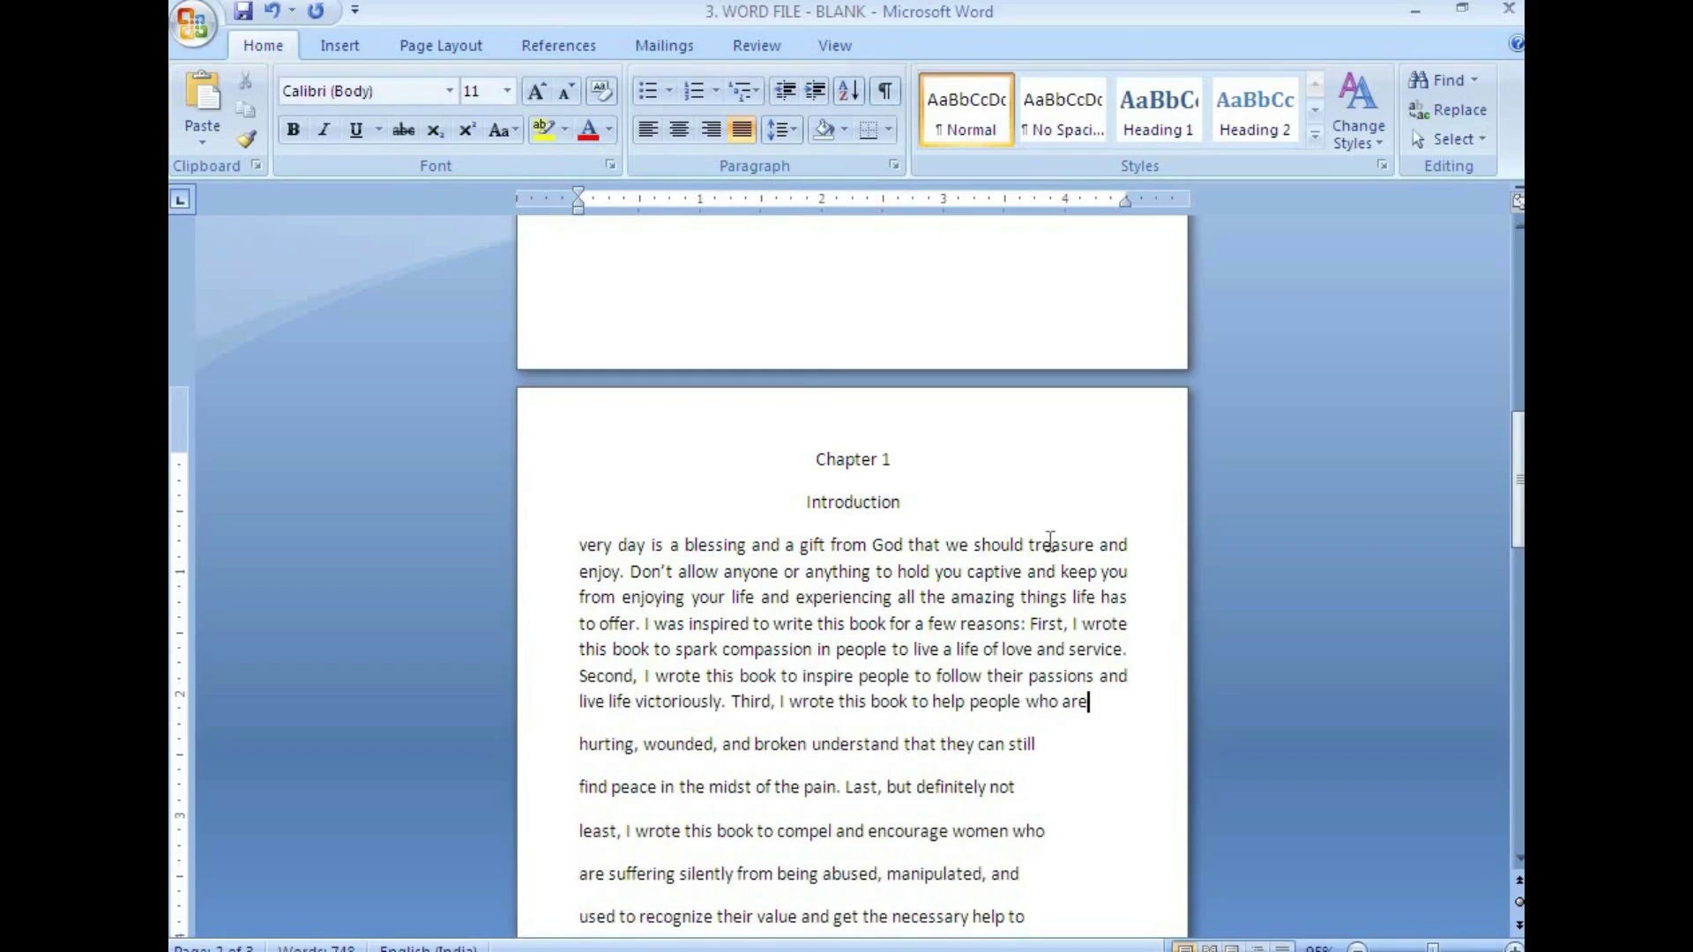
key(Delete)
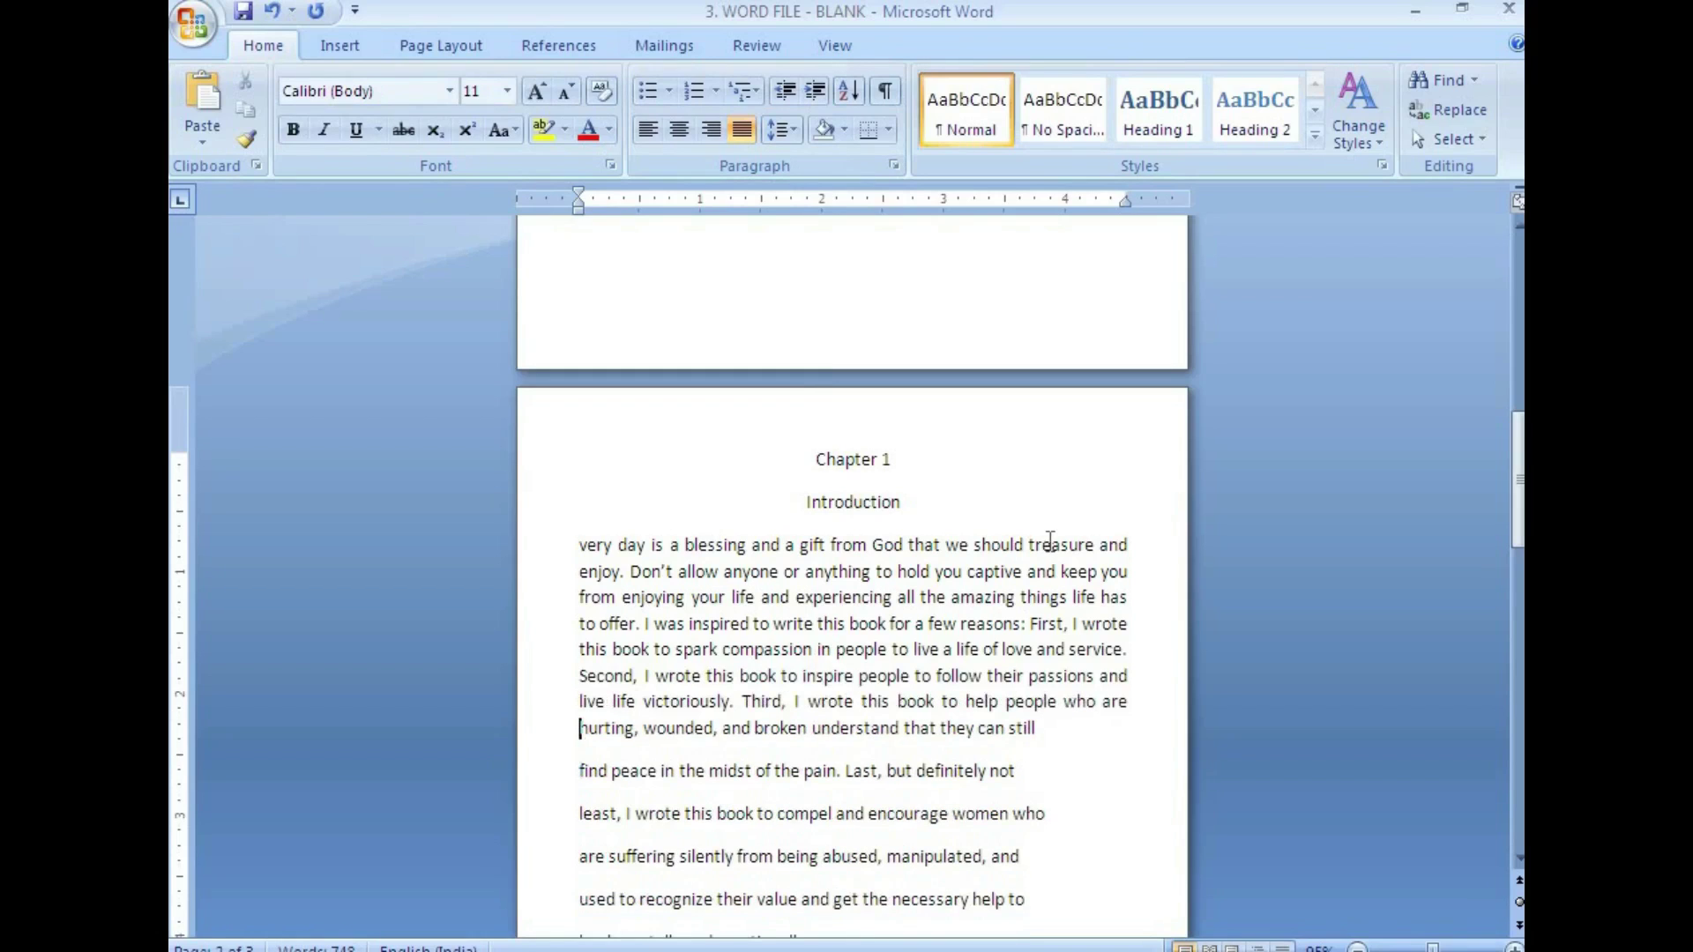
key(Delete)
key(Delete)
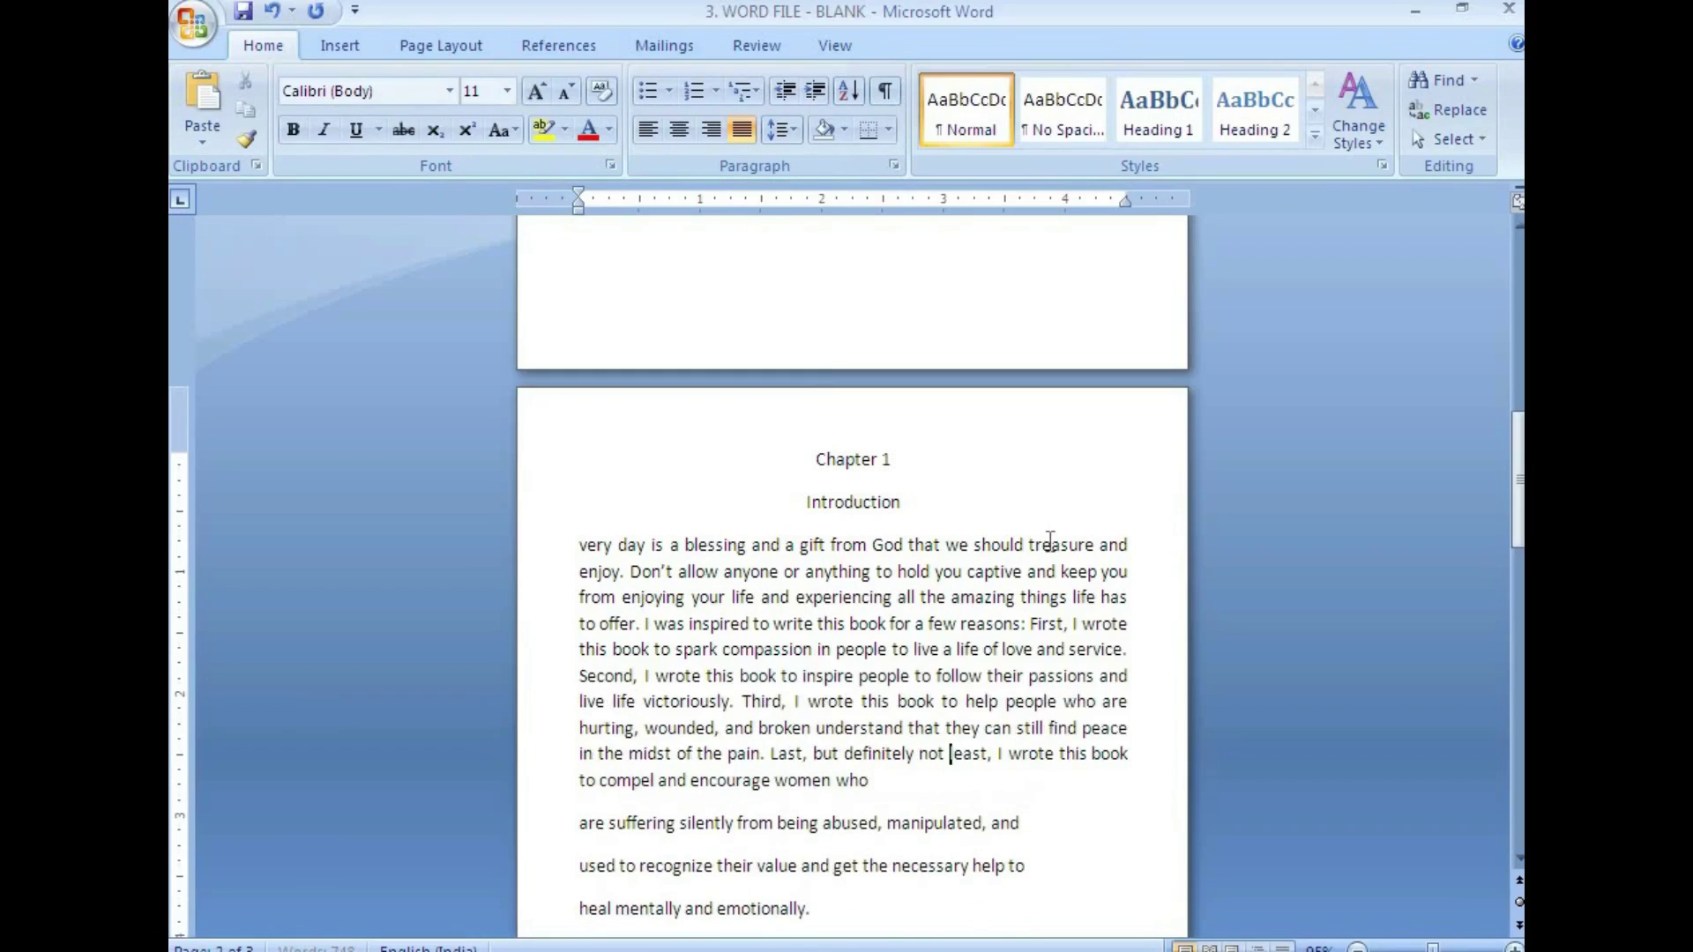
Join the remaining broken lines of the first Introduction paragraph, through "heal mentally and emotionally."
key(Delete)
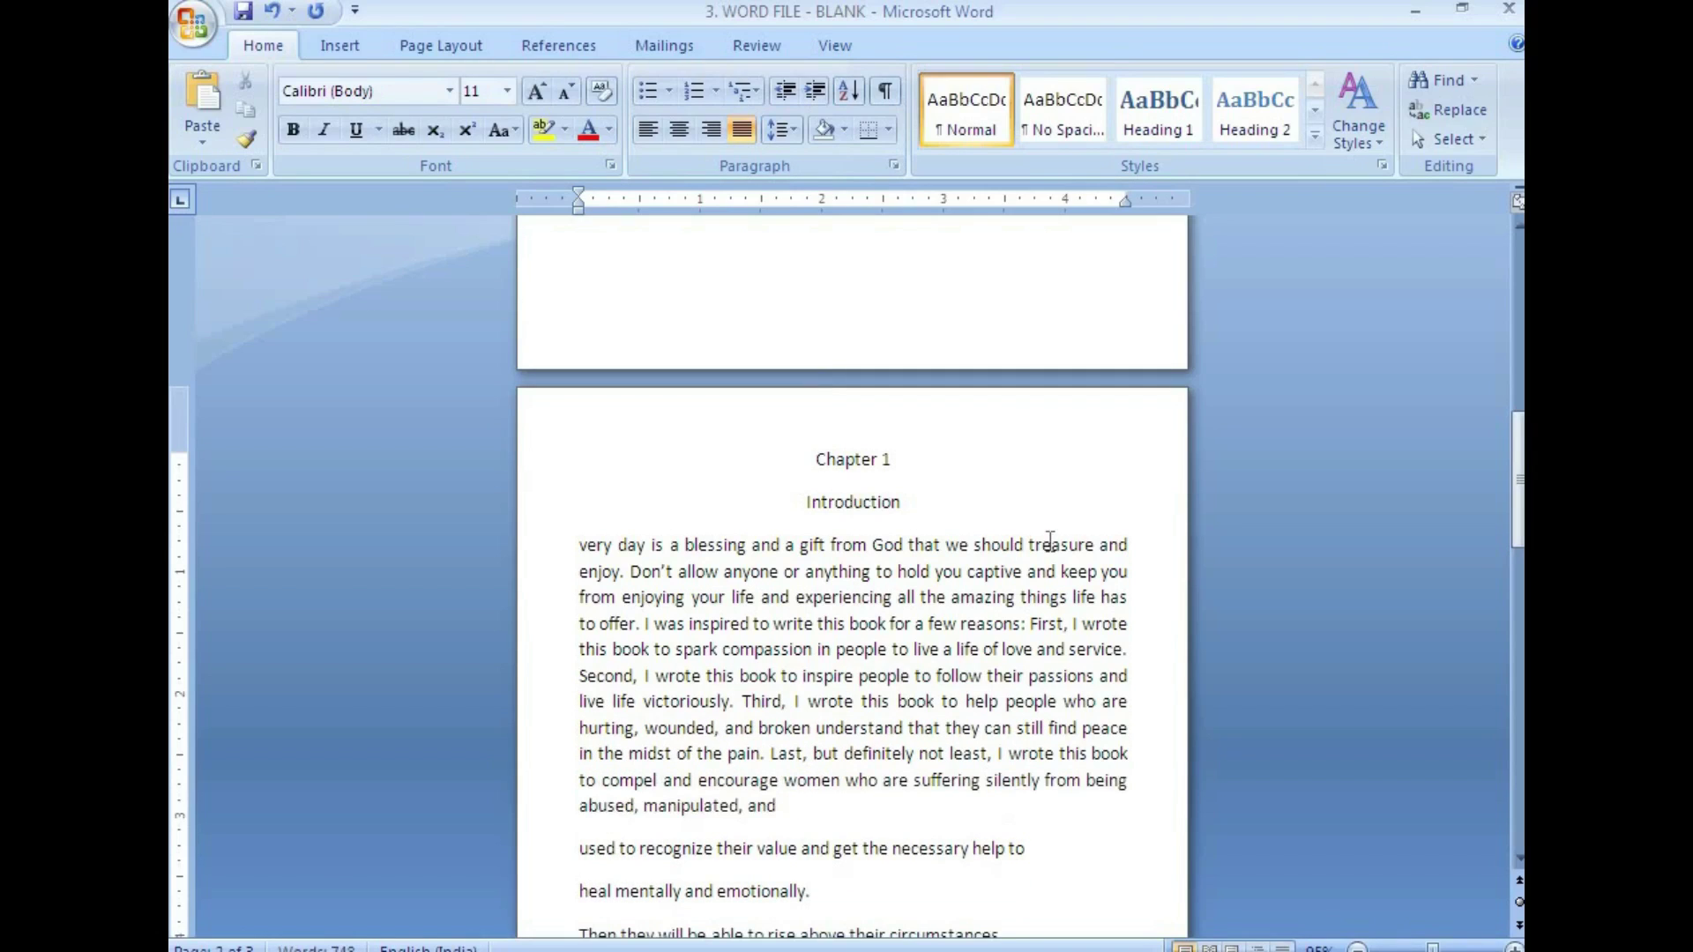
key(Delete)
key(Delete)
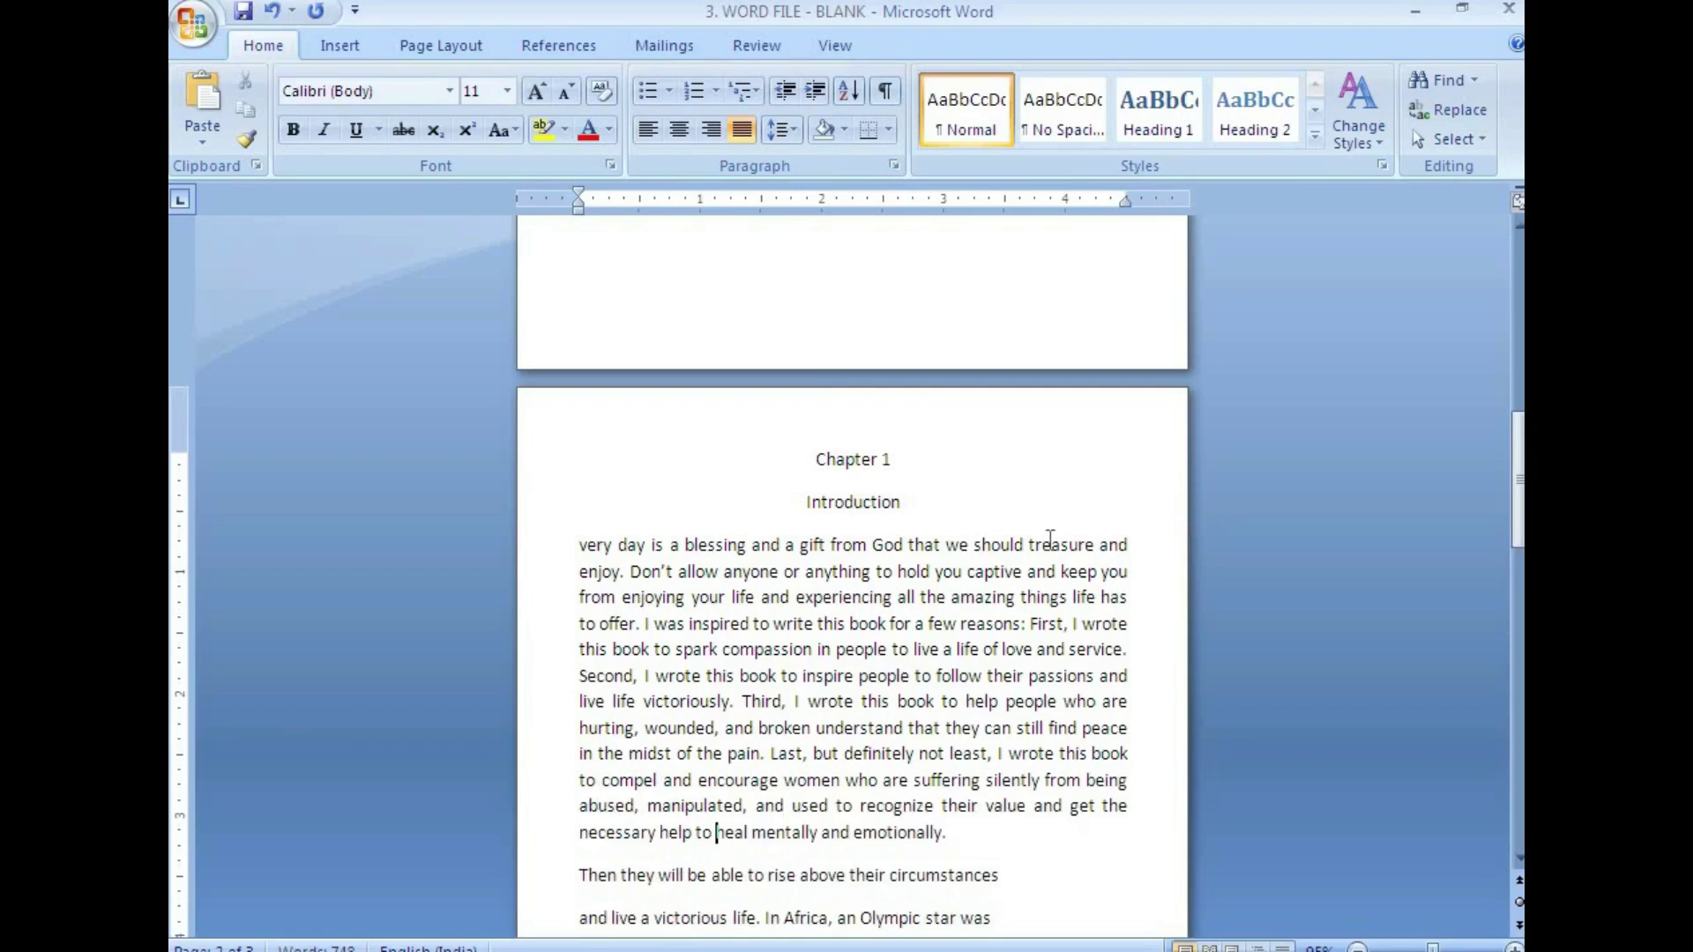
Join the broken lines from "Then they will be able" through "one deserves to be abused." into one continuous paragraph
scroll(1049, 540, down, 3)
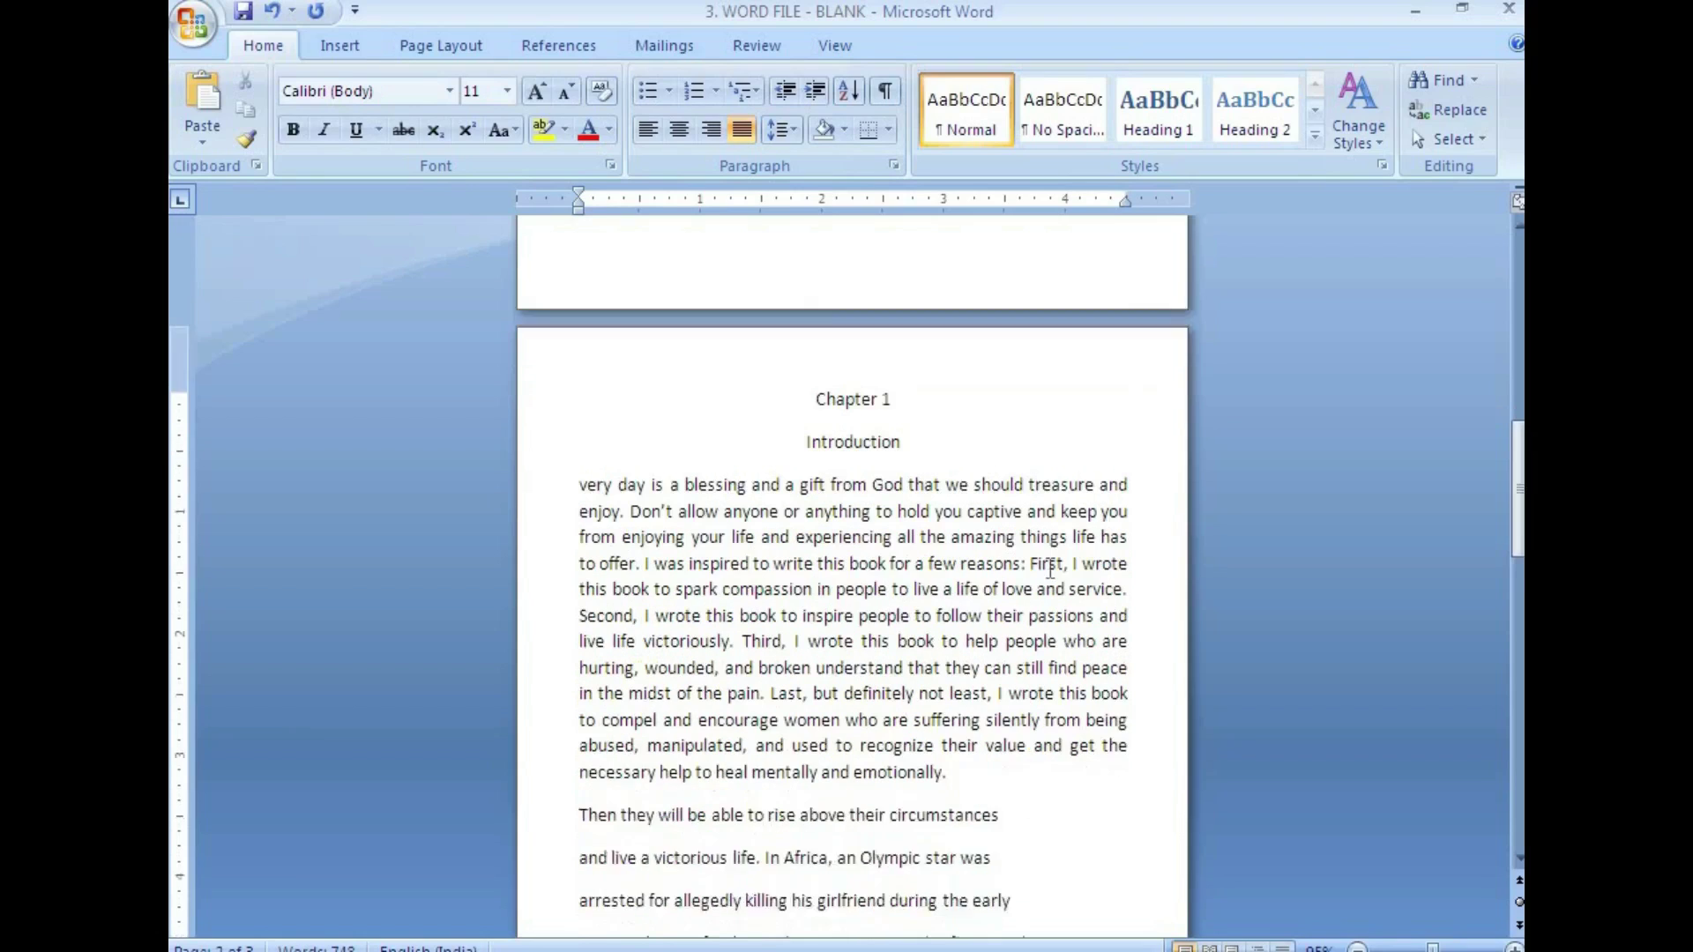
click(1023, 696)
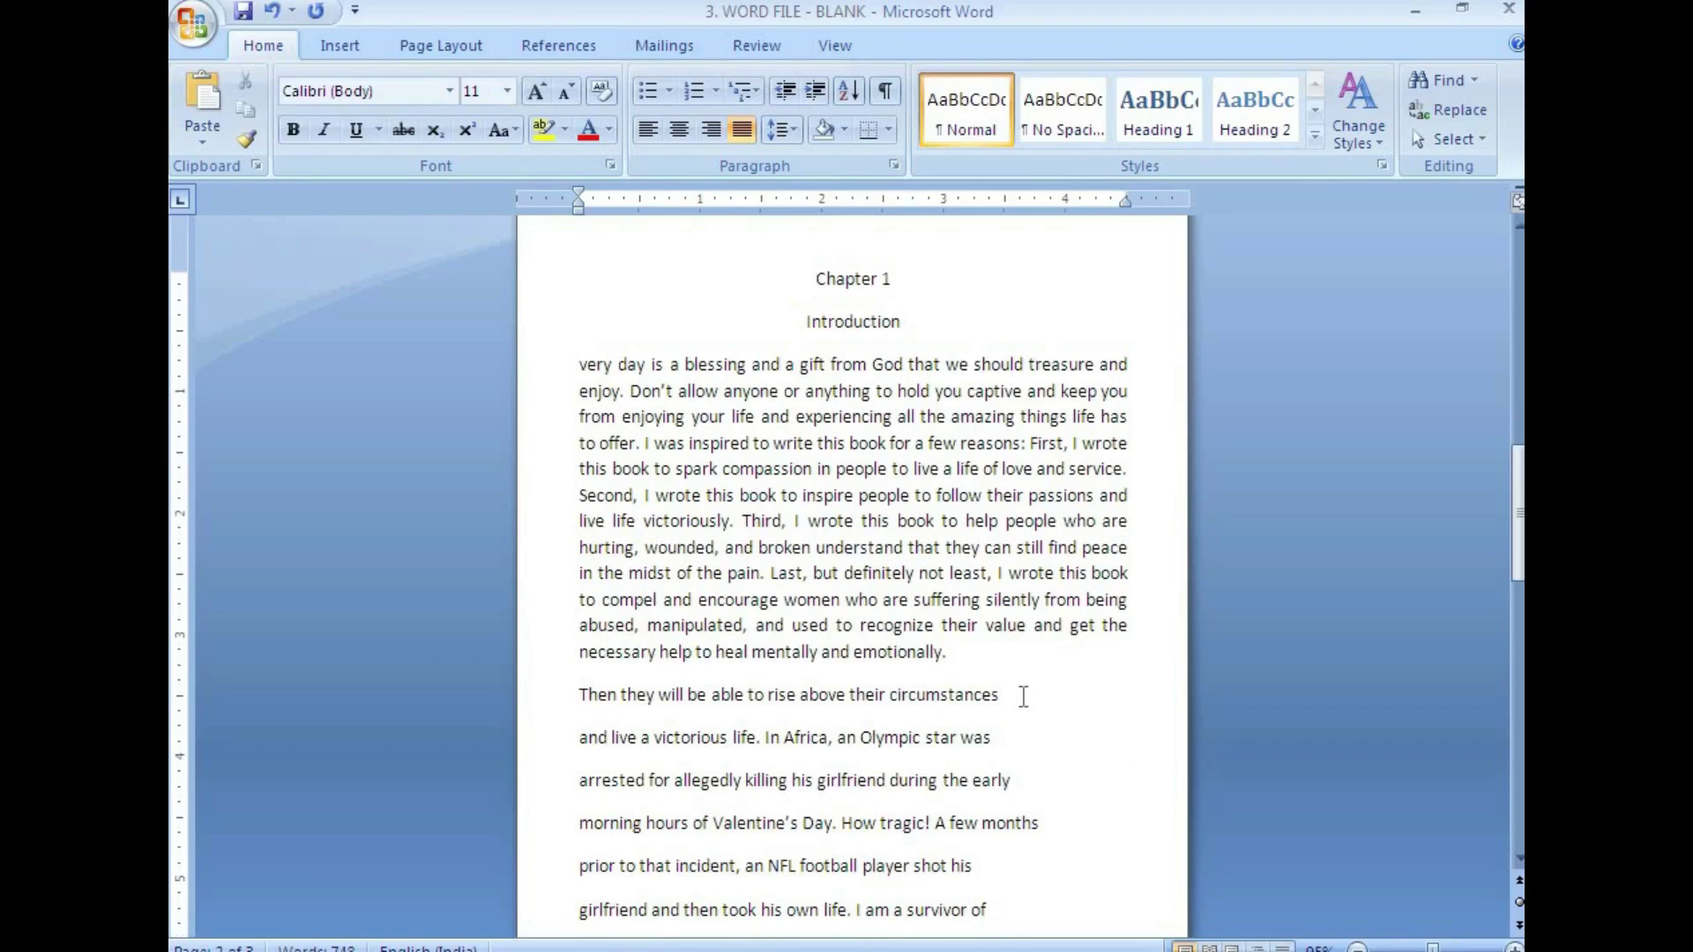
key(Delete)
key(Delete)
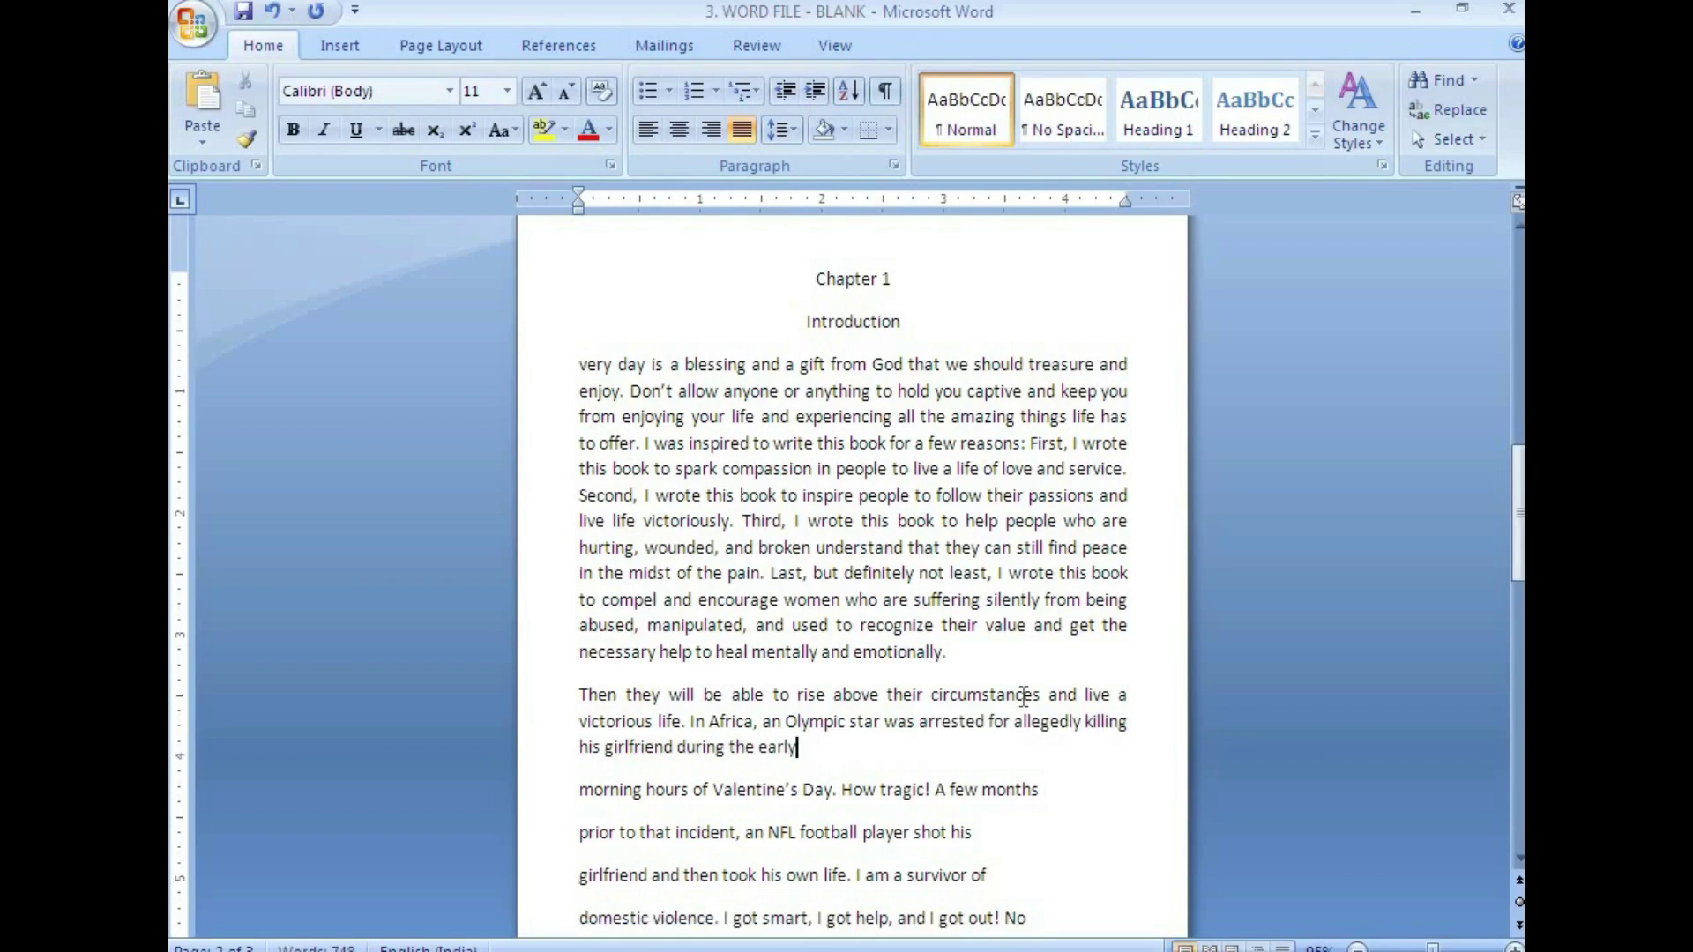
key(Delete)
key(Delete)
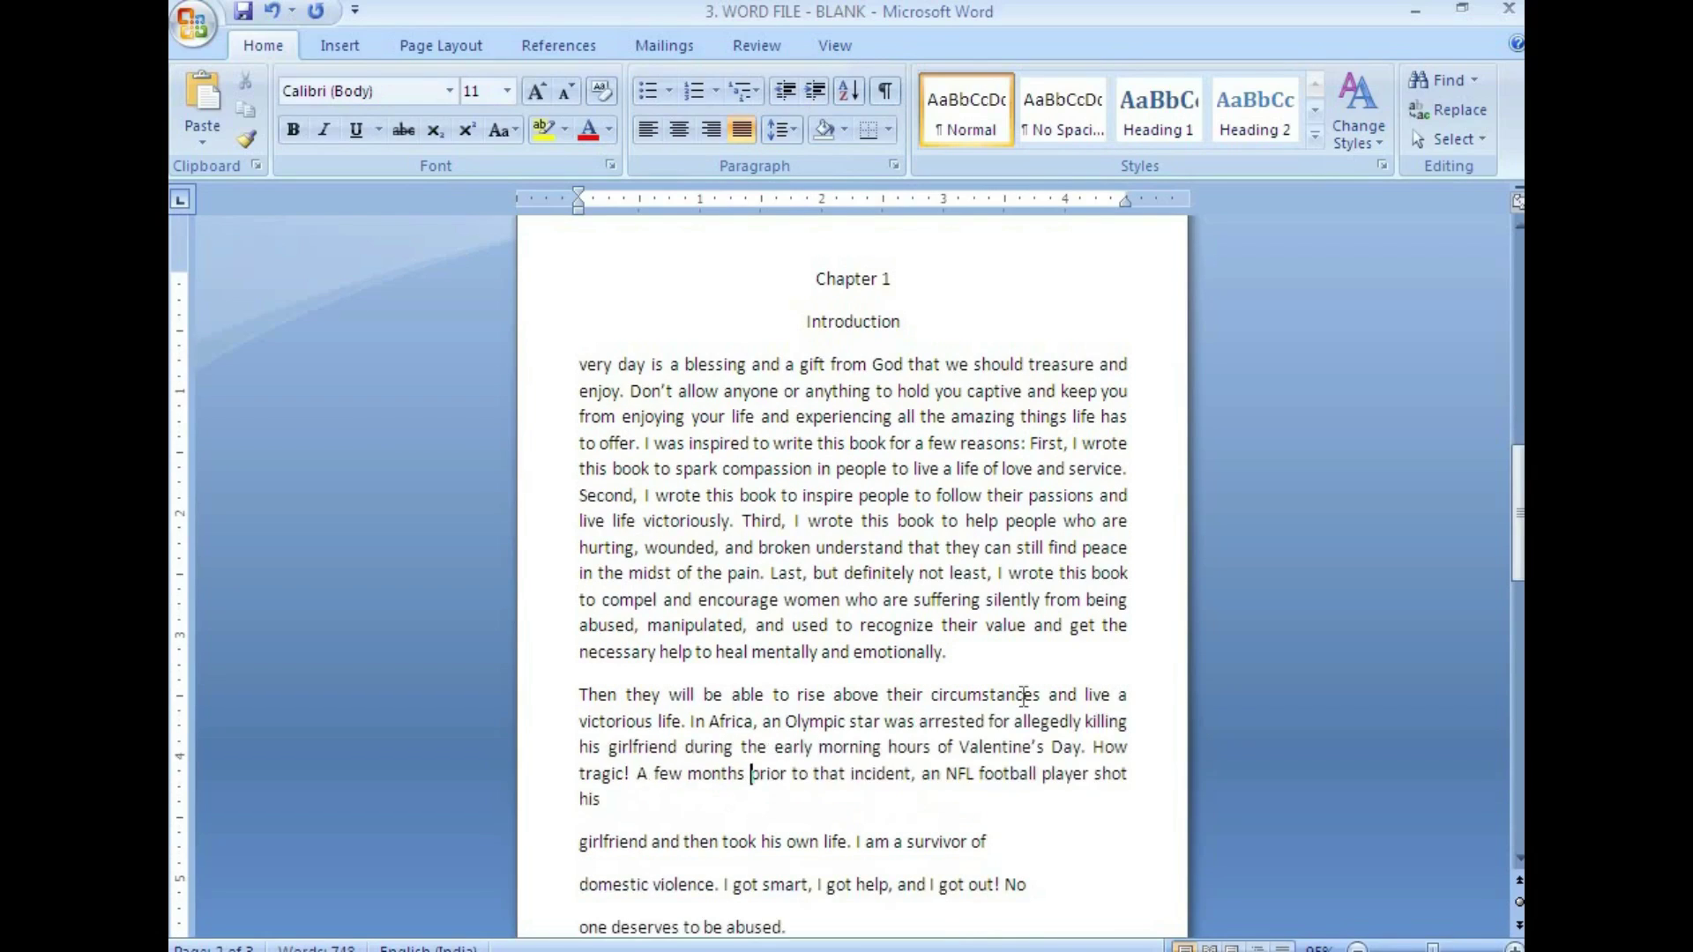
key(Down)
key(Delete)
key(Delete)
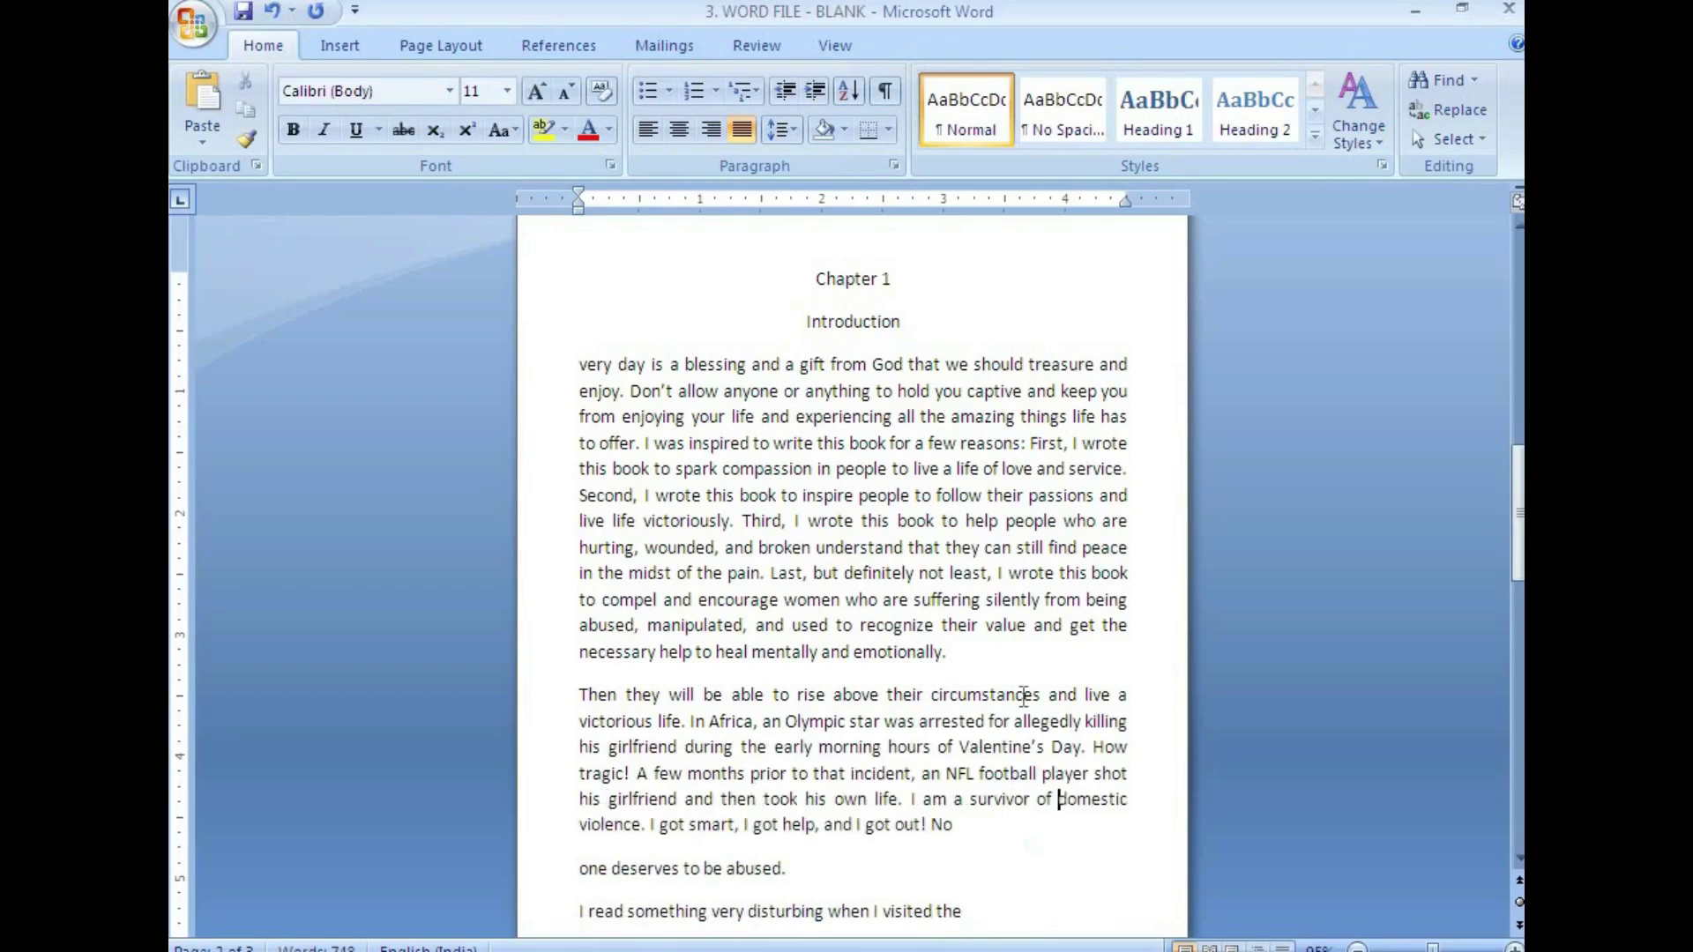
key(Down)
key(Delete)
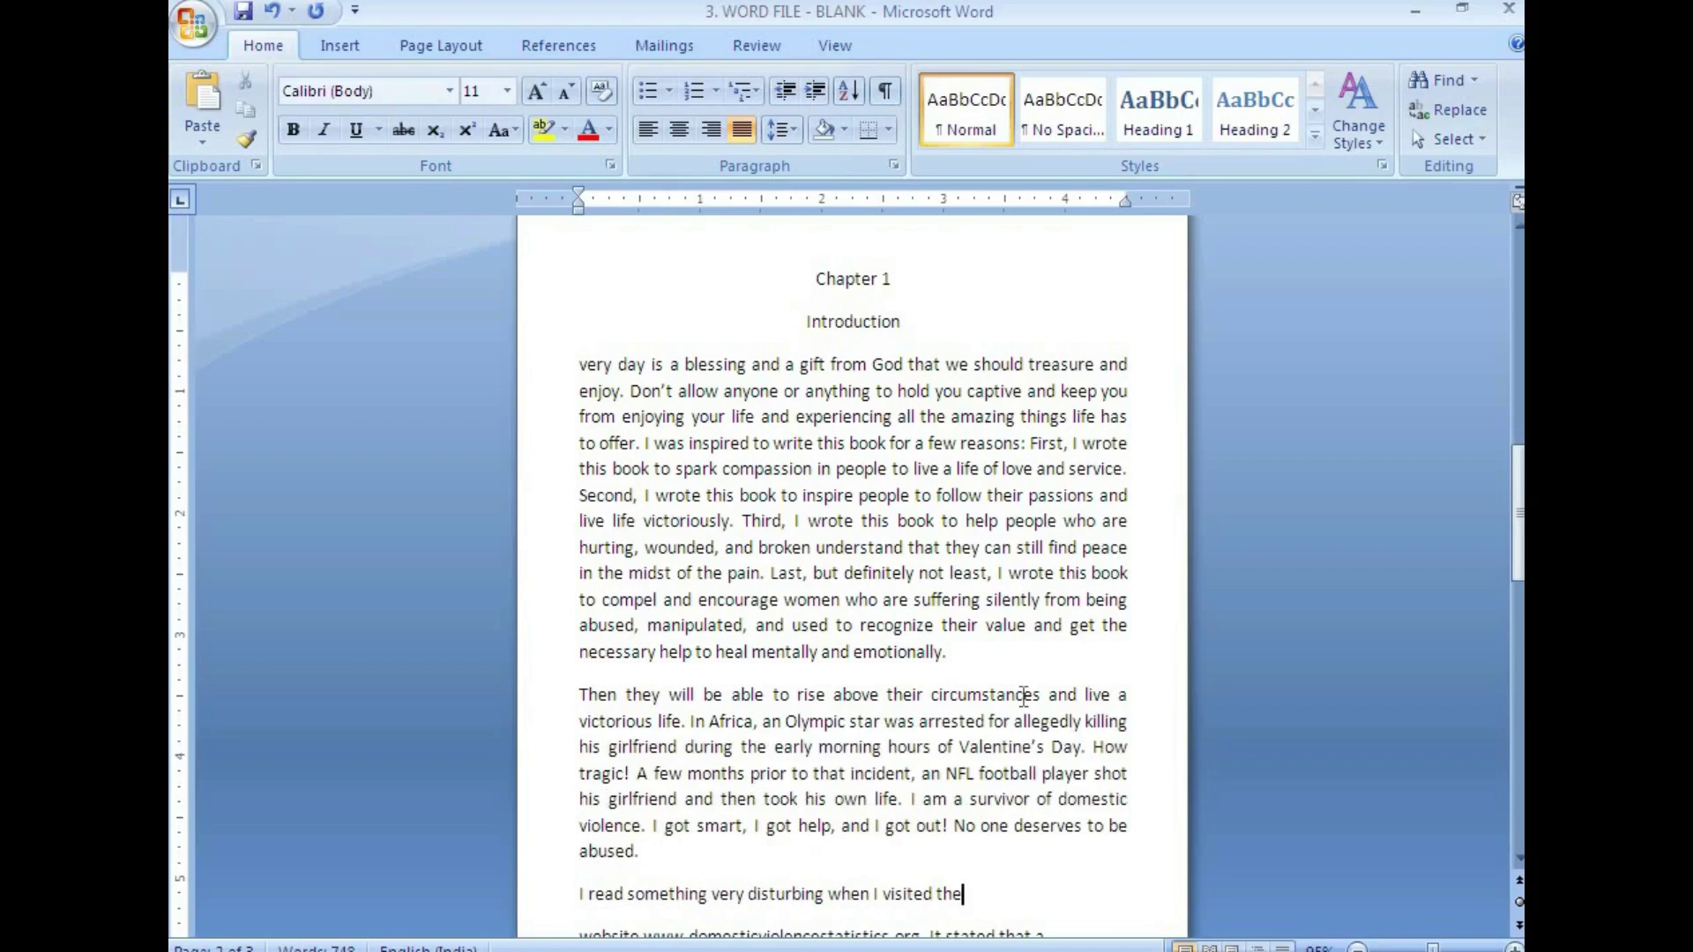
Join the broken lines from "I read something very disturbing" through "There is hope!" into one continuous paragraph
key(Delete)
key(Down)
key(Delete)
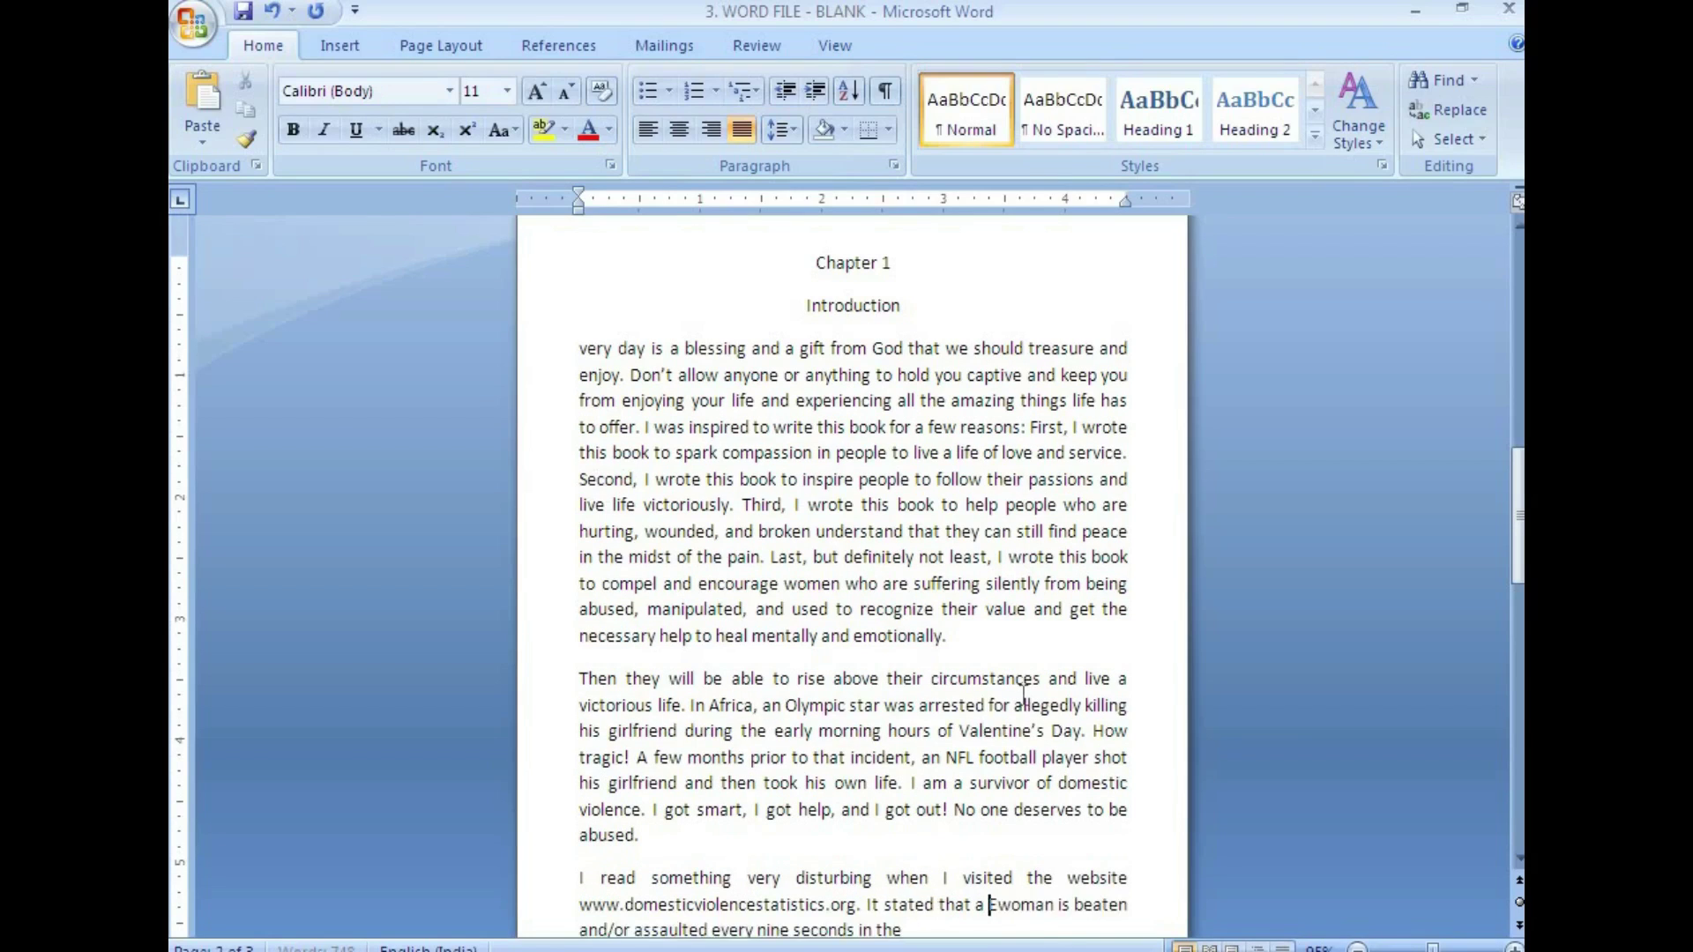
key(Down)
scroll(1024, 696, down, 3)
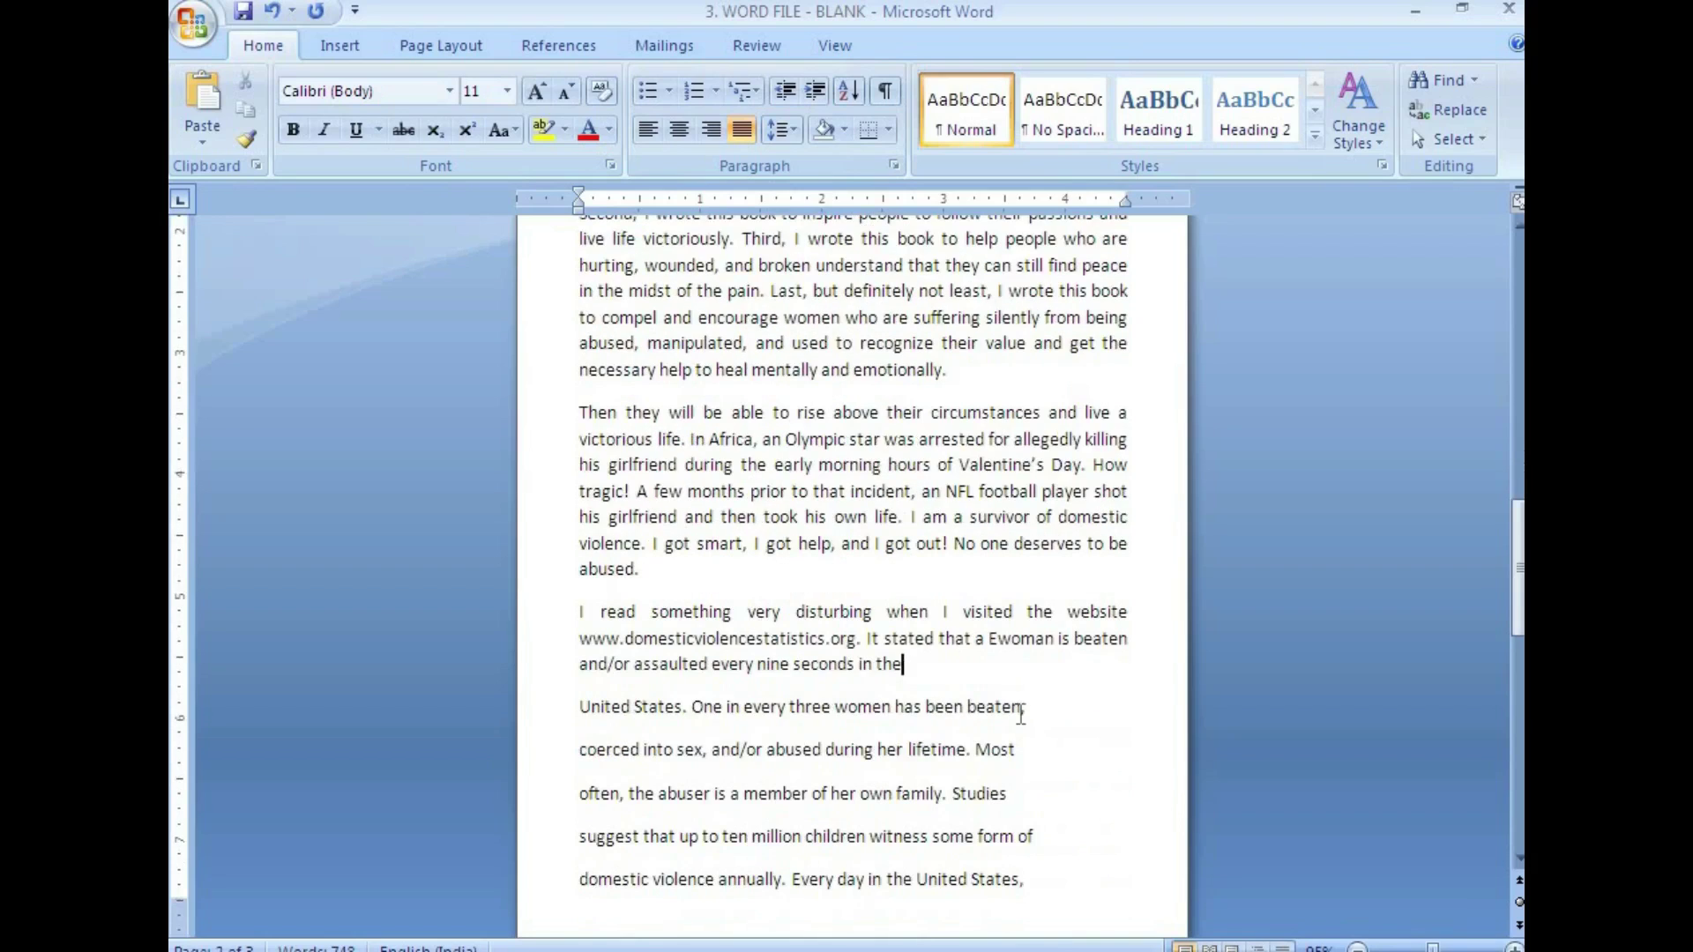
key(Delete)
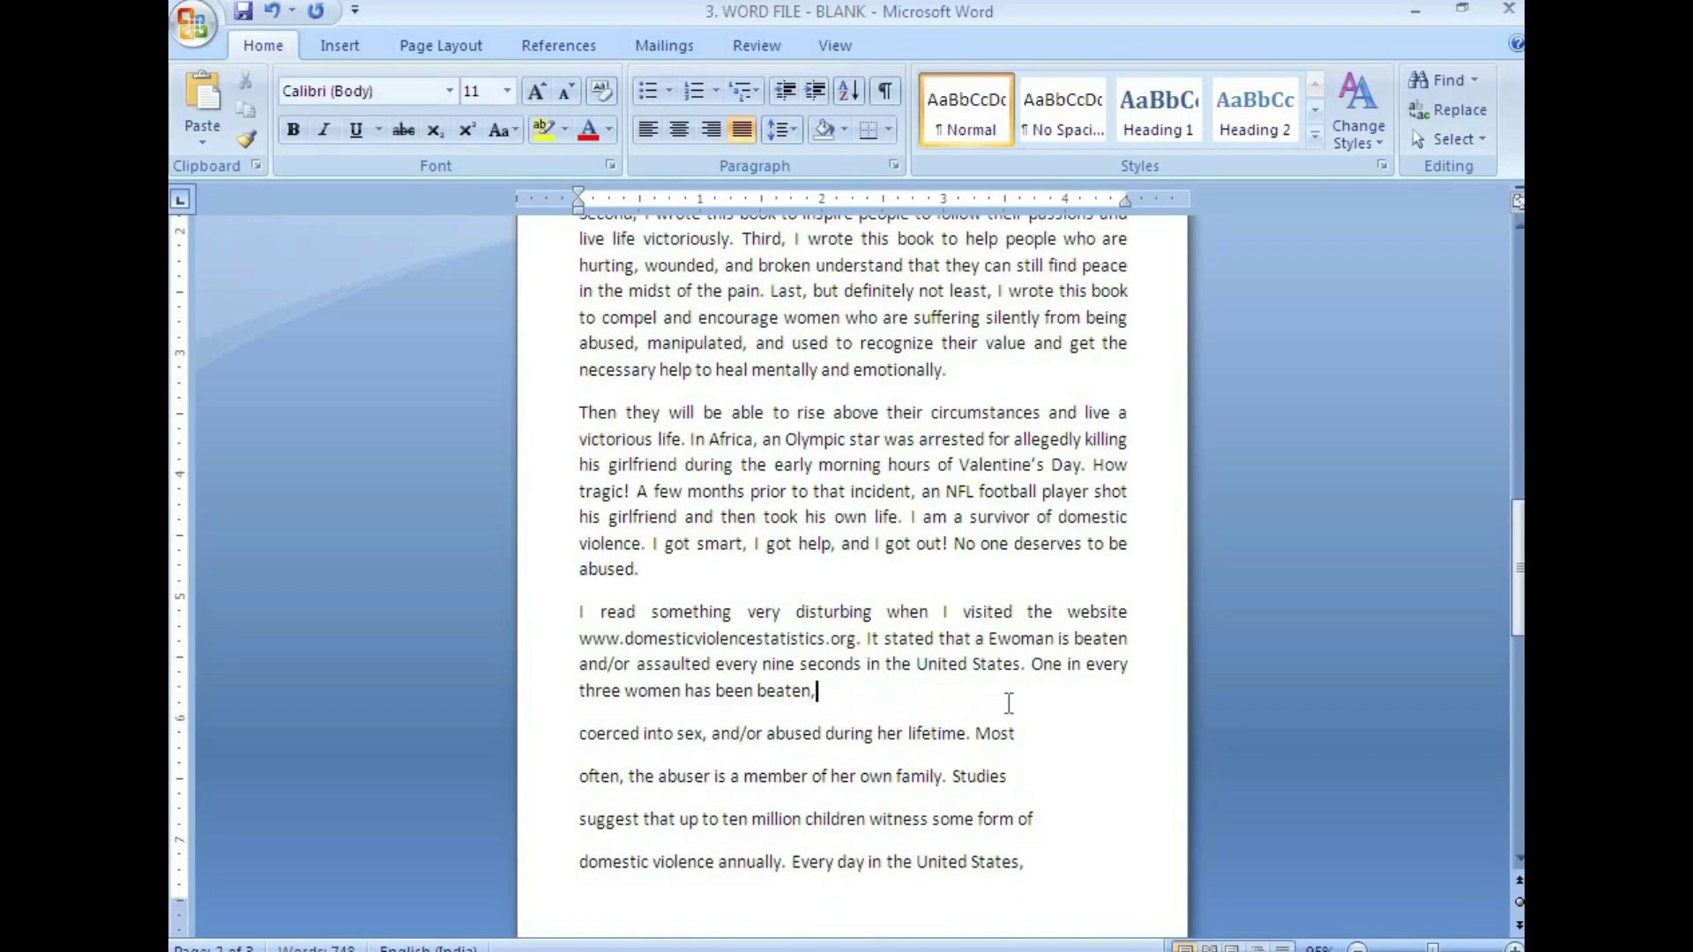
key(Delete)
key(Delete)
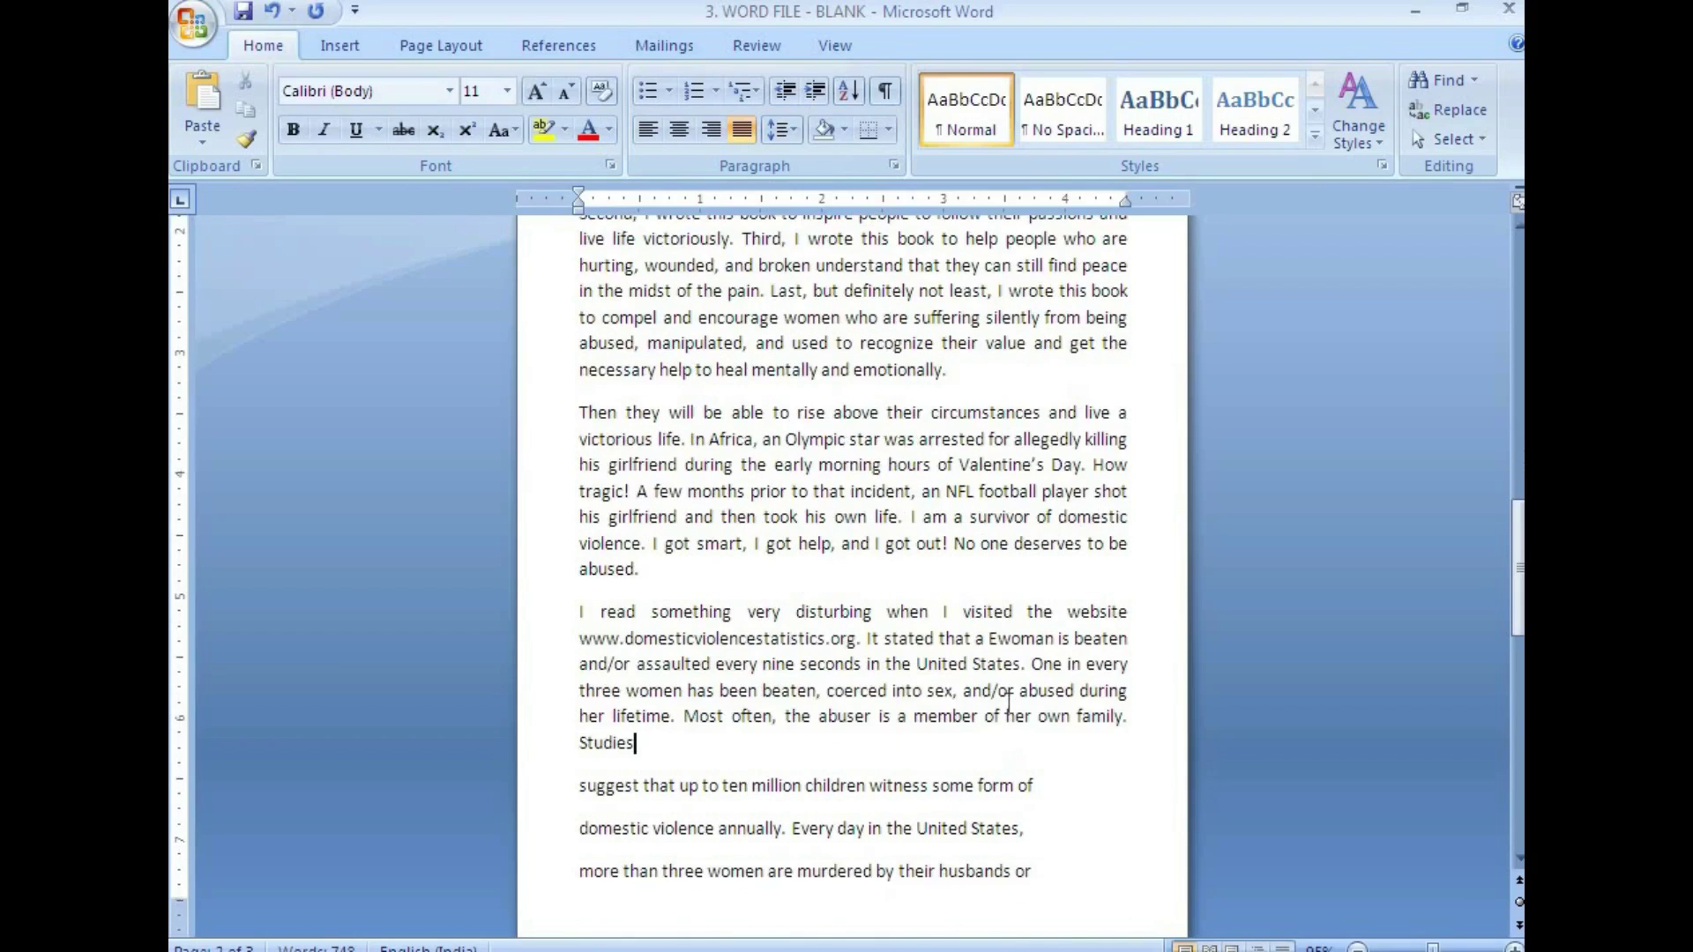
key(Delete)
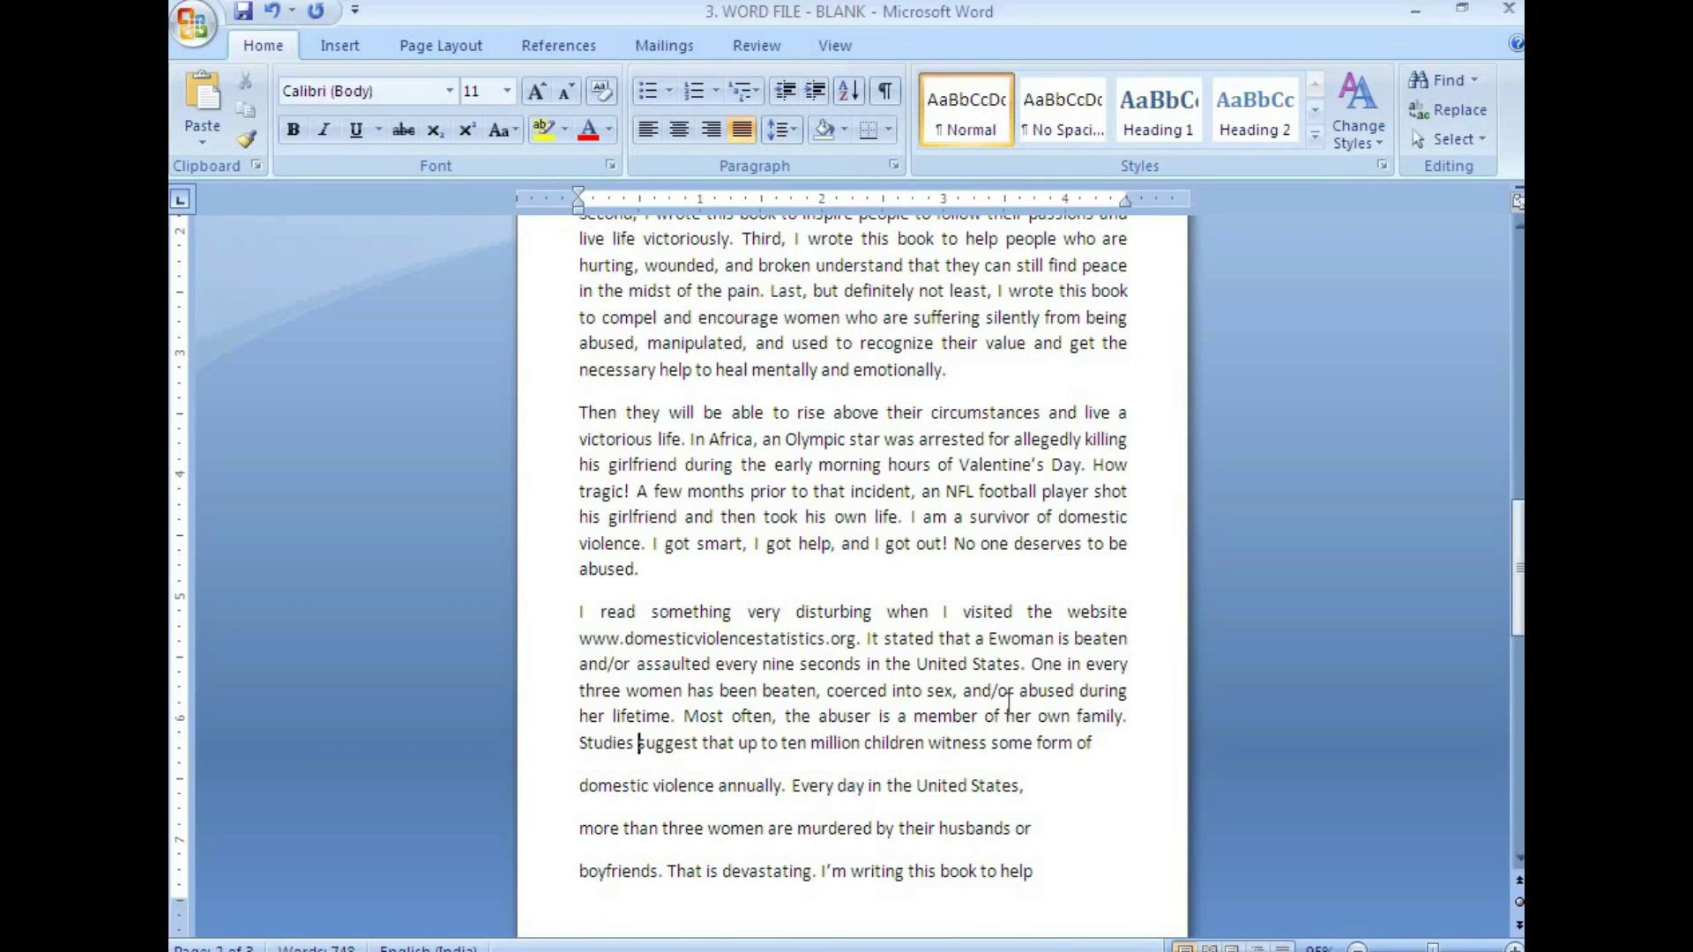
key(Delete)
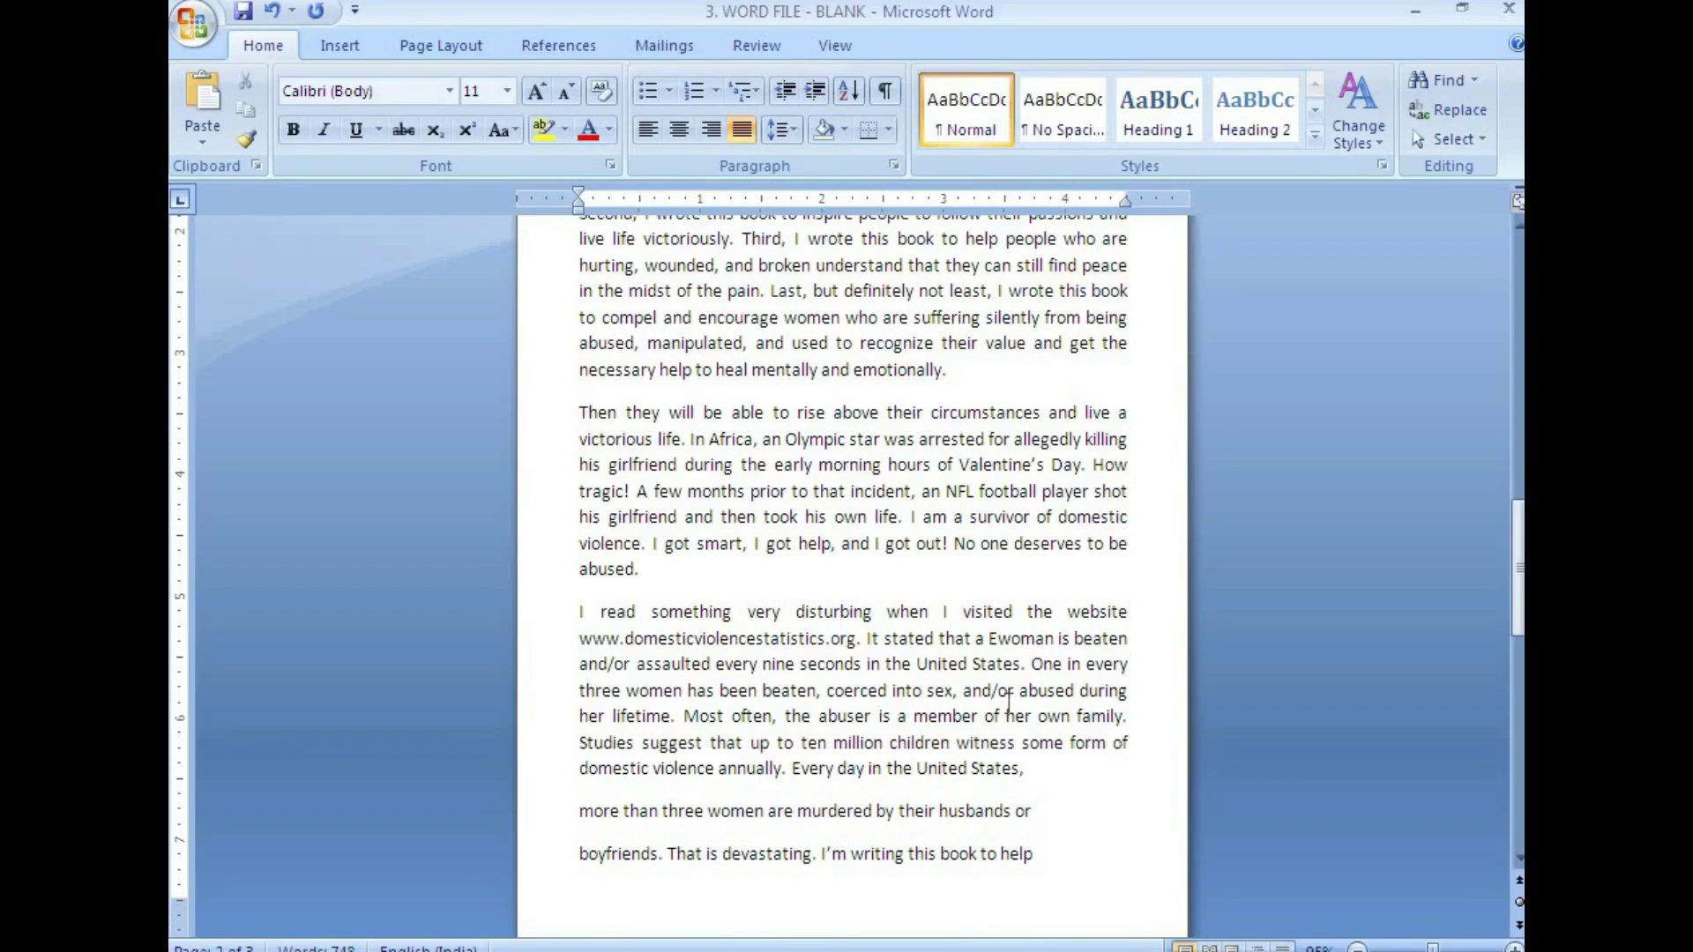
key(Delete)
key(Down)
key(Delete)
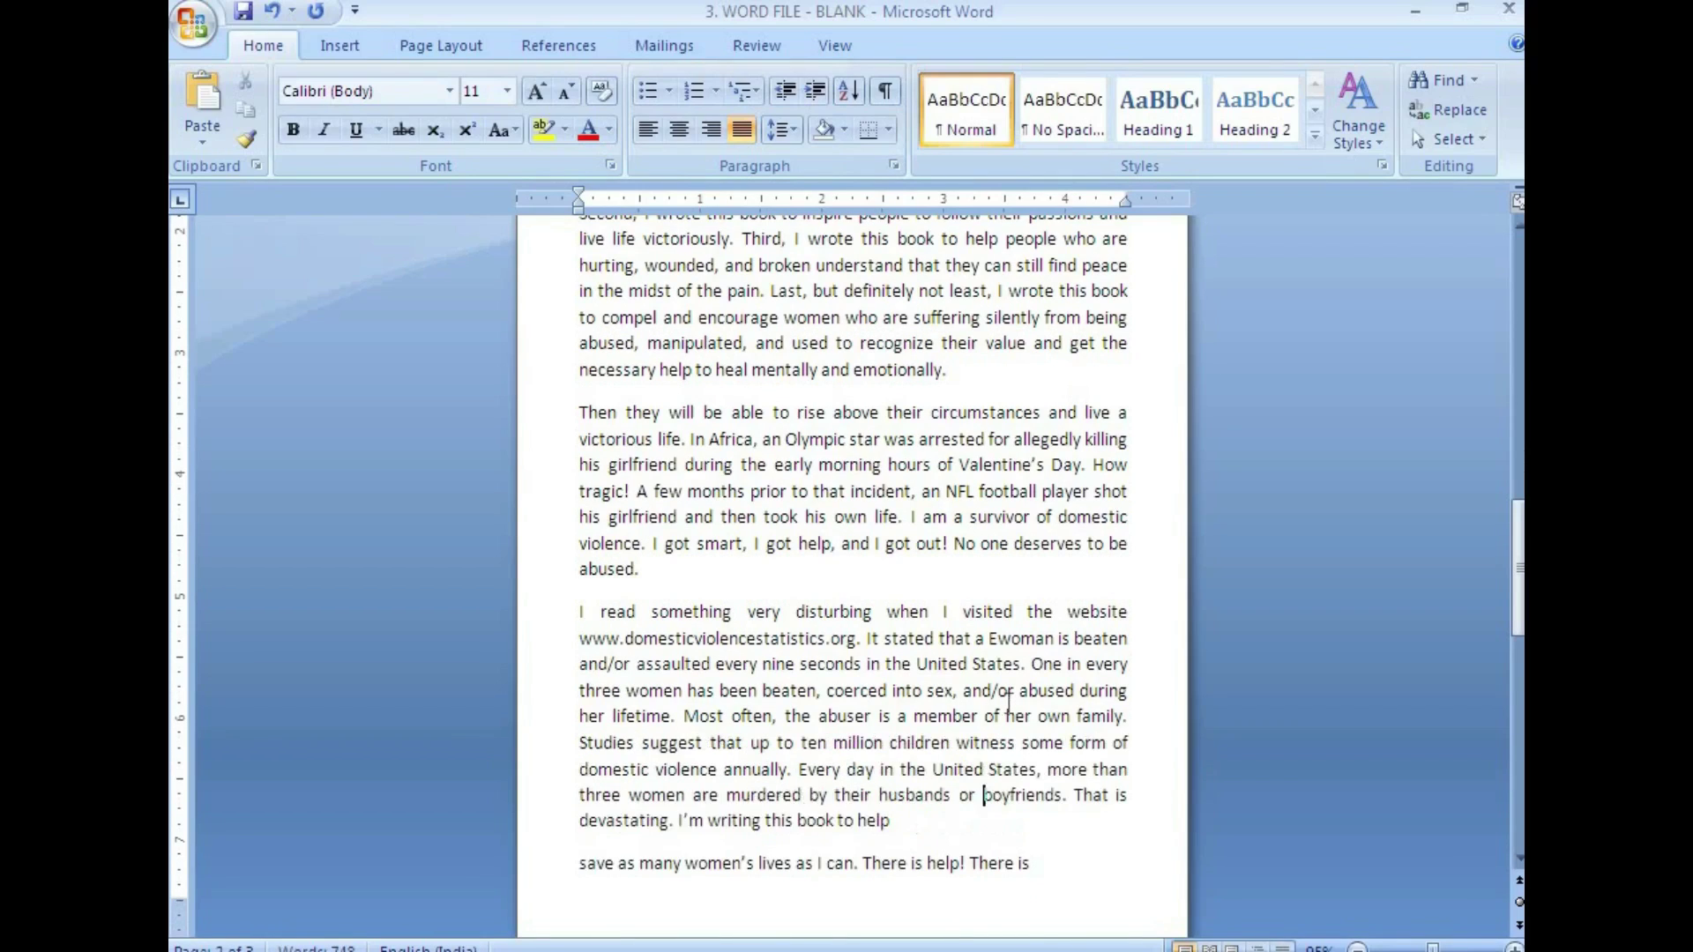
key(Delete)
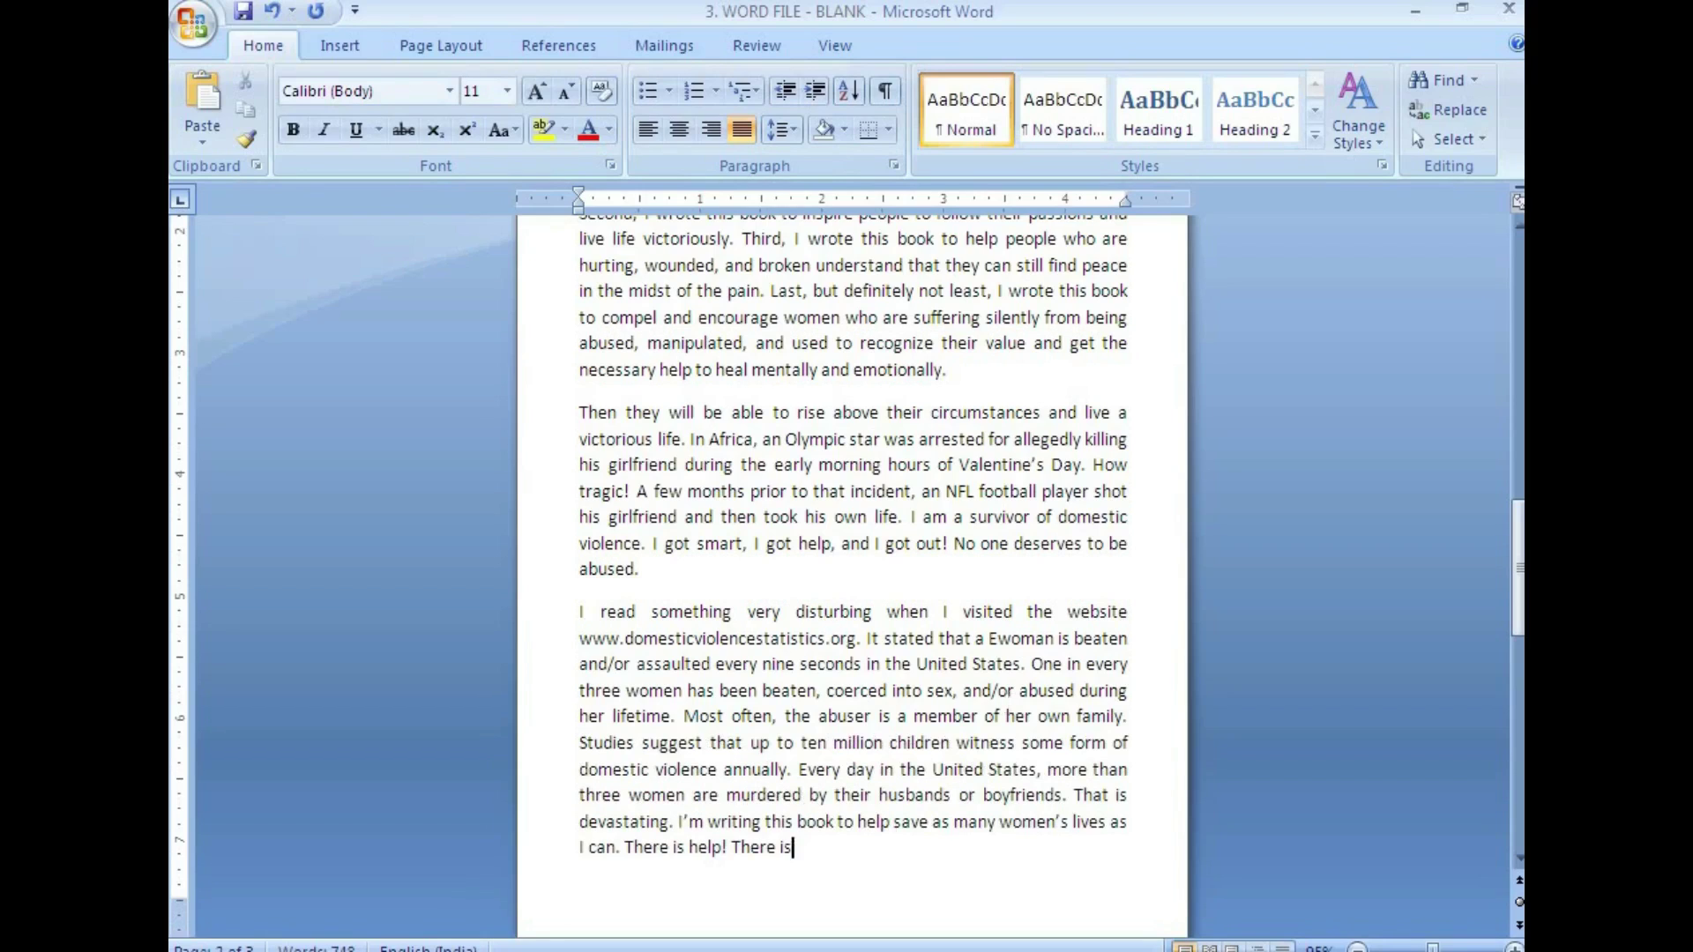
key(Delete)
Join the broken lines from "If you are a victim" through "stay true to who you are." into one continuous paragraph
scroll(974, 710, down, 6)
click(965, 690)
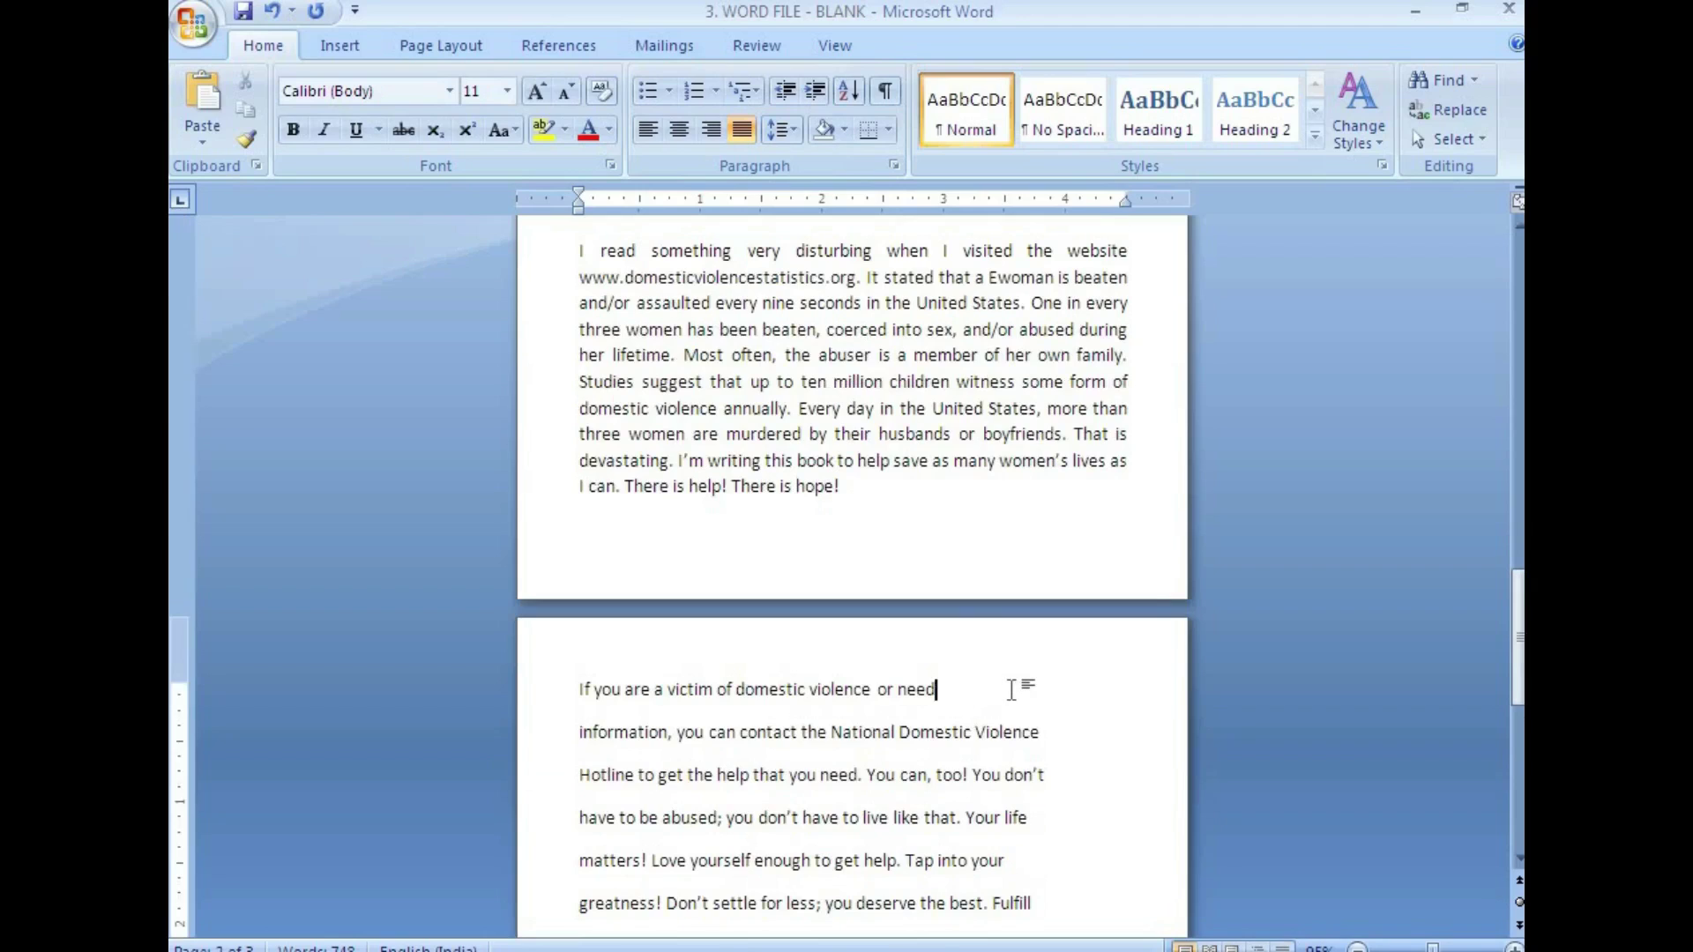
key(Delete)
key(Delete)
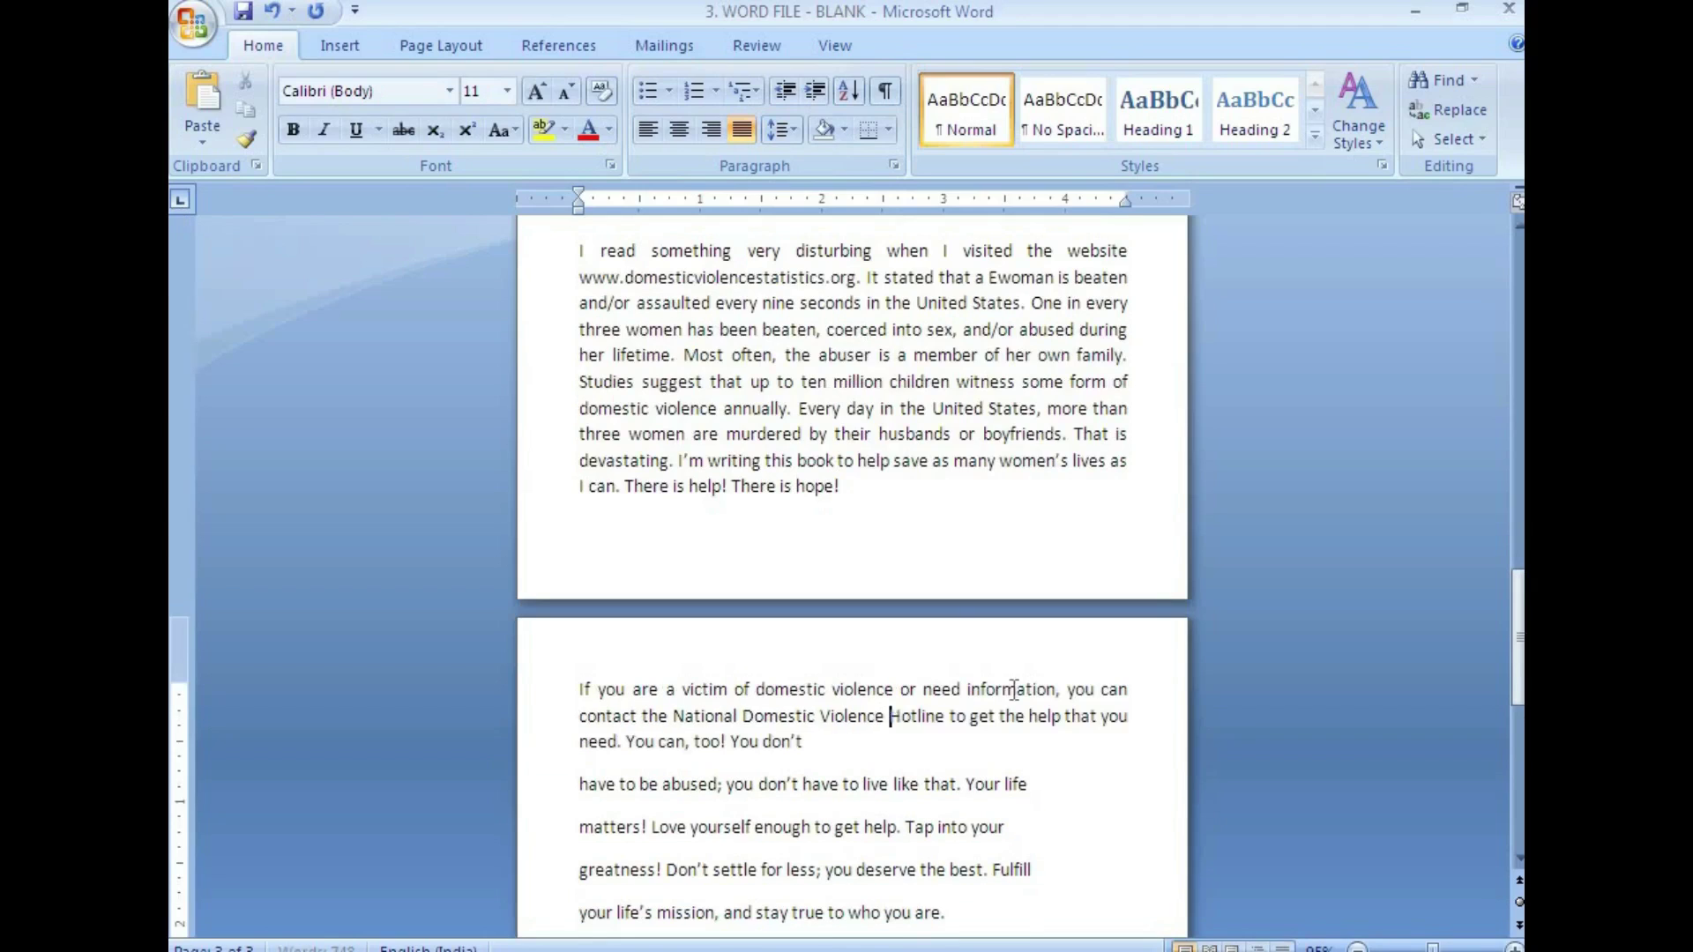
key(Delete)
key(Delete)
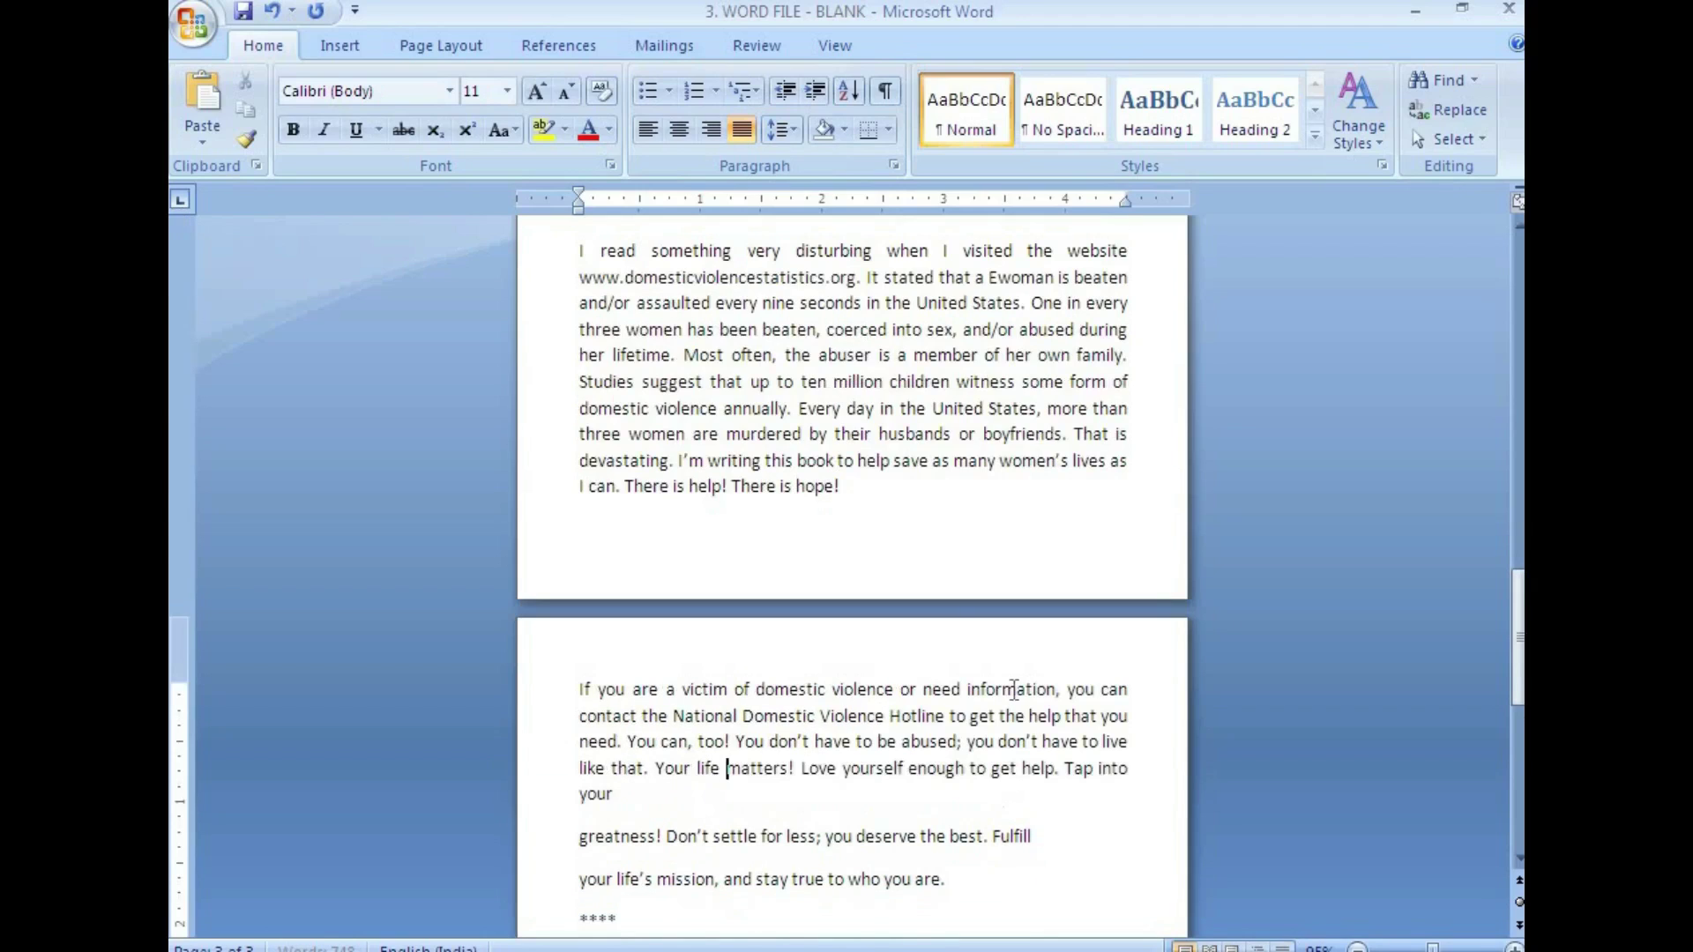
key(Delete)
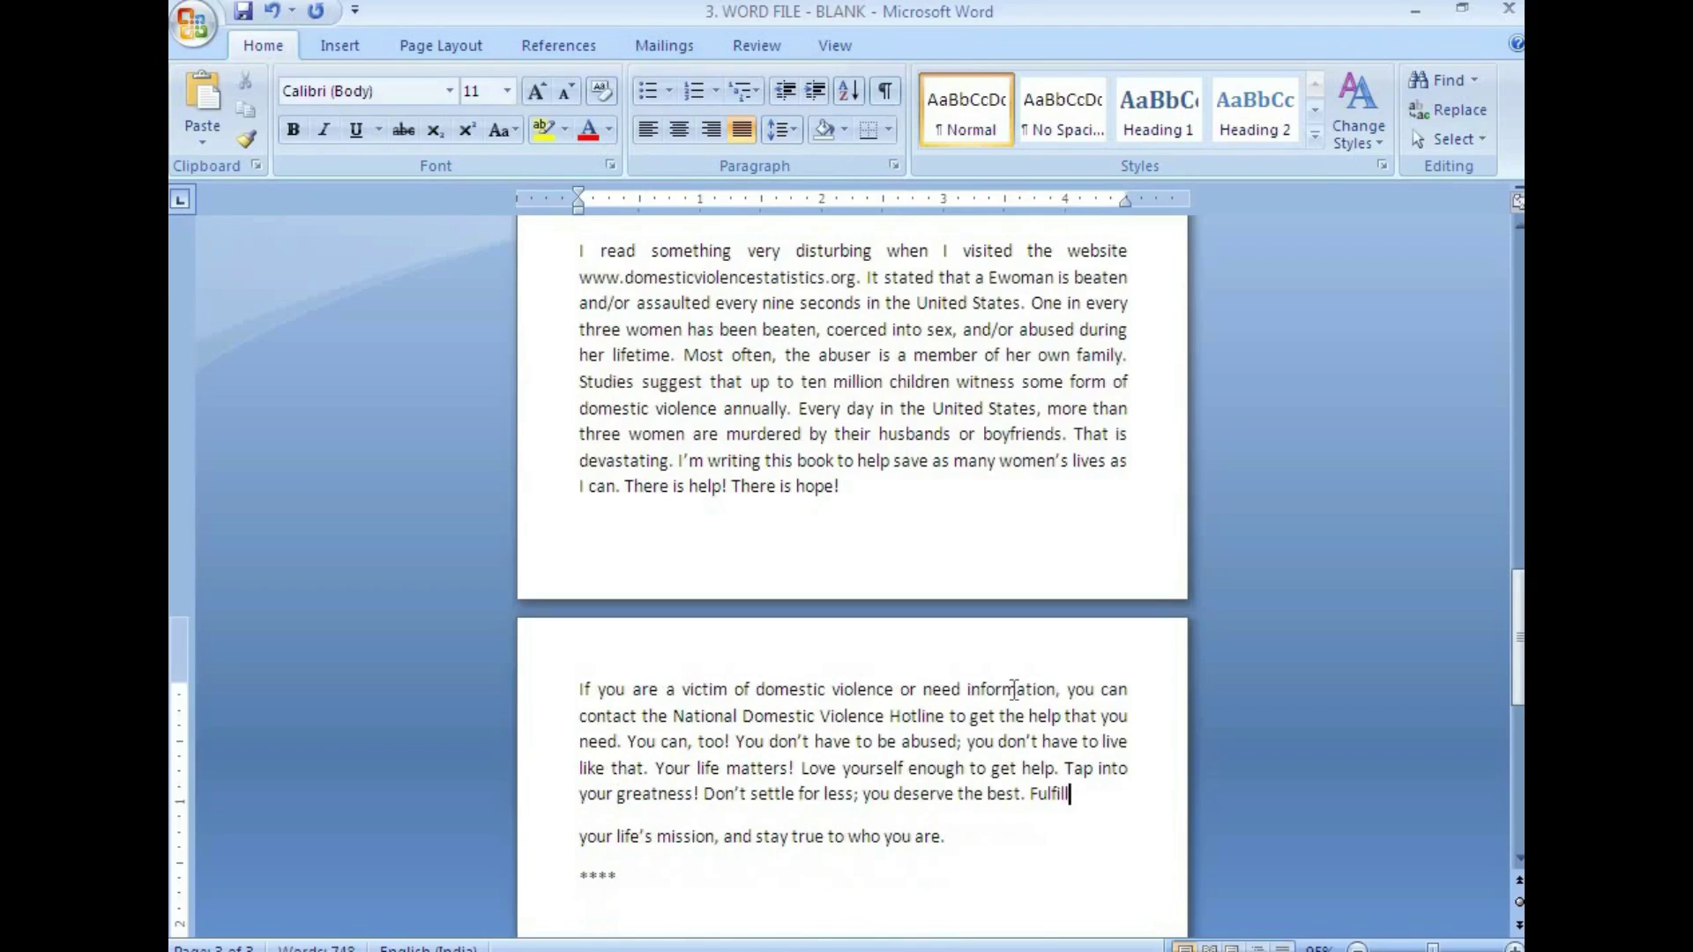
key(Delete)
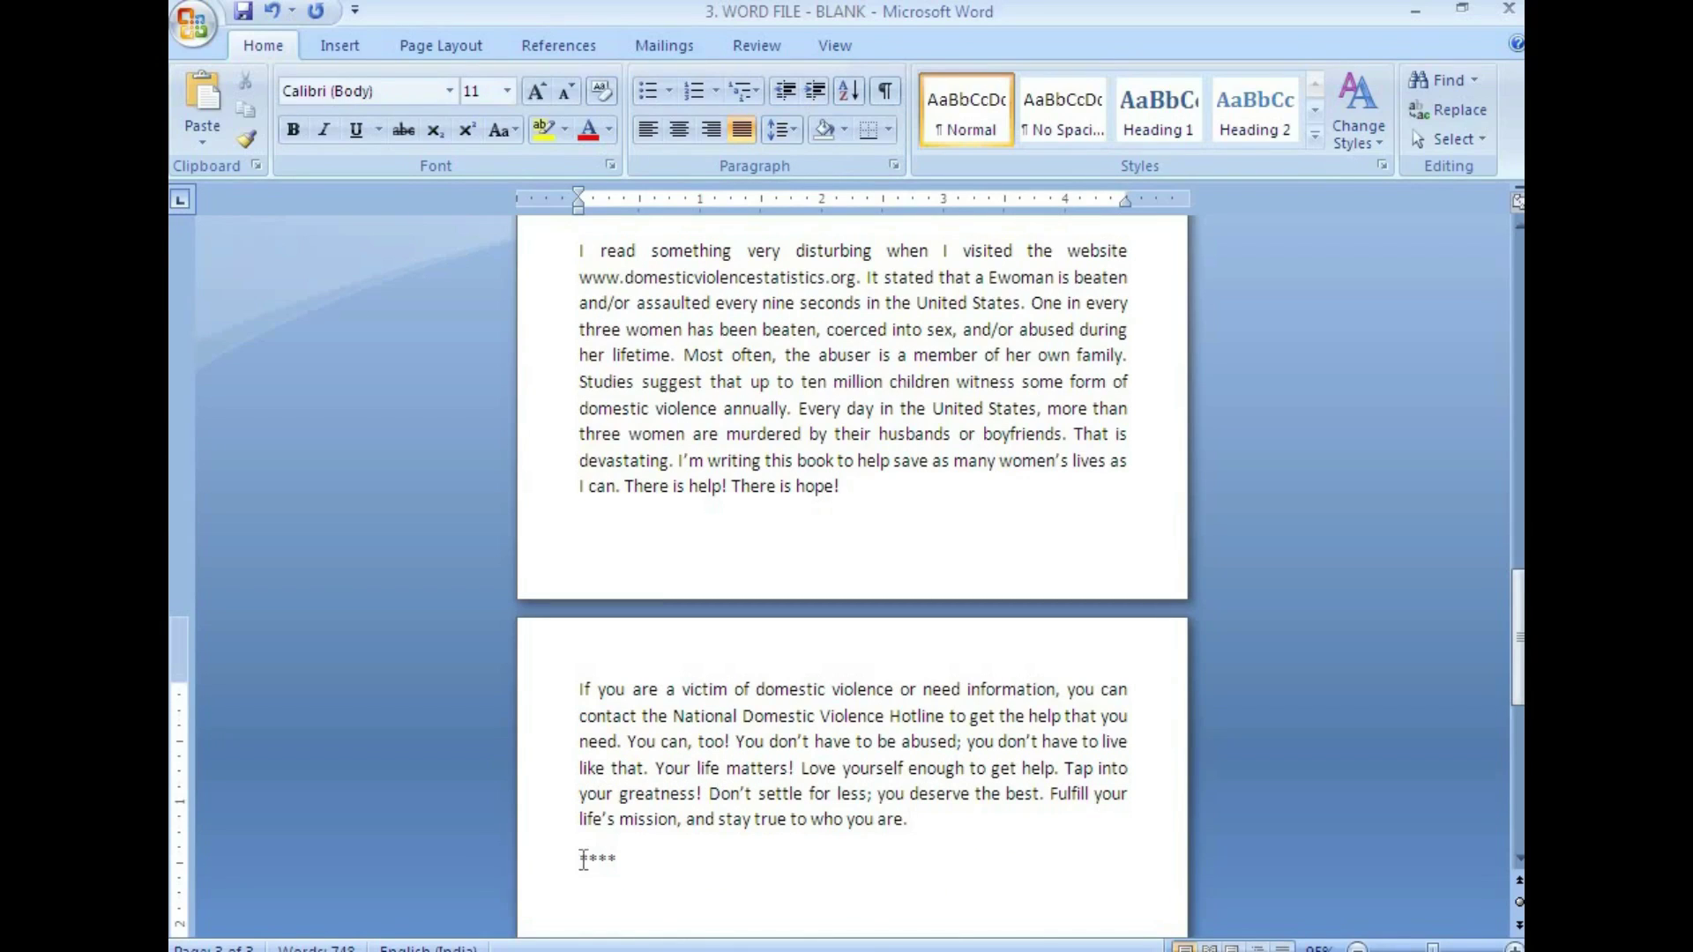
Center the line of four asterisks at the end of the Introduction and save the document
click(679, 129)
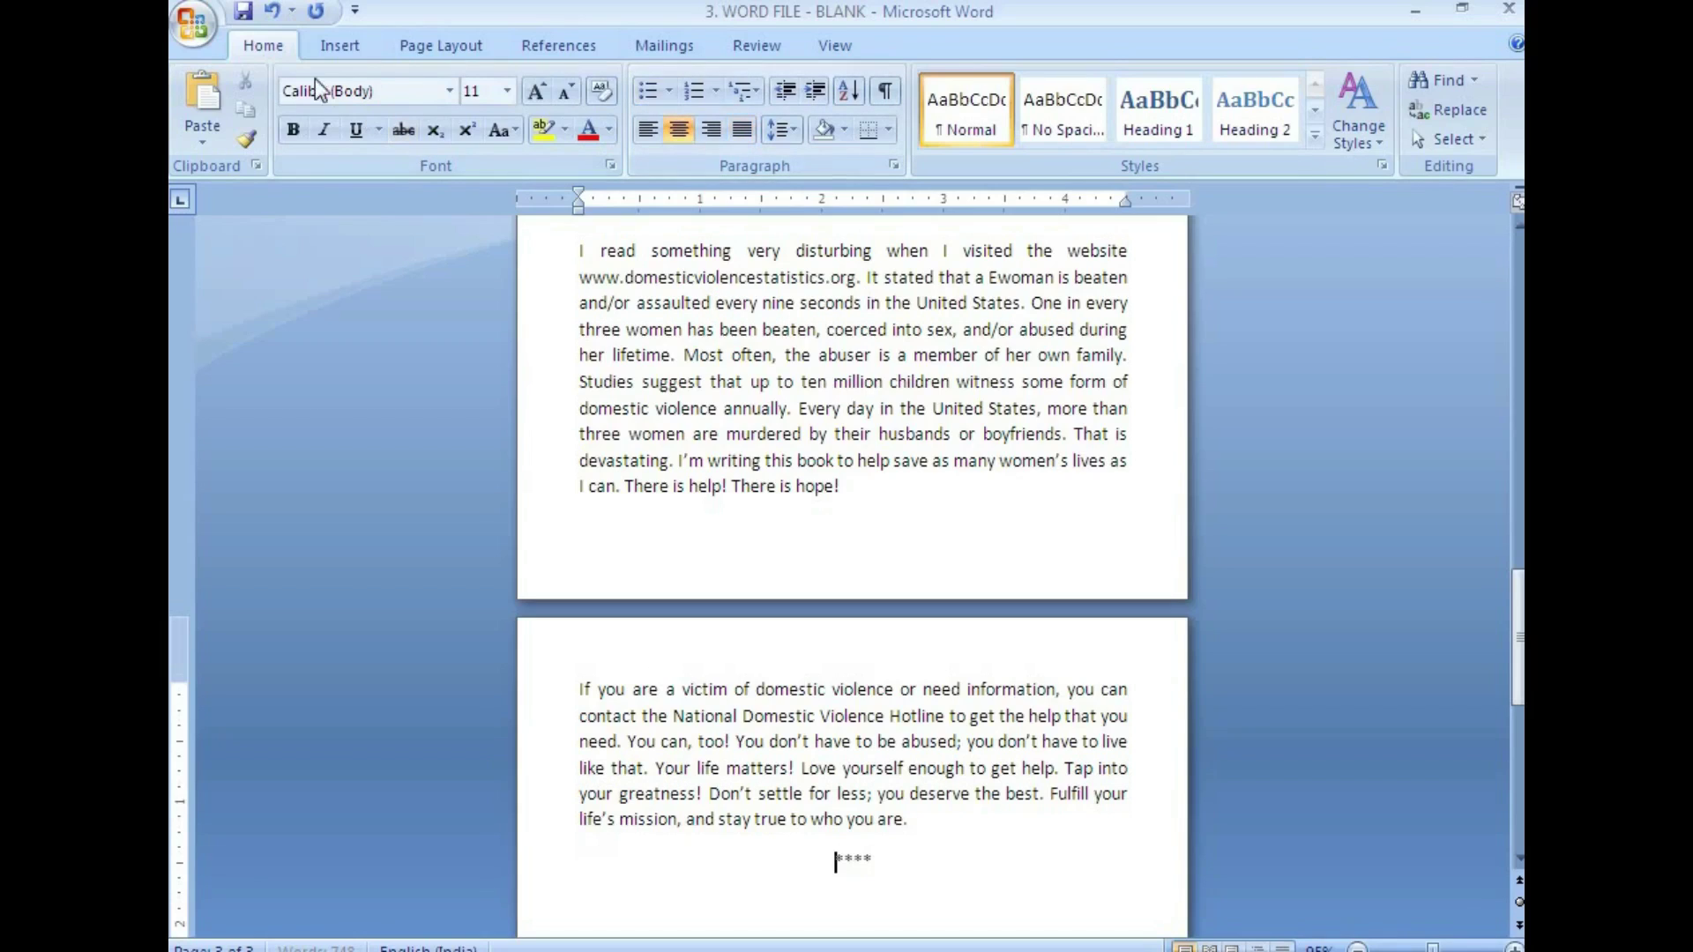
click(242, 12)
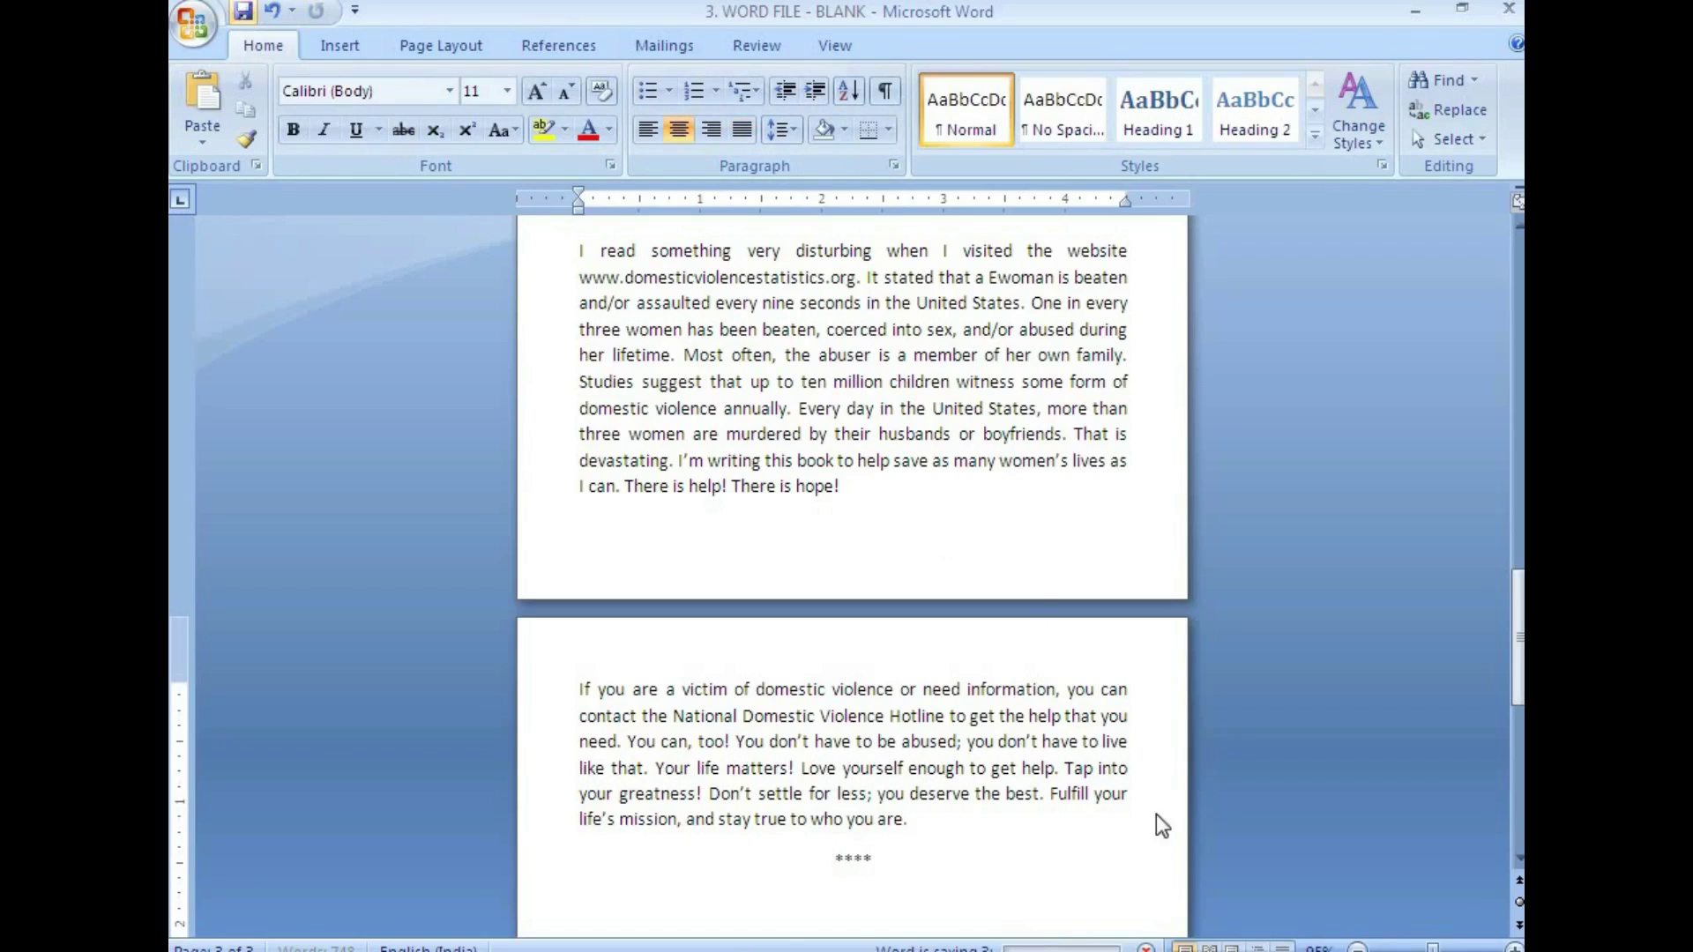
Insert the picture IMAGE-1 from the Downloads folder on a new line below the Acknowledgments heading
scroll(921, 836, up, 20)
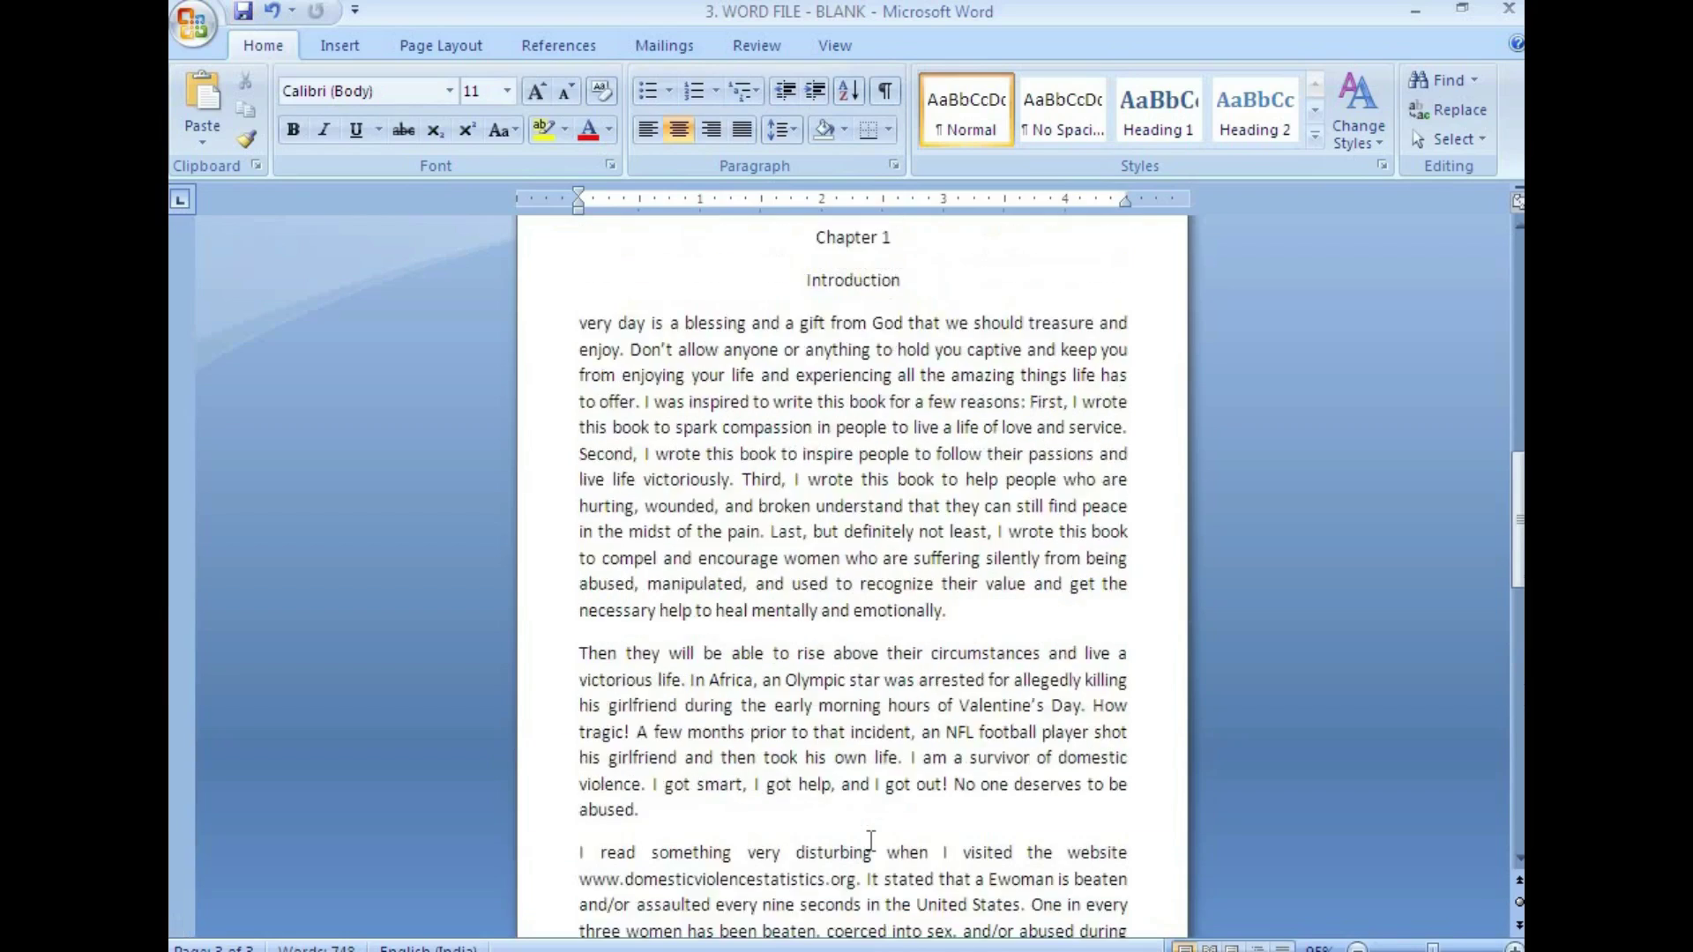
scroll(871, 841, up, 4)
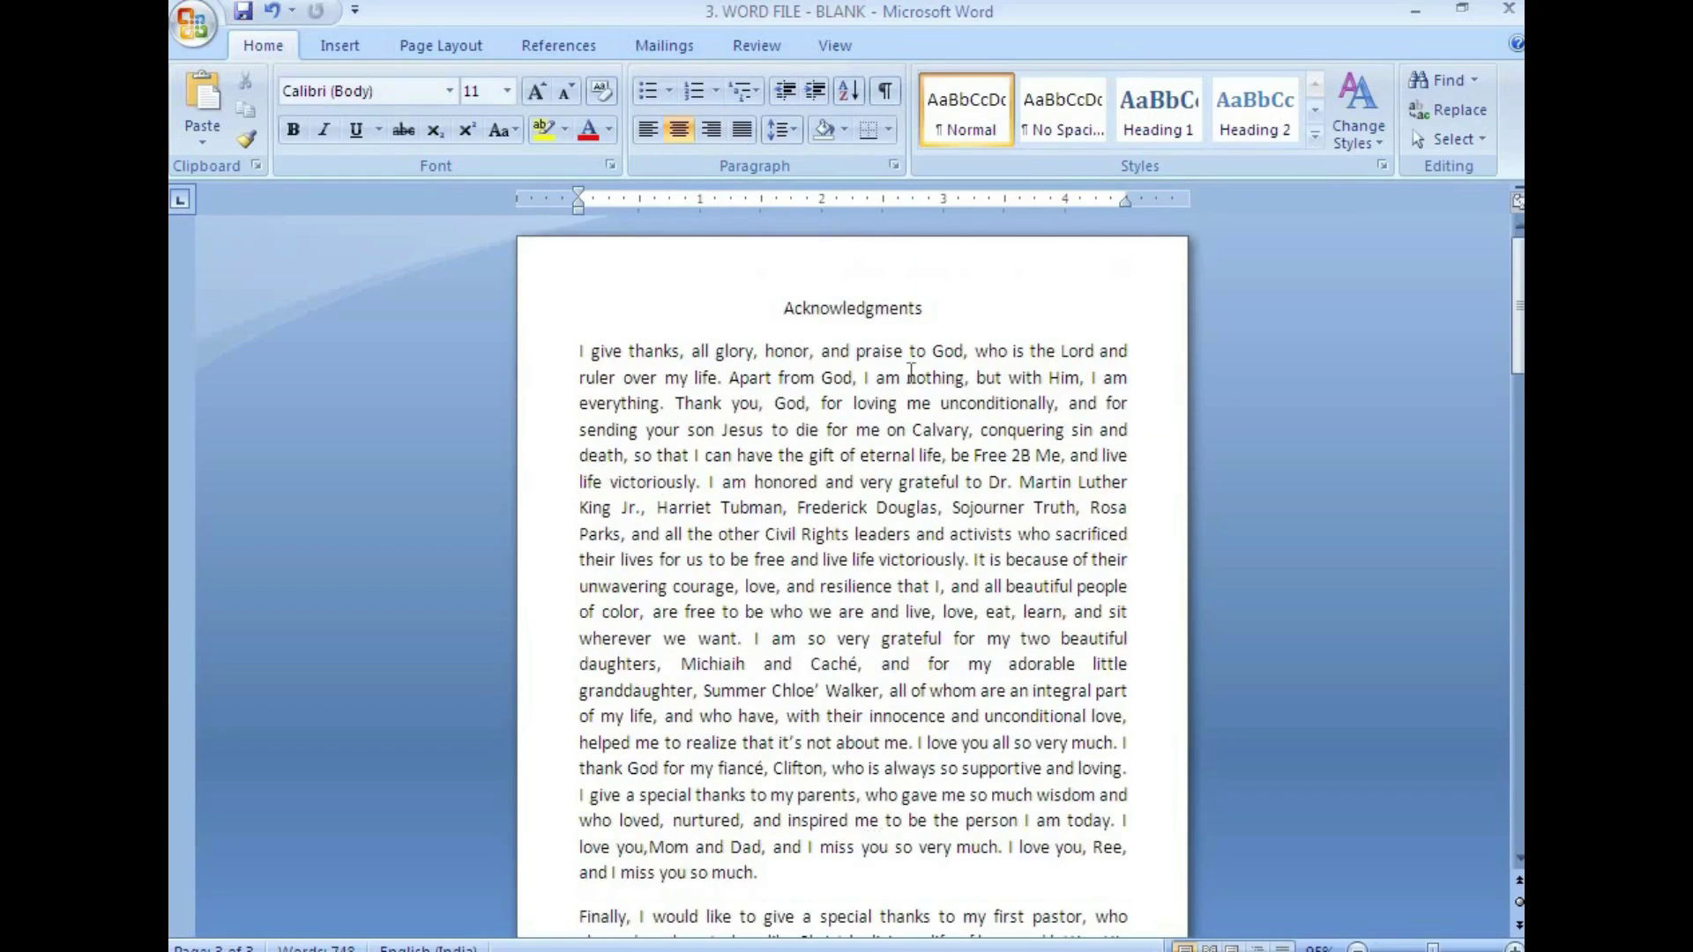
scroll(894, 595, down, 15)
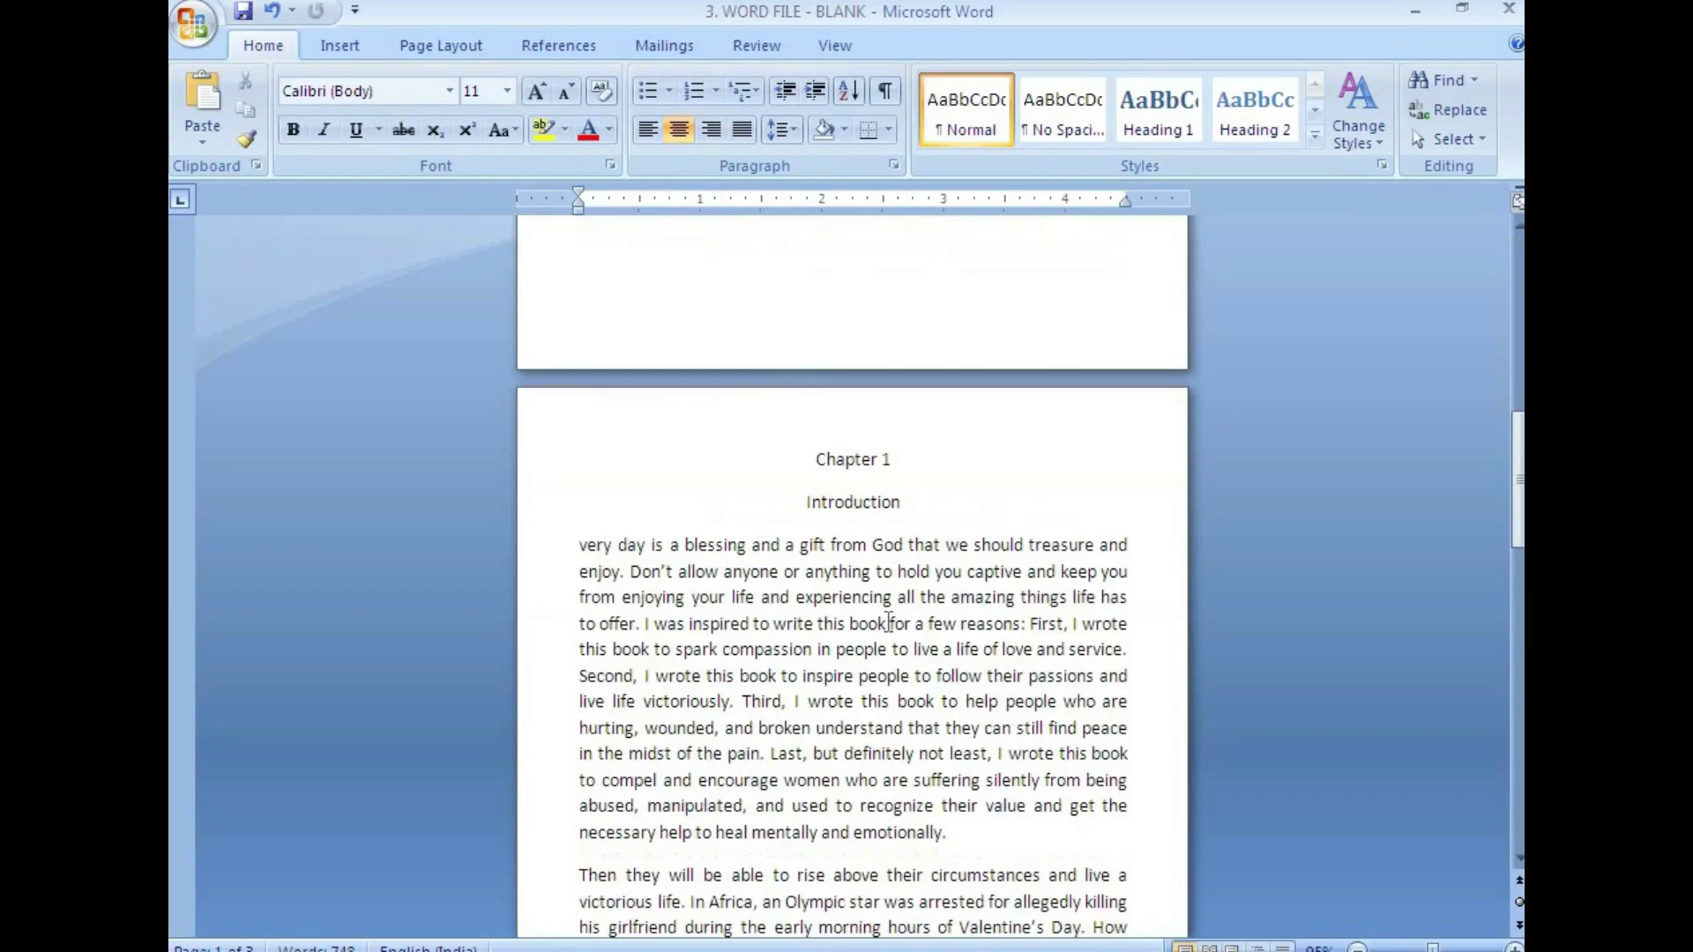
scroll(874, 636, up, 14)
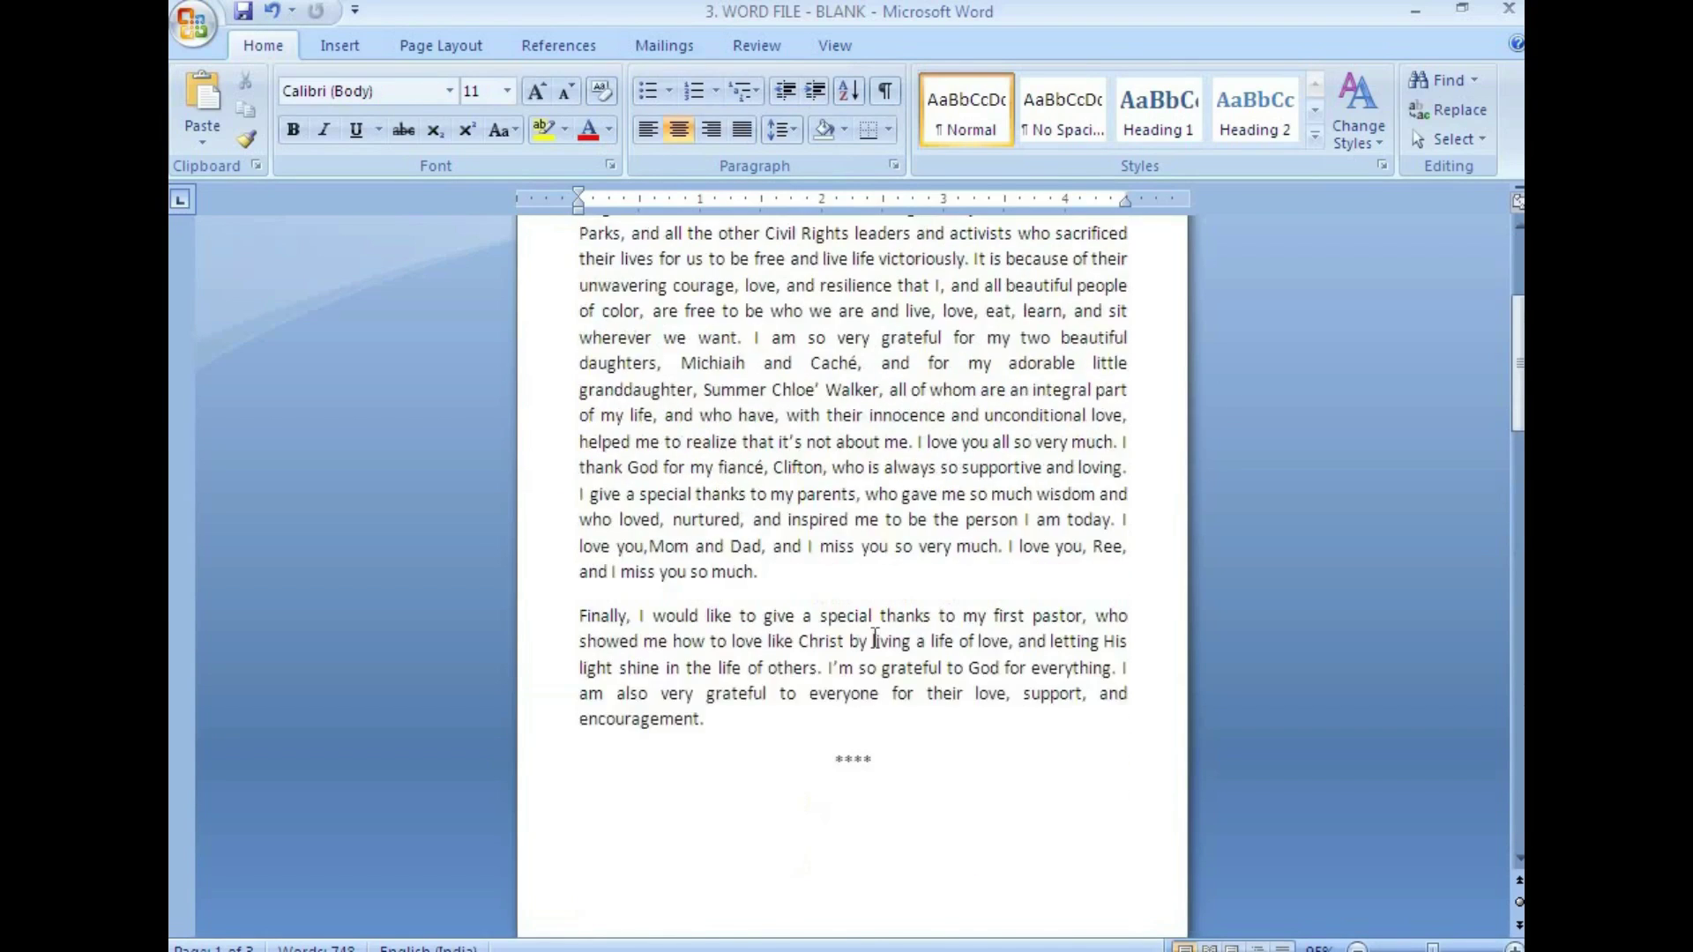
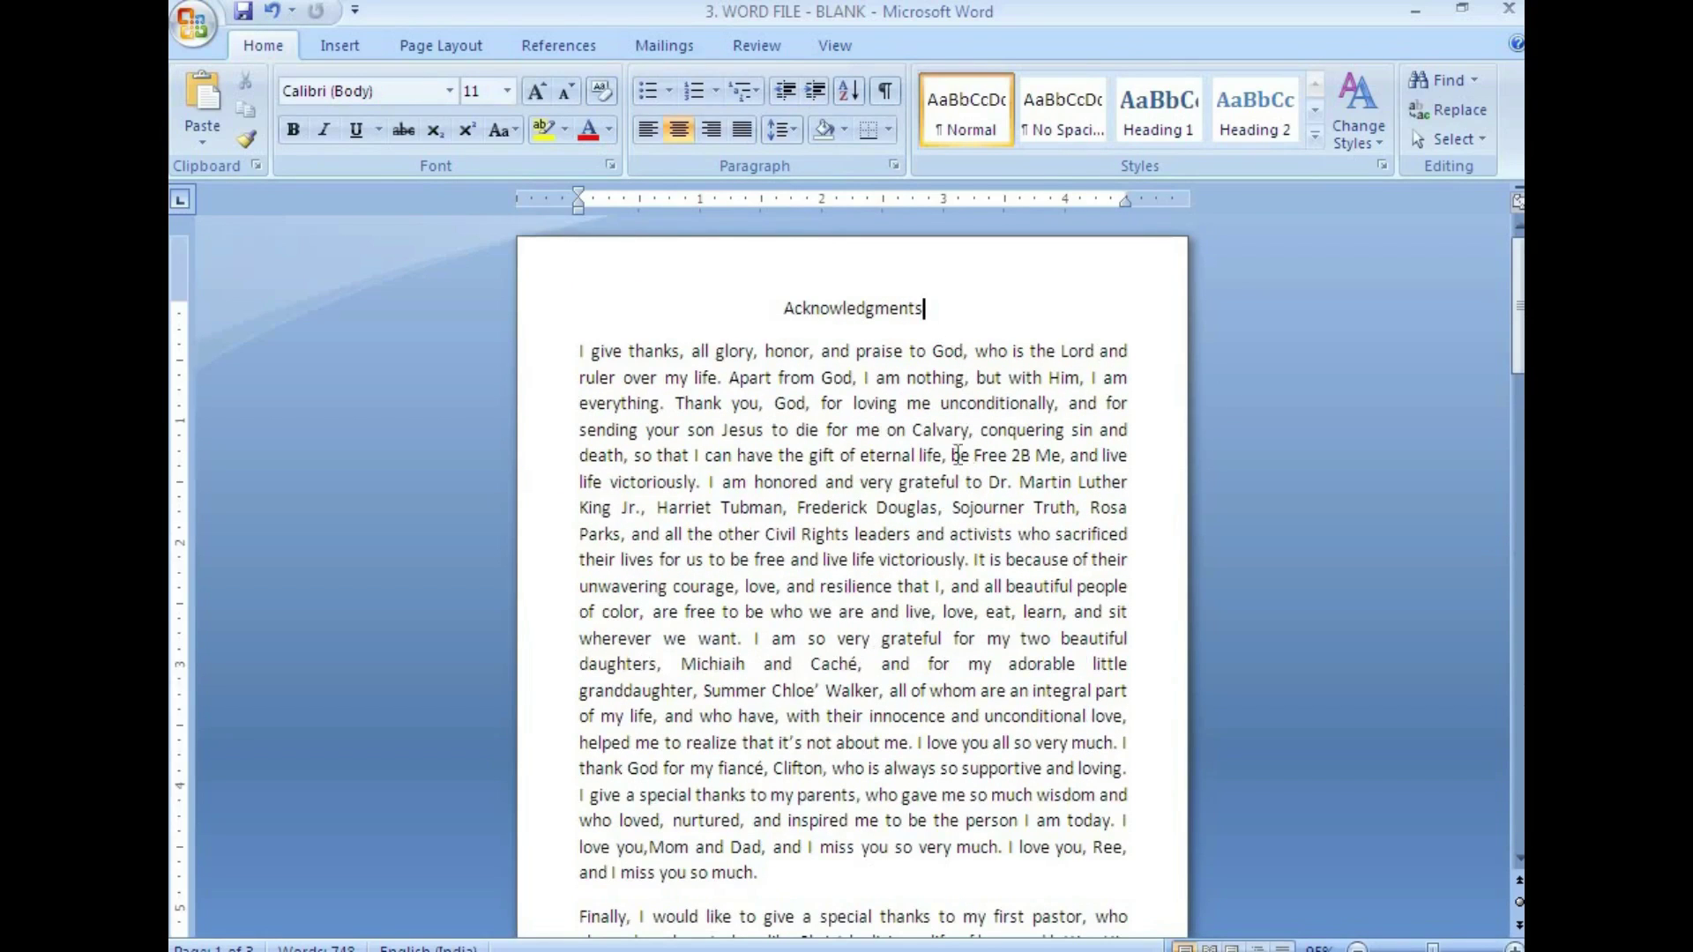
key(Return)
click(338, 45)
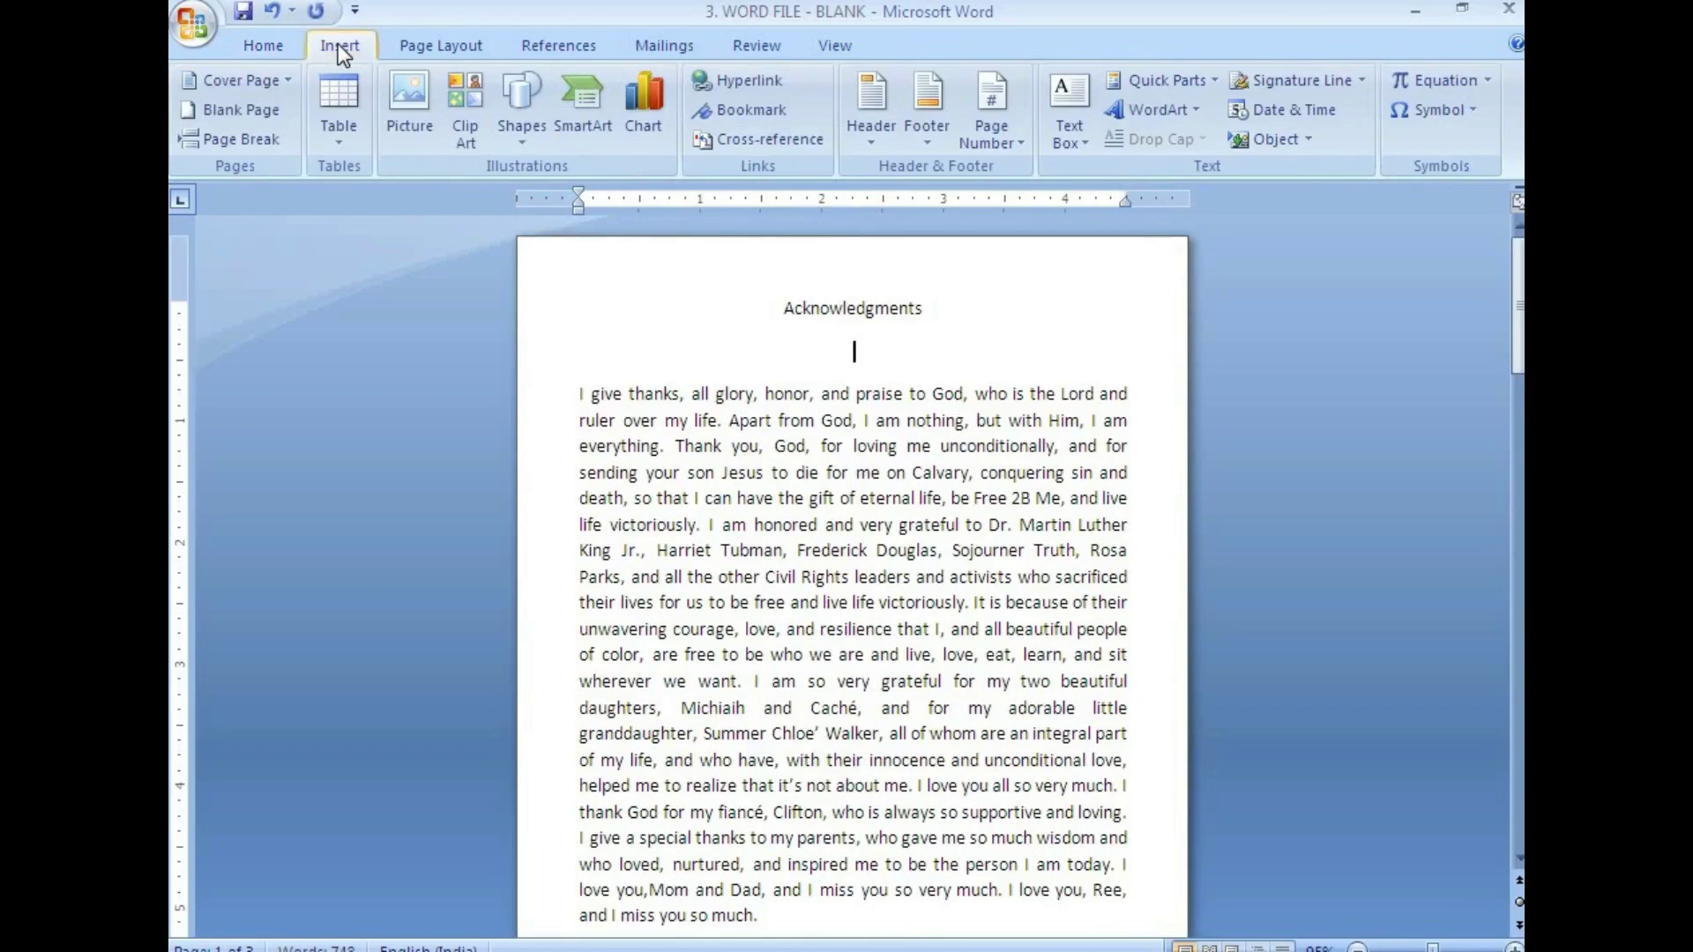
click(407, 120)
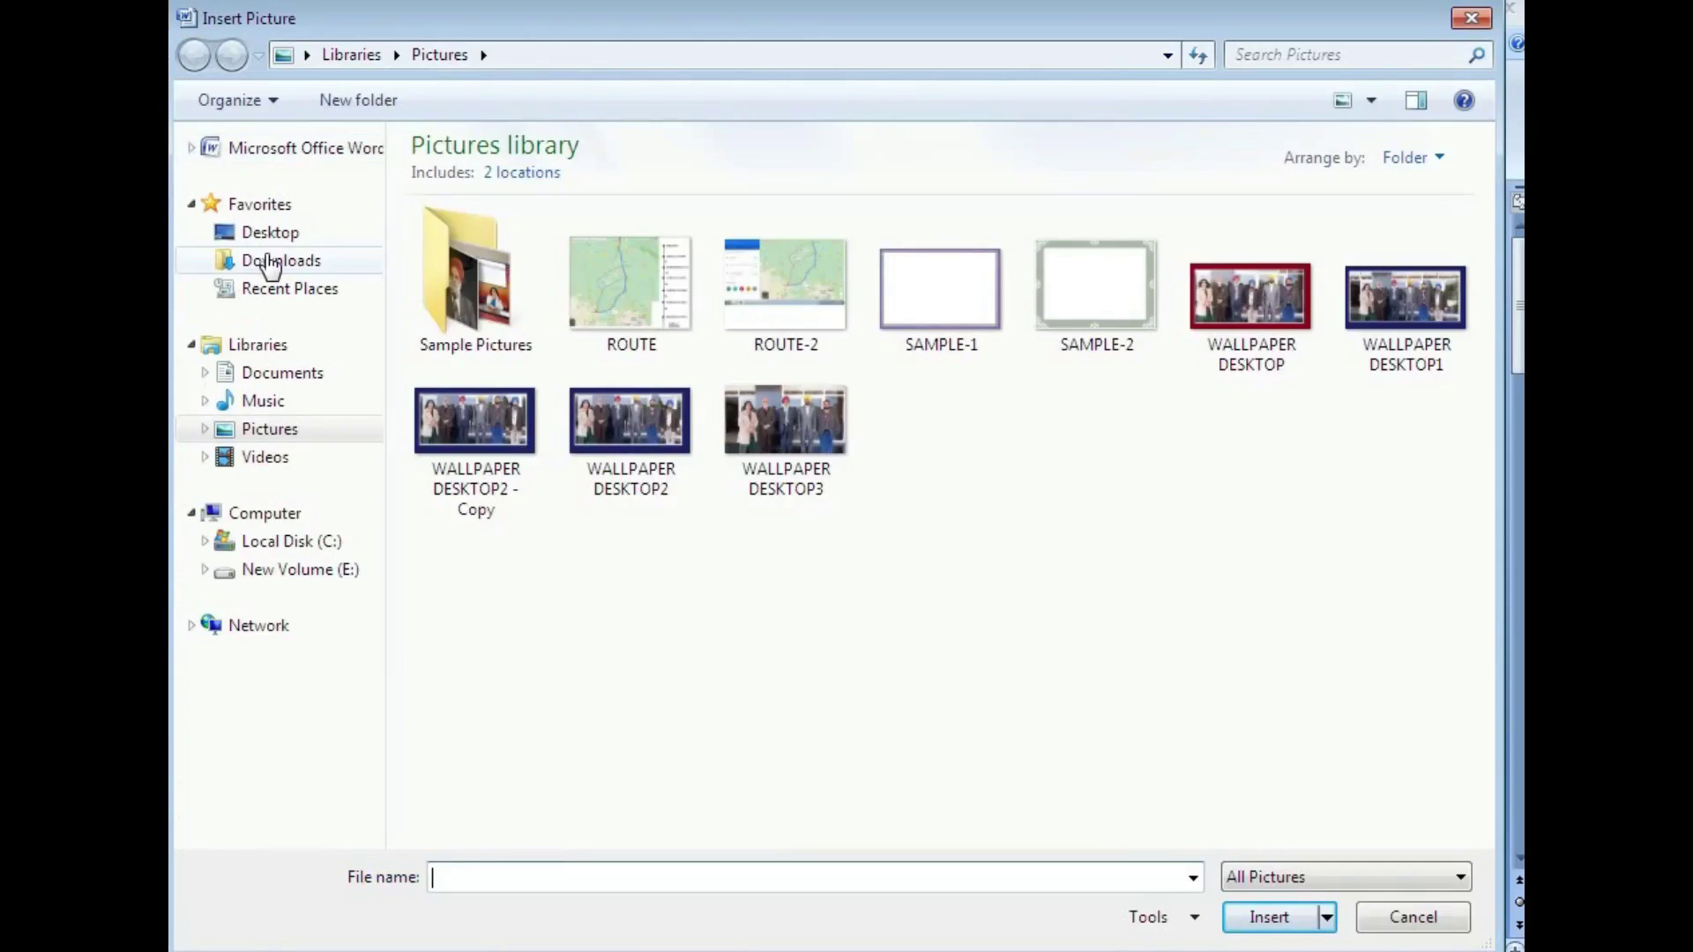
click(271, 262)
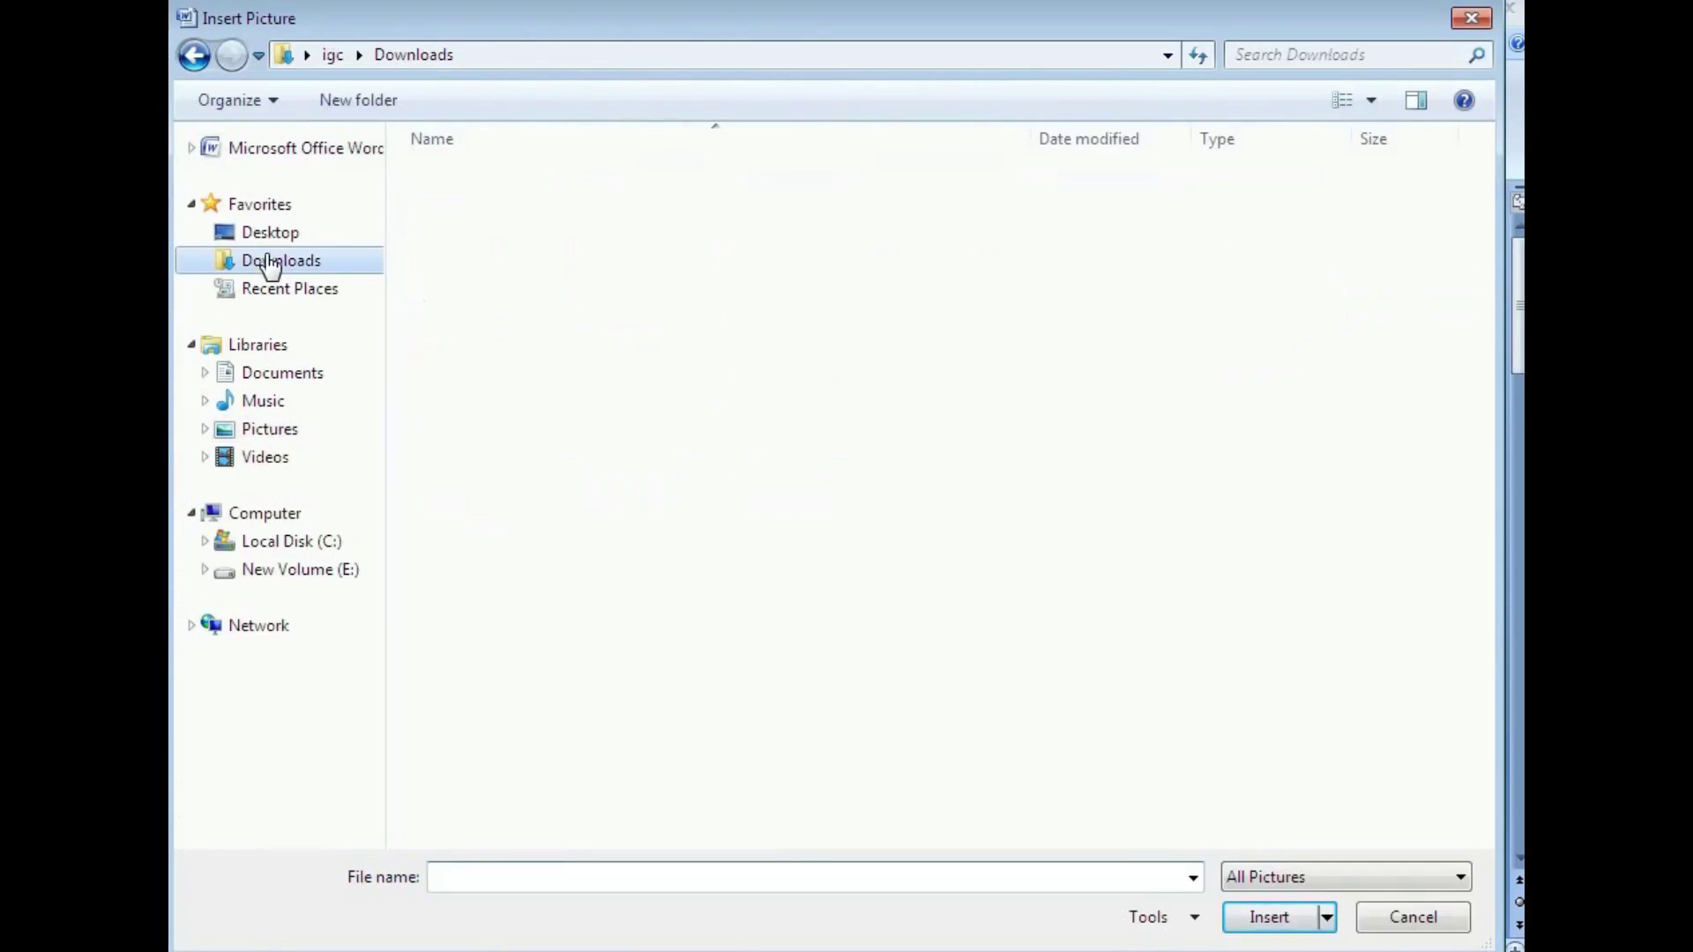
click(468, 216)
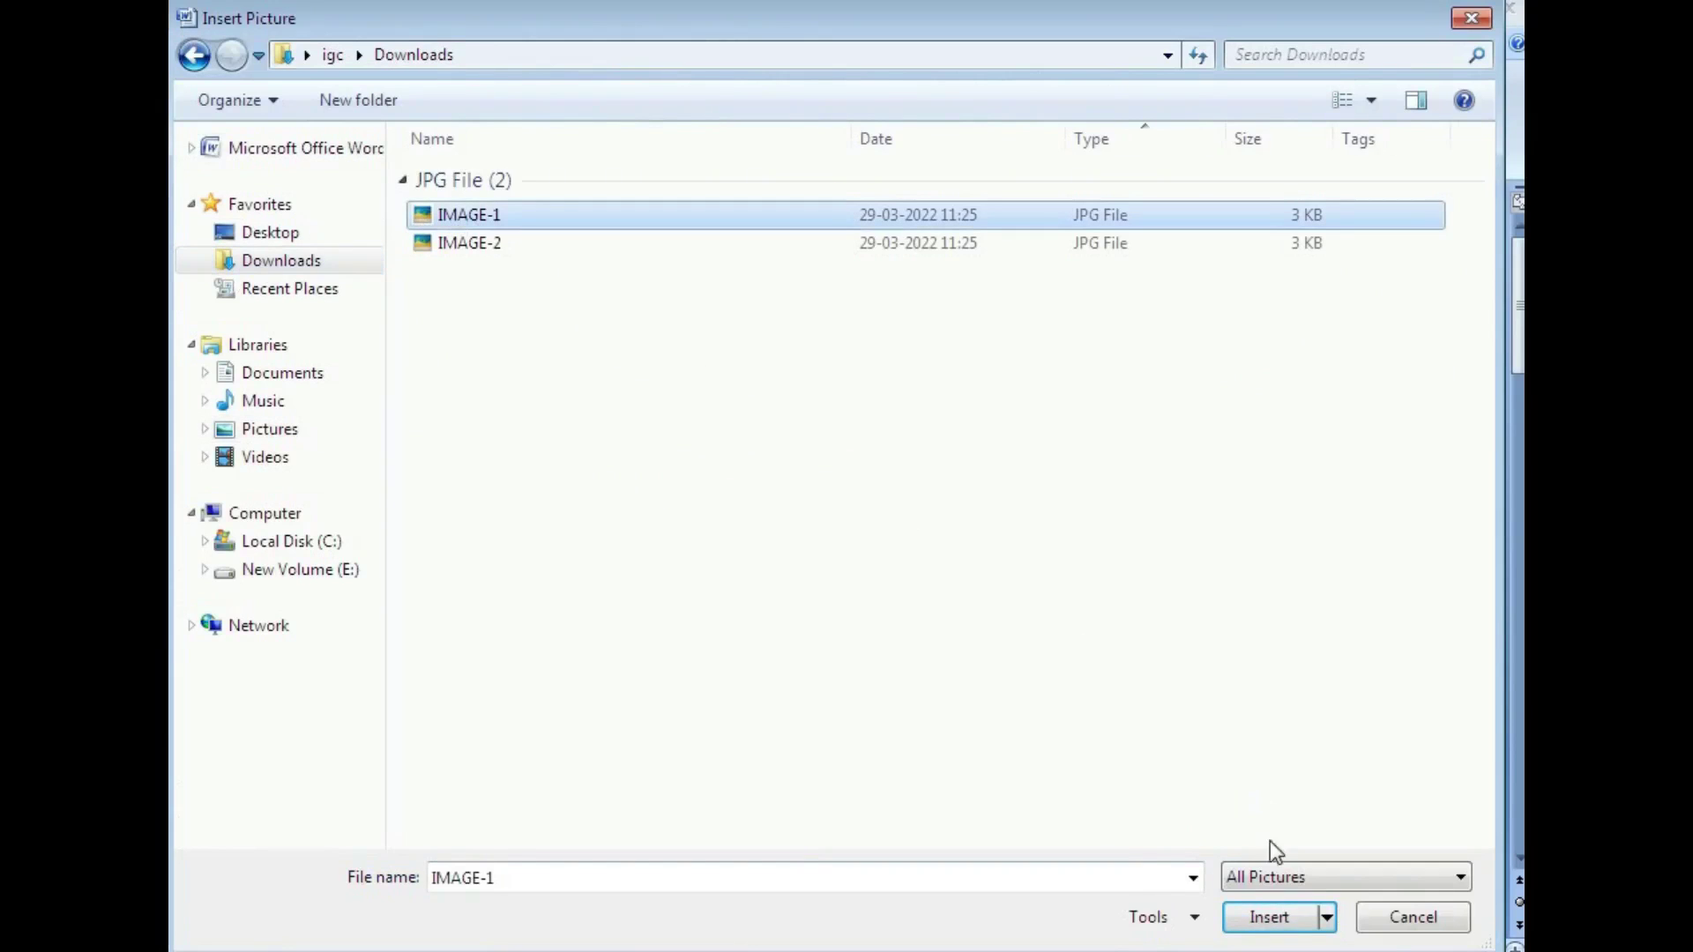
click(1269, 918)
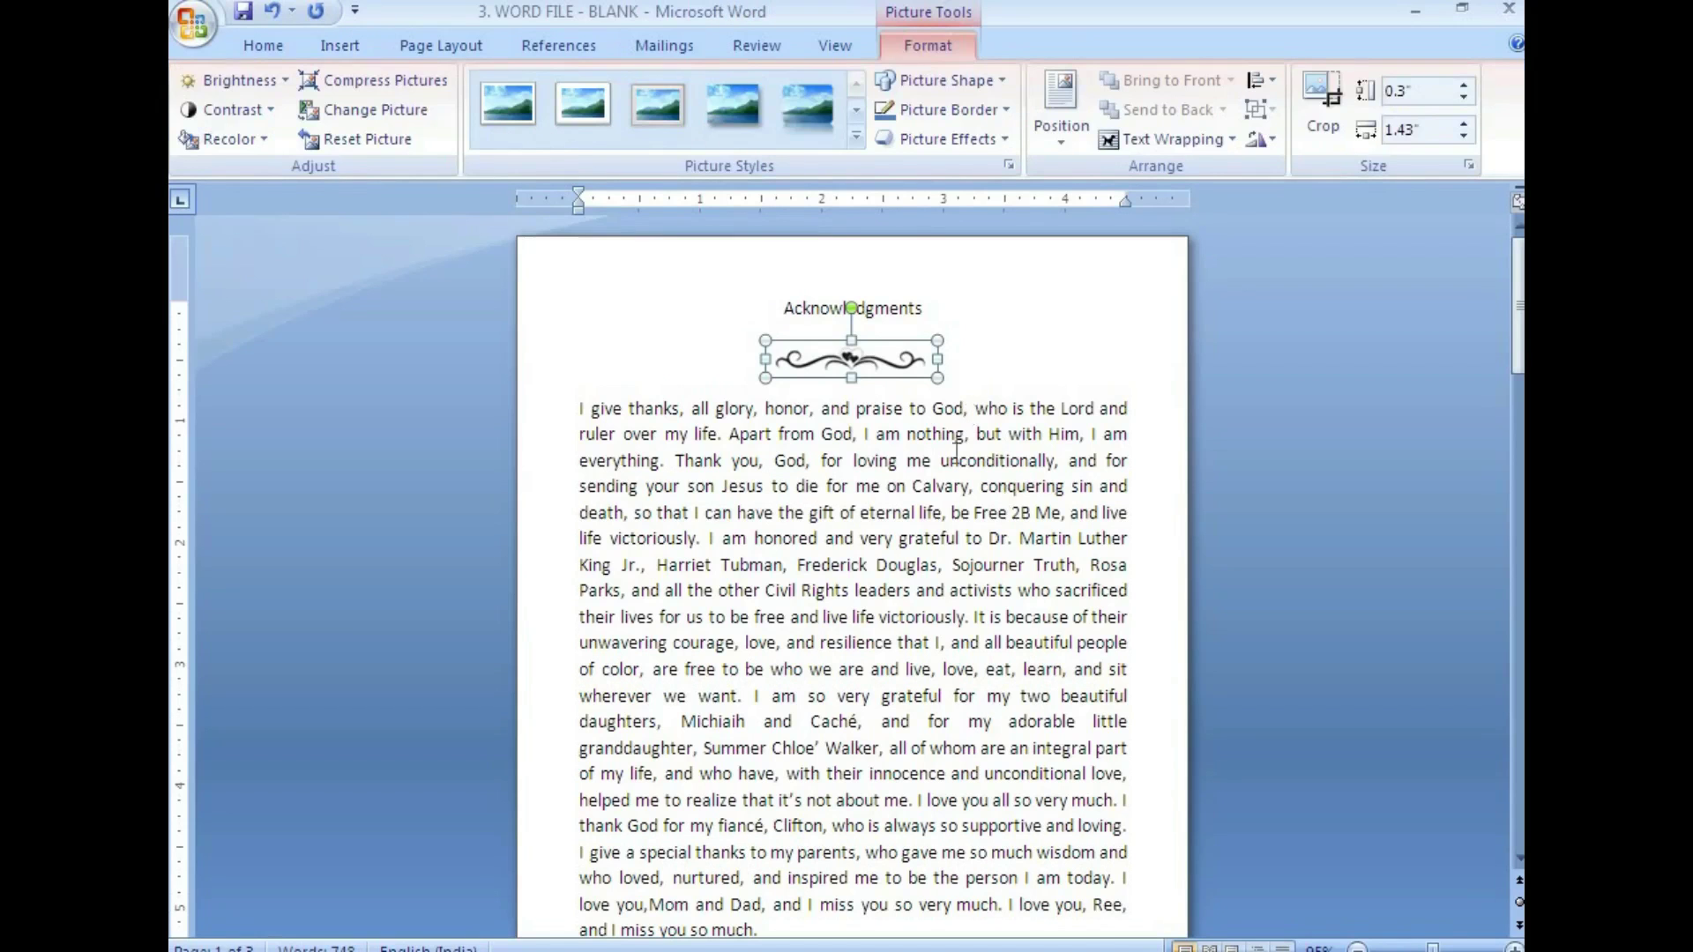
Insert the picture IMAGE-2 from the Downloads folder on a new line below the Introduction heading
scroll(939, 582, down, 15)
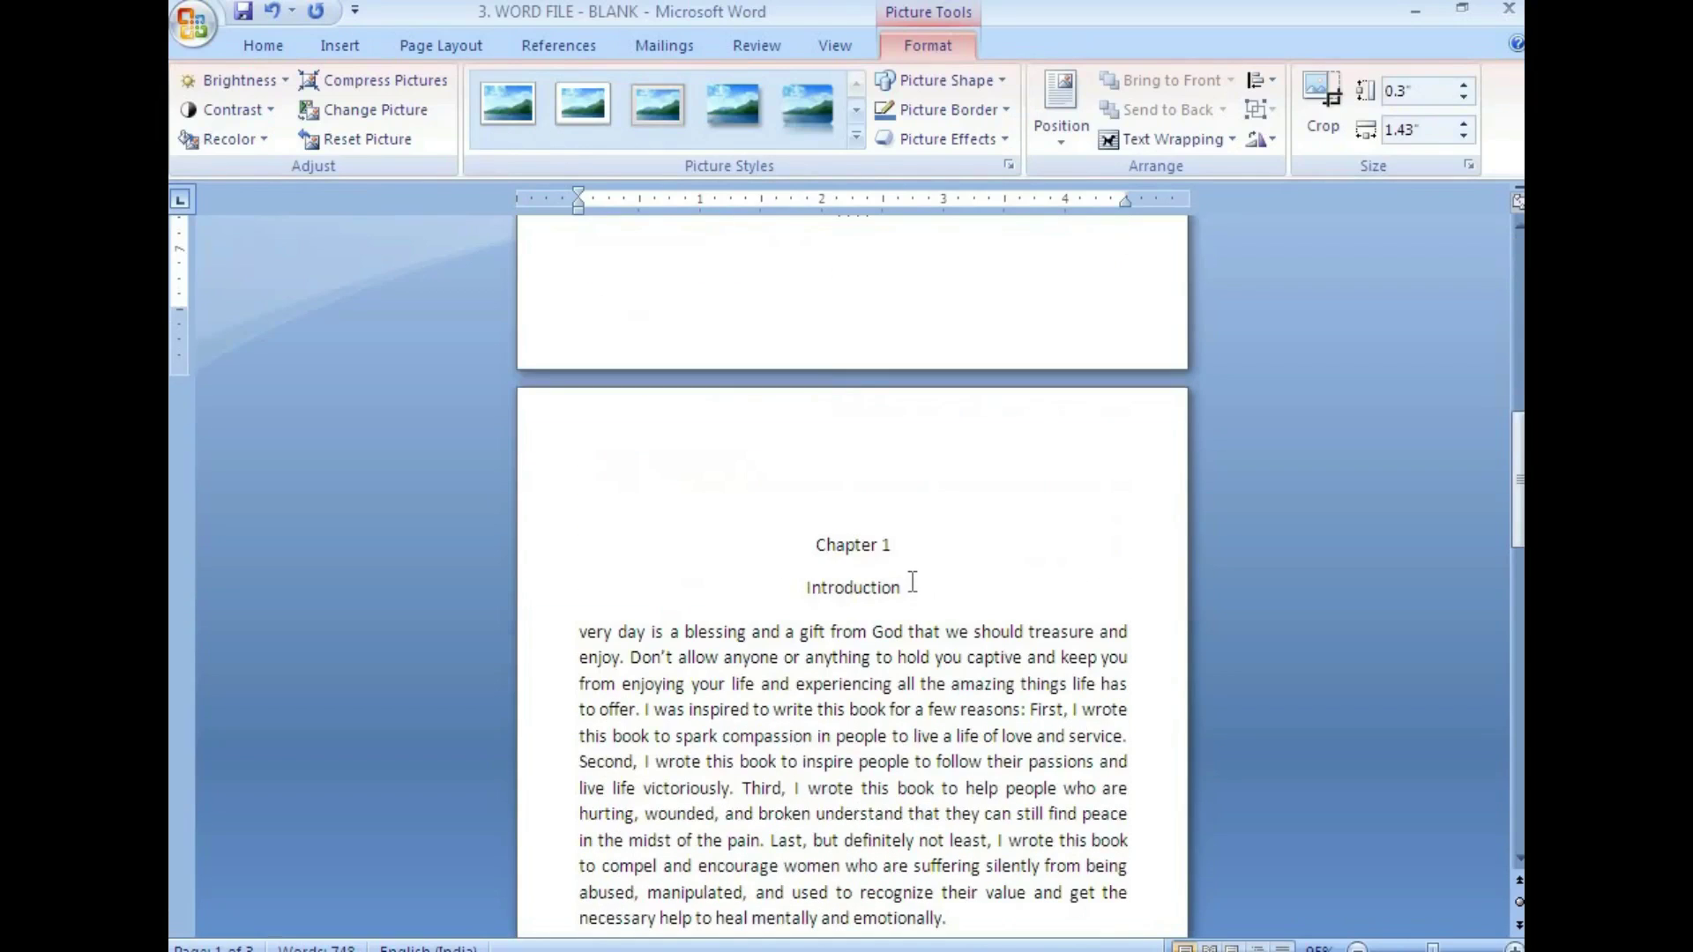
click(911, 589)
key(Return)
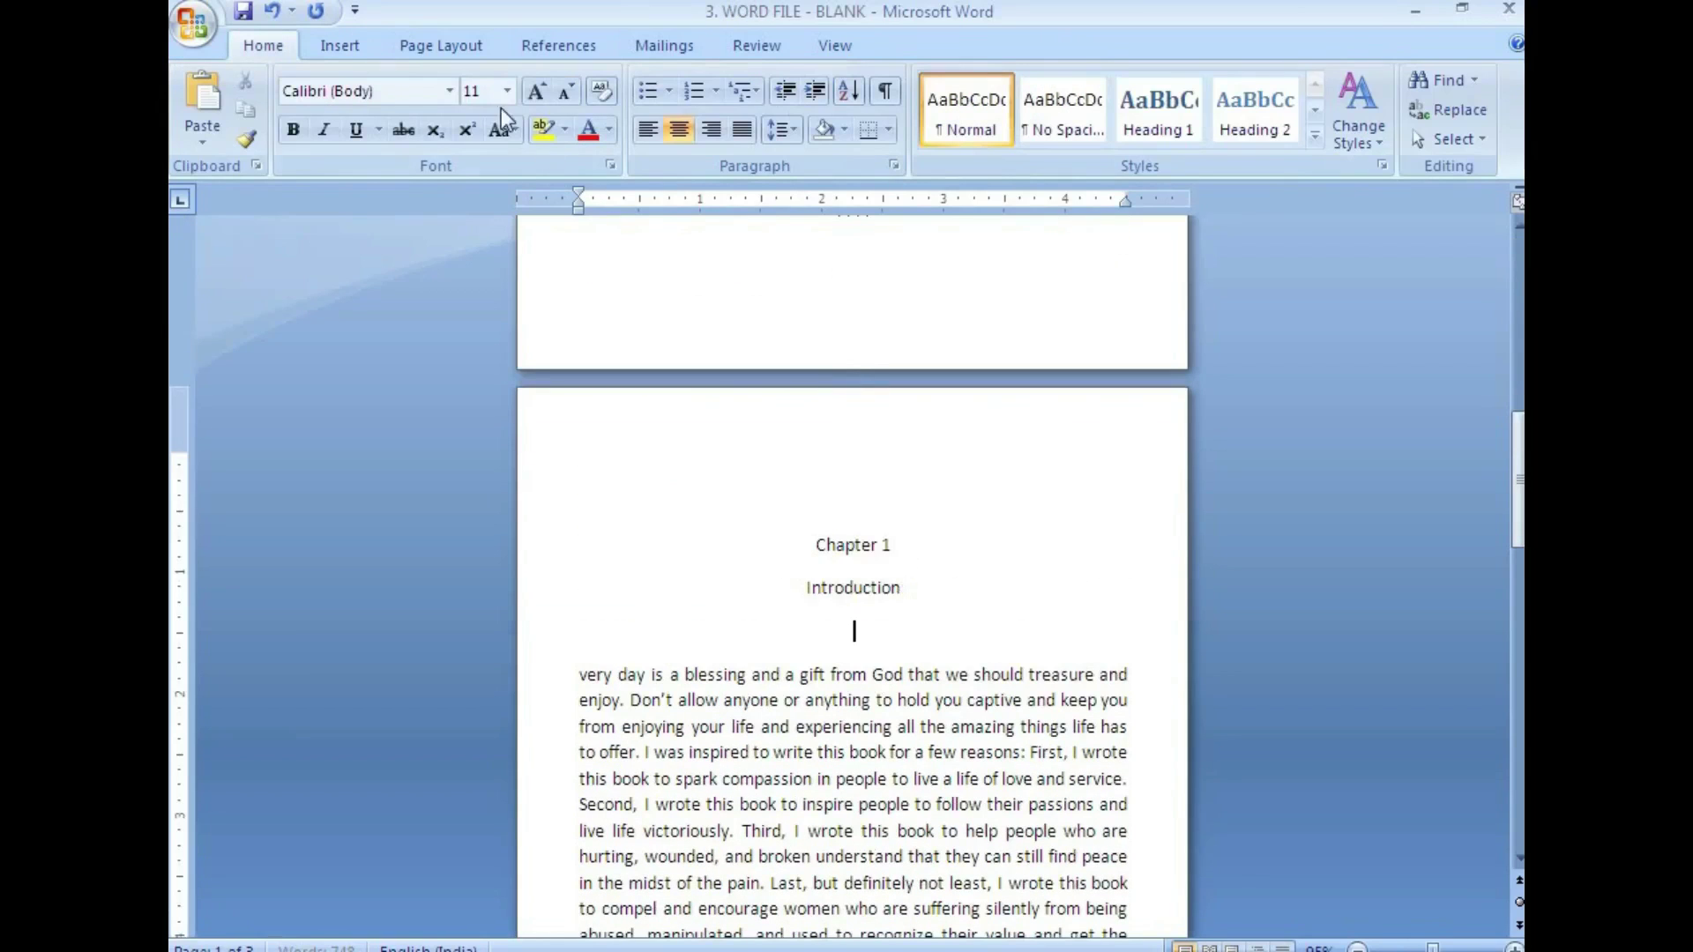
click(339, 45)
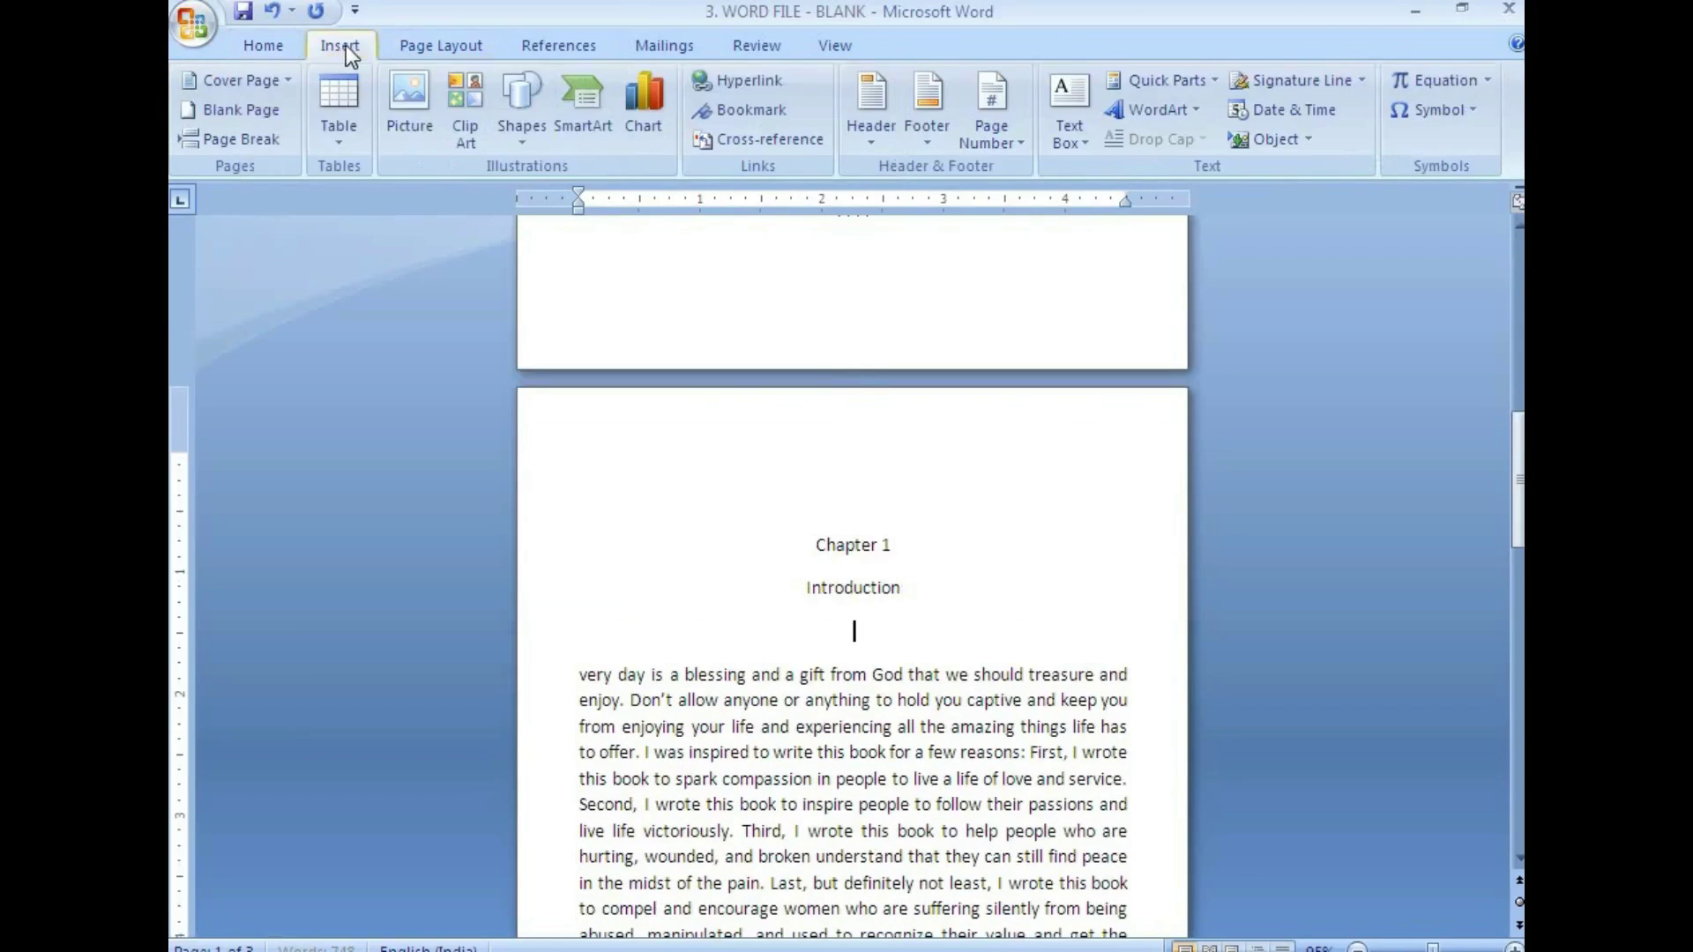
click(415, 109)
click(628, 170)
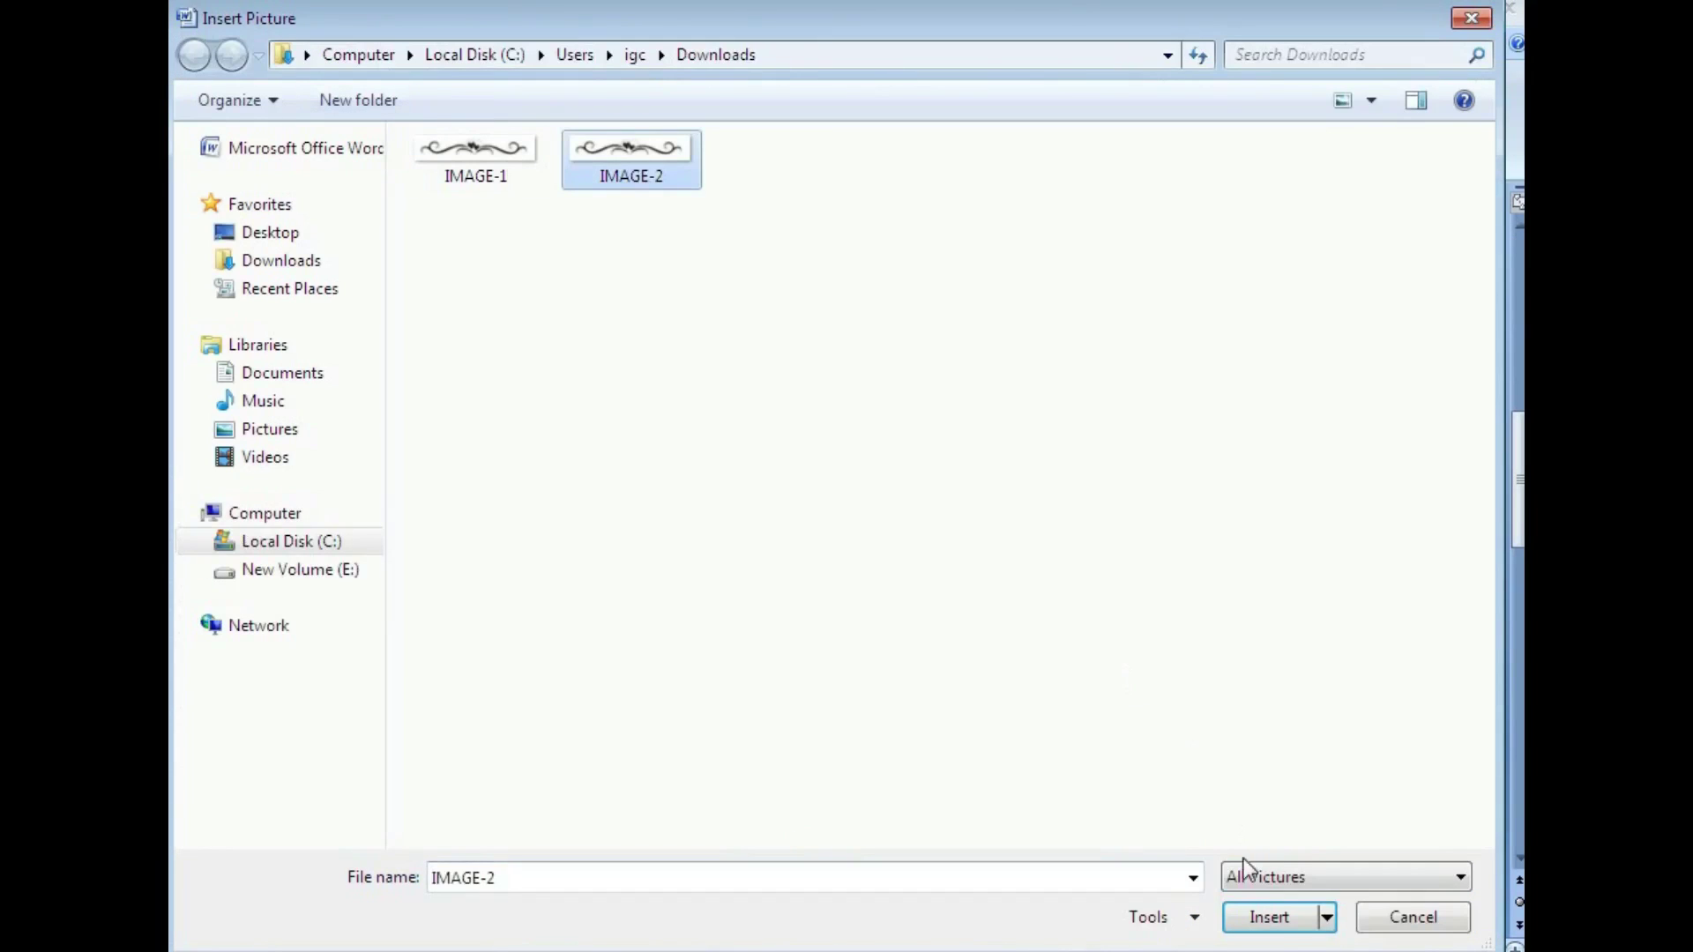
click(1271, 919)
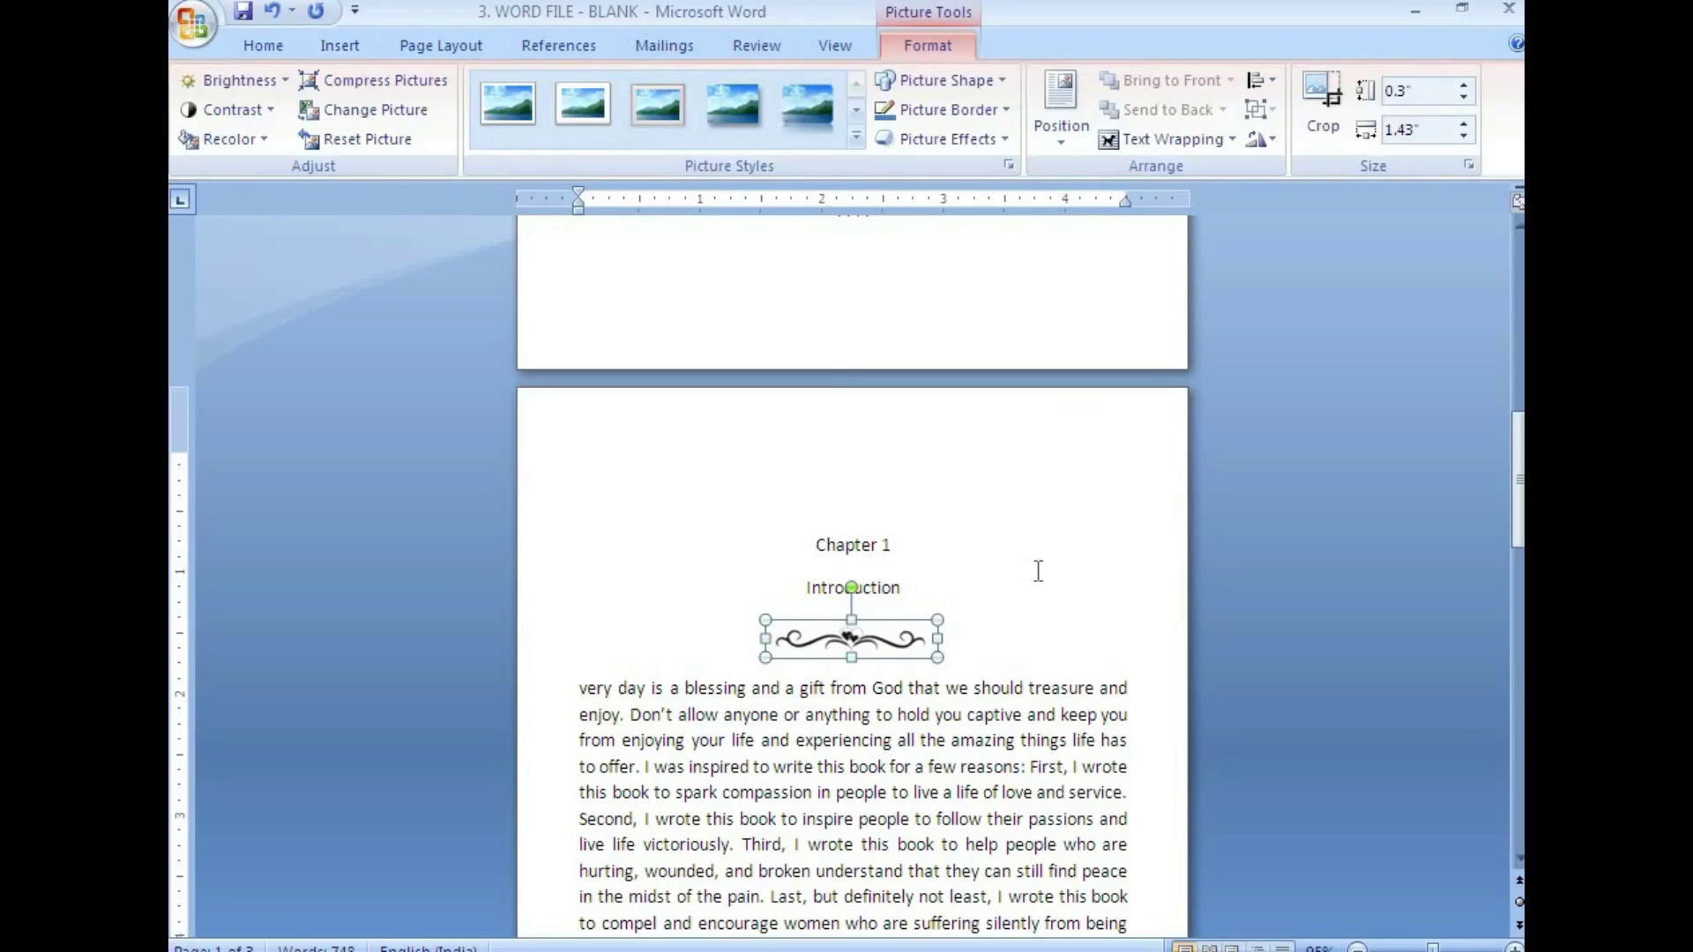
scroll(1038, 571, down, 3)
click(1008, 545)
Change the font of the Acknowledgments heading to Bromarkers Demo
scroll(1011, 615, down, 3)
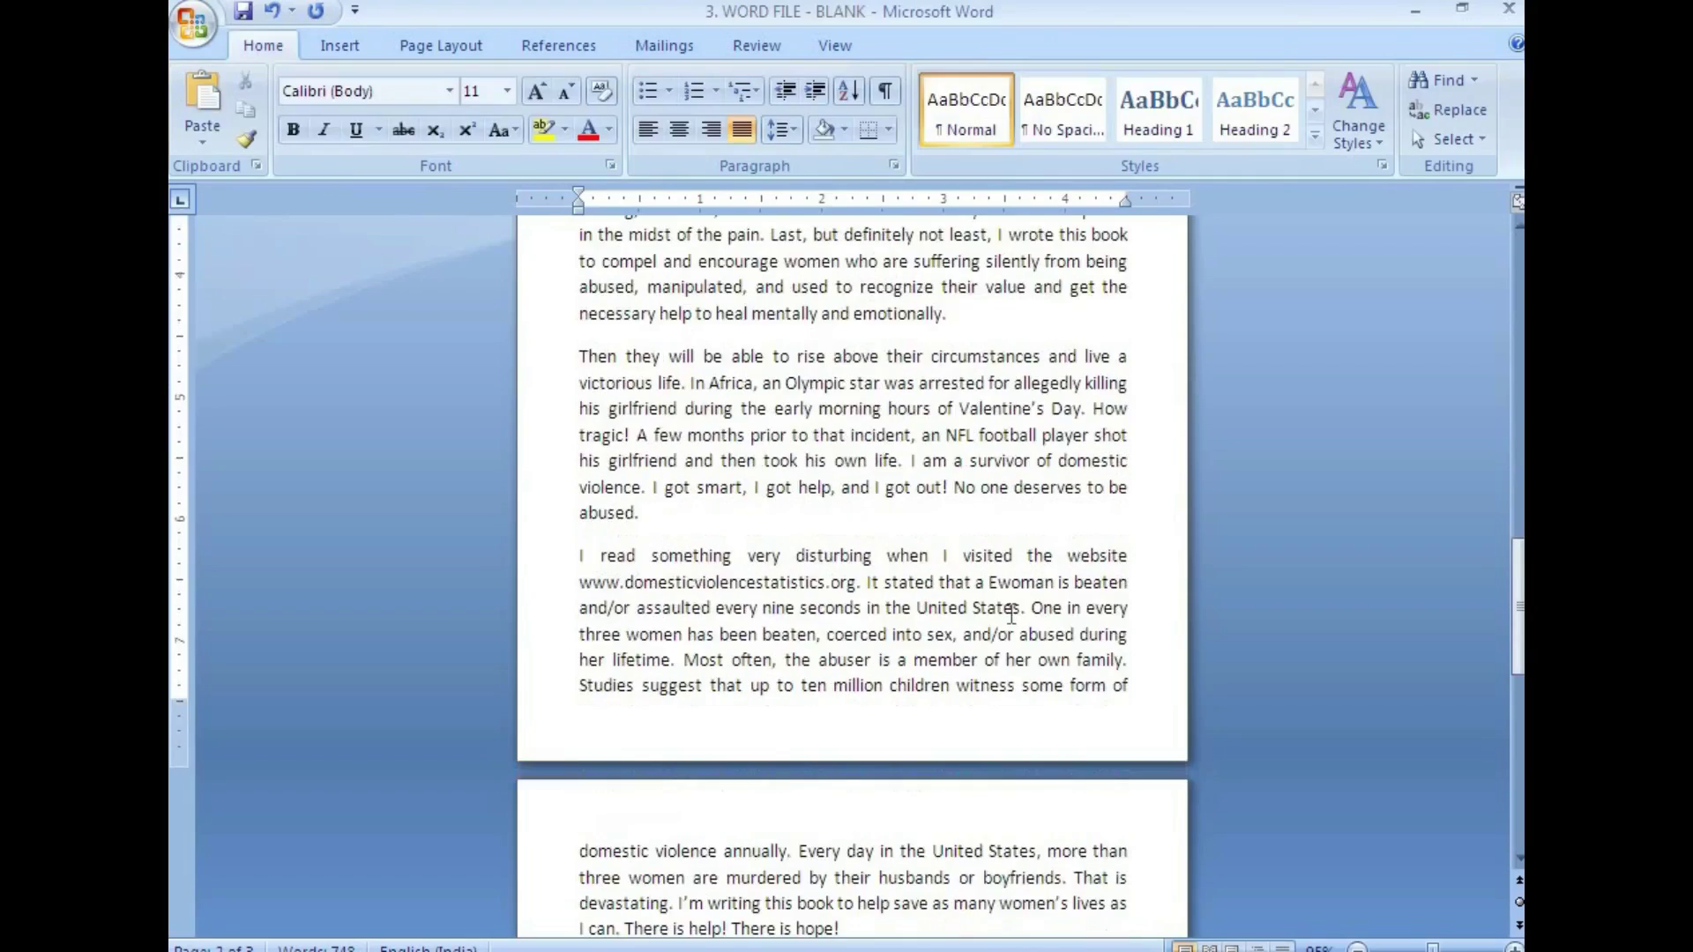
scroll(1012, 615, down, 6)
scroll(946, 660, up, 18)
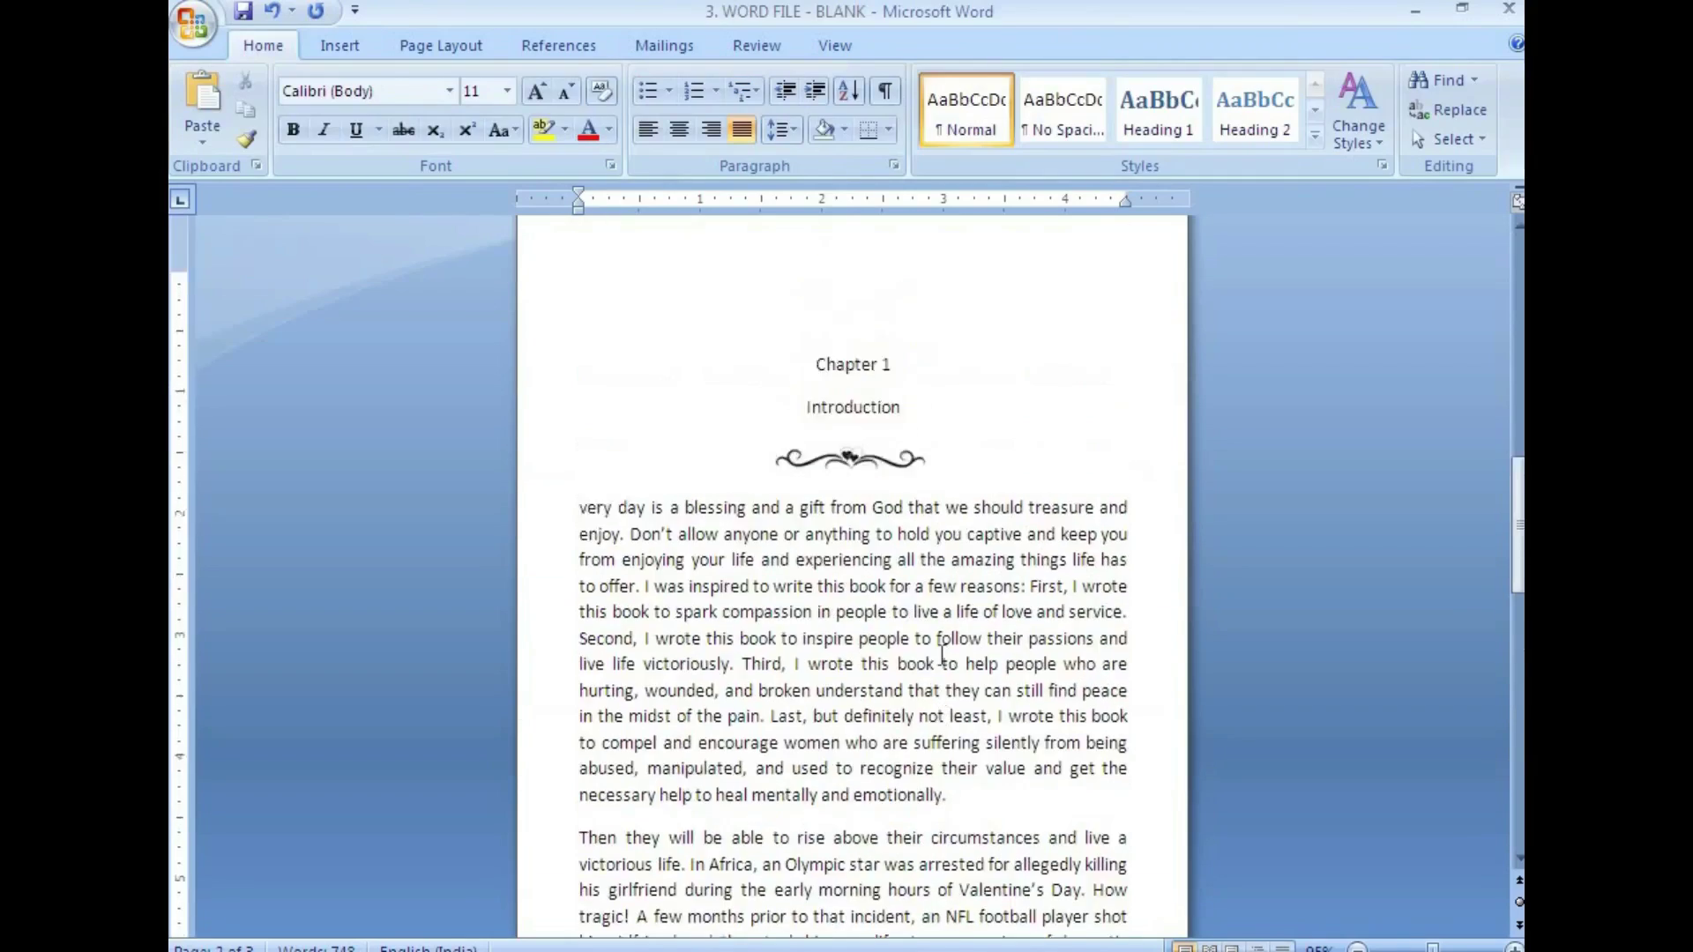
scroll(941, 651, down, 4)
scroll(953, 668, up, 11)
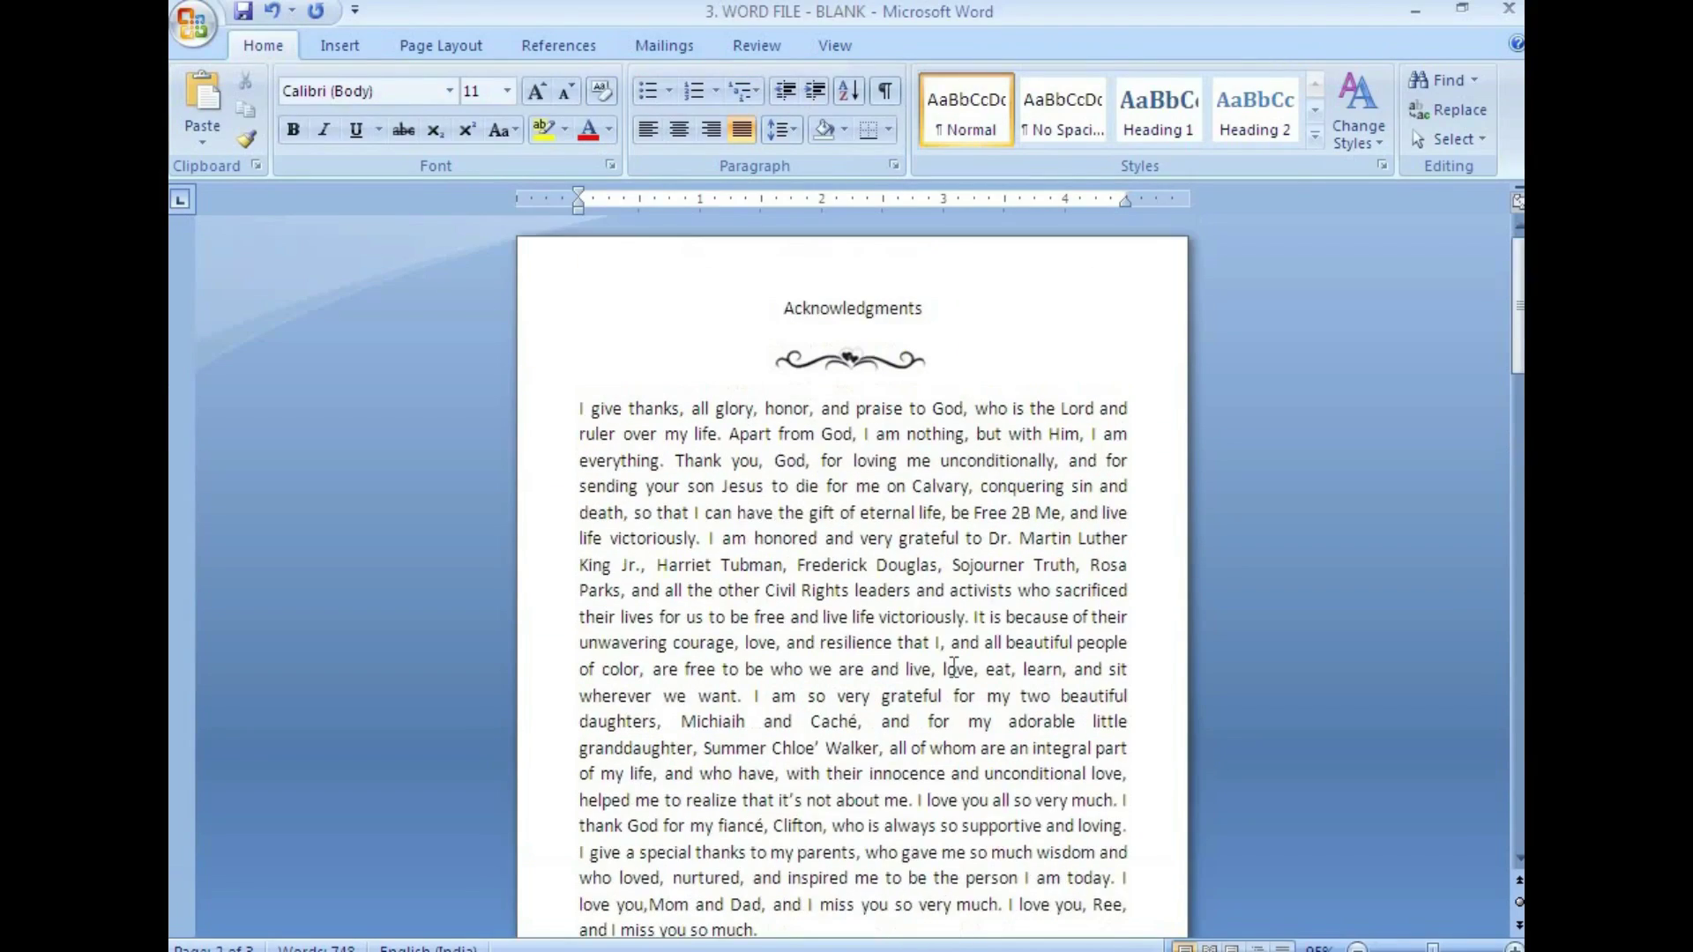
click(1037, 486)
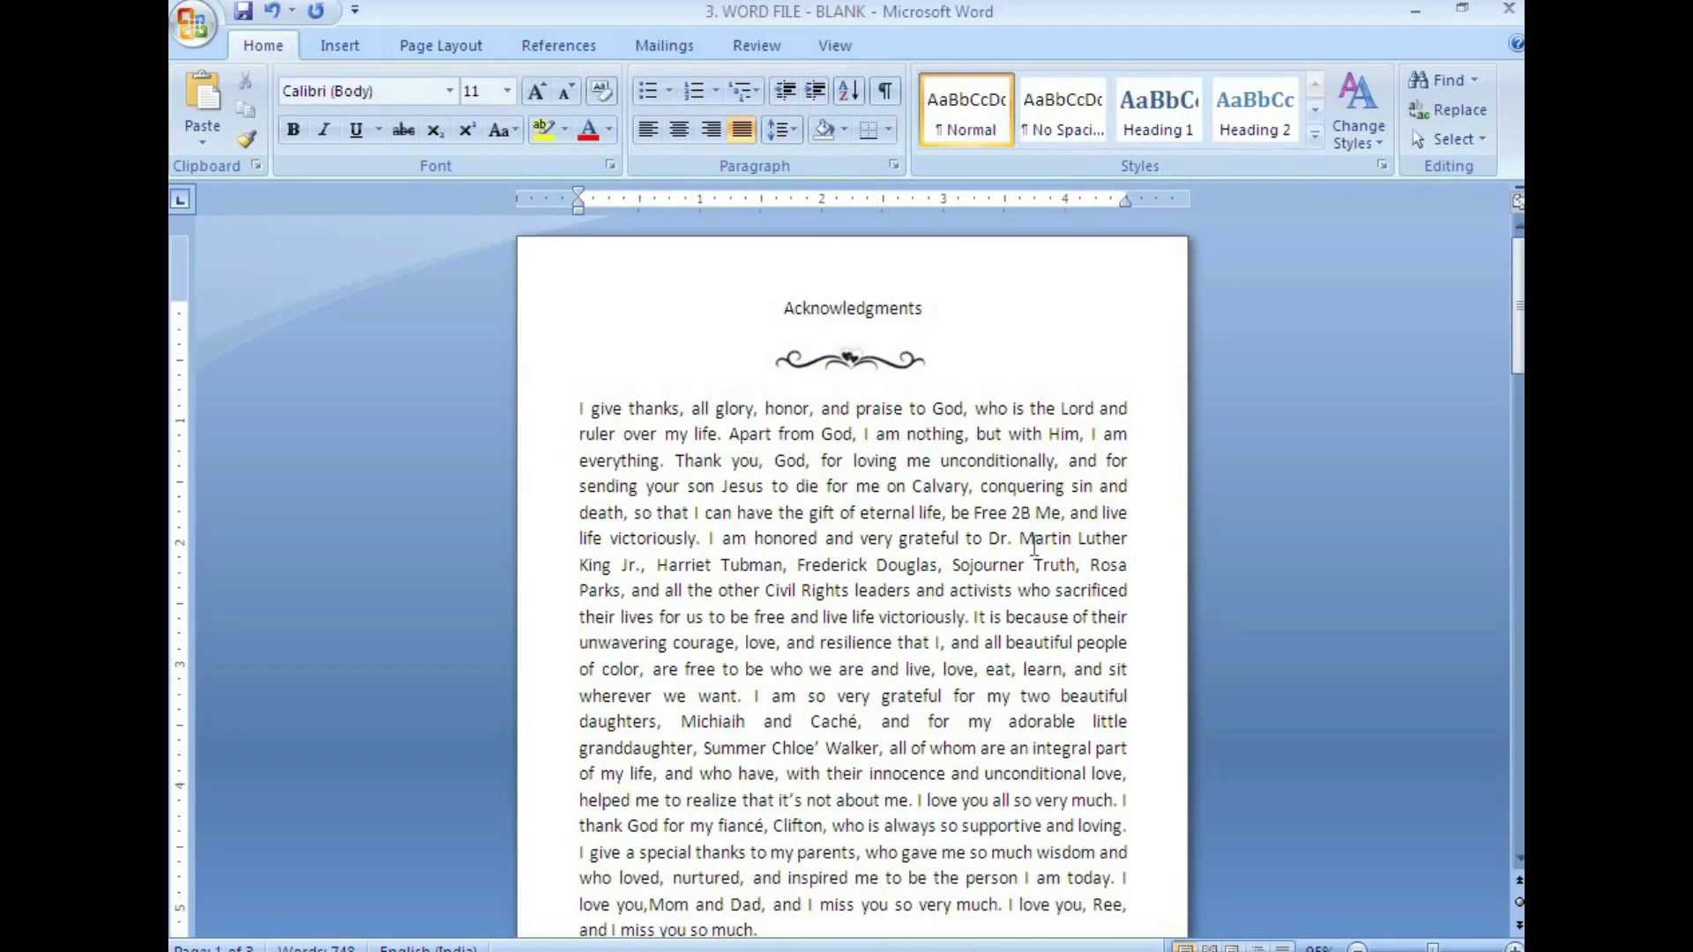
drag(785, 308, 930, 309)
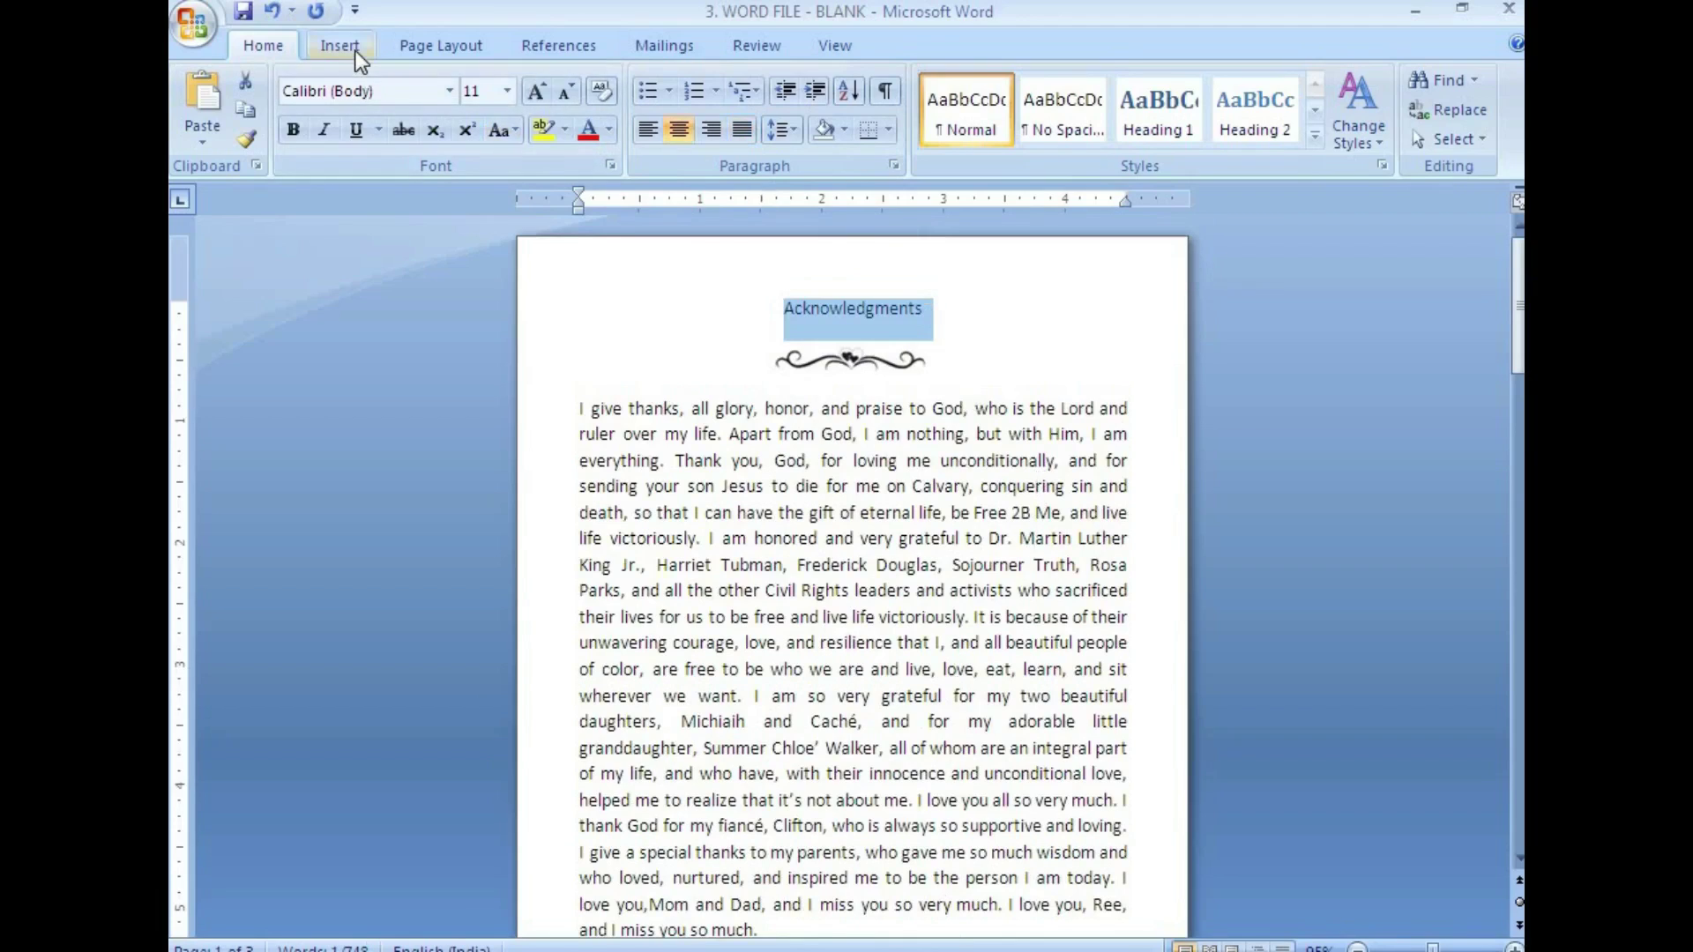
click(450, 92)
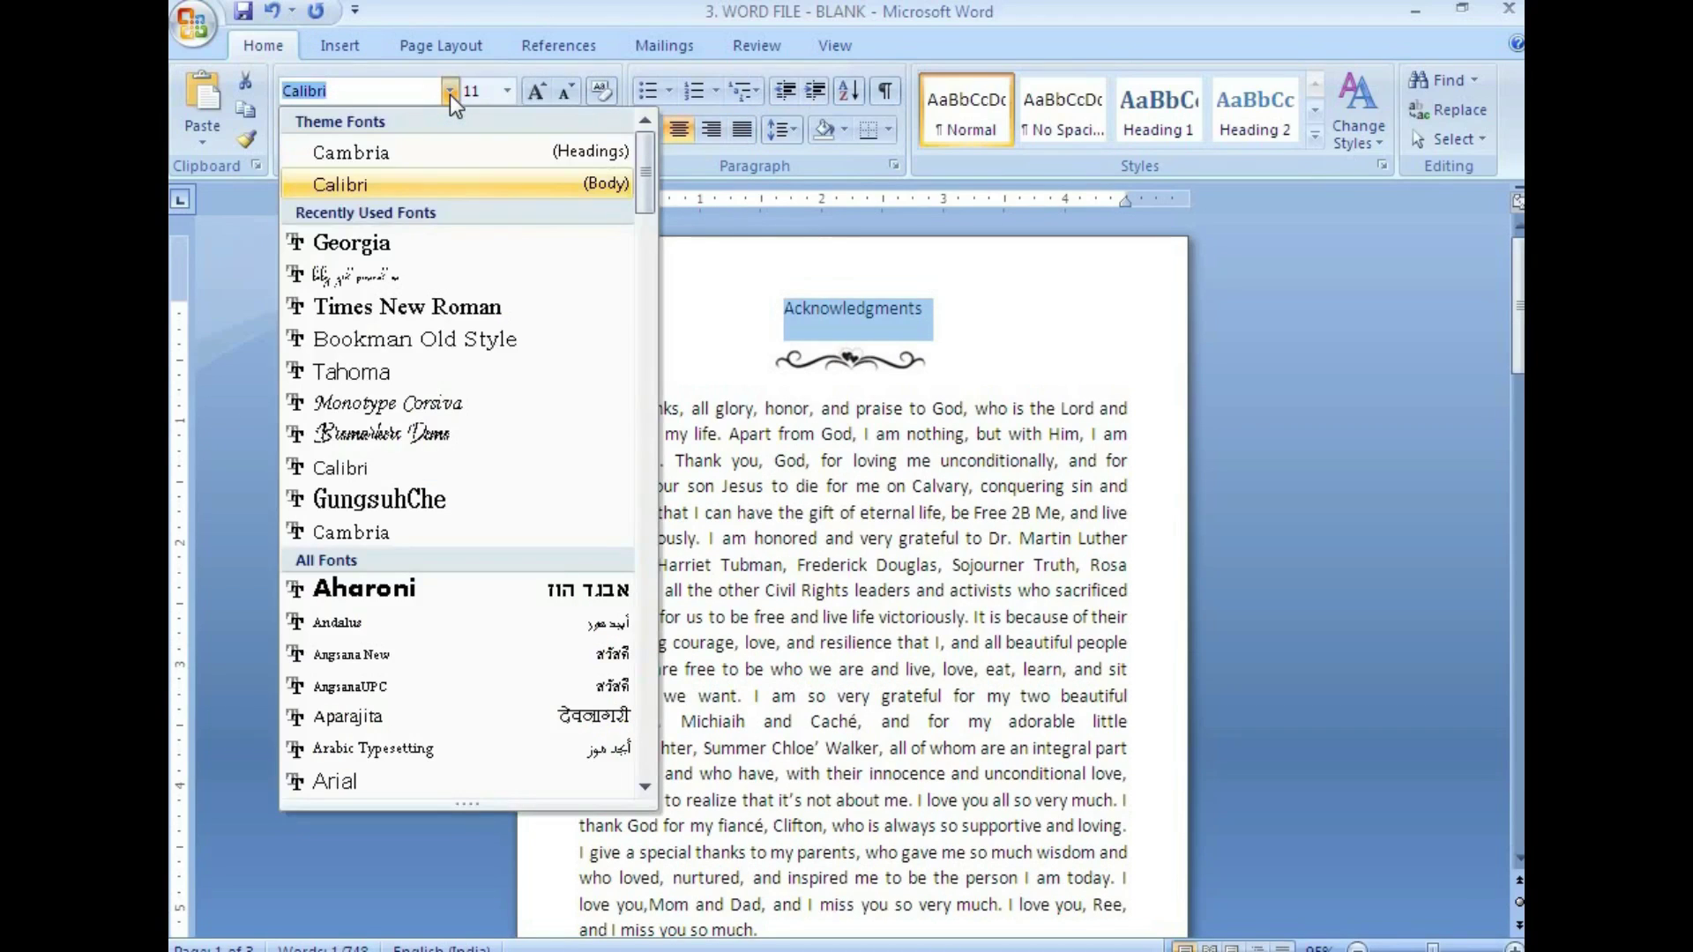
click(430, 433)
click(818, 472)
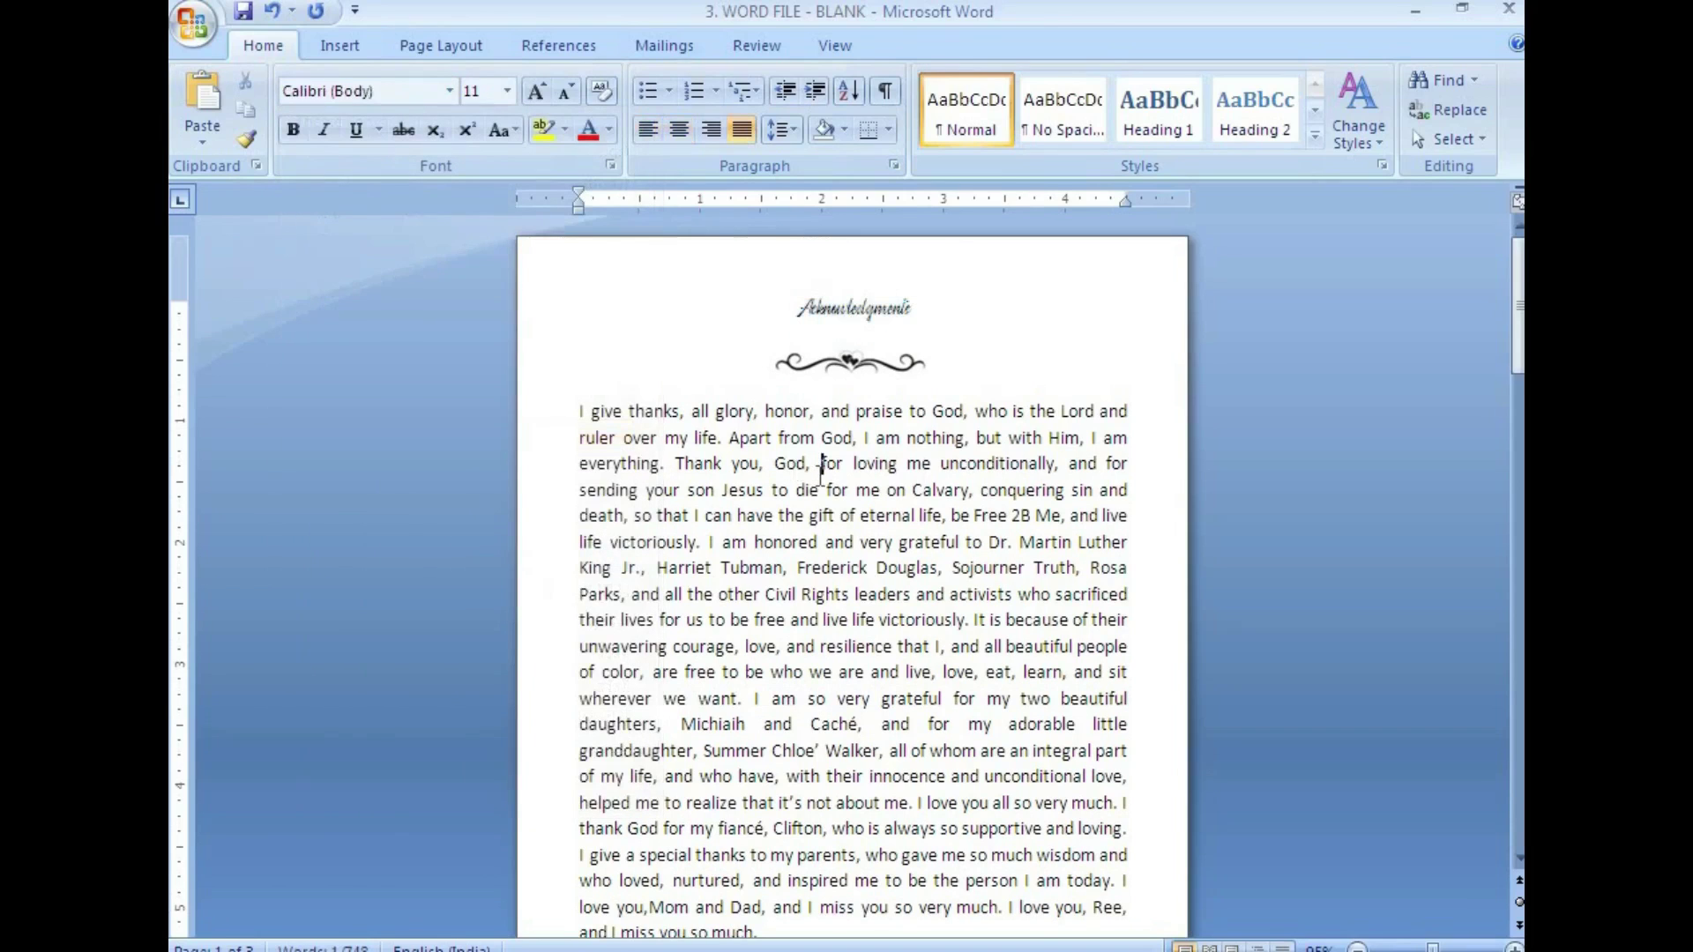
Switch to the master PDF in Foxit Reader and examine the style of its Acknowledgments heading
click(530, 948)
scroll(840, 555, up, 10)
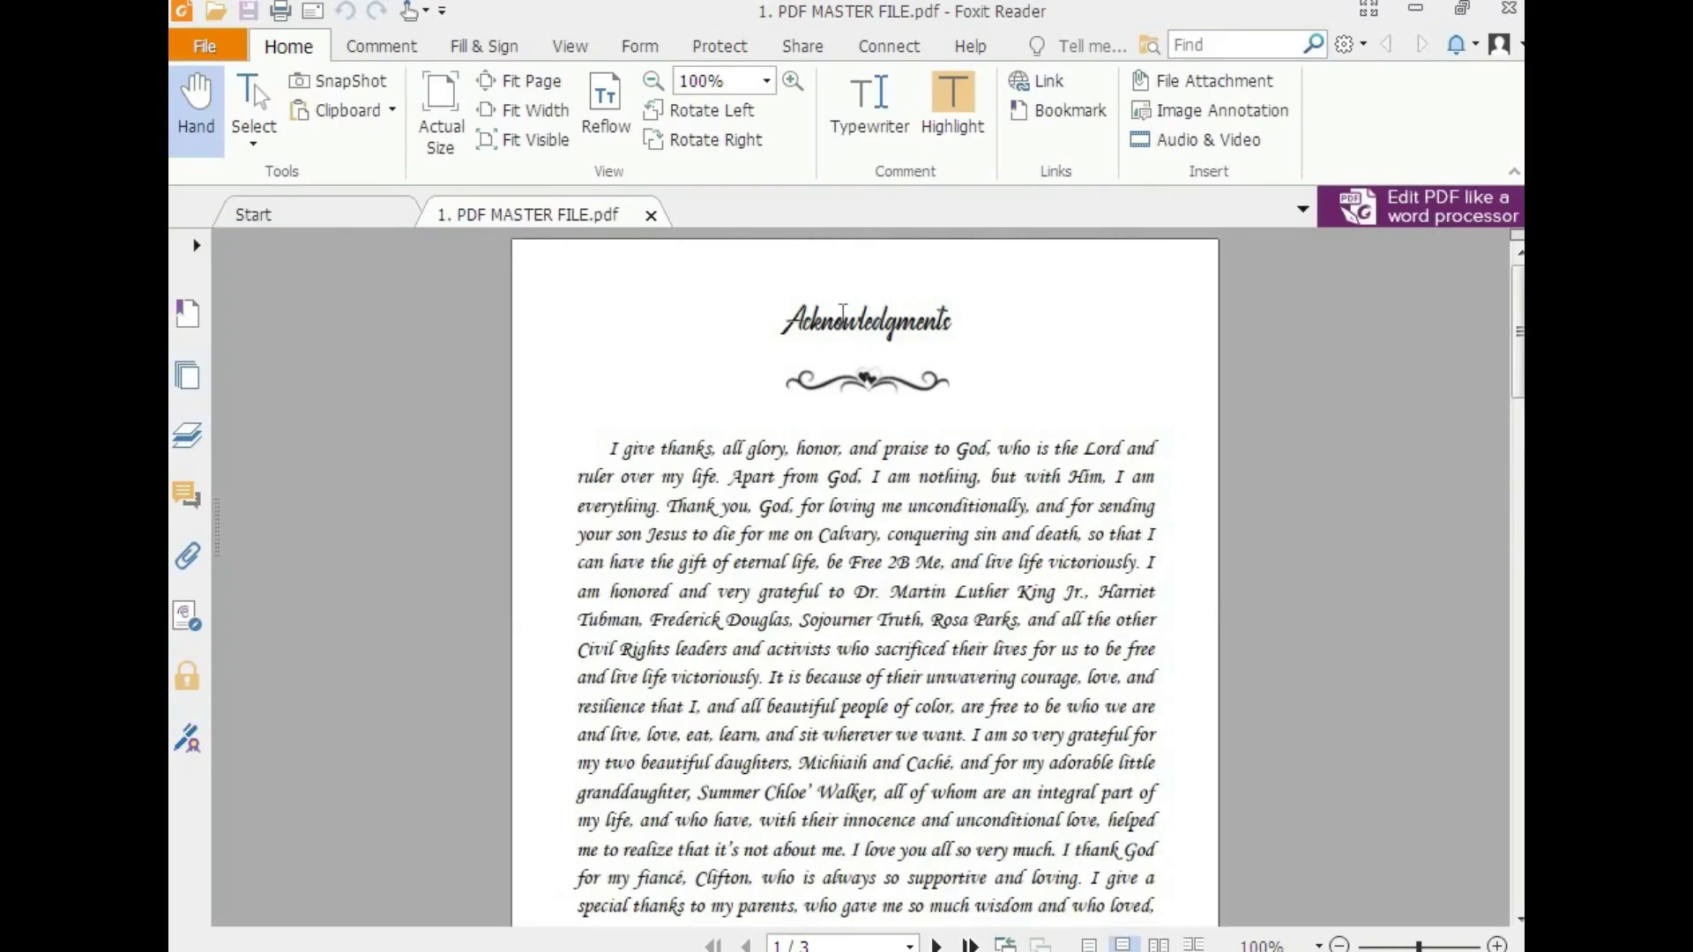
drag(785, 324, 971, 320)
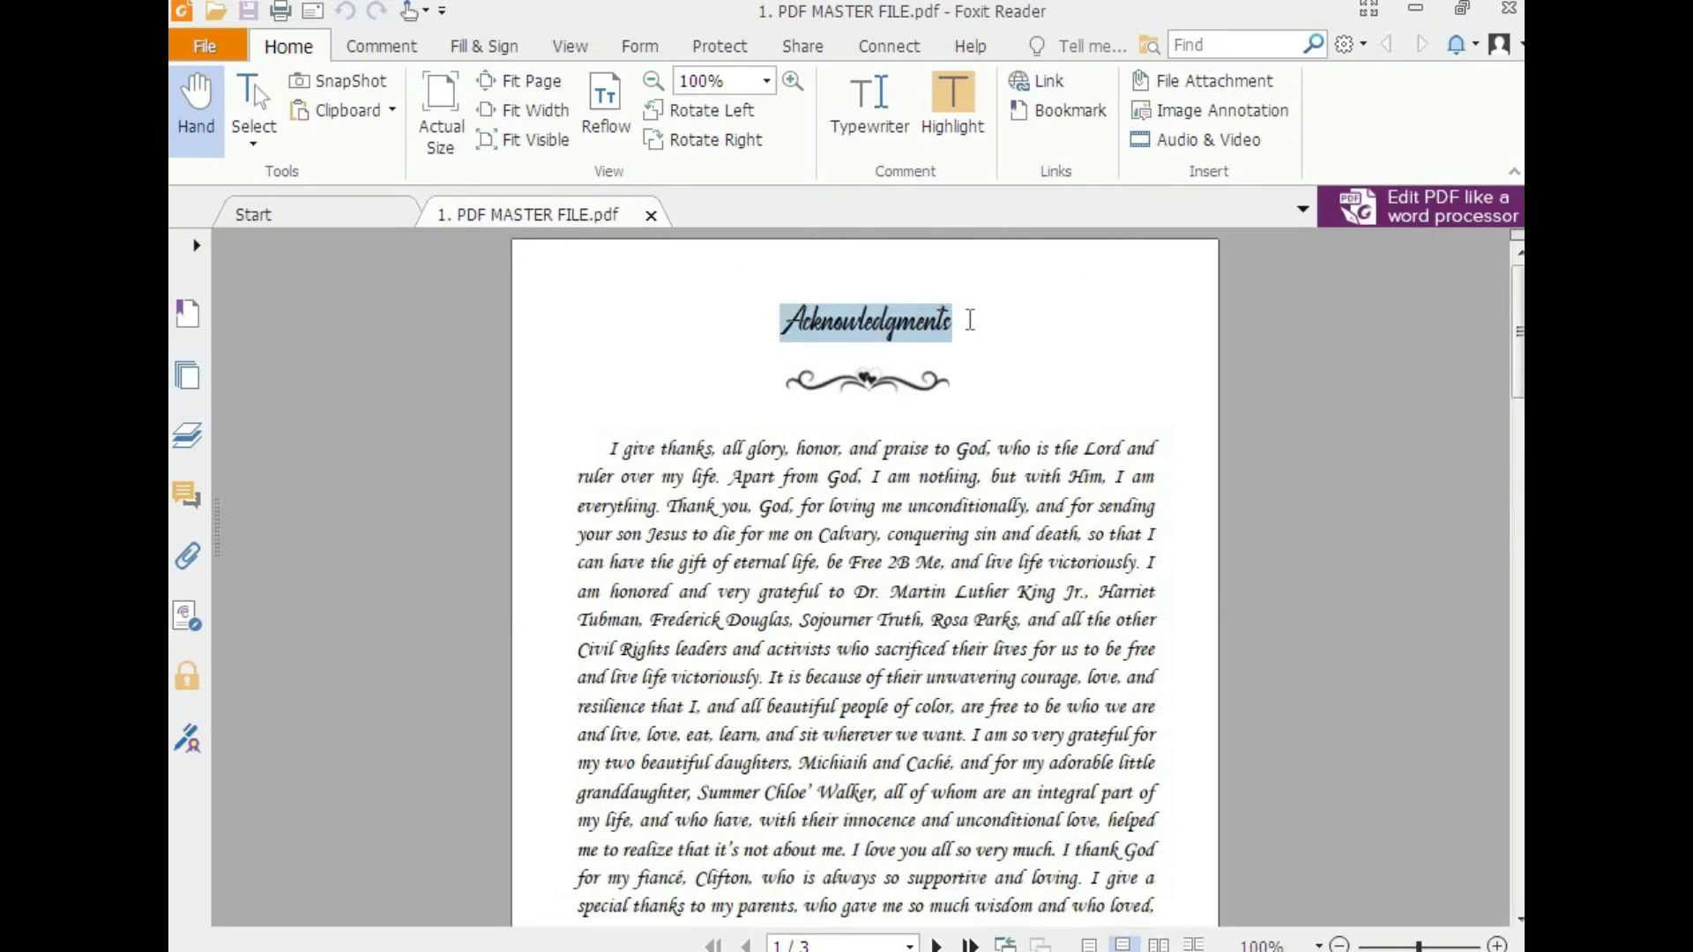
Return to the Word document, try bold on the Acknowledgments heading, and set its font size to 14 with regular weight
click(481, 949)
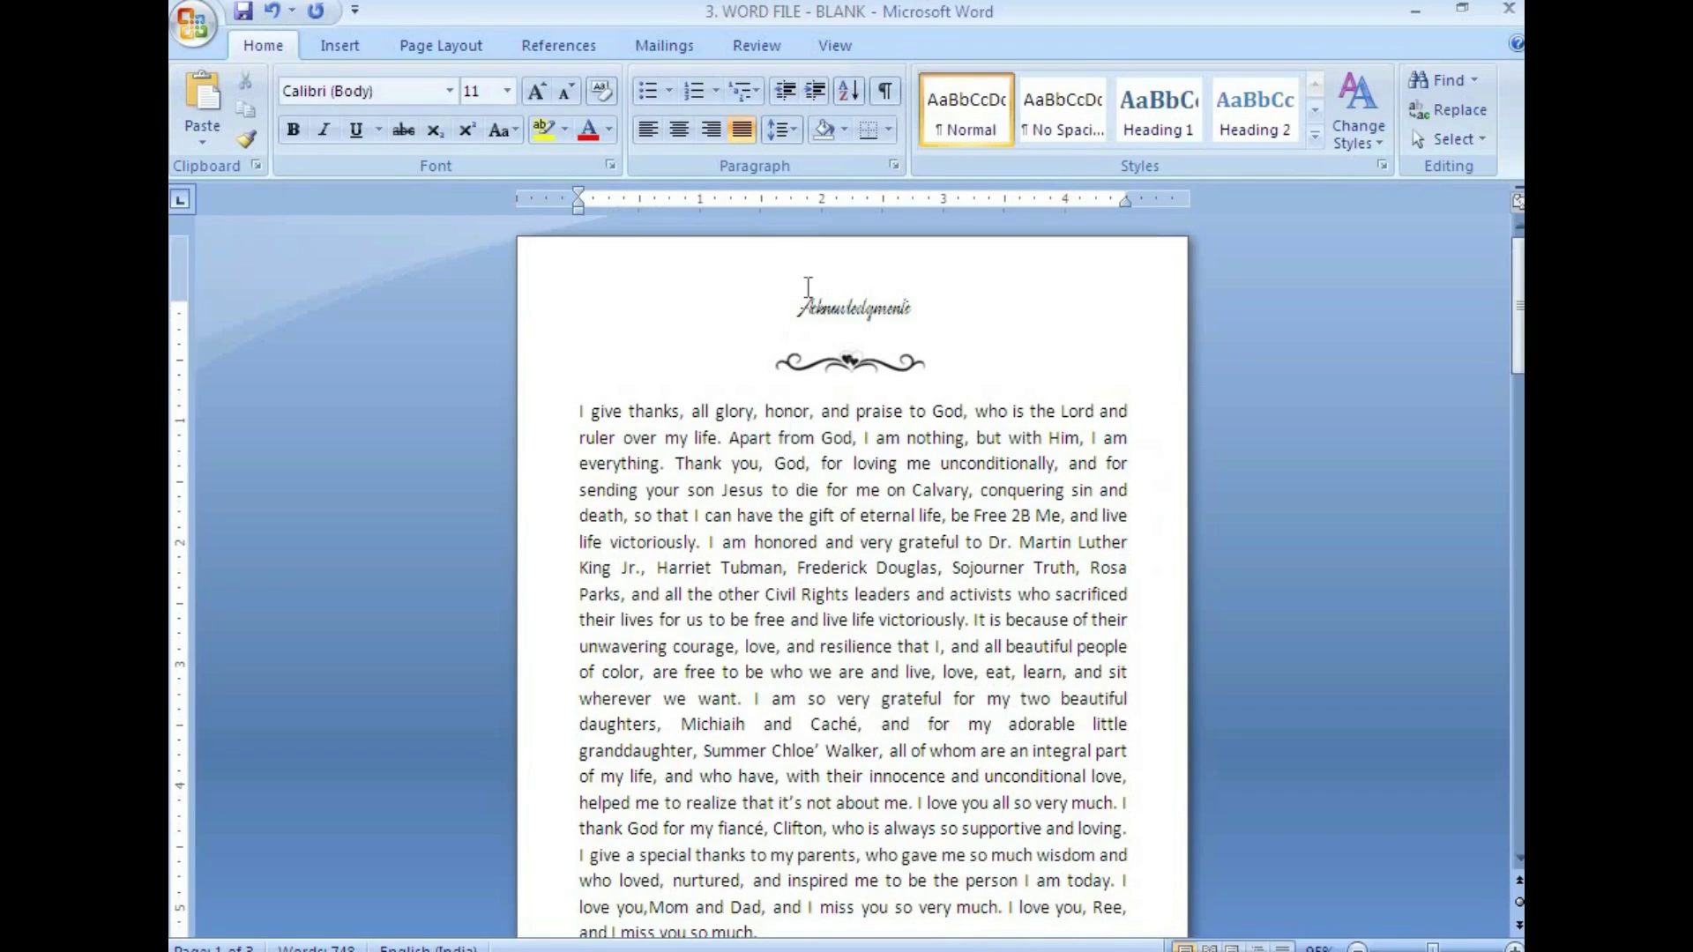
drag(798, 305, 942, 303)
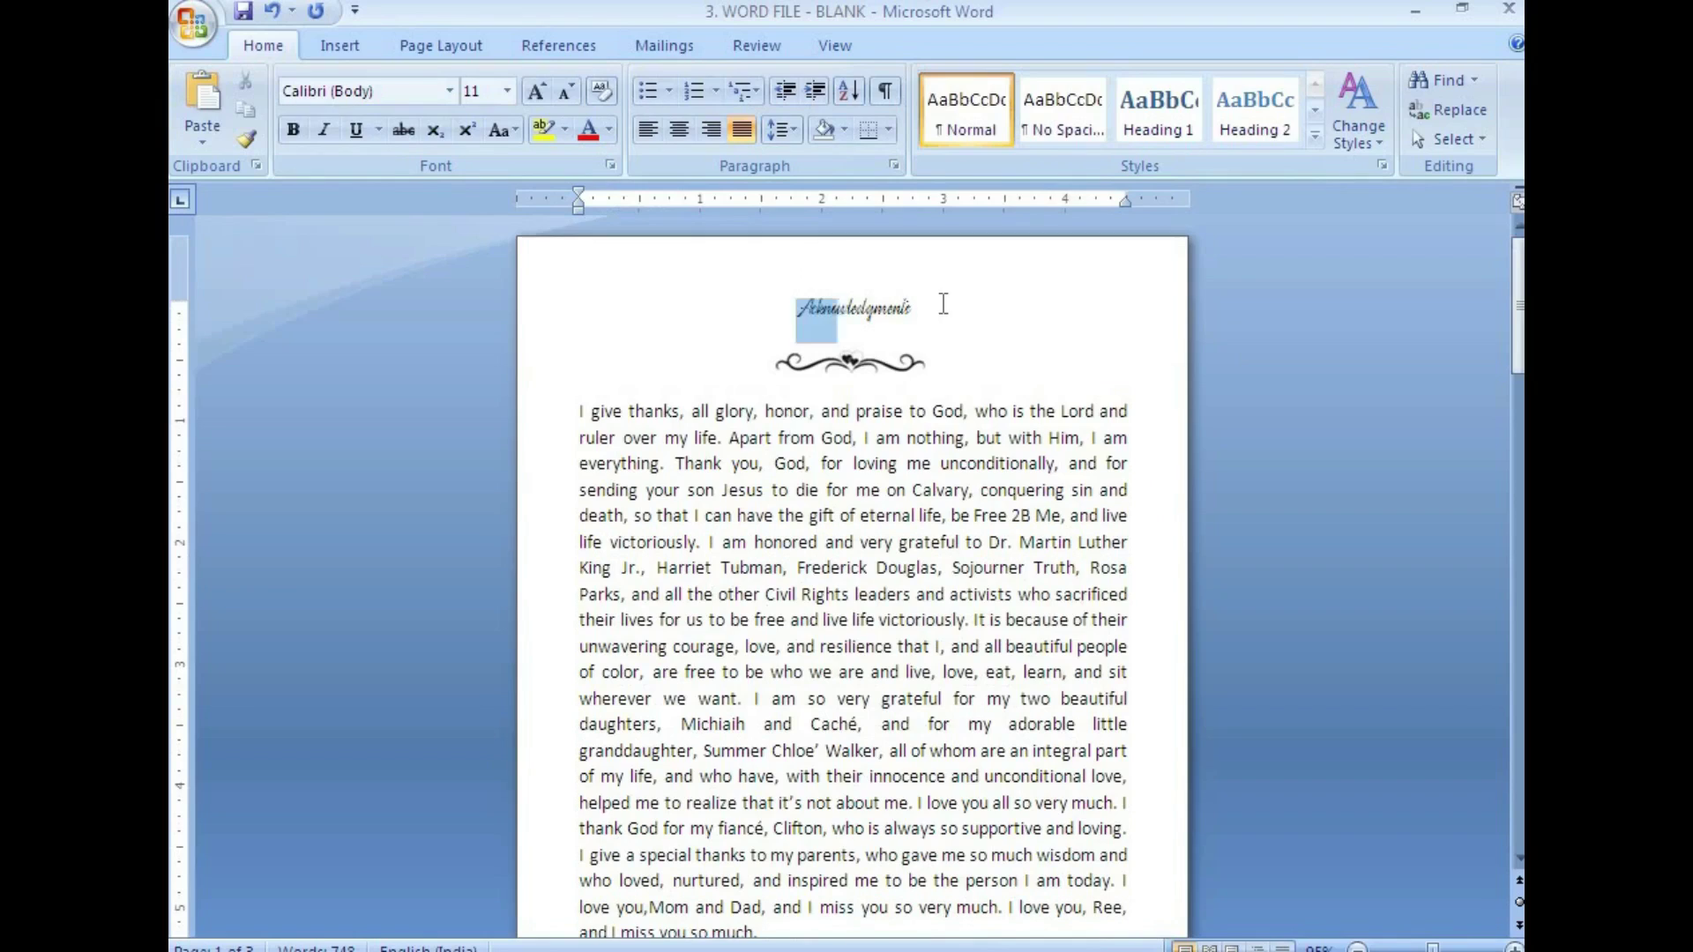
click(293, 126)
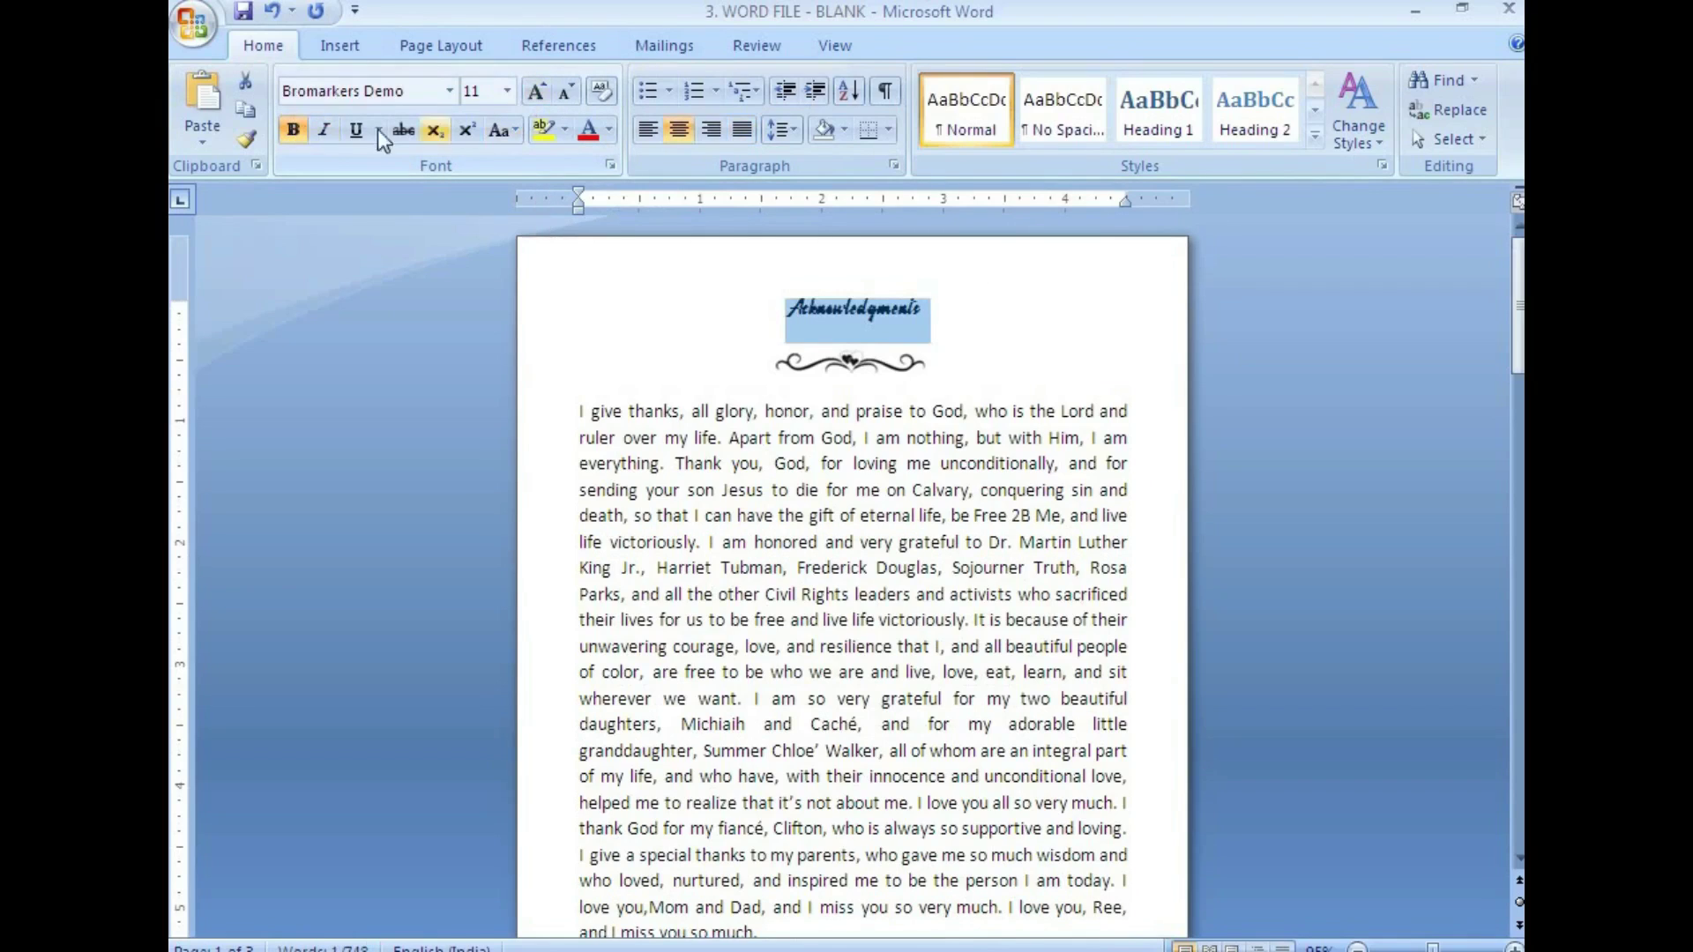
click(294, 130)
click(508, 91)
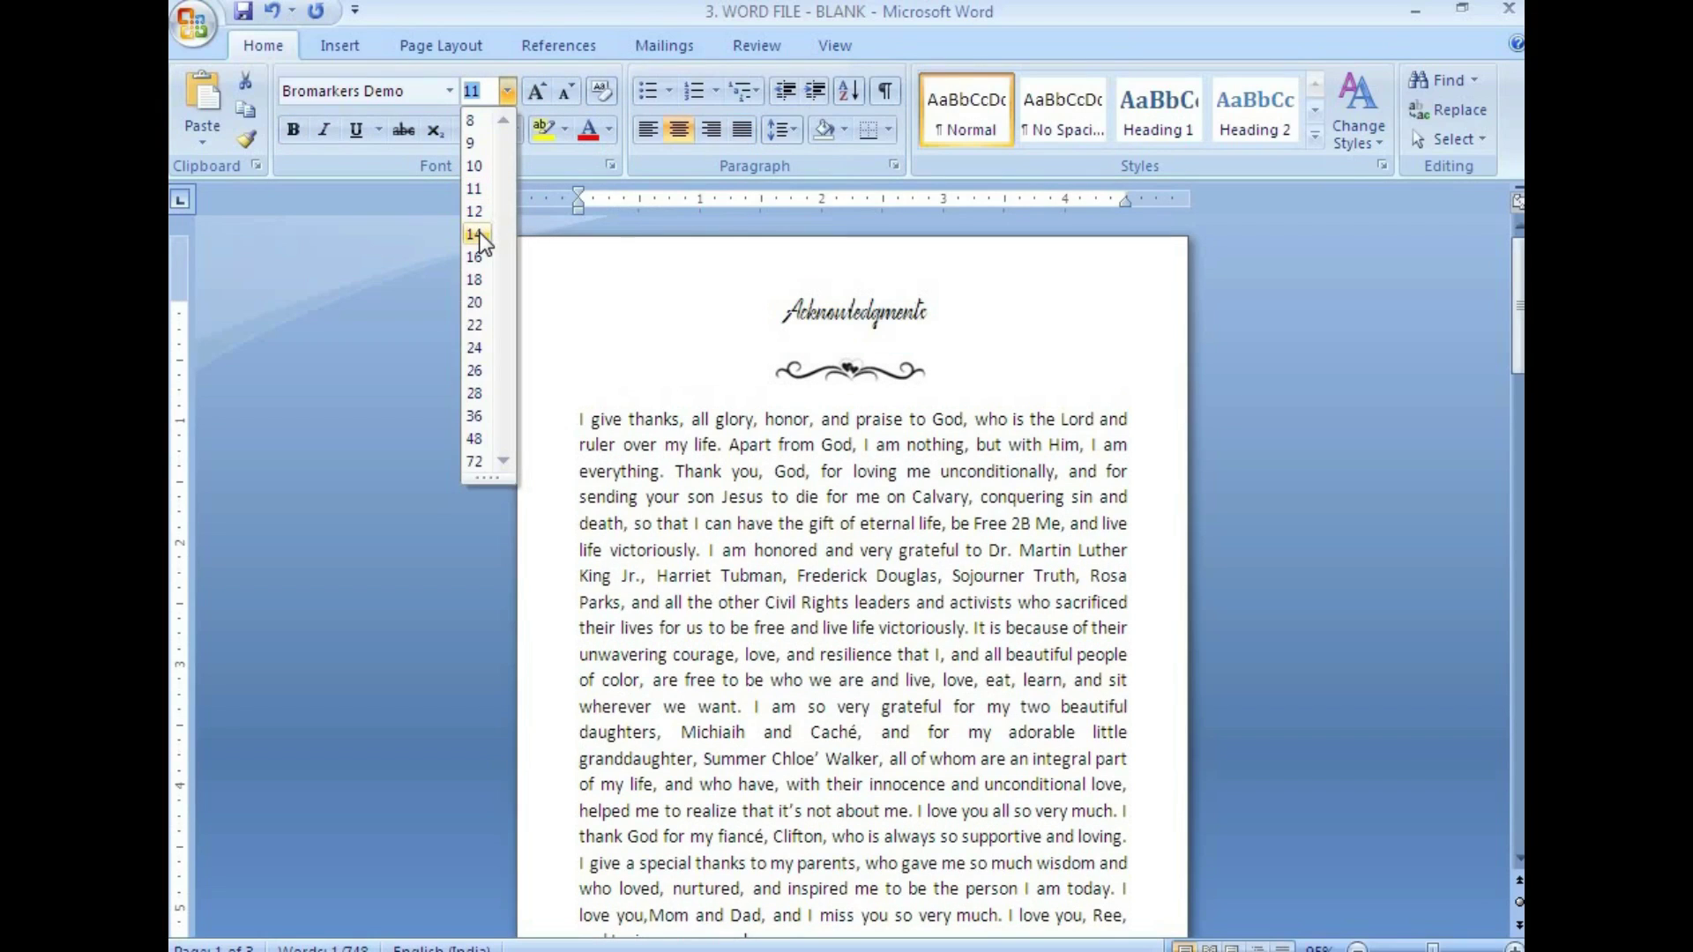
click(480, 242)
click(807, 498)
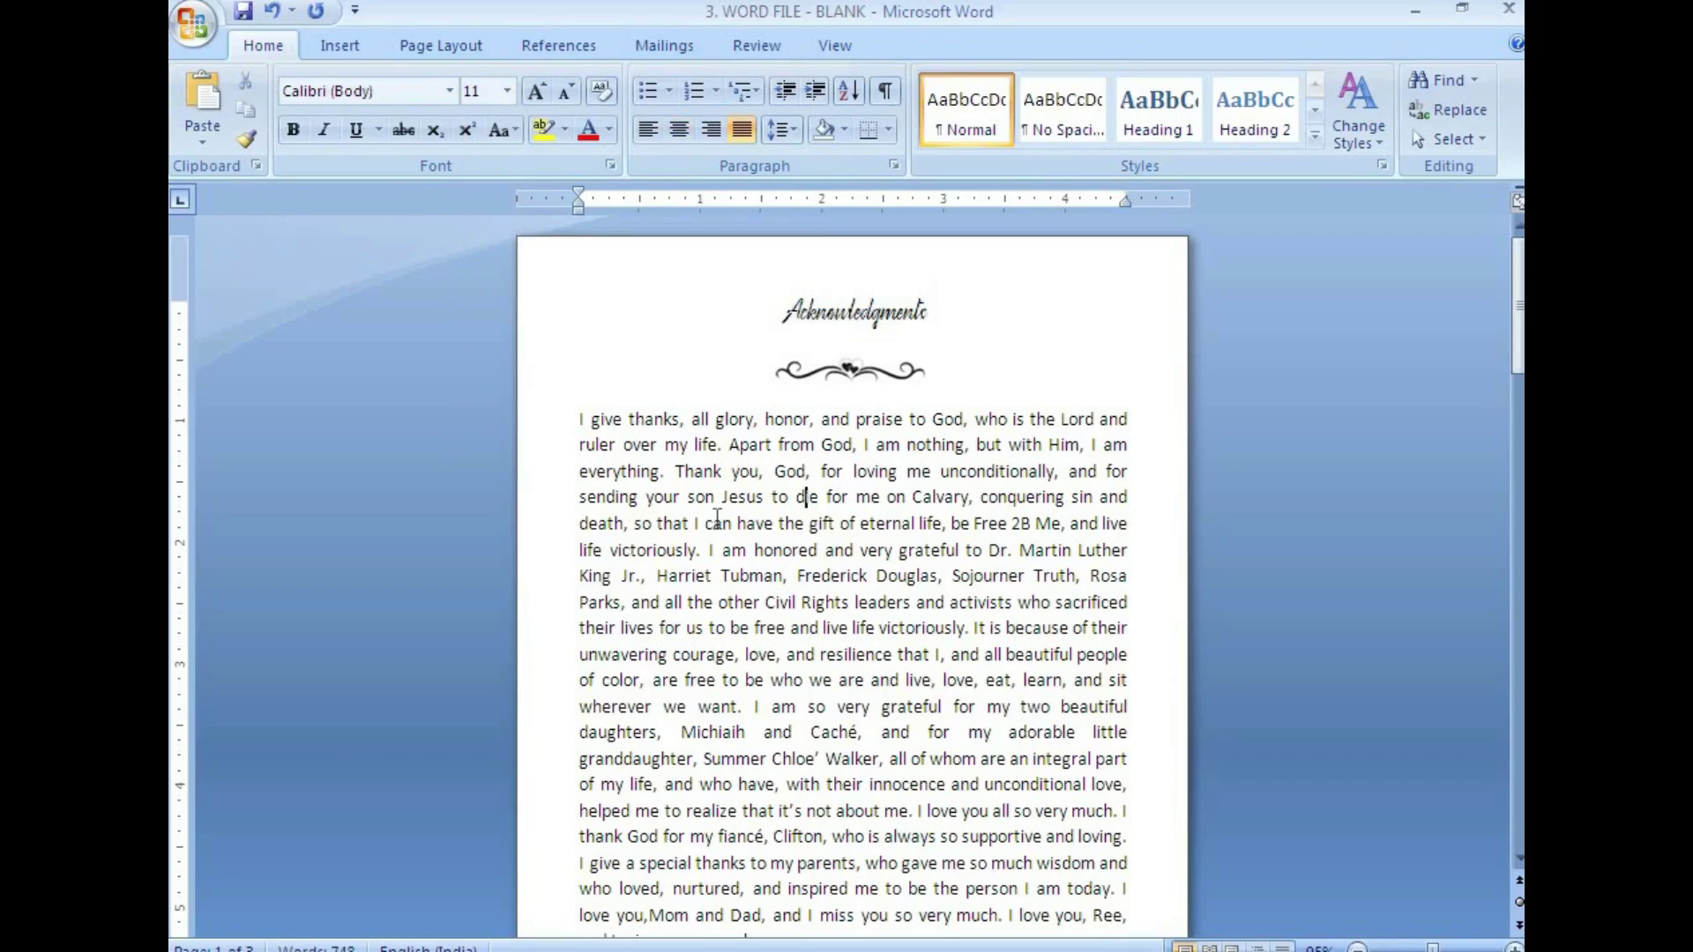
Set the font size of the entire document to 12
key(ctrl+a)
click(509, 92)
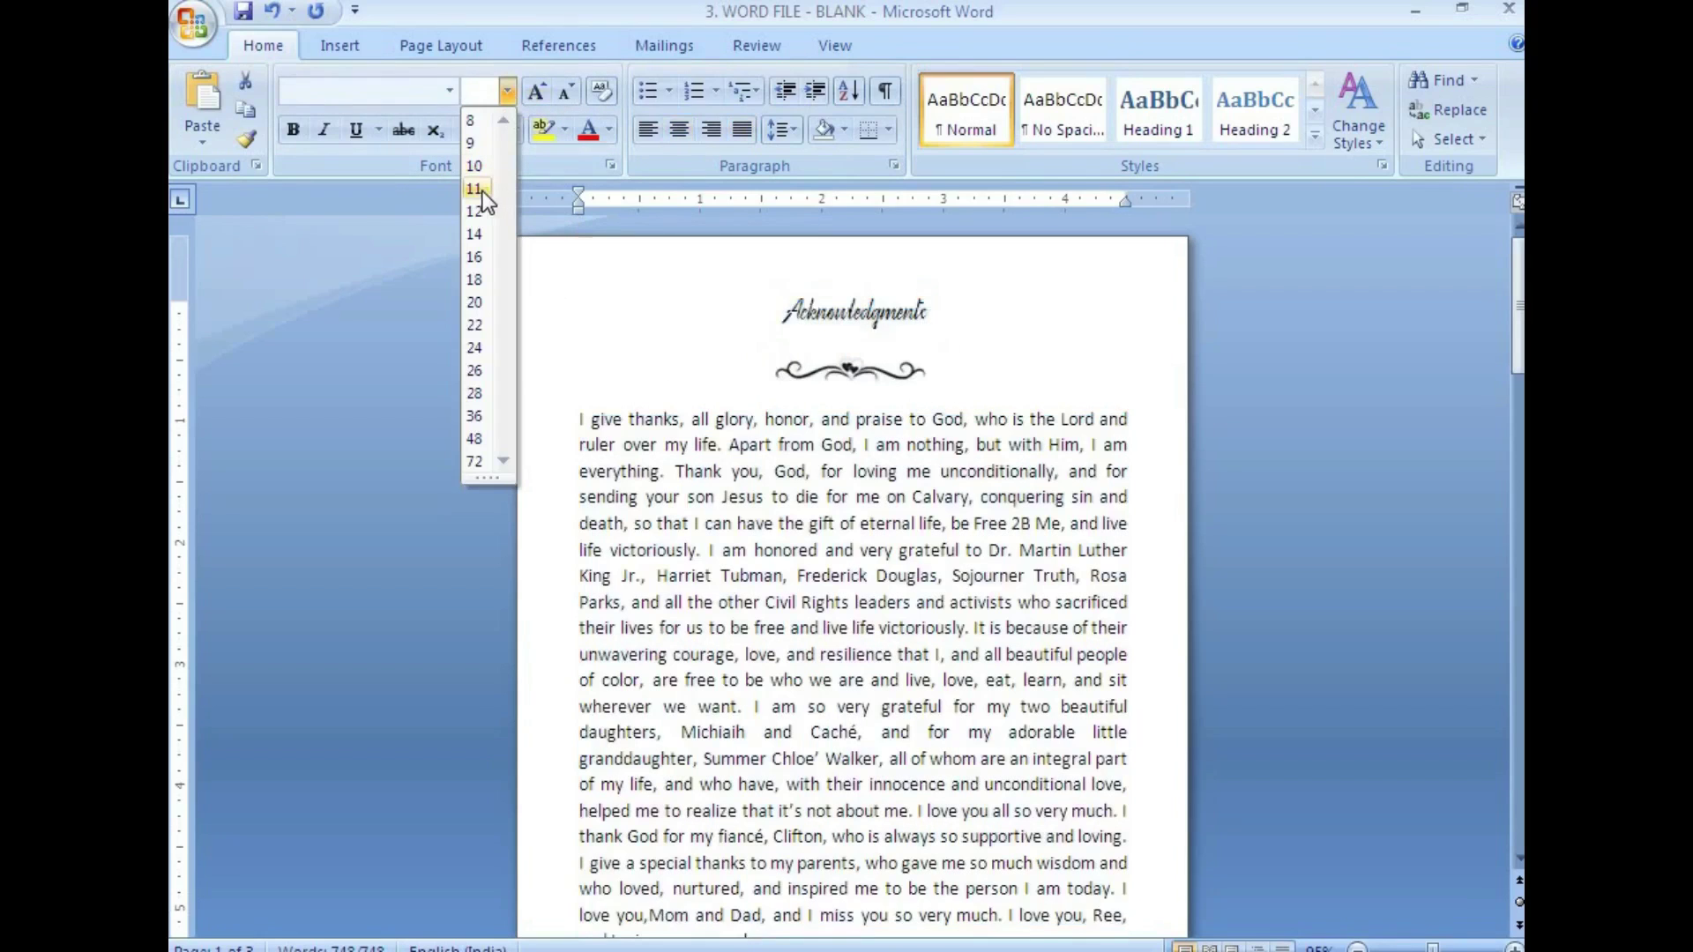
click(480, 210)
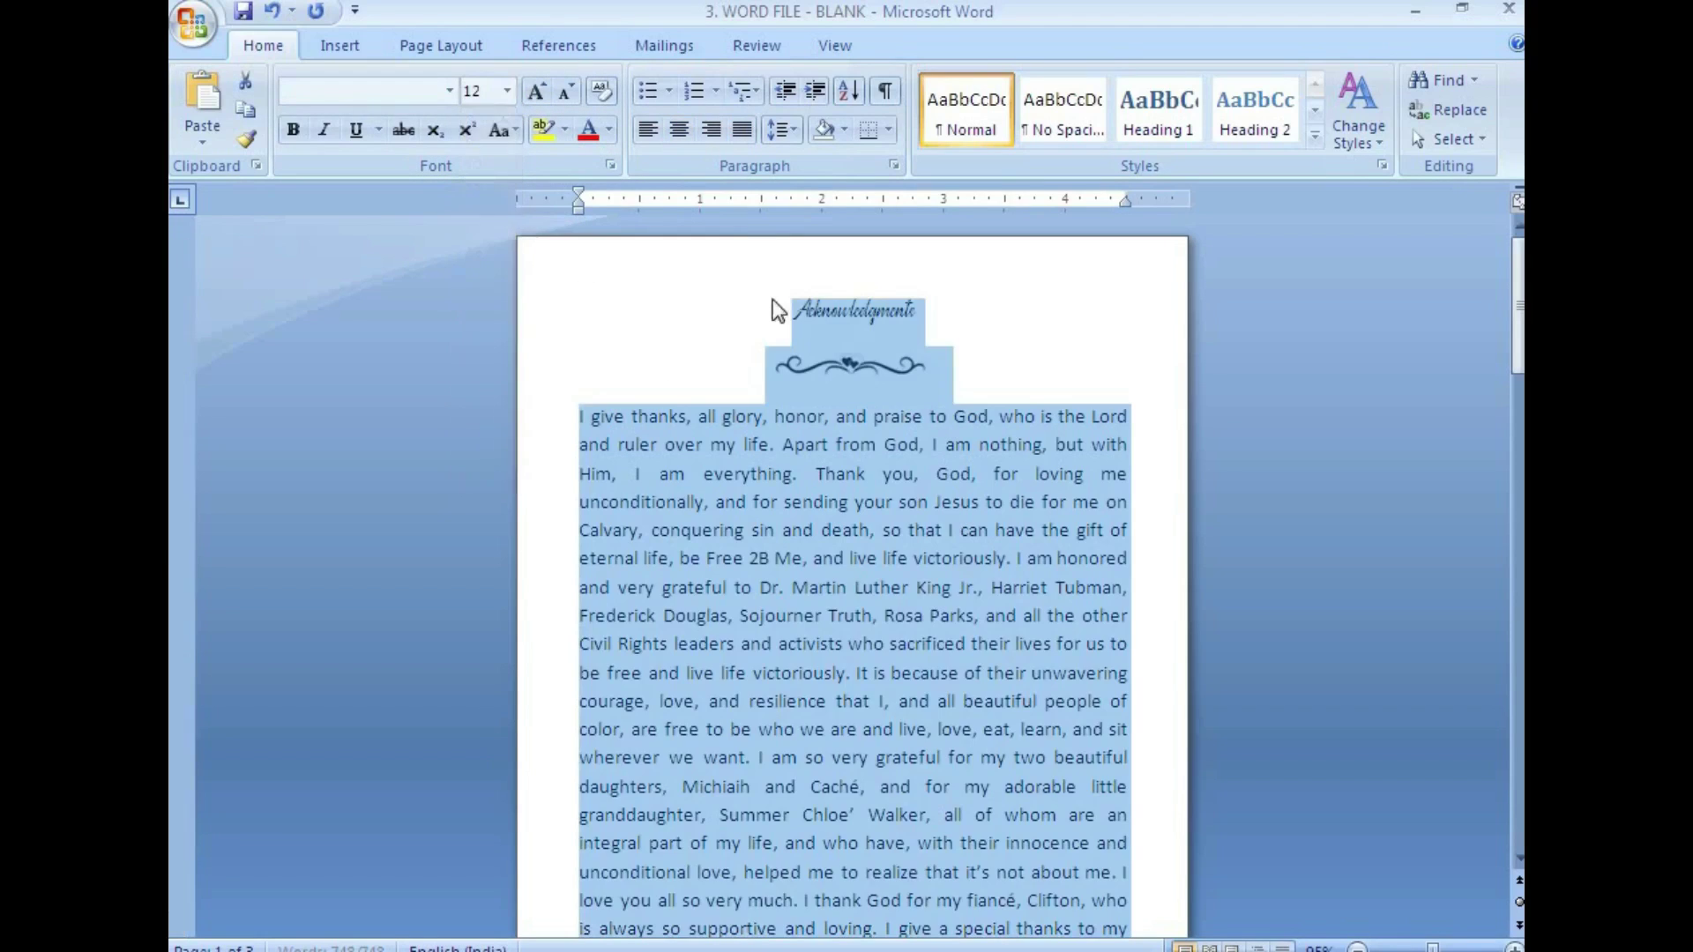
Set only the Acknowledgments heading back to font size 14
drag(793, 310, 924, 312)
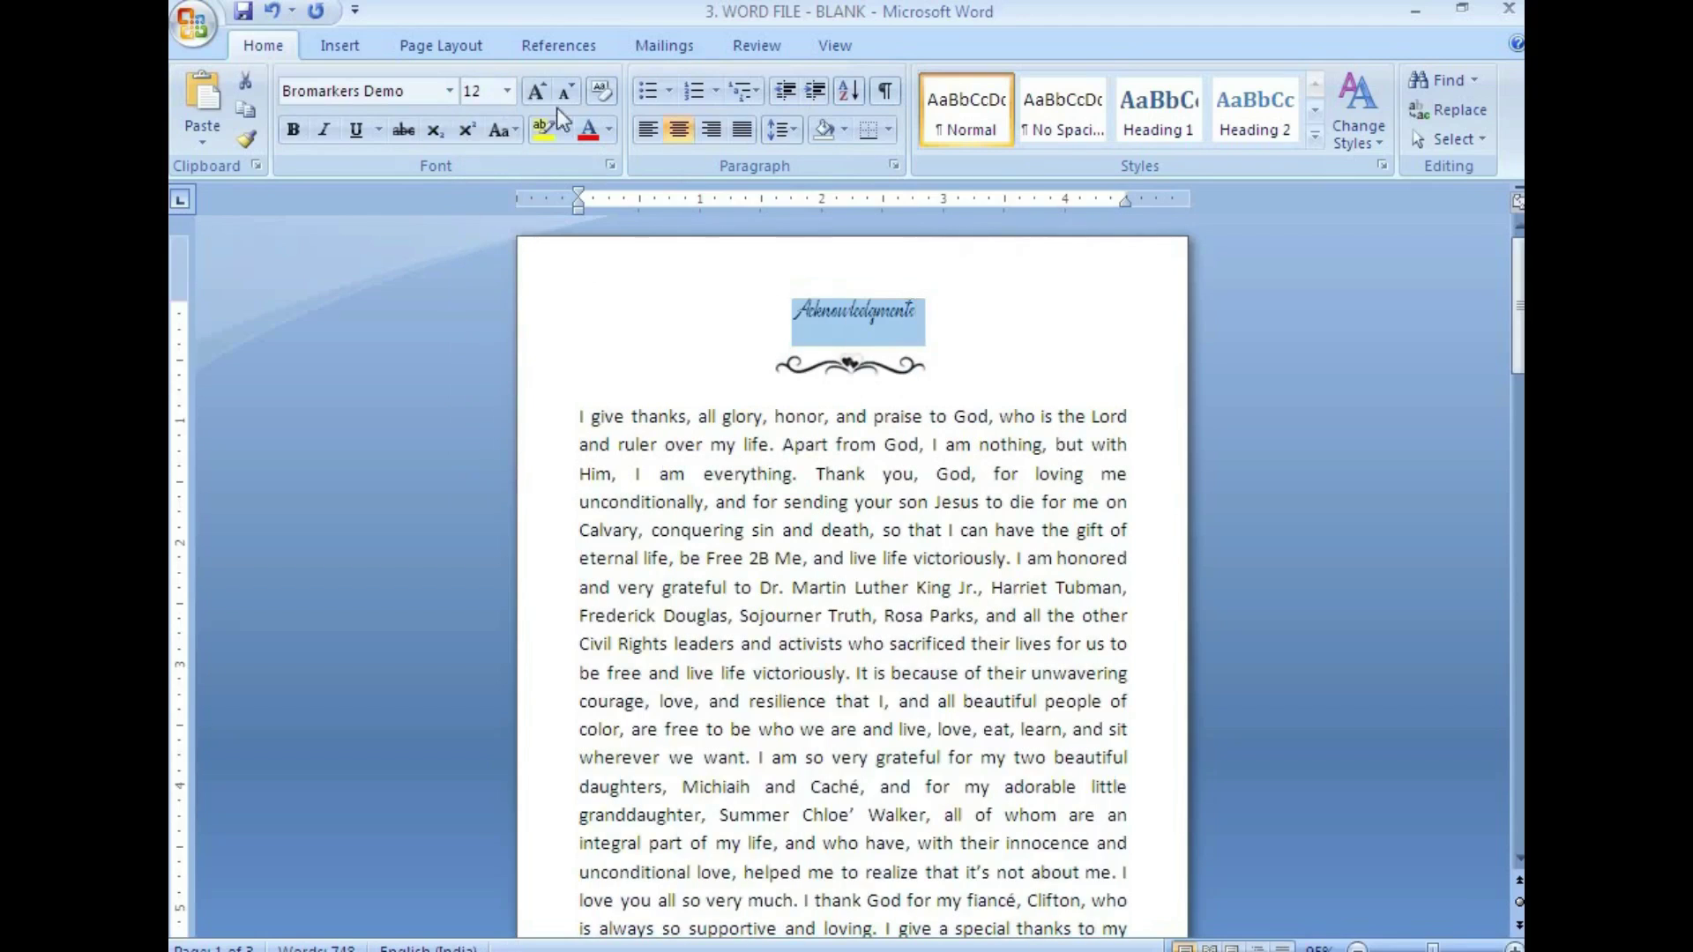
click(507, 91)
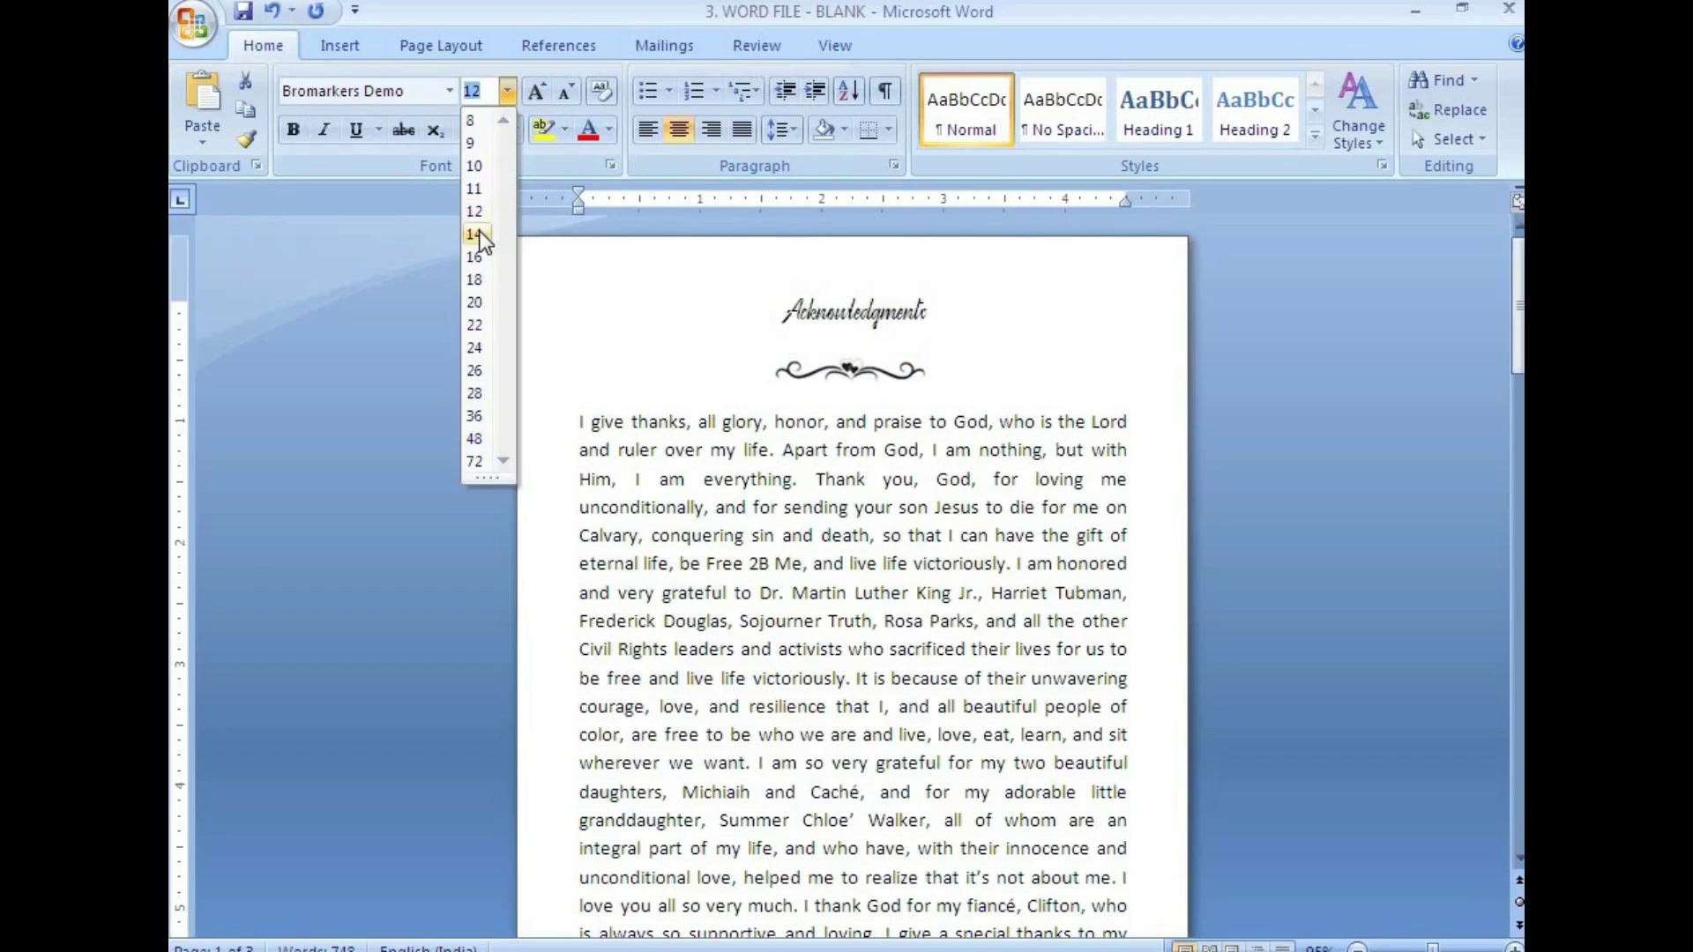
click(480, 234)
click(844, 536)
Compare where the Acknowledgments section ends in the Word document with its ending in the master PDF in Foxit Reader
scroll(849, 565, down, 15)
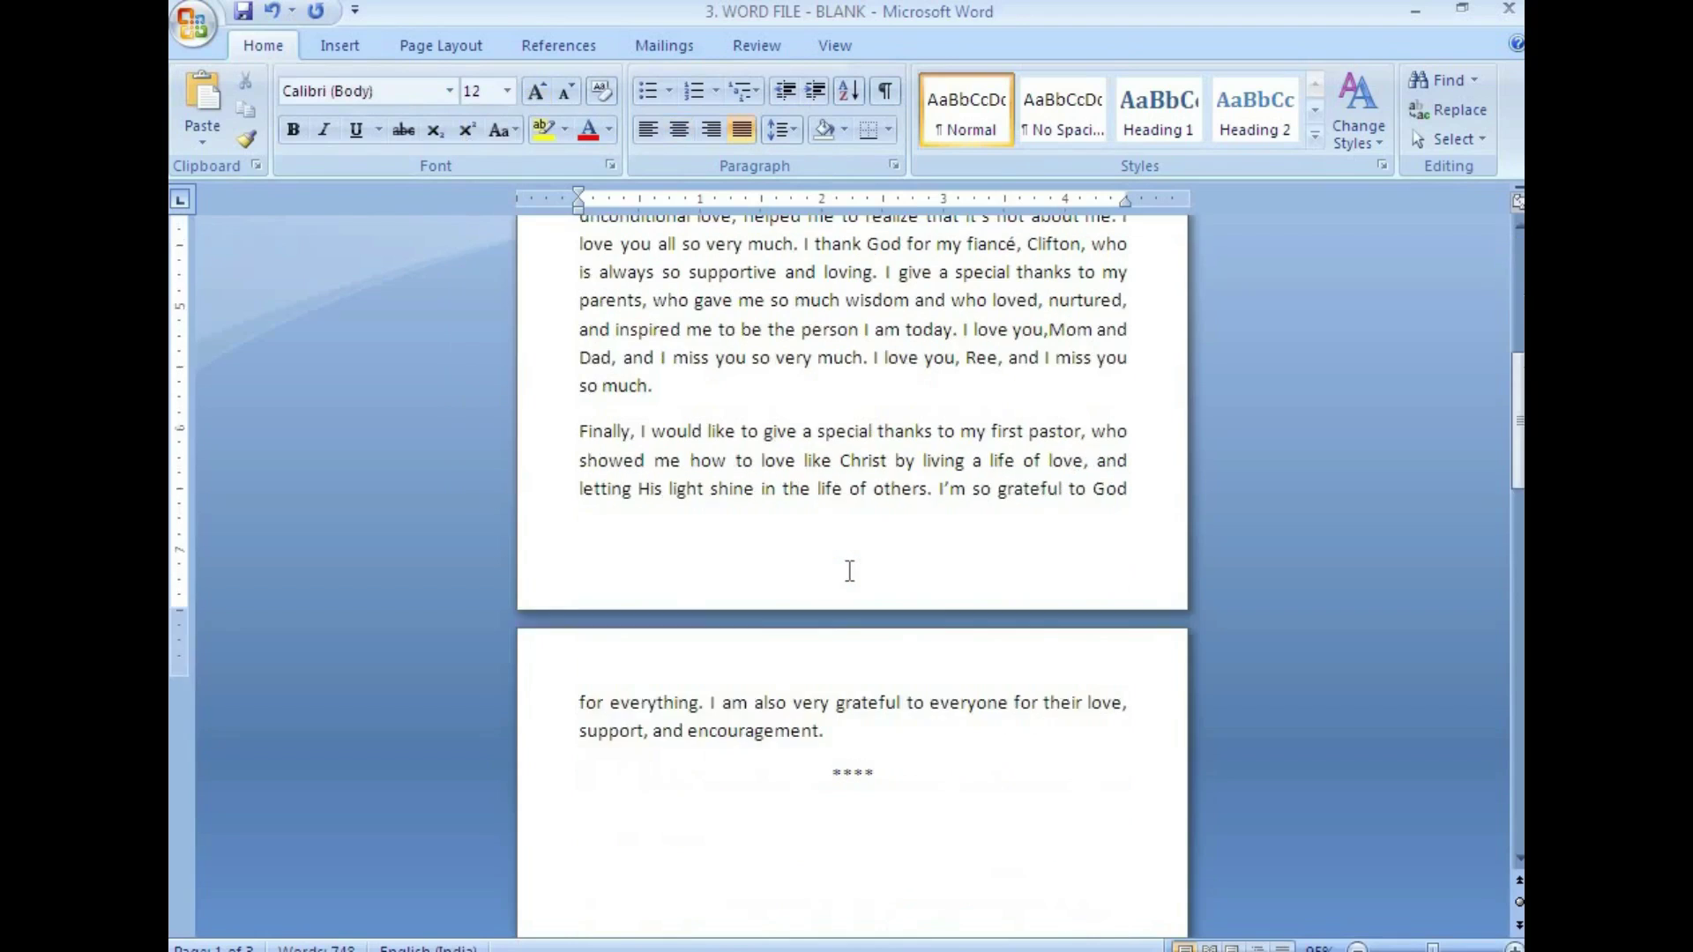
scroll(860, 494, up, 4)
scroll(864, 479, up, 10)
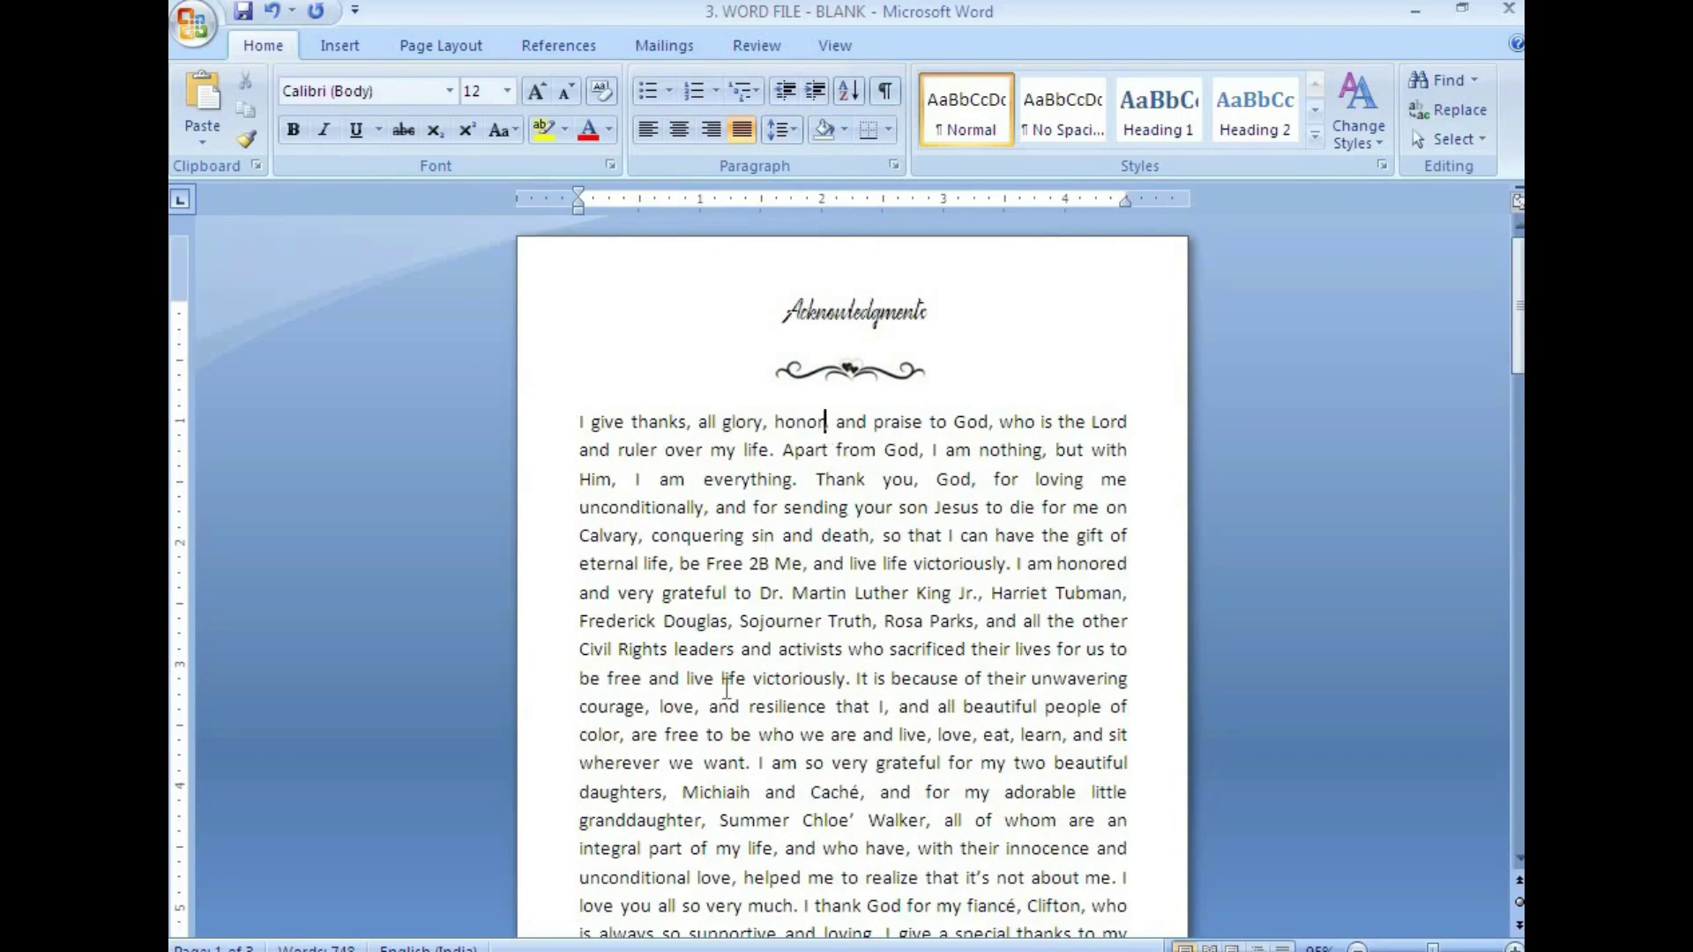
key(alt+Tab)
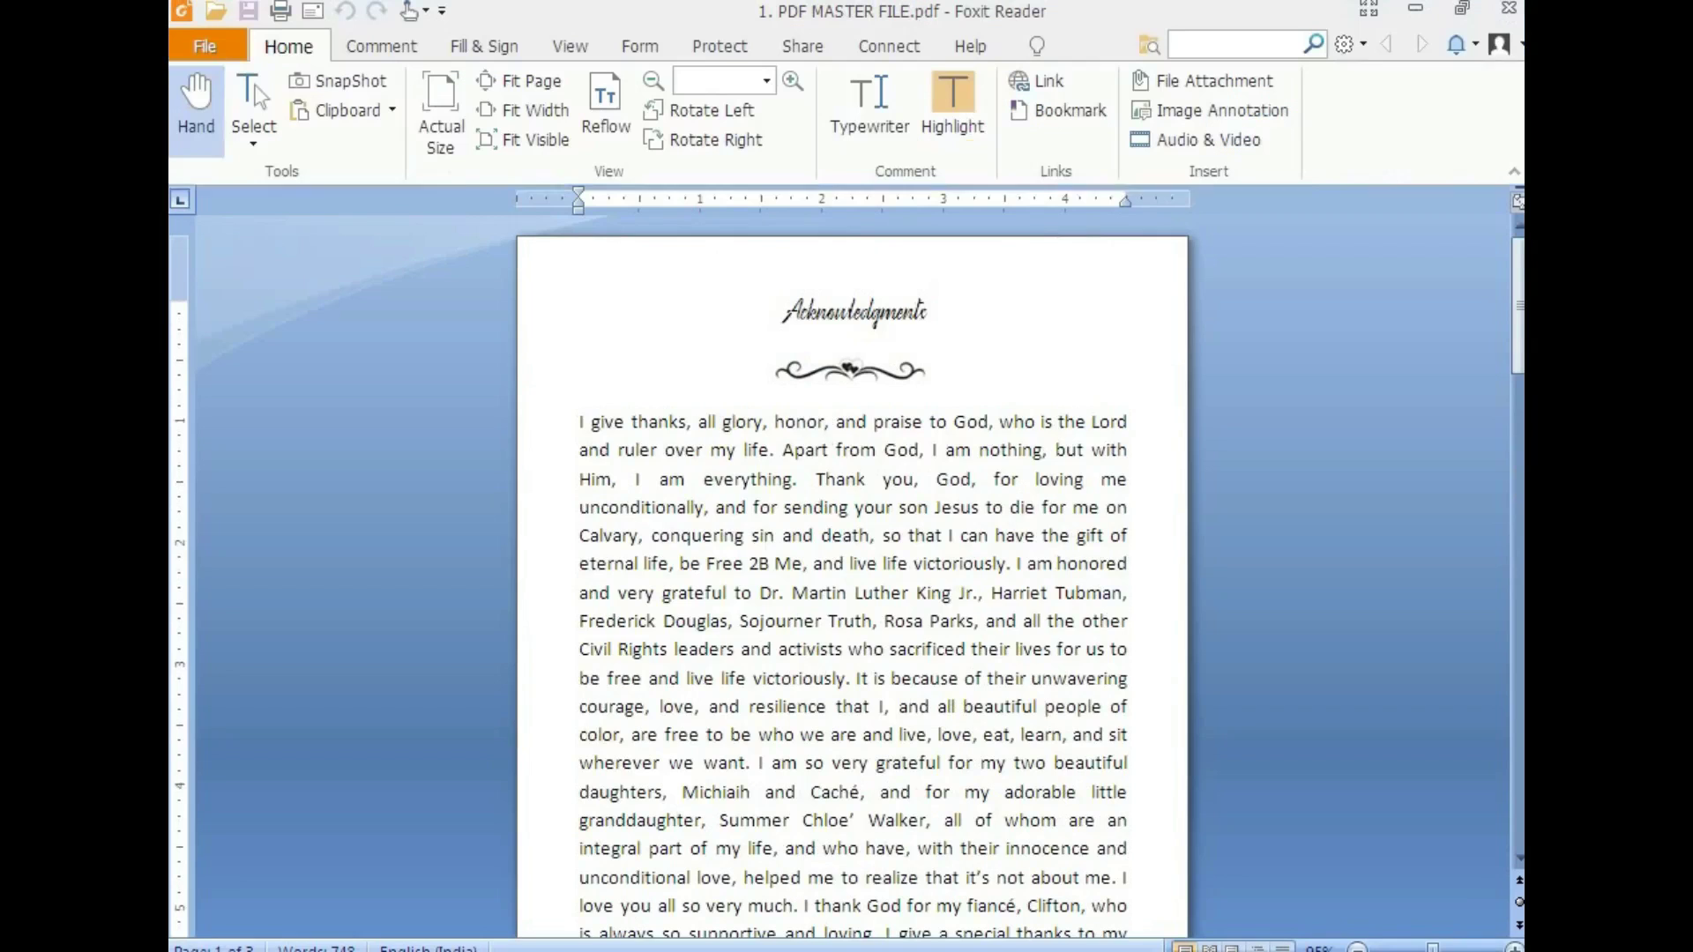
scroll(925, 515, down, 10)
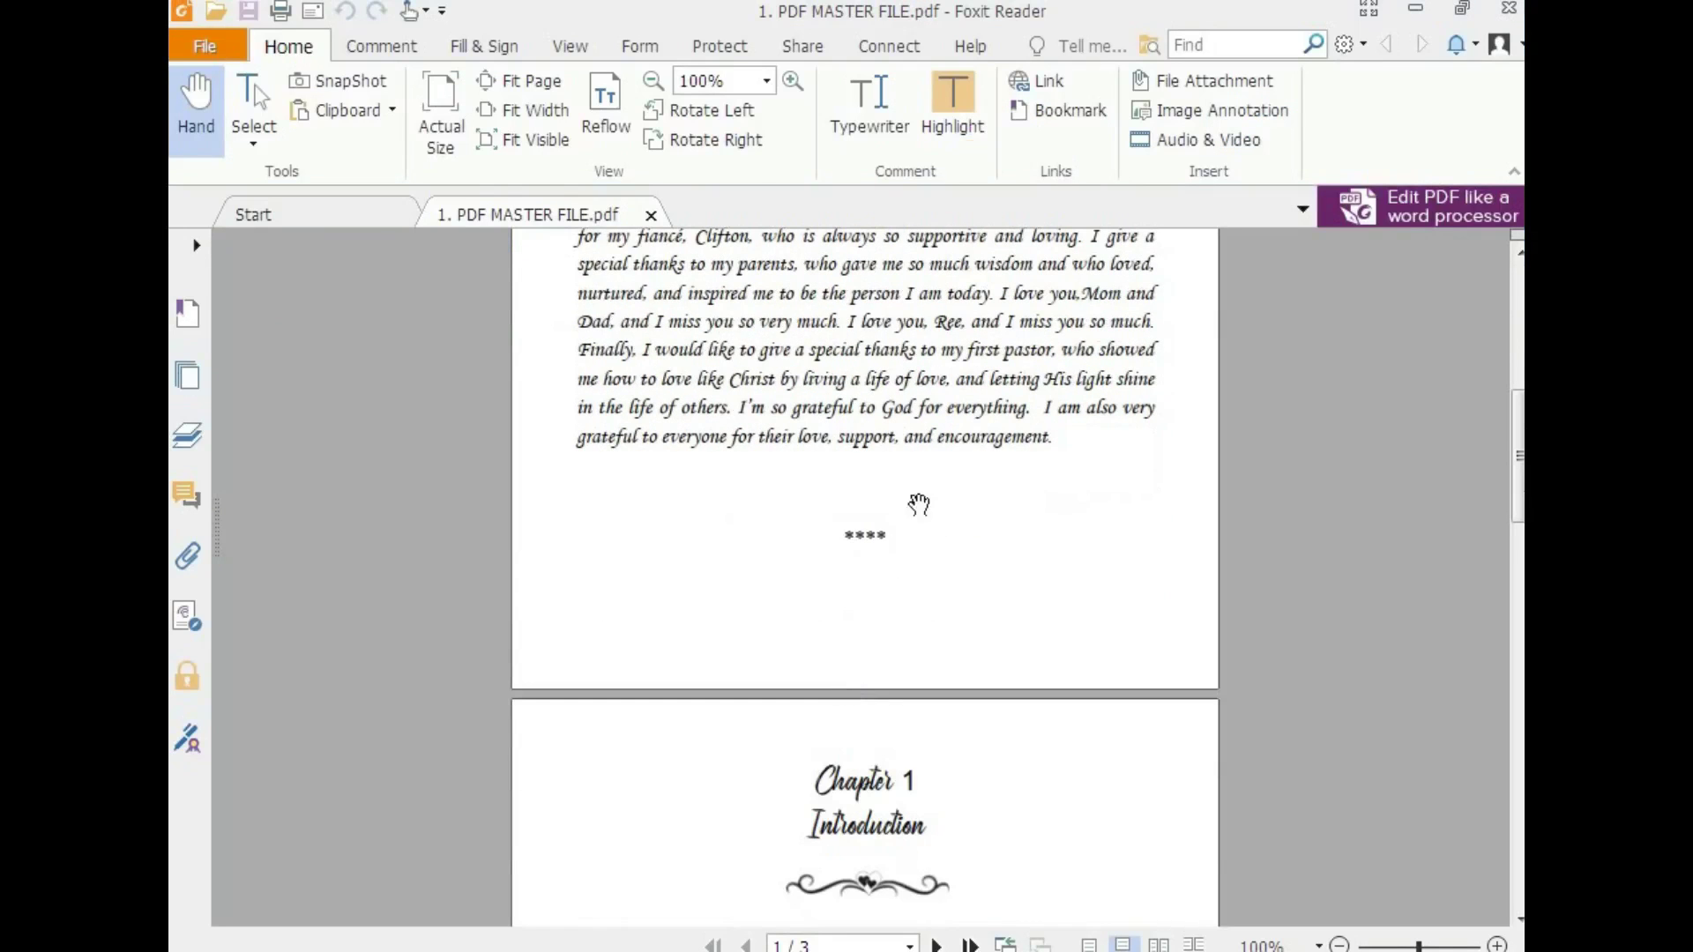
Return to the Word document and set the font size of all its text to 11
key(alt+Tab)
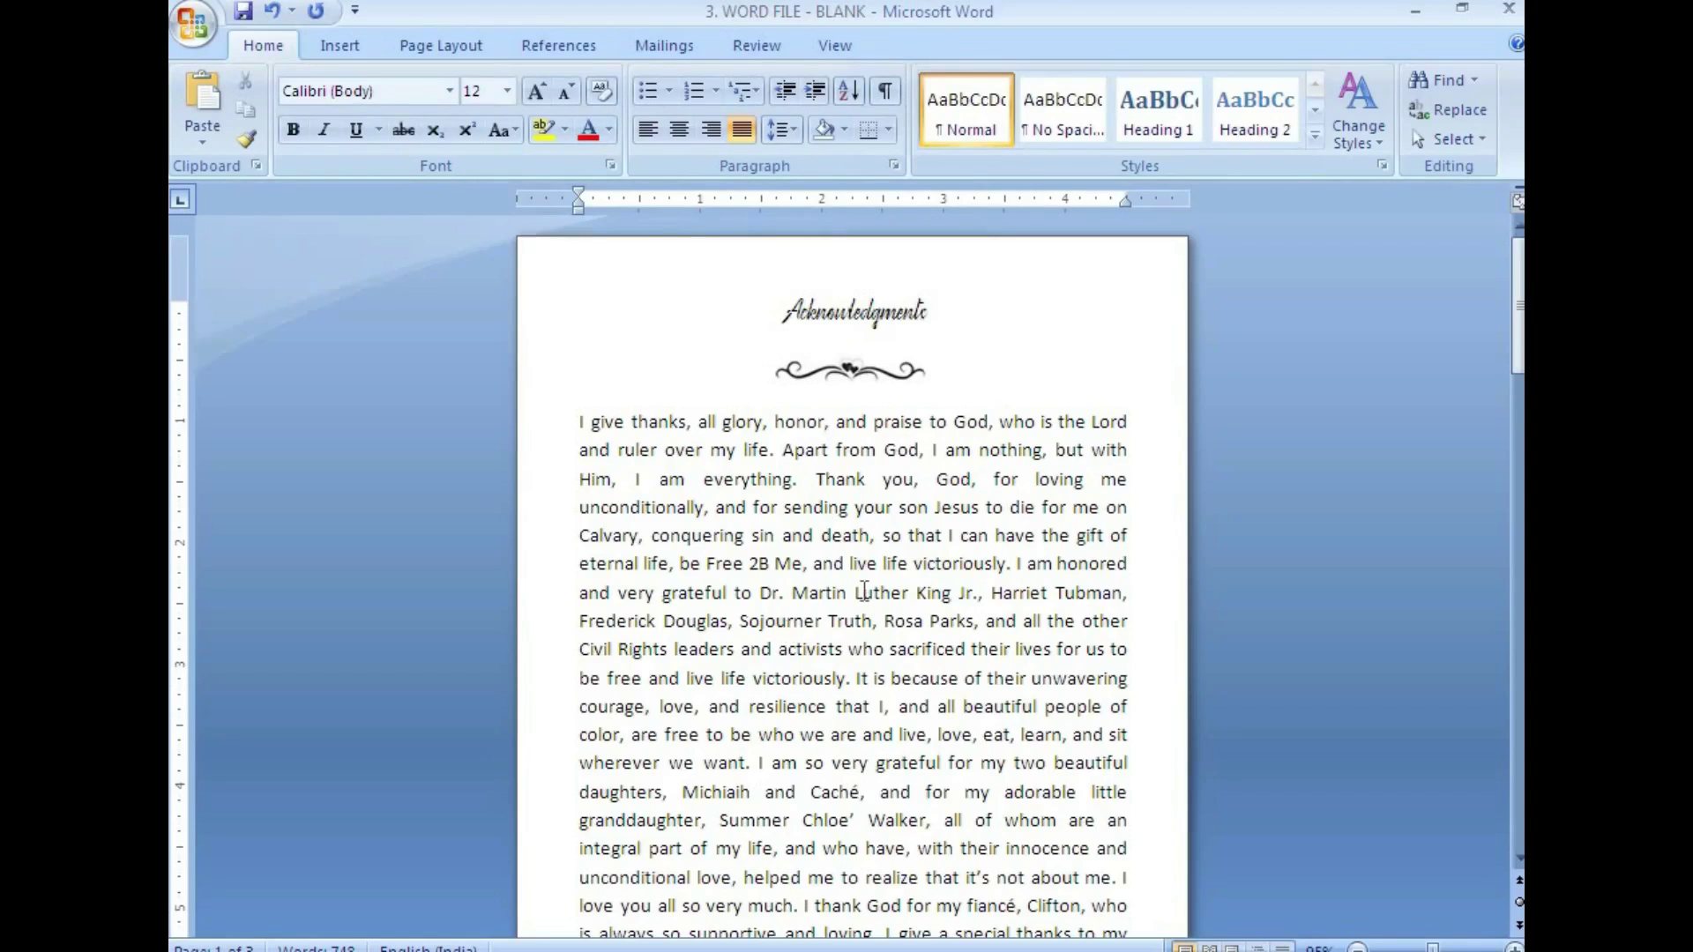
key(ctrl+a)
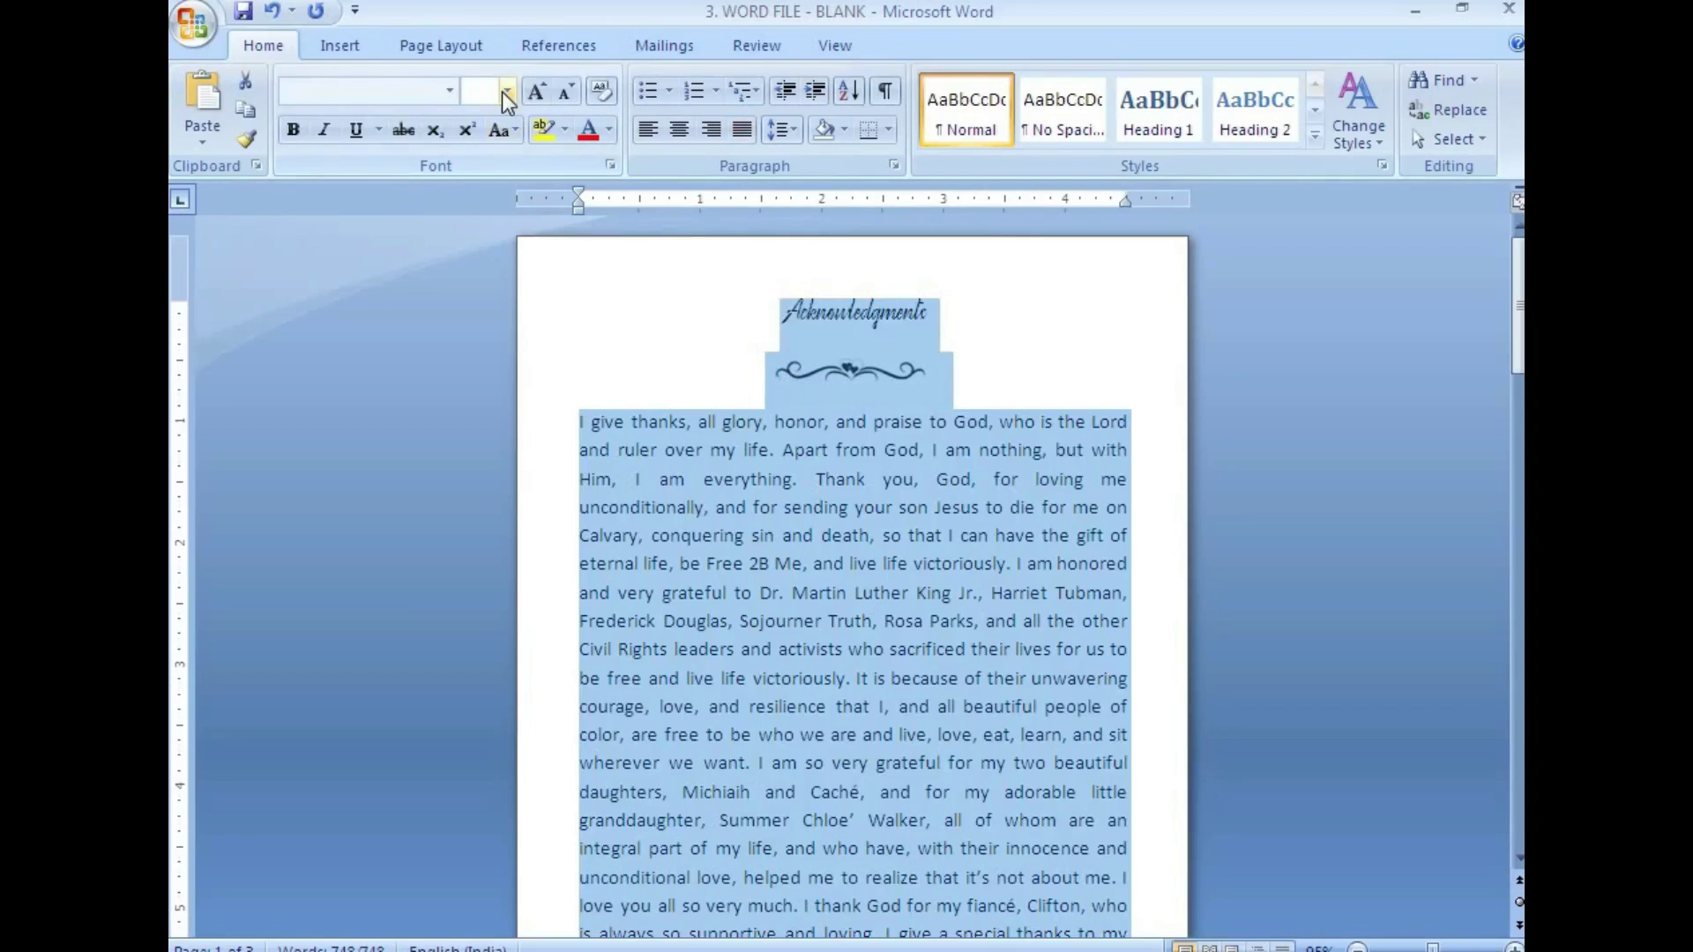
click(509, 92)
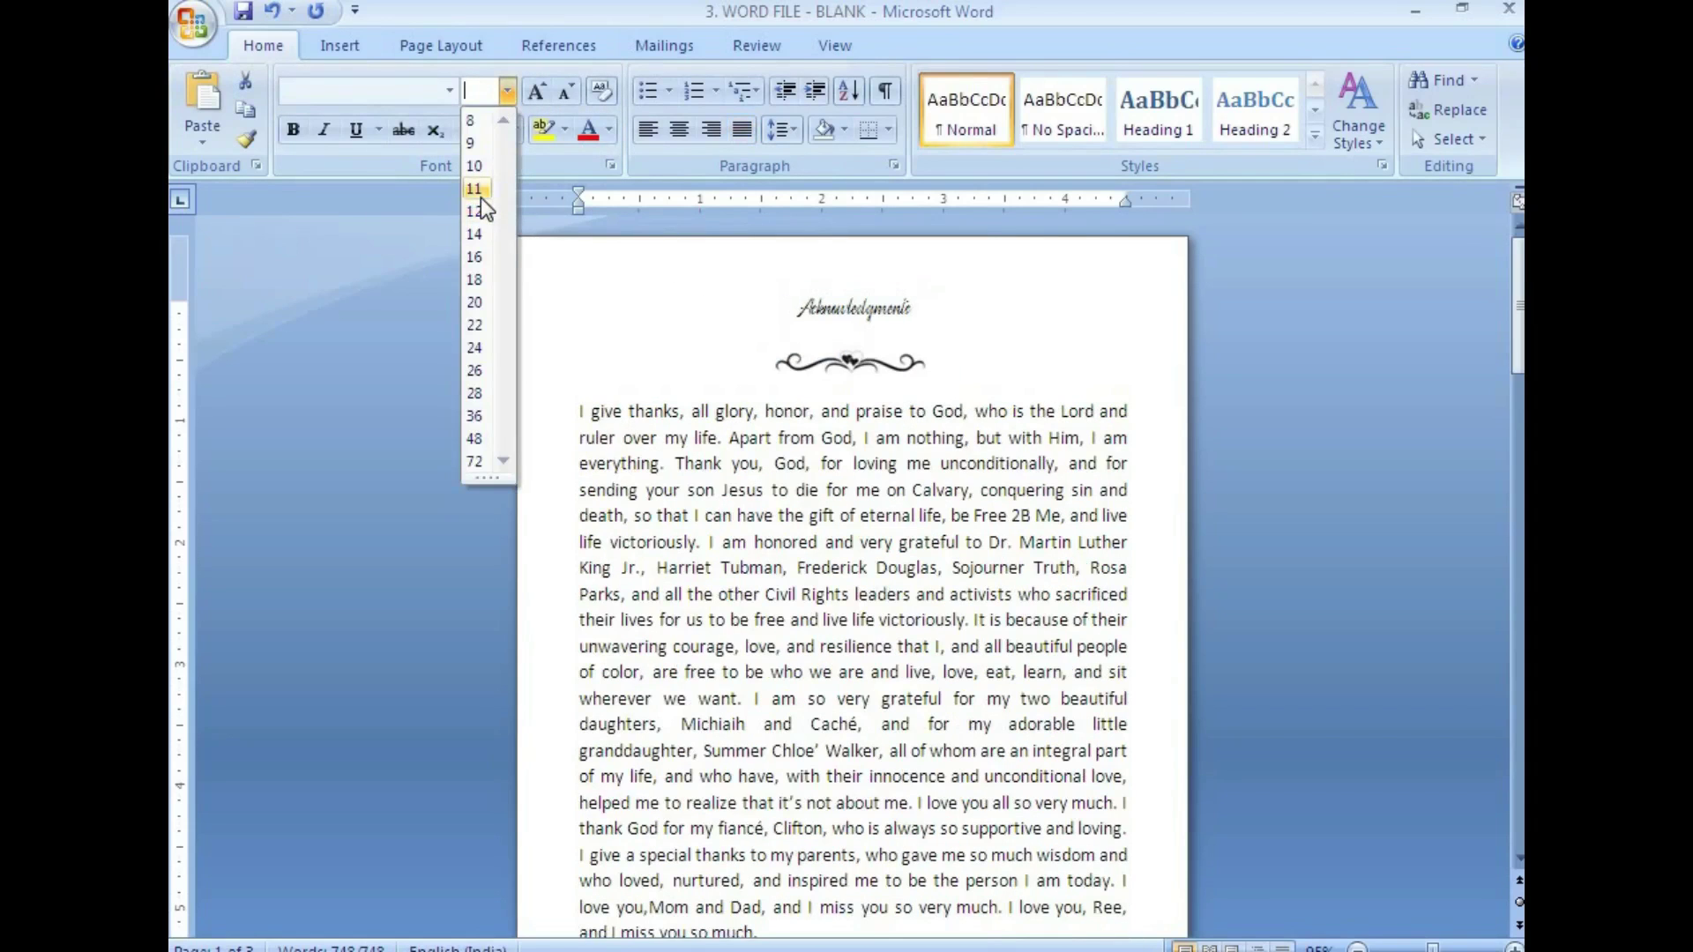
click(480, 197)
scroll(765, 381, down, 5)
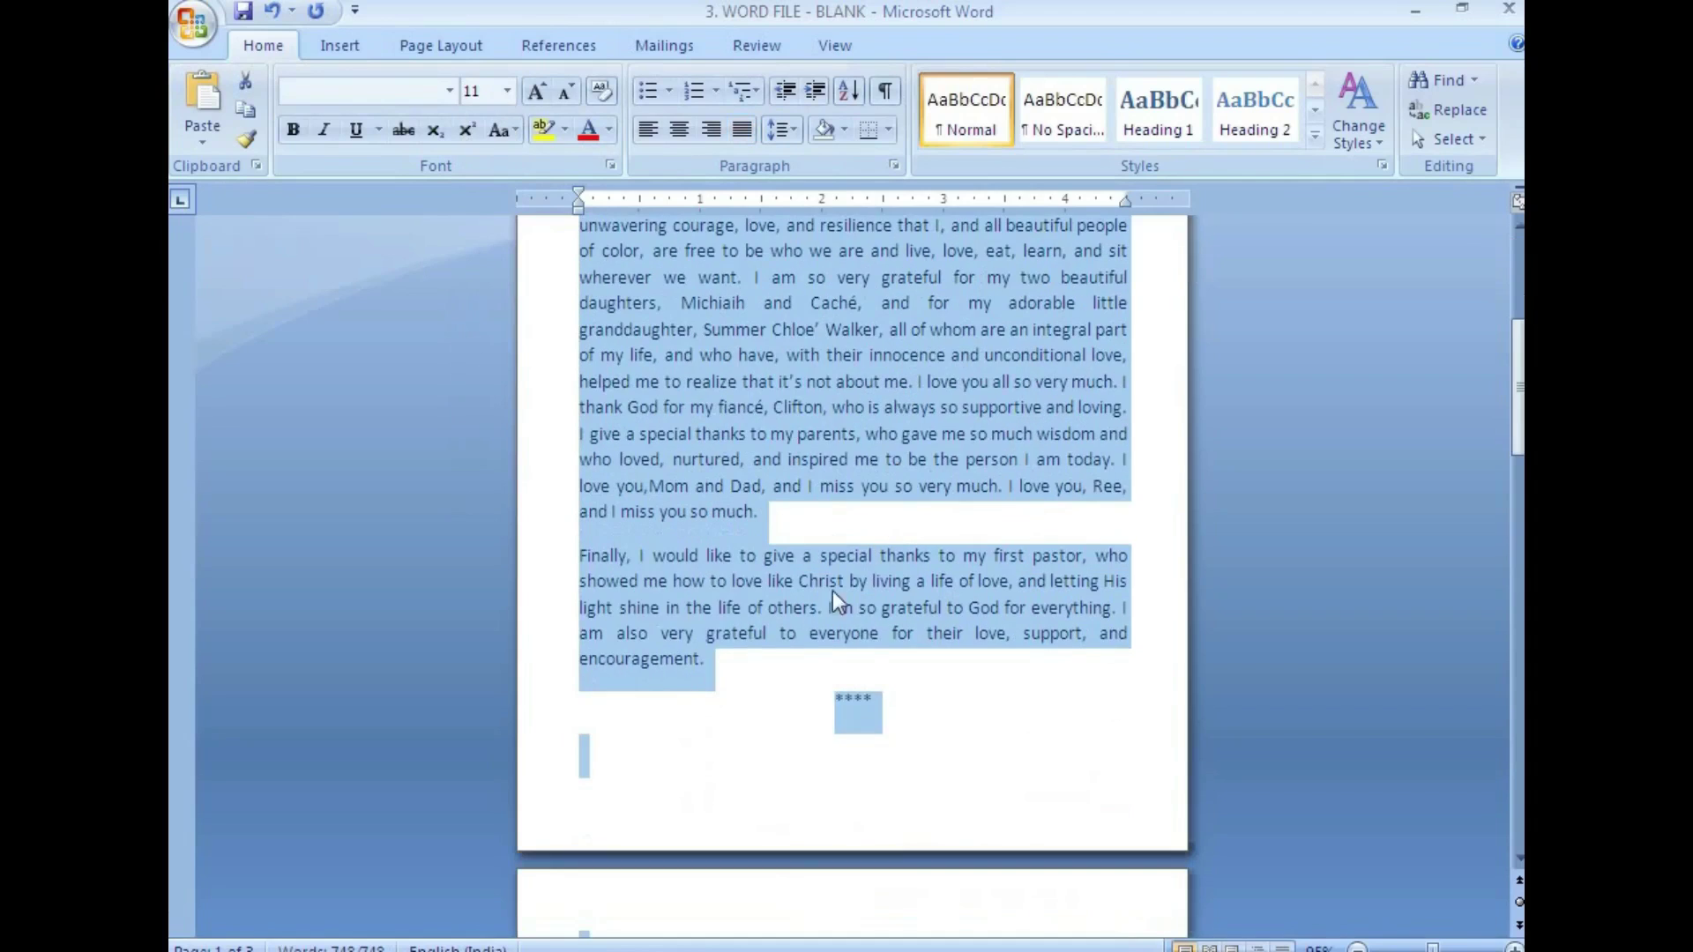
click(788, 669)
Delete the two empty lines above the Chapter 1 heading
scroll(892, 627, down, 7)
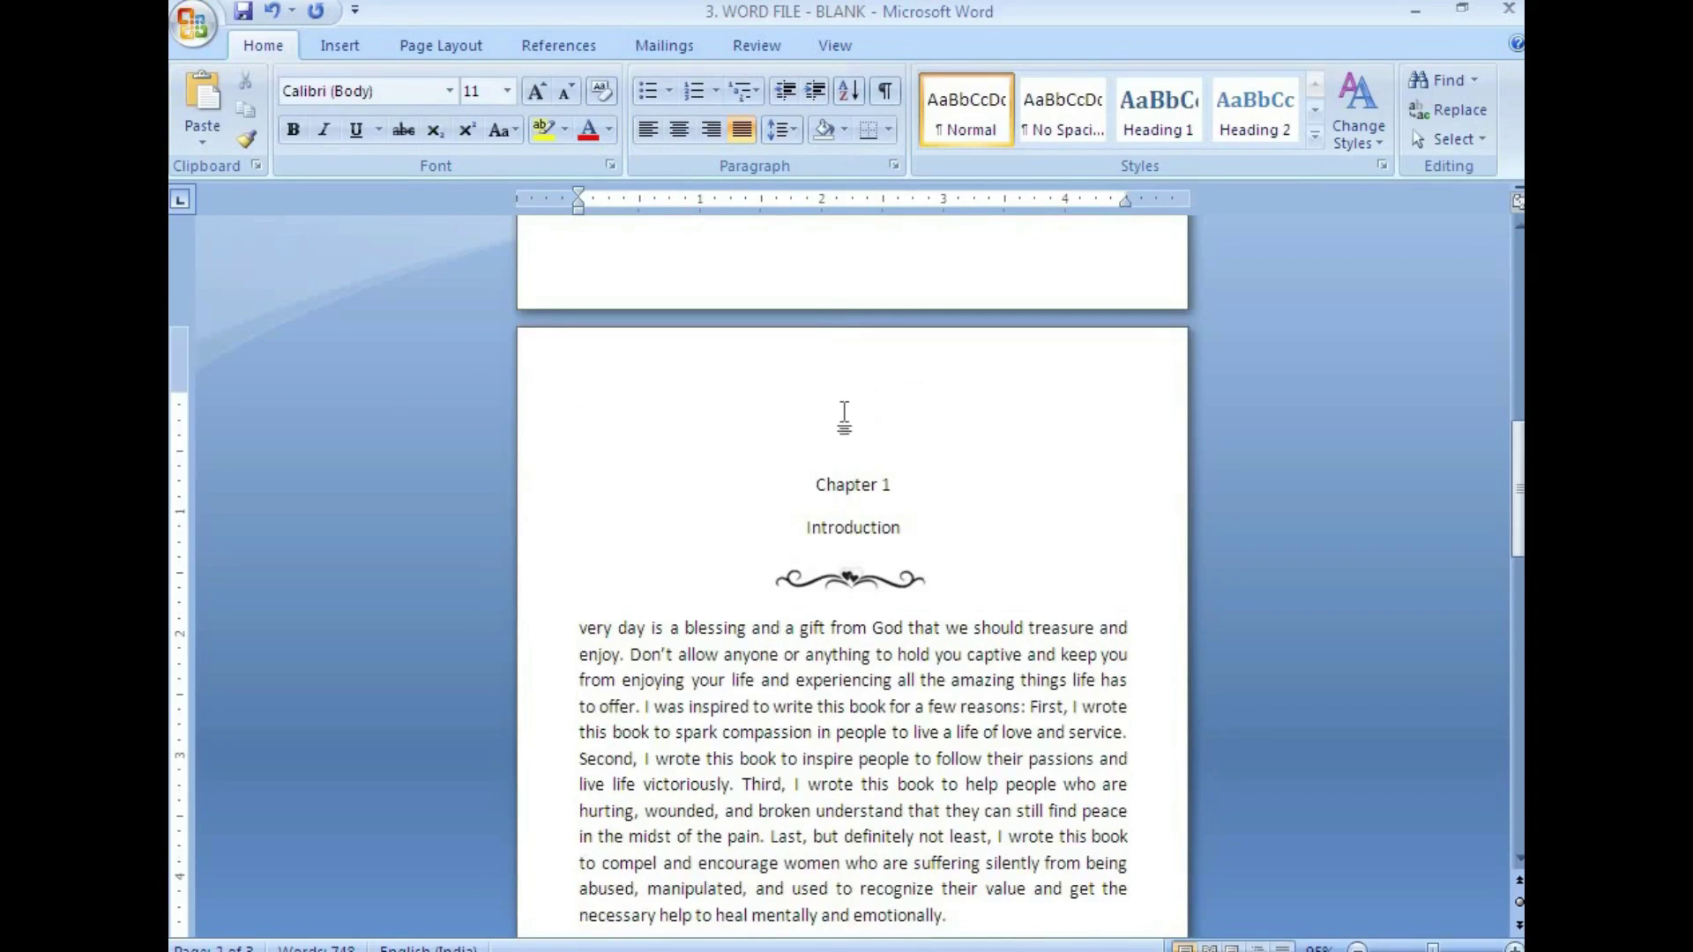
key(Delete)
key(Delete)
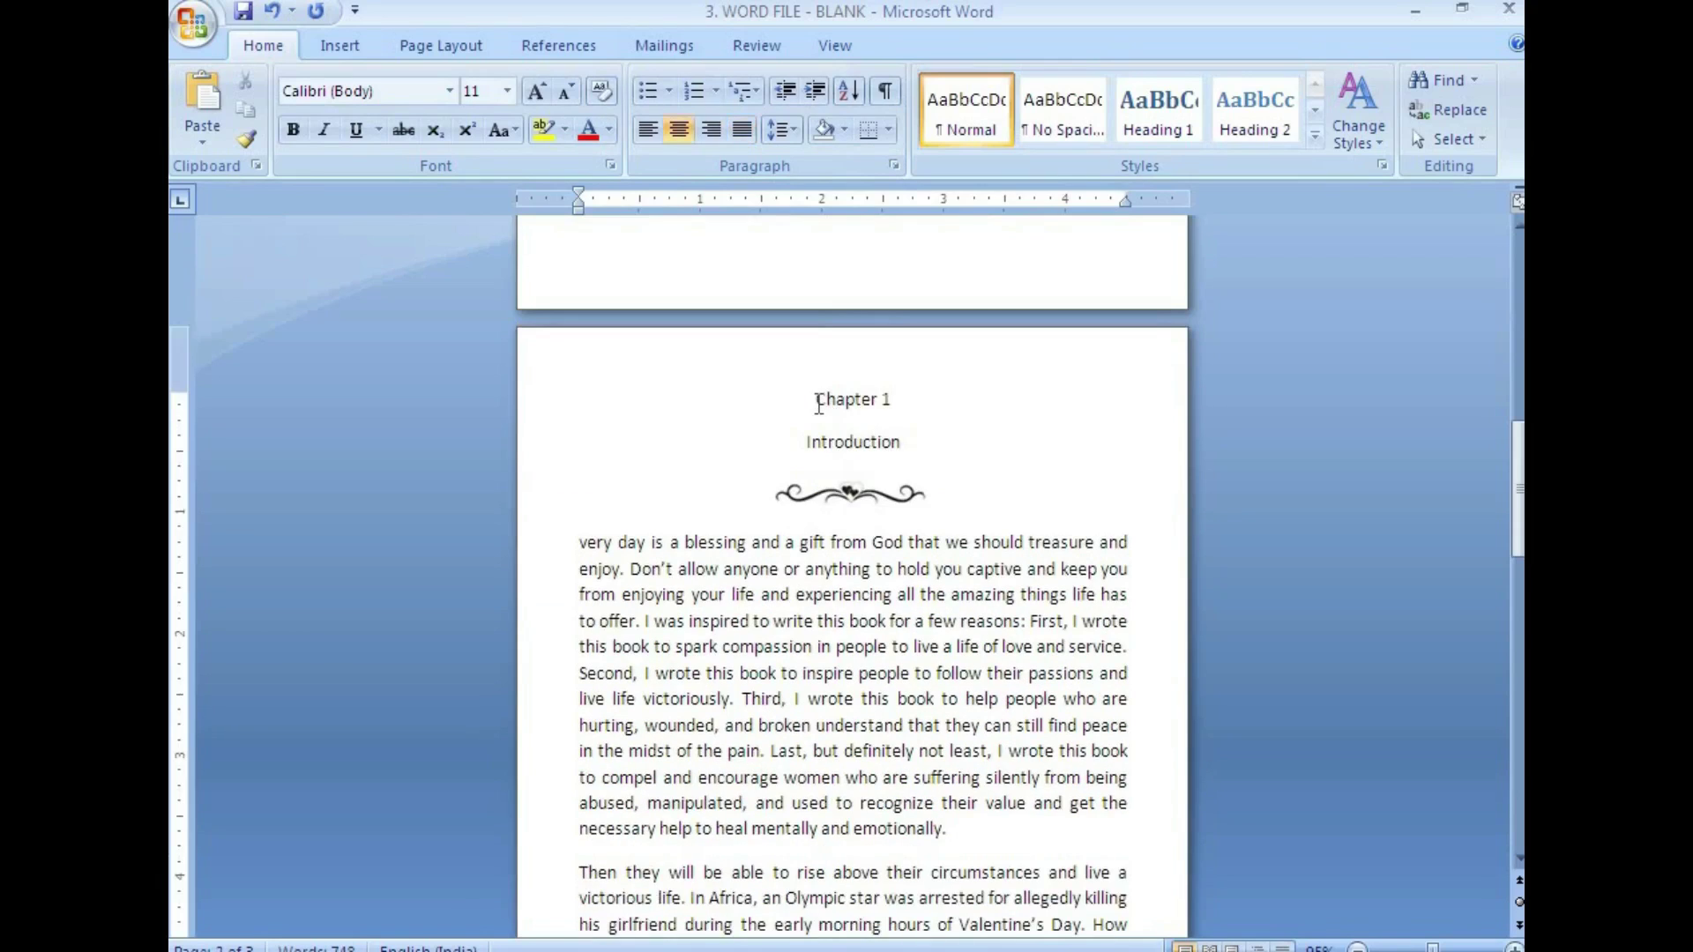
Change the font of the Chapter 1 and Introduction headings to Bromarkers Demo
drag(816, 401, 908, 445)
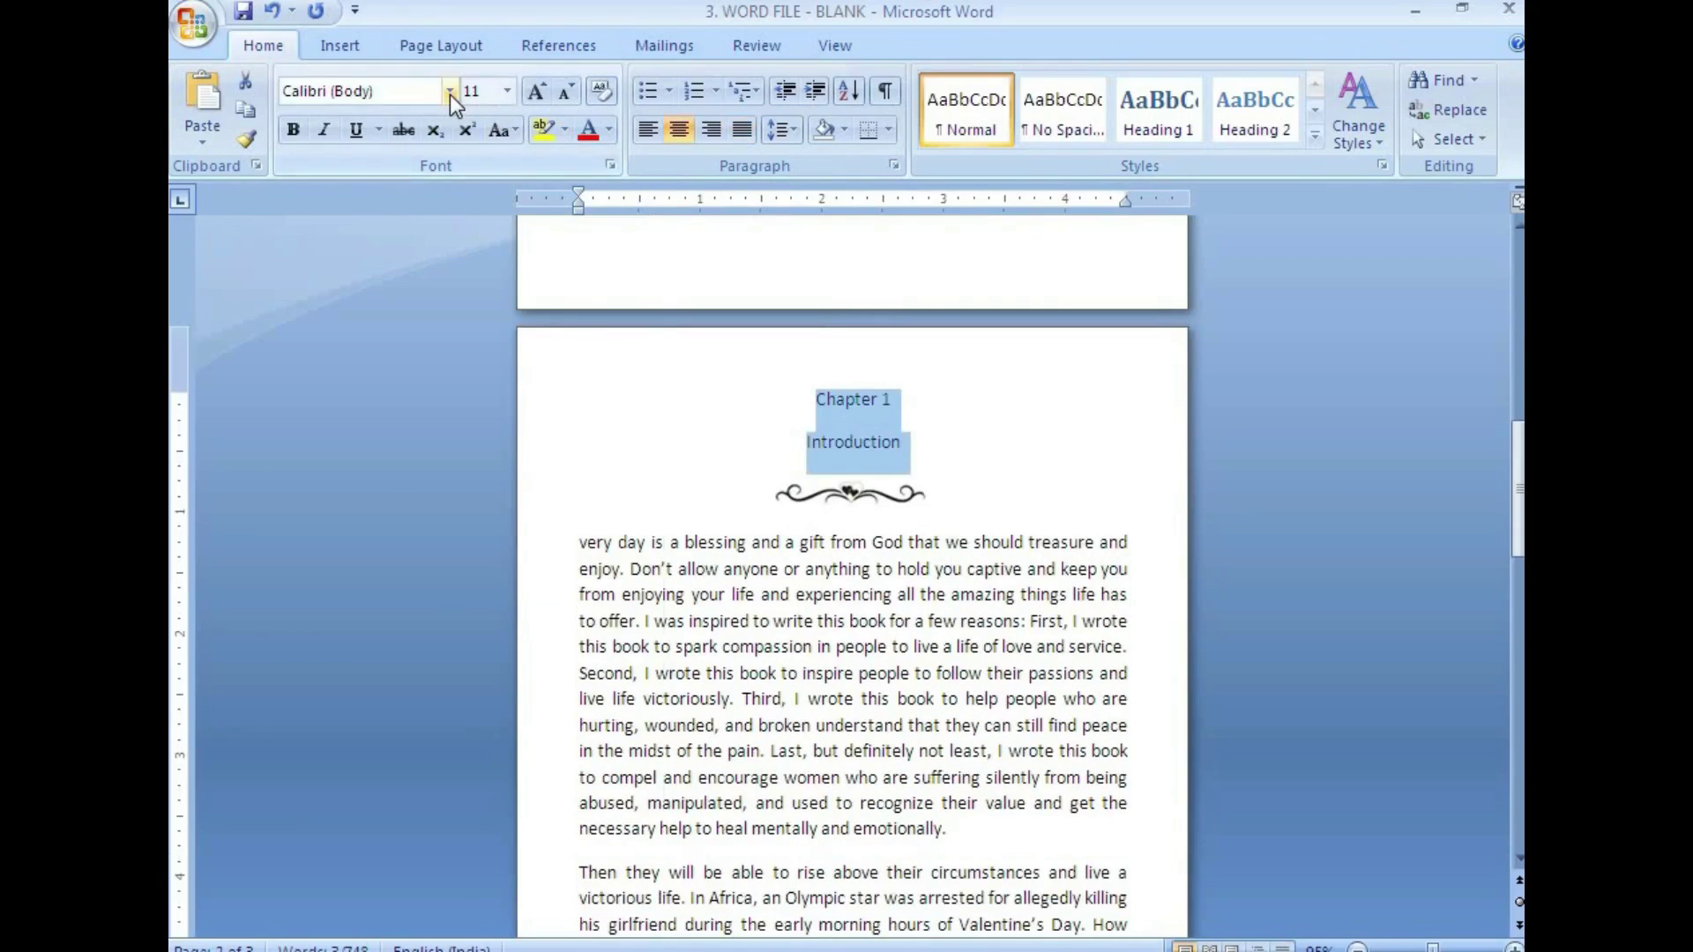
click(450, 94)
click(436, 240)
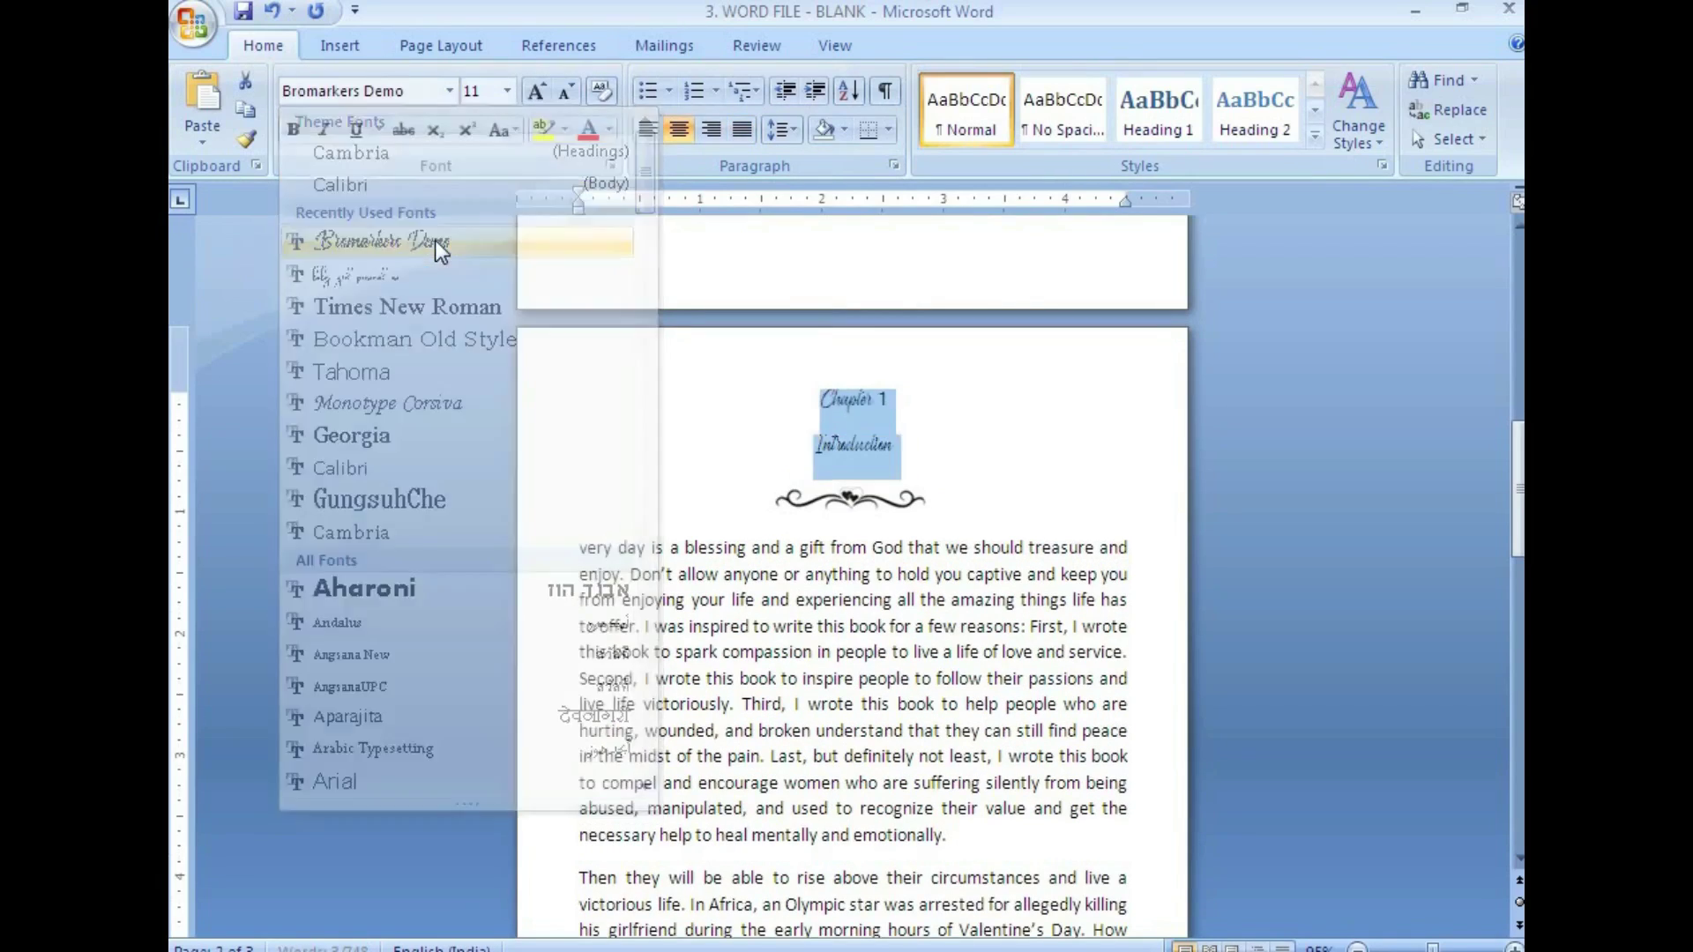
Set the font size of the Chapter 1 and Introduction headings to 14 and save the document
click(510, 90)
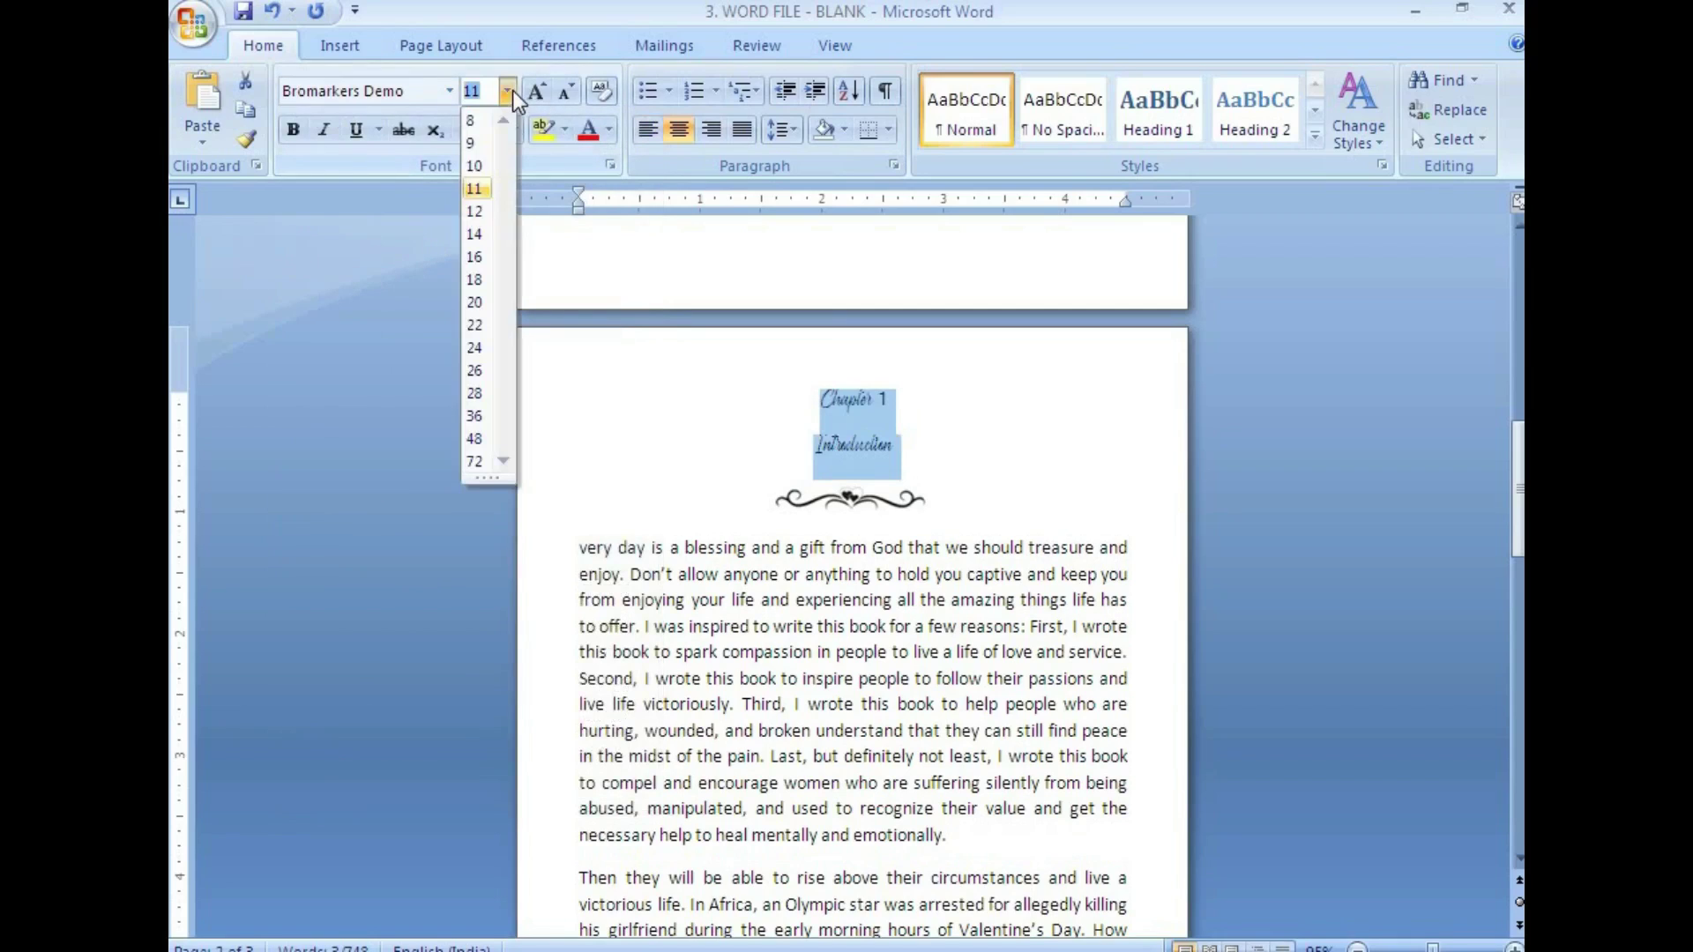
click(478, 235)
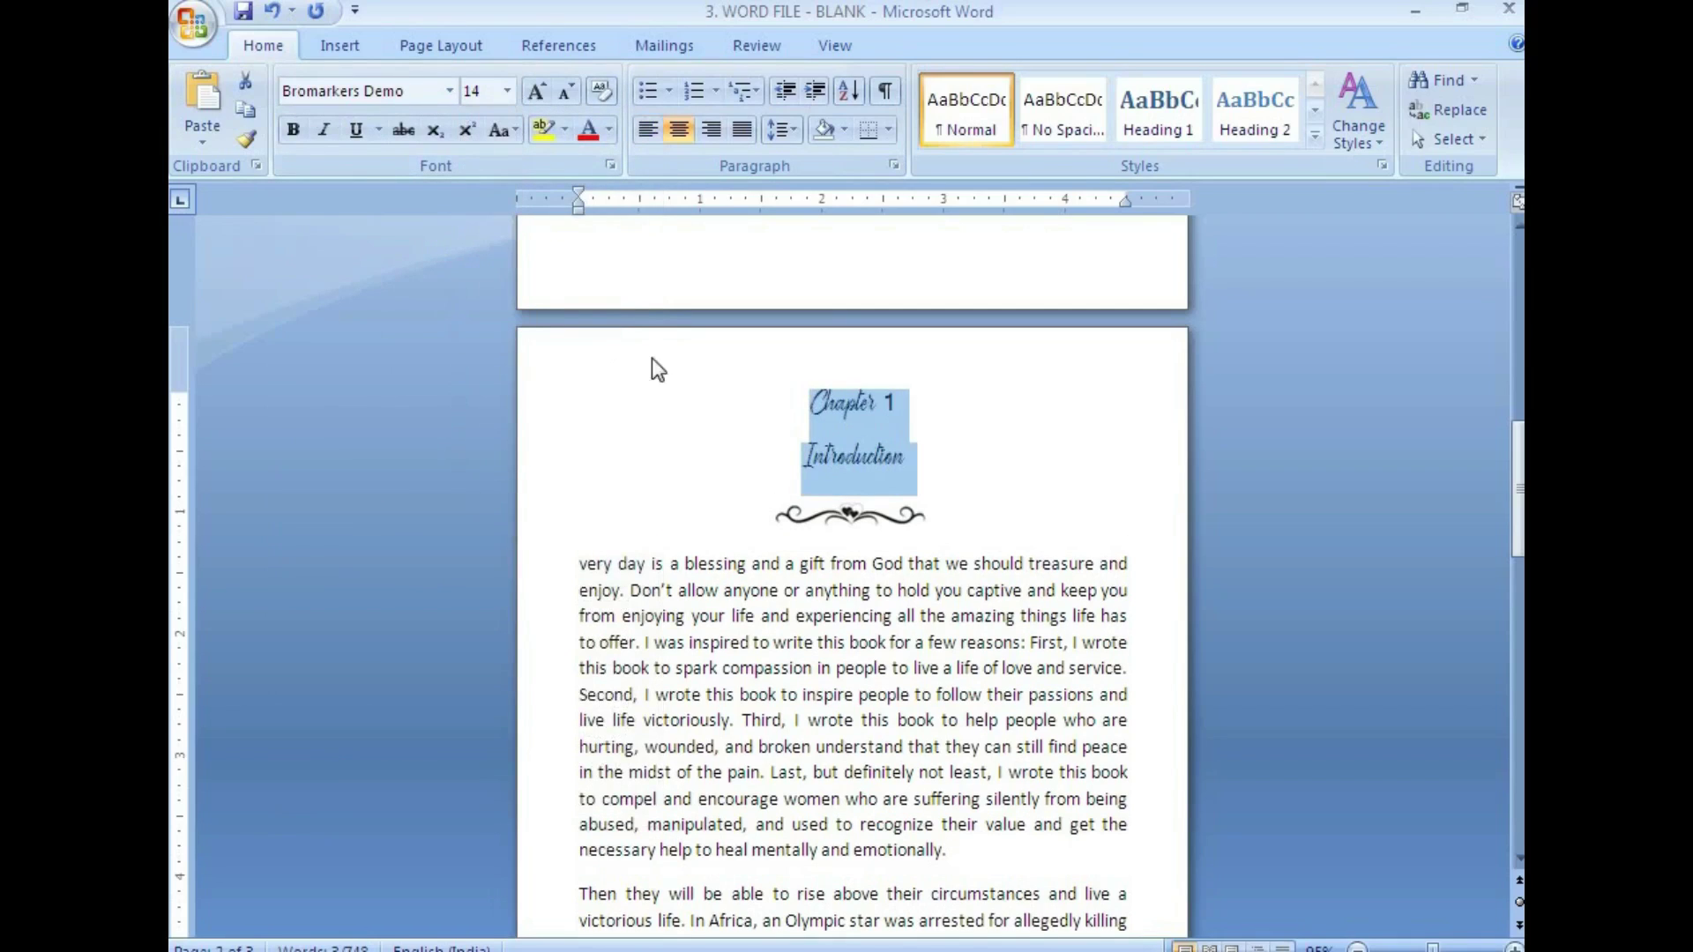
click(242, 10)
Examine the extent of the Acknowledgments paragraph in the master PDF in Foxit Reader
scroll(942, 670, up, 10)
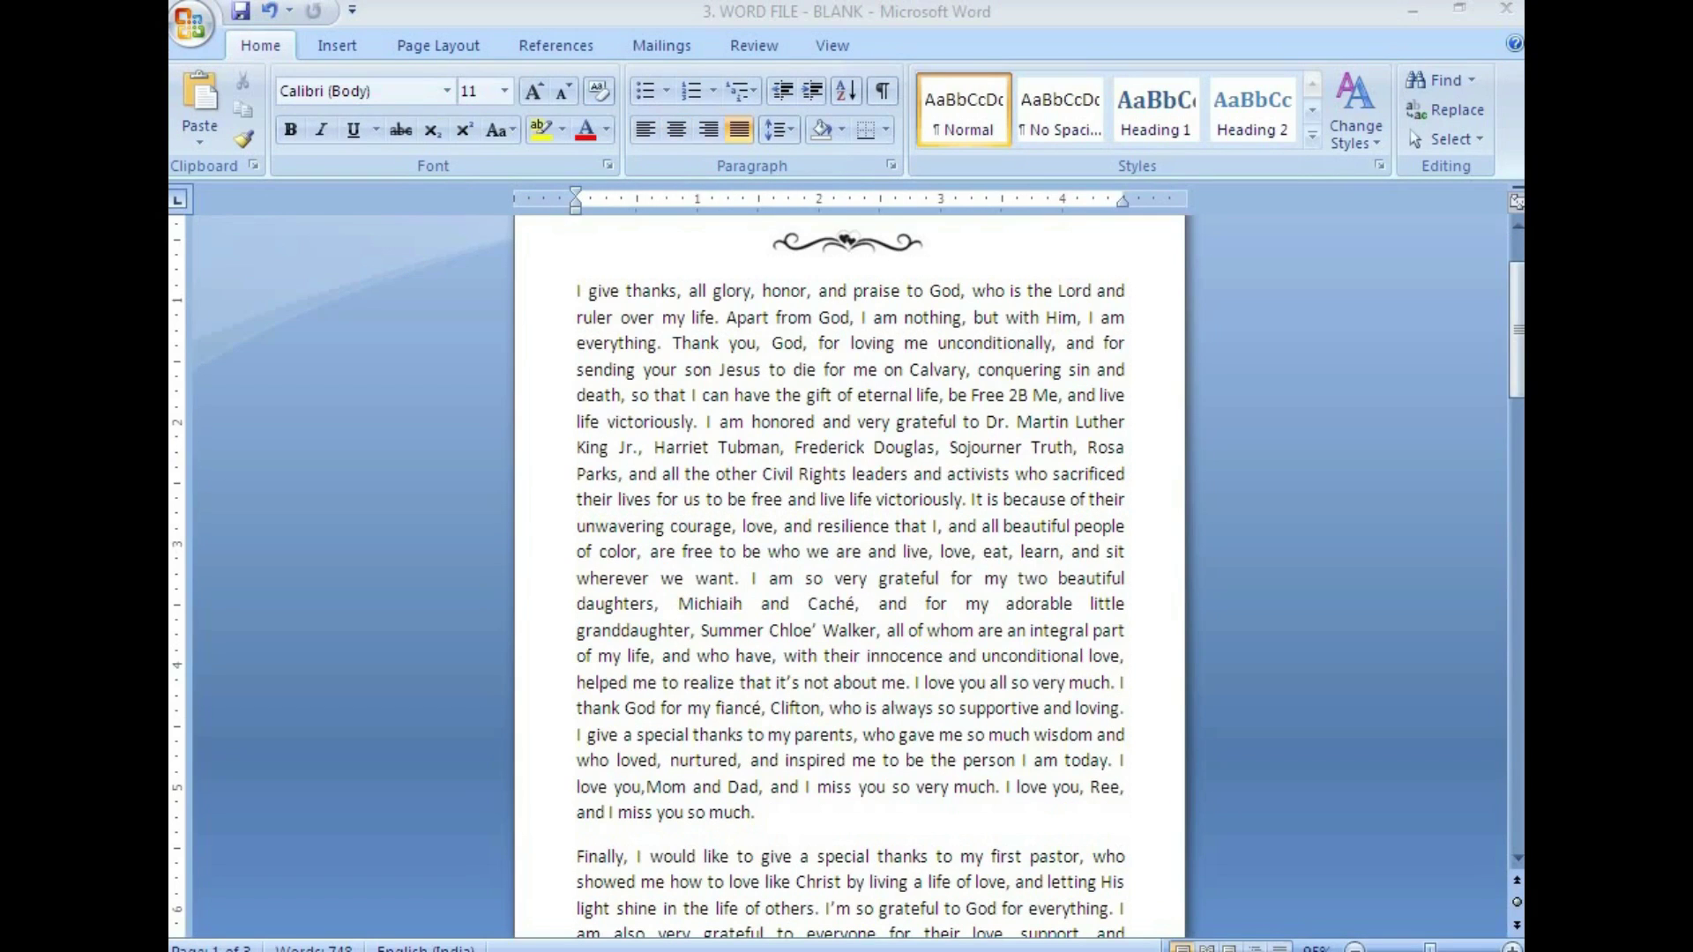
scroll(871, 635, up, 2)
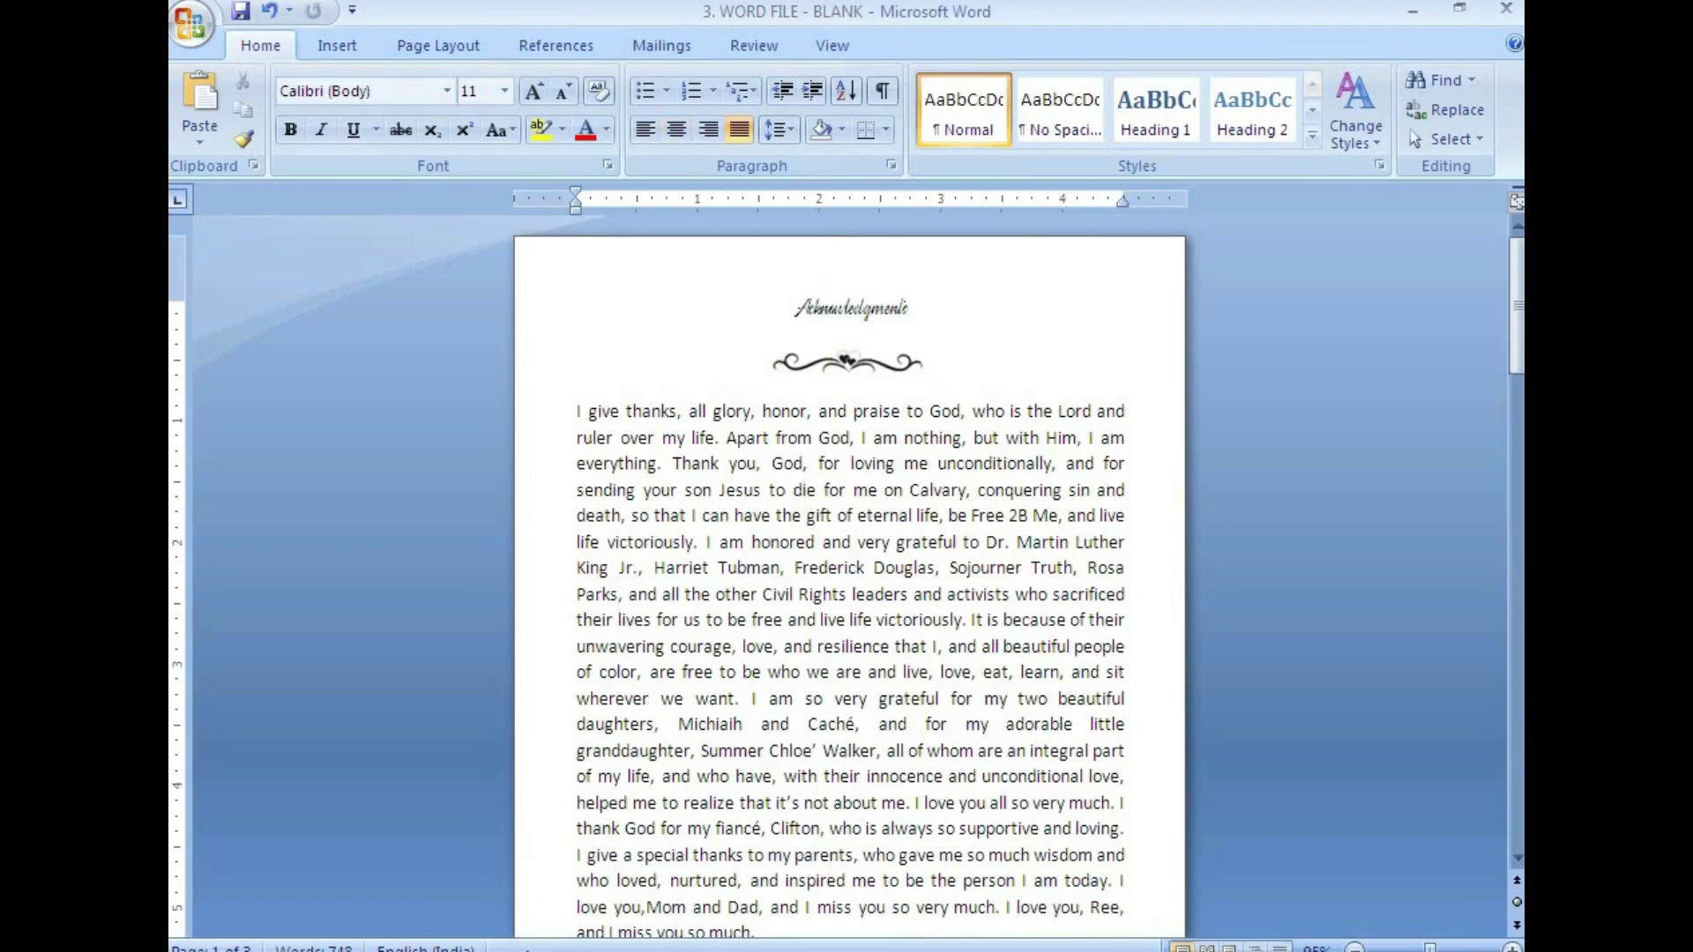
click(528, 933)
scroll(829, 565, up, 4)
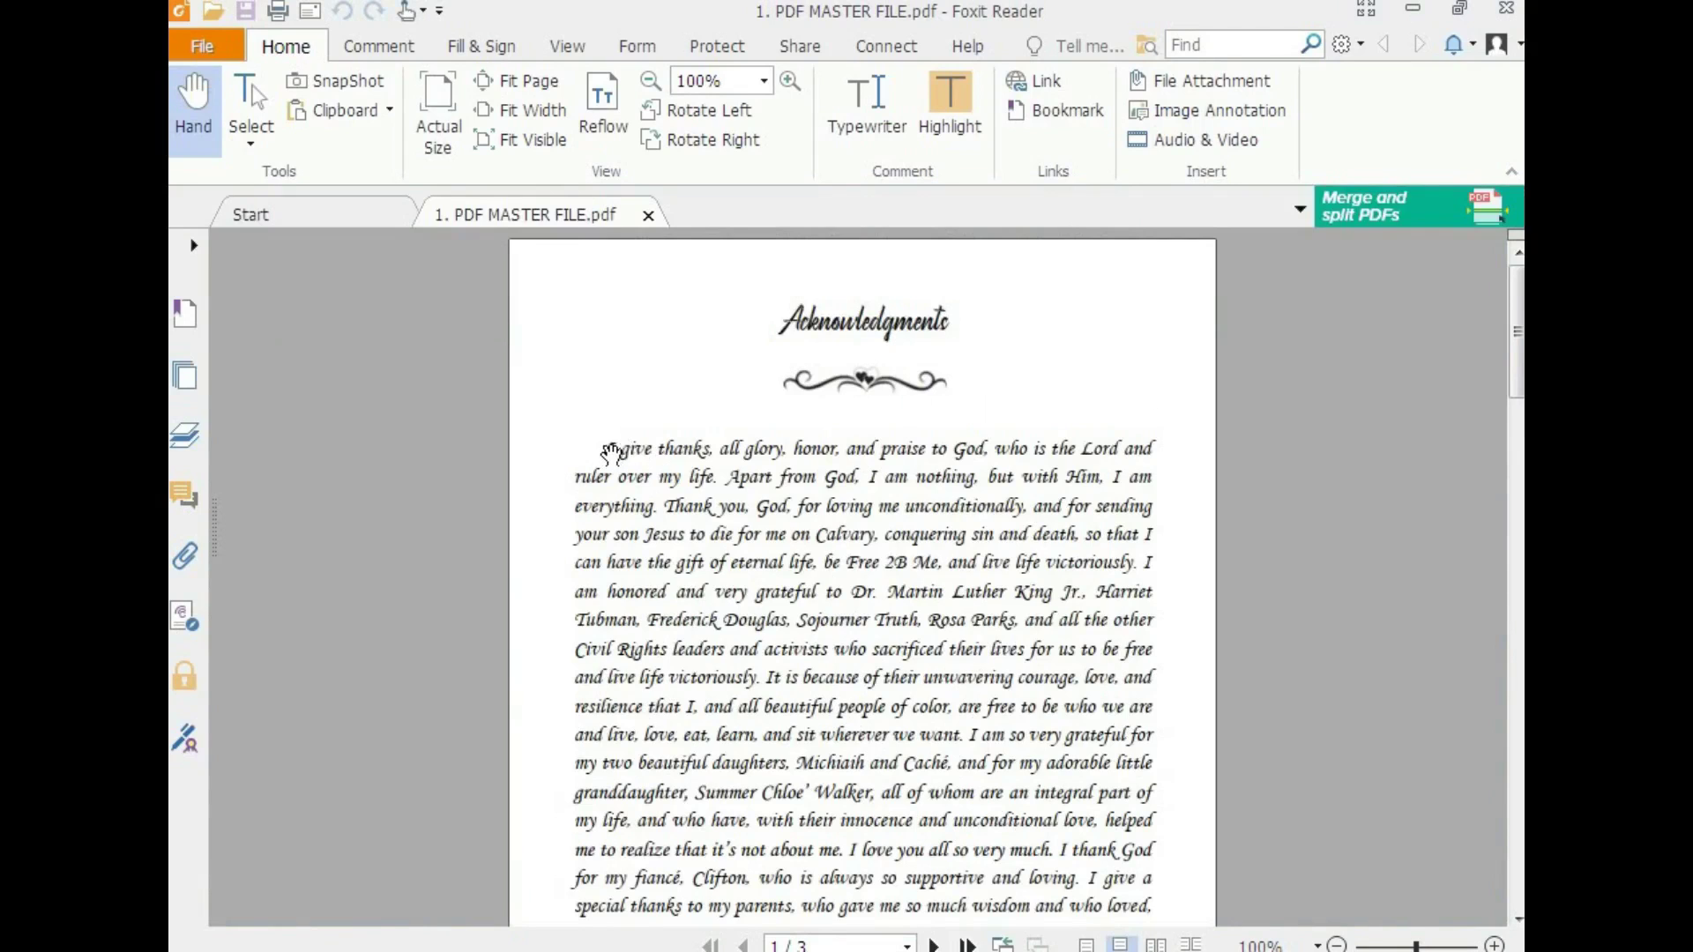
drag(640, 479, 1050, 684)
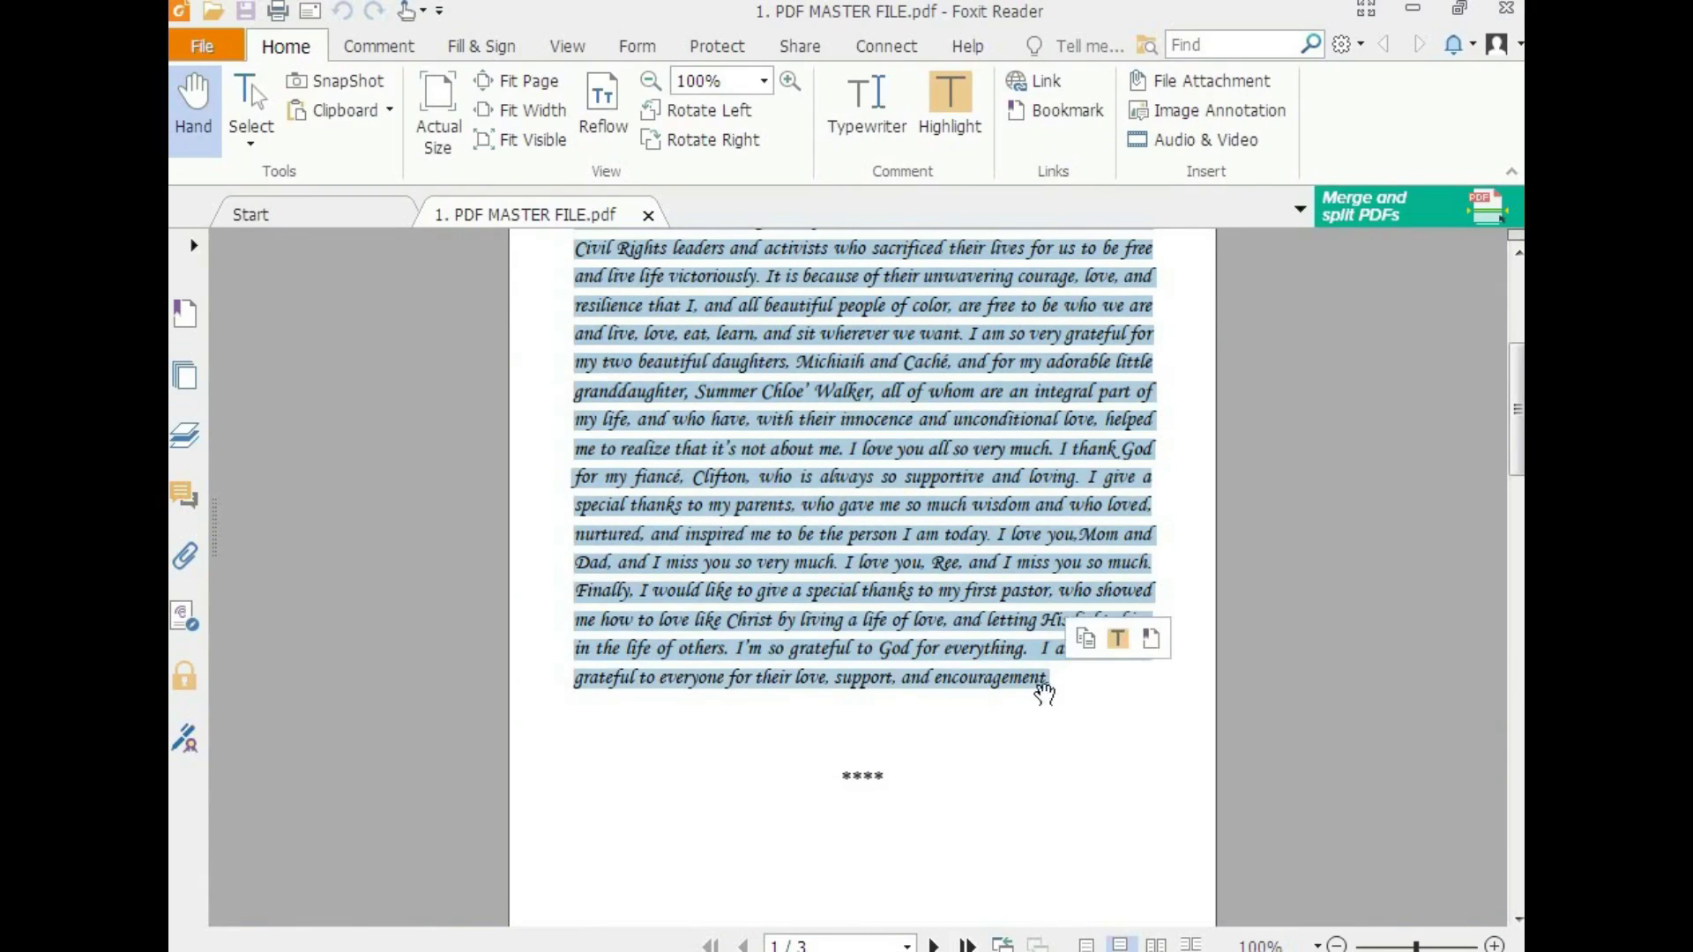
scroll(853, 598, up, 5)
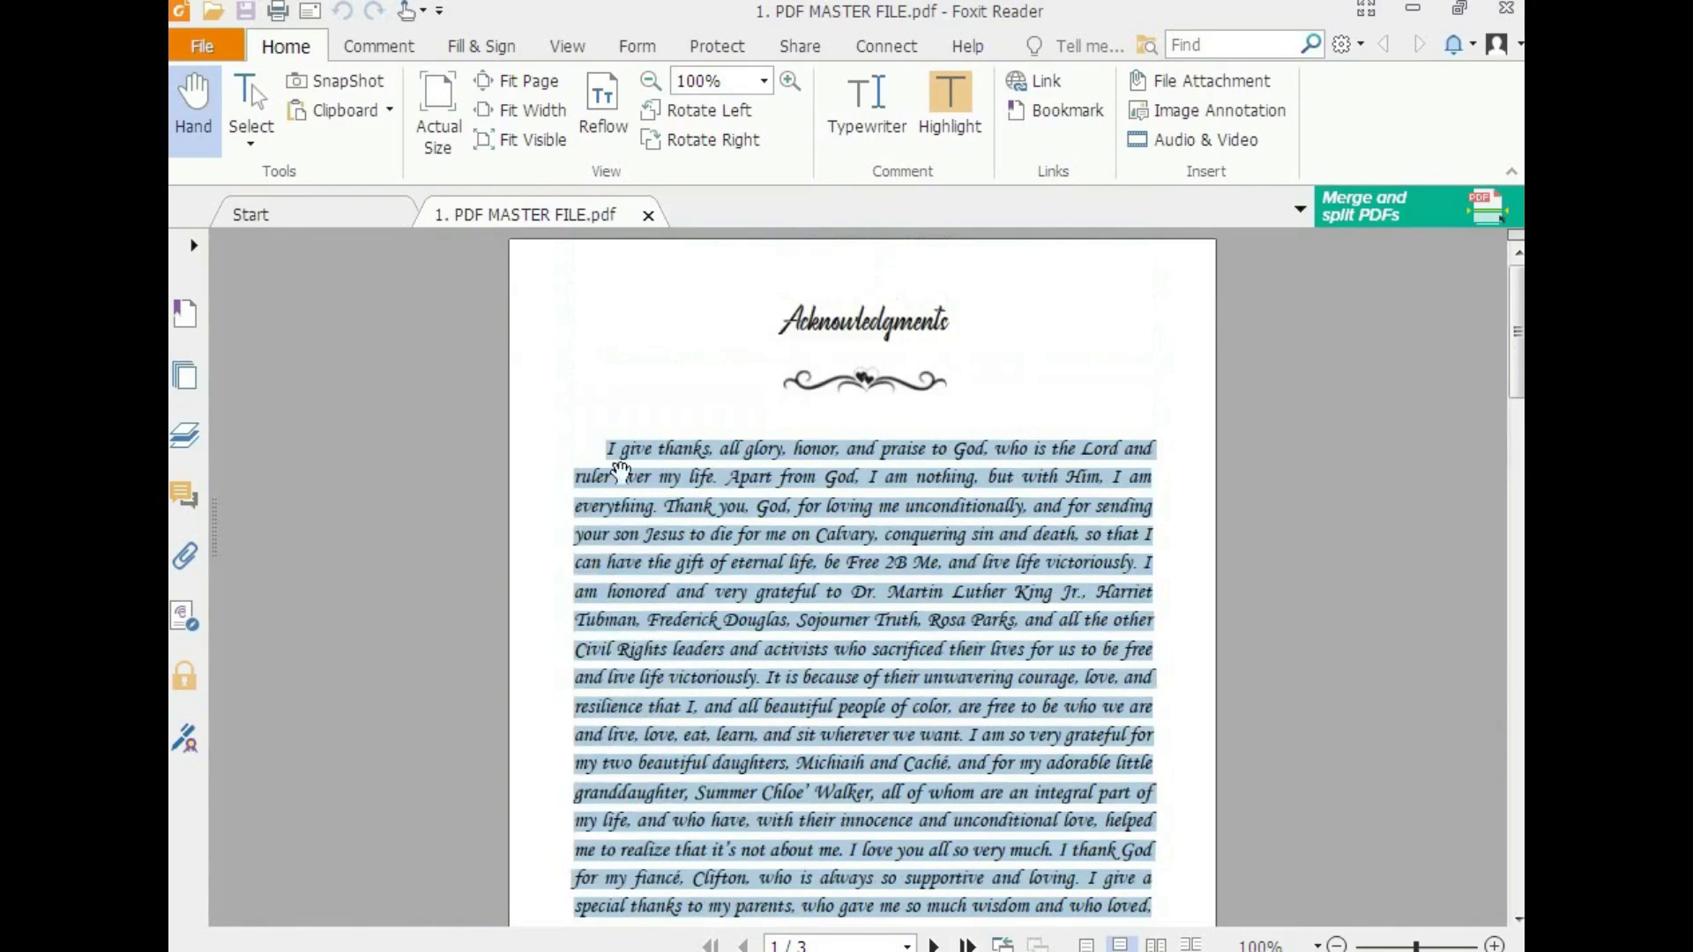
Return to the Word document, join the paragraph starting with "Finally" to the preceding Acknowledgments paragraph, and save
click(617, 926)
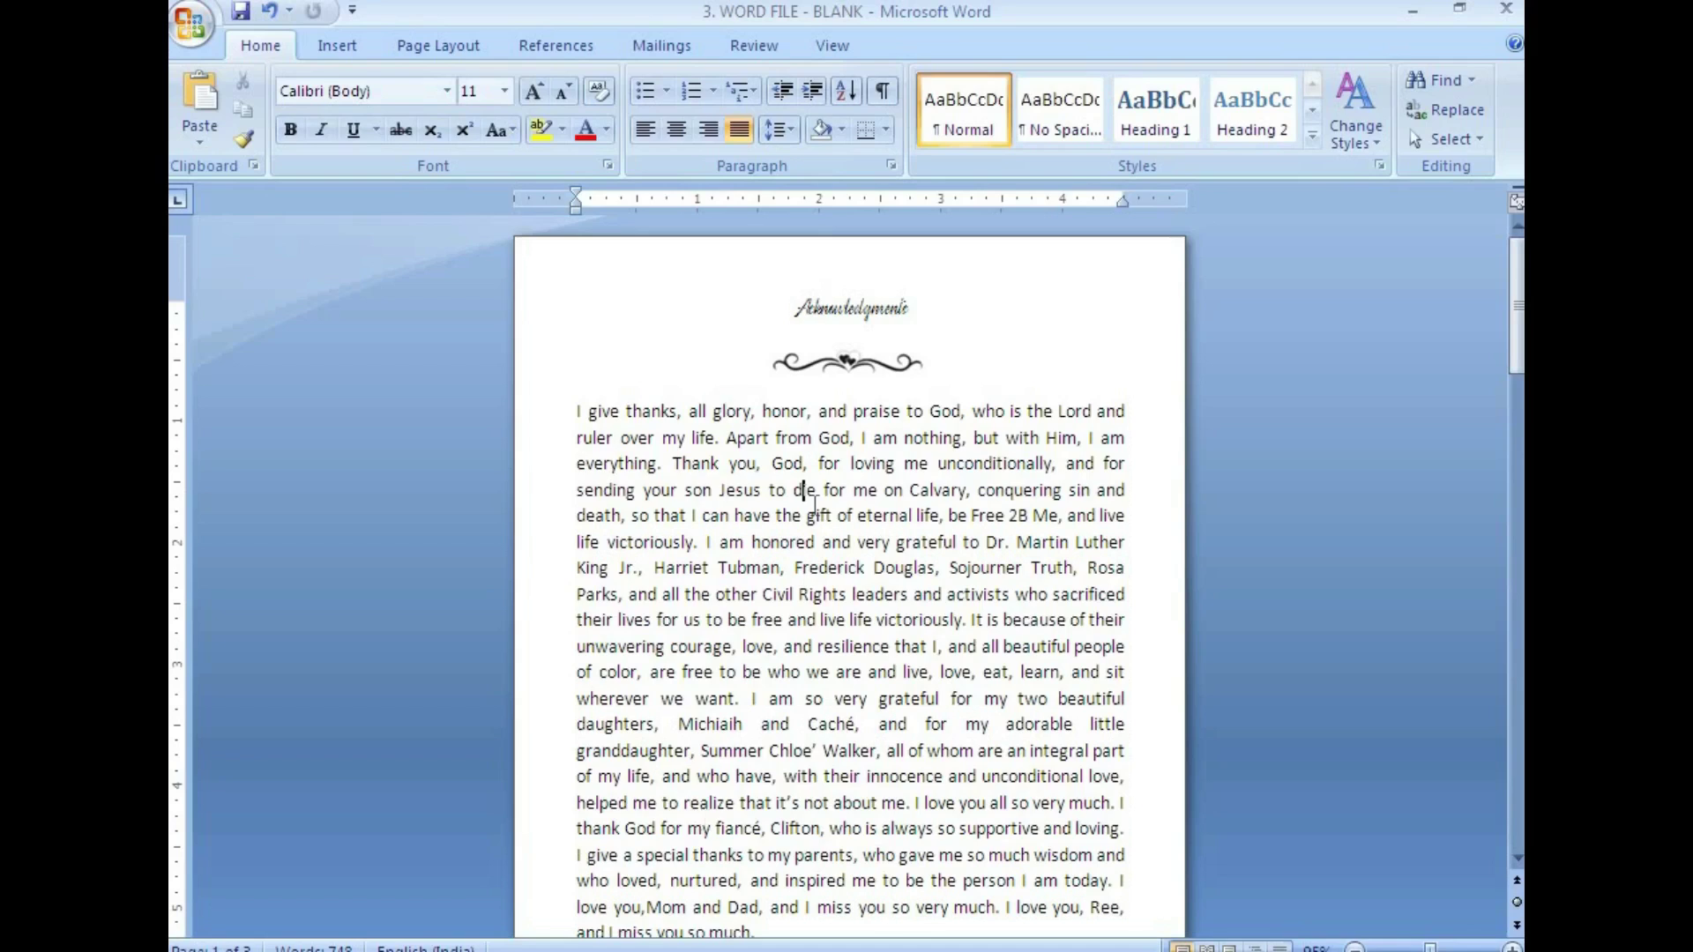
drag(570, 407, 711, 411)
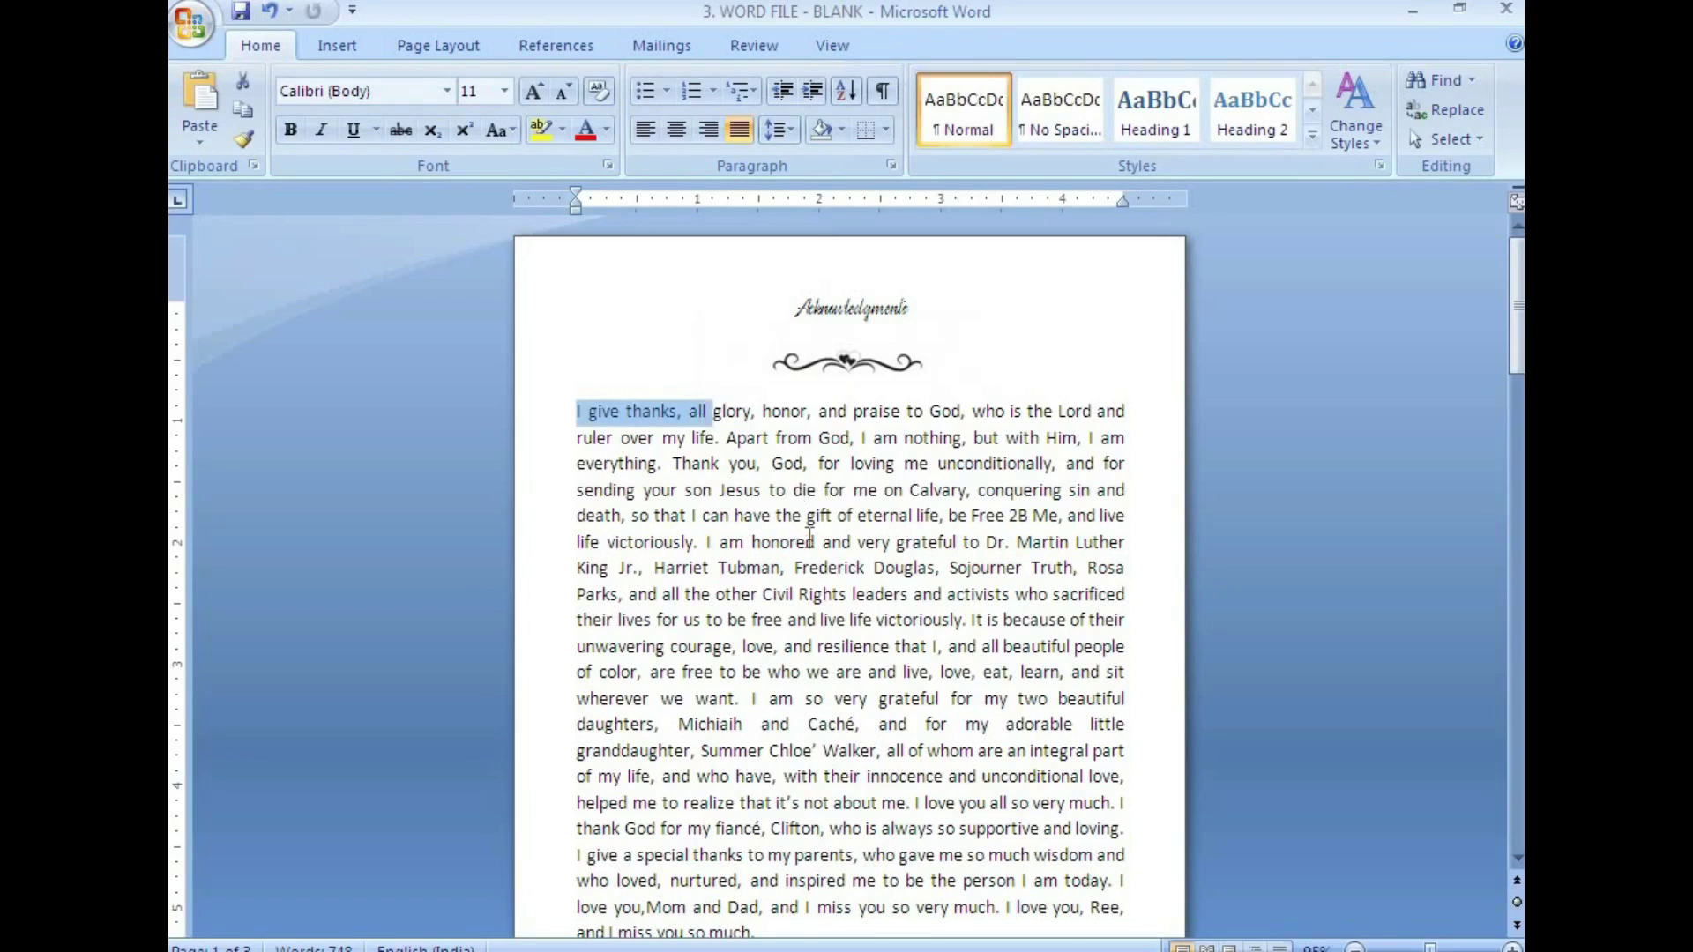
scroll(785, 811, down, 3)
drag(716, 844, 615, 842)
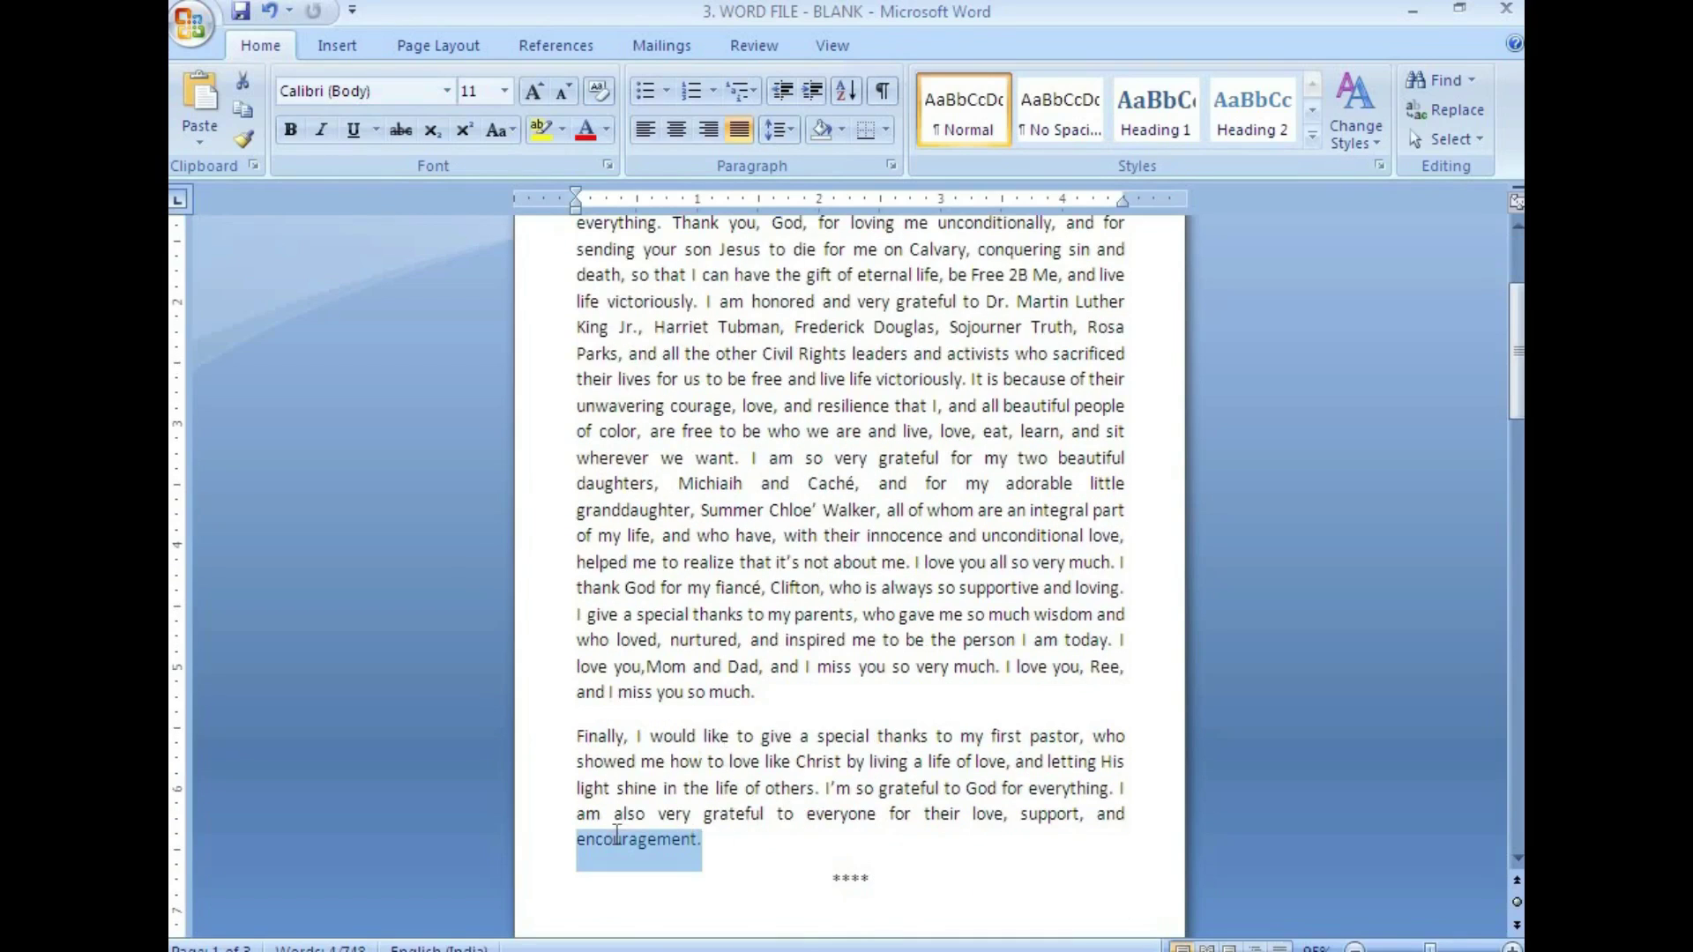
click(772, 695)
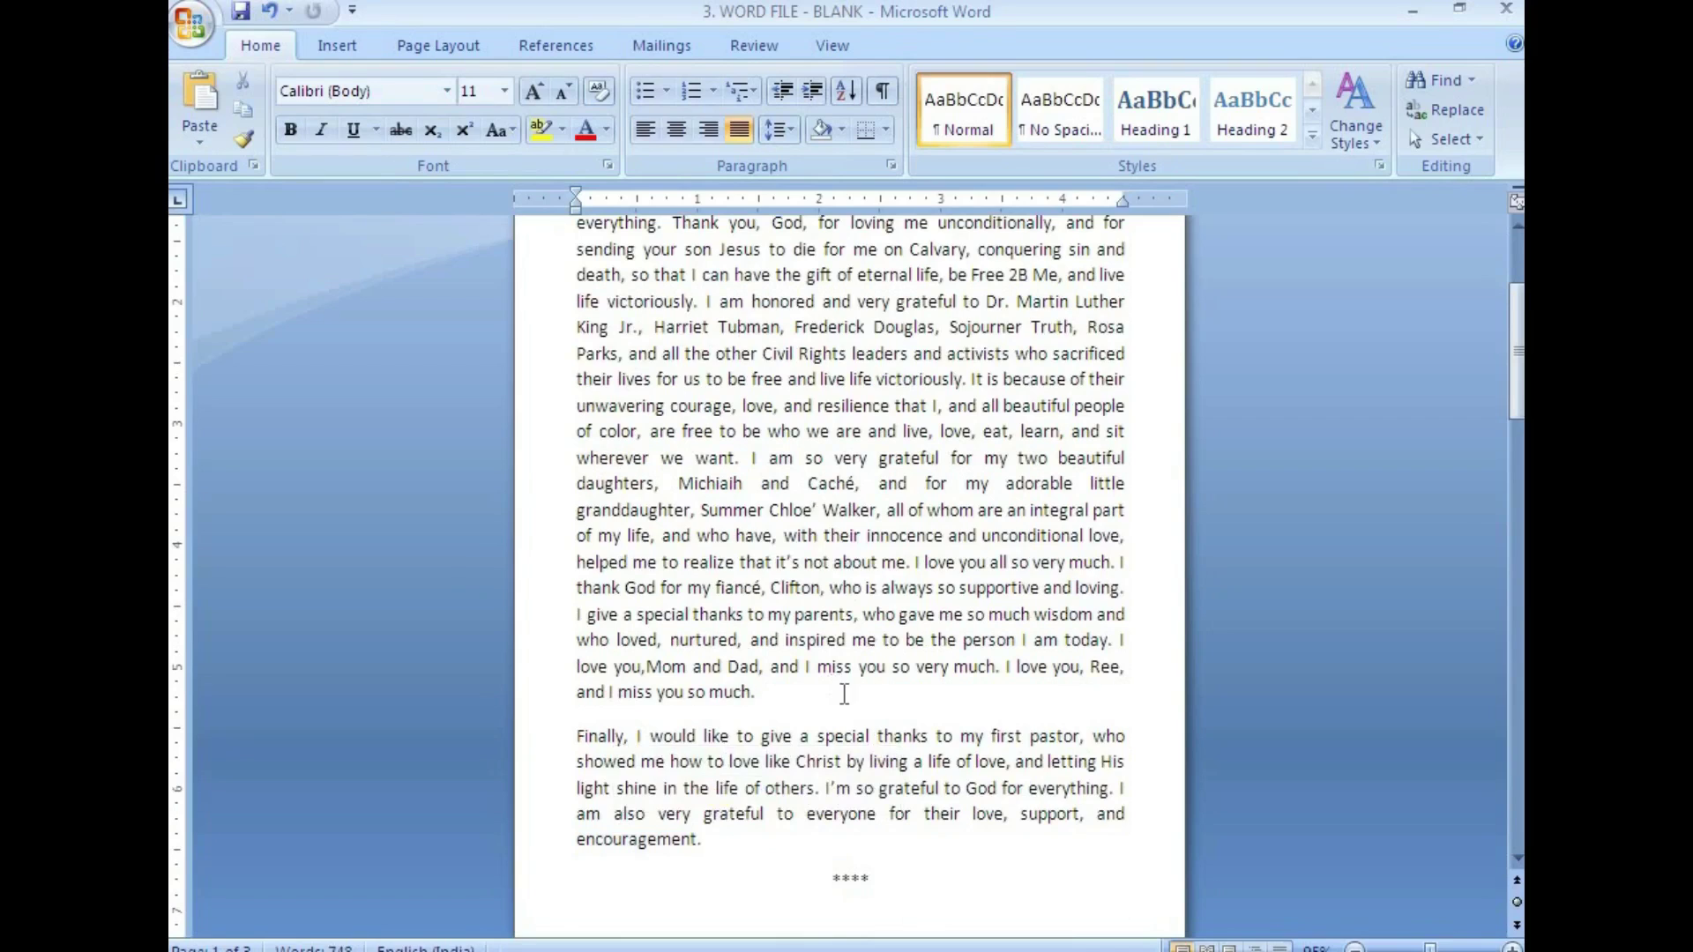
key(Delete)
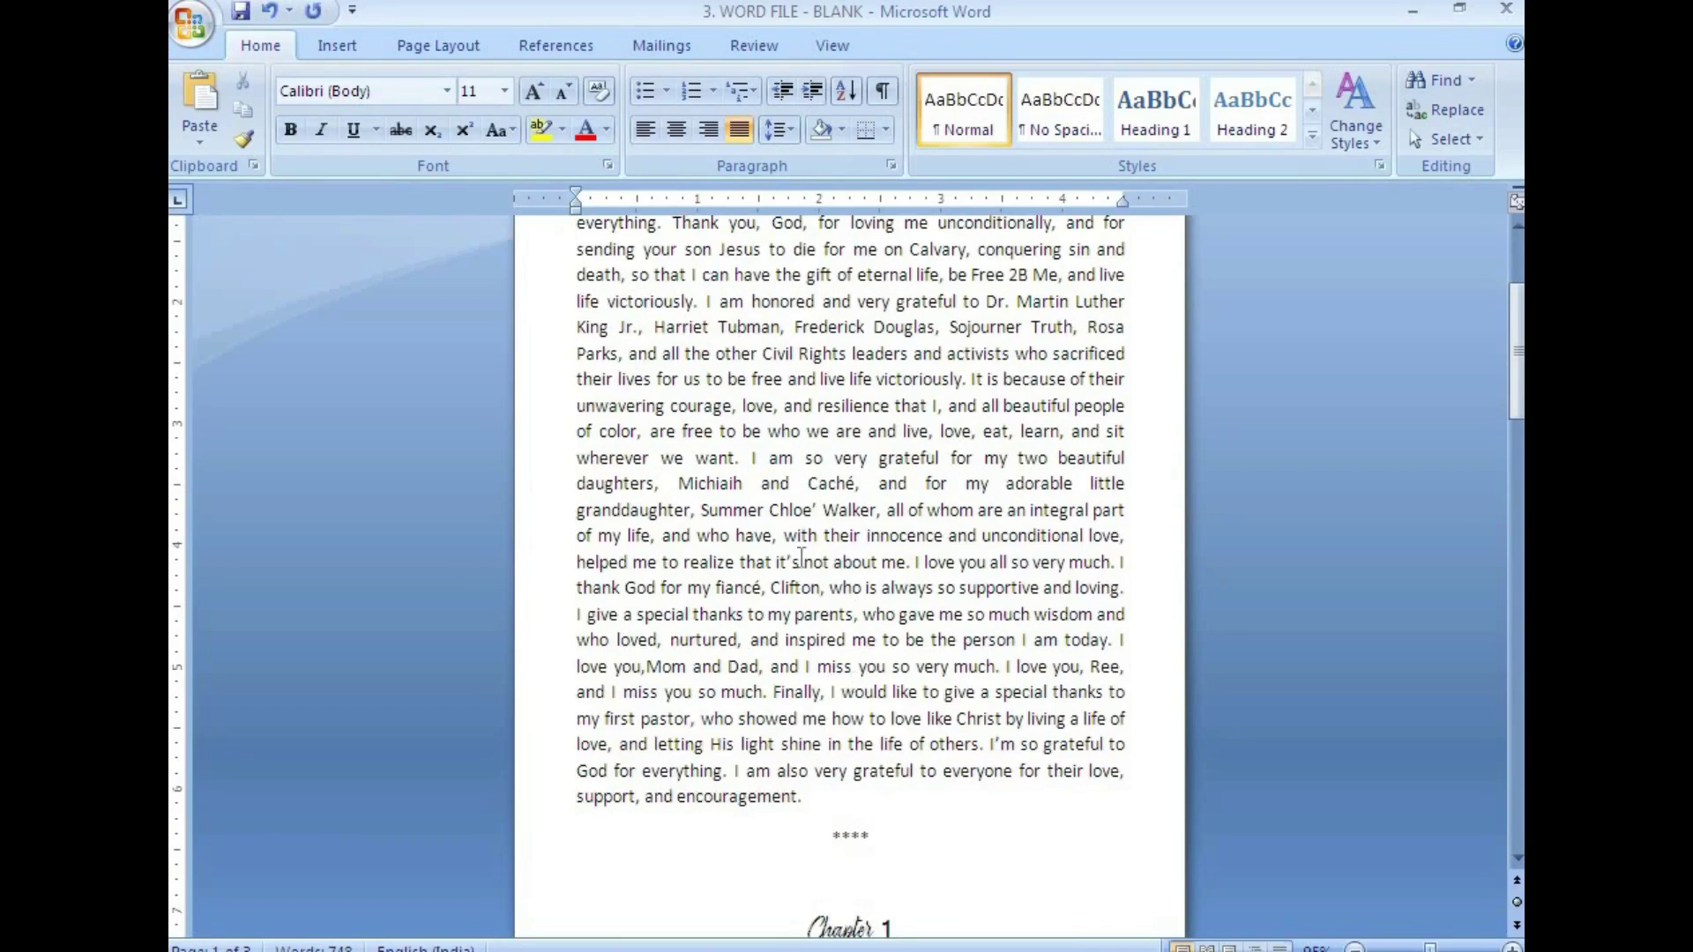
click(239, 11)
Insert a page break before the Chapter 1 heading so the chapter starts on a new page
scroll(936, 686, down, 3)
click(806, 688)
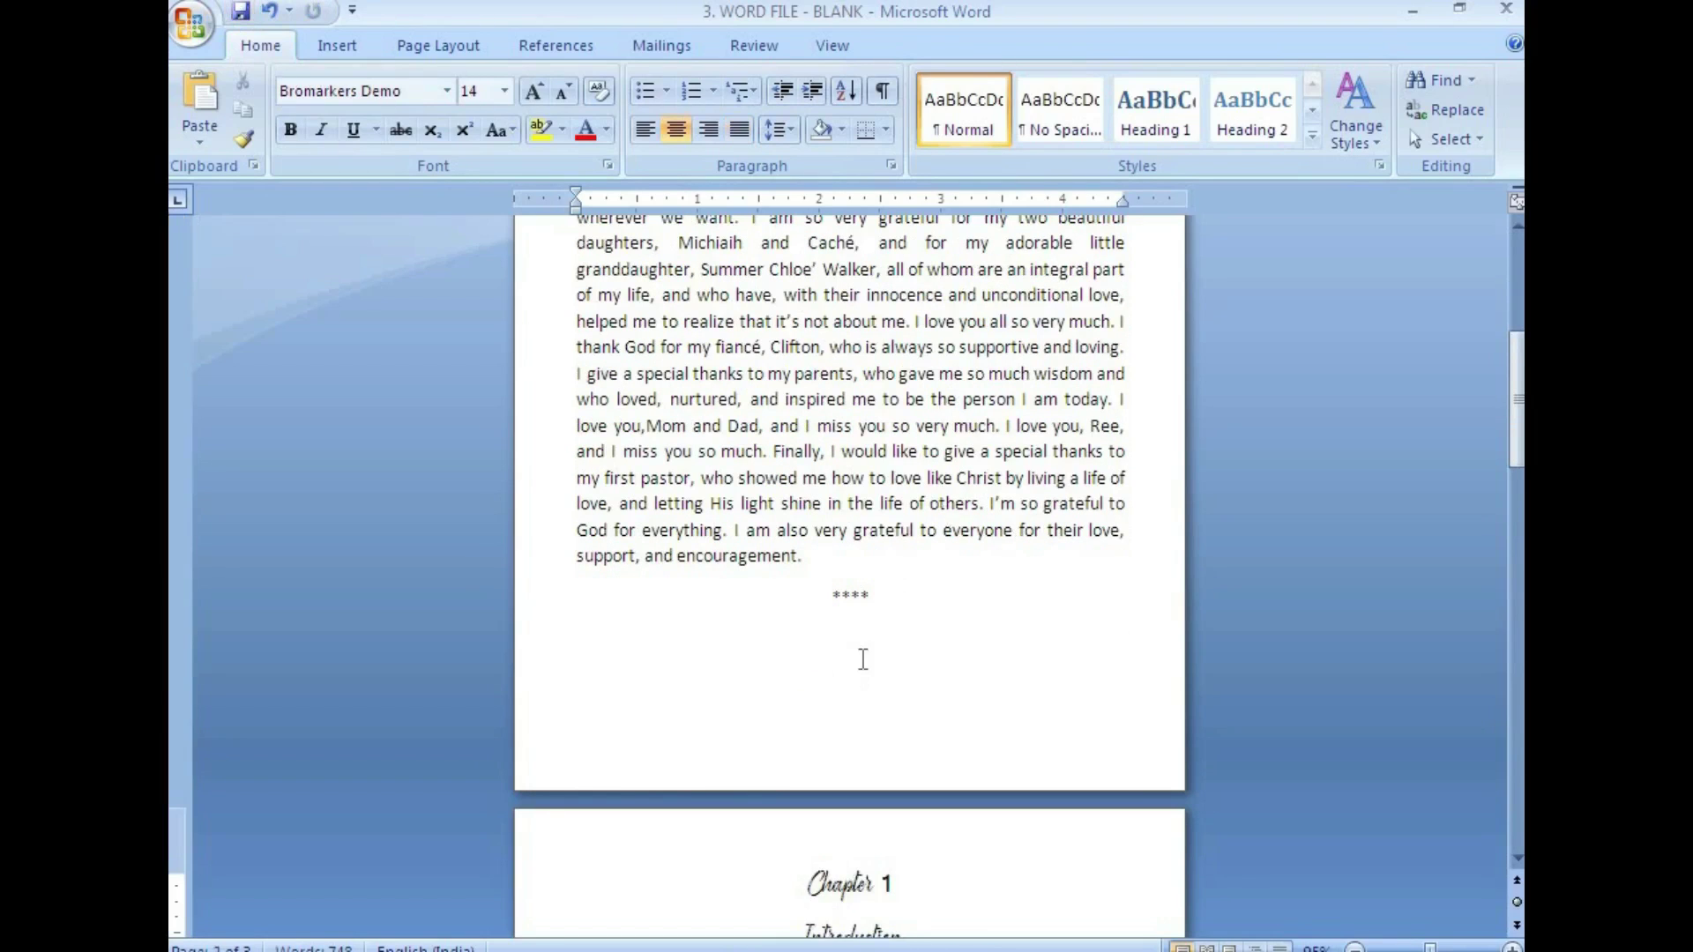
key(ctrl+Return)
Compare the opening word of the Chapter 1 text with the master PDF in Foxit Reader and return to Word
click(577, 505)
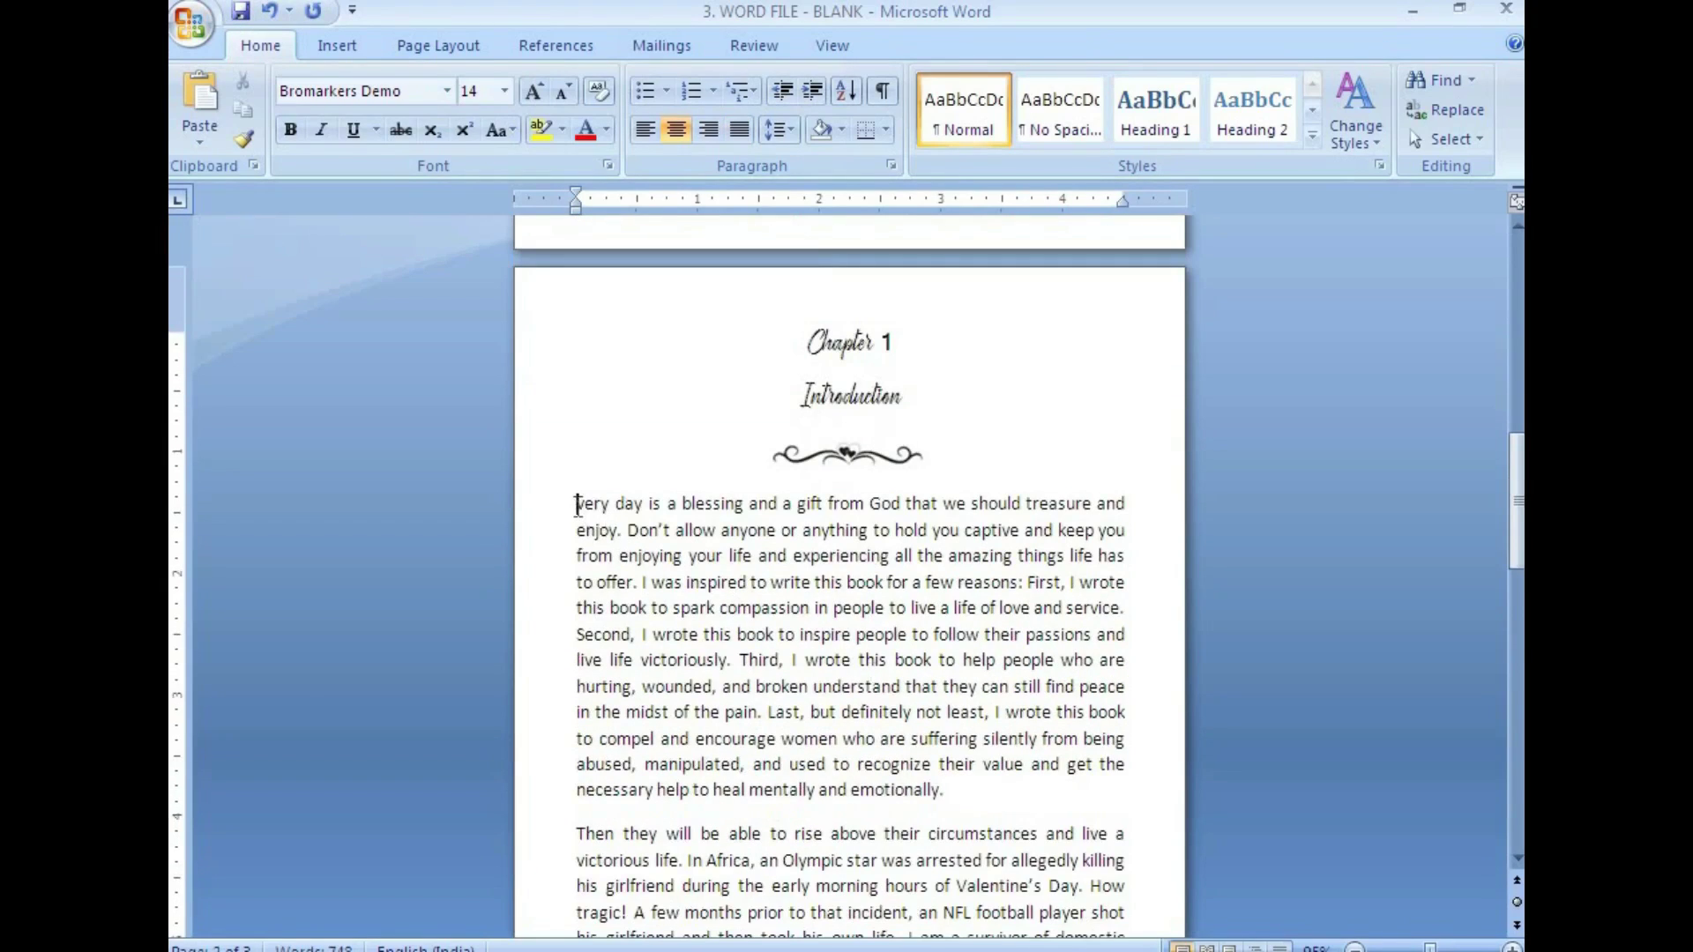
click(520, 934)
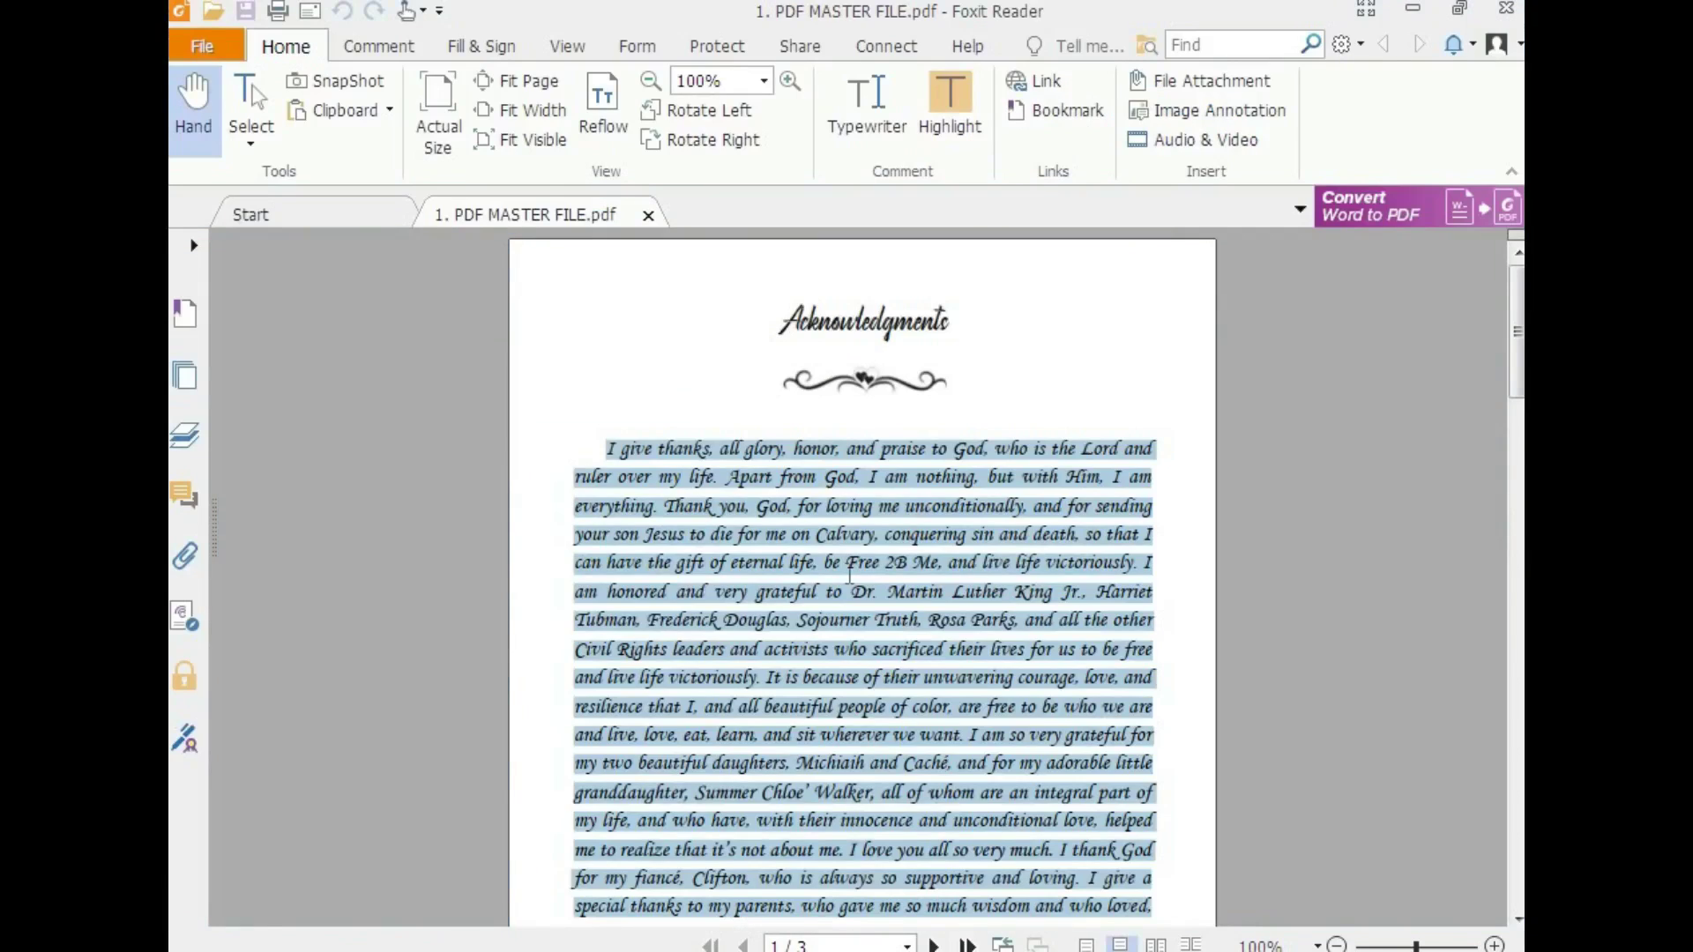
scroll(851, 573, down, 12)
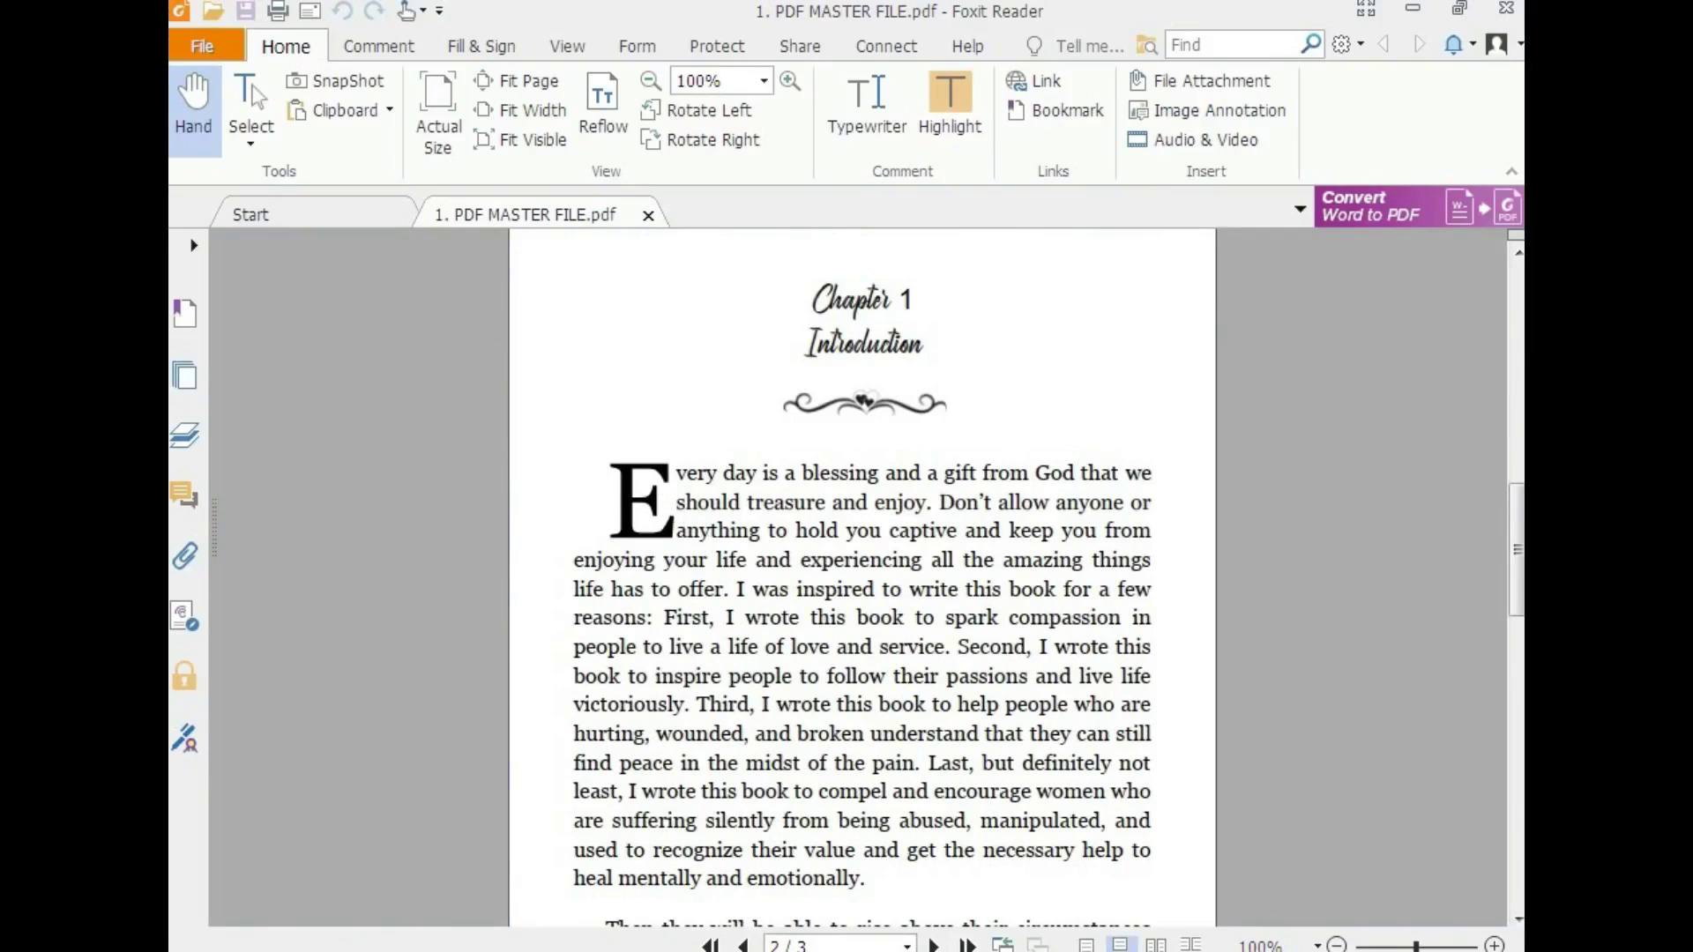
click(609, 949)
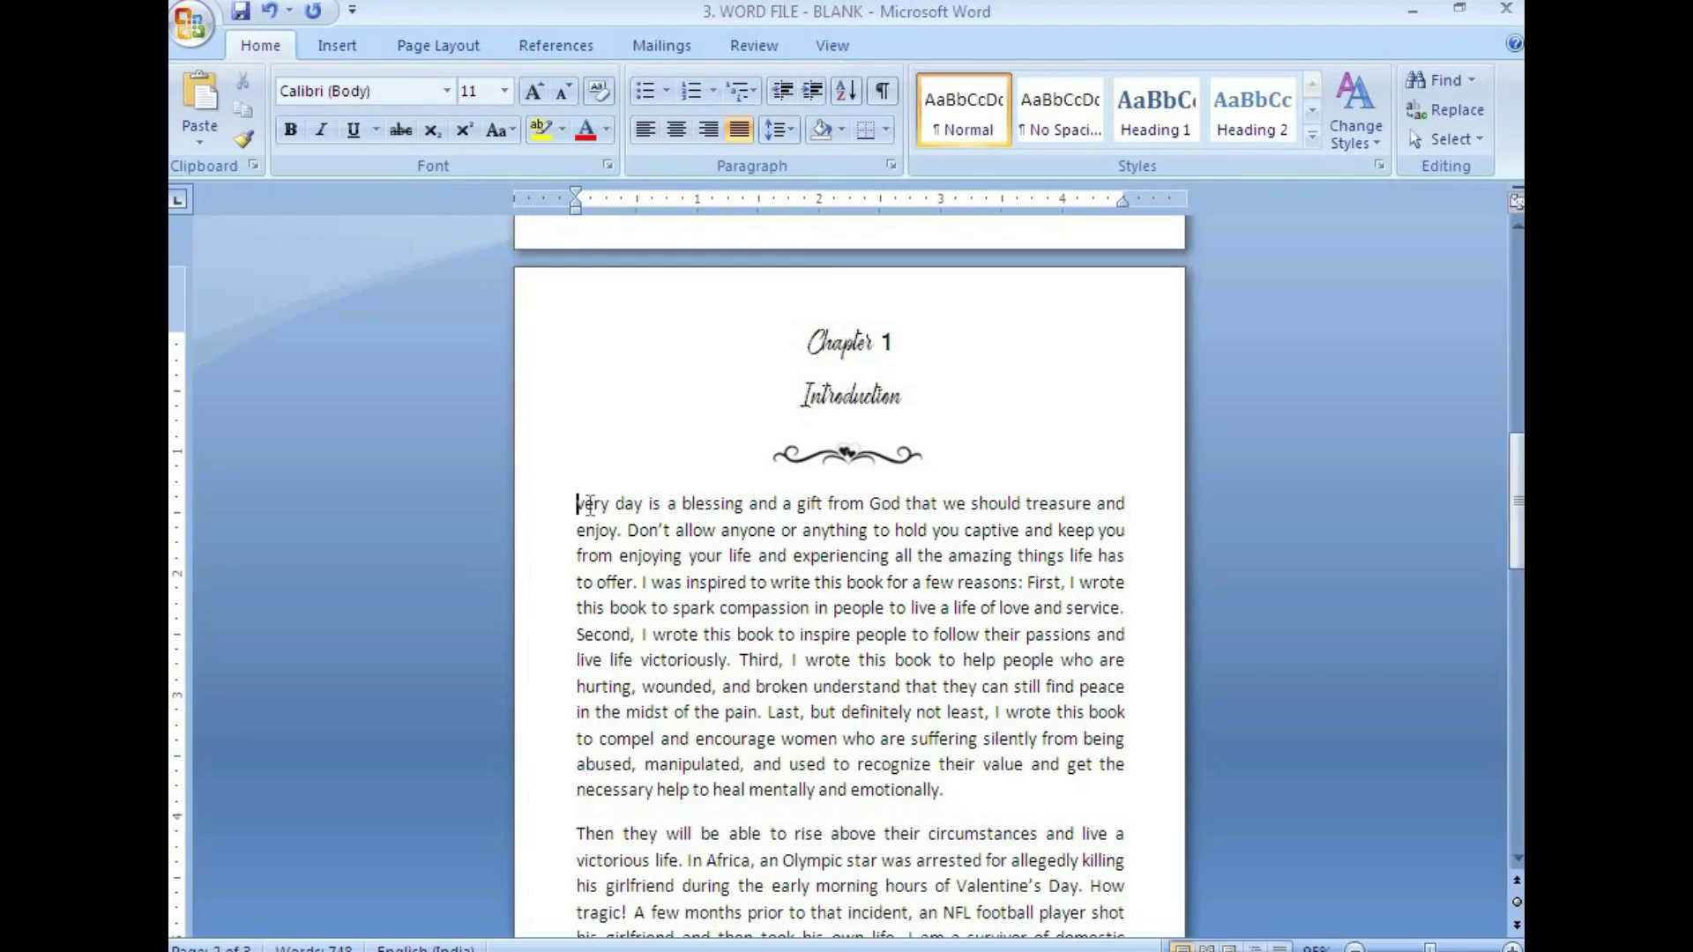
Add the missing capital "E" at the start of the first Chapter 1 paragraph to read "Every", and save
text(e)
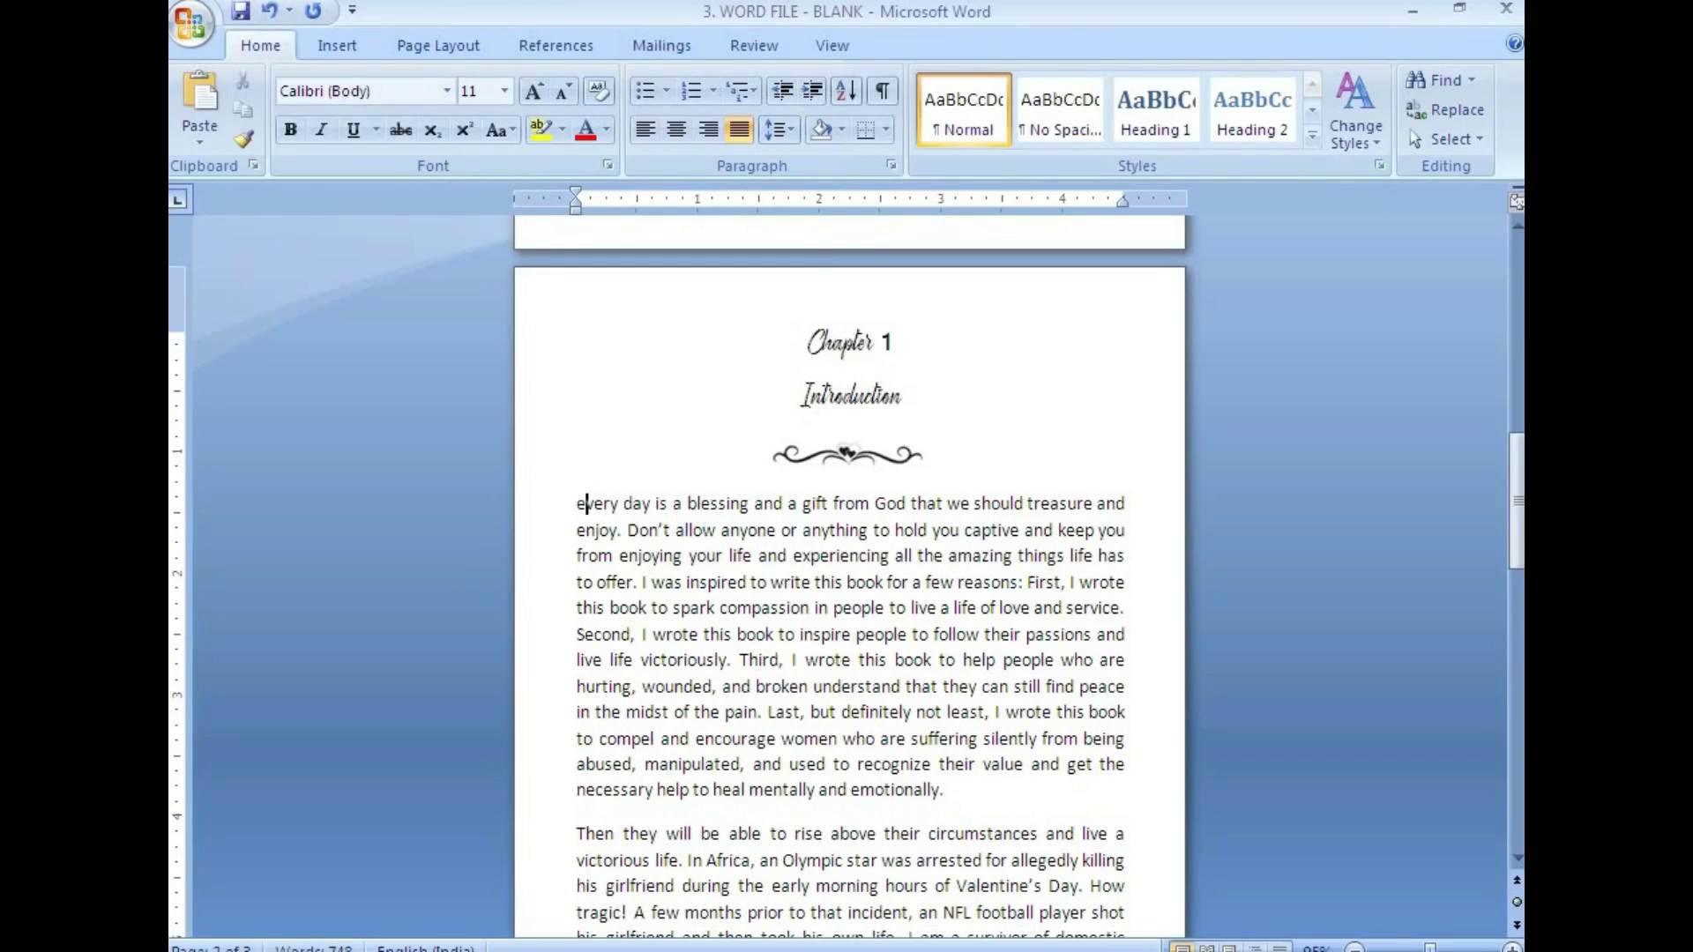
click(714, 617)
click(587, 504)
key(BackSpace)
text(e)
key(BackSpace)
text(E)
click(756, 531)
click(240, 12)
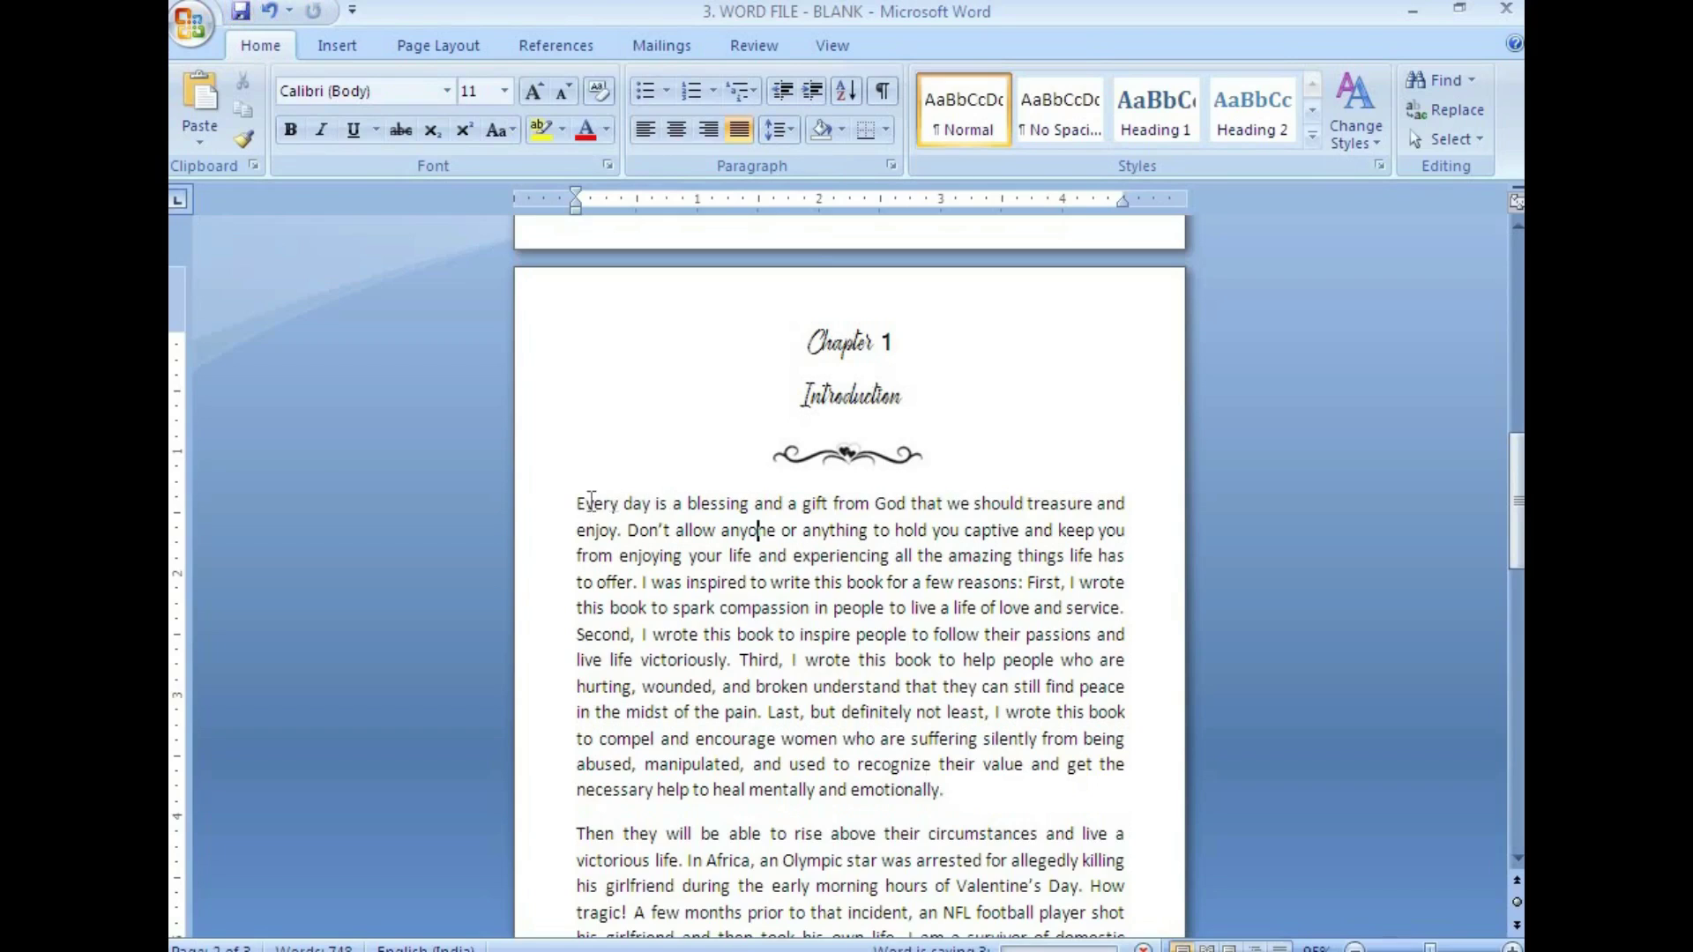
Compare the extent of the first Chapter 1 paragraph with the same paragraph in the master PDF in Foxit Reader
drag(577, 503, 950, 788)
key(ctrl+z)
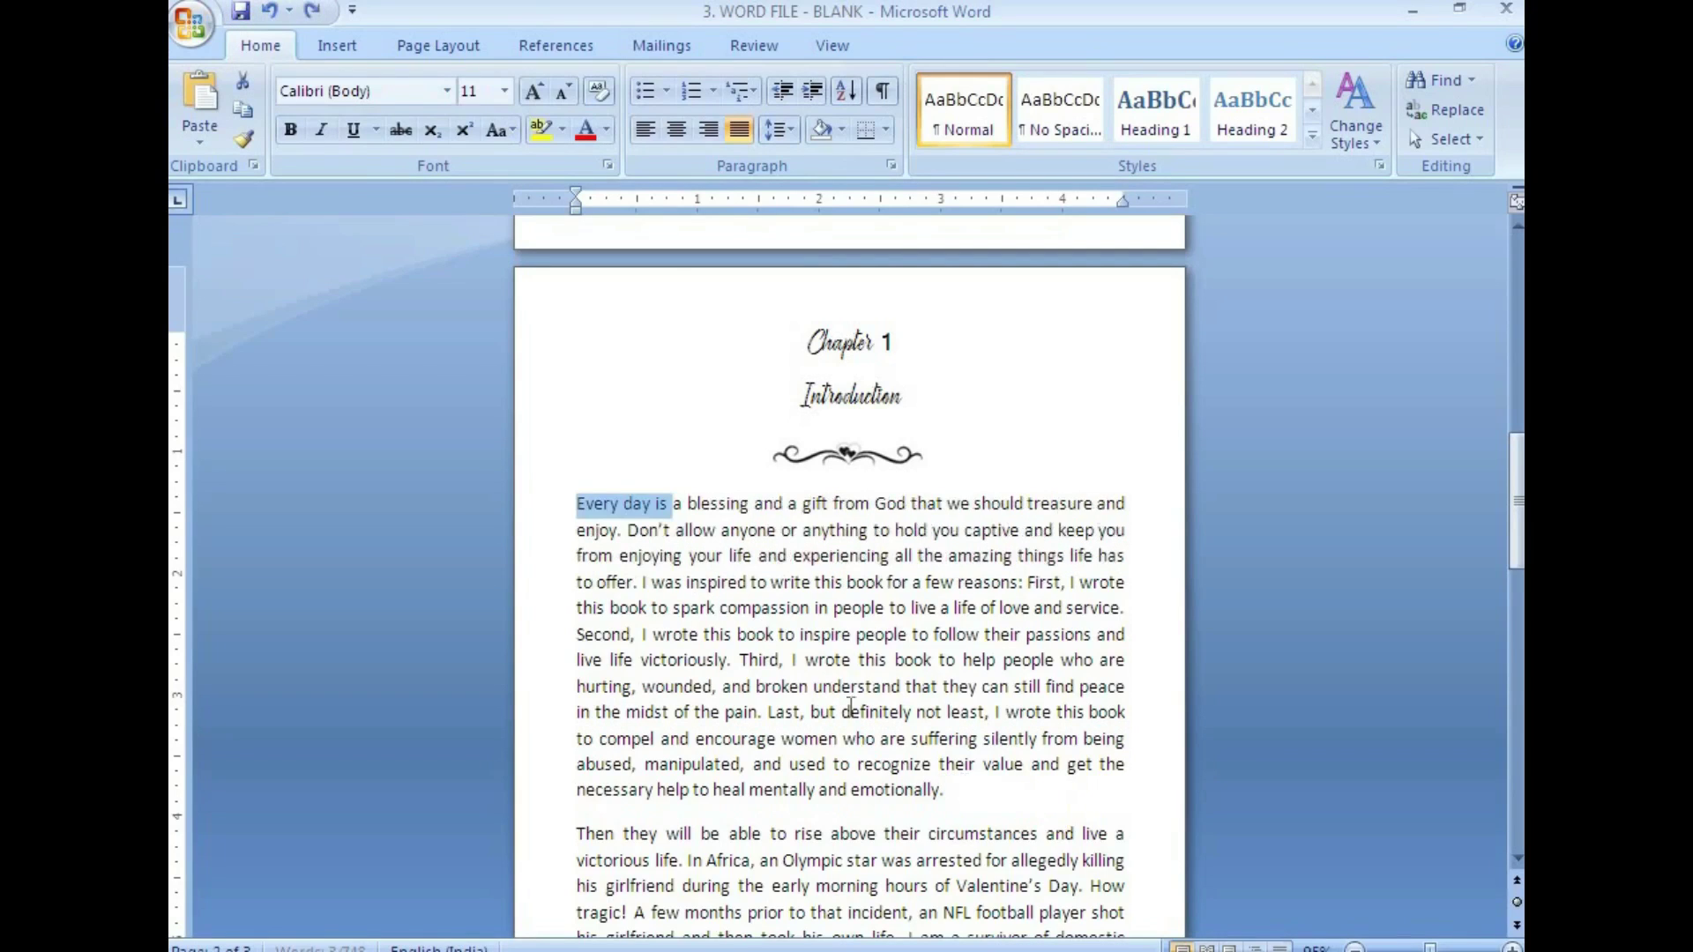
drag(579, 504, 981, 796)
click(529, 926)
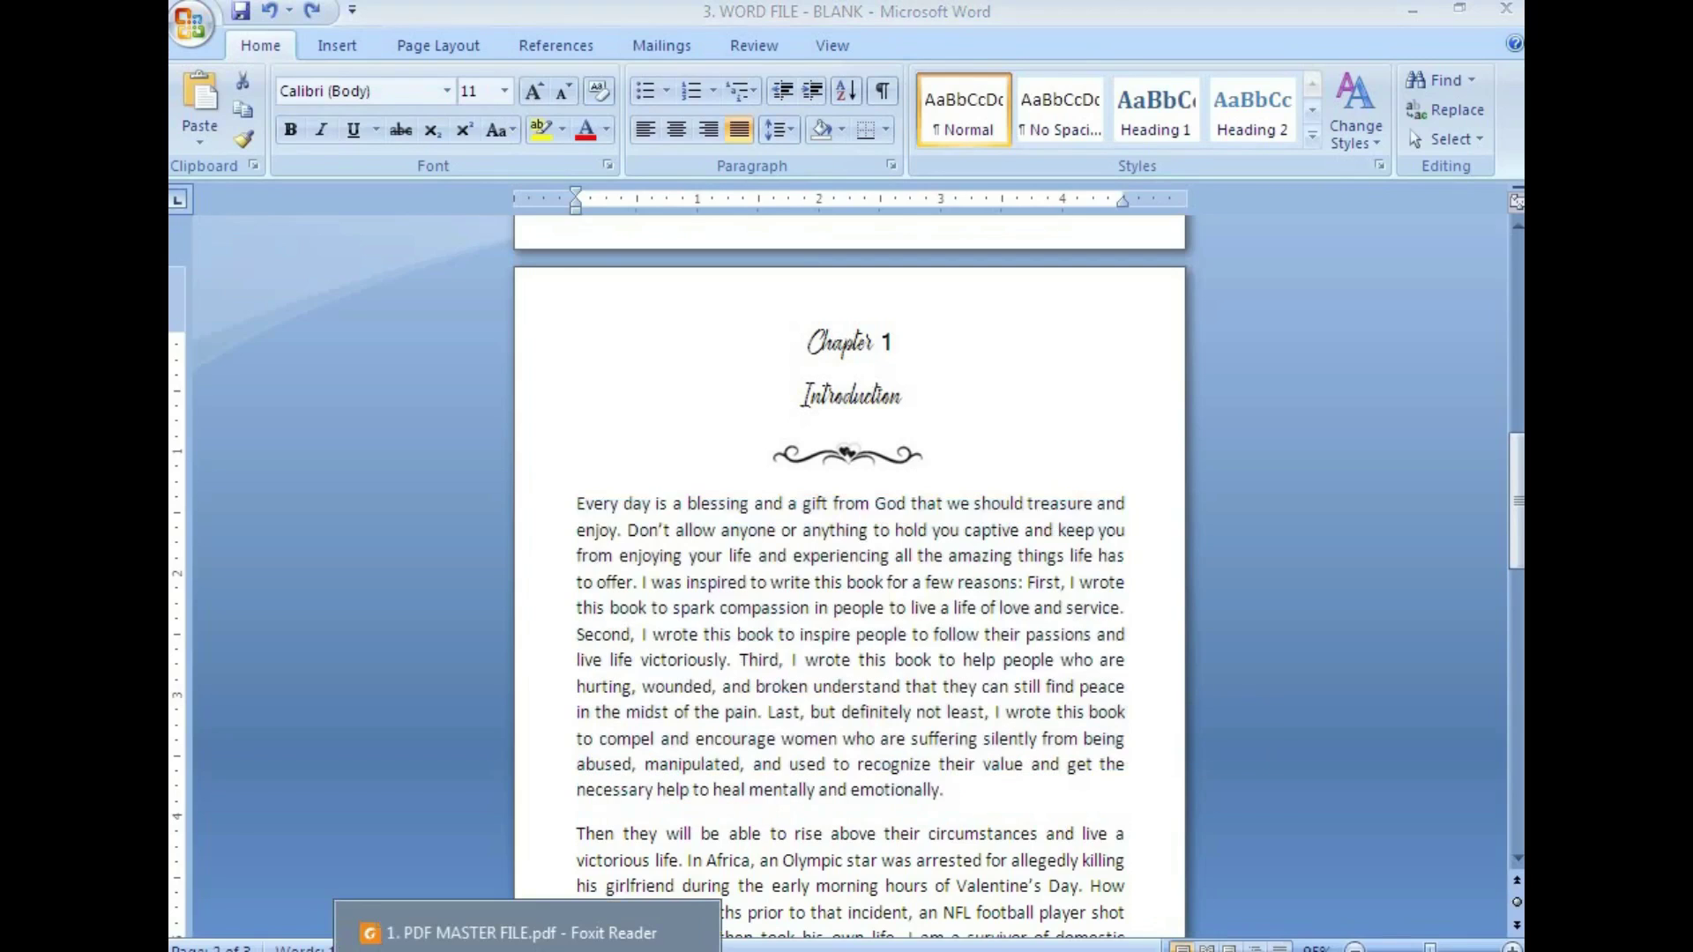
drag(672, 470, 873, 887)
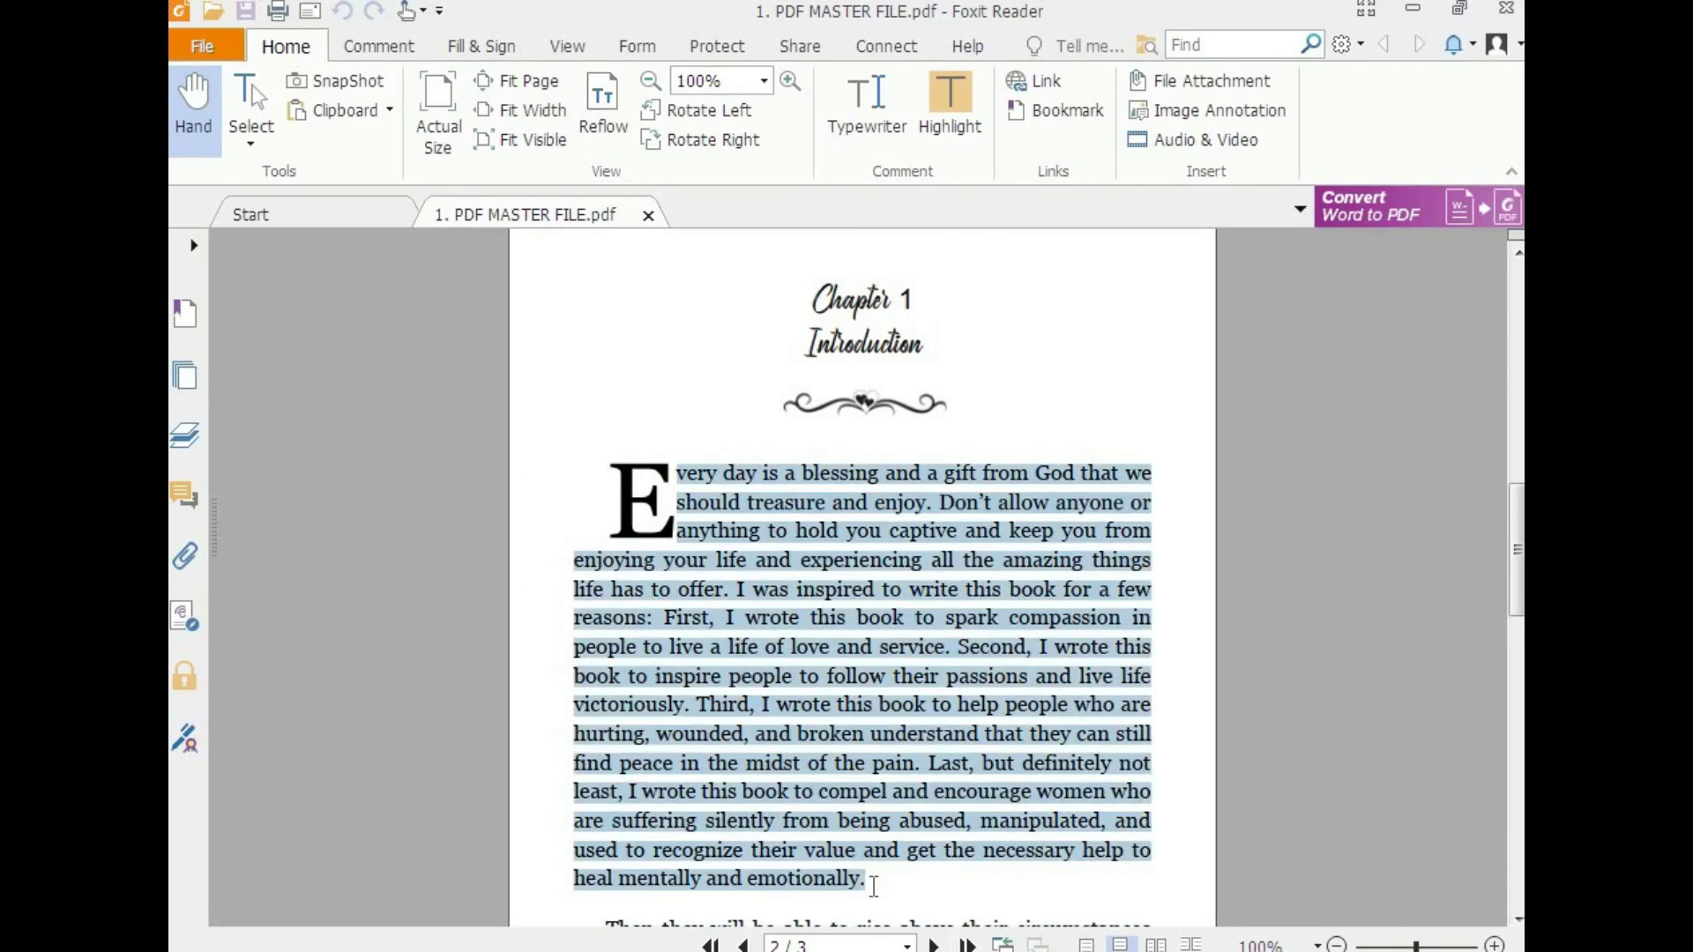
Compare the paragraph starting with "Then they will be able" in the master PDF with its counterpart in the Word document
scroll(901, 654, down, 5)
scroll(902, 654, down, 1)
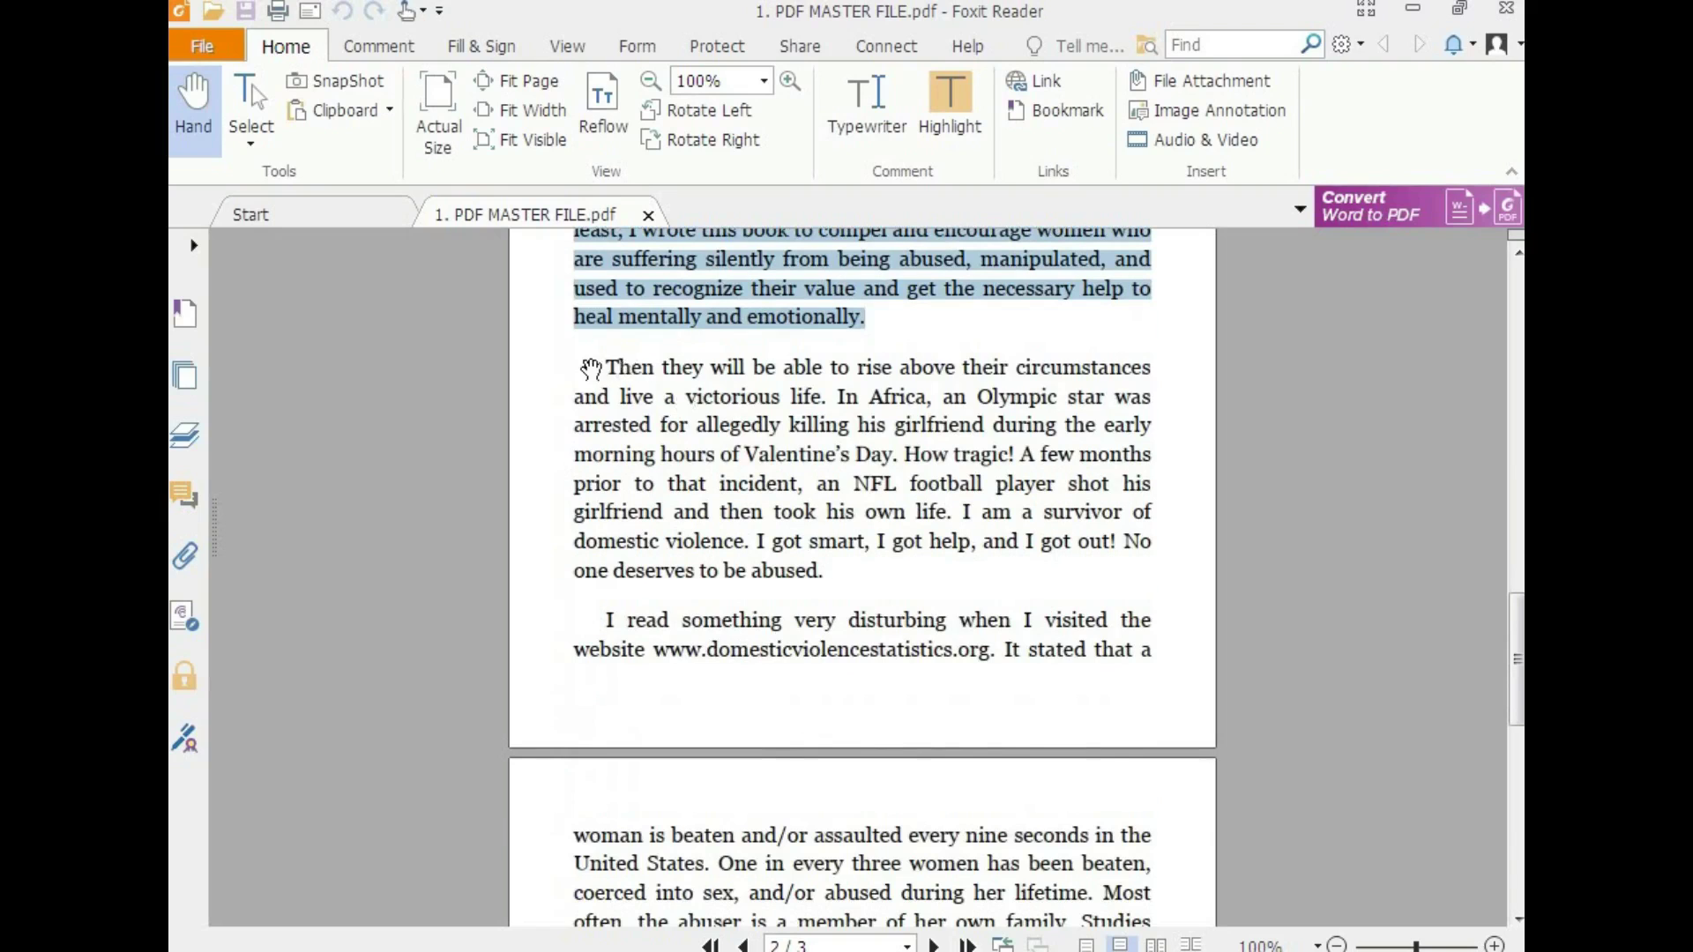
drag(608, 359, 829, 573)
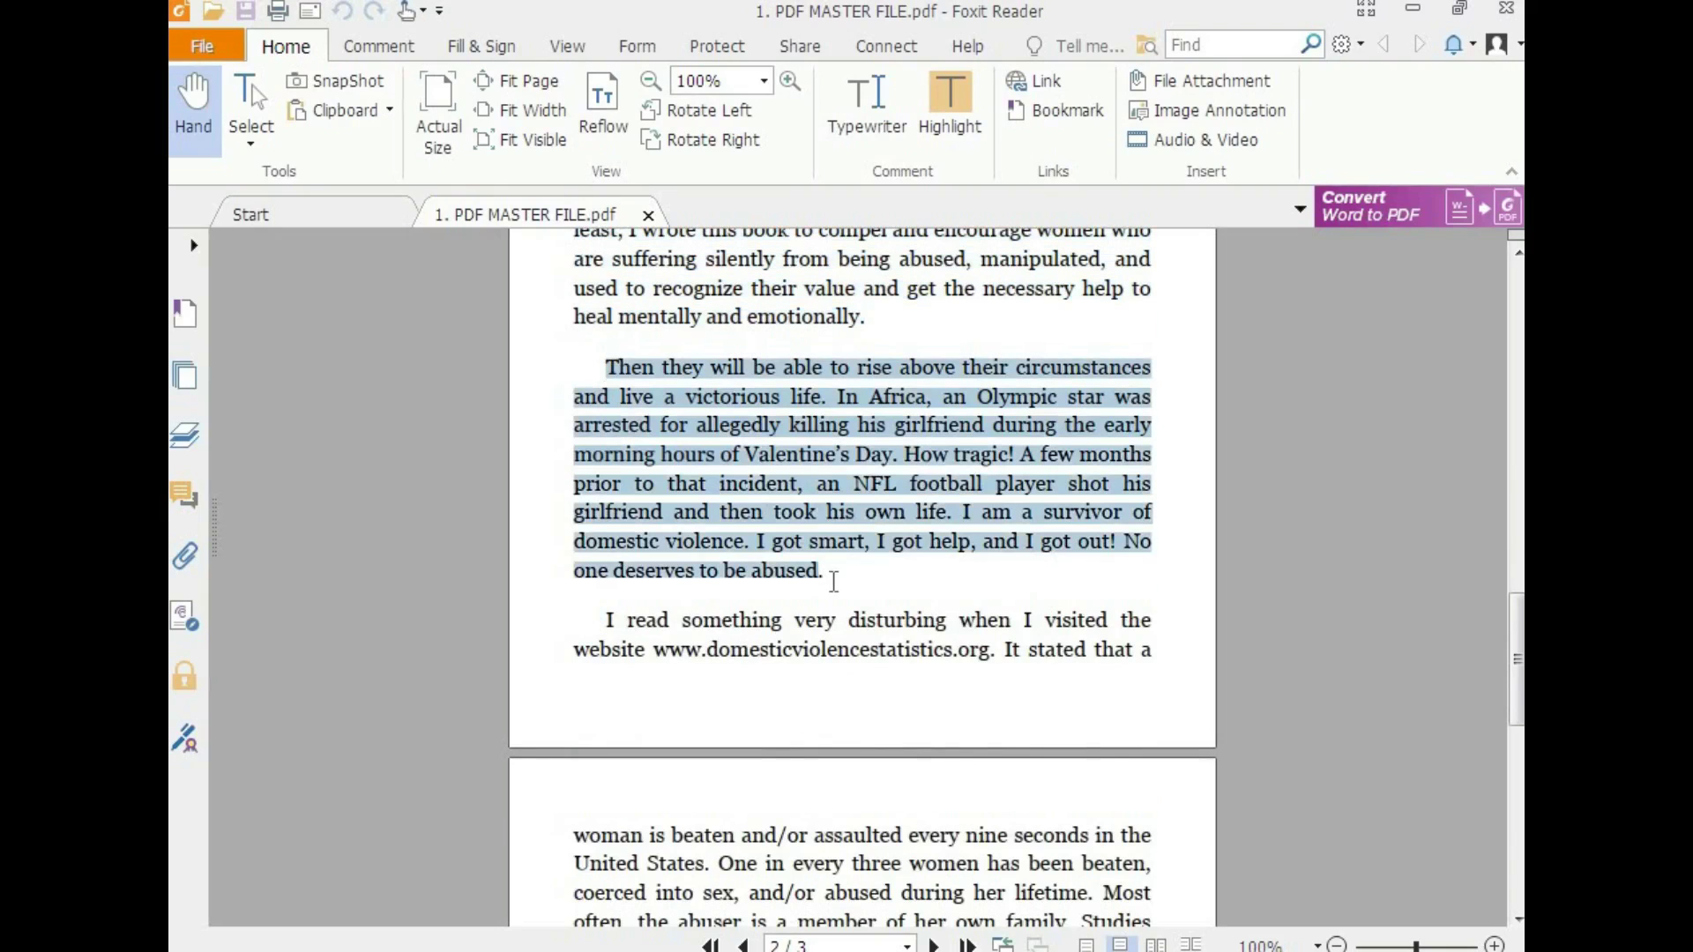
click(600, 933)
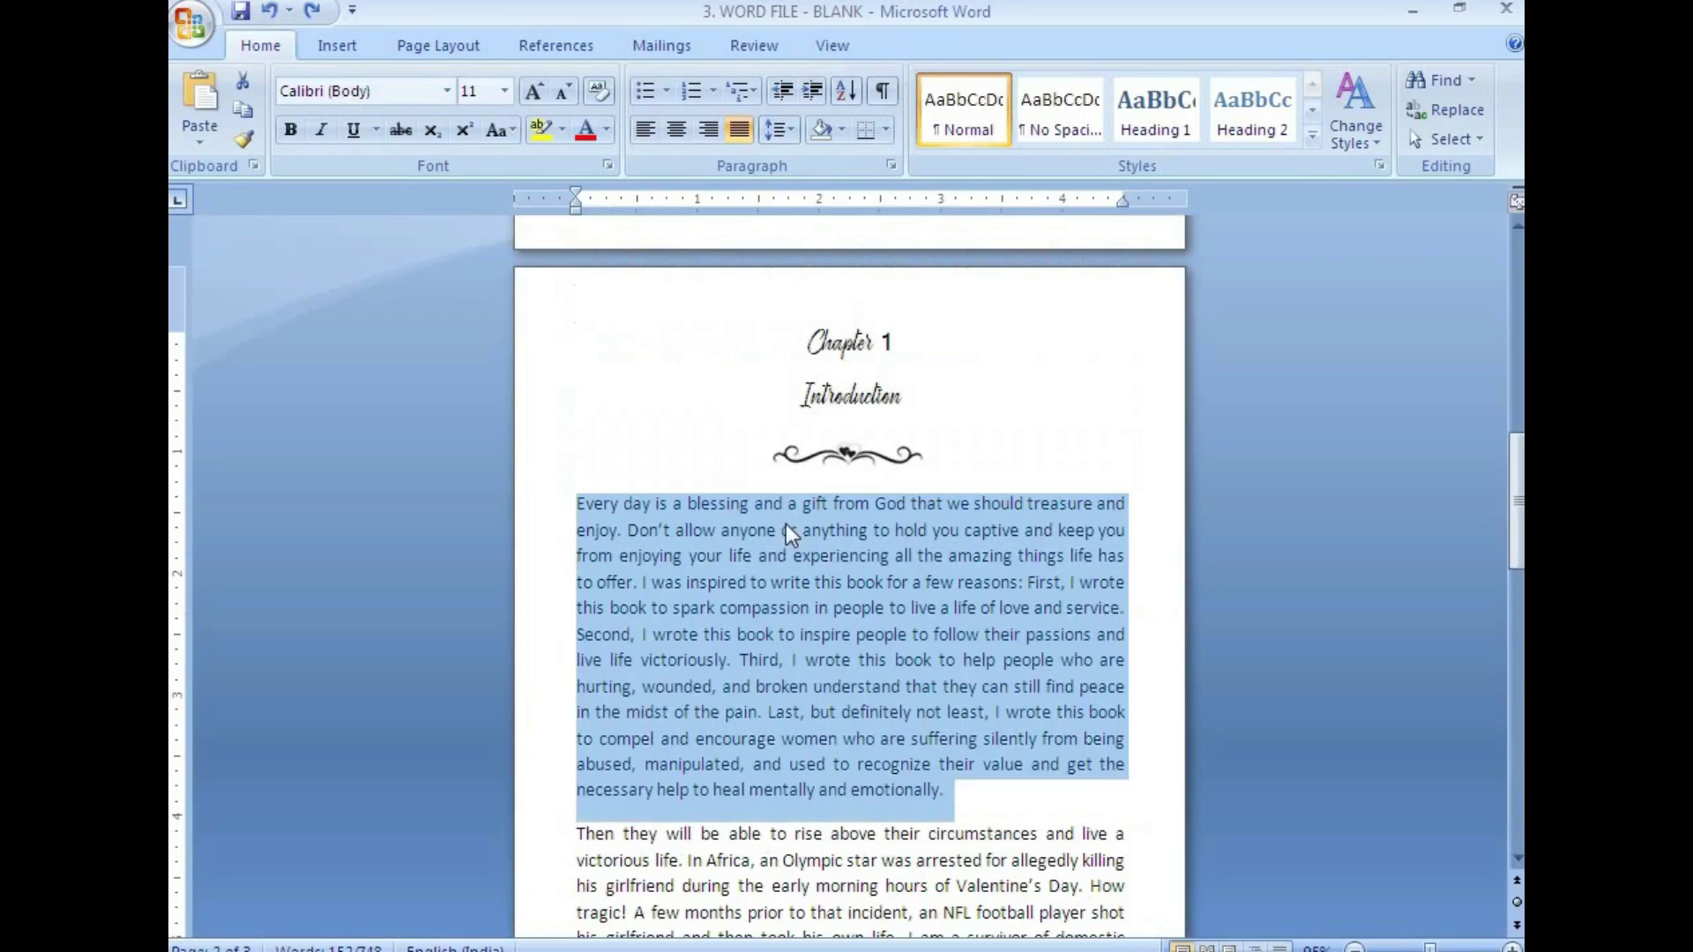
scroll(786, 524, down, 4)
drag(580, 472, 659, 630)
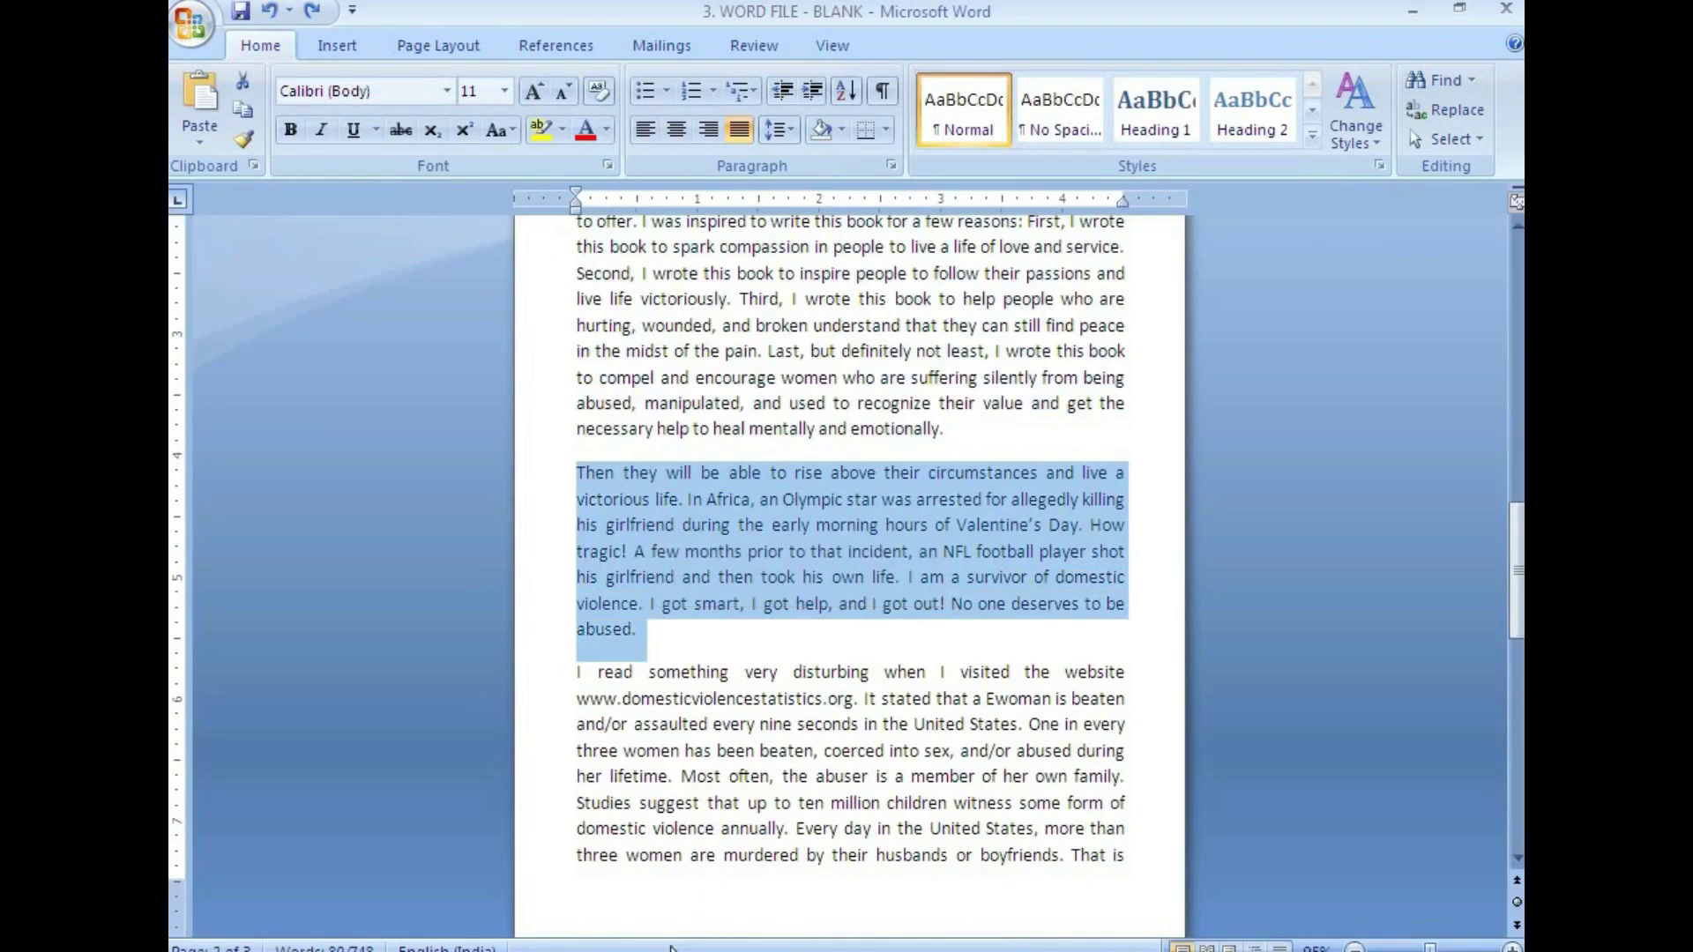
Compare the paragraph starting with "I read something very disturbing" between the PDF in Foxit Reader and the Word document
key(alt+Tab)
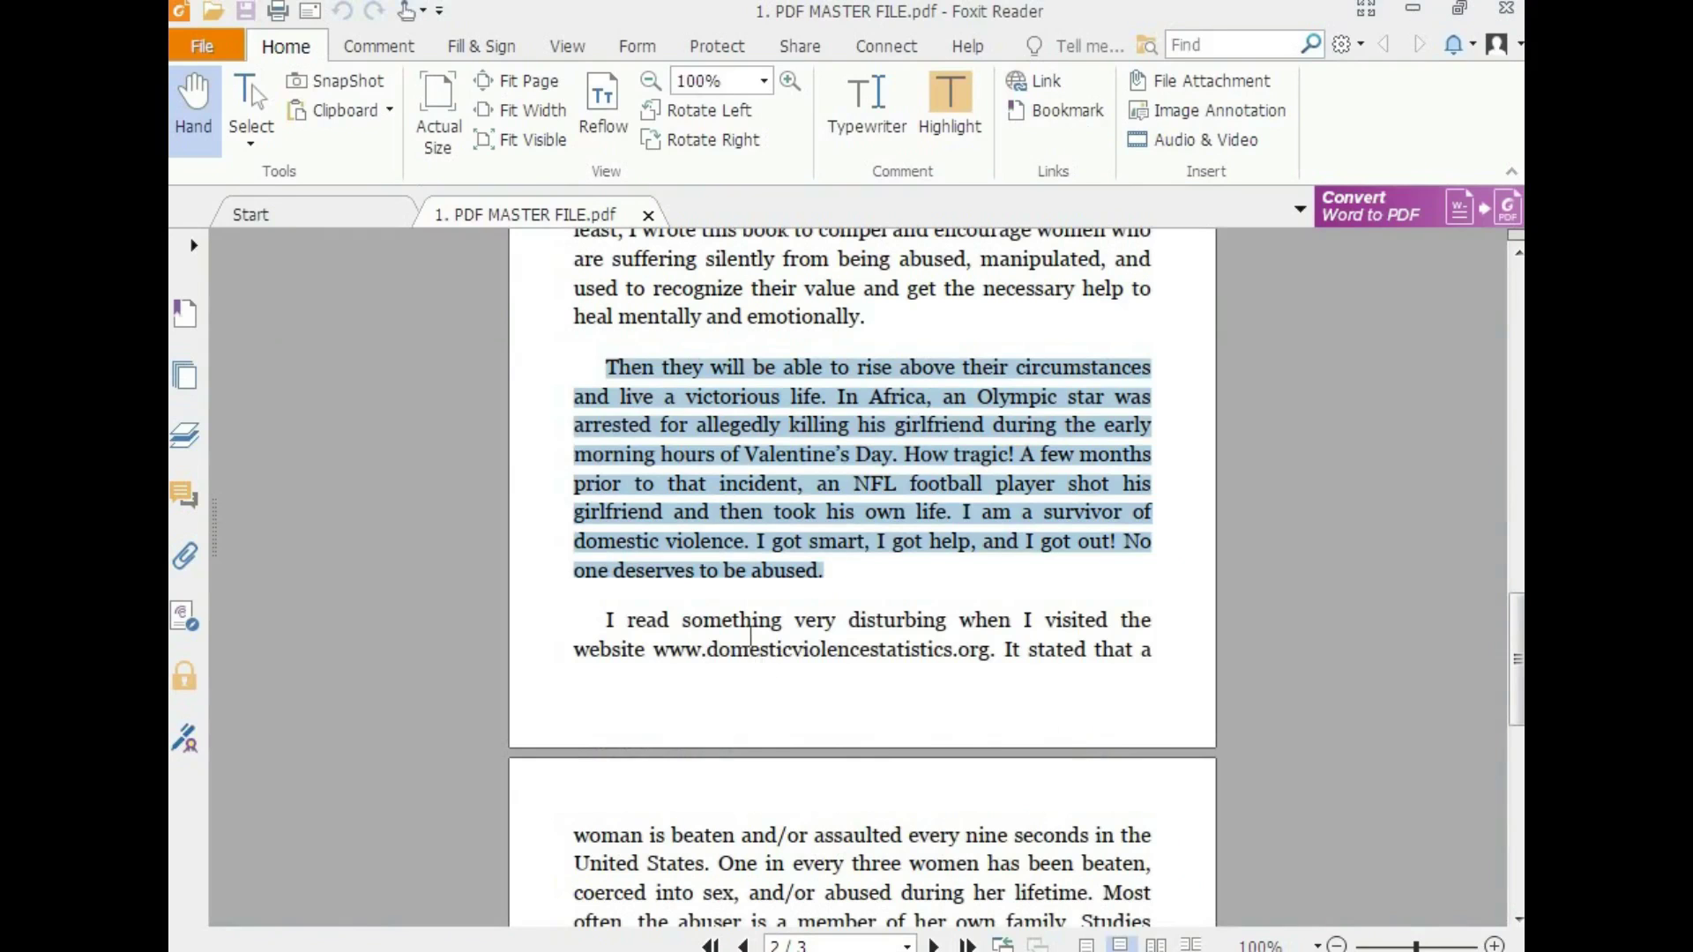
scroll(706, 564, down, 4)
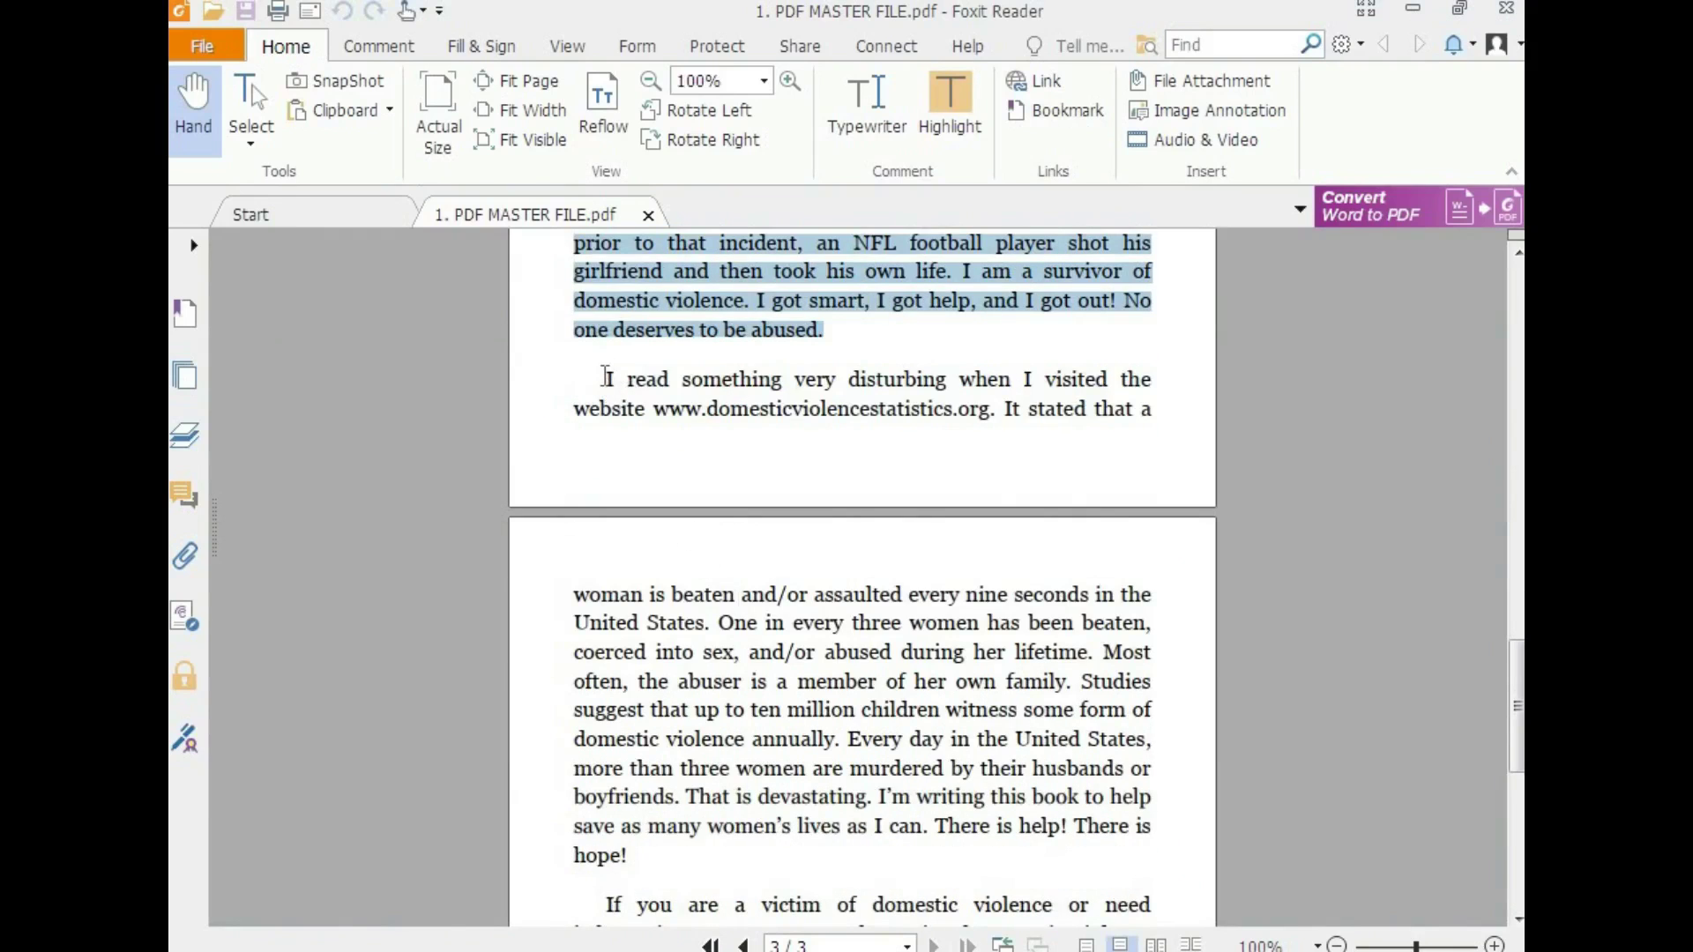
drag(607, 379, 665, 848)
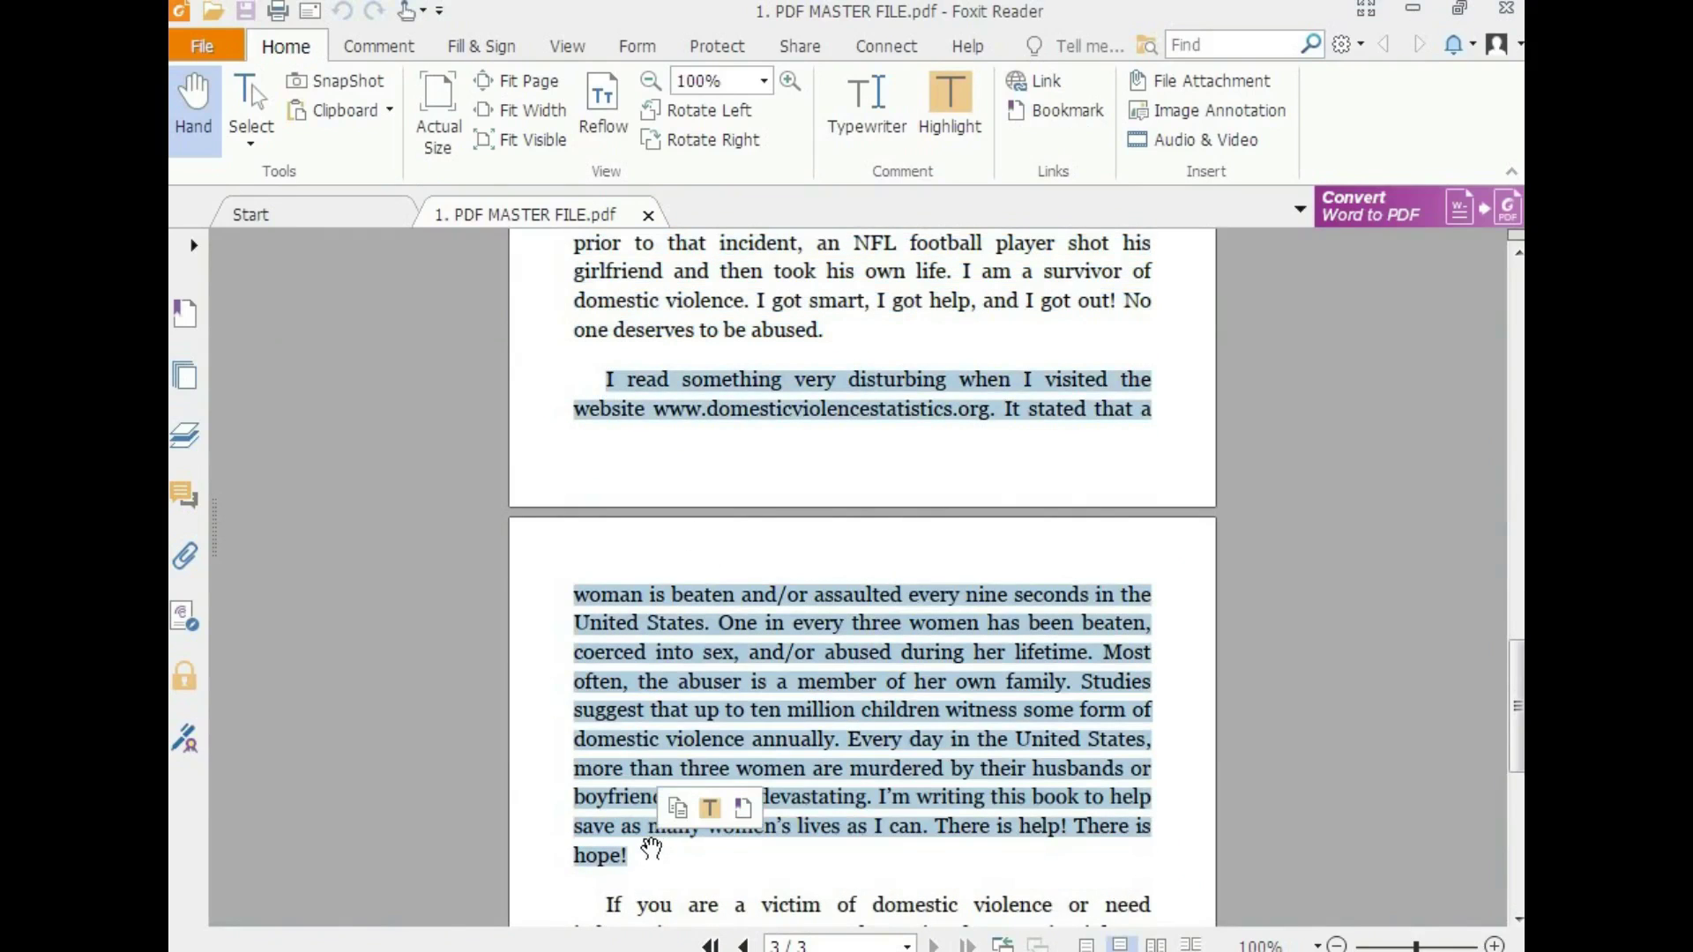
key(alt+Tab)
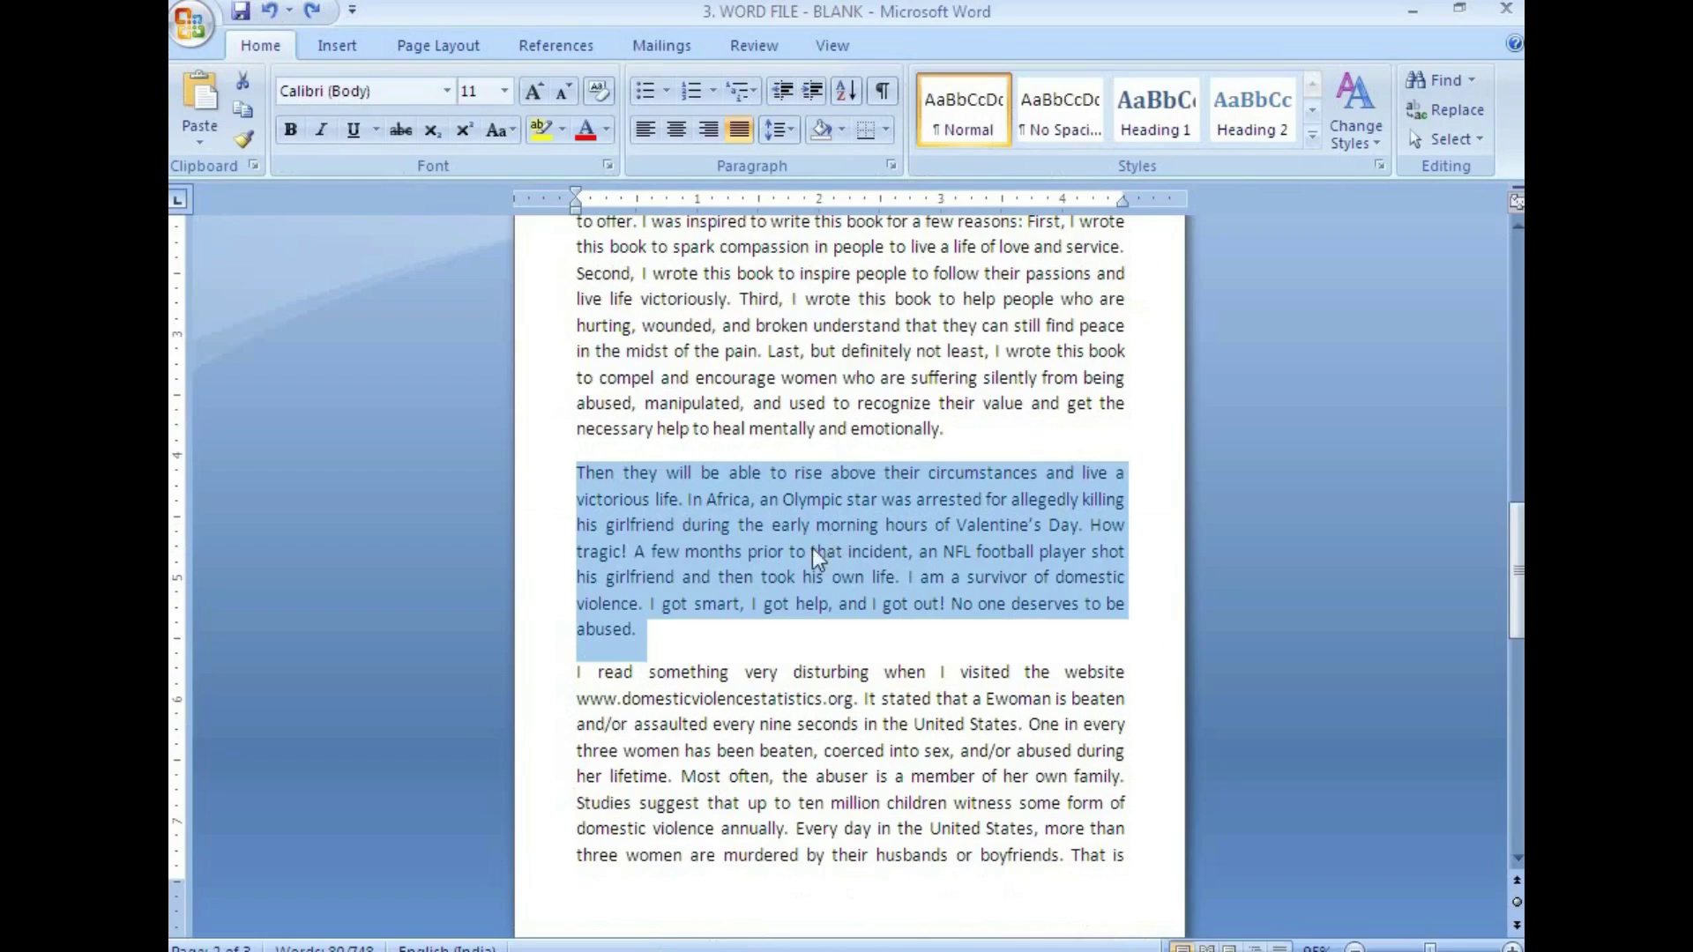
scroll(654, 500, down, 3)
drag(571, 488, 847, 756)
scroll(759, 572, down, 1)
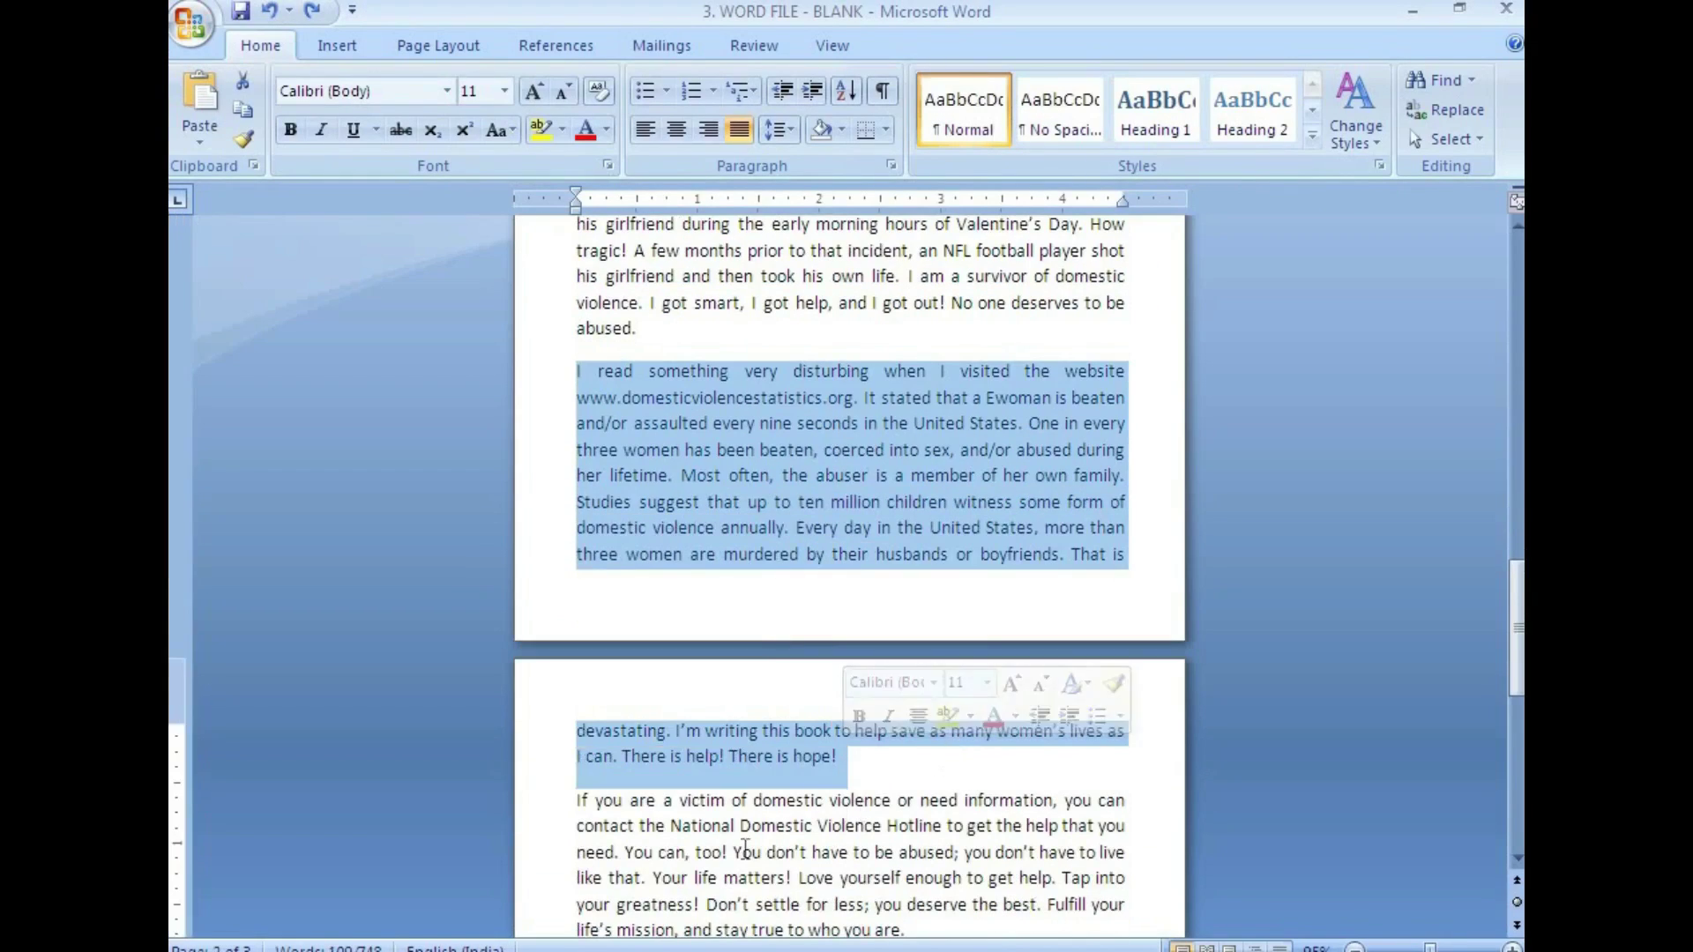
Compare the closing paragraph starting with "If you are a victim" between the PDF in Foxit Reader and the Word document
key(alt+Tab)
scroll(805, 514, down, 6)
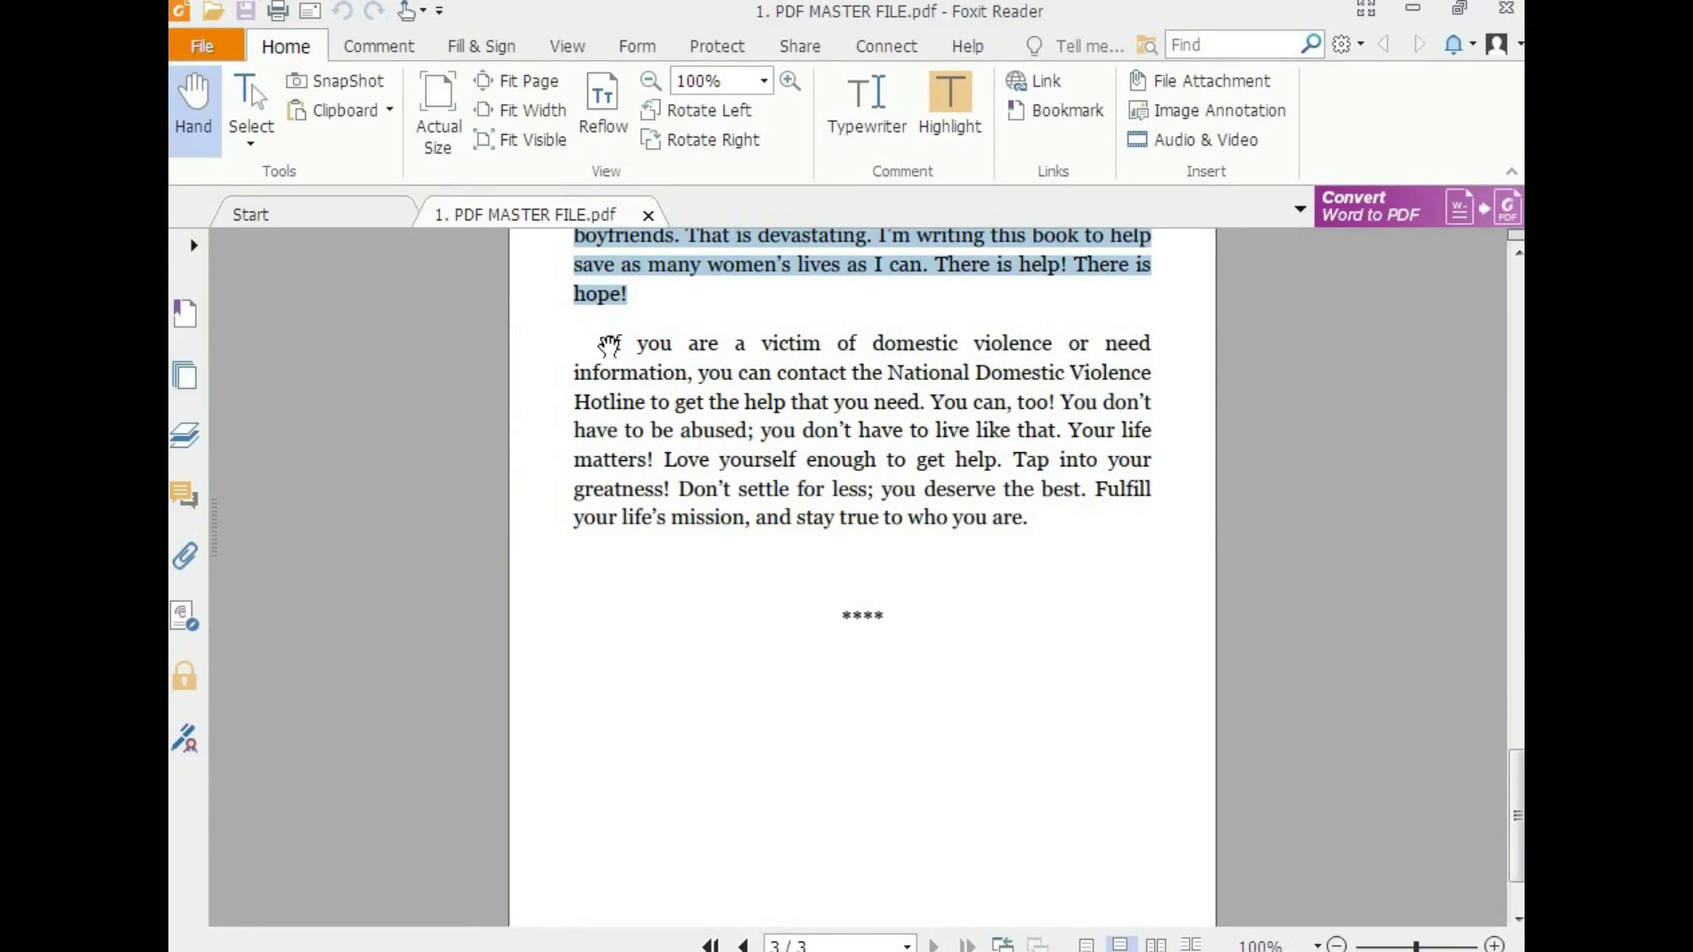
drag(608, 339, 1024, 529)
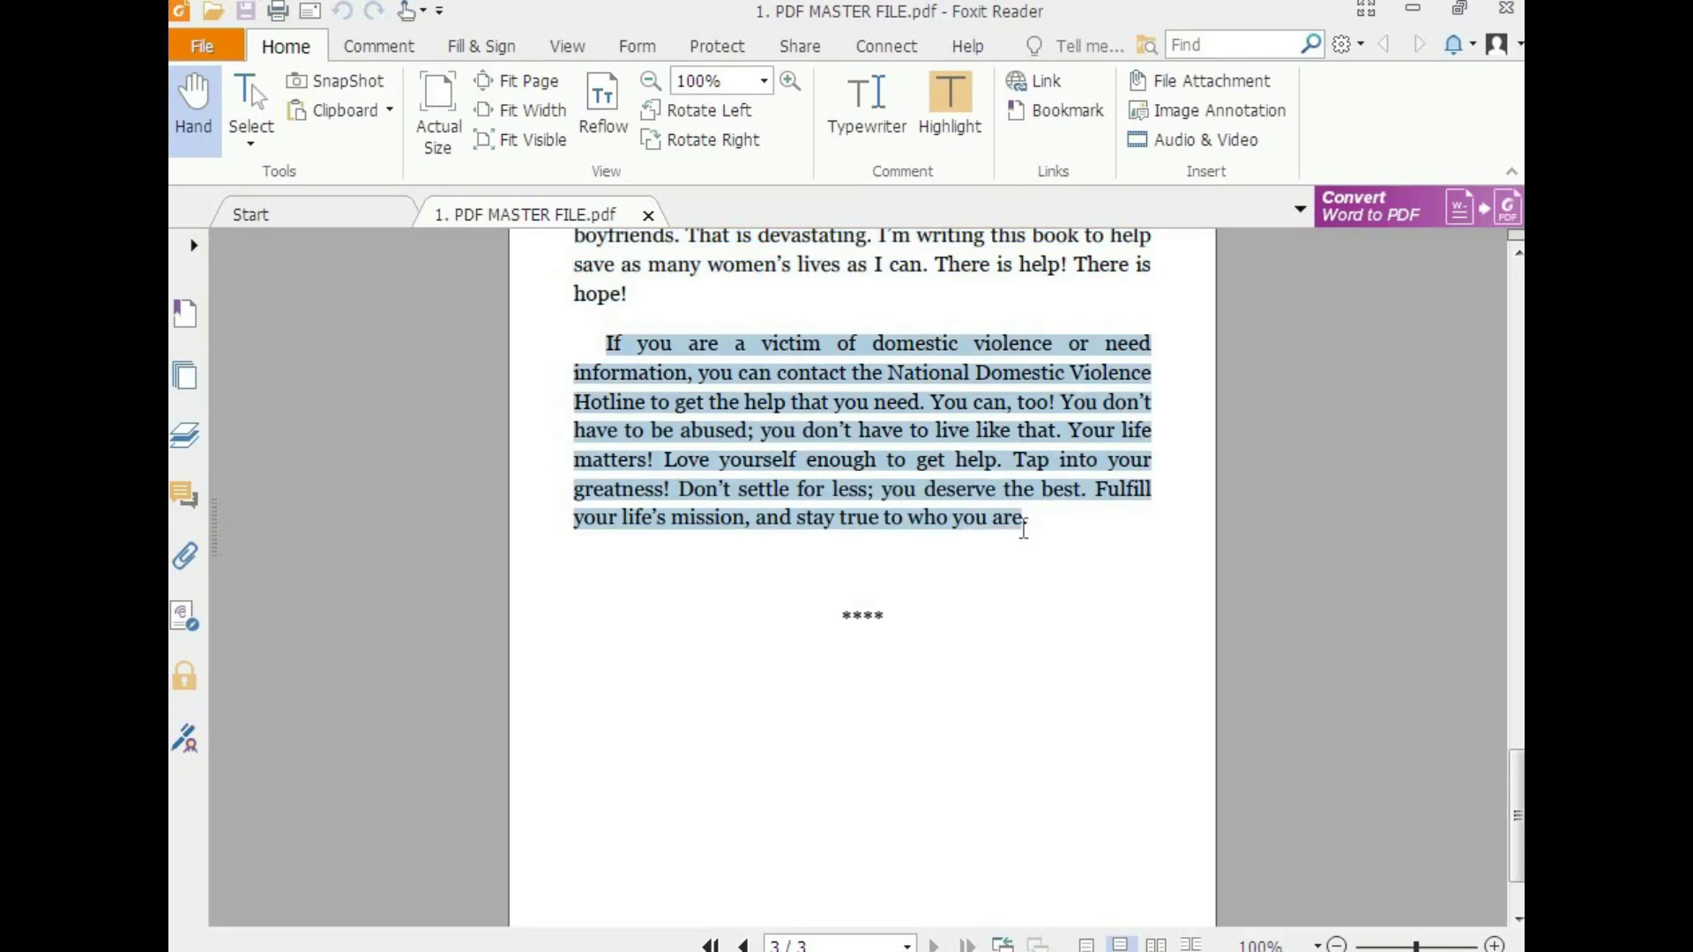
key(alt+Tab)
scroll(714, 511, down, 4)
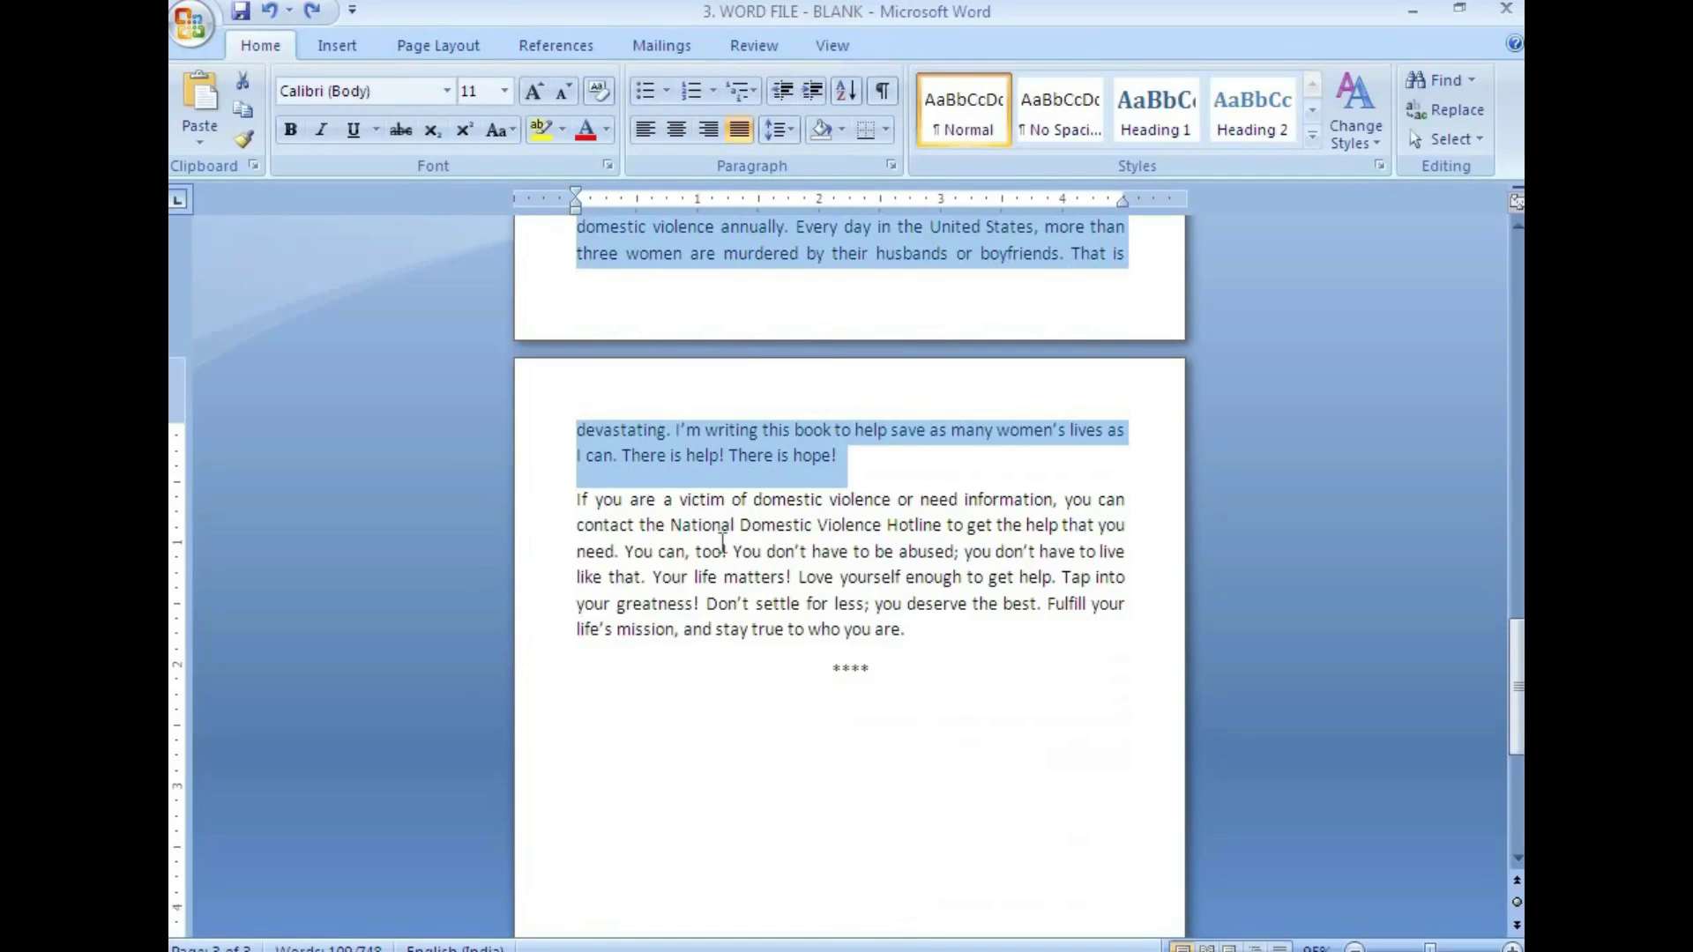
drag(573, 499, 934, 628)
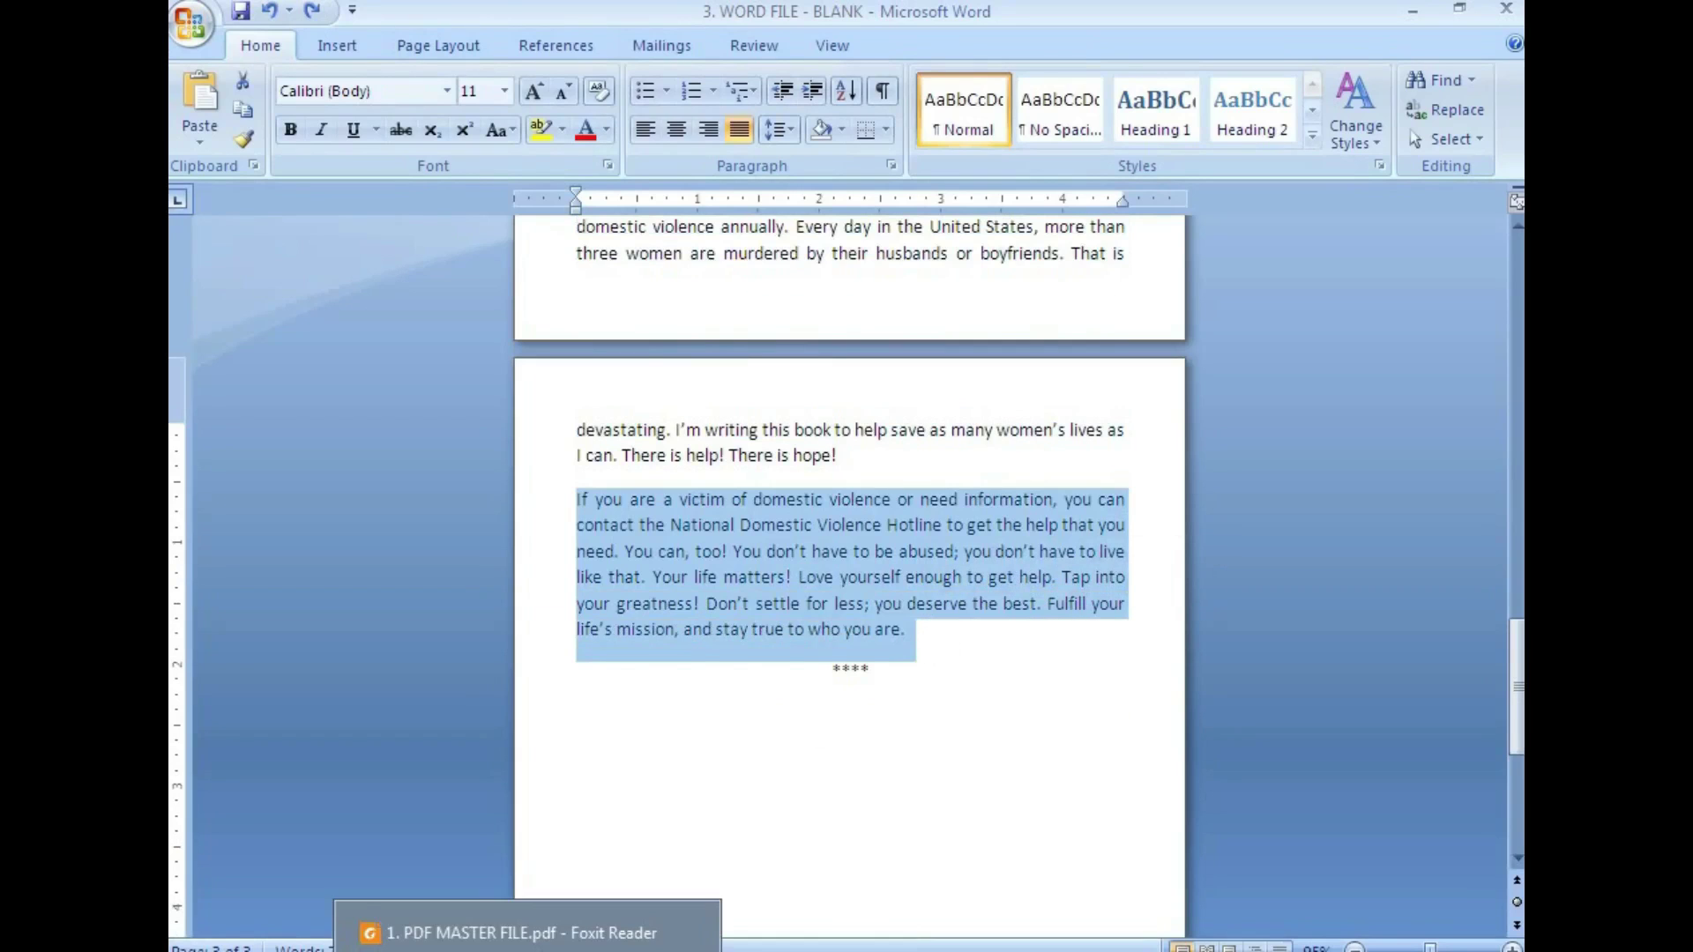
Add a blank line between the closing paragraph and the asterisk separator on the last page, matching the master PDF
click(529, 946)
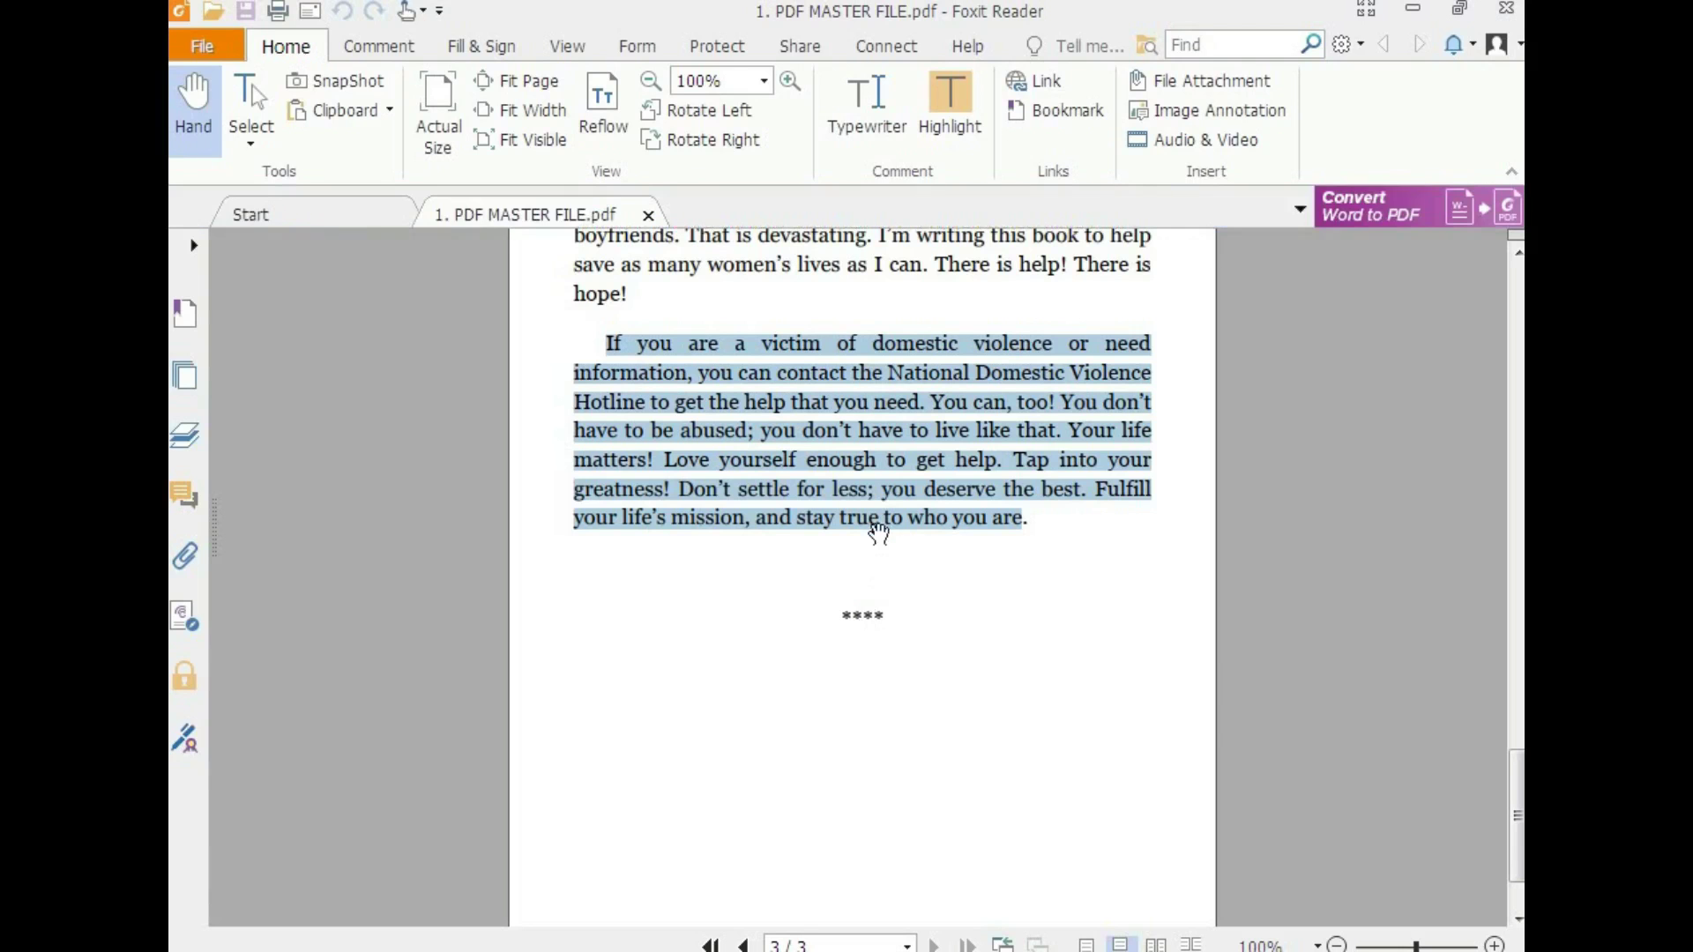
click(687, 947)
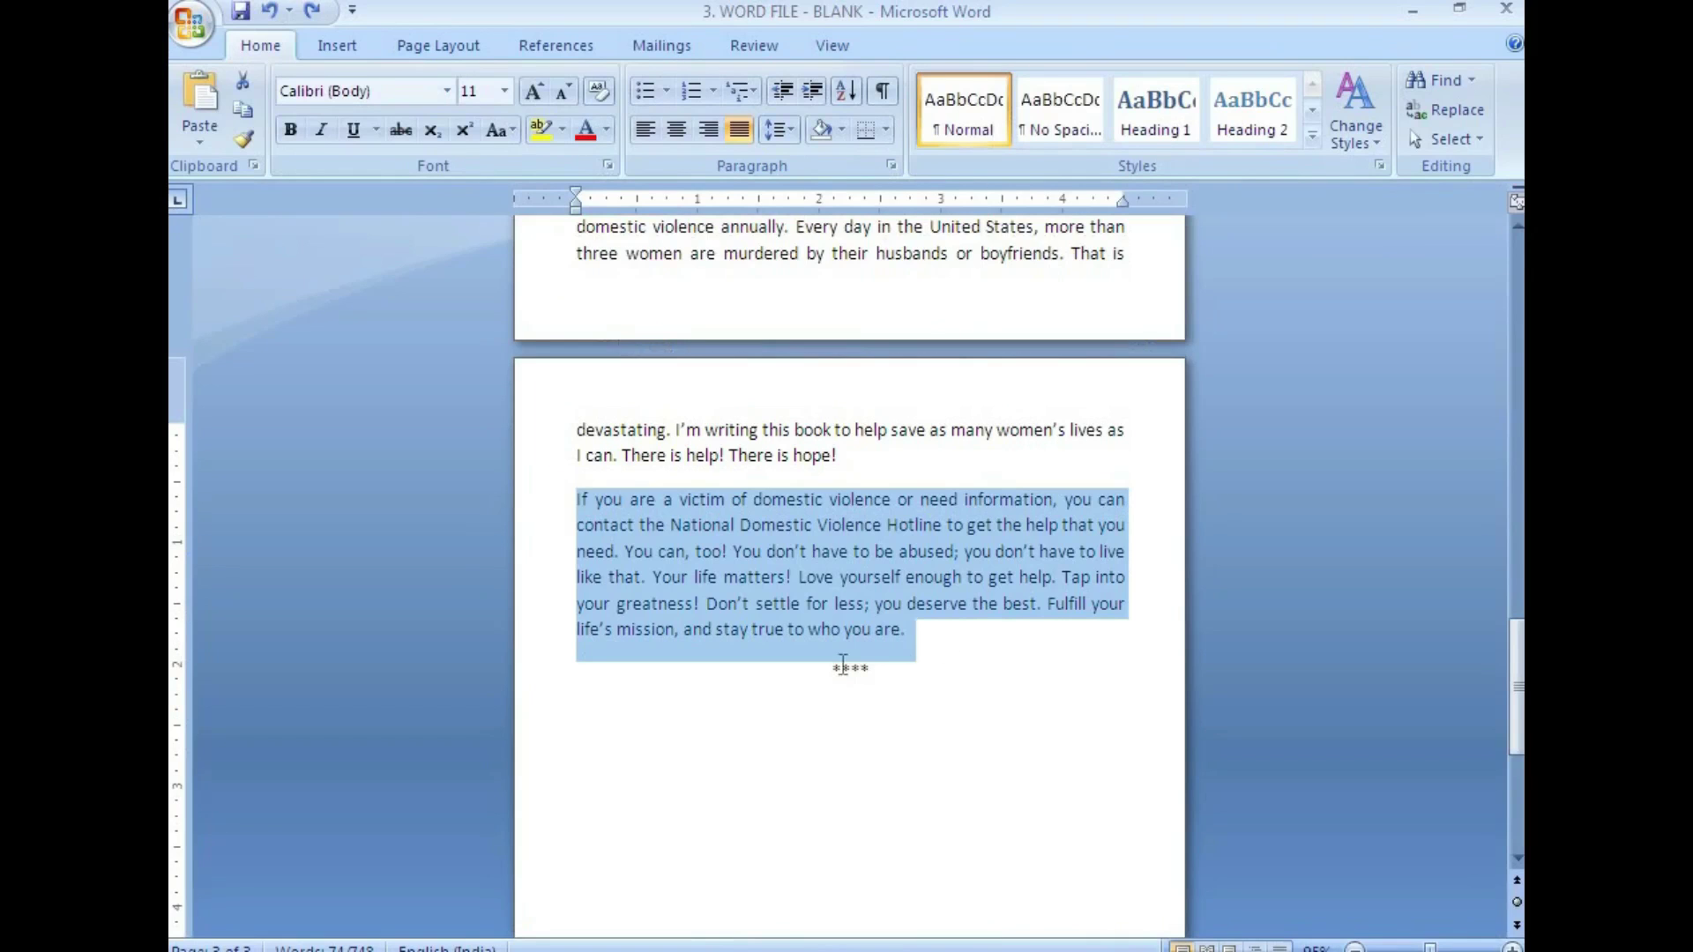
click(919, 632)
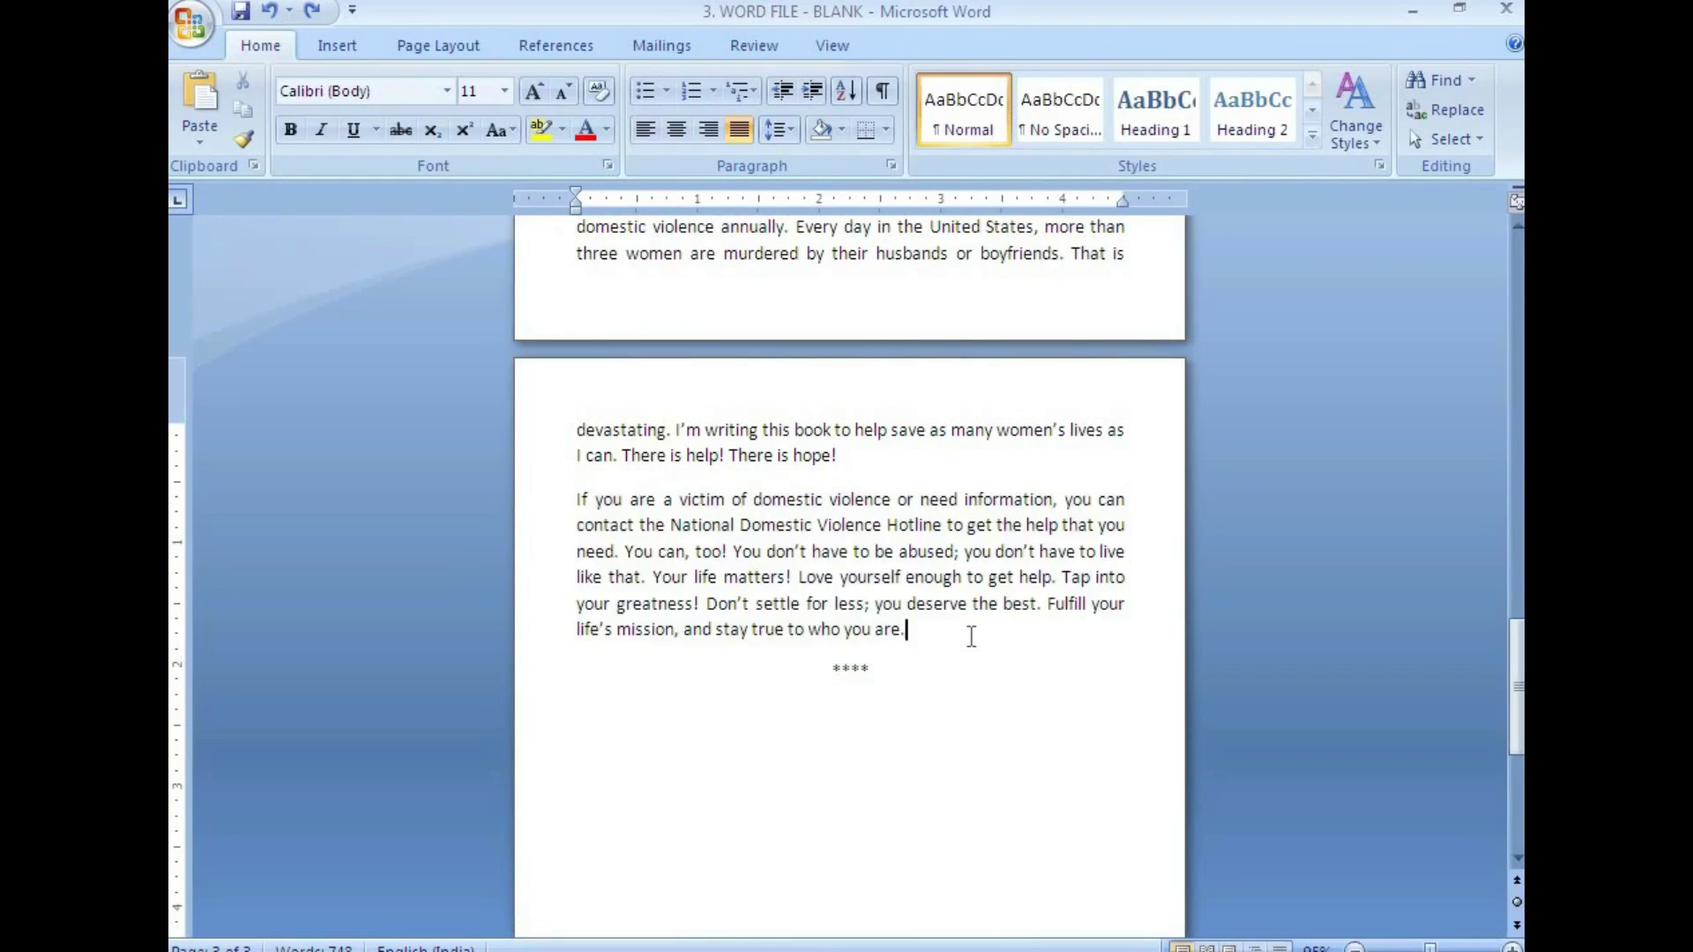
key(Return)
key(ctrl+z)
scroll(896, 627, up, 15)
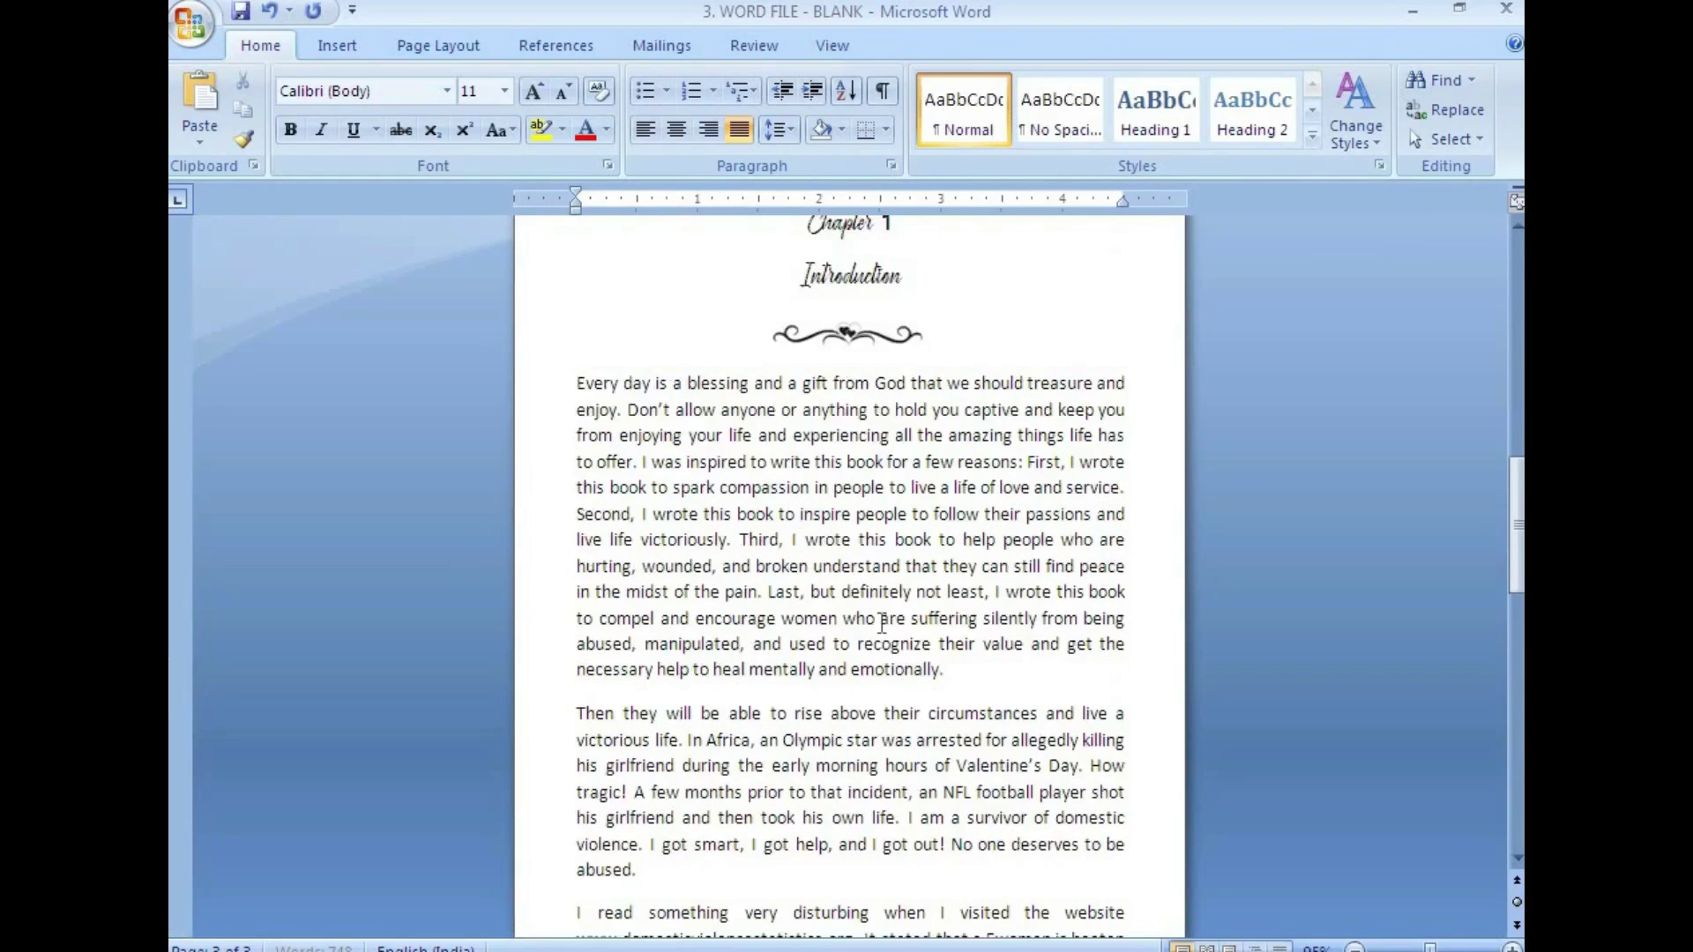
Add a blank line between the Acknowledgments paragraph and its asterisk separator as in the master PDF, and save the document
click(823, 618)
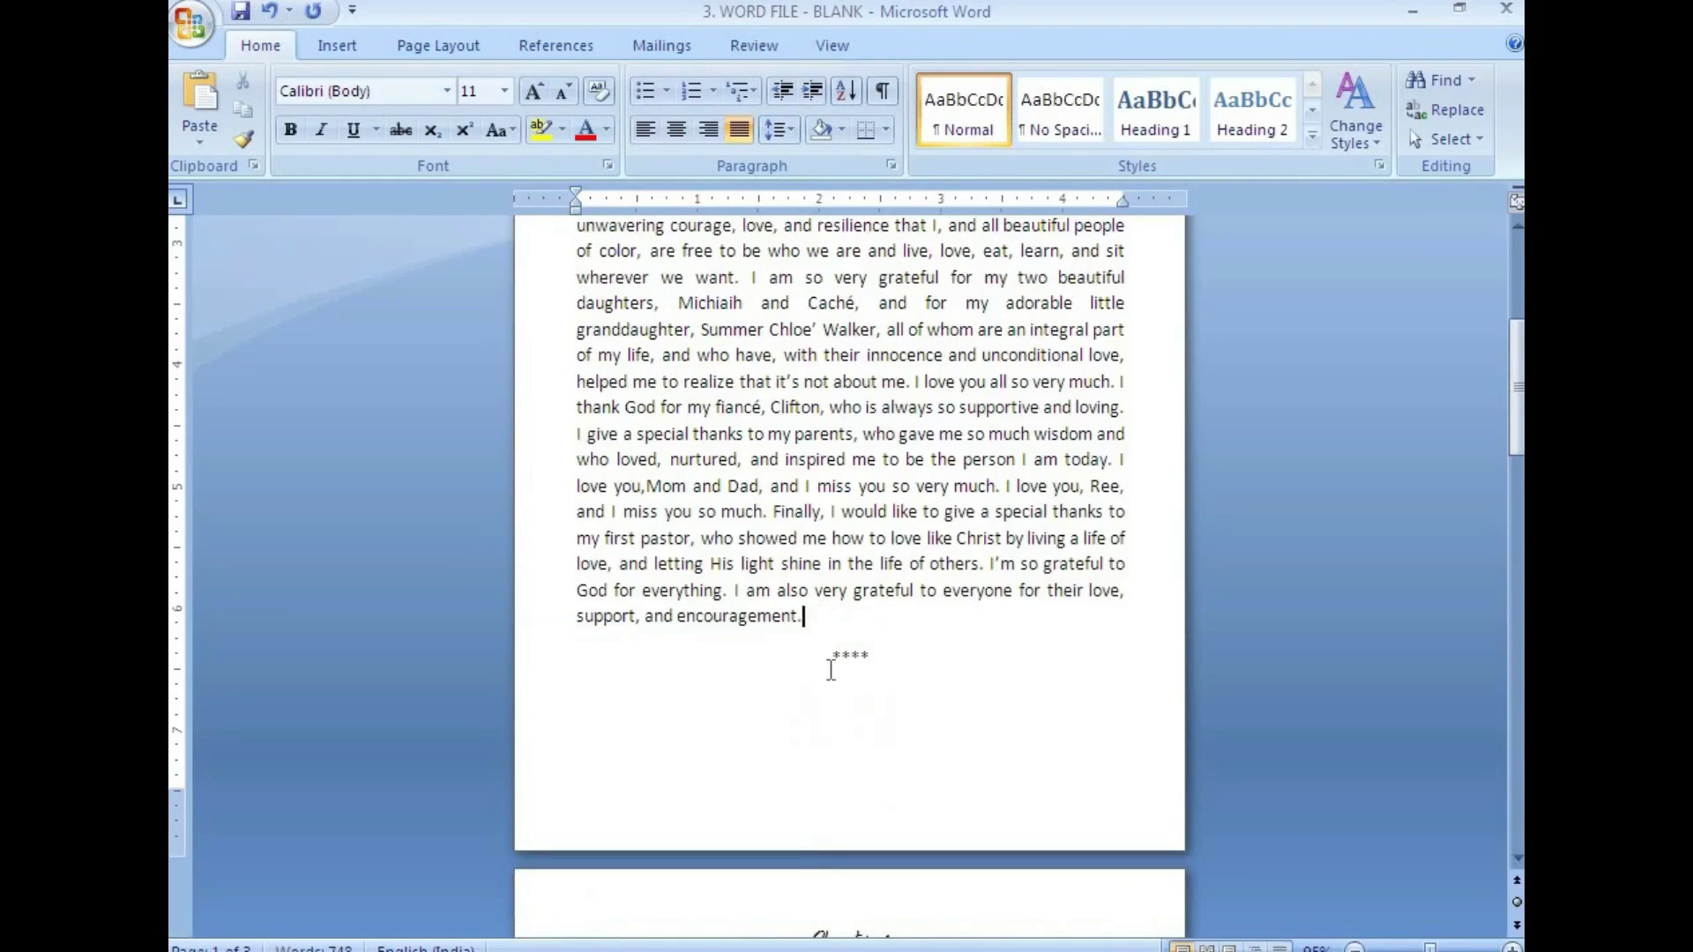
key(alt+Tab)
scroll(847, 573, up, 10)
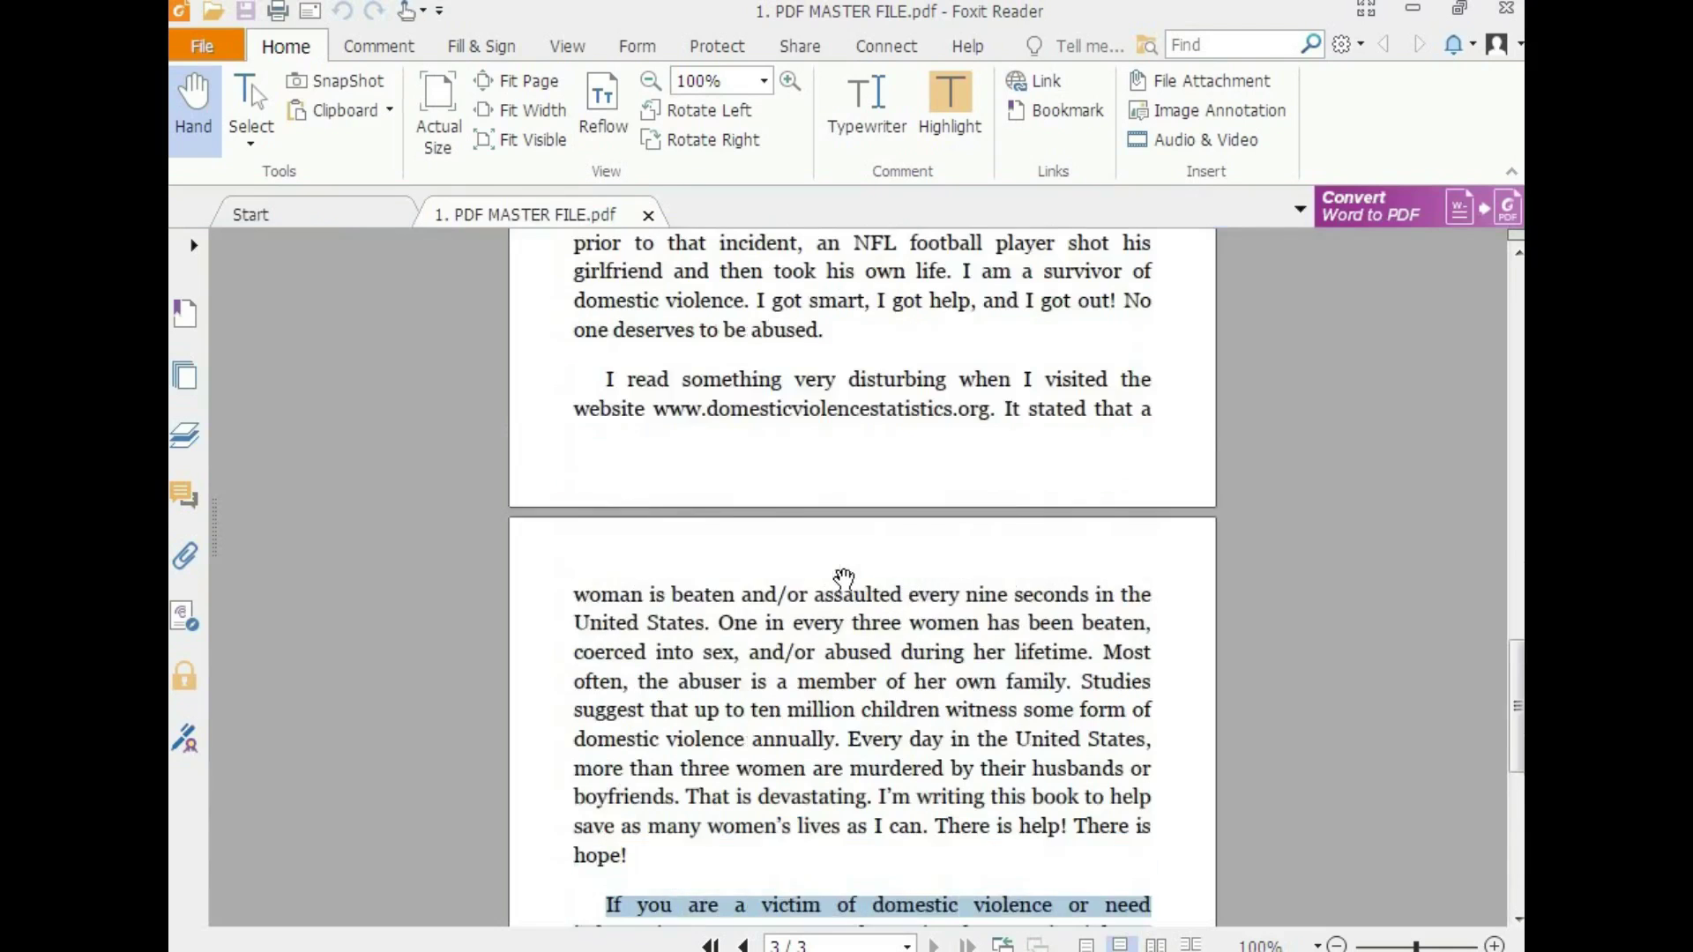
scroll(847, 569, up, 6)
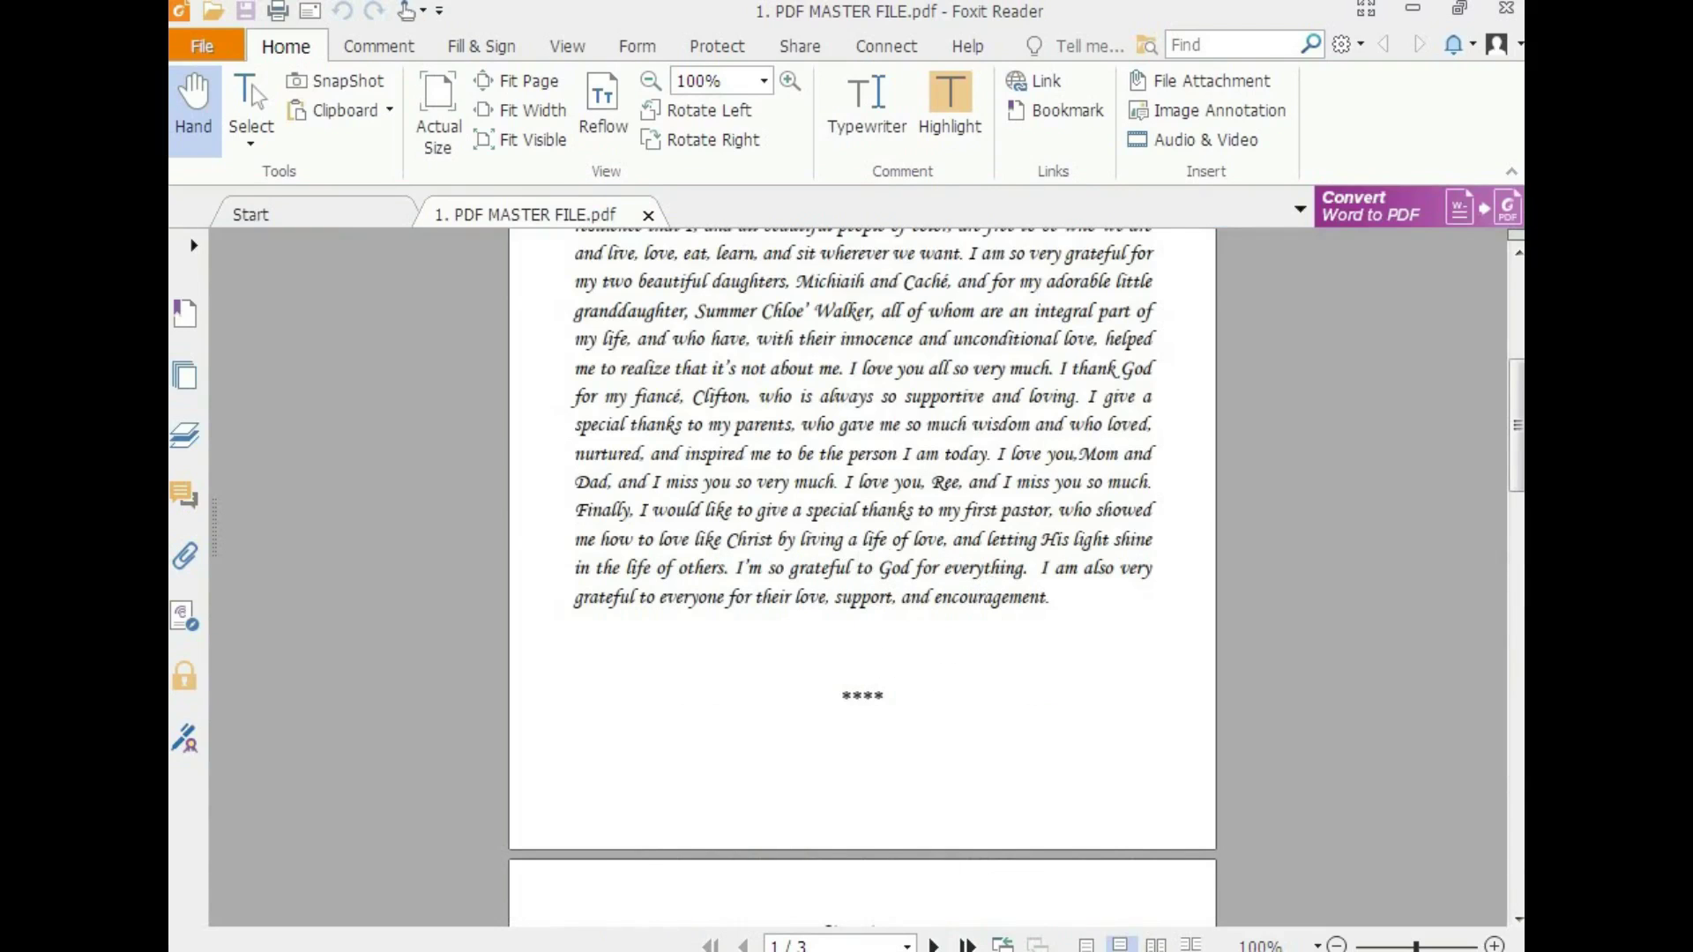
key(alt+Tab)
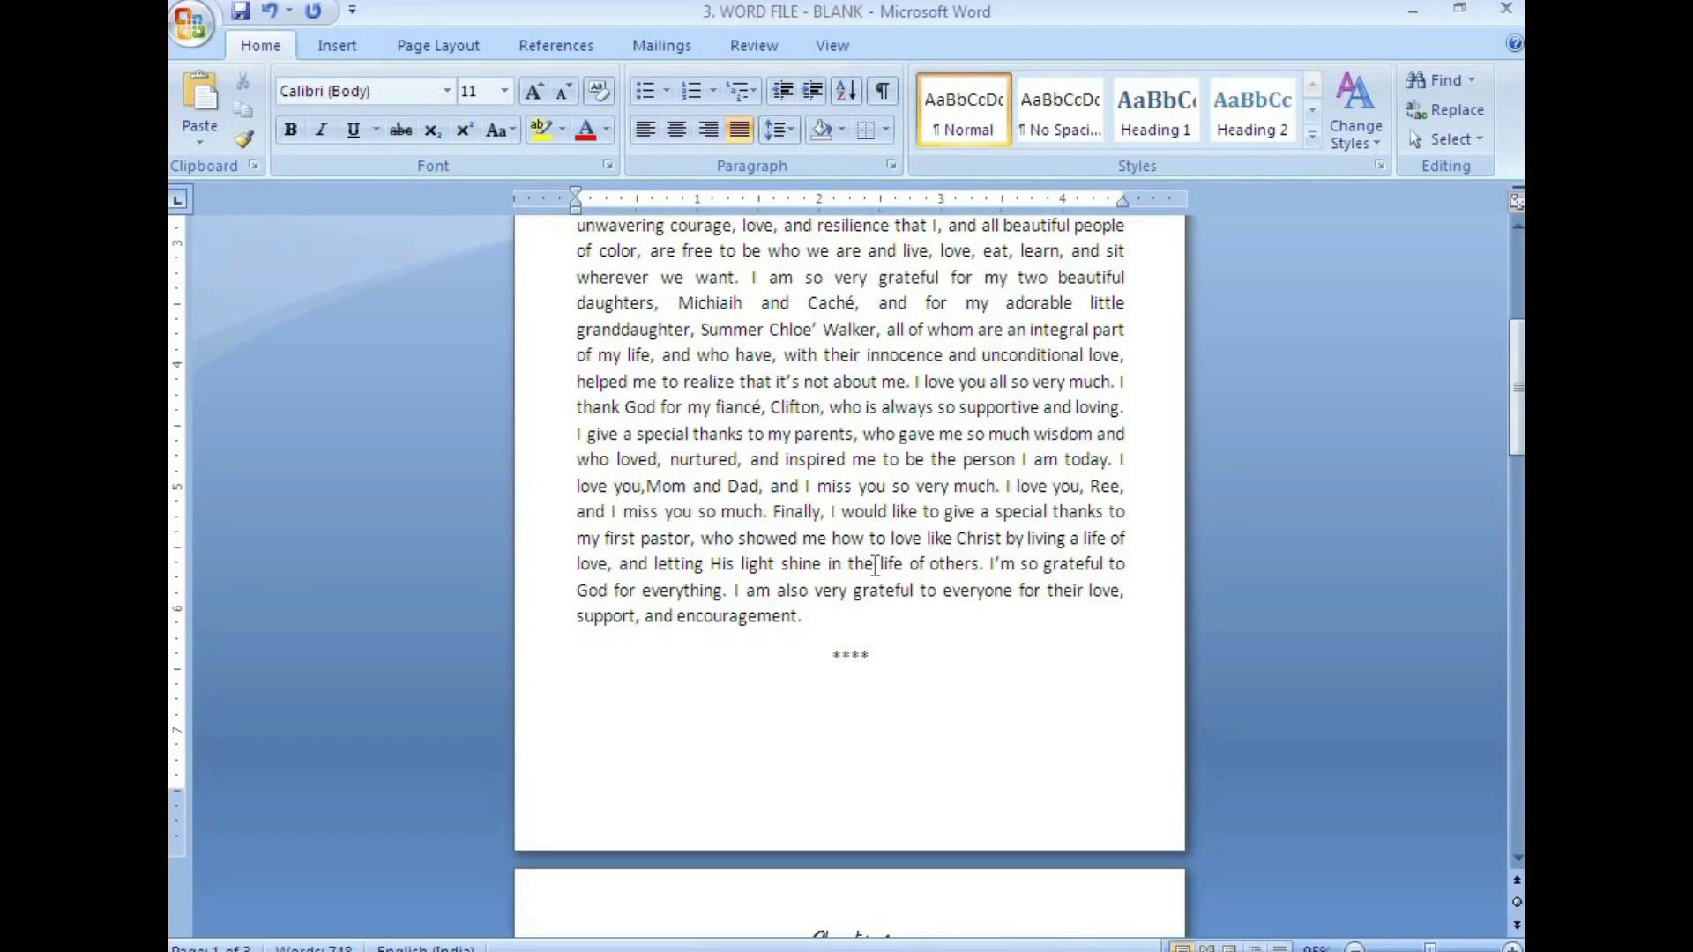
key(Return)
scroll(875, 558, up, 5)
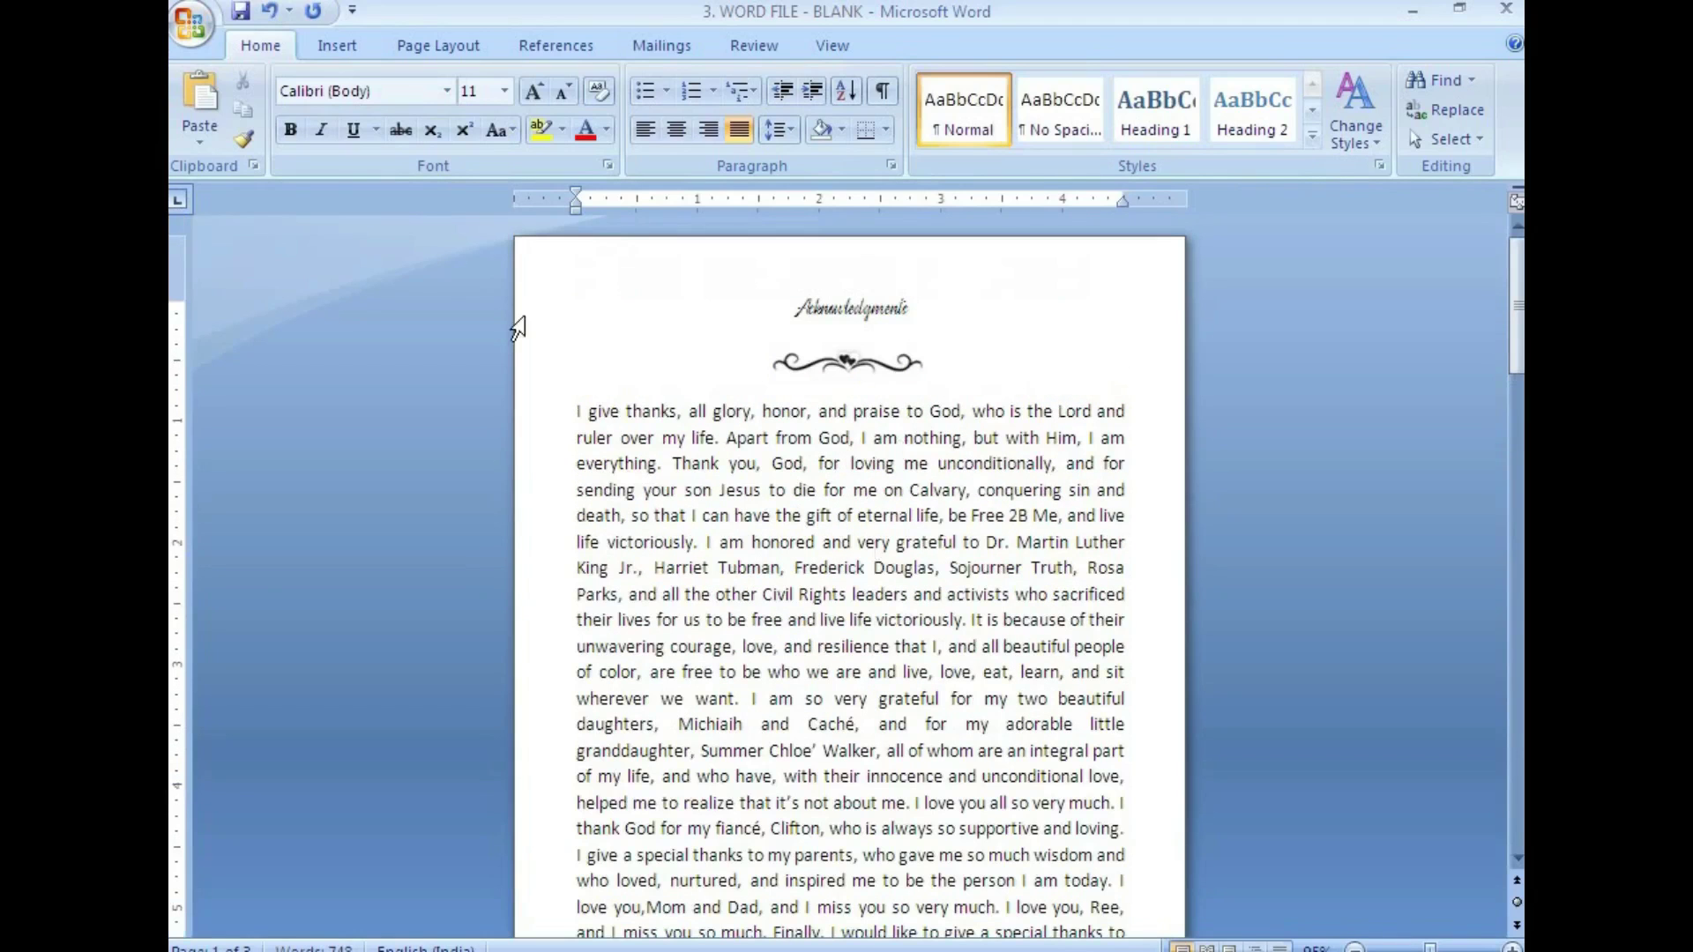
click(238, 13)
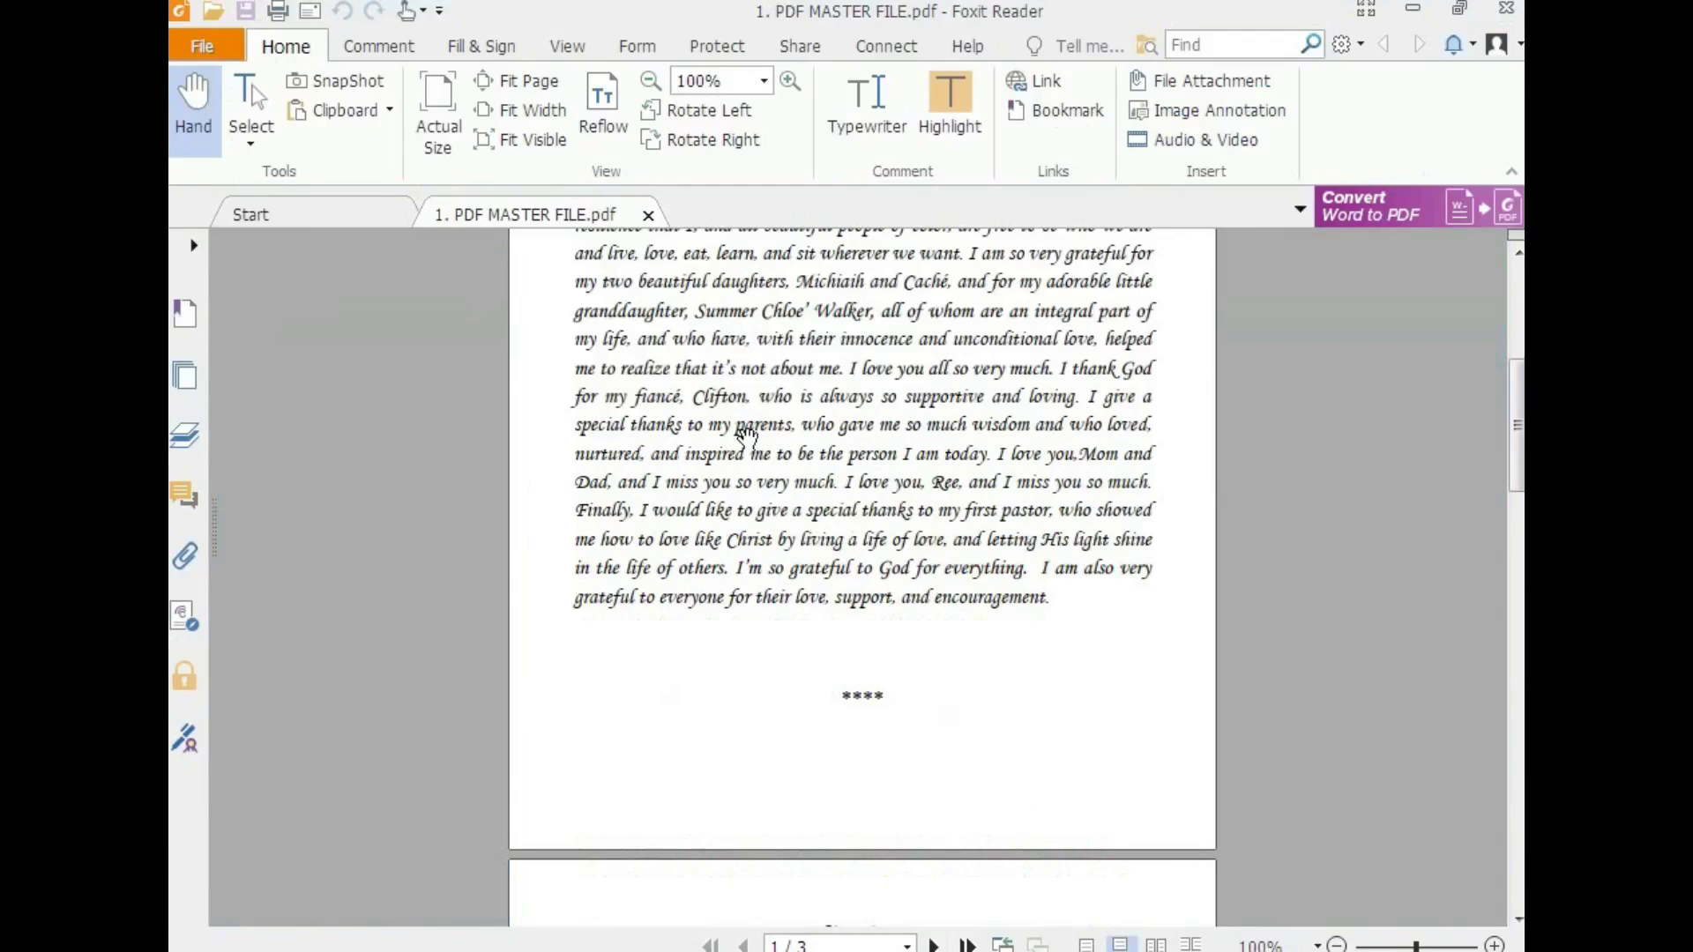
Examine the body text styling of the Acknowledgments and Chapter 1 paragraphs in the master PDF in Foxit Reader
drag(748, 432, 769, 520)
scroll(769, 520, up, 2)
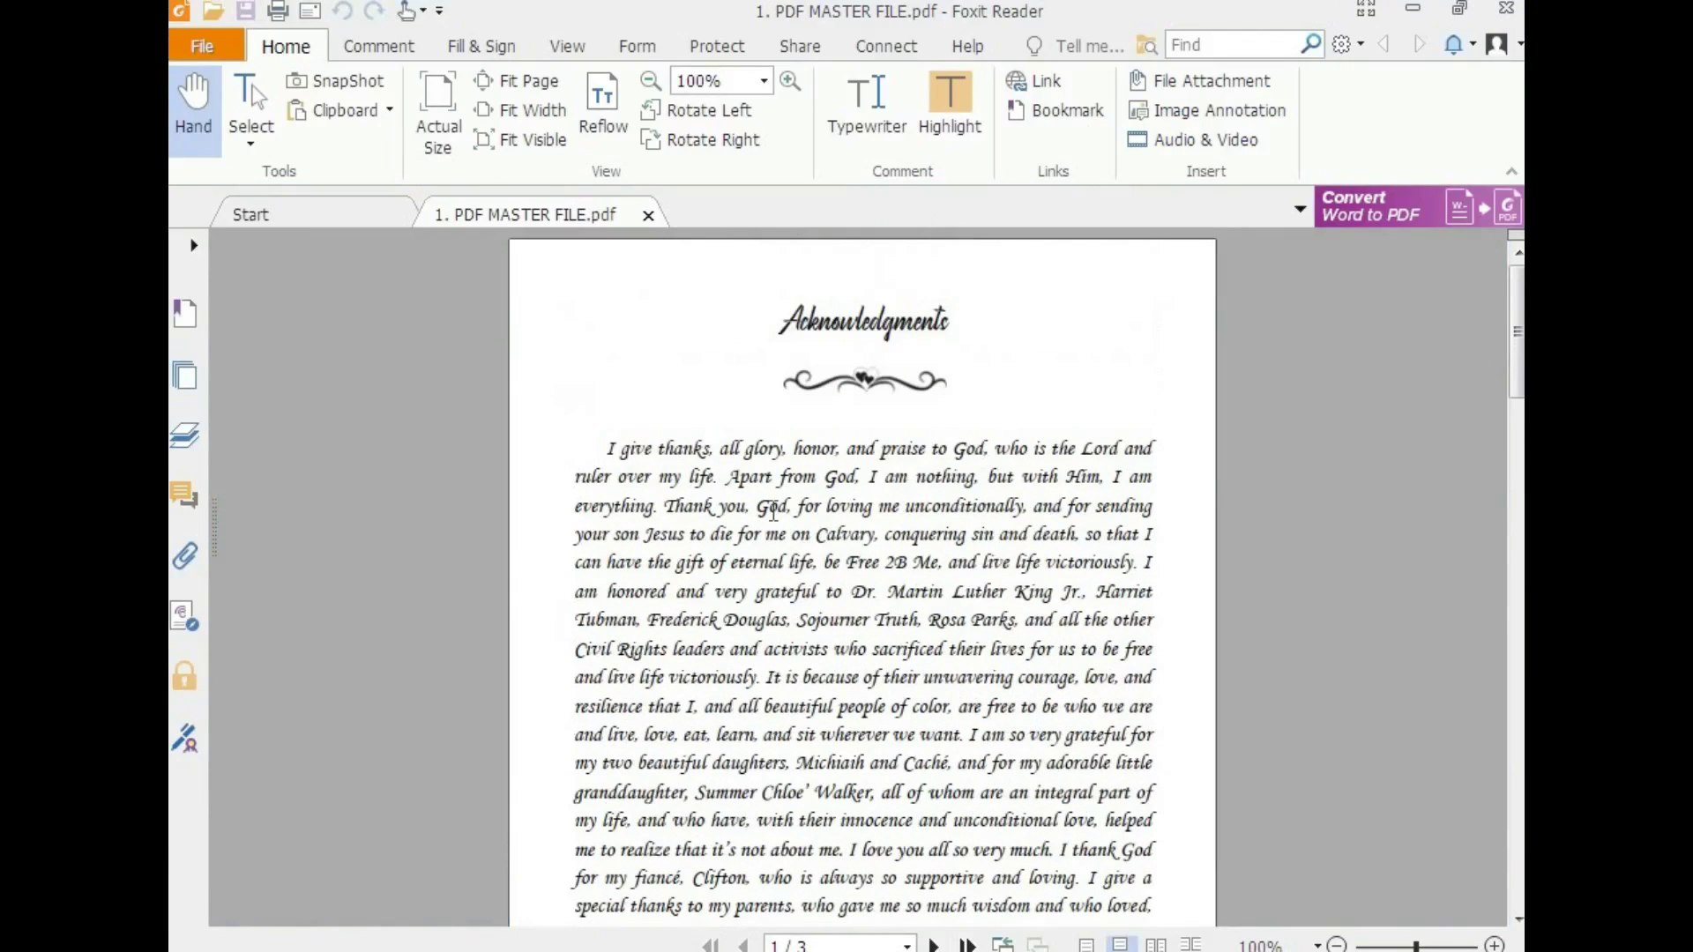
scroll(767, 524, down, 10)
scroll(765, 526, down, 2)
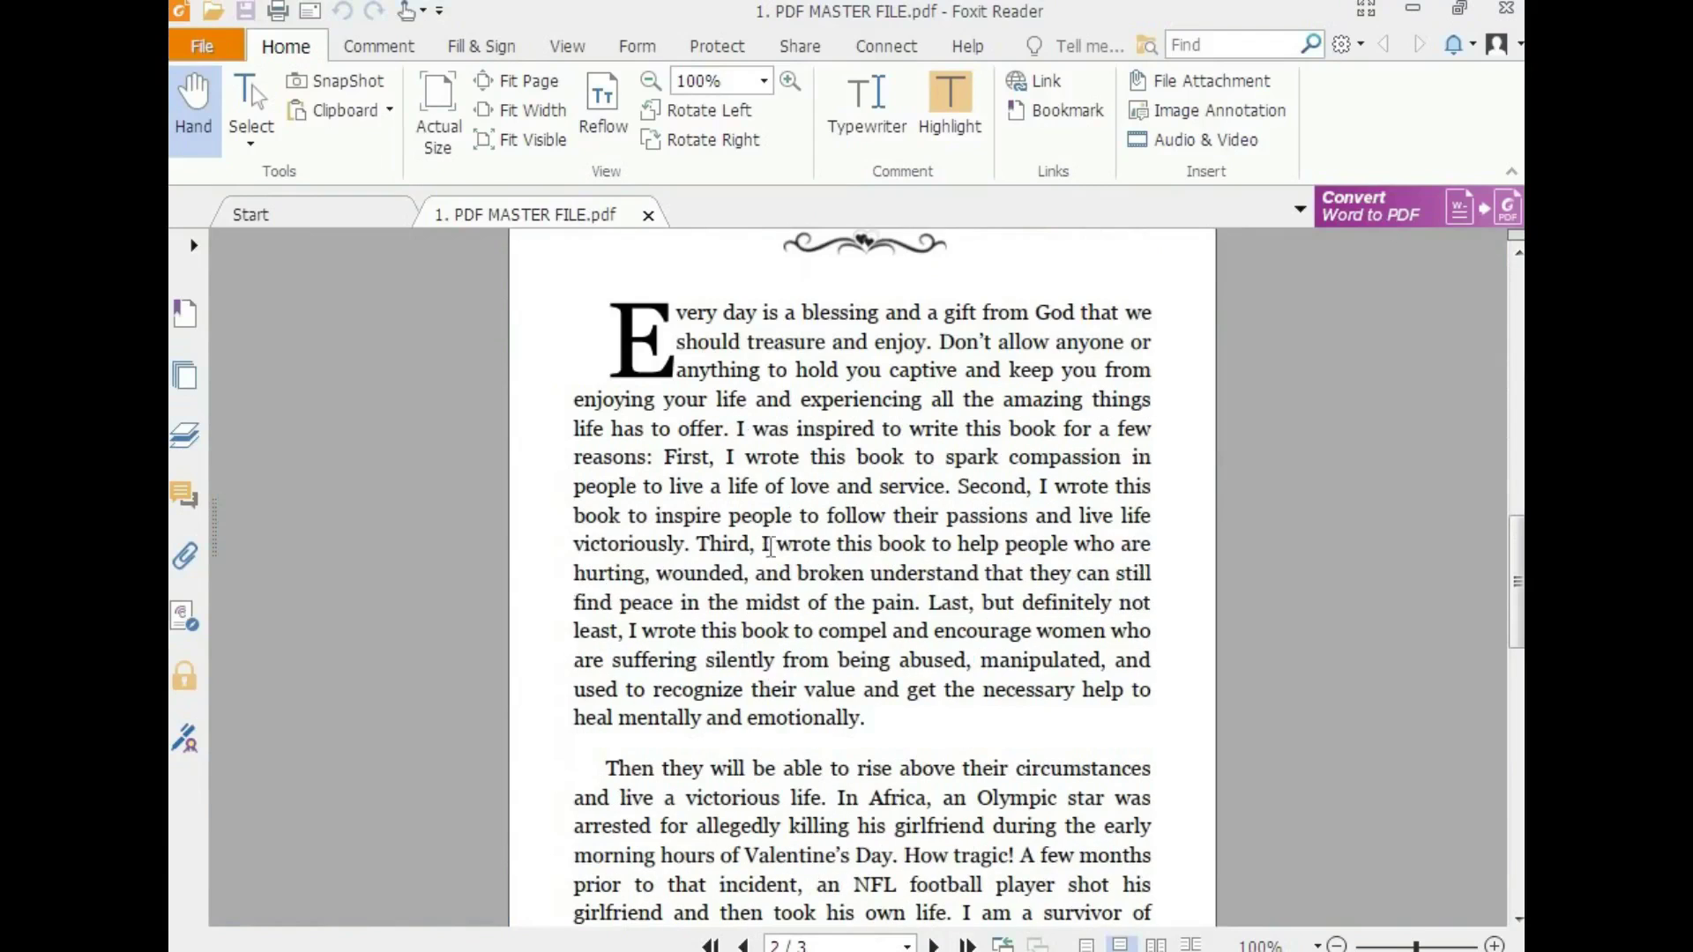
drag(676, 313, 800, 481)
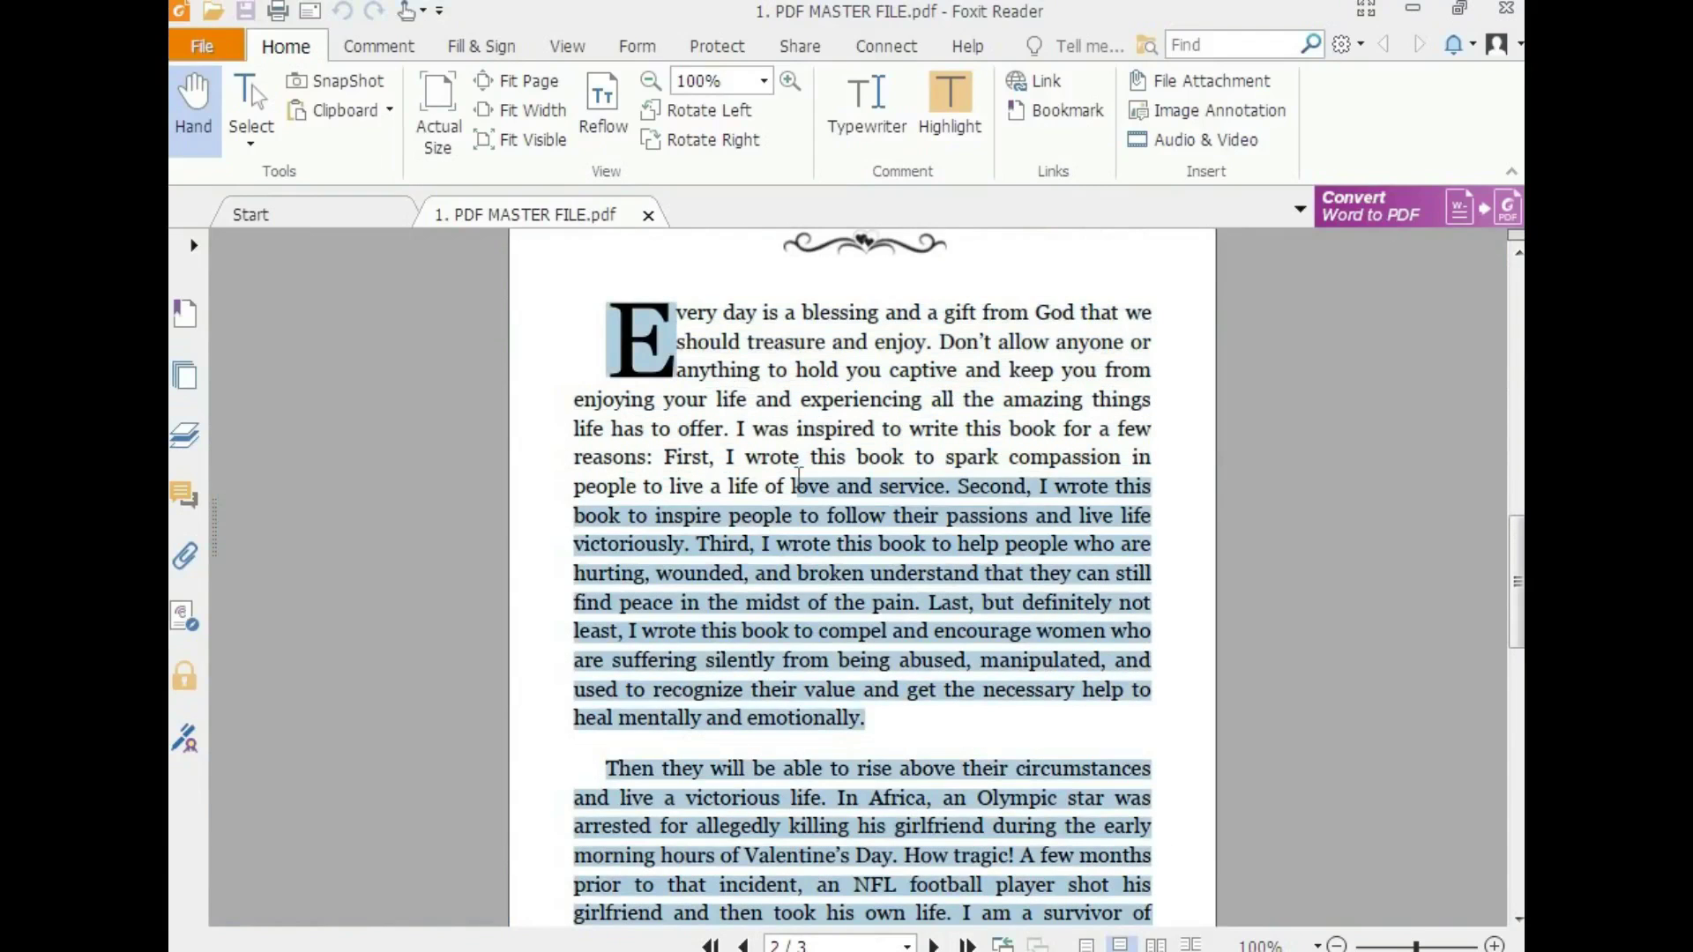
scroll(812, 553, up, 12)
scroll(812, 553, up, 5)
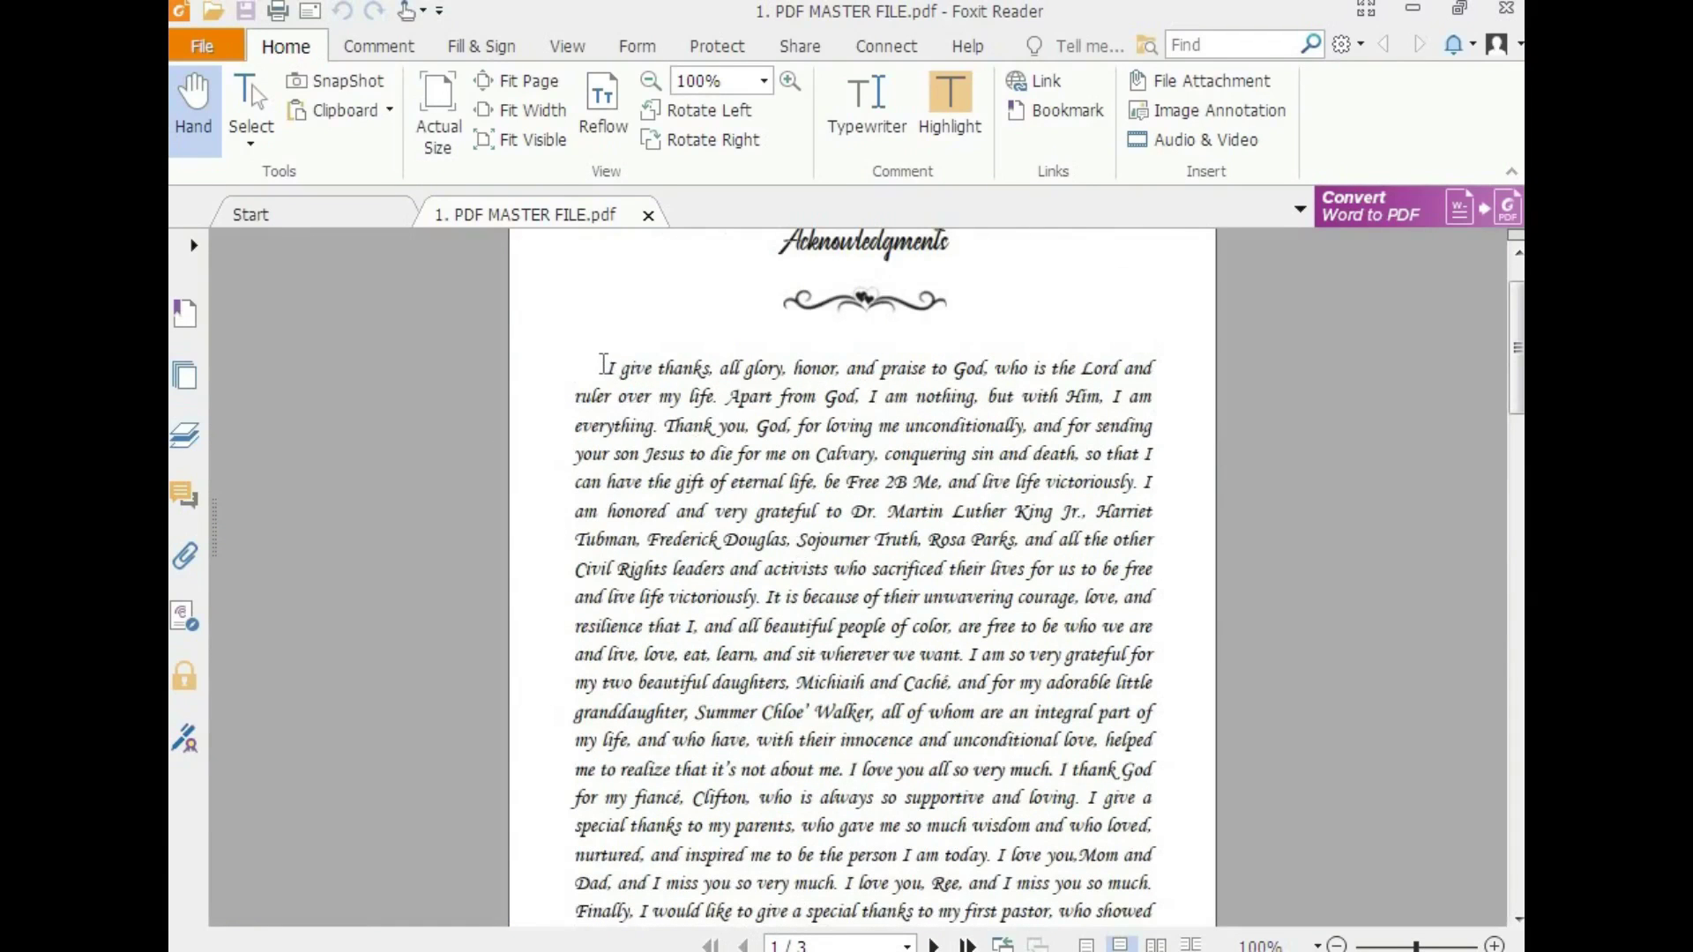
drag(603, 365, 1067, 861)
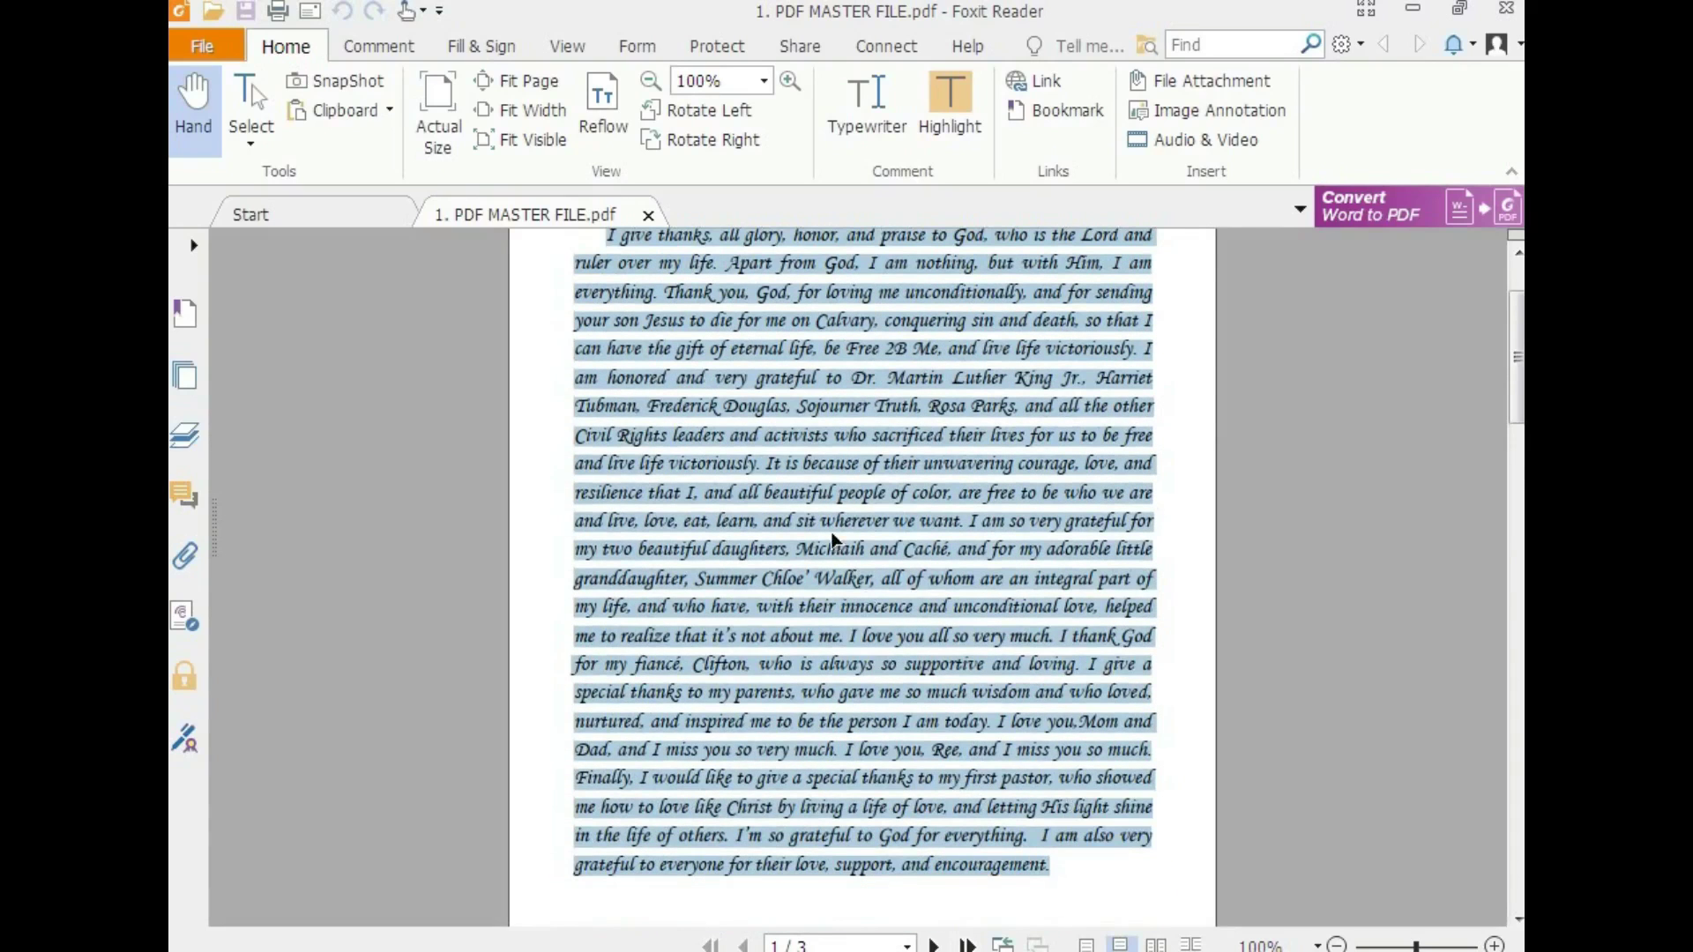
scroll(834, 538, up, 4)
click(758, 527)
Switch to the Word document and set the font of the whole Acknowledgments paragraph to Monotype Corsiva
key(alt+Tab)
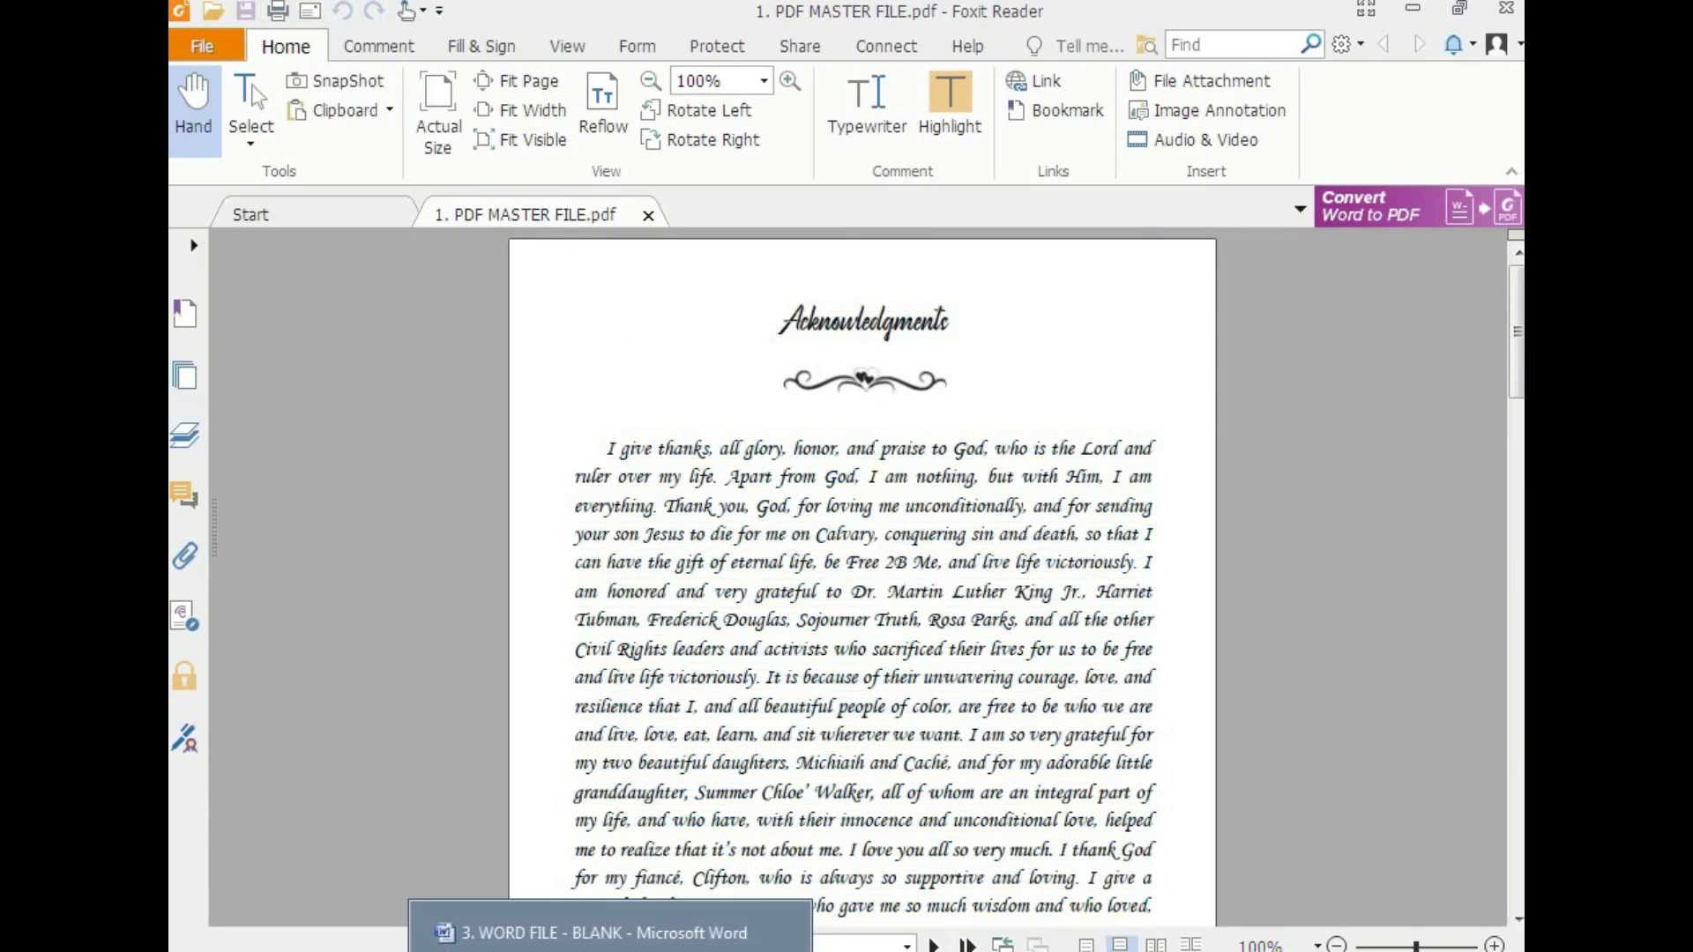
drag(573, 407, 871, 718)
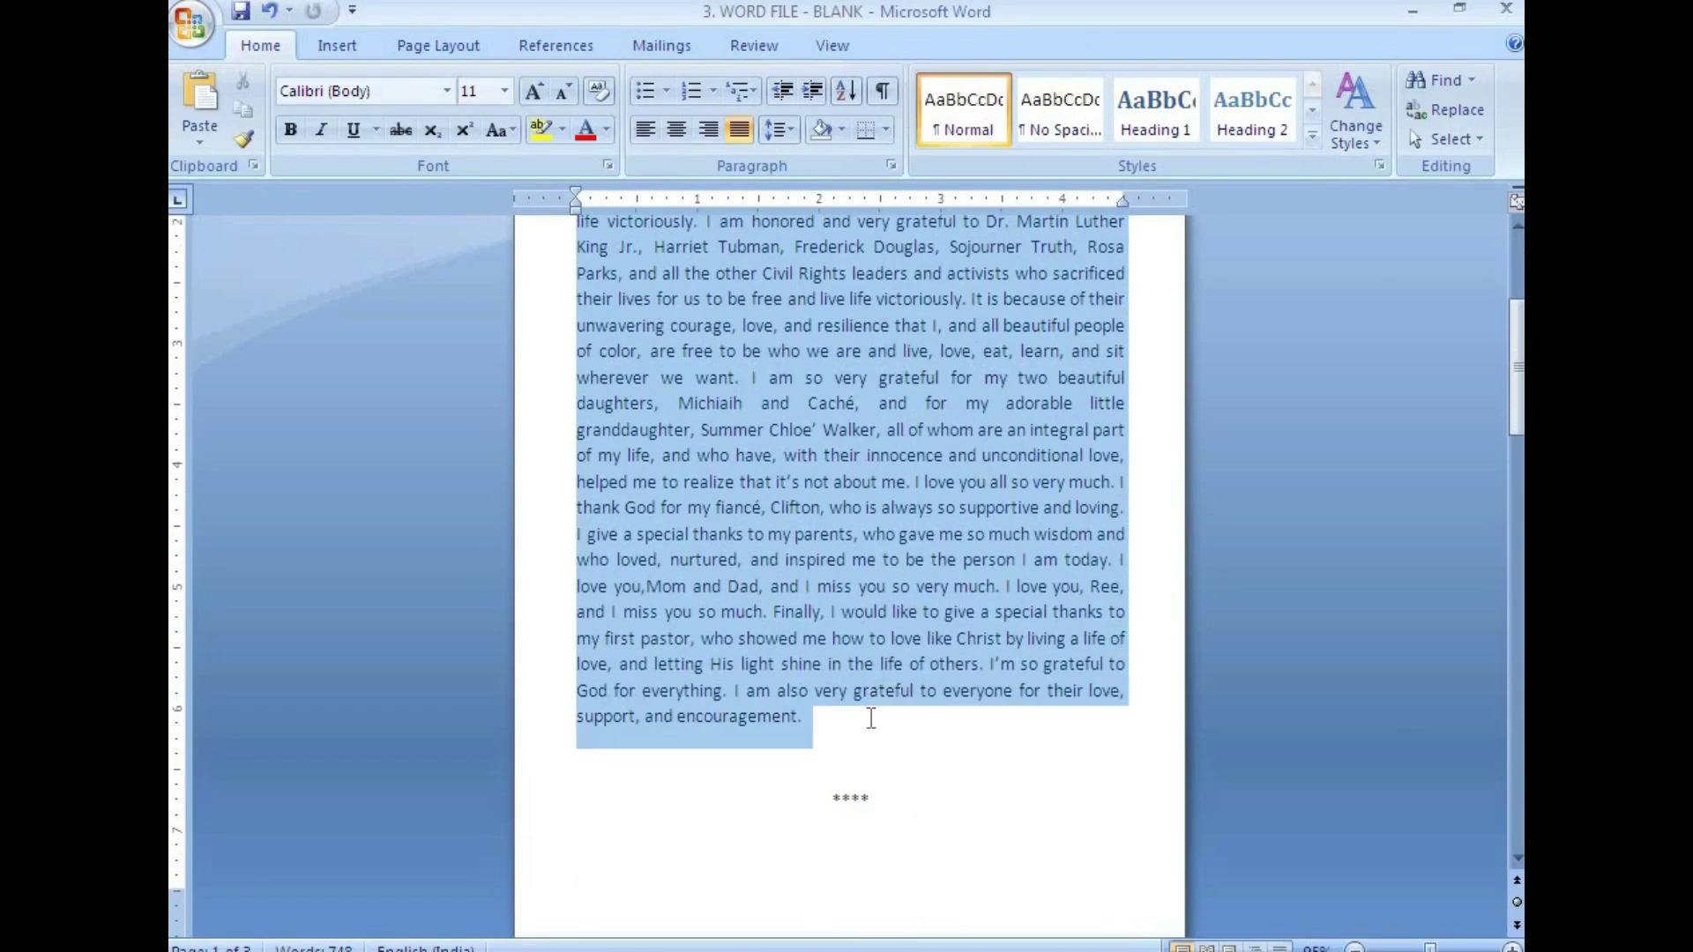
click(448, 91)
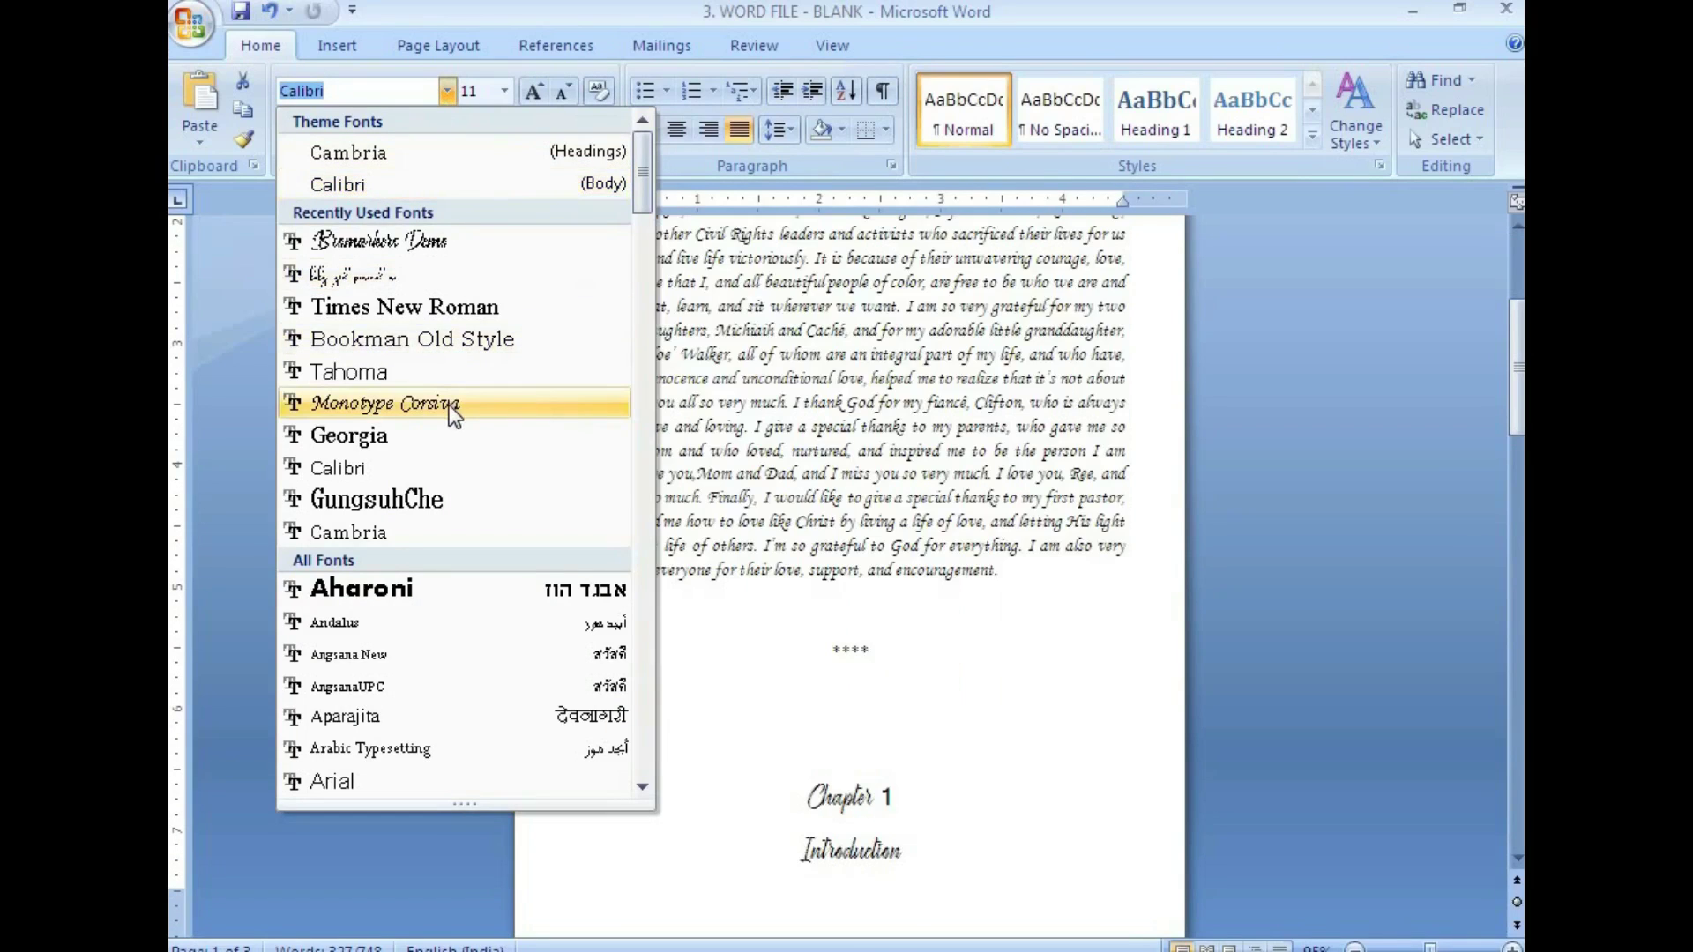
click(448, 405)
scroll(854, 417, up, 5)
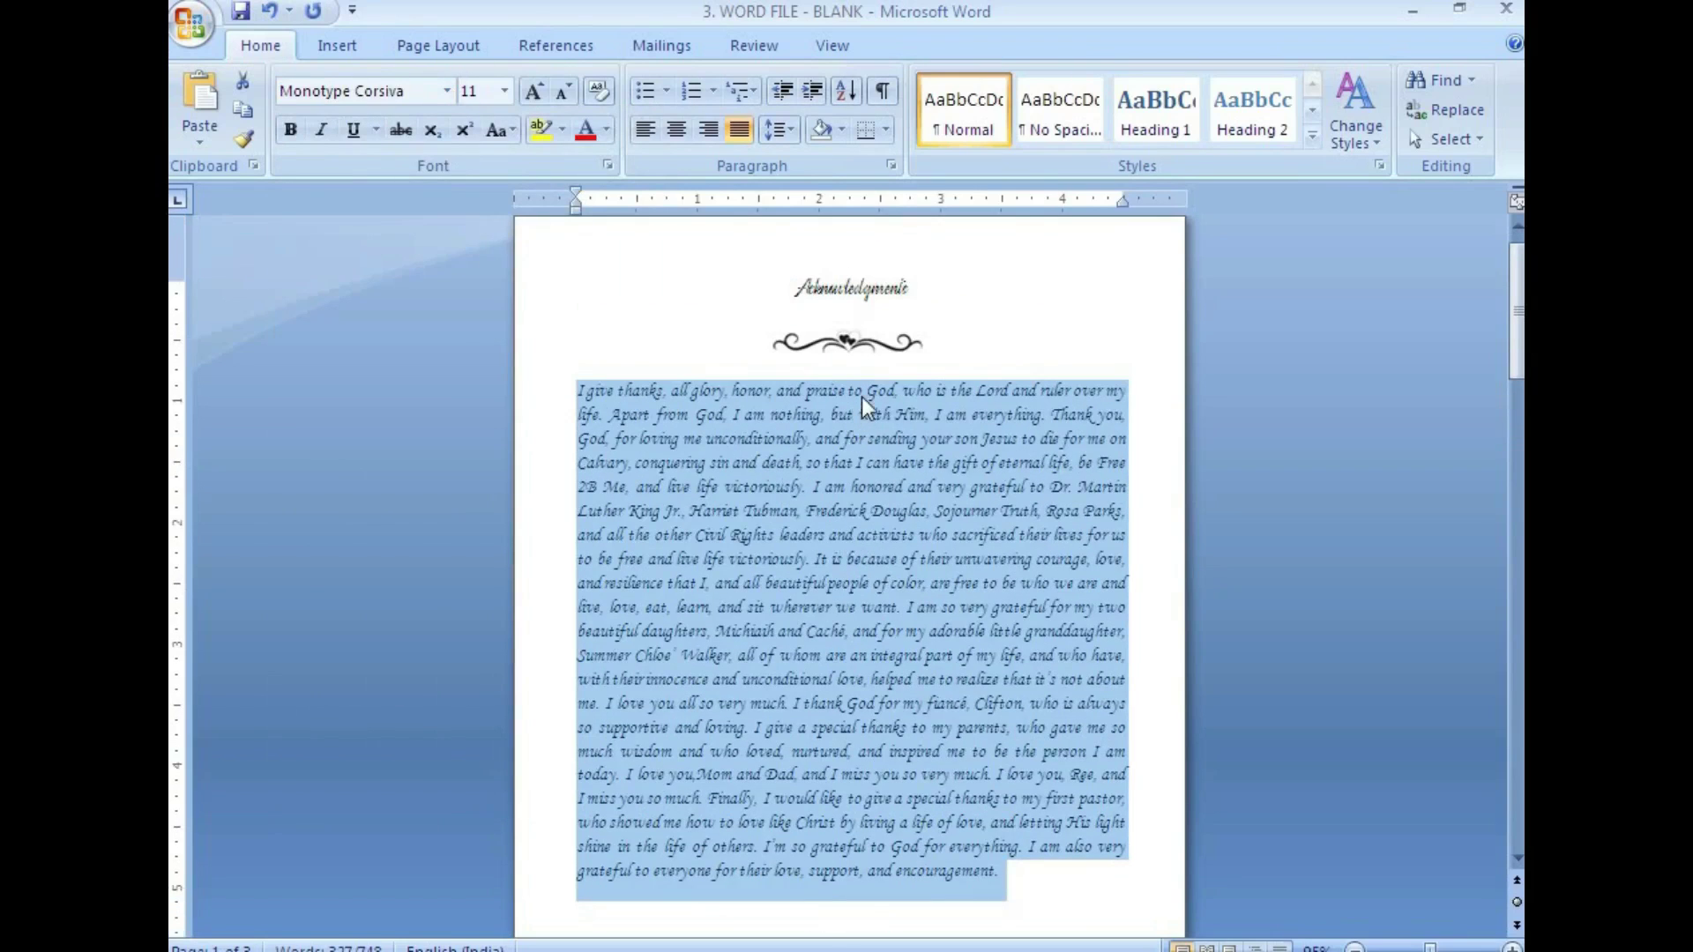
click(881, 522)
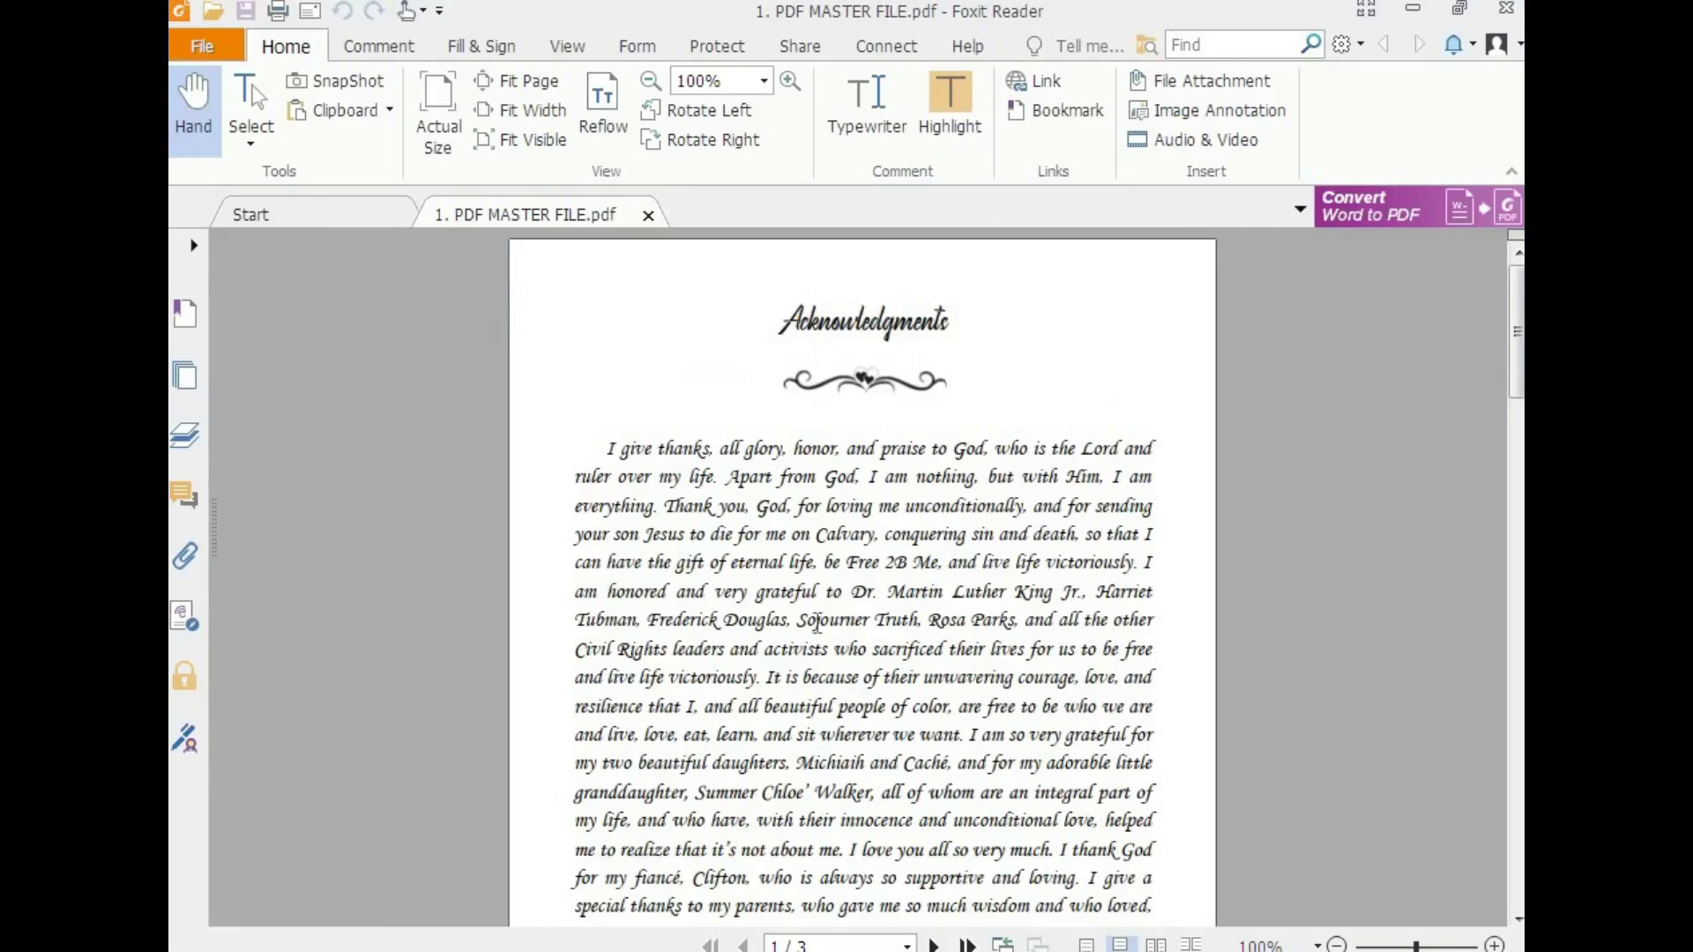
Compare the first line of the Acknowledgments paragraph in the master PDF with the same line in the Word document
drag(607, 449, 1156, 447)
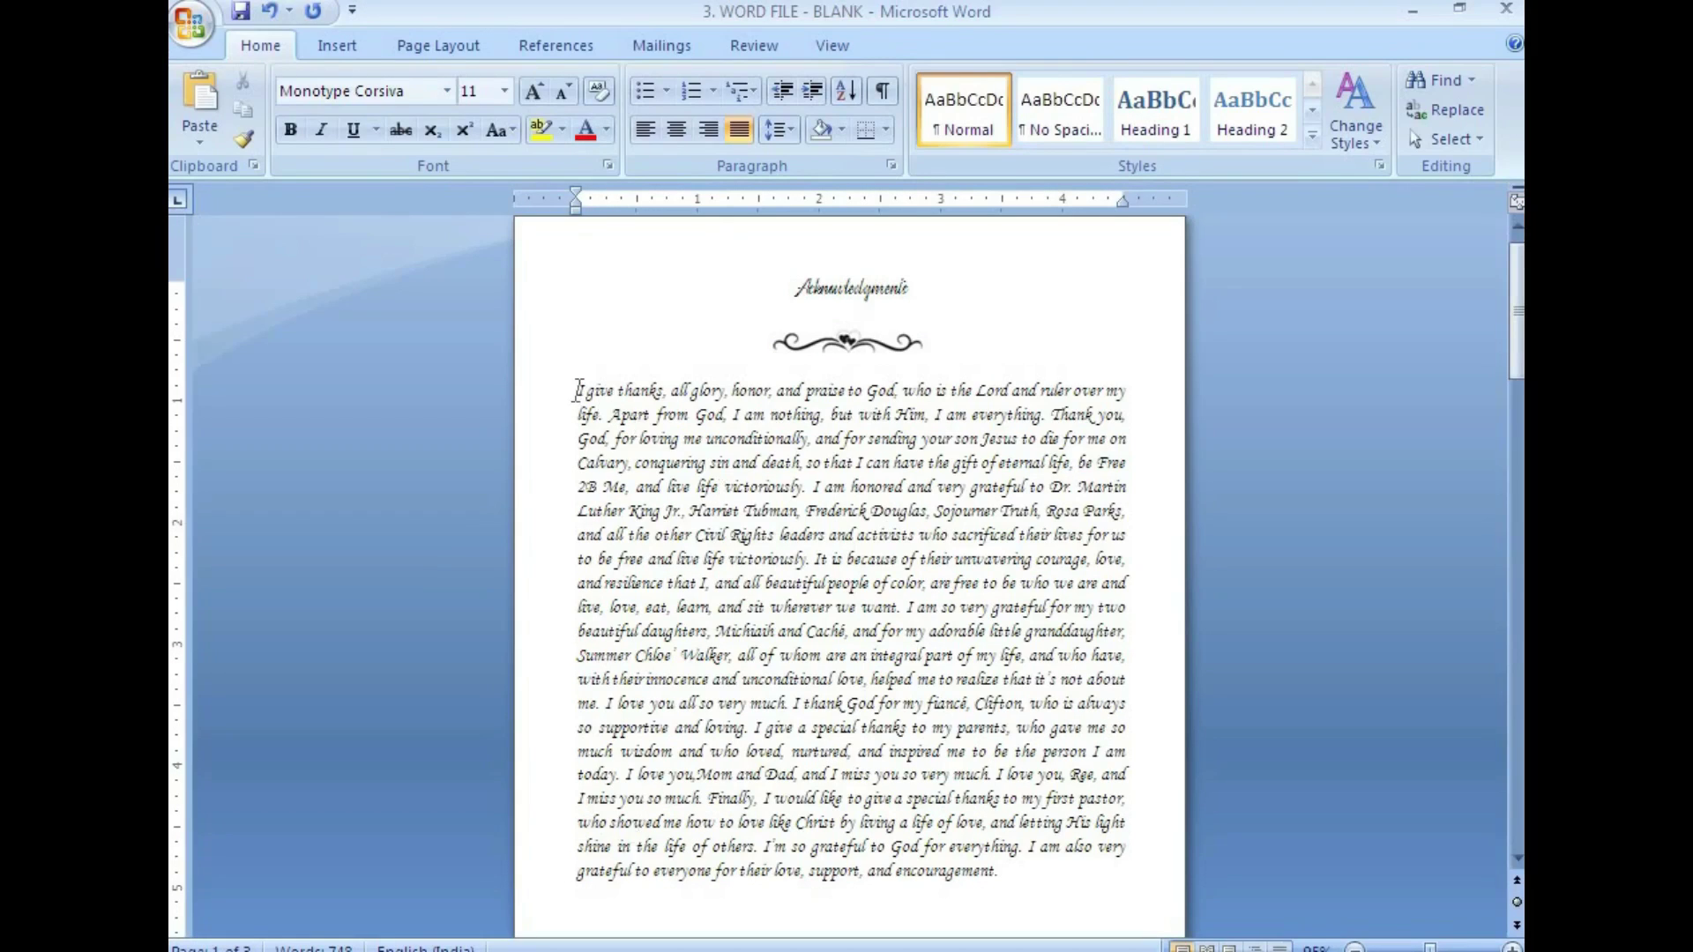
drag(578, 389, 1128, 388)
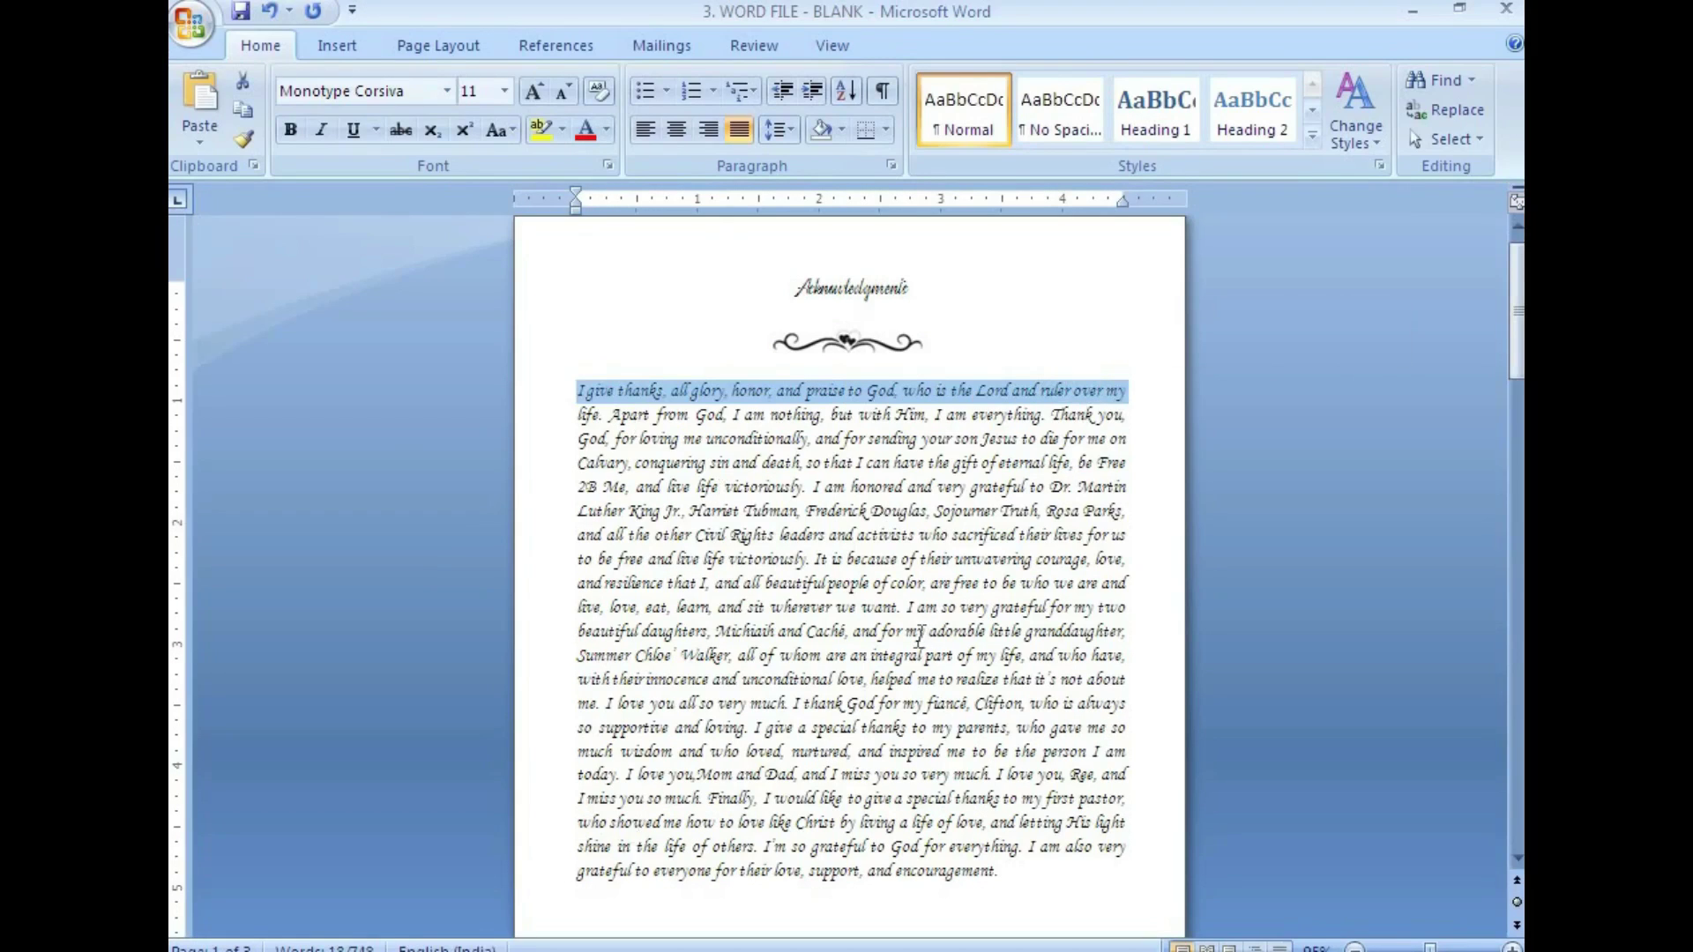
click(920, 635)
Set the Acknowledgments paragraph's font size to 12, and increase it to 12.5
drag(578, 389, 1012, 882)
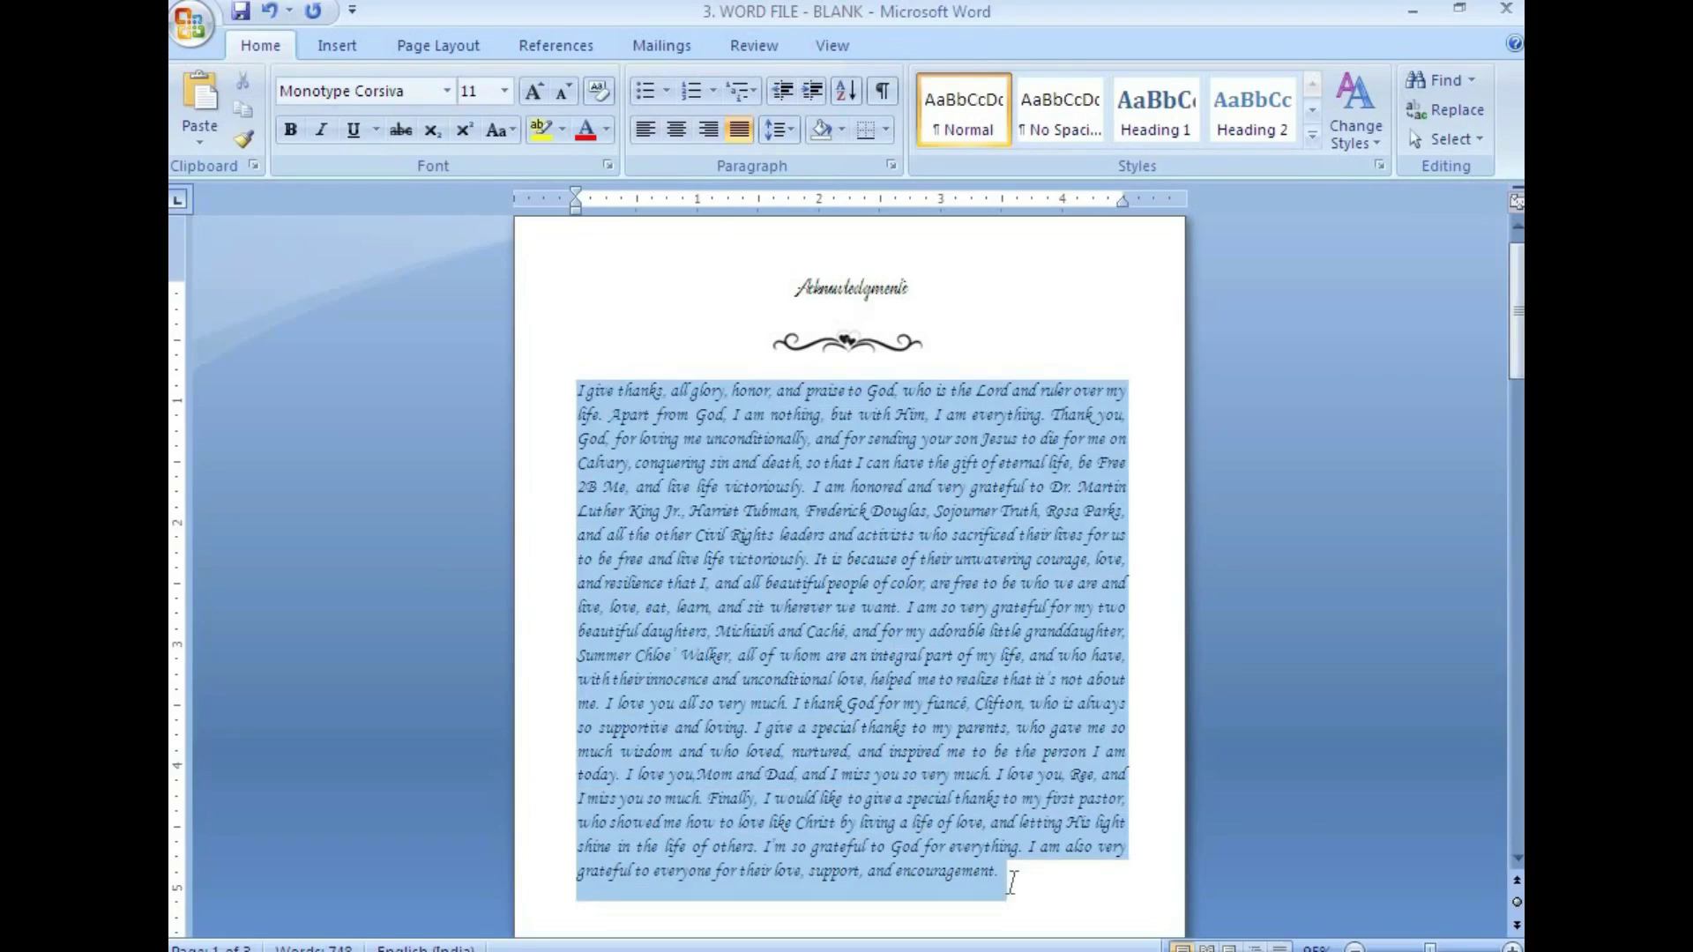
click(504, 92)
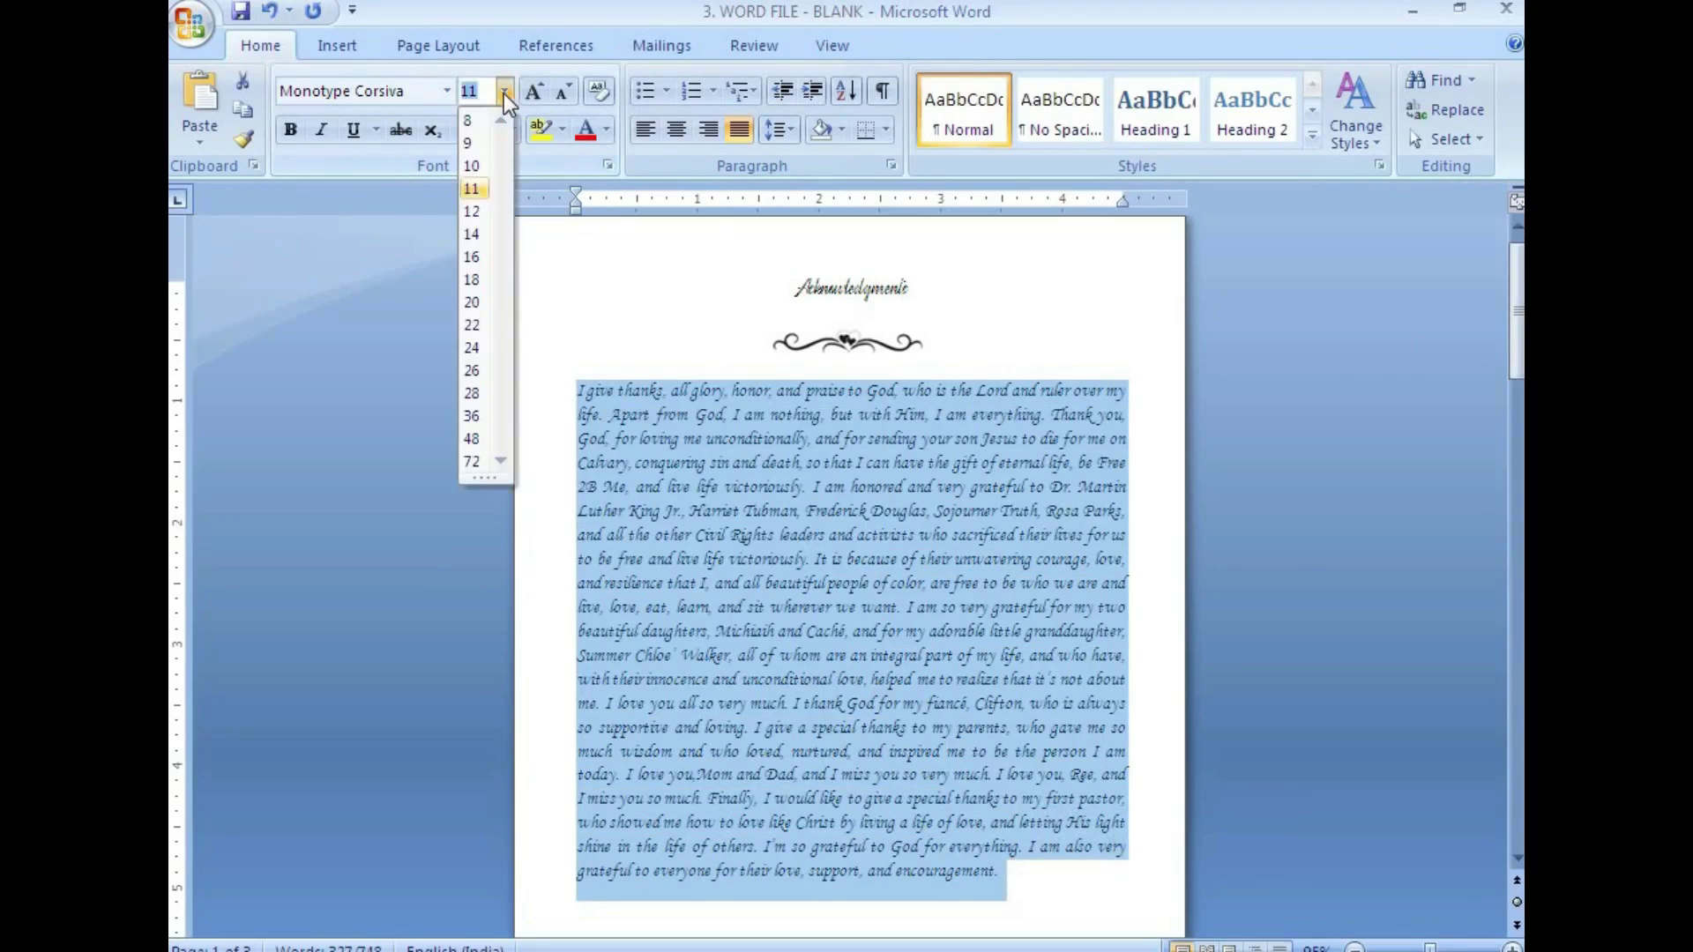
click(474, 211)
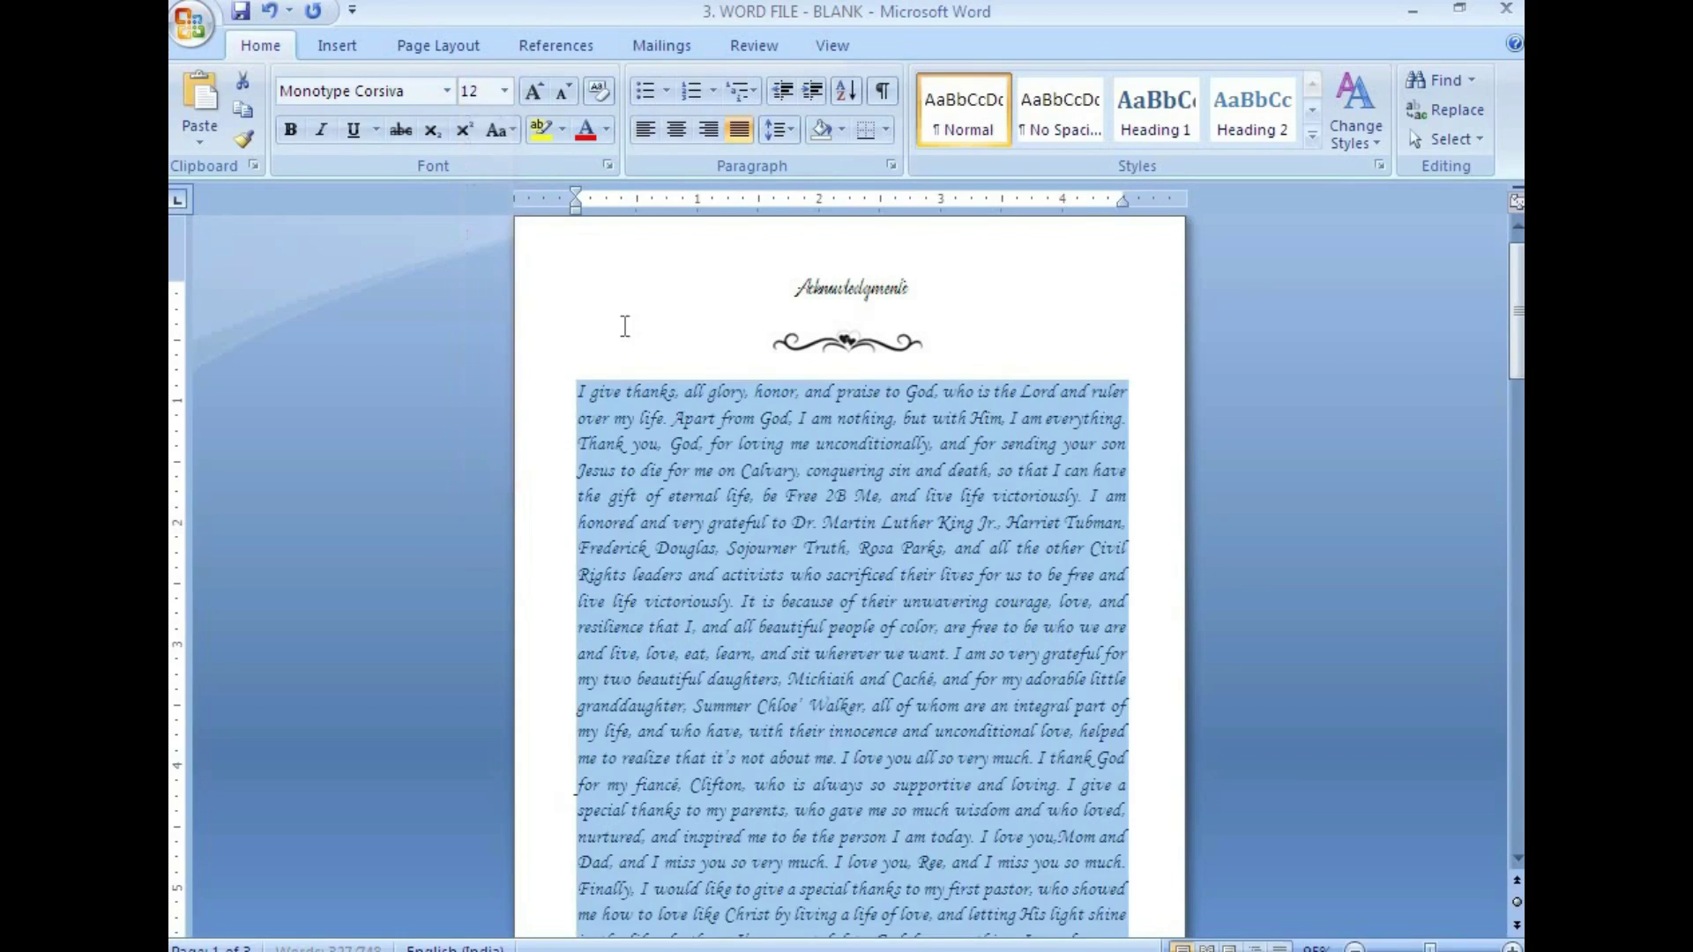
click(481, 90)
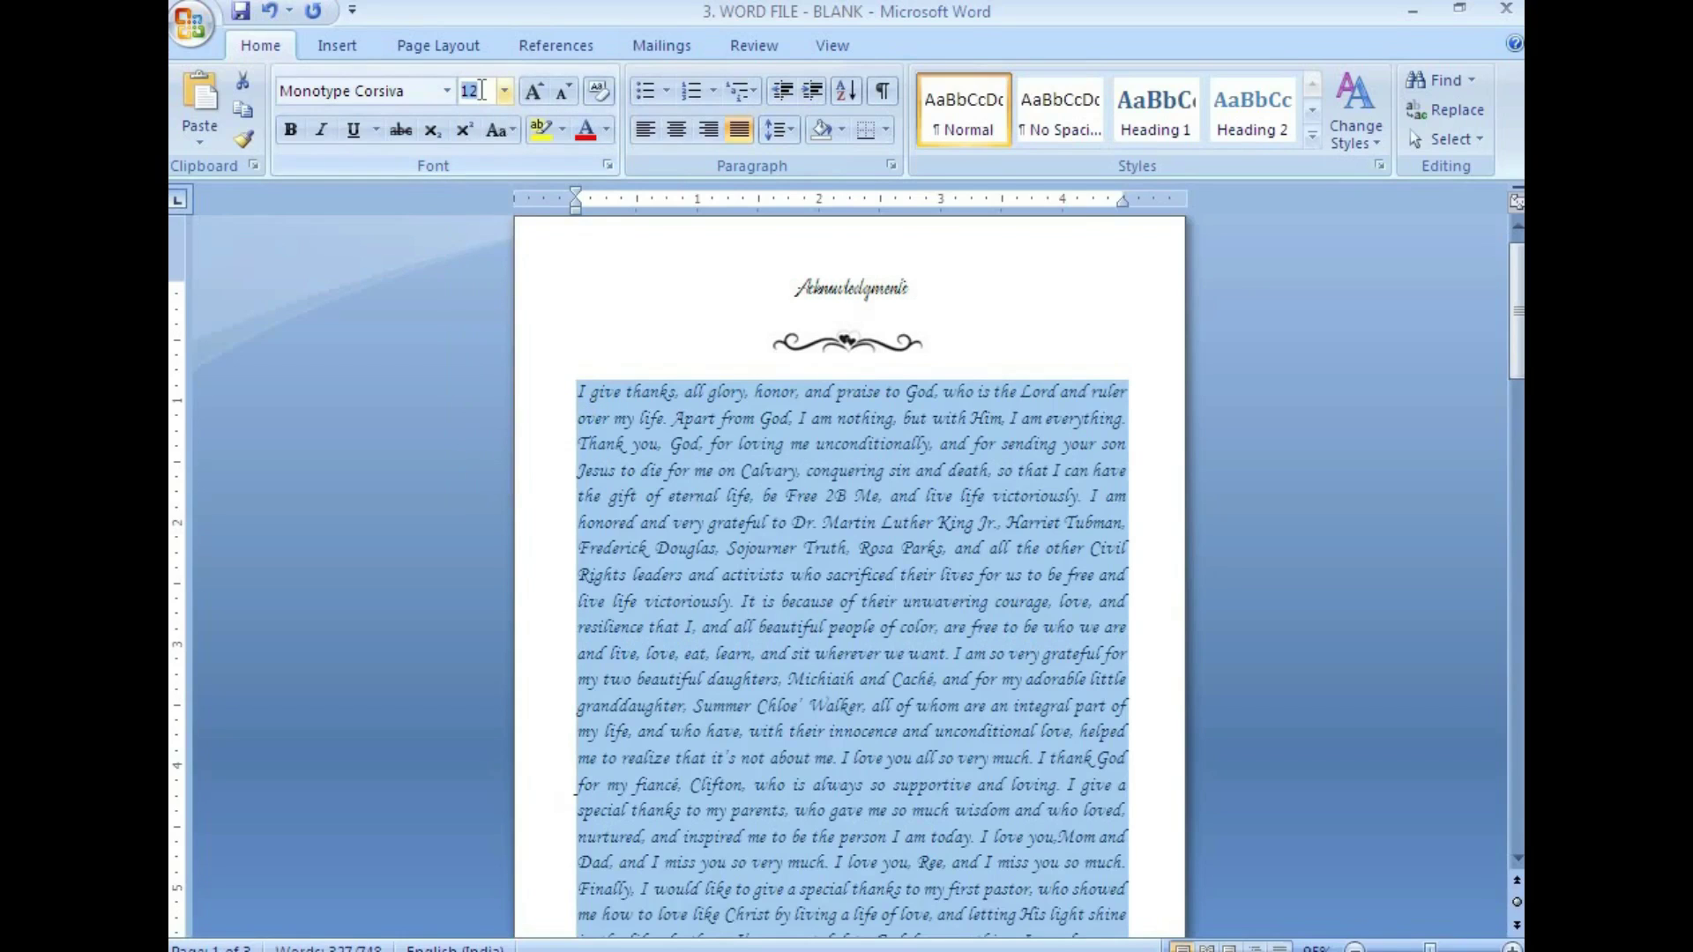
text(12)
key(Return)
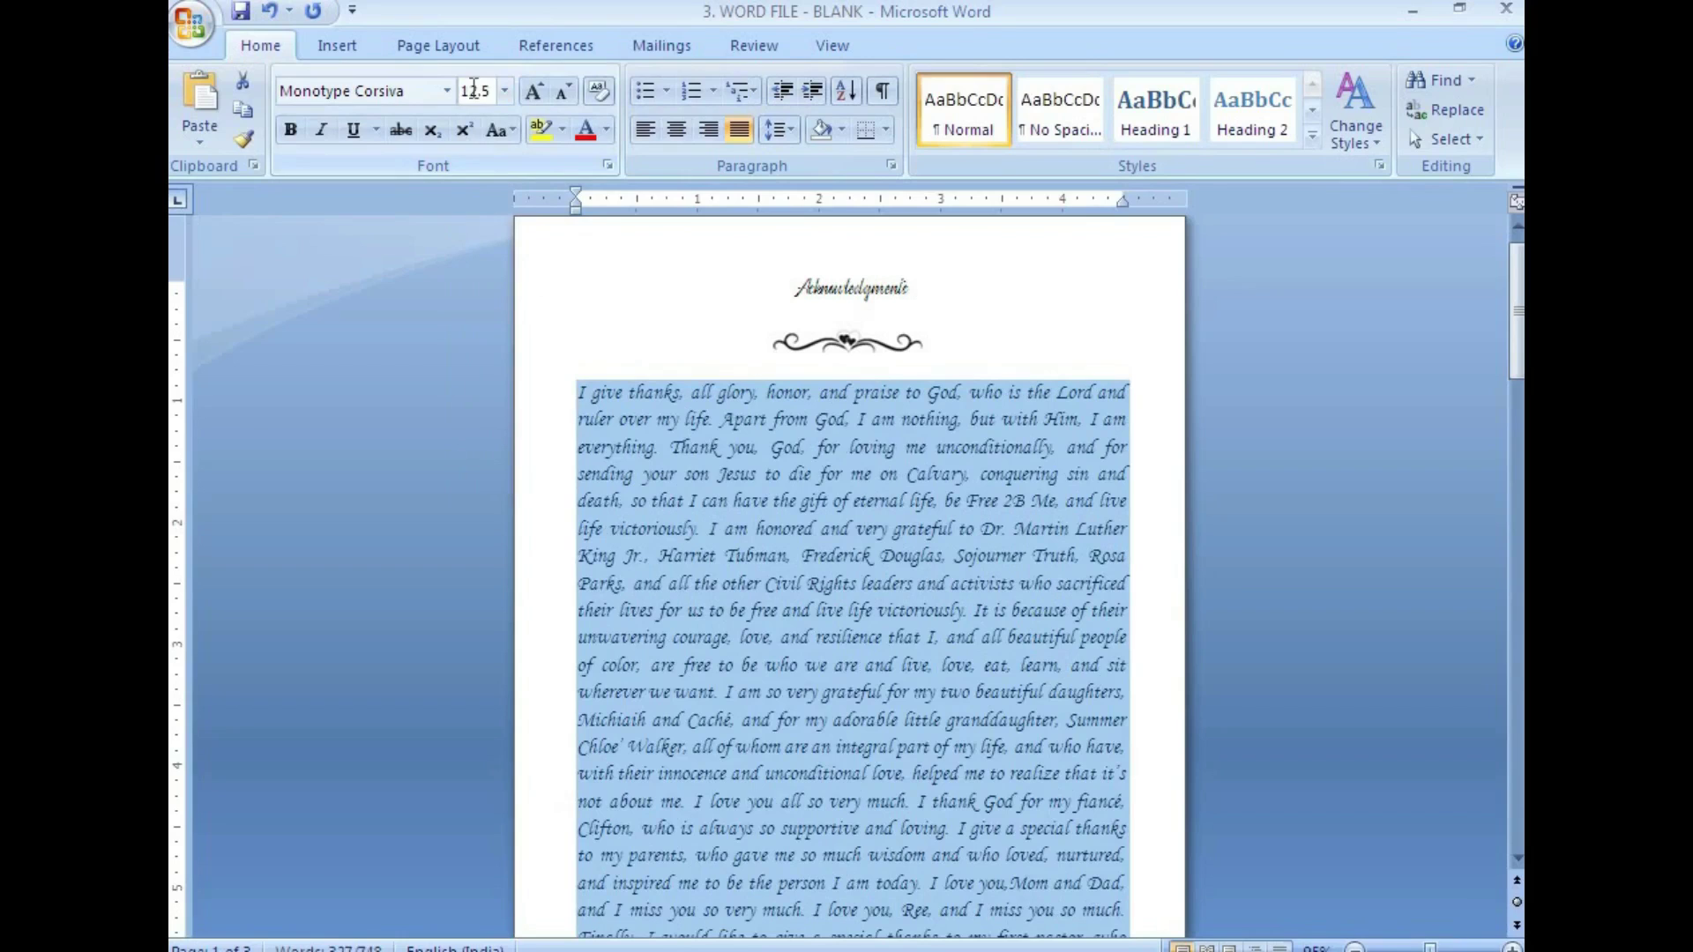
Give the Acknowledgments paragraph a first-line indent of about 0.25 inch to match the master PDF
click(577, 395)
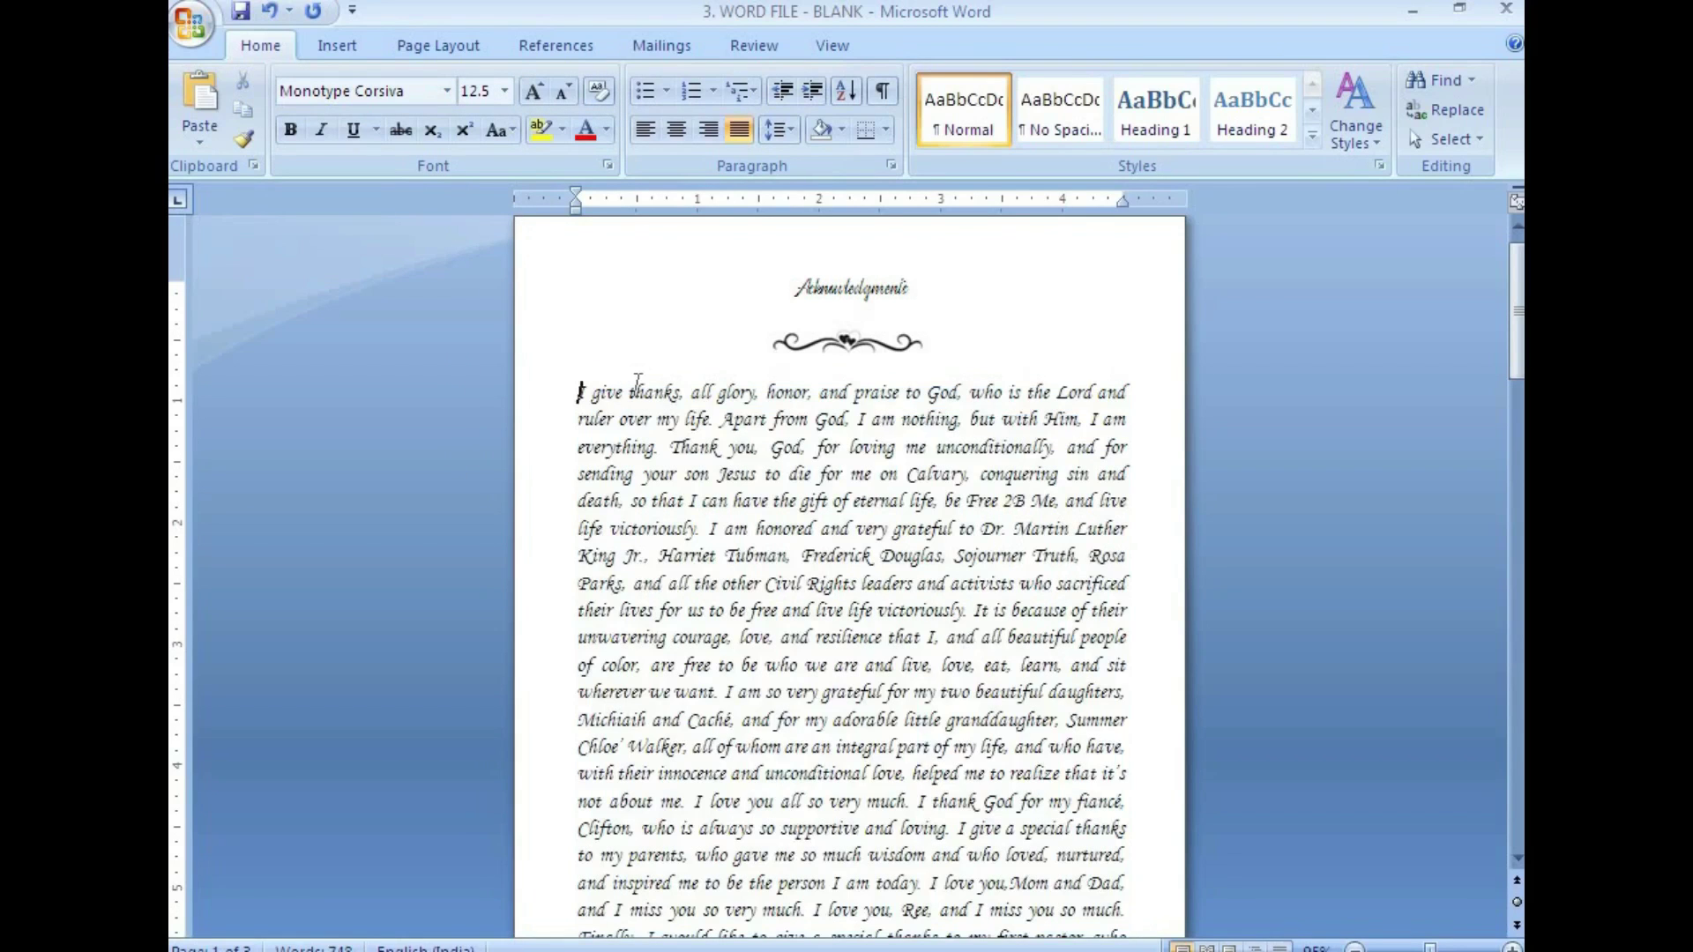
key(Tab)
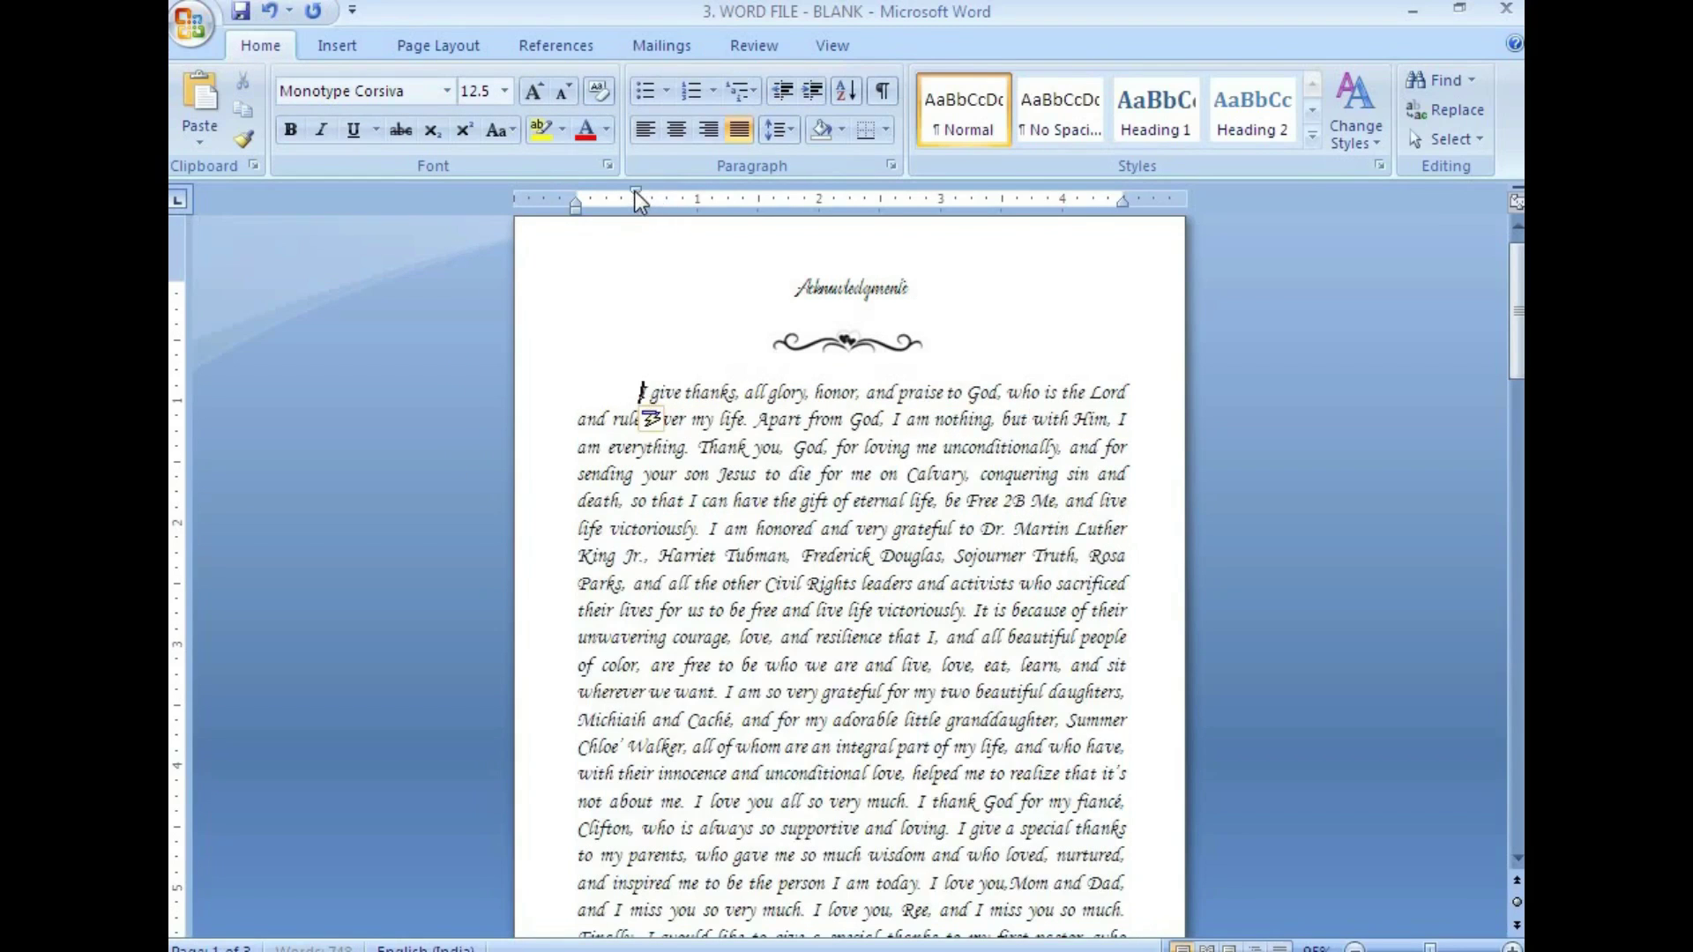
key(alt+Tab)
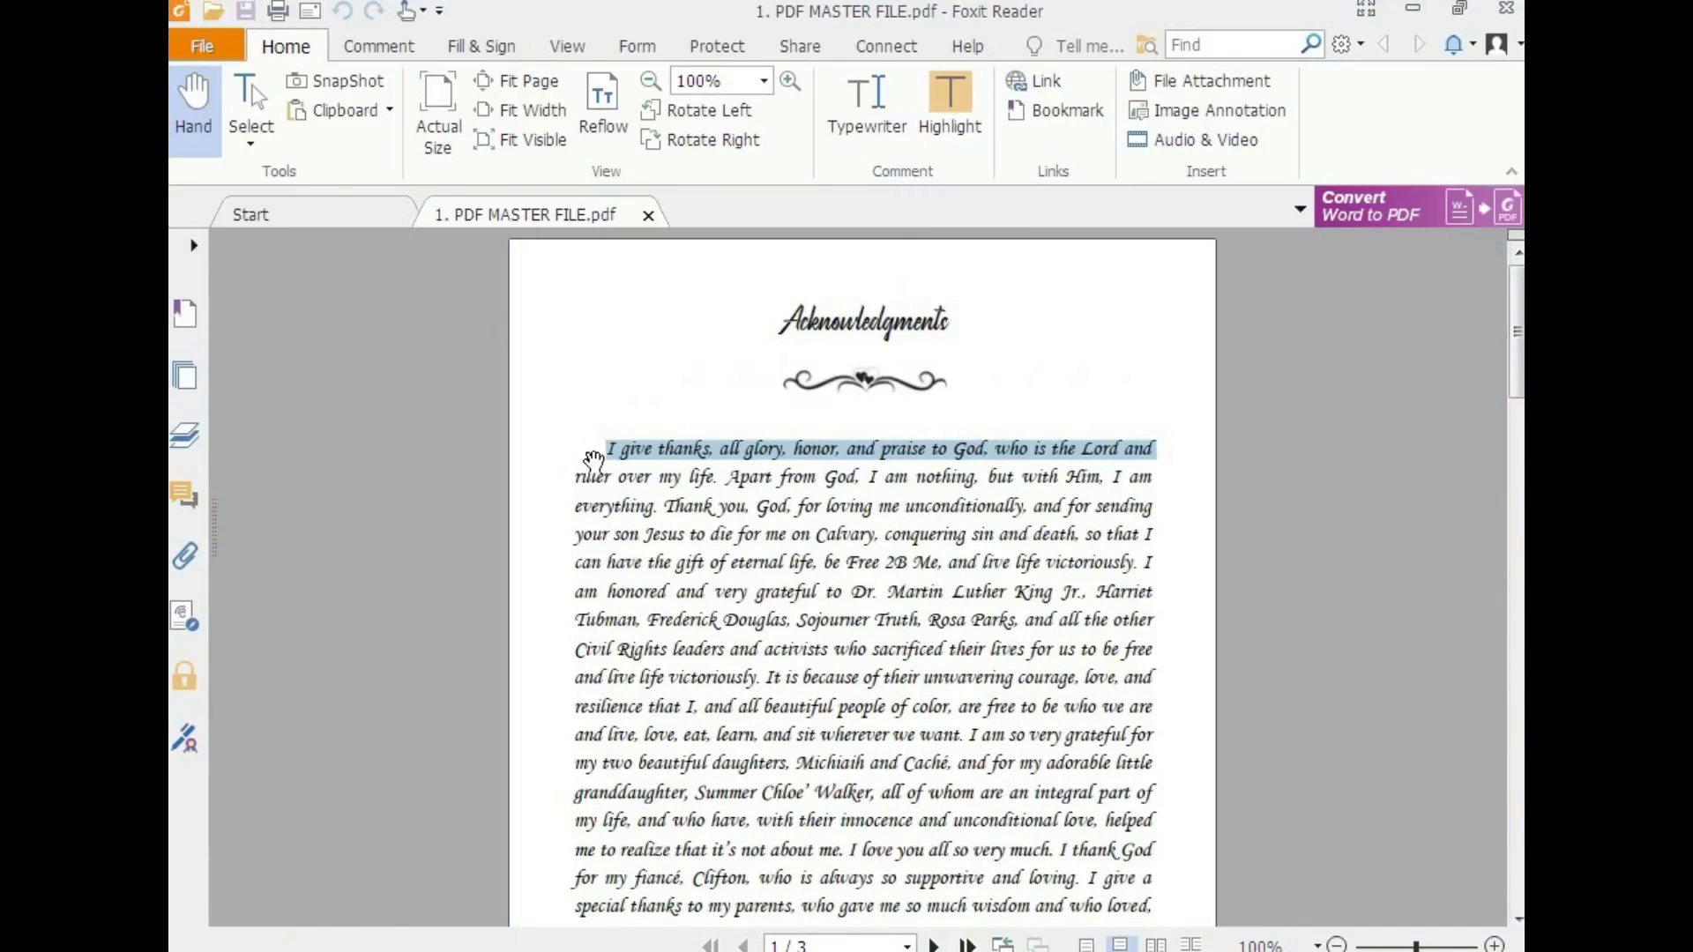
click(609, 449)
key(alt+Tab)
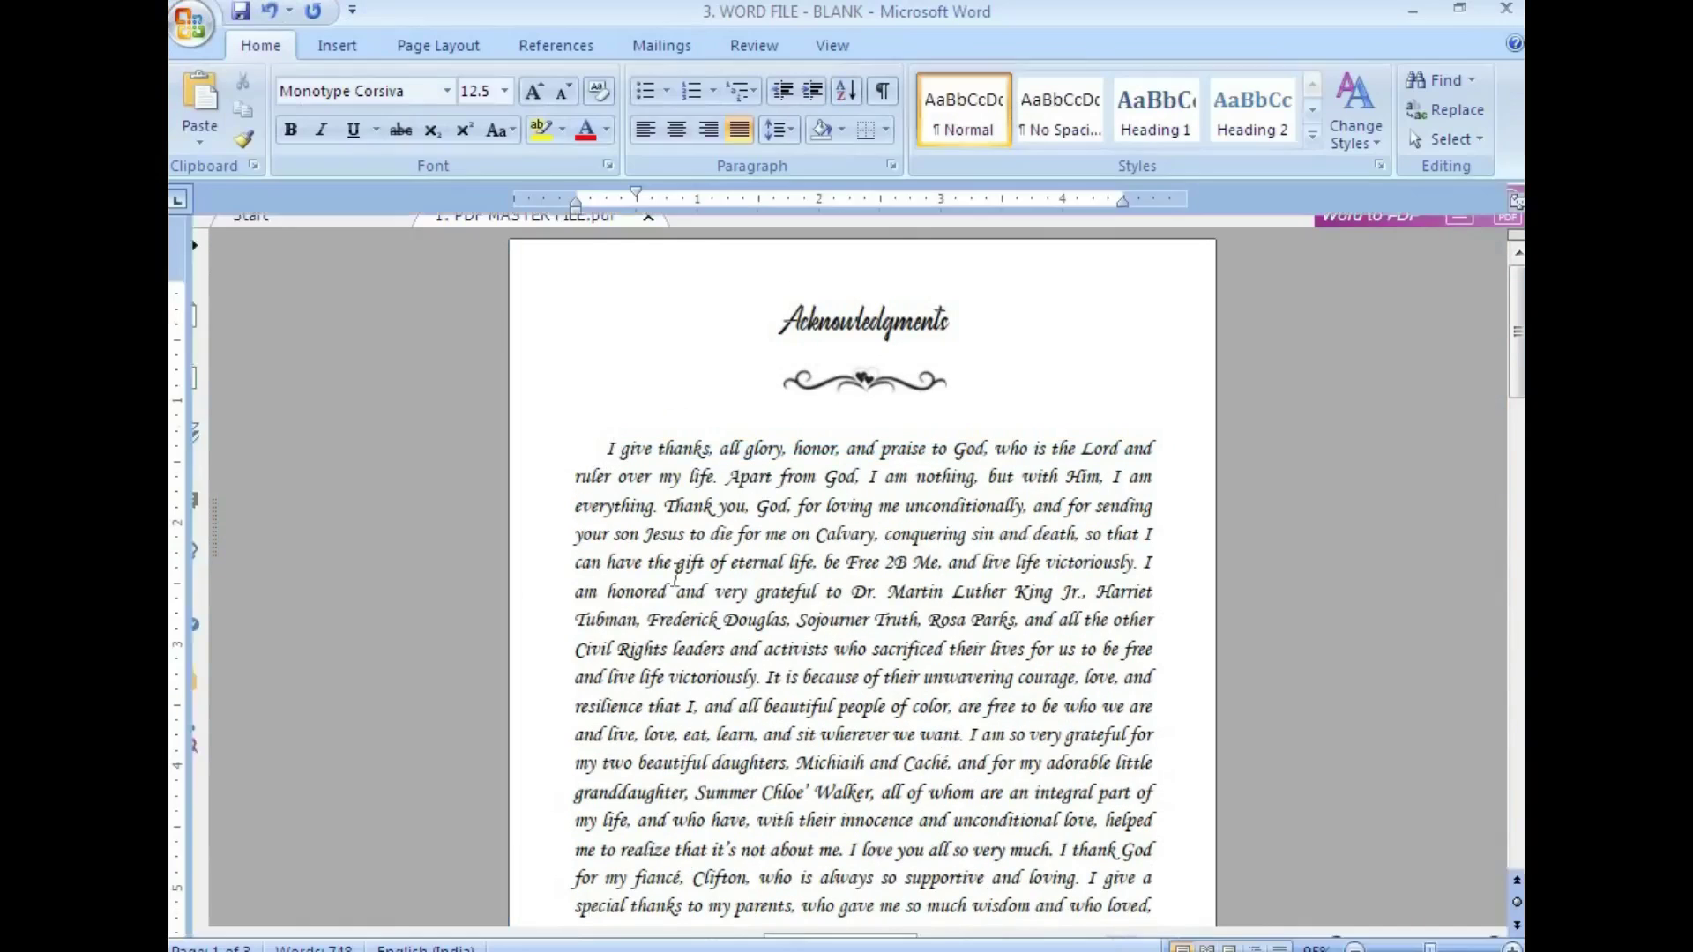
drag(639, 188, 605, 189)
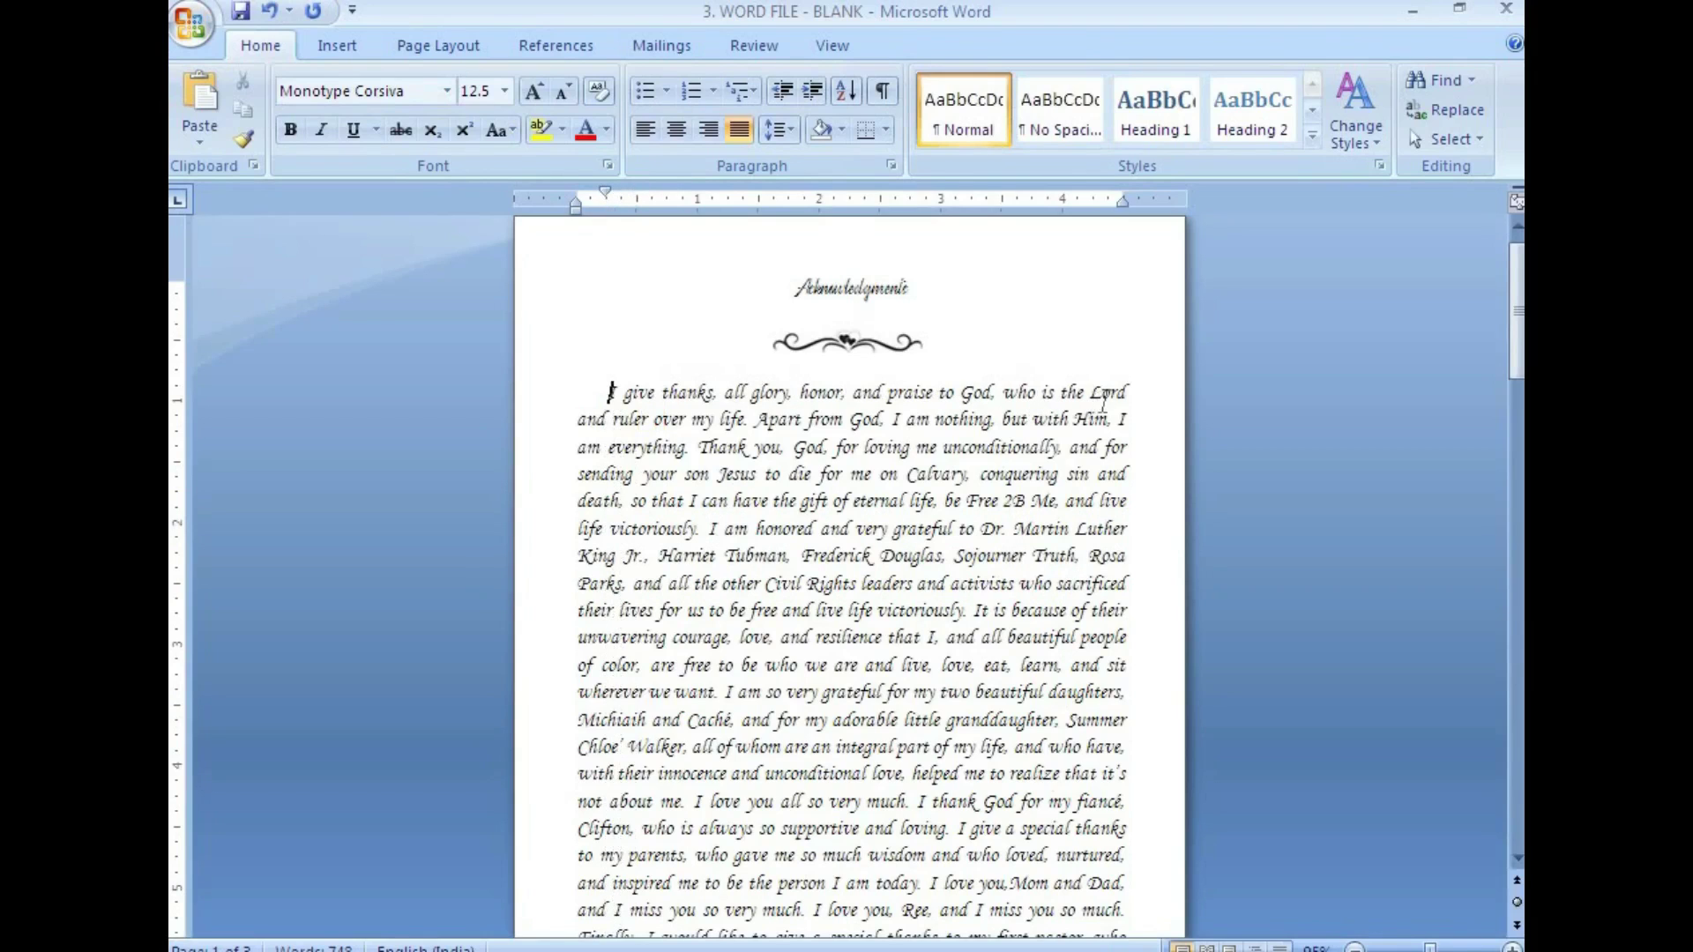
Set the font size of the indented Acknowledgments paragraph to 12
drag(608, 391, 745, 838)
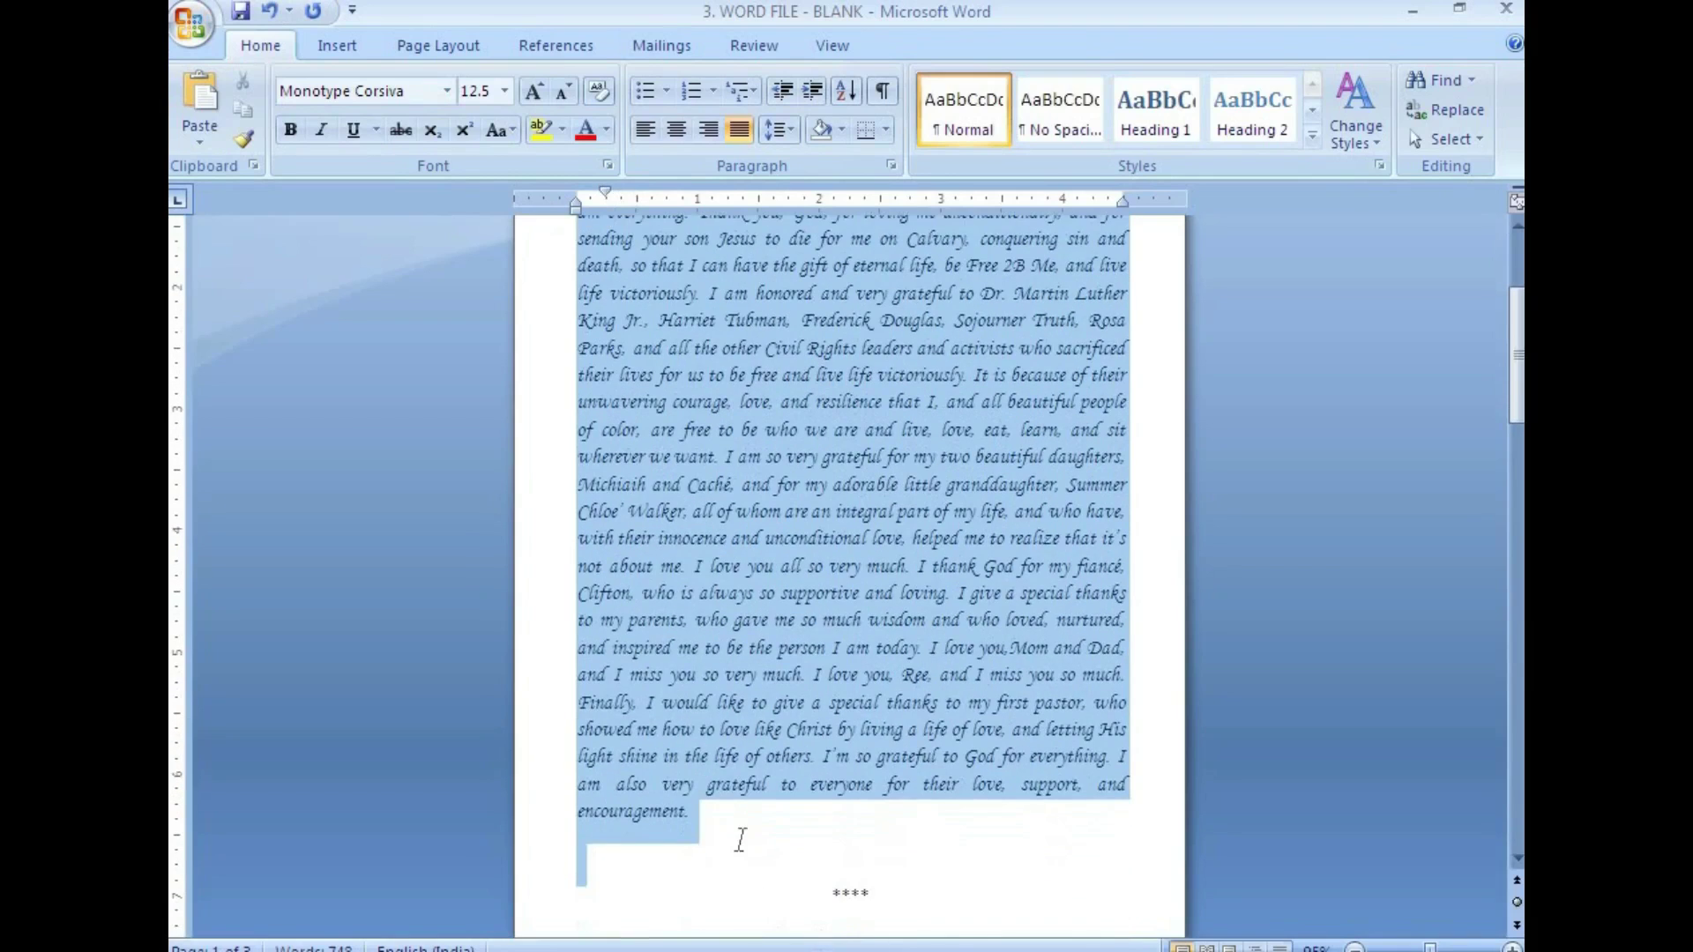
click(504, 92)
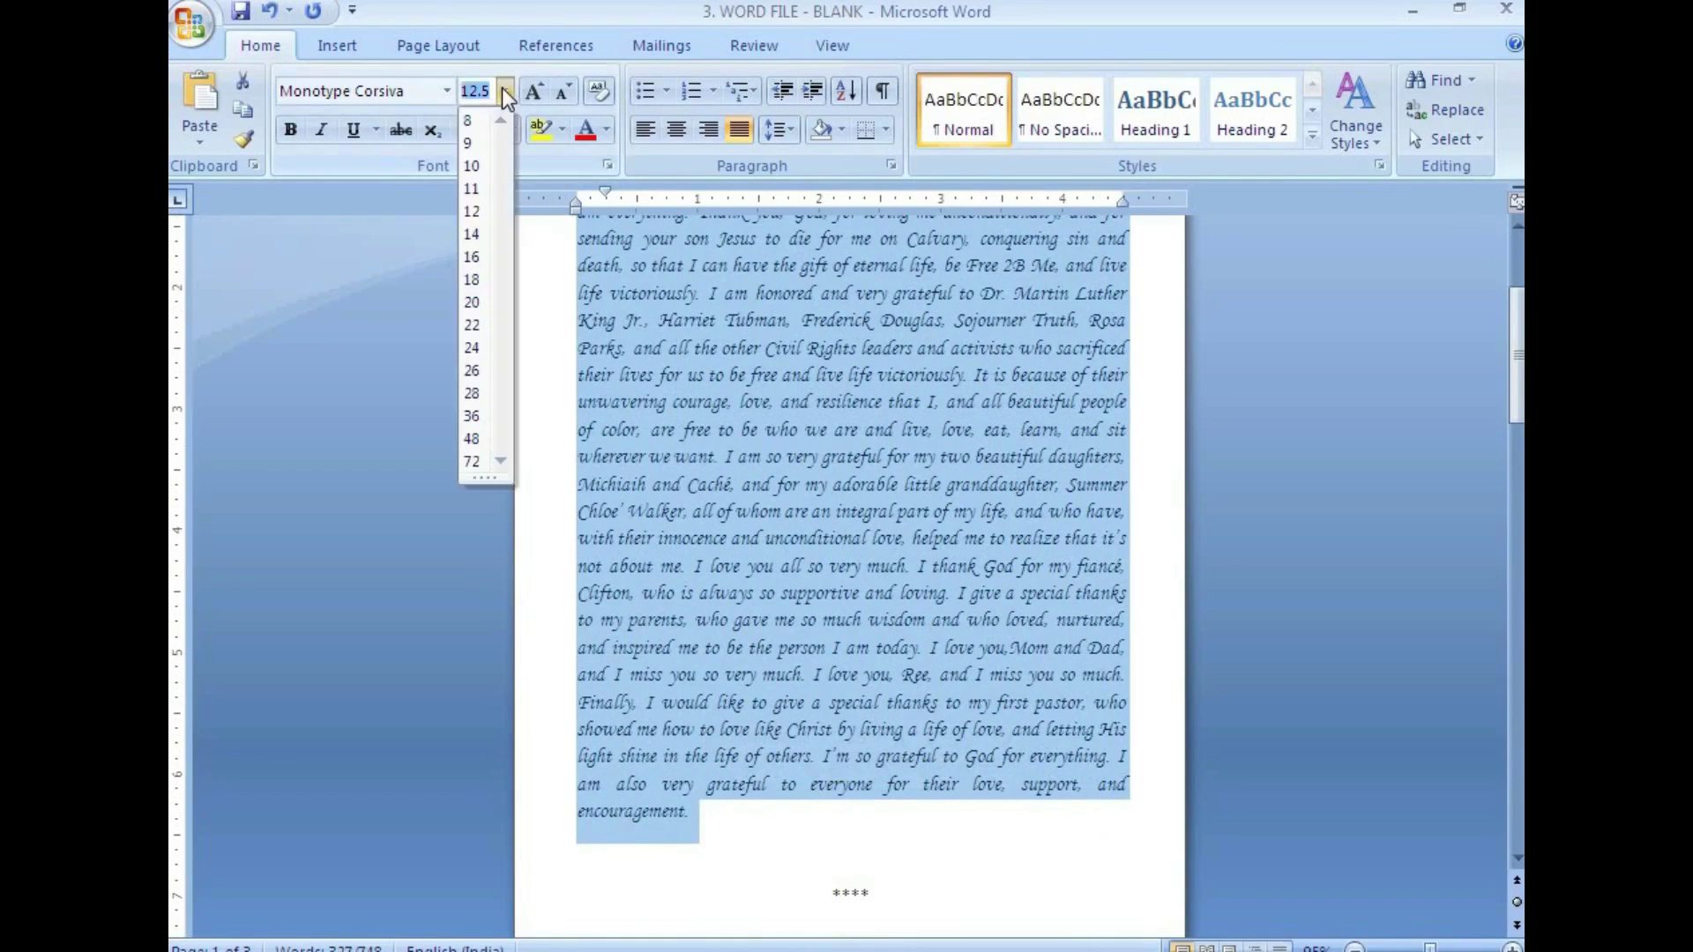
click(471, 208)
scroll(855, 409, up, 5)
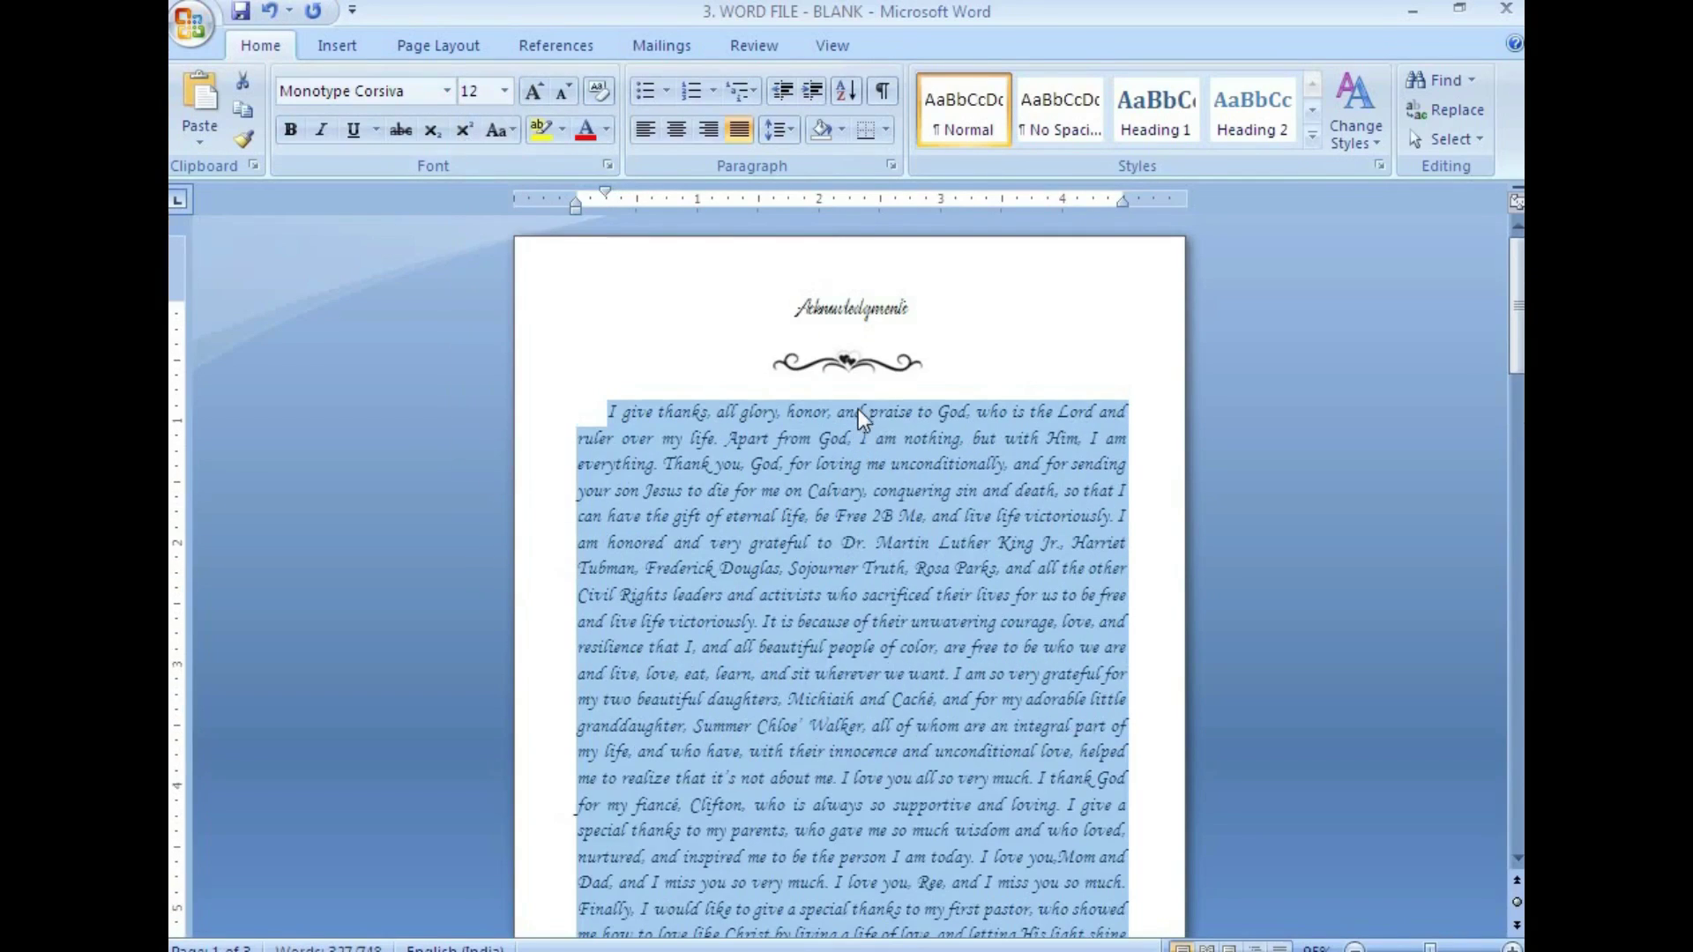
Compare where the first line of the indented Acknowledgments paragraph breaks in the Word document and in the master PDF
click(1104, 417)
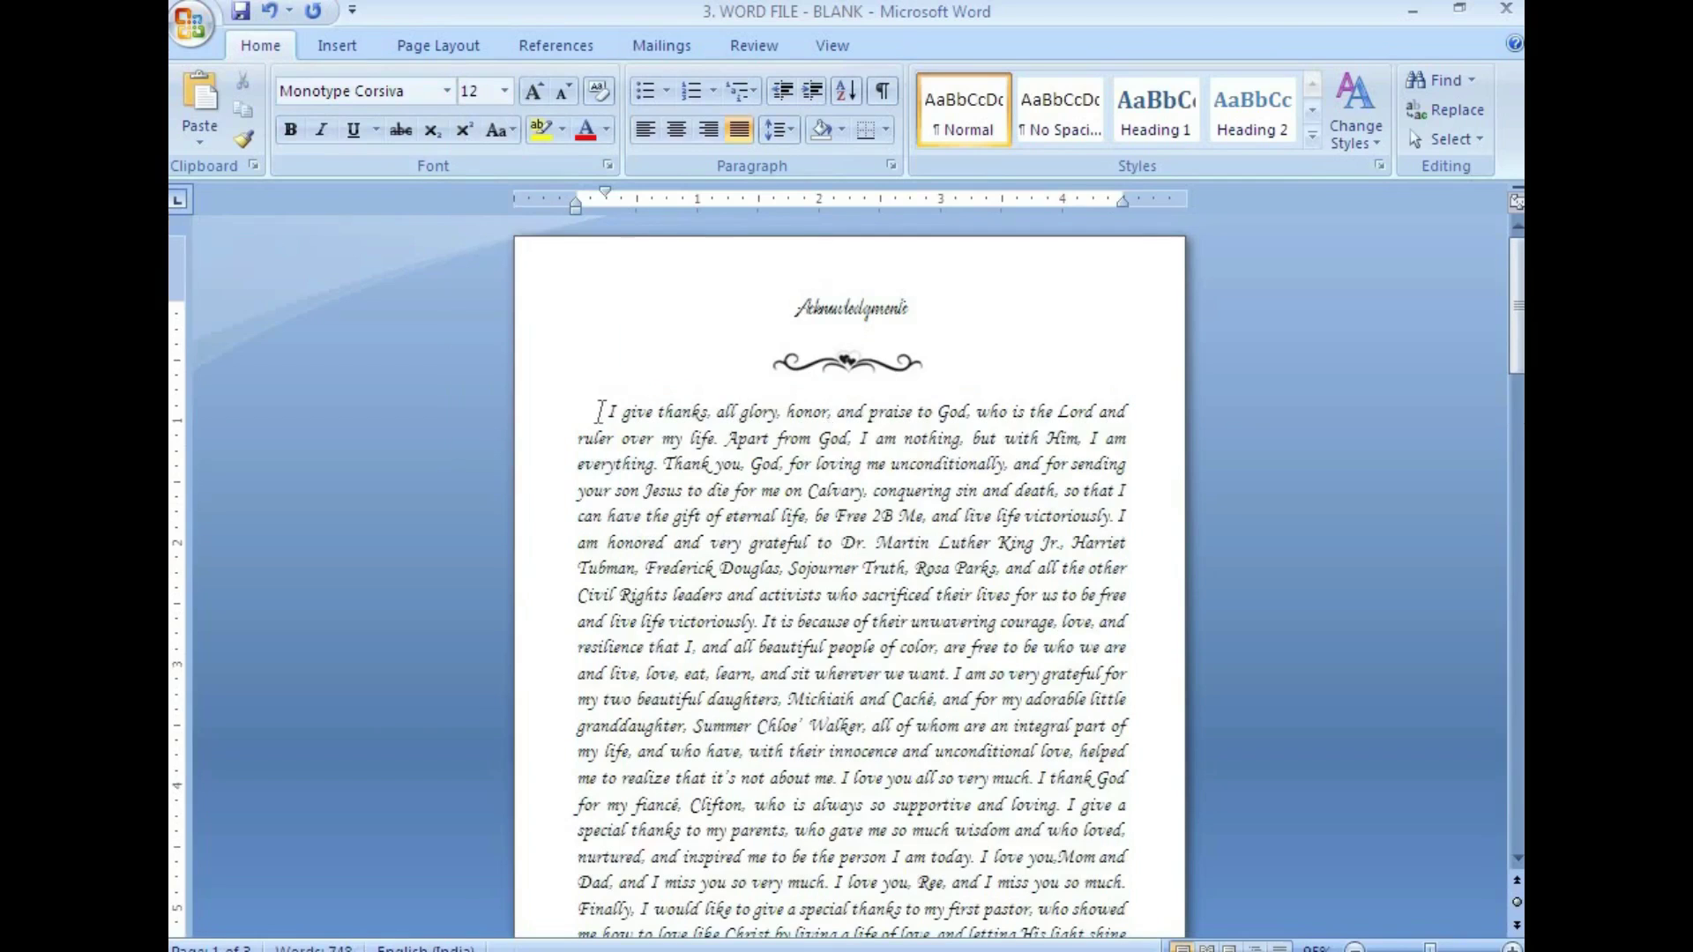
drag(598, 412, 1143, 418)
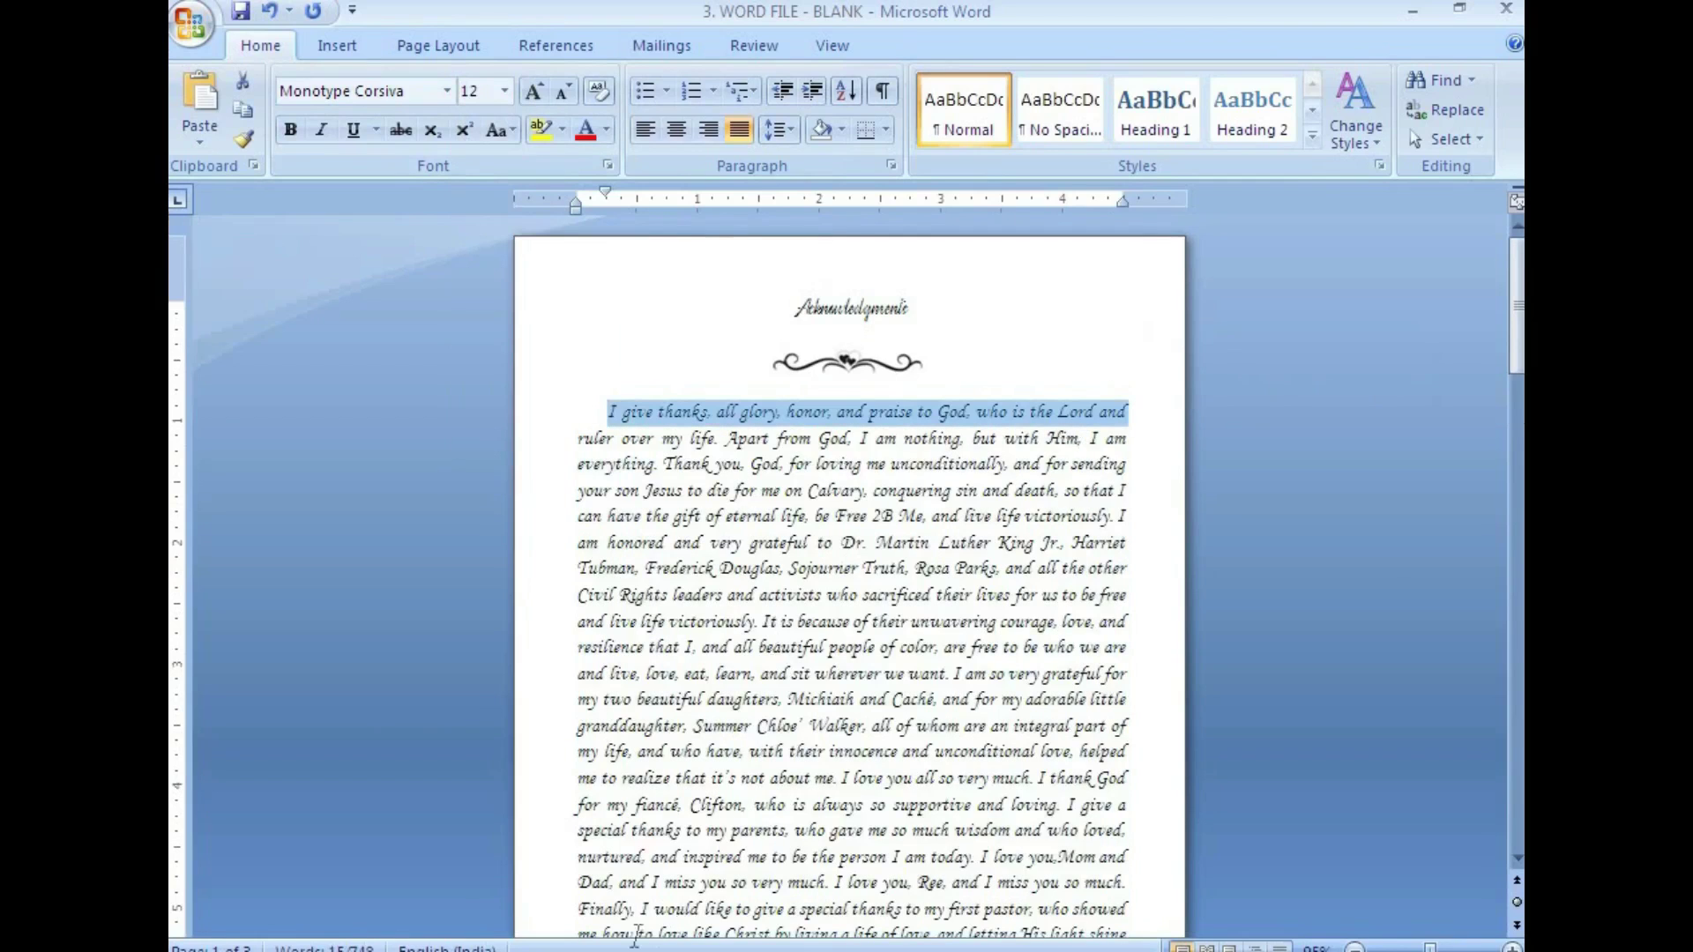
key(alt+Tab)
drag(606, 448, 1173, 457)
click(892, 600)
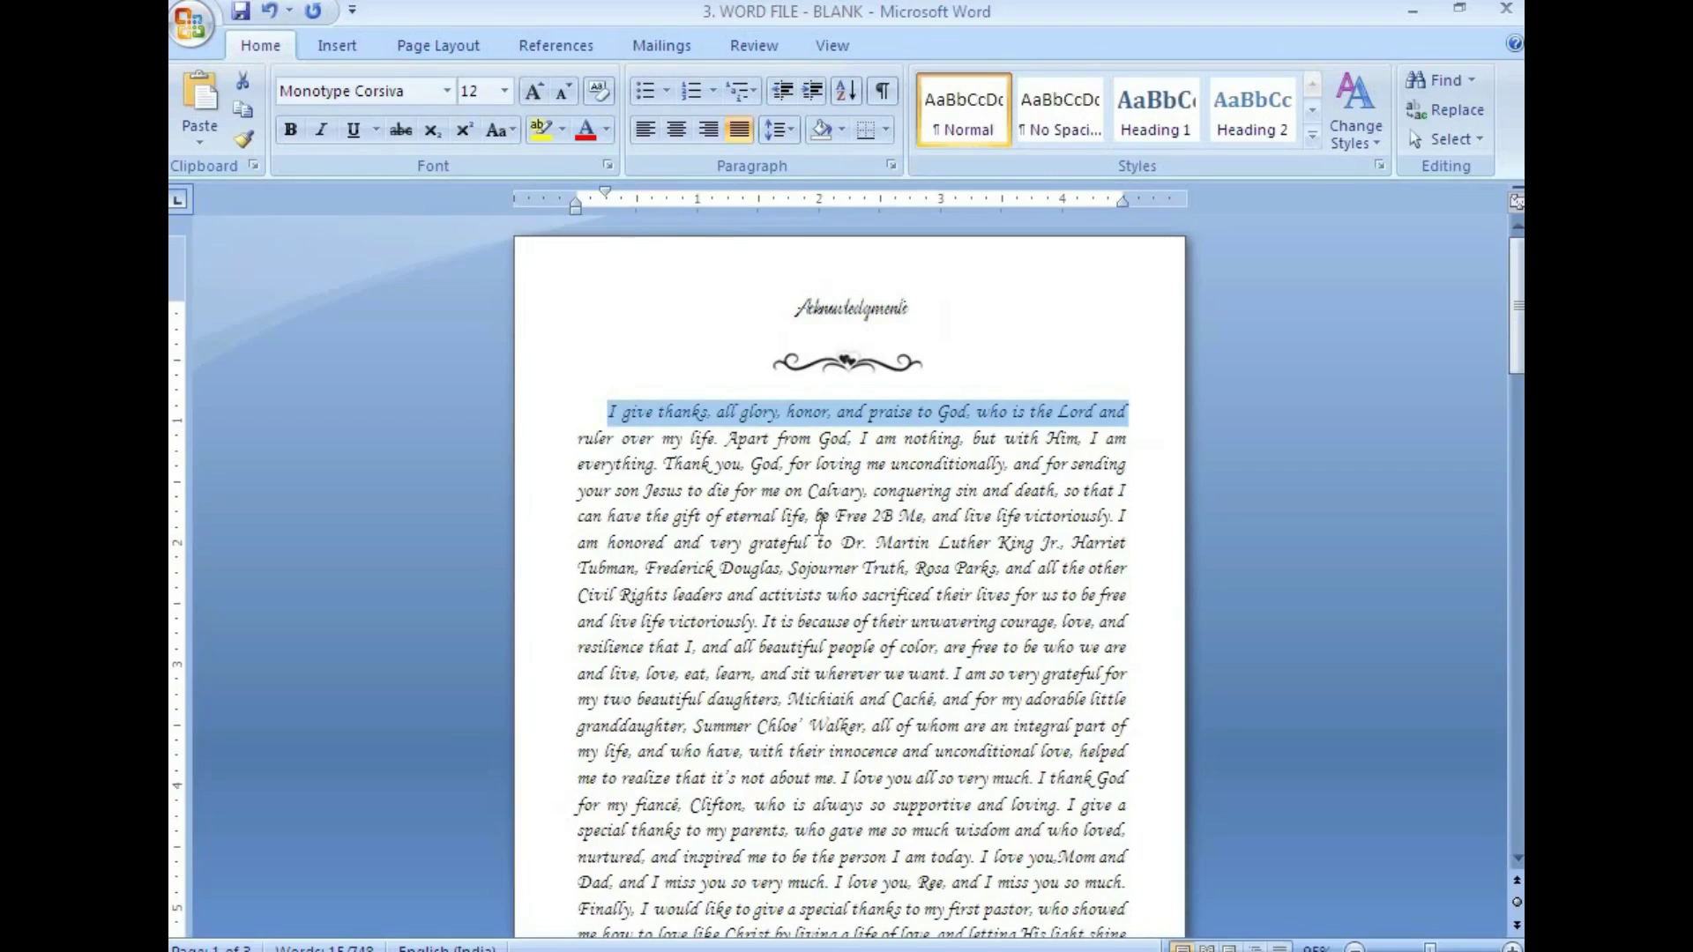
click(821, 522)
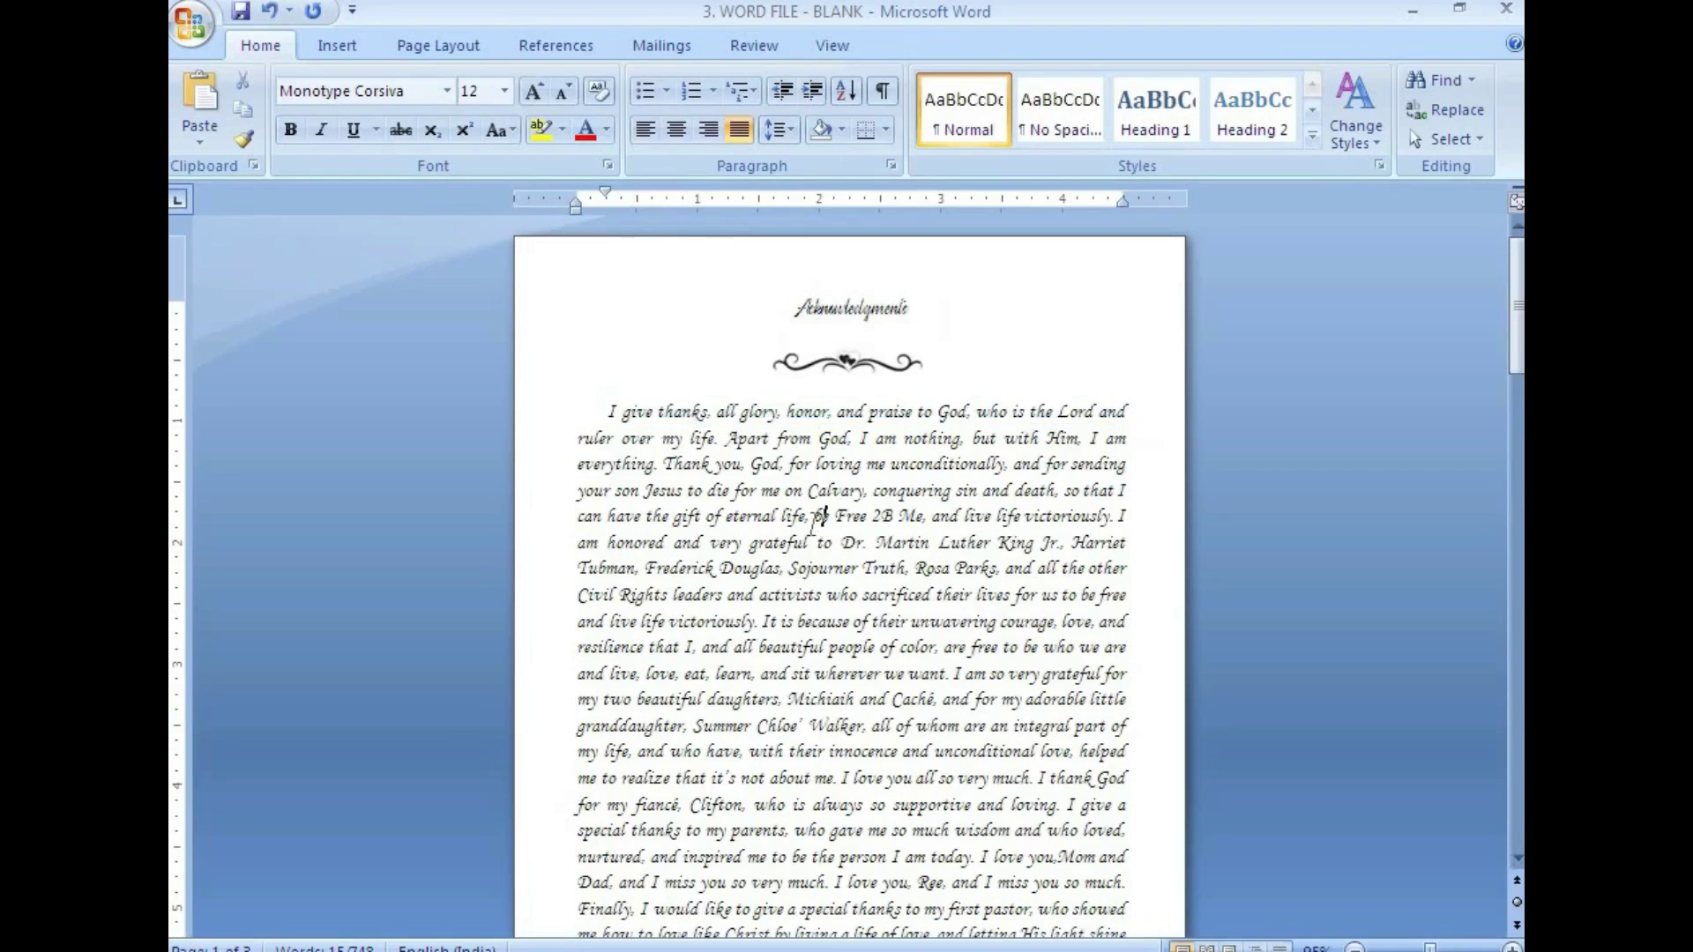
Try a font size of 16 on the Acknowledgments heading and compare it with the heading in the master PDF
ctrl+scroll(800, 525, up, 3)
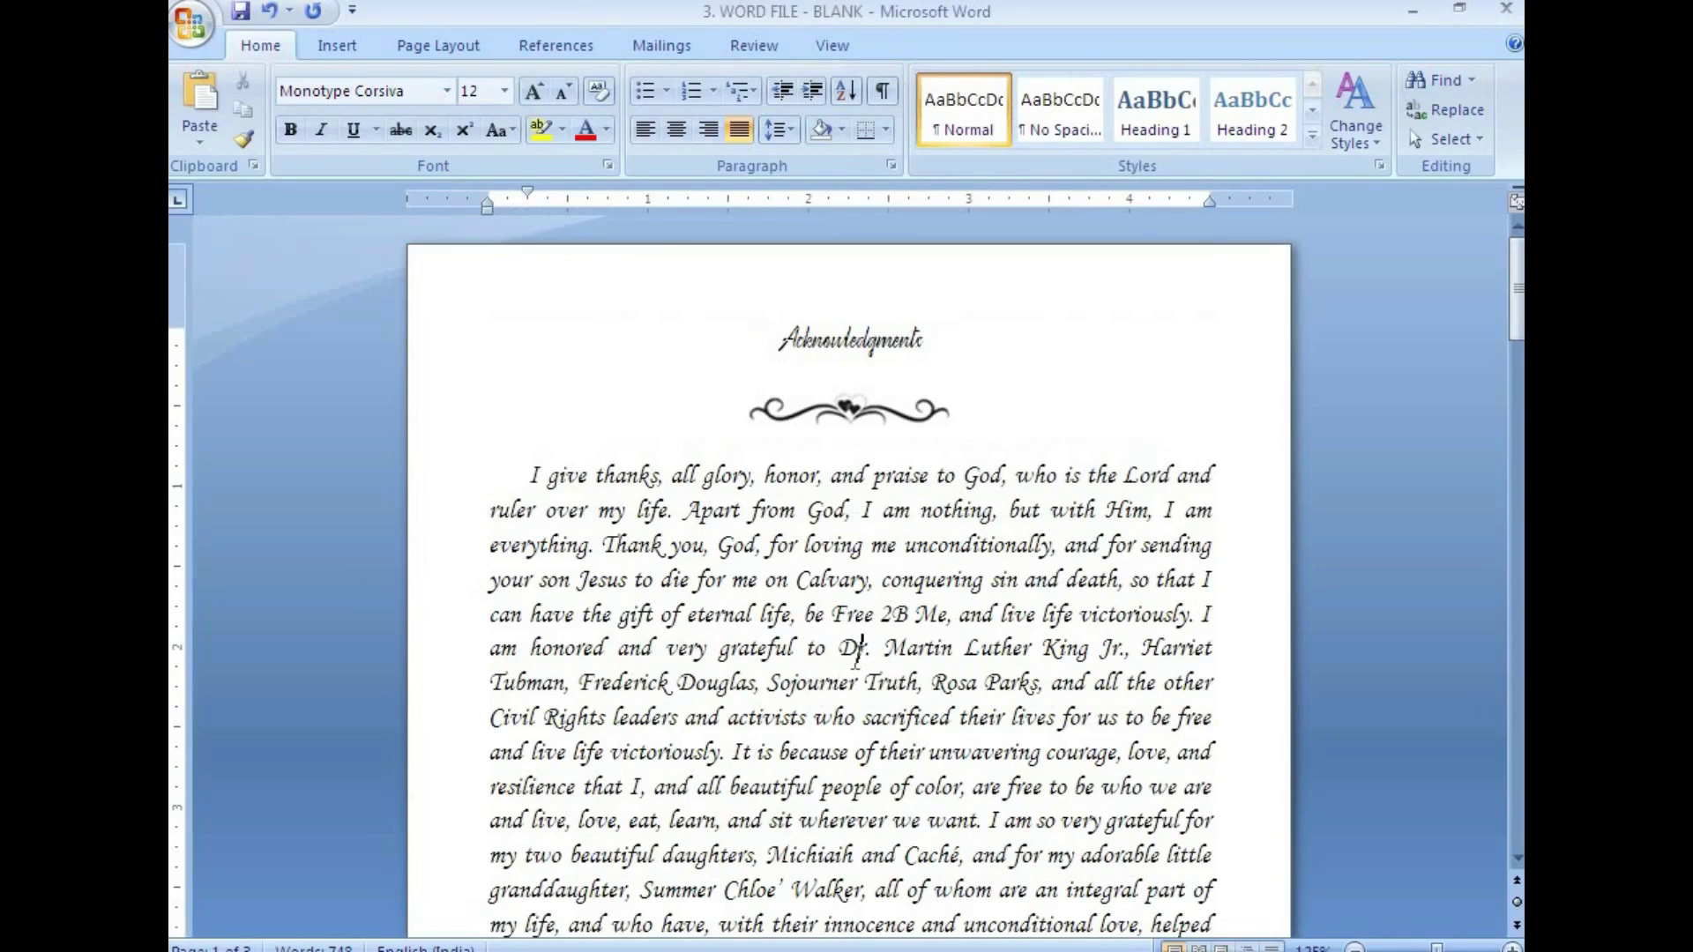
click(843, 346)
drag(778, 340, 934, 339)
click(505, 91)
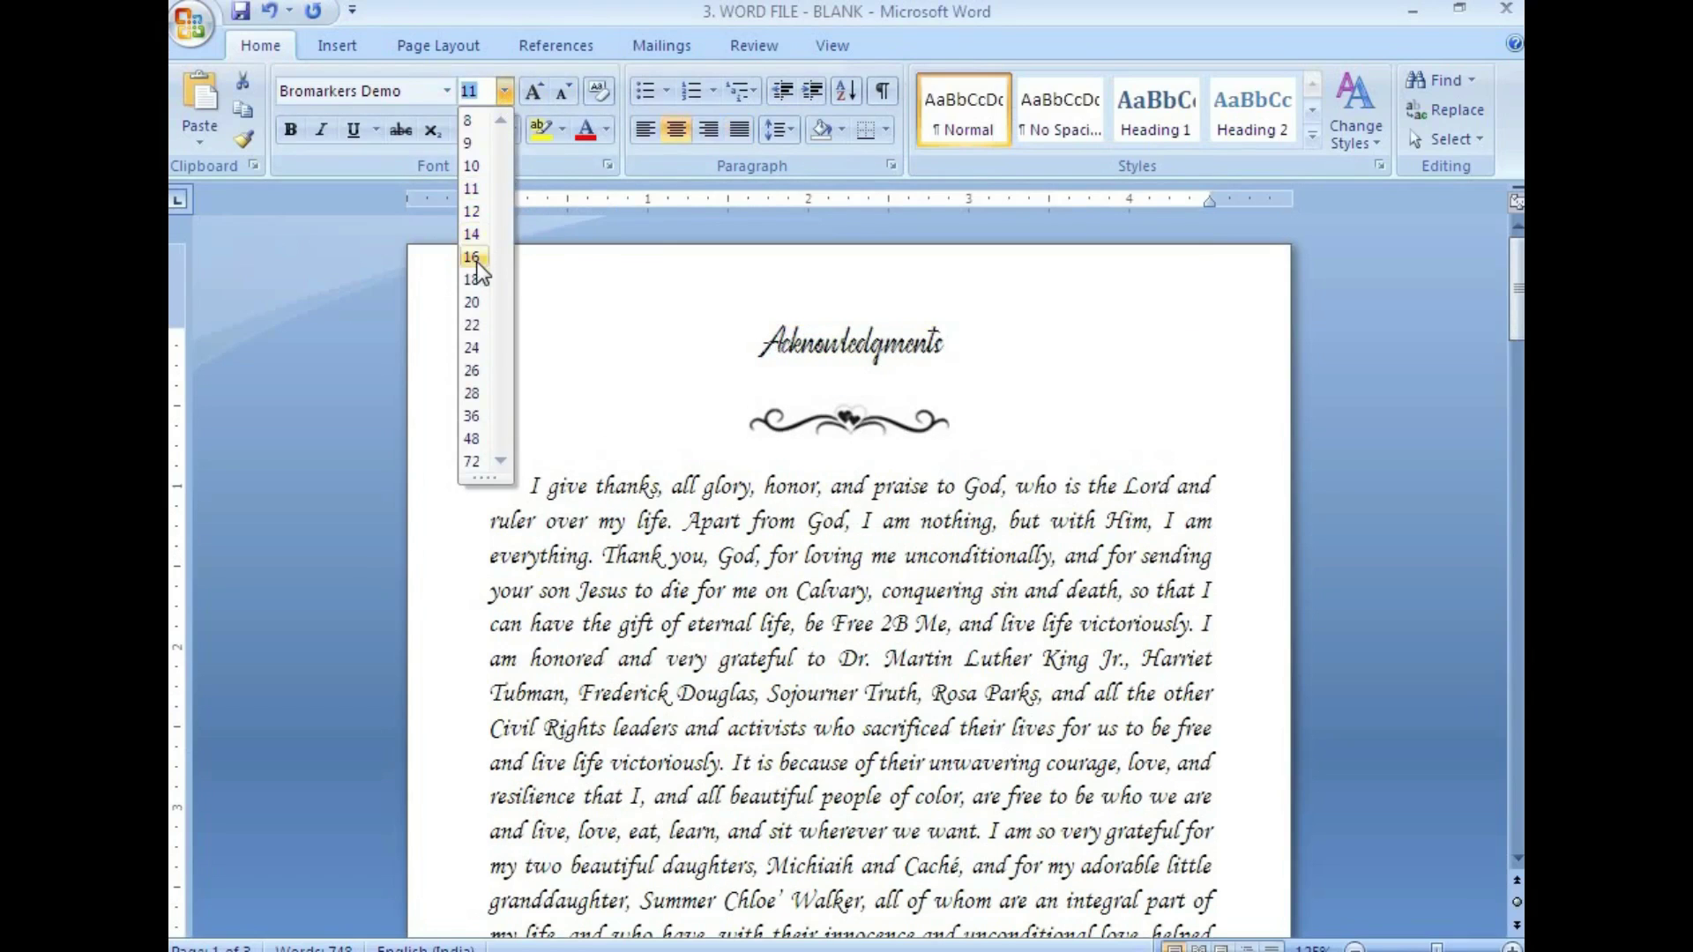
click(477, 262)
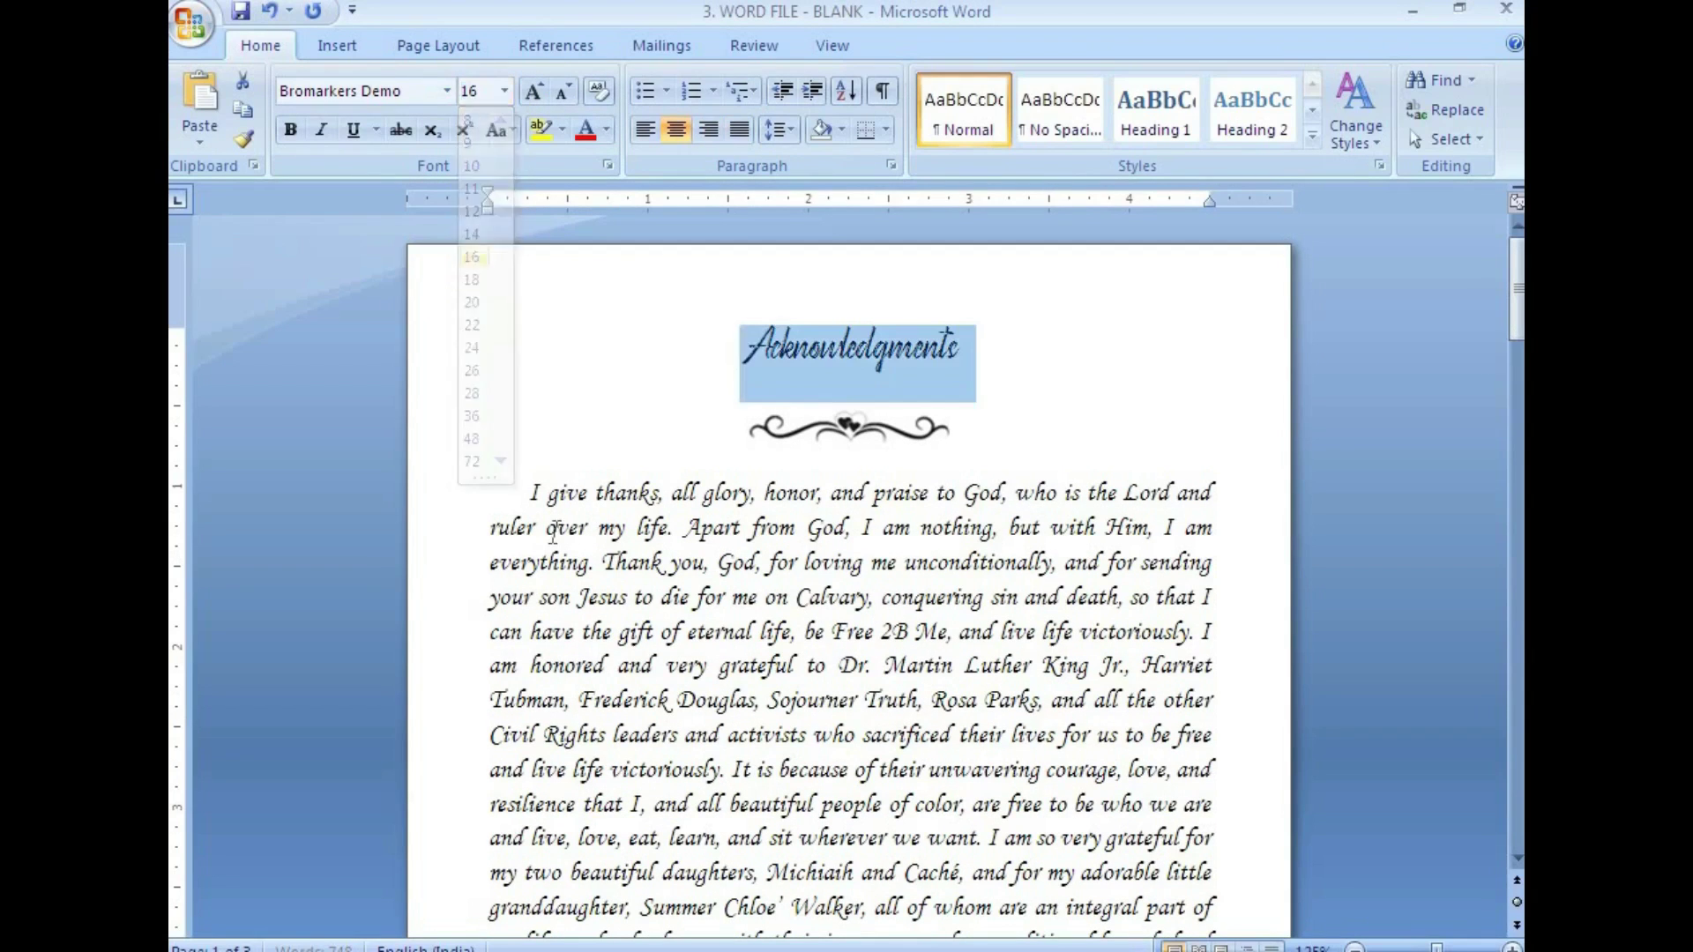
click(578, 951)
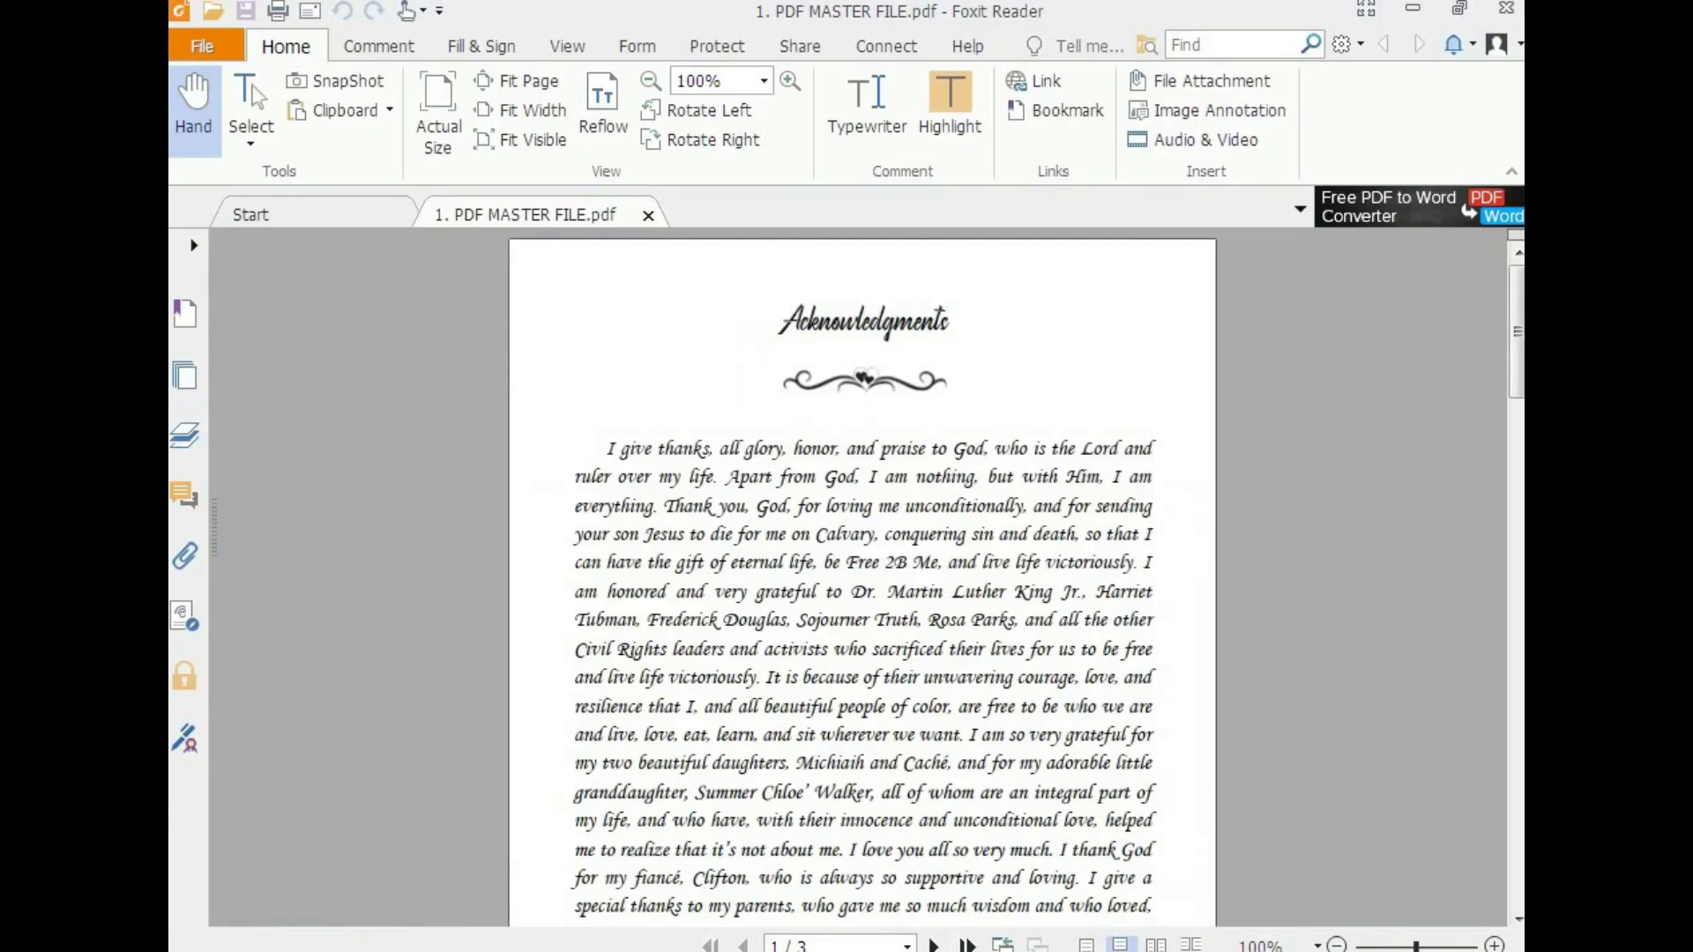
click(603, 948)
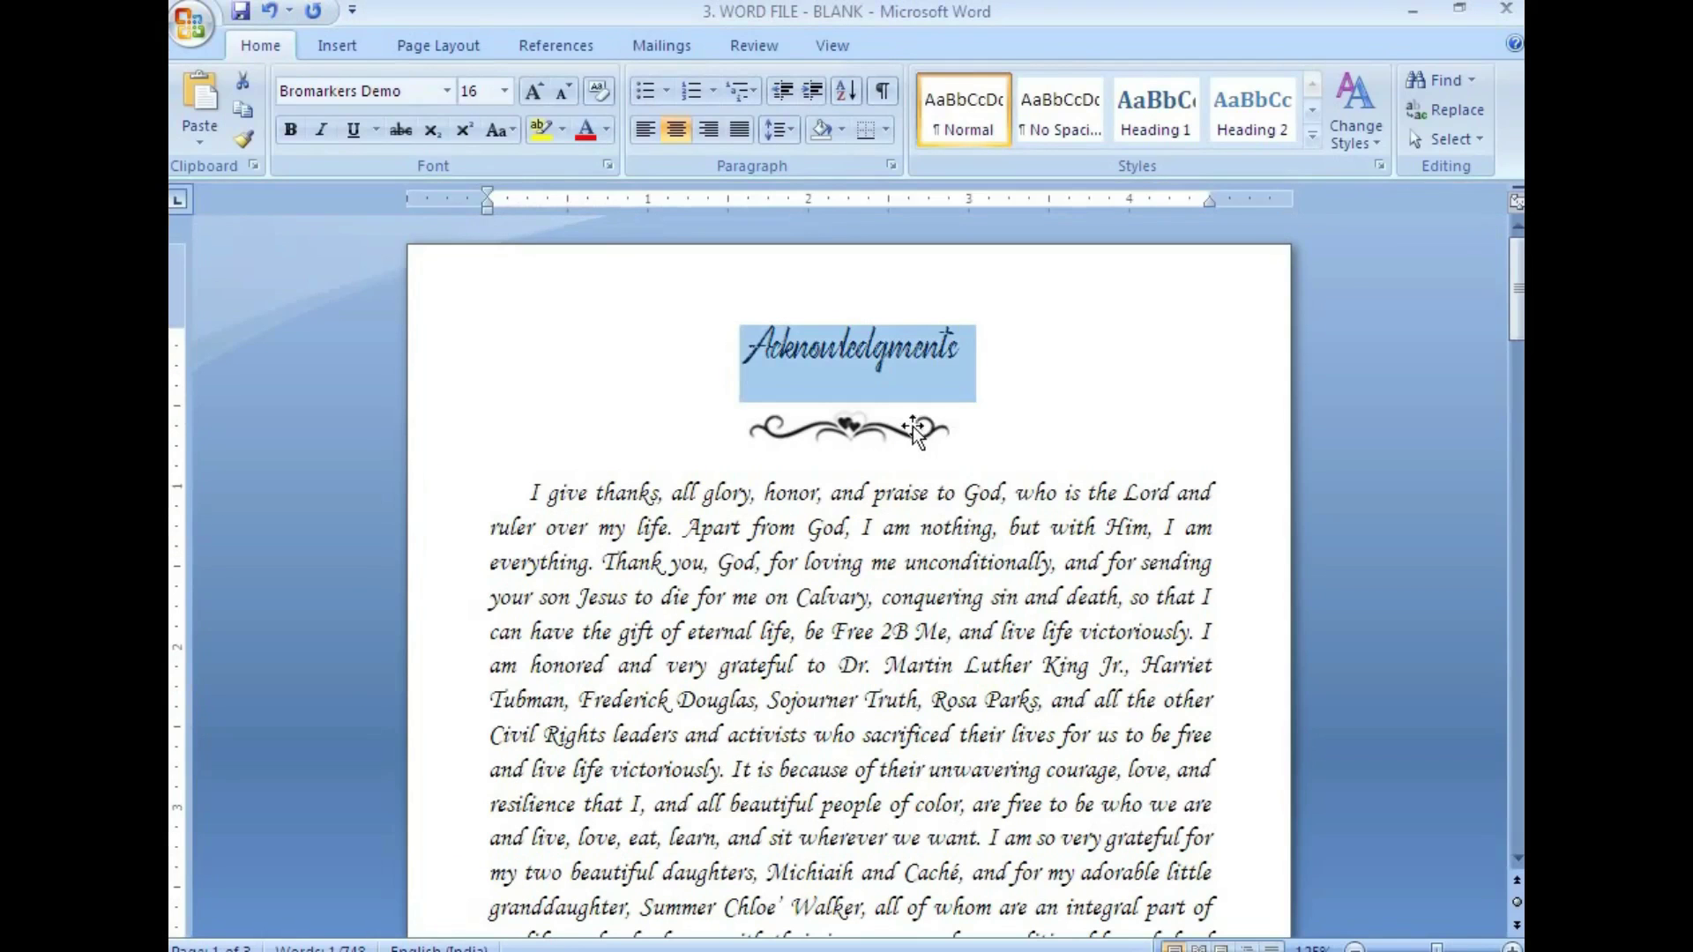
key(alt+Tab)
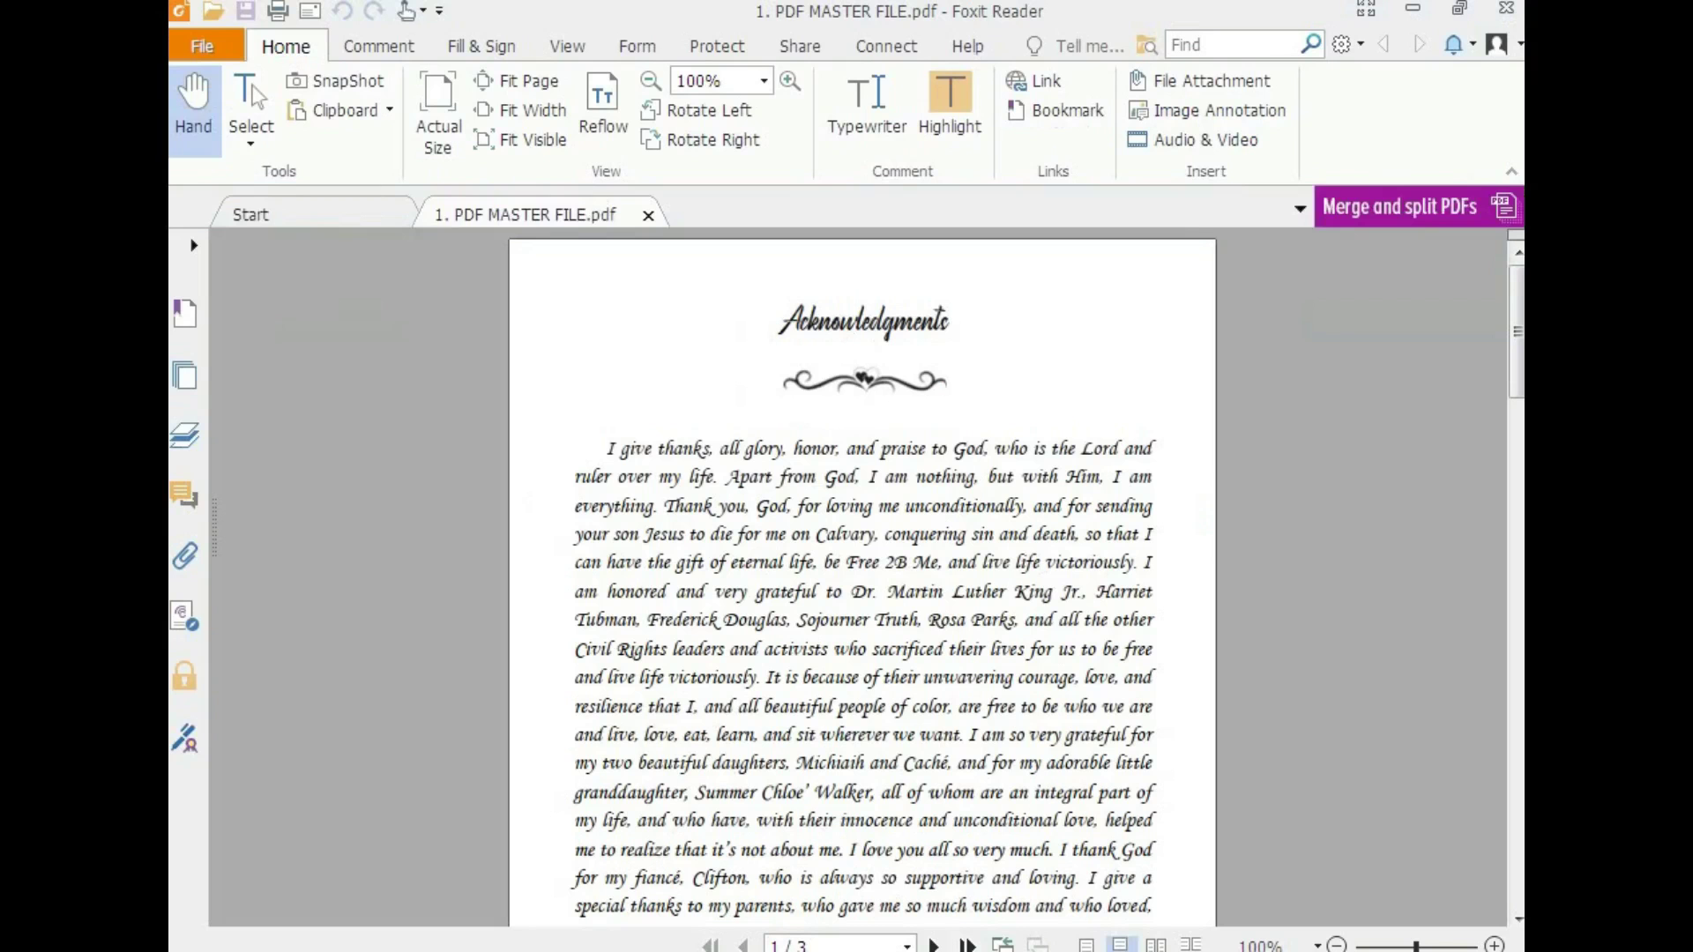
key(alt+Tab)
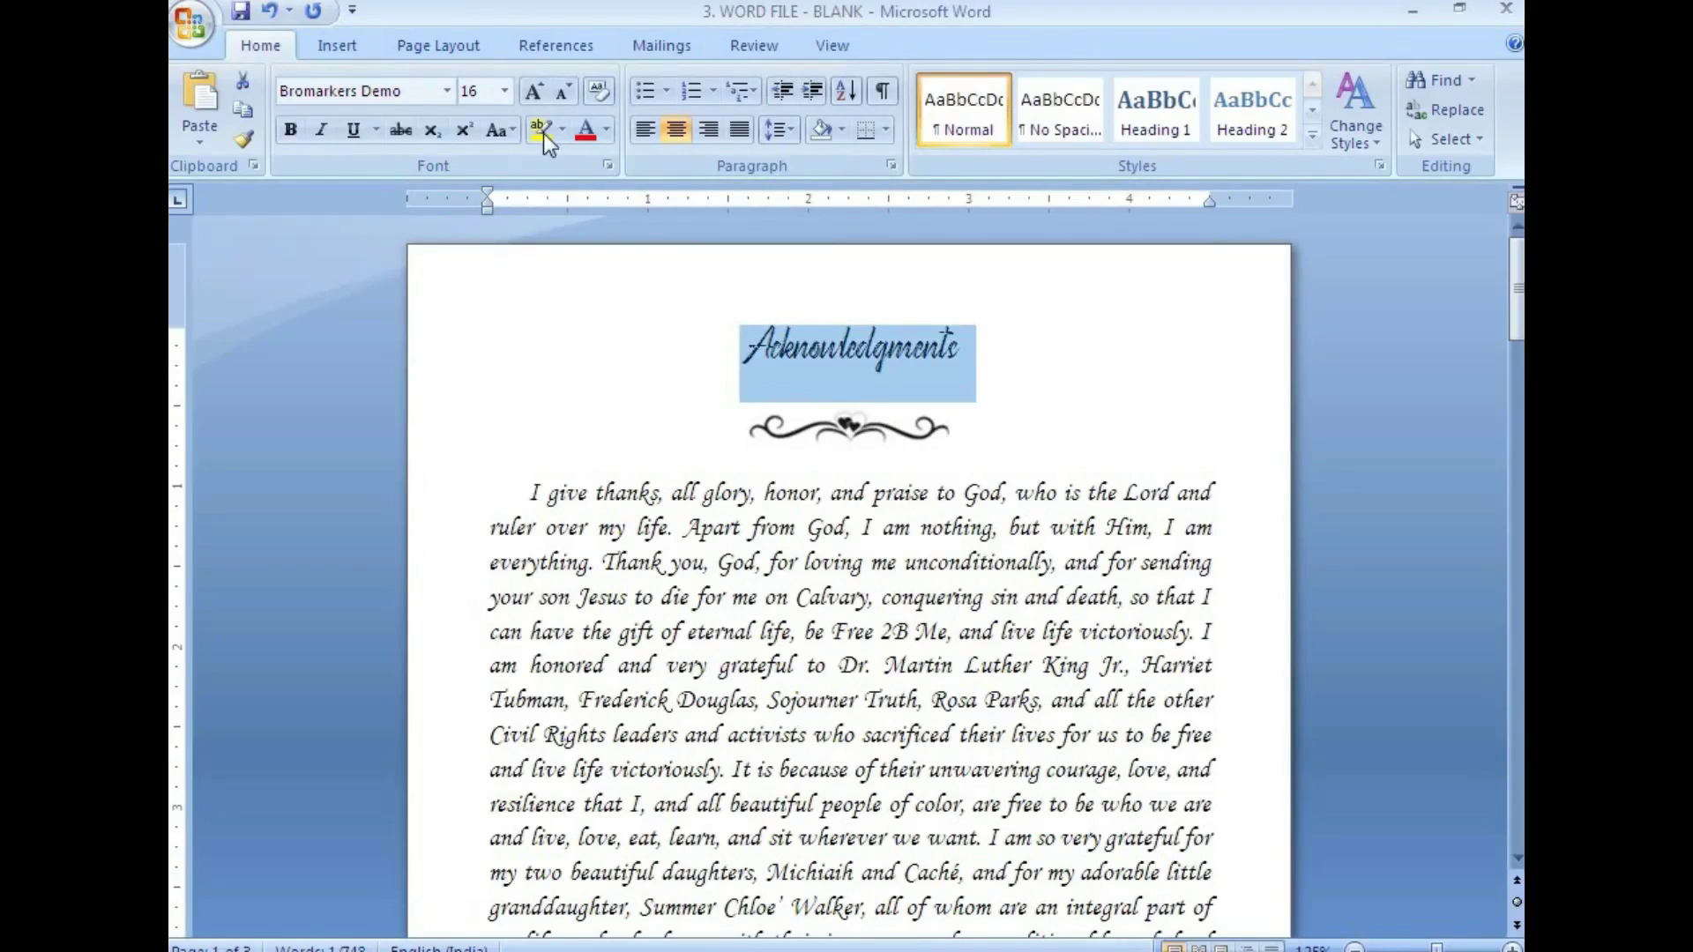
Set the Acknowledgments heading's font size to 14 and review the page
click(504, 91)
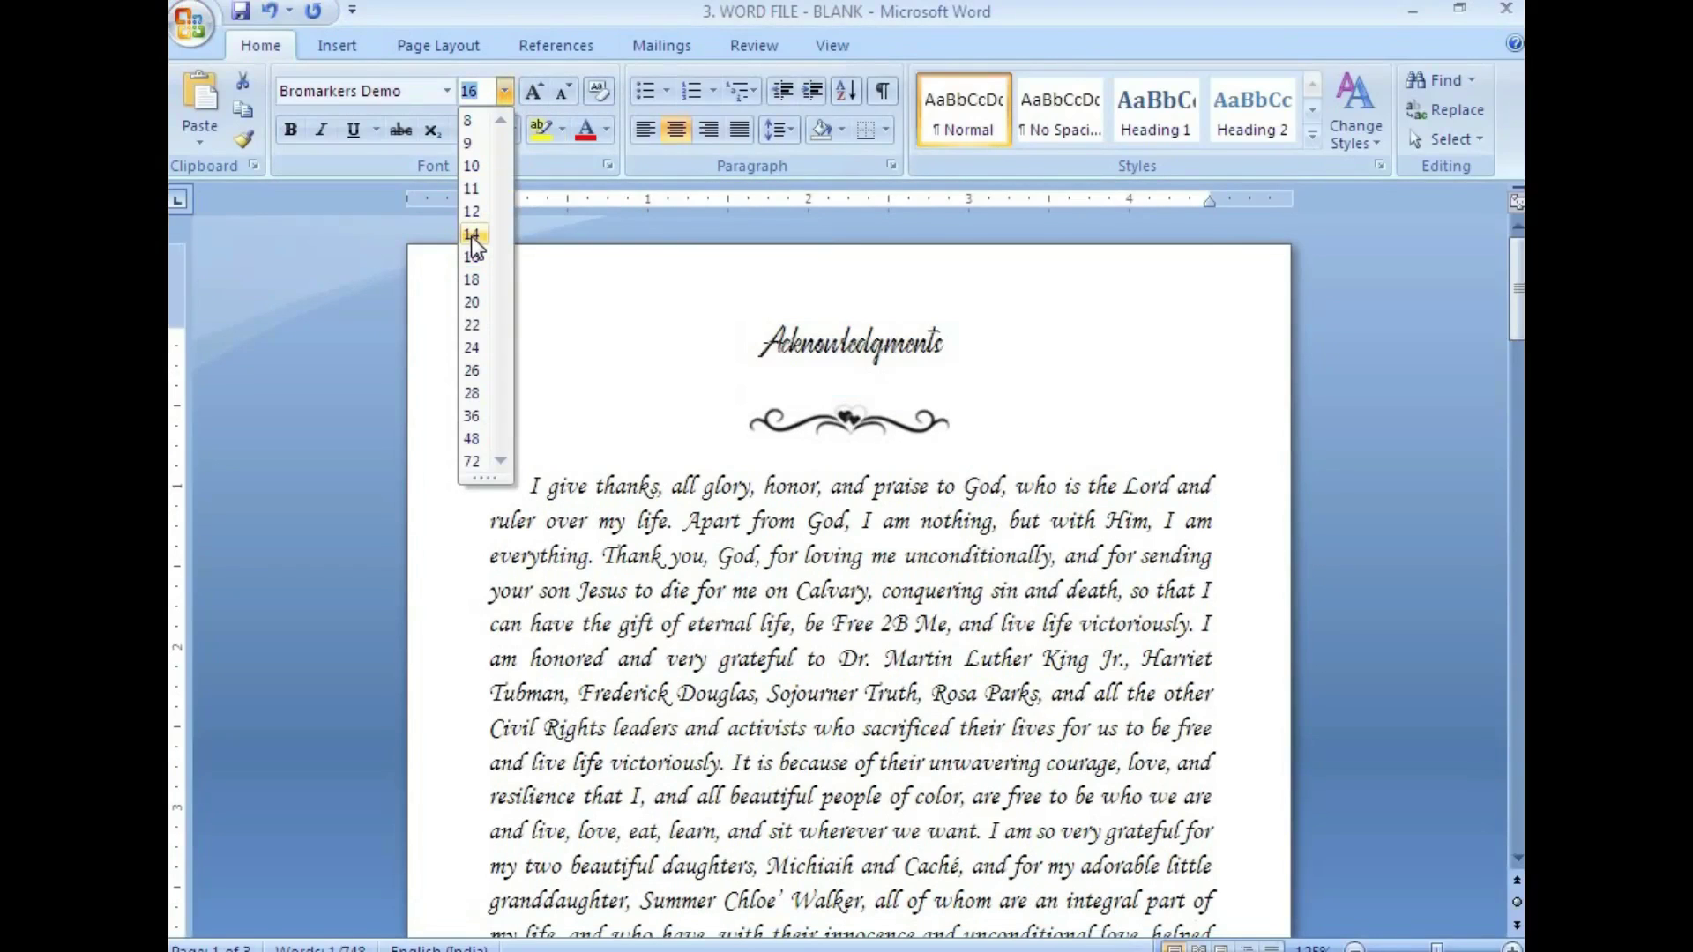
click(472, 235)
click(908, 663)
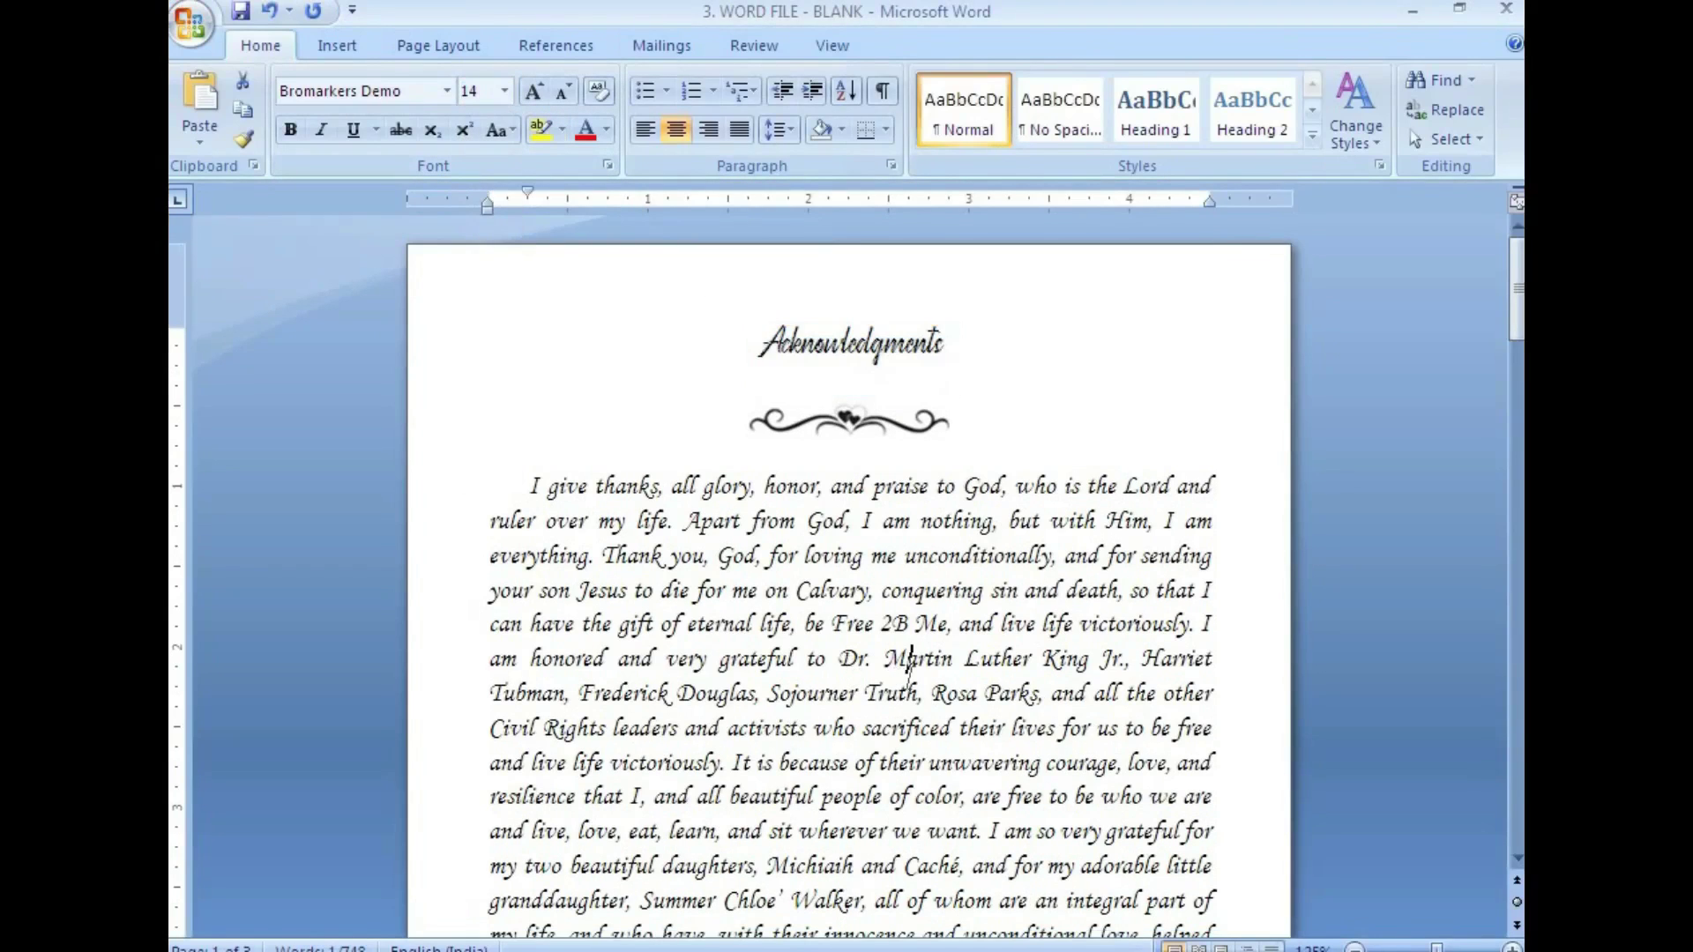
scroll(919, 650, down, 6)
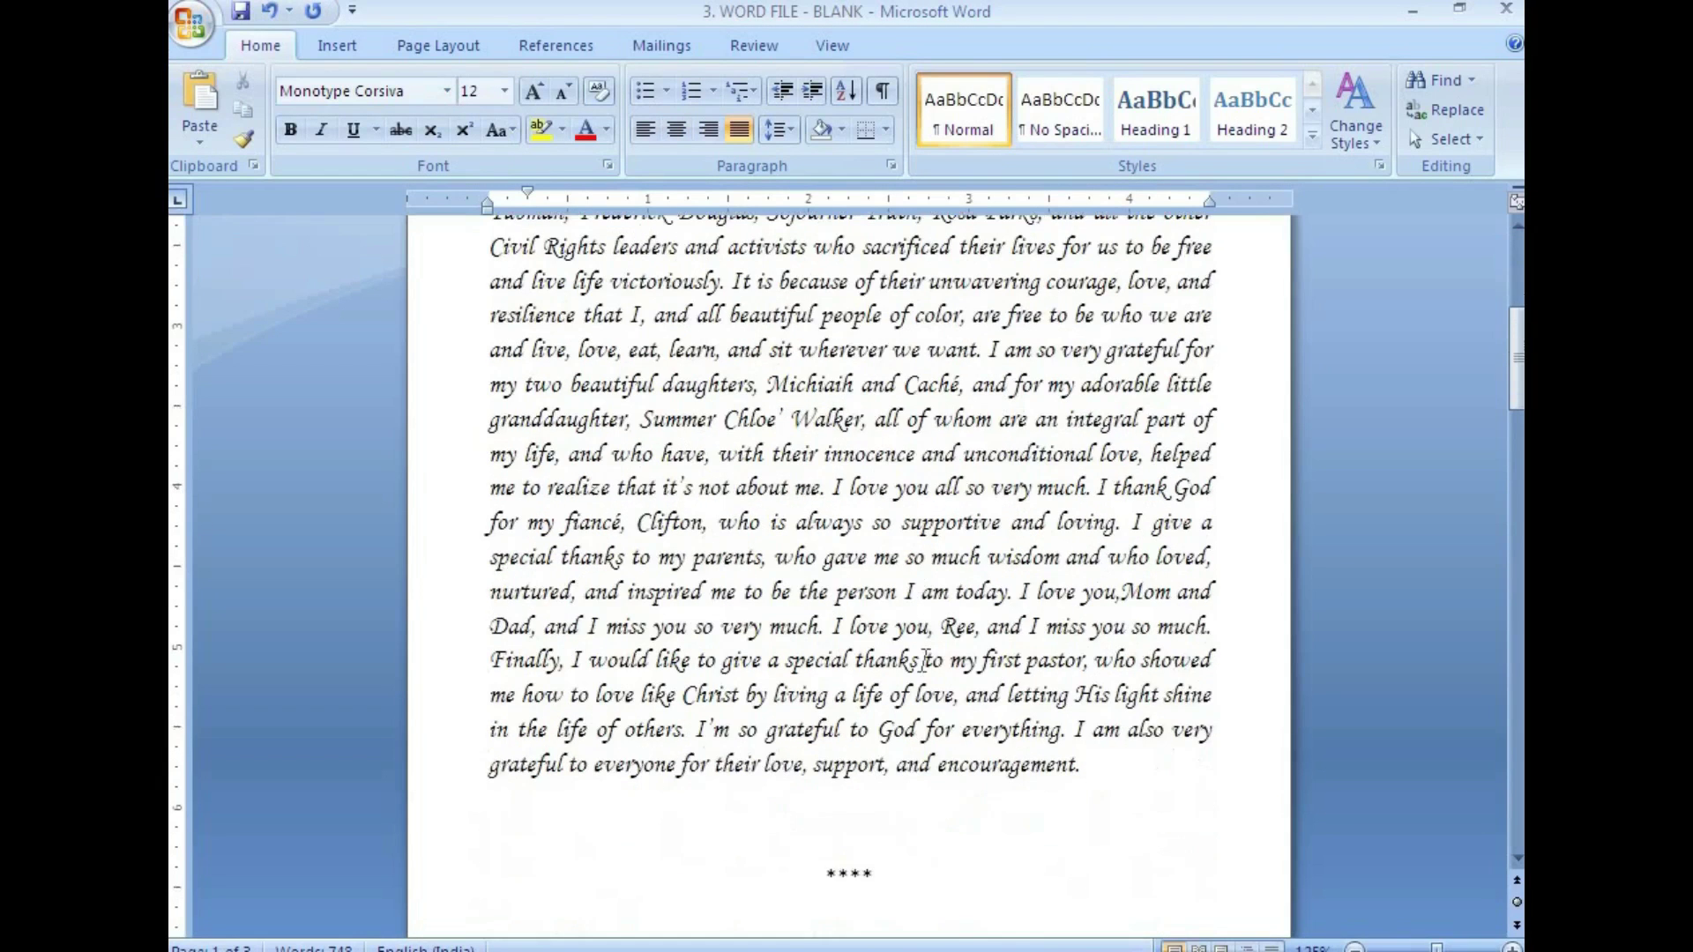
scroll(922, 664, up, 6)
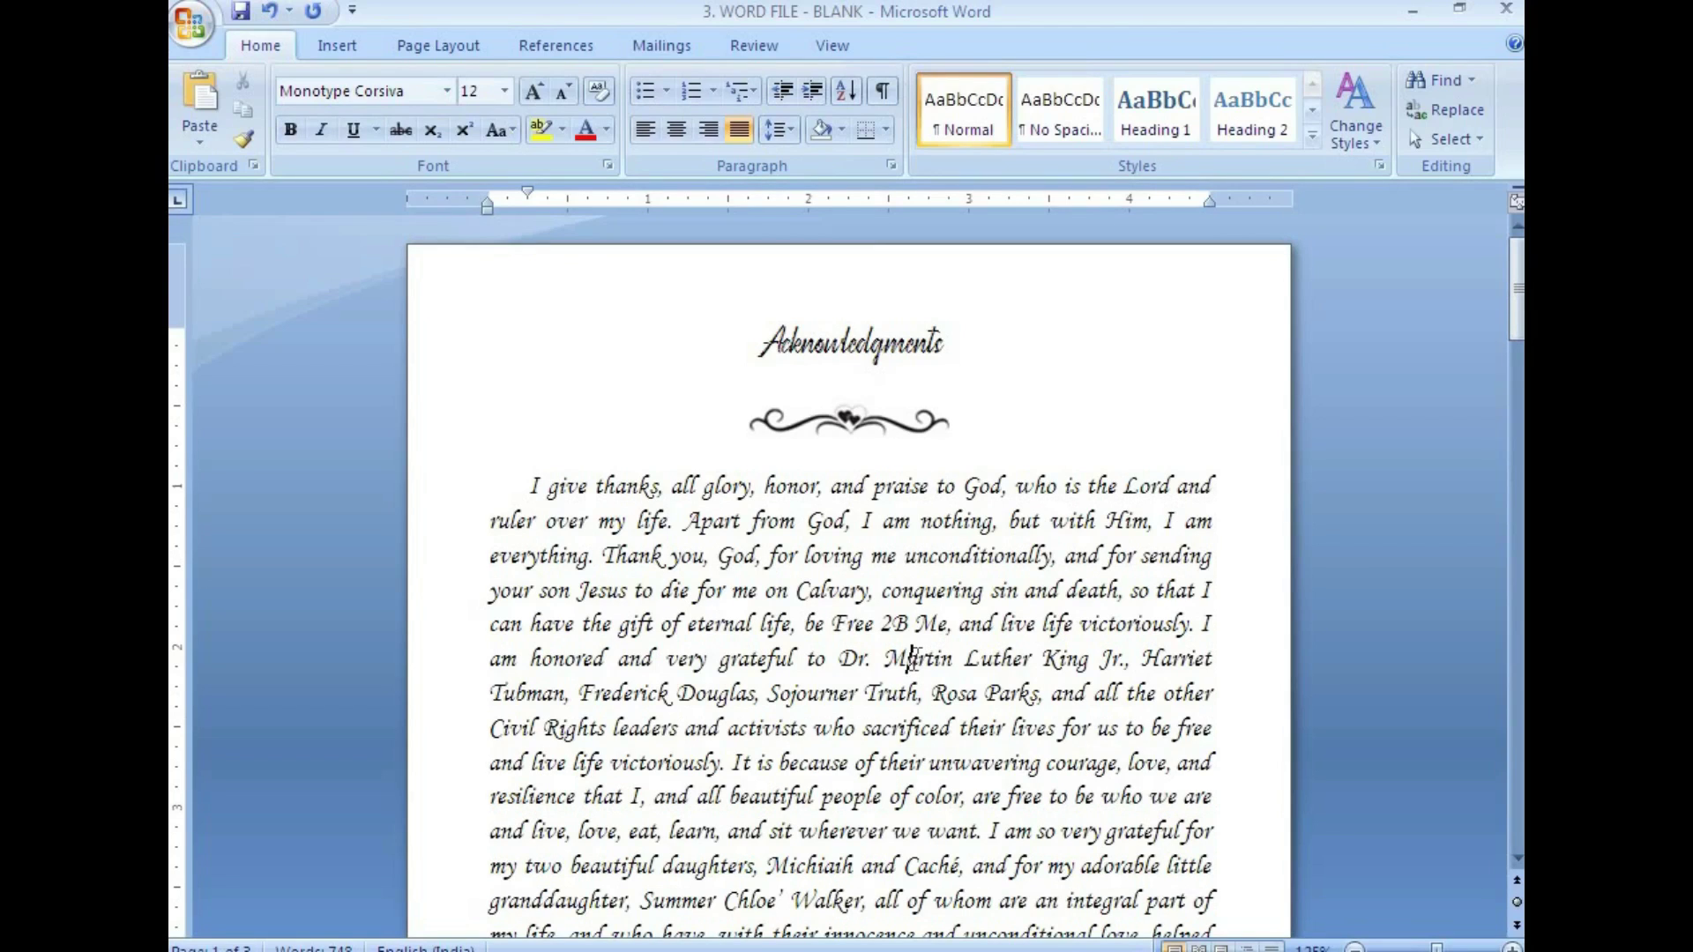
scroll(915, 633, down, 4)
scroll(915, 633, up, 4)
Set the font size of the "Chapter 1" and "Introduction" heading lines to 14
click(825, 346)
scroll(944, 686, down, 10)
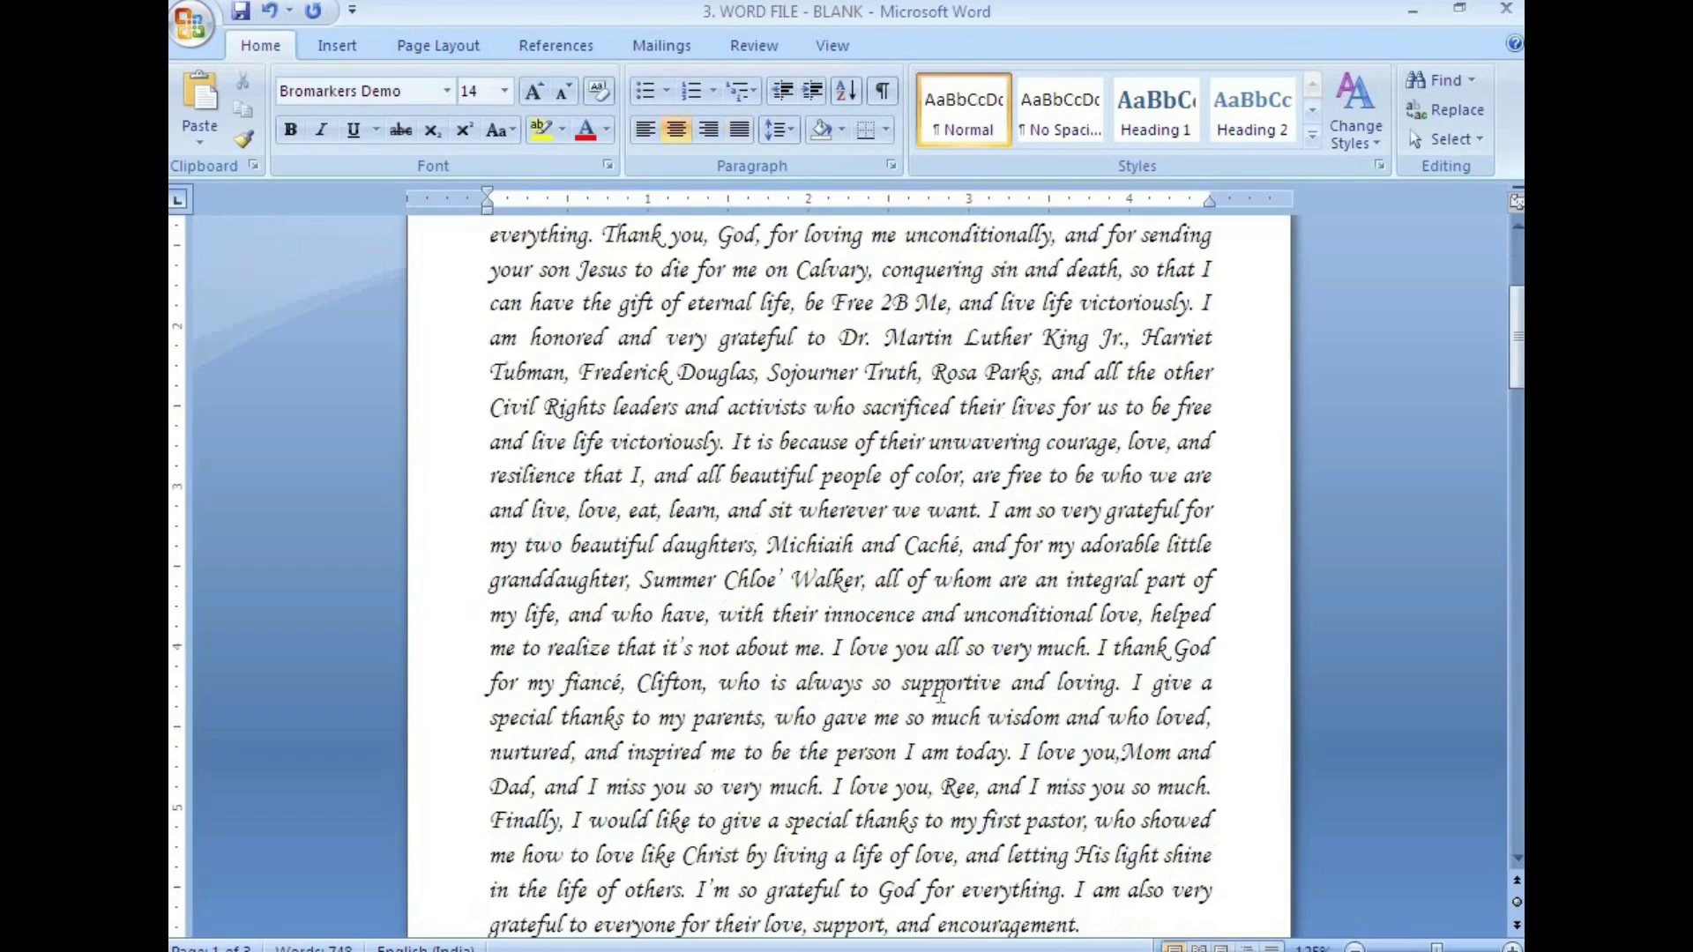
scroll(943, 689, down, 5)
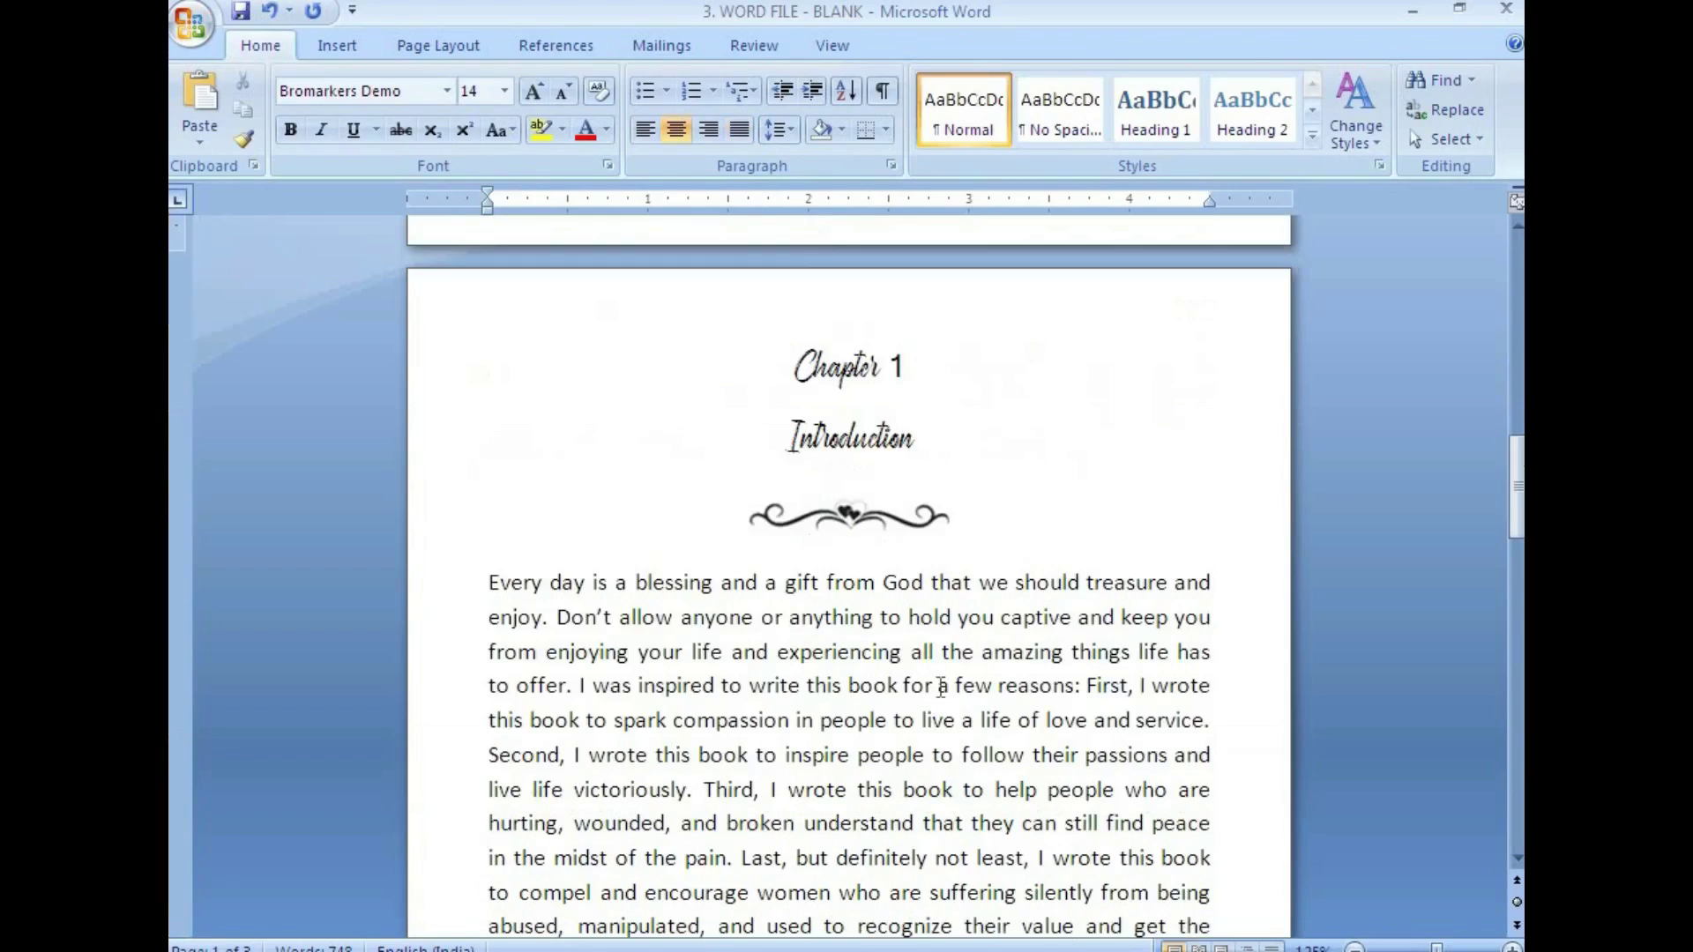
click(843, 370)
drag(792, 363, 922, 471)
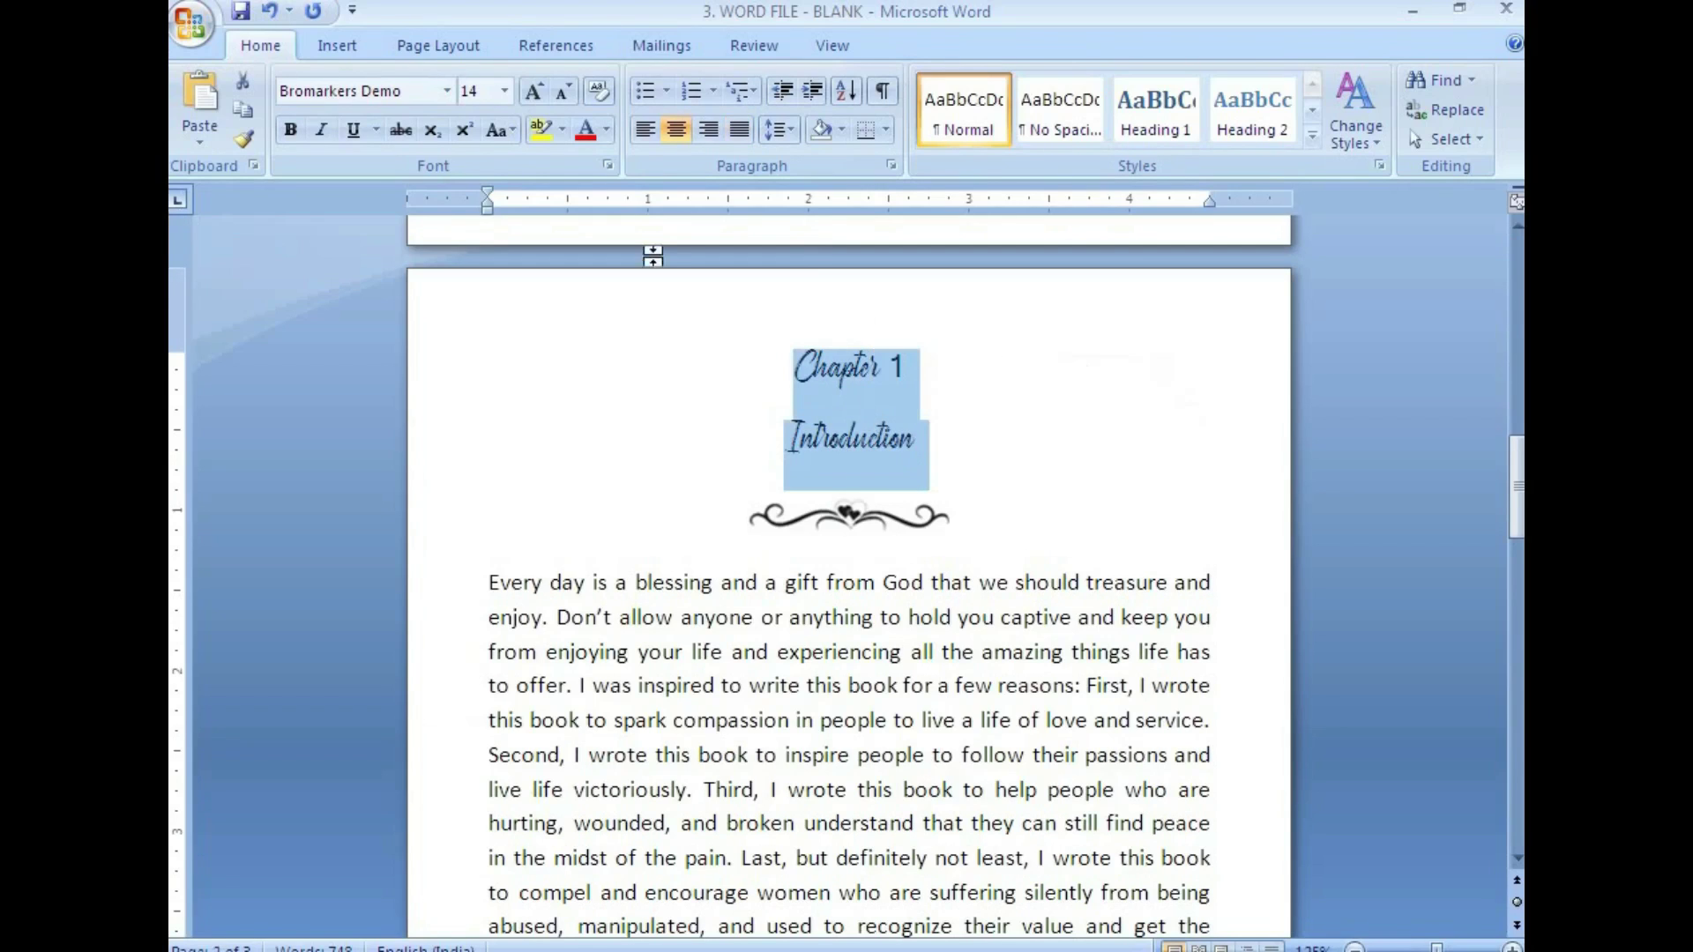
click(505, 90)
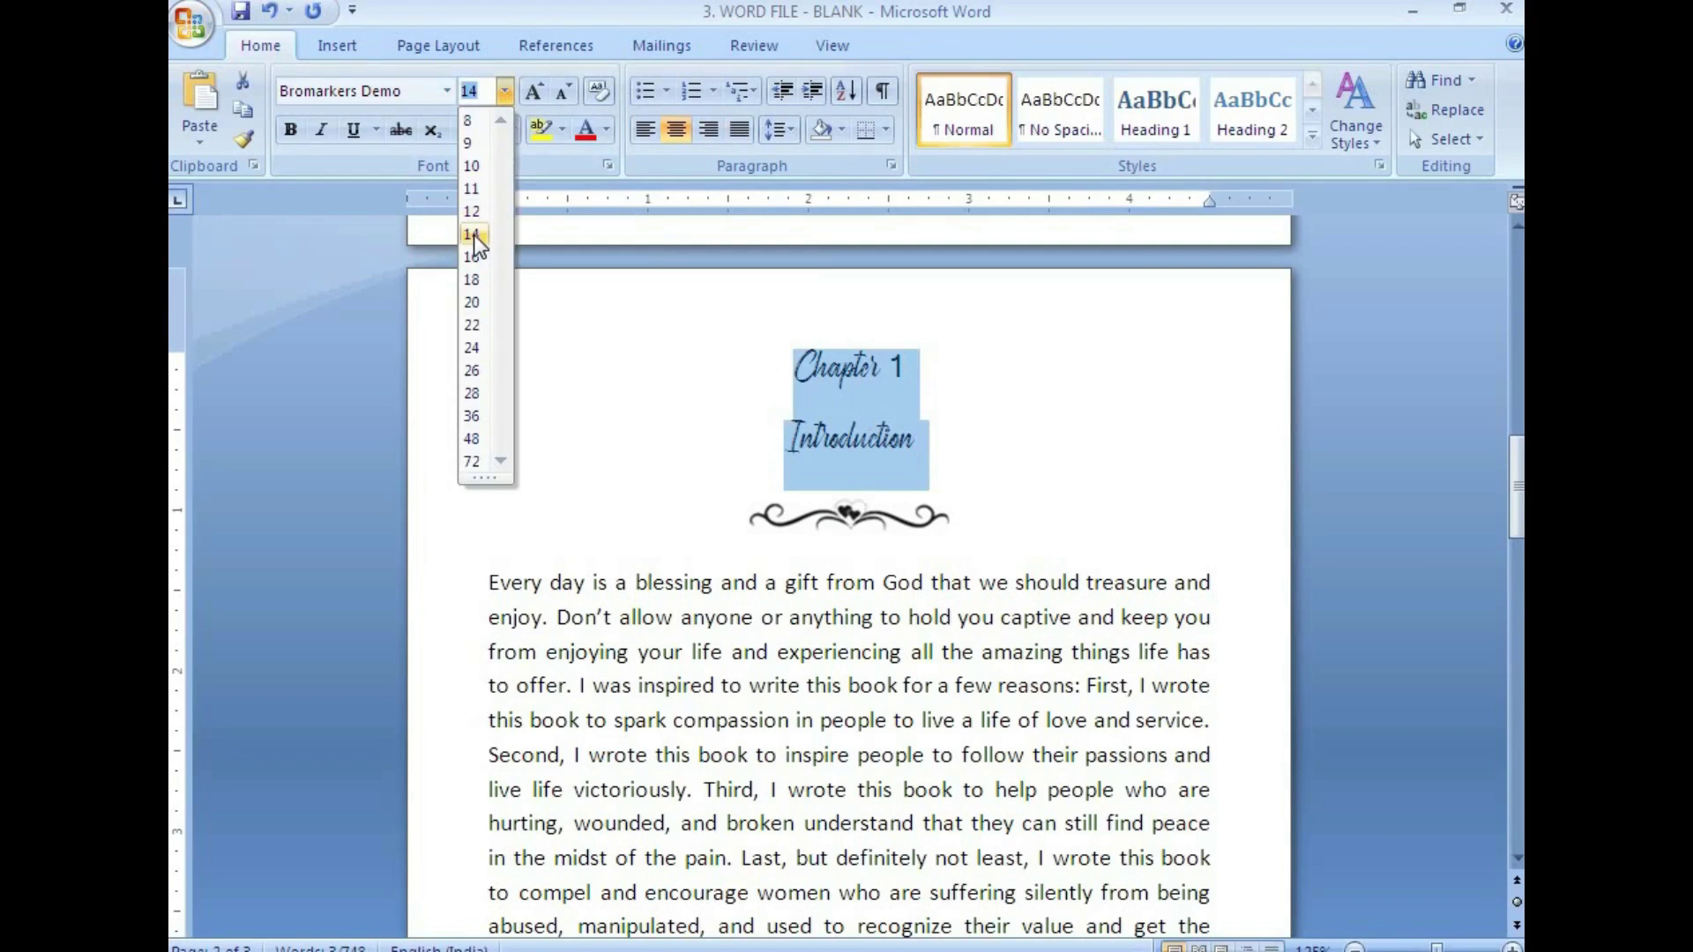
click(474, 236)
click(862, 683)
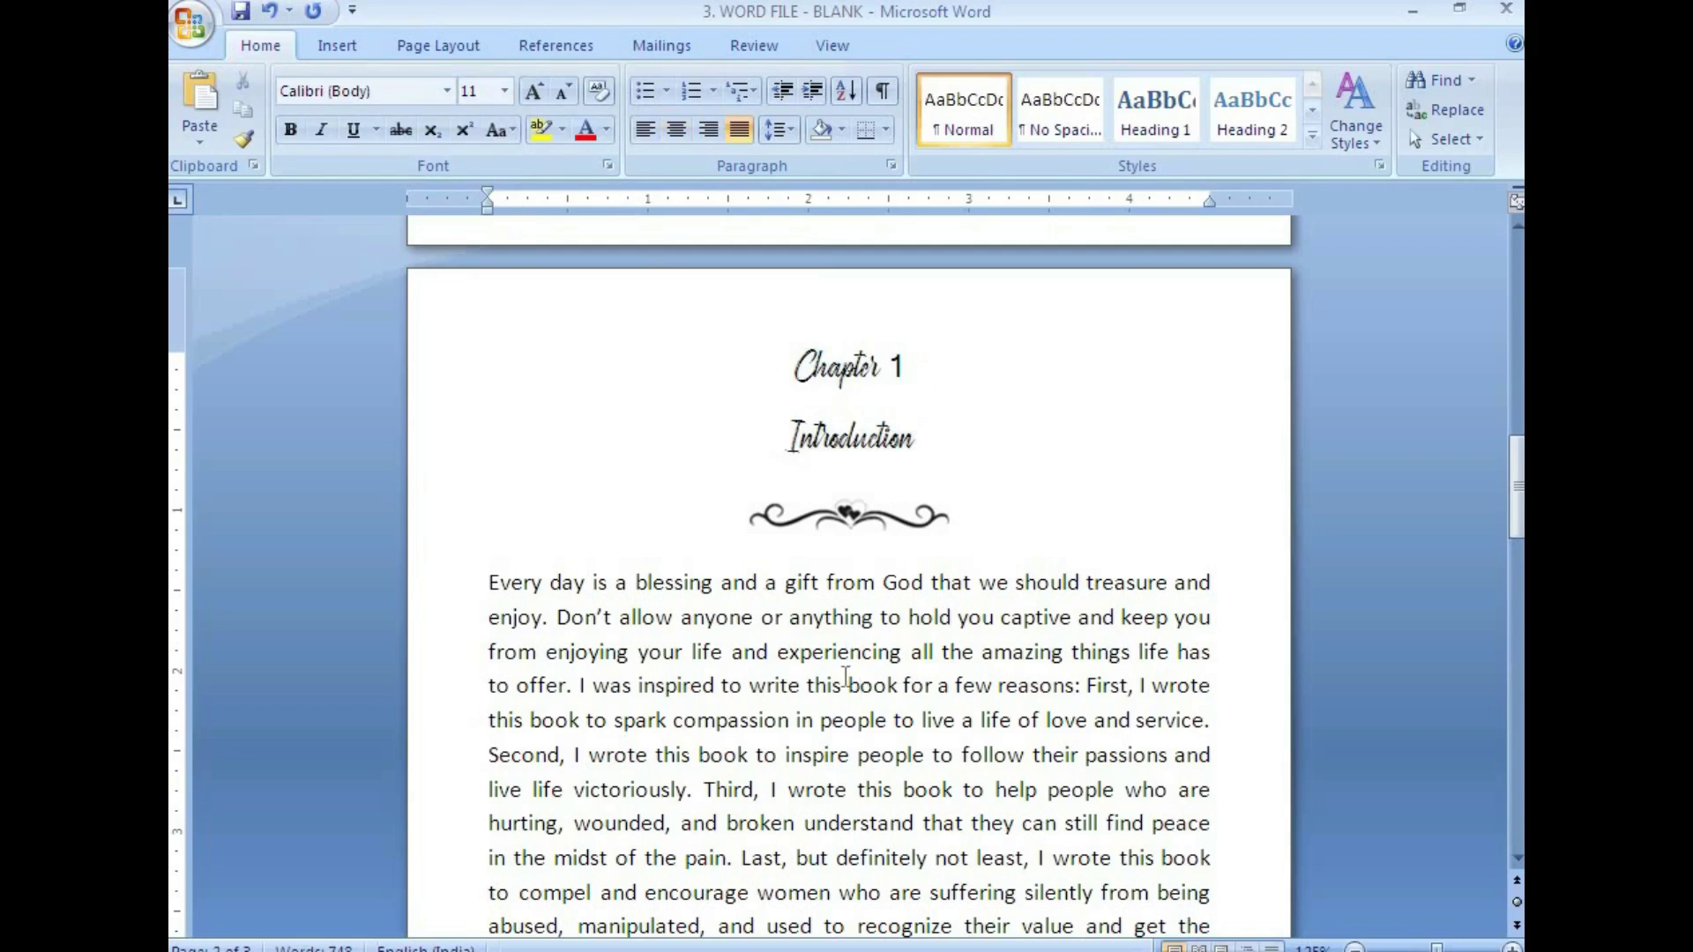
Give the first Introduction paragraph, starting "Every day is a blessing", a first-line indent of about 0.25 inch
click(485, 580)
key(Tab)
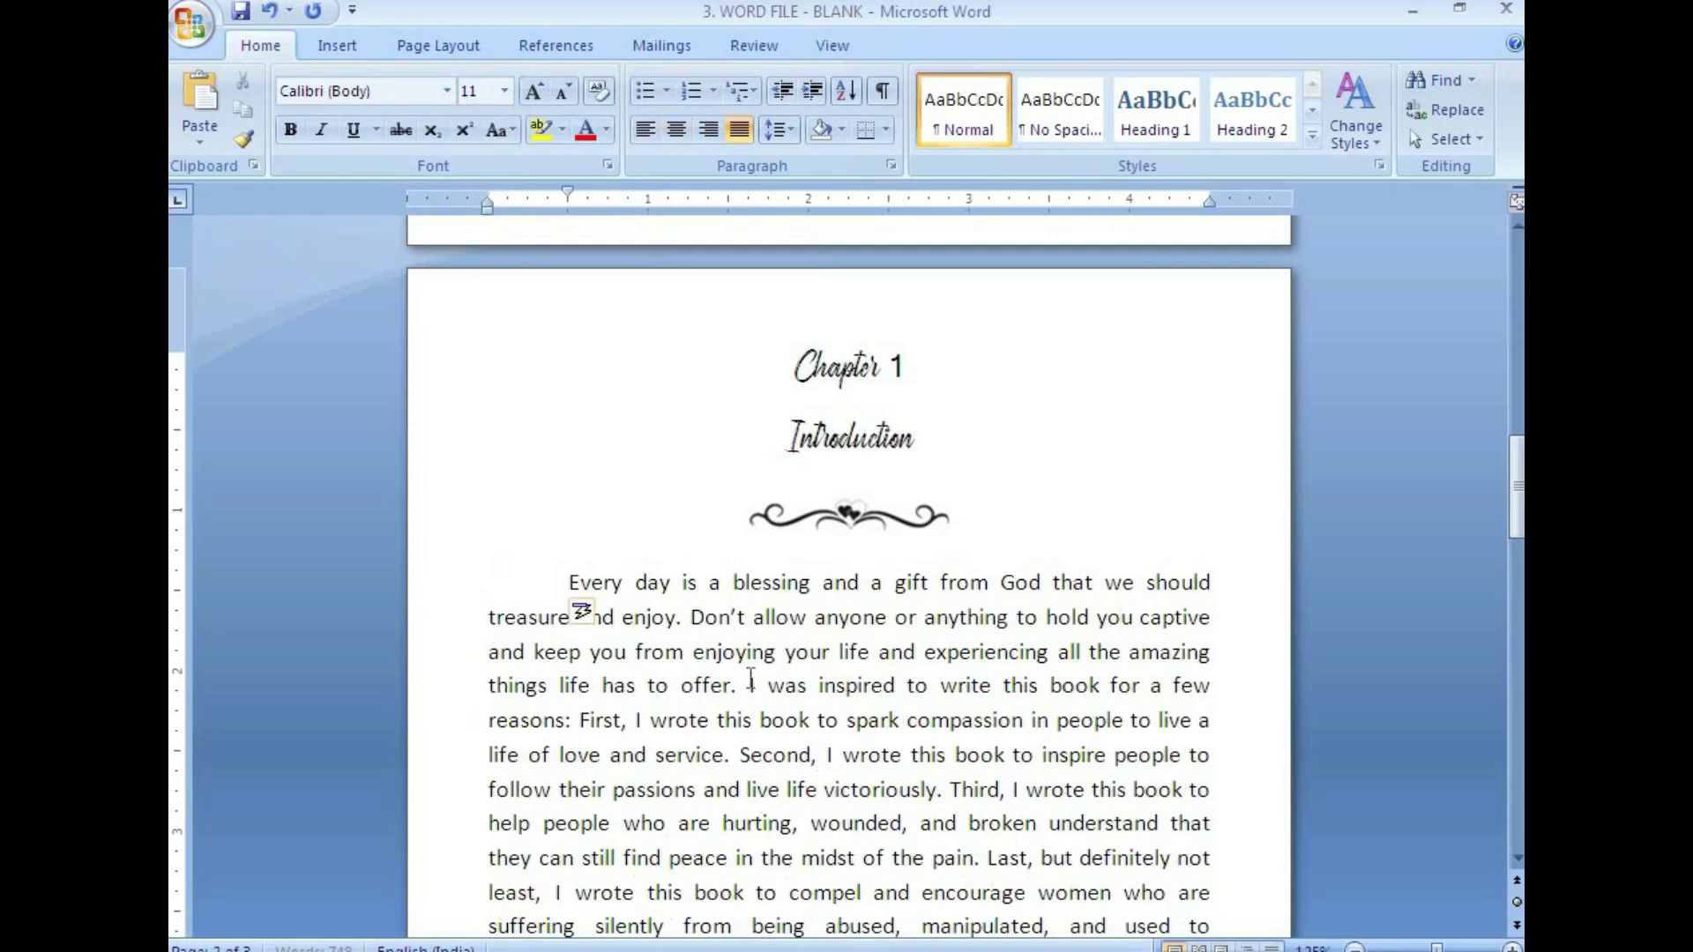
drag(568, 189, 528, 192)
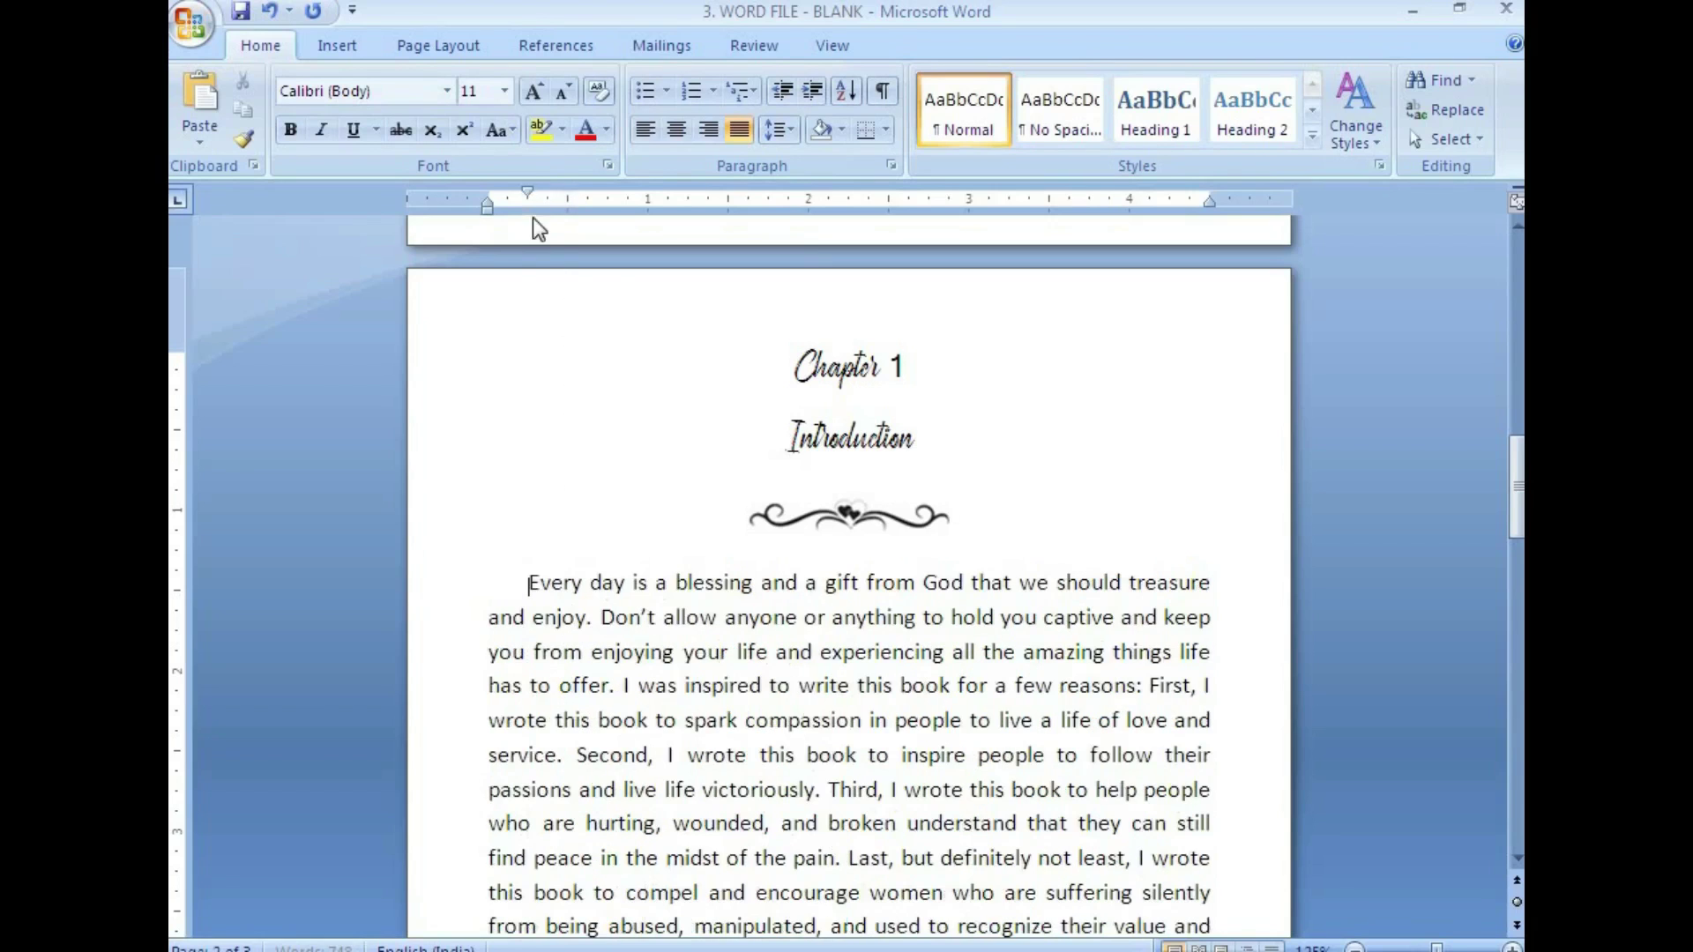
Indent the first lines of the remaining three Introduction paragraphs by about 0.25 inch and save the document
scroll(559, 613, down, 4)
click(488, 616)
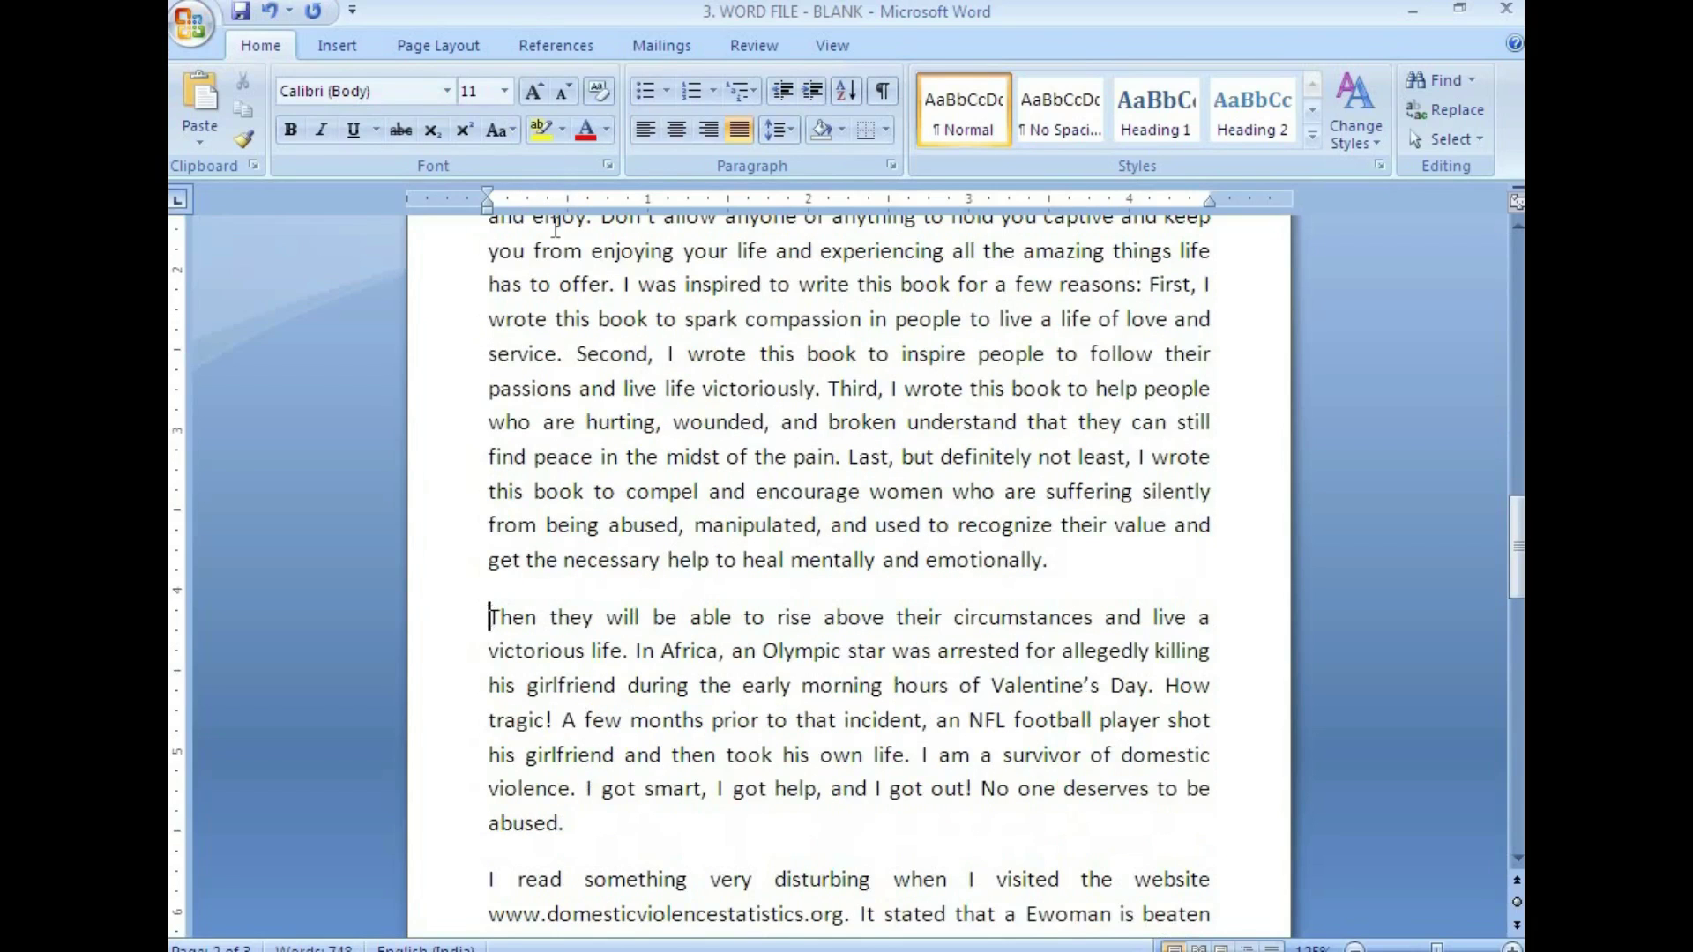
key(Tab)
scroll(616, 419, down, 4)
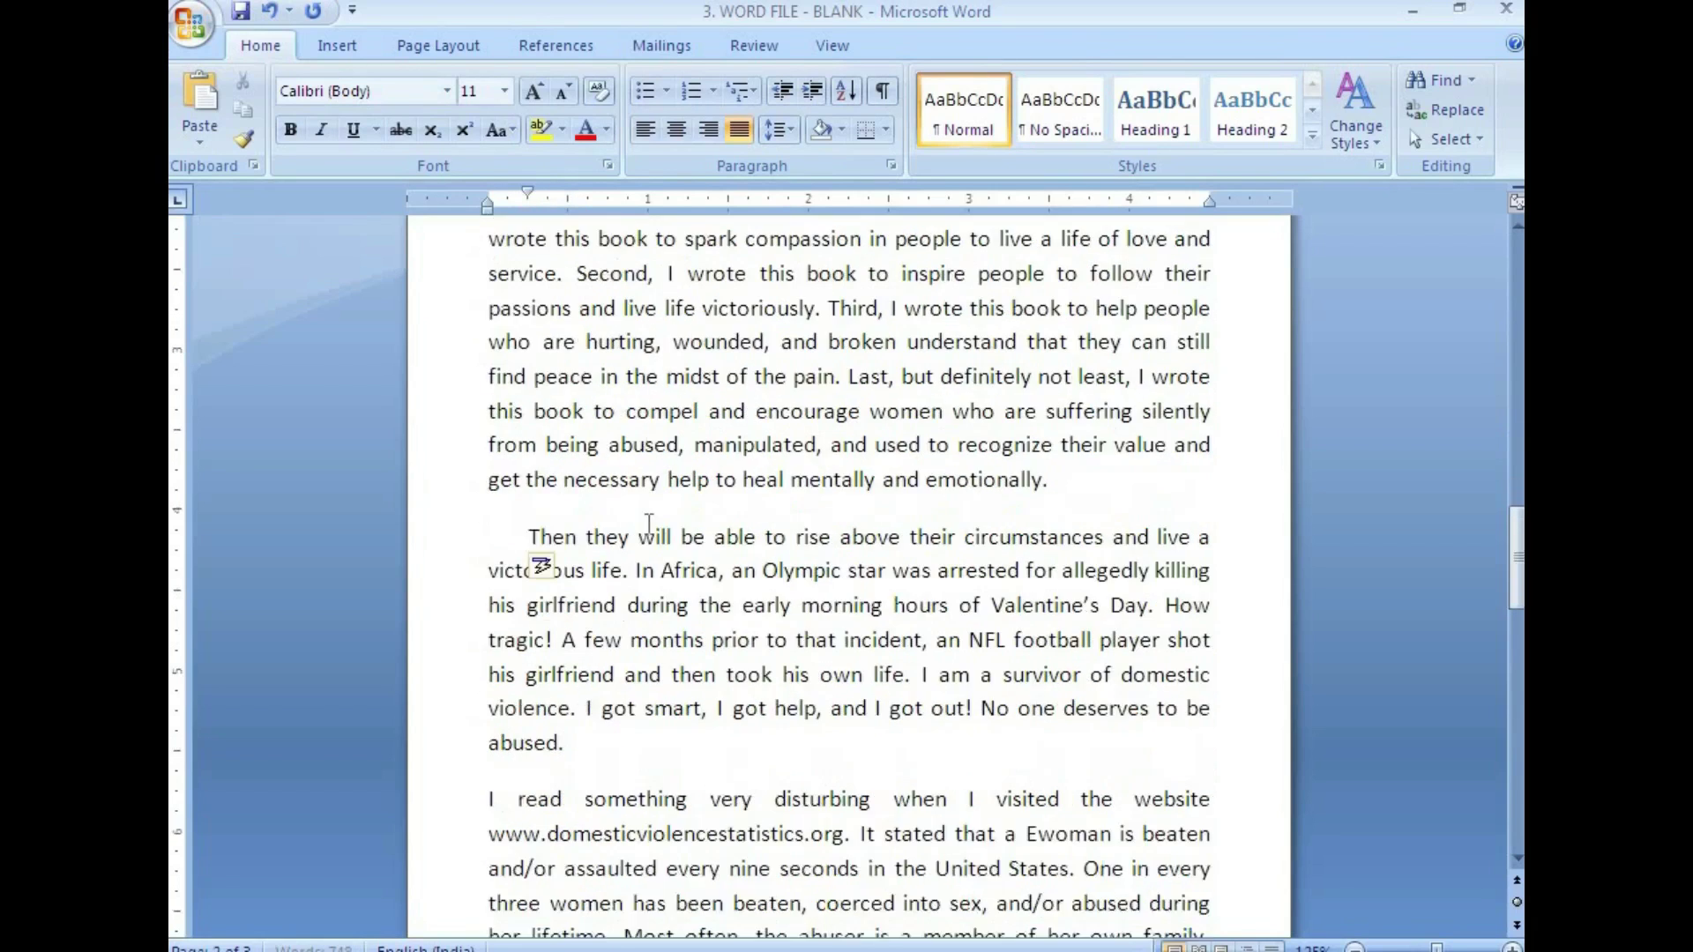
click(490, 479)
key(Tab)
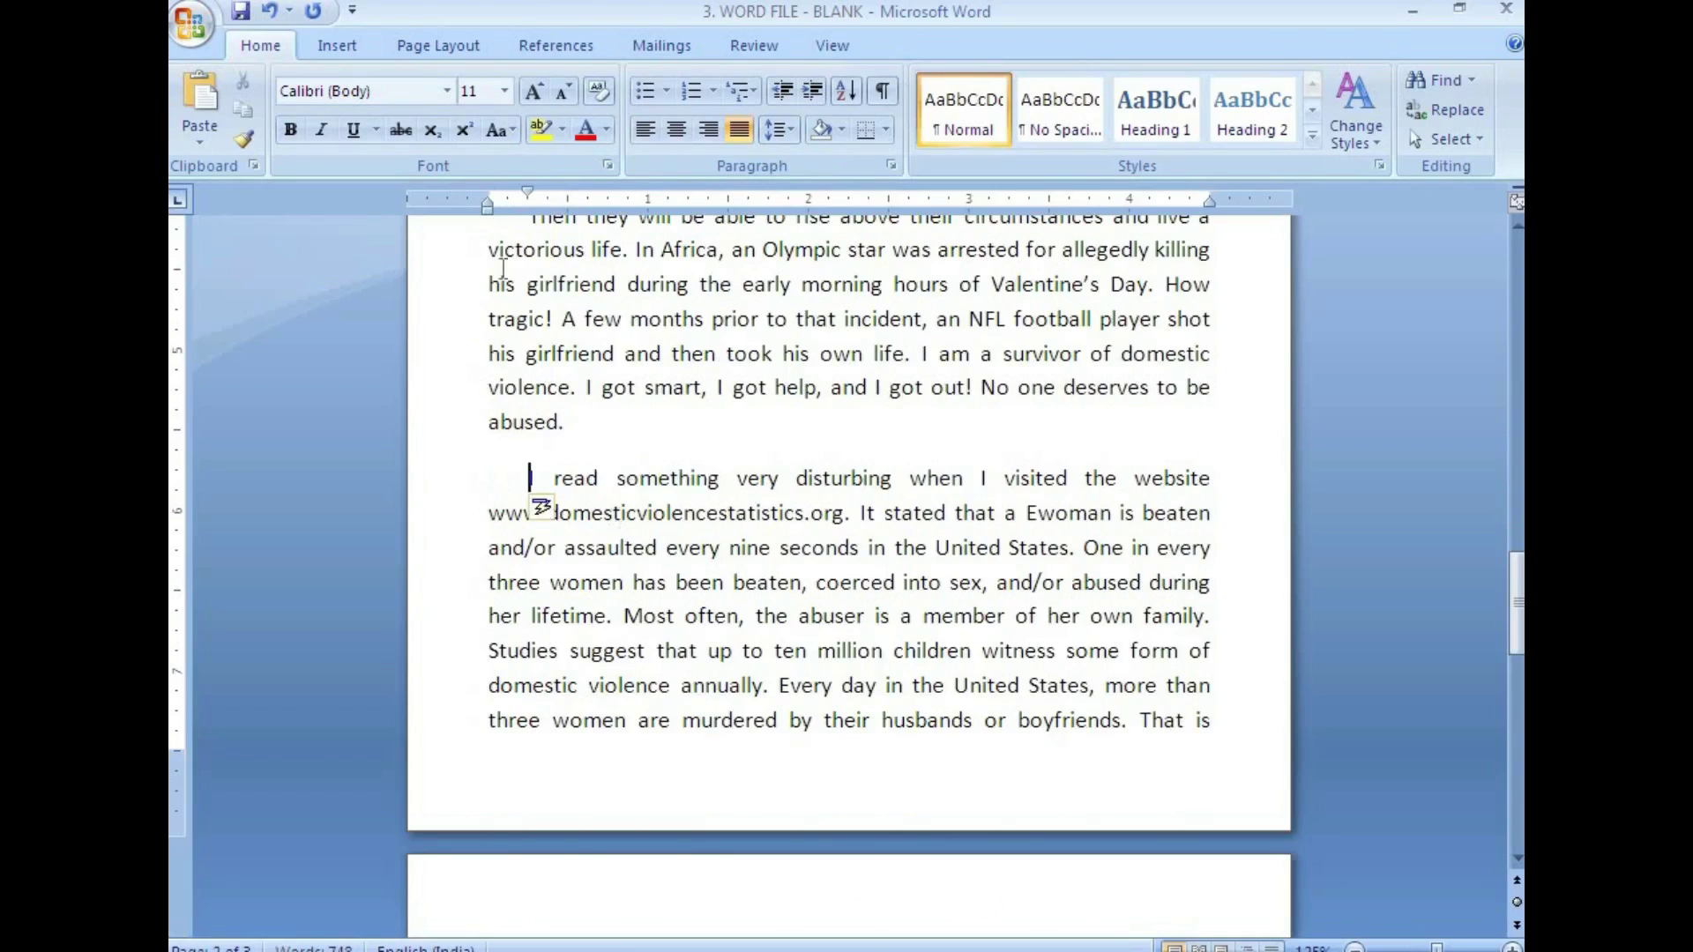
scroll(622, 529, down, 5)
click(486, 480)
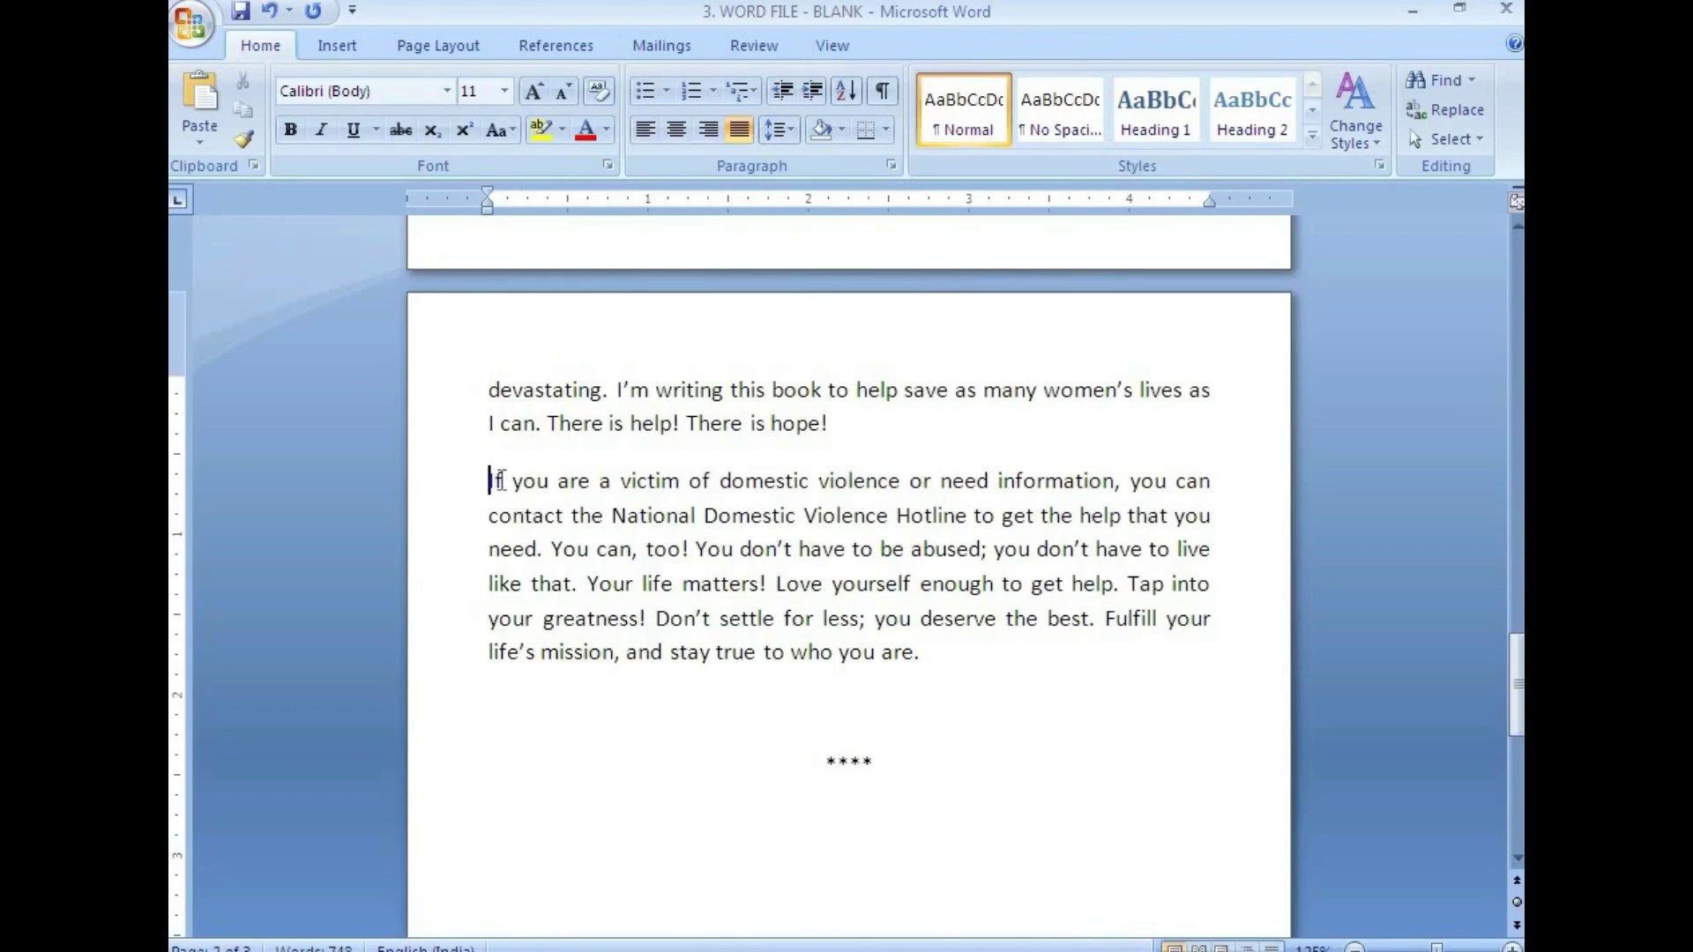
key(Tab)
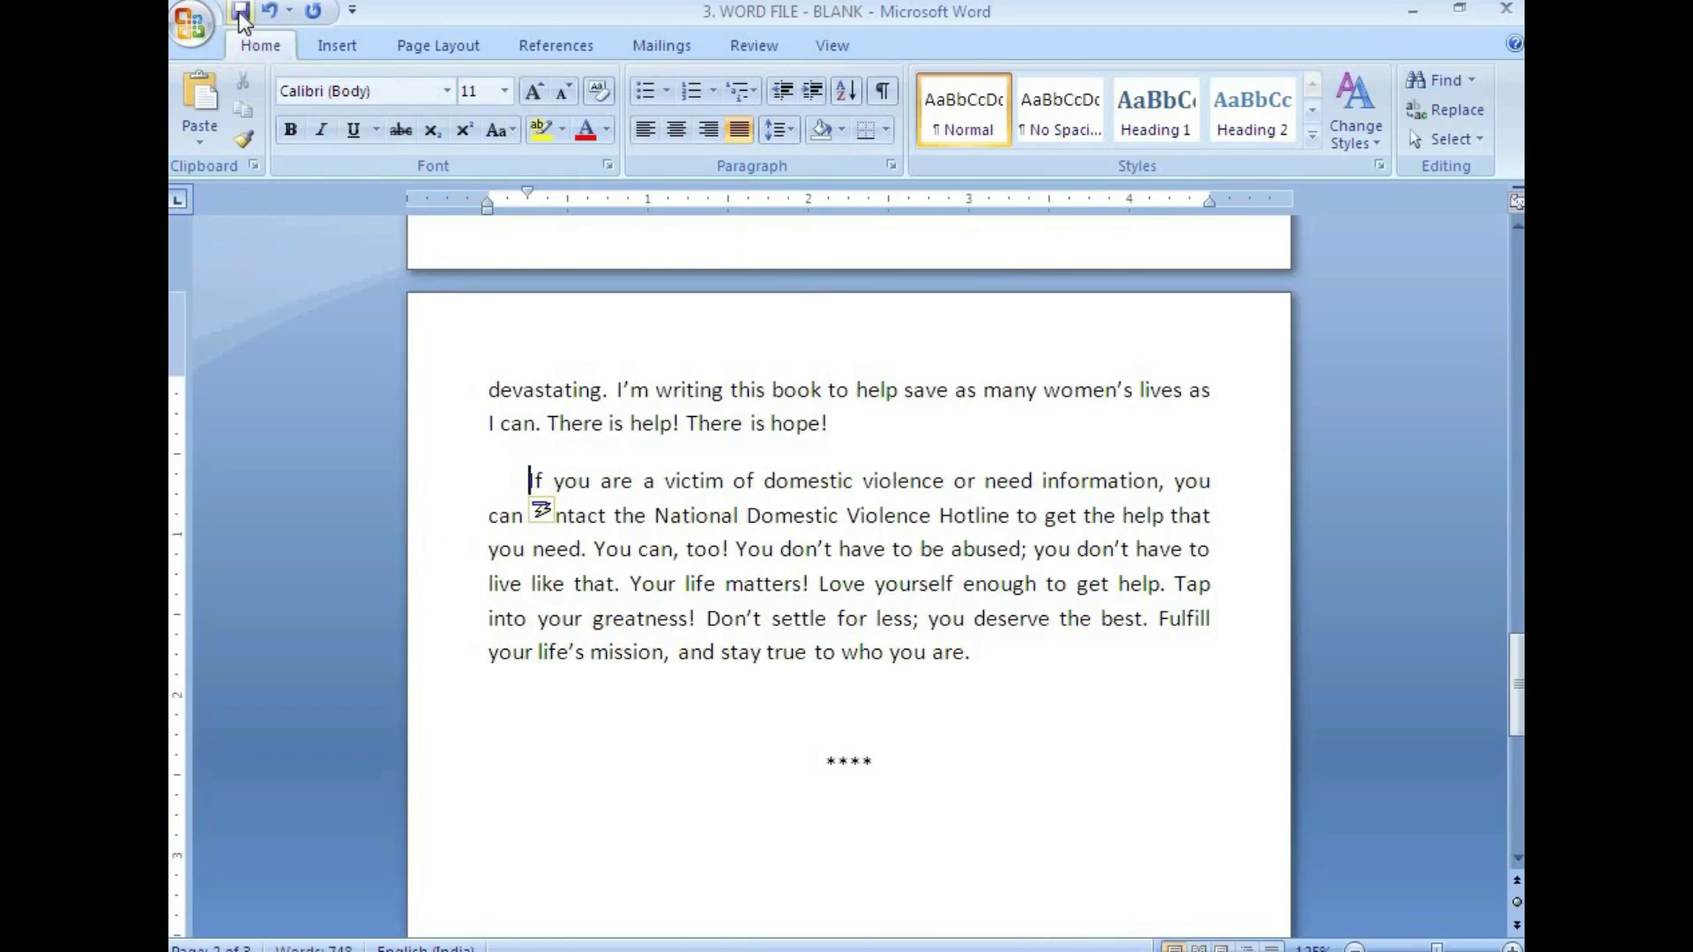
click(241, 13)
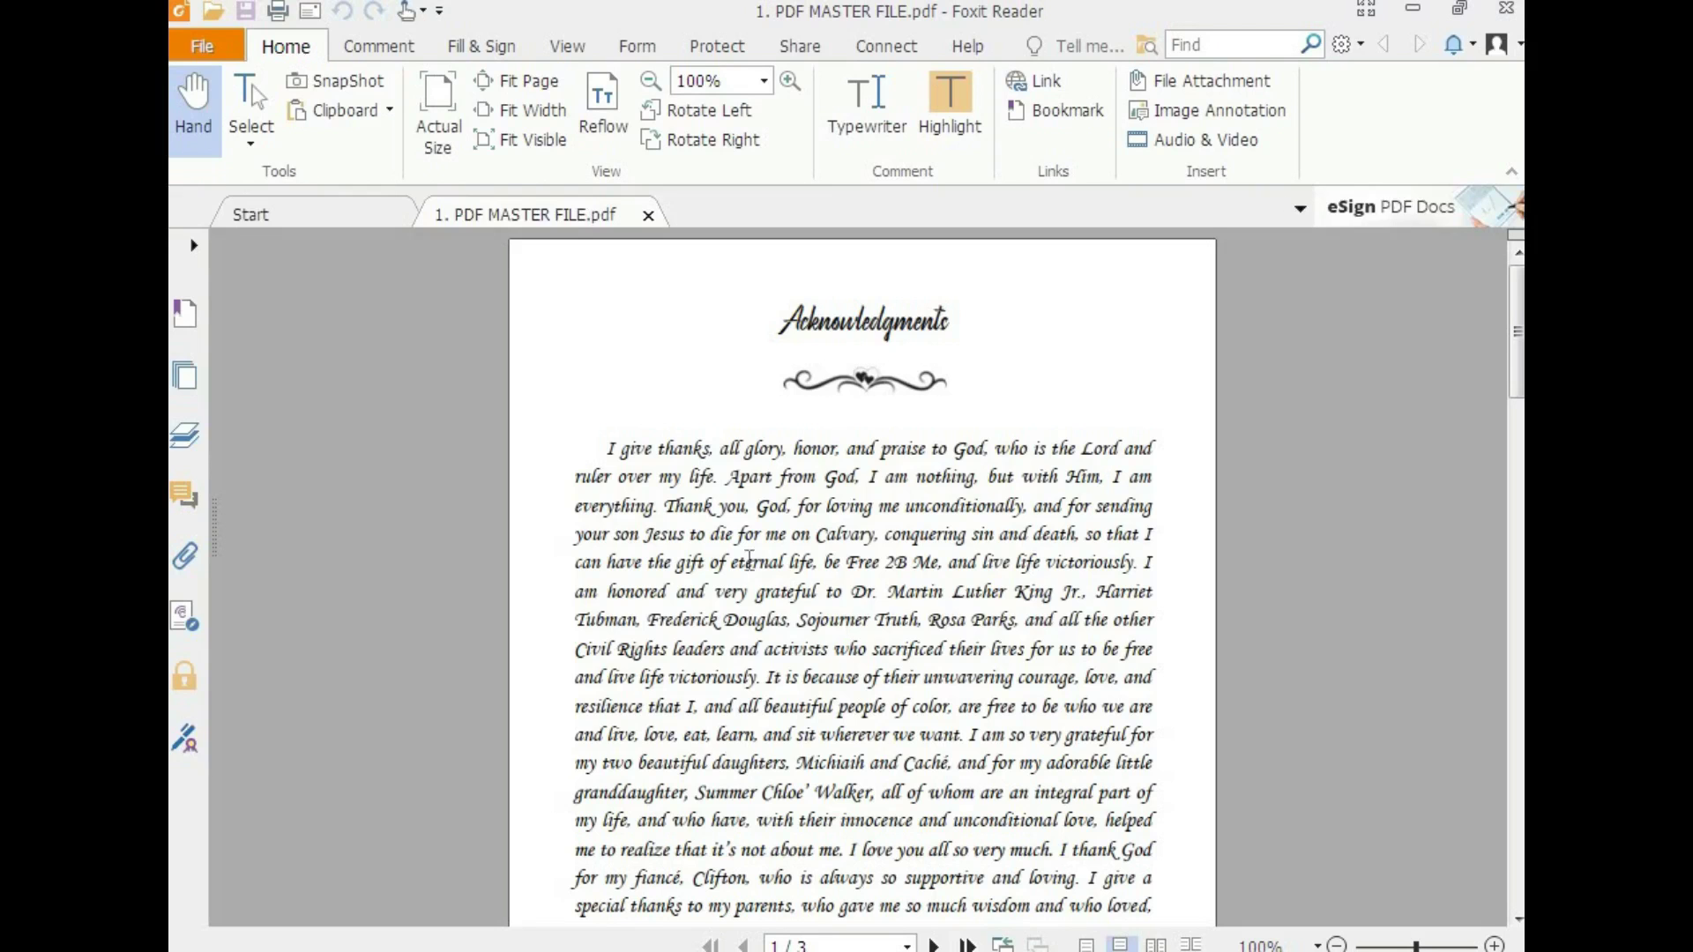
Examine the drop cap and body font of the Chapter 1 opening paragraph in the master PDF
scroll(748, 564, down, 10)
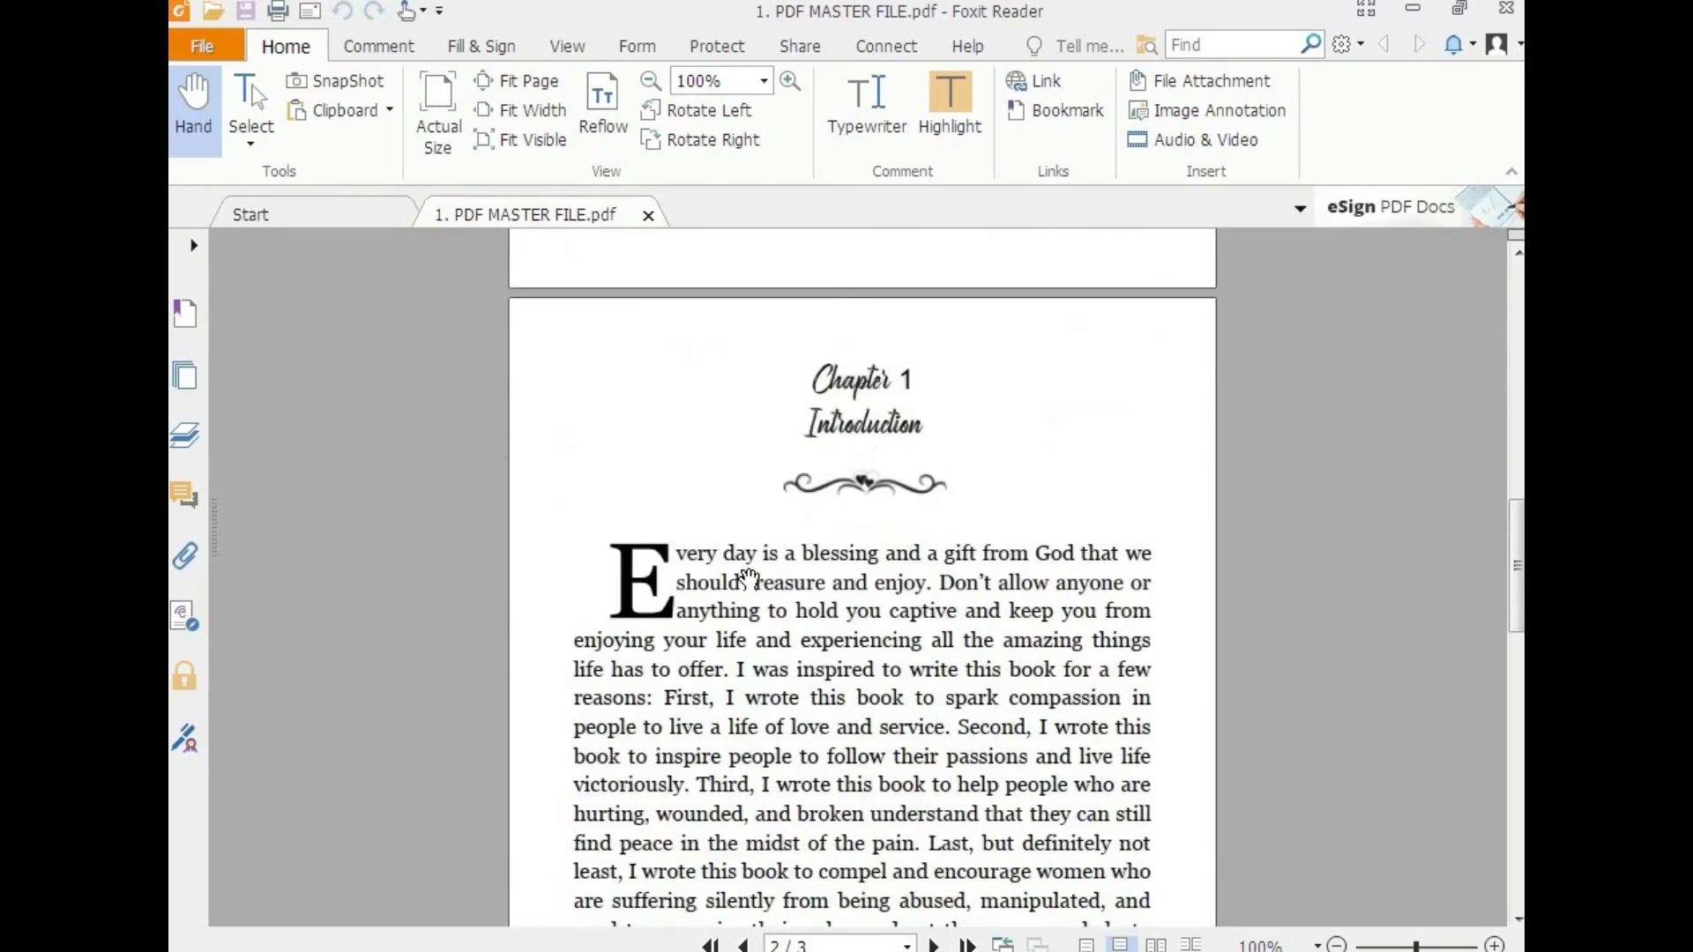
scroll(749, 578, down, 3)
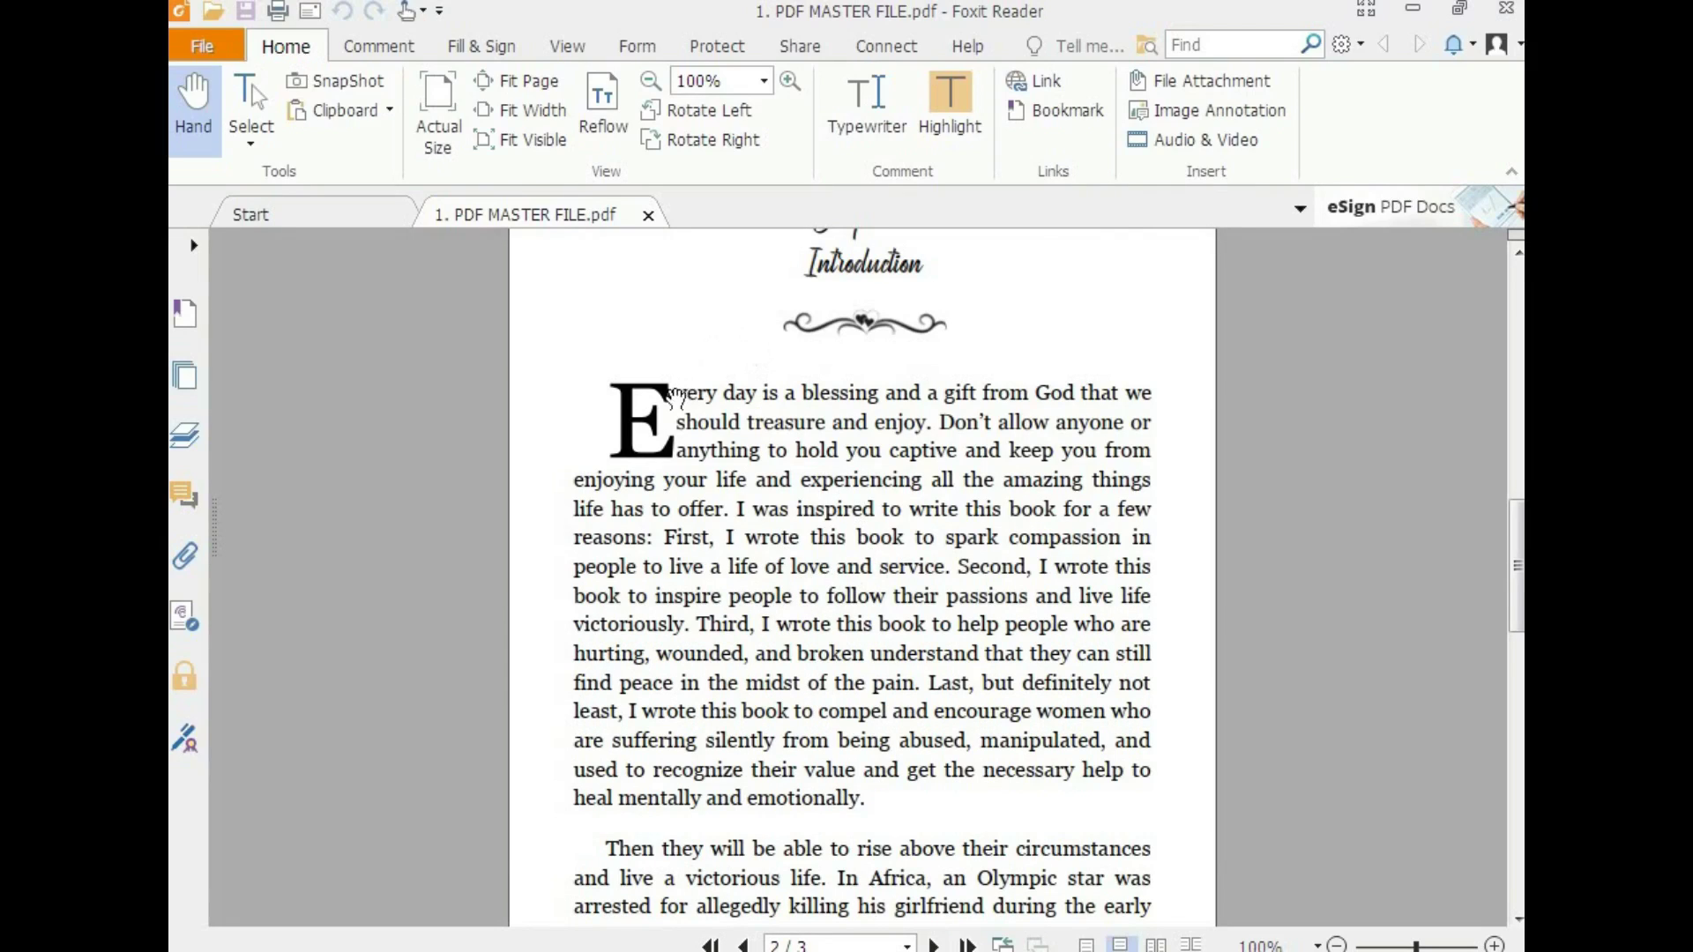
drag(723, 393, 830, 625)
In the Word document, change the font of all the Chapter 1 Introduction body paragraphs to Georgia
key(alt+Tab)
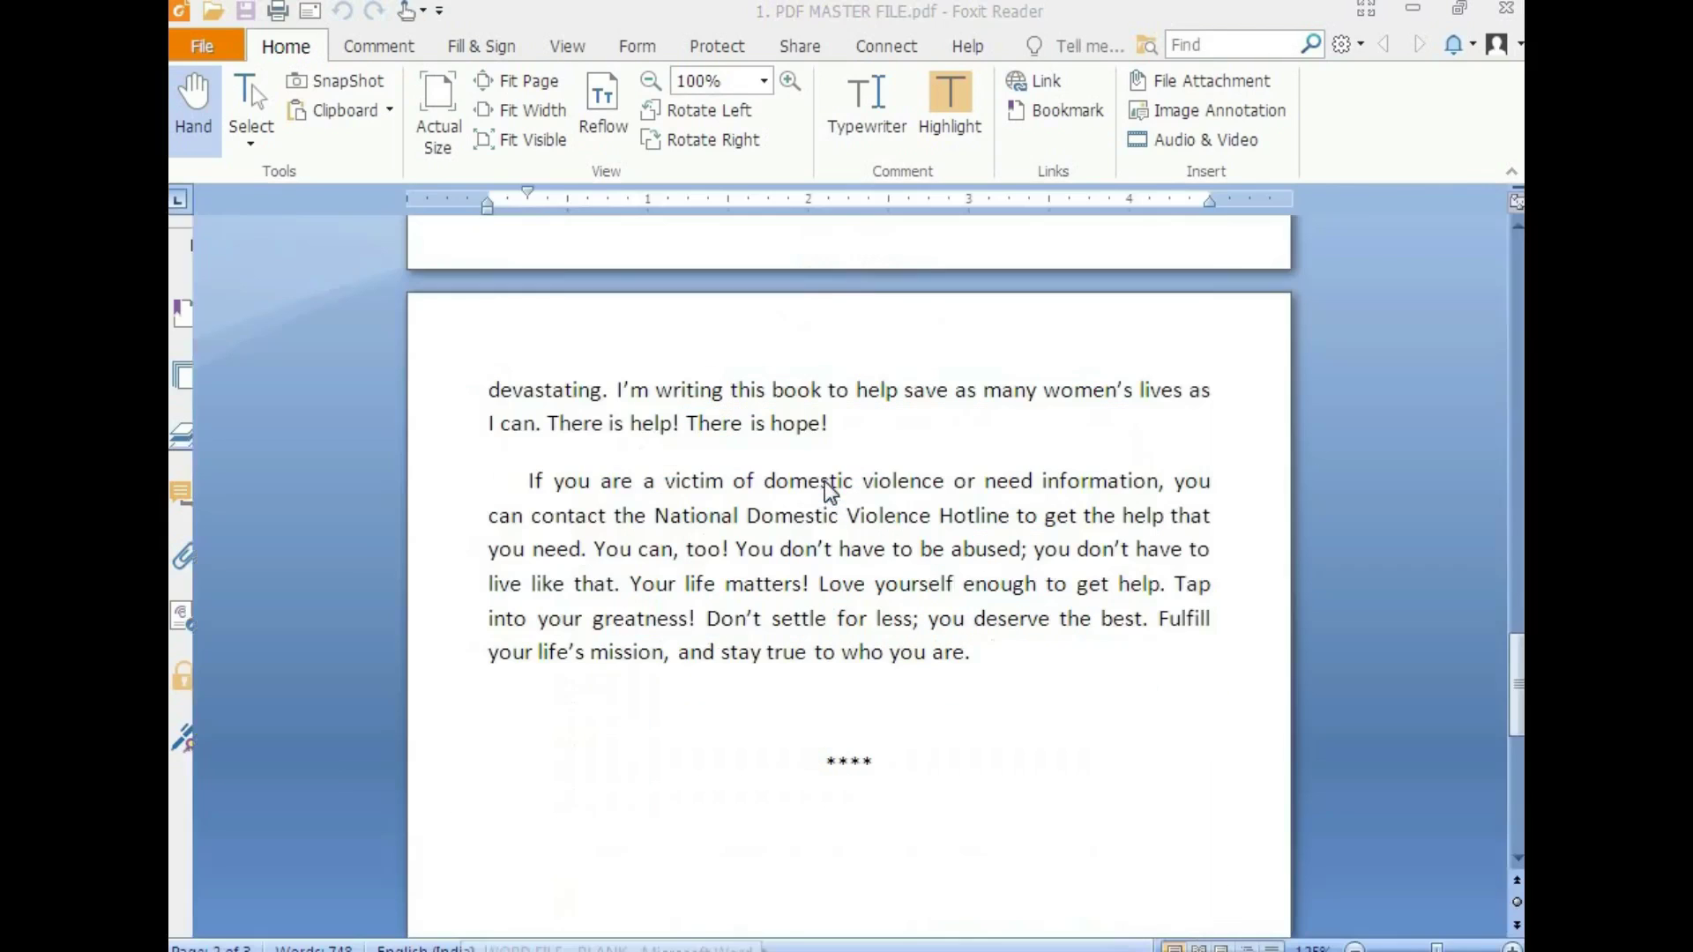
scroll(730, 519, up, 10)
scroll(730, 519, up, 3)
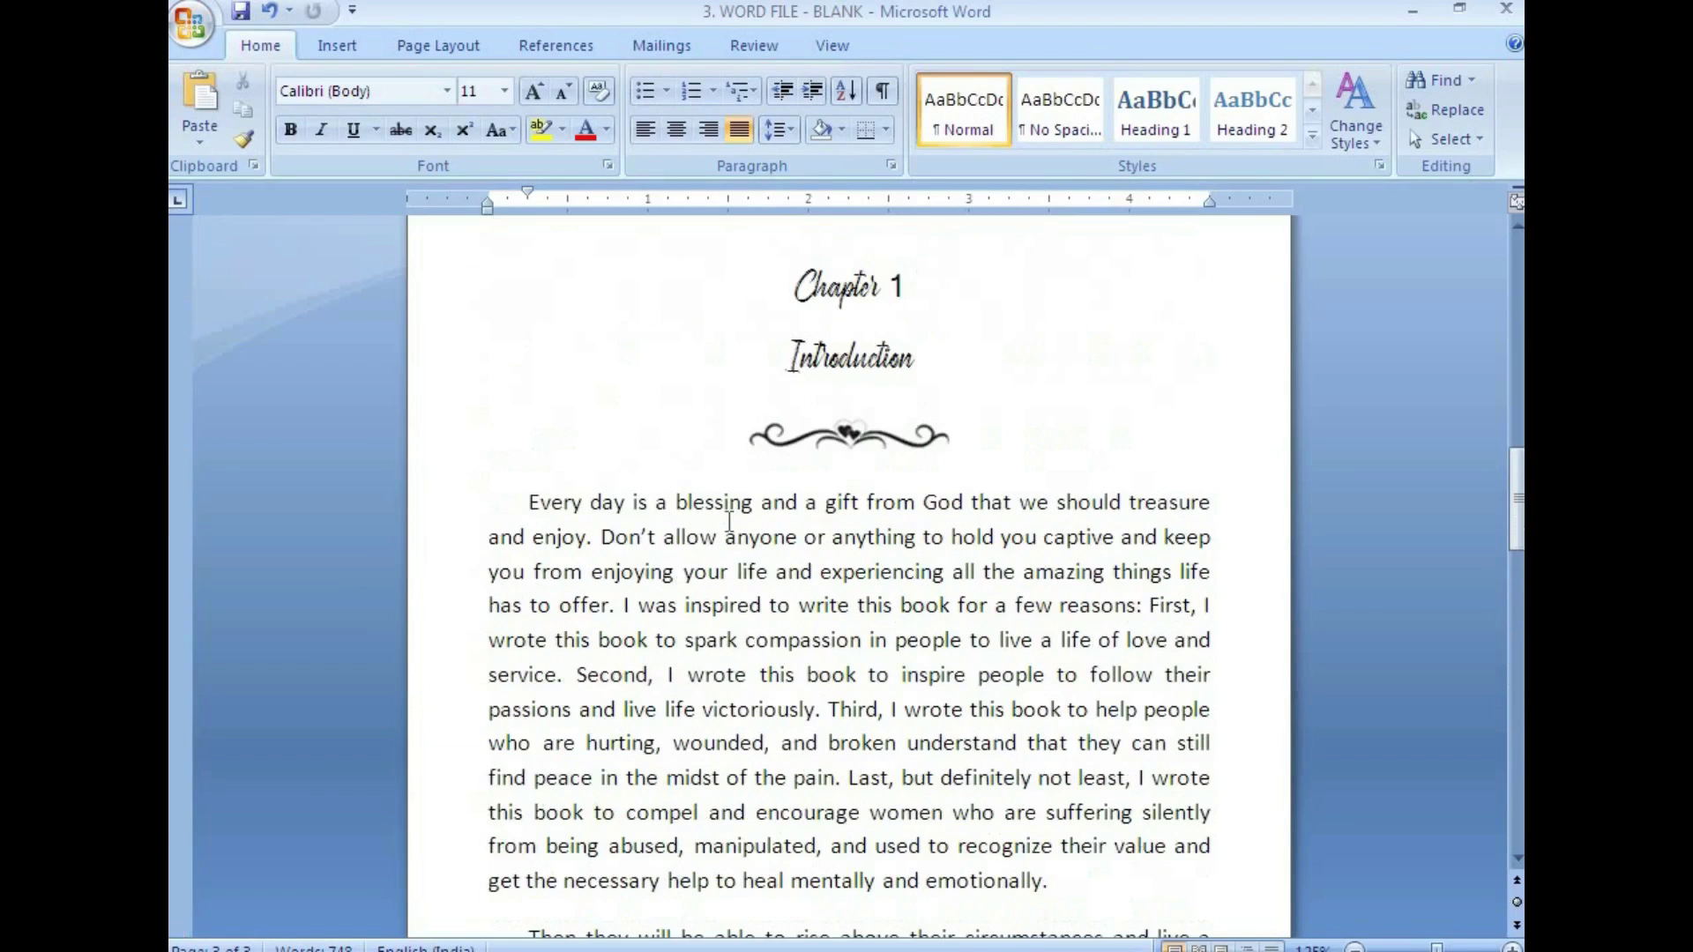
drag(528, 501, 971, 845)
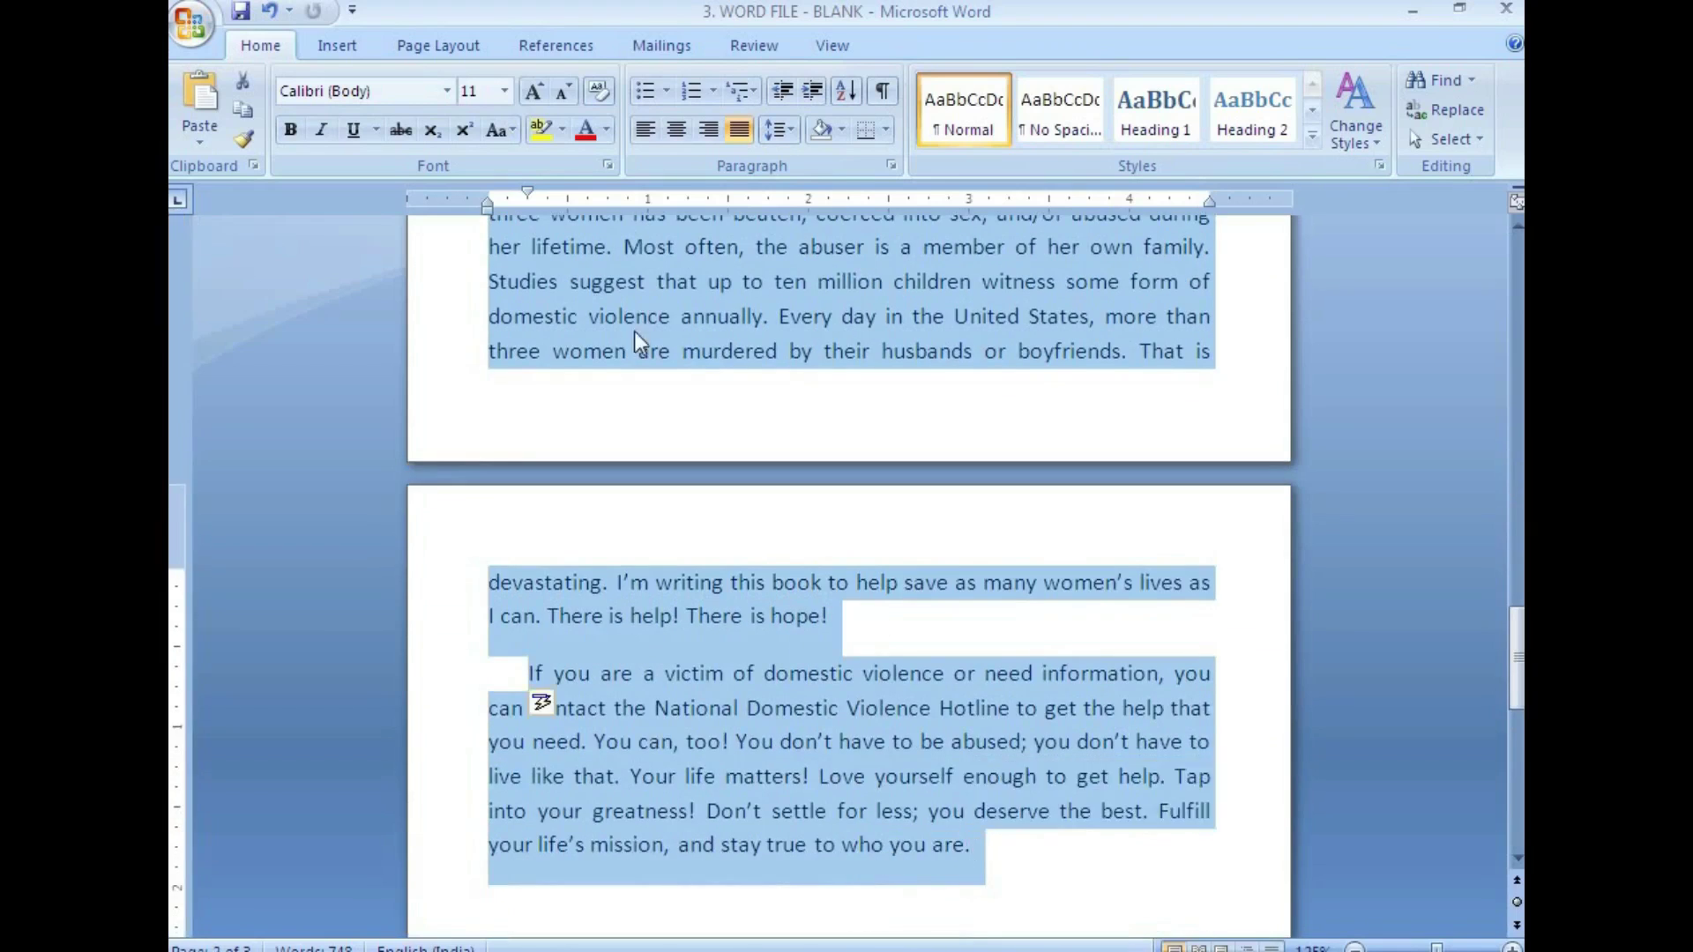
click(447, 88)
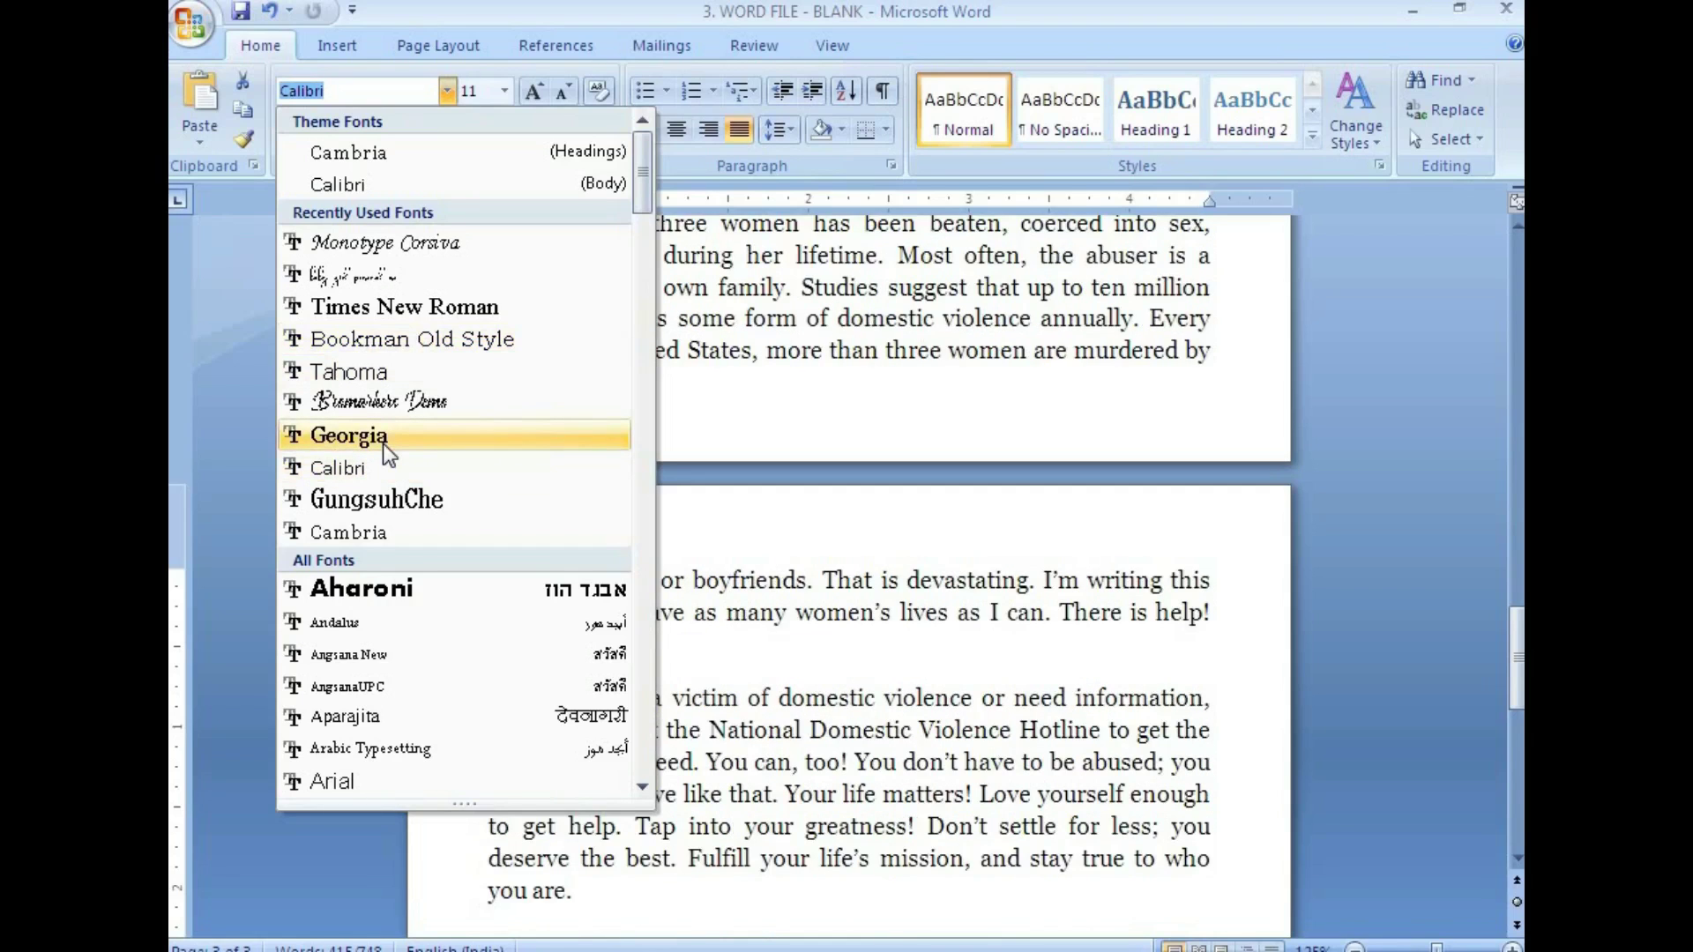
click(383, 436)
click(832, 367)
scroll(834, 369, up, 7)
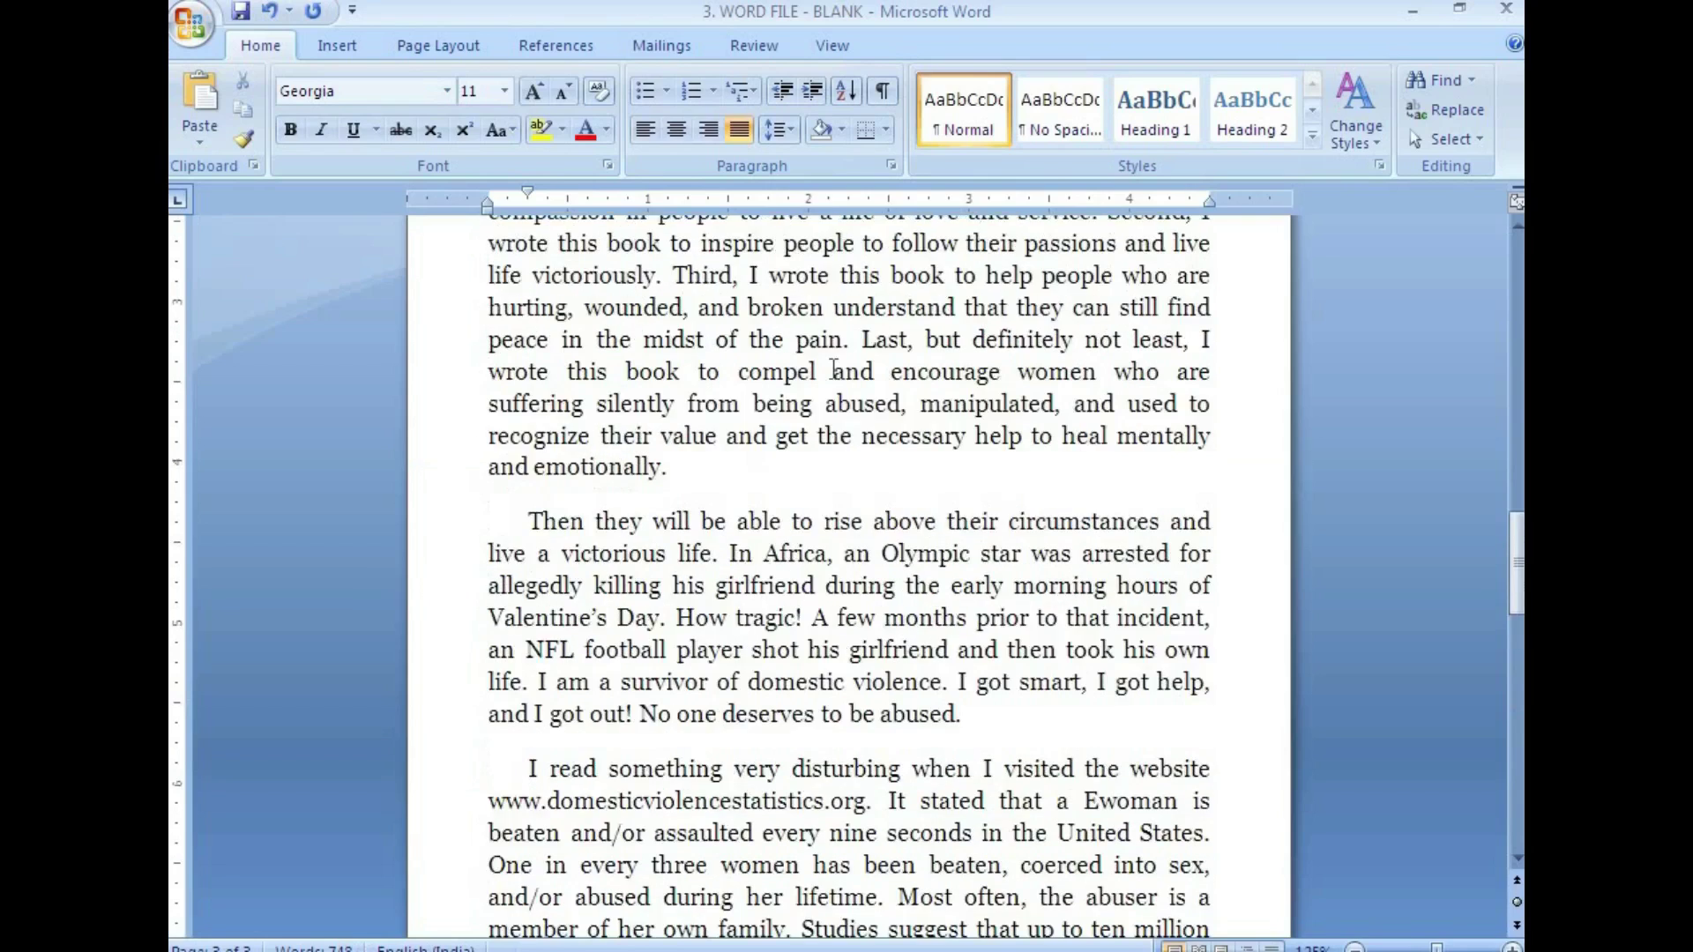
Open the NOTEPAD - FONTS file from the desktop's PDF TO WORD folder and check Georgia in its list of font types
scroll(833, 368, up, 7)
scroll(705, 661, down, 3)
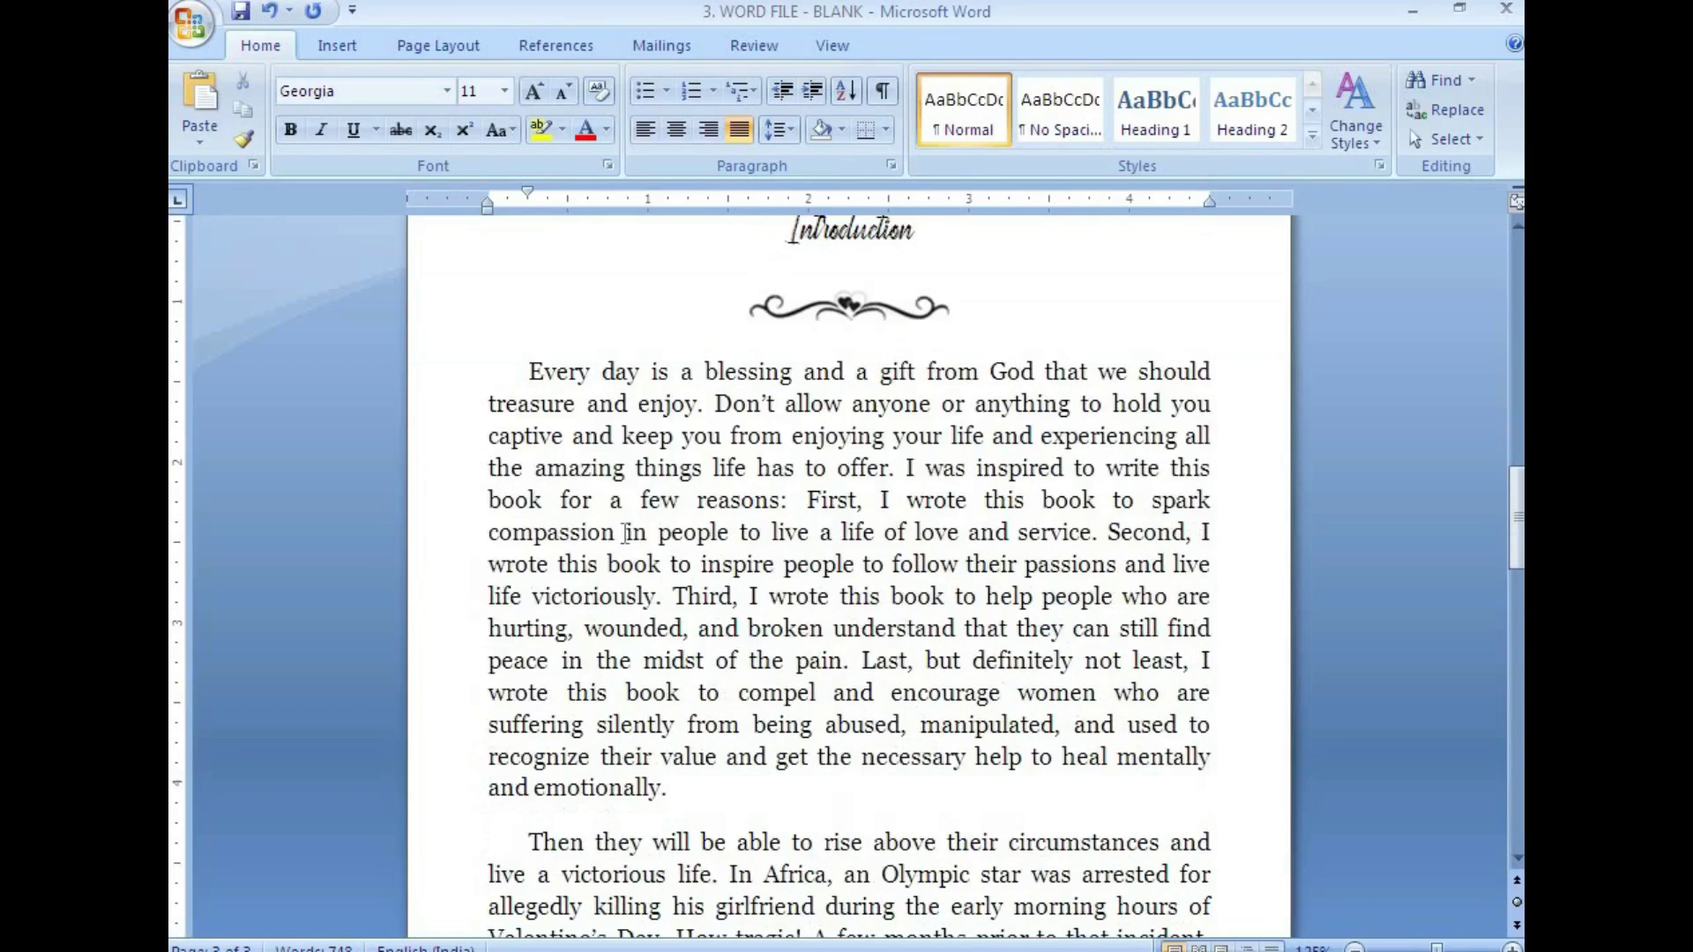
click(545, 373)
key(alt+Tab)
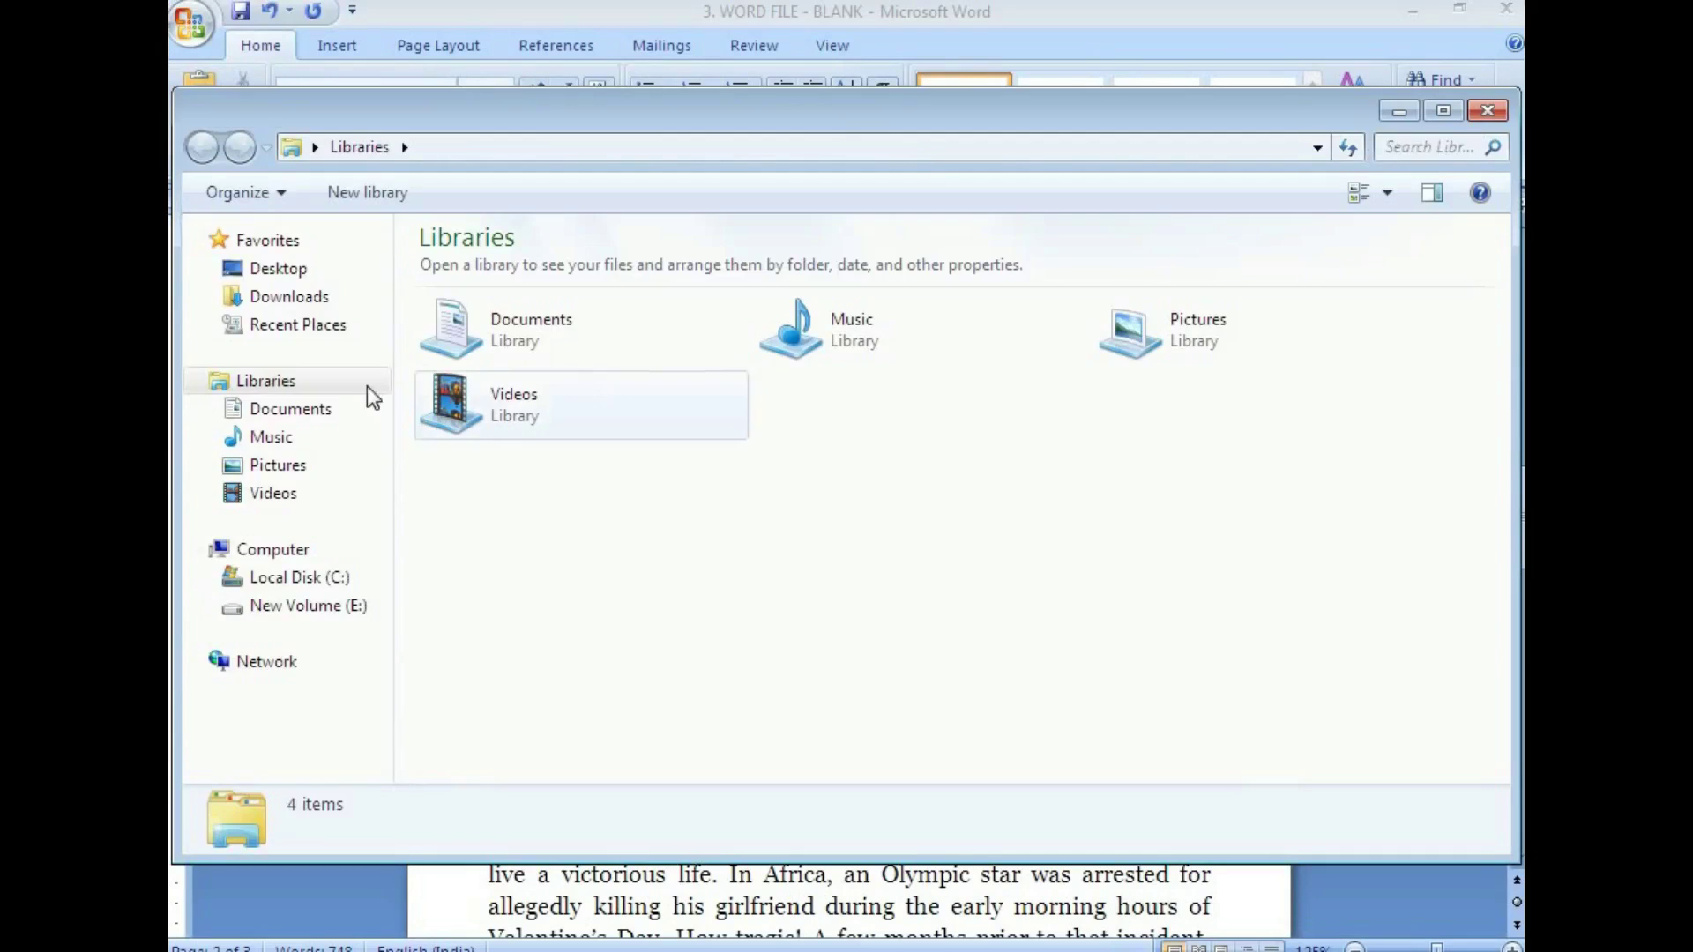
click(272, 269)
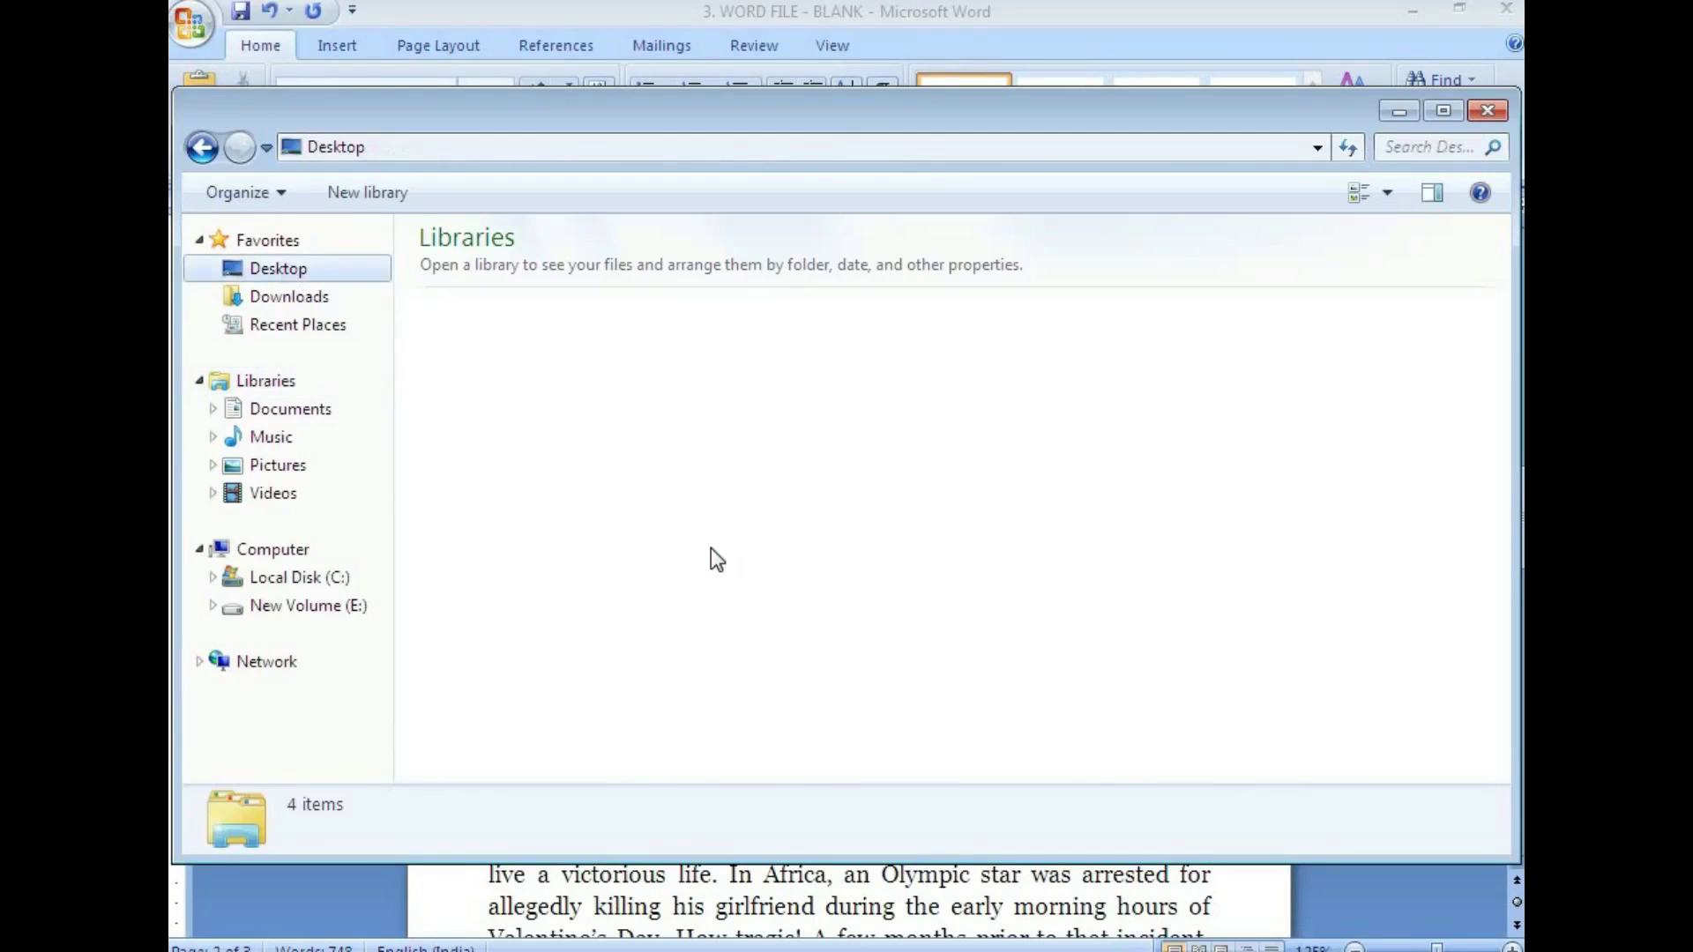
double_click(519, 663)
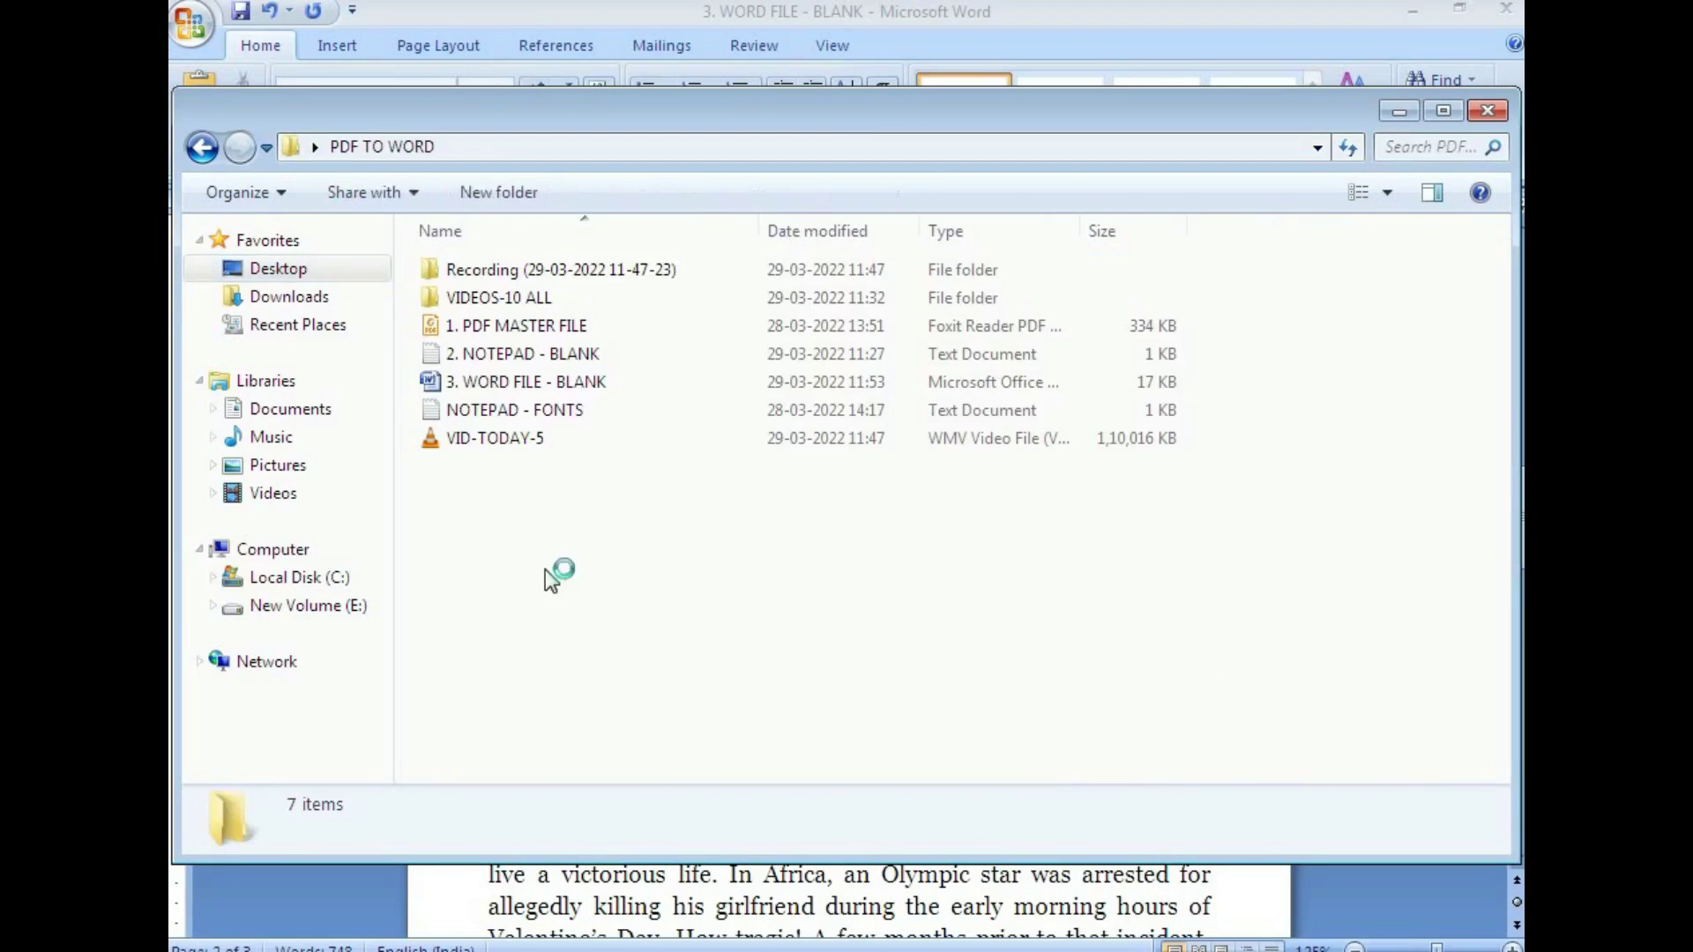
double_click(517, 409)
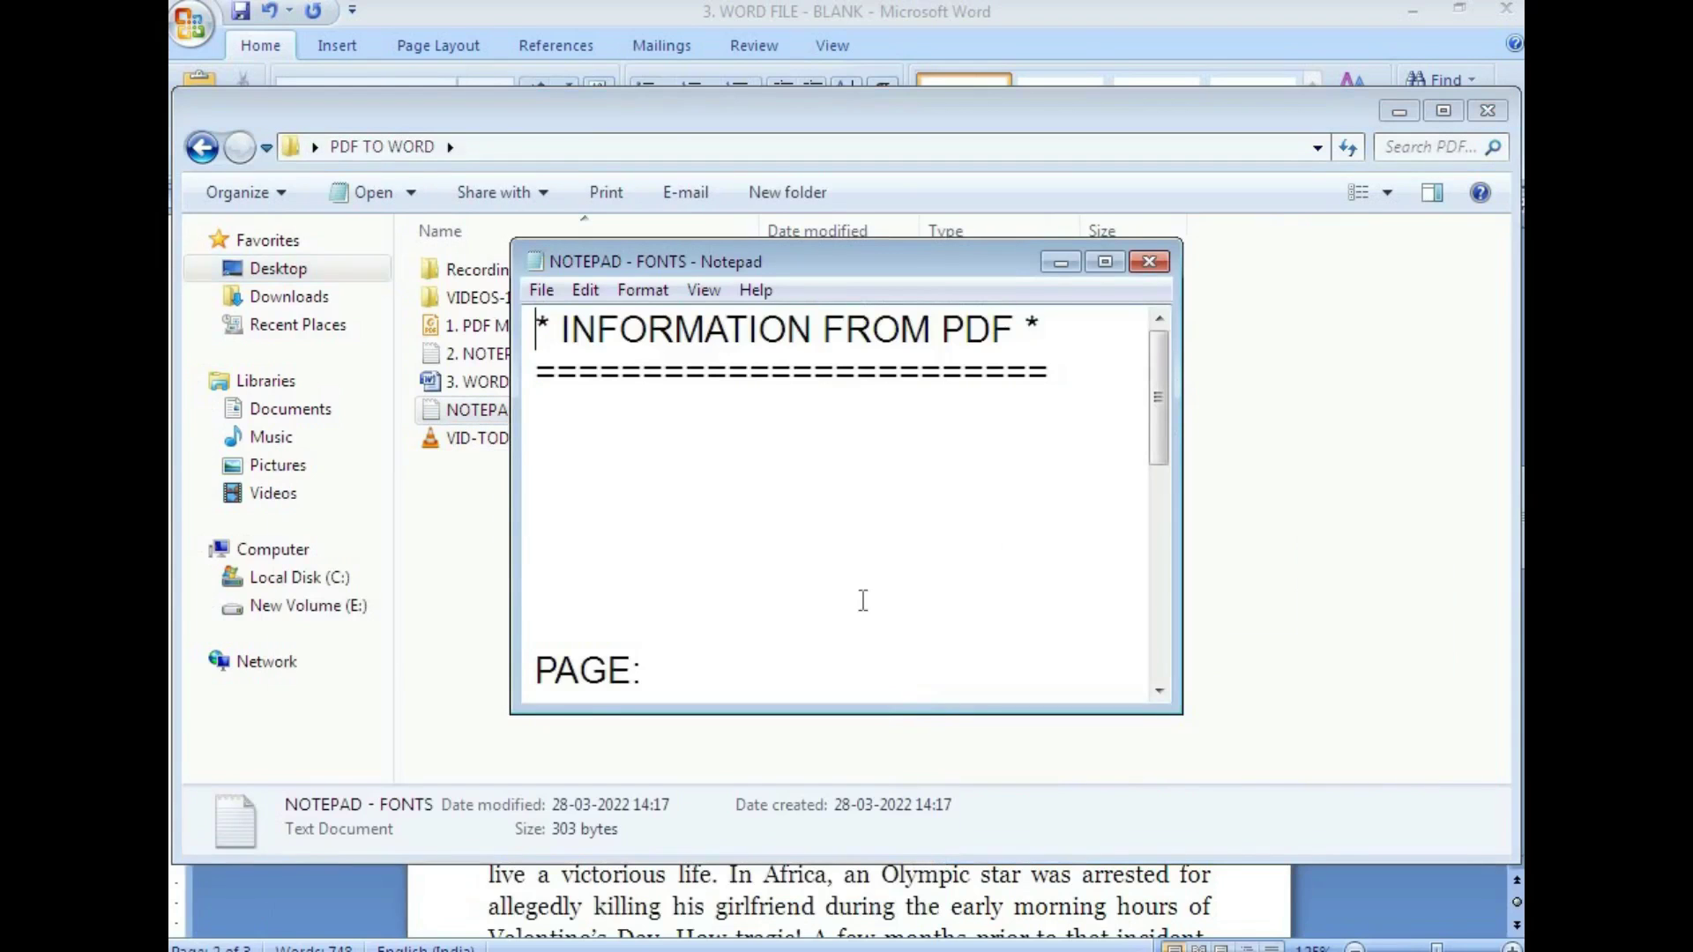
click(1105, 263)
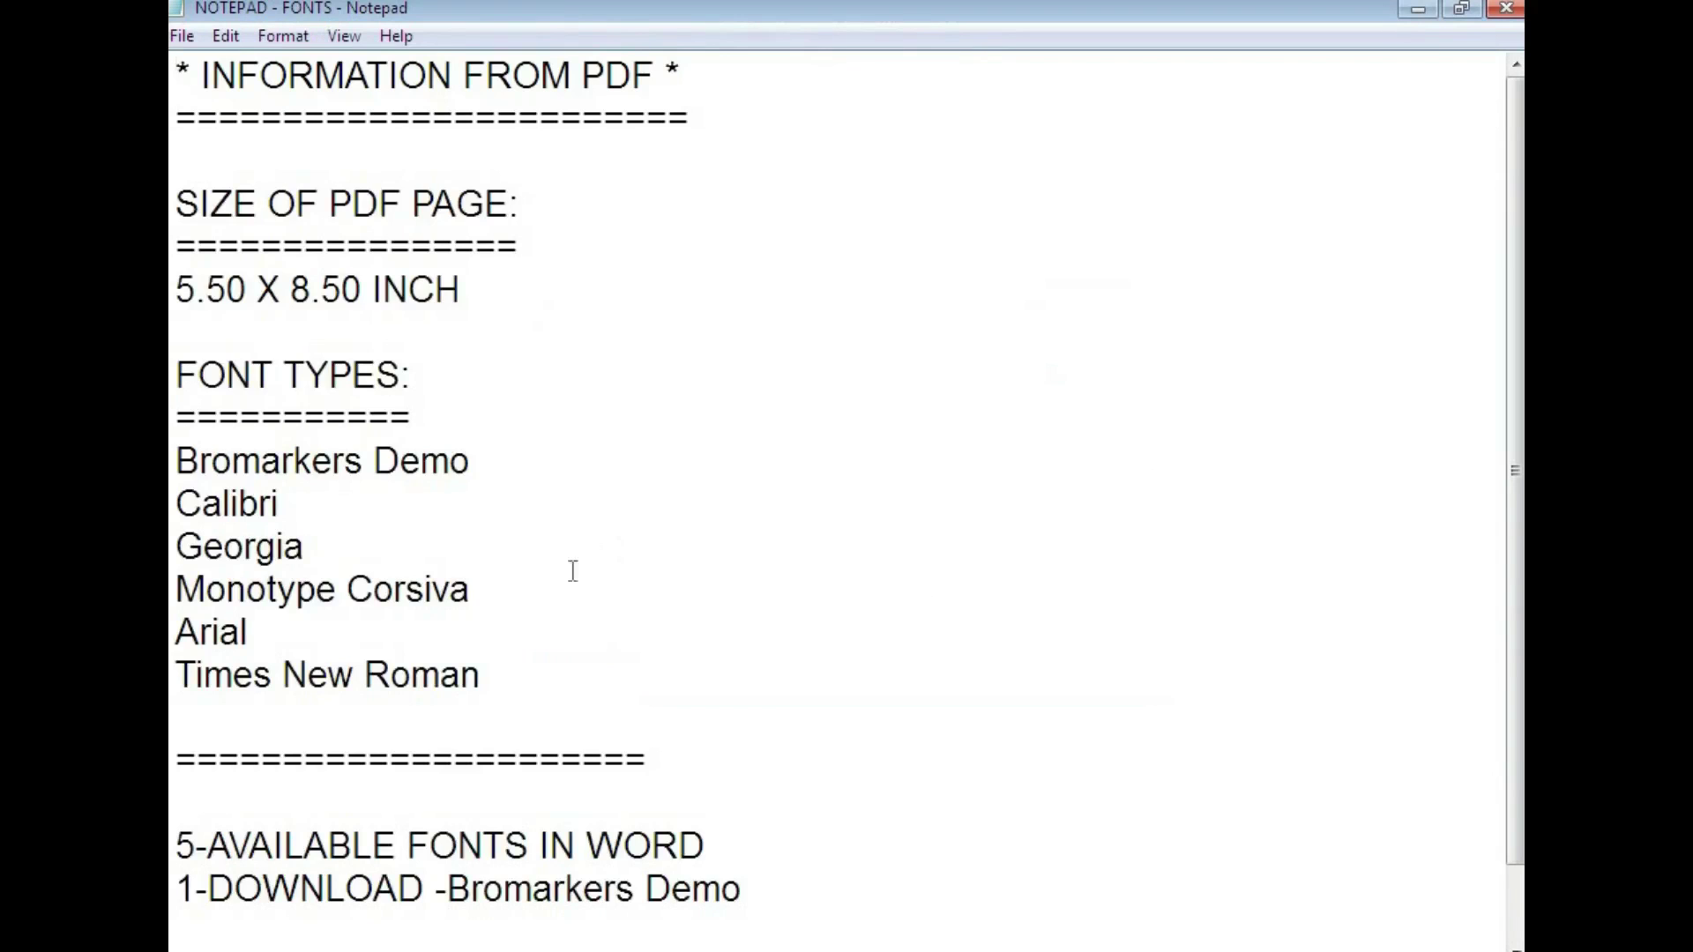
drag(309, 549, 175, 546)
click(323, 547)
drag(323, 547, 174, 556)
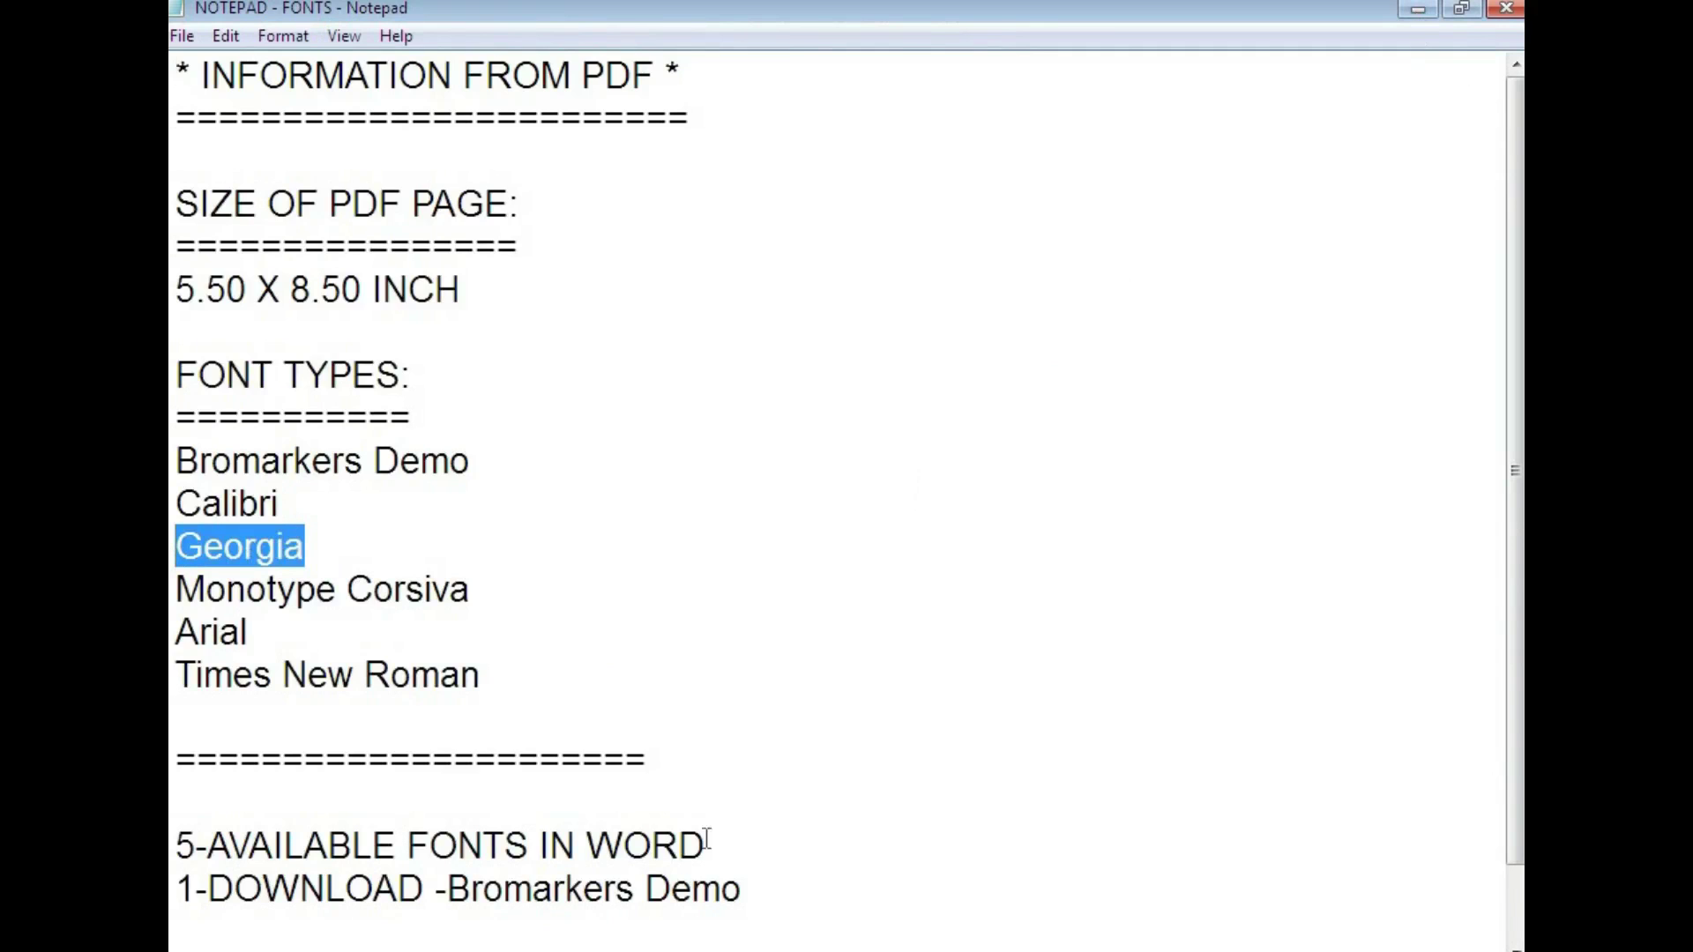
Return to the Word document and review the Chapter 1 Introduction body text through to the closing asterisks
click(547, 951)
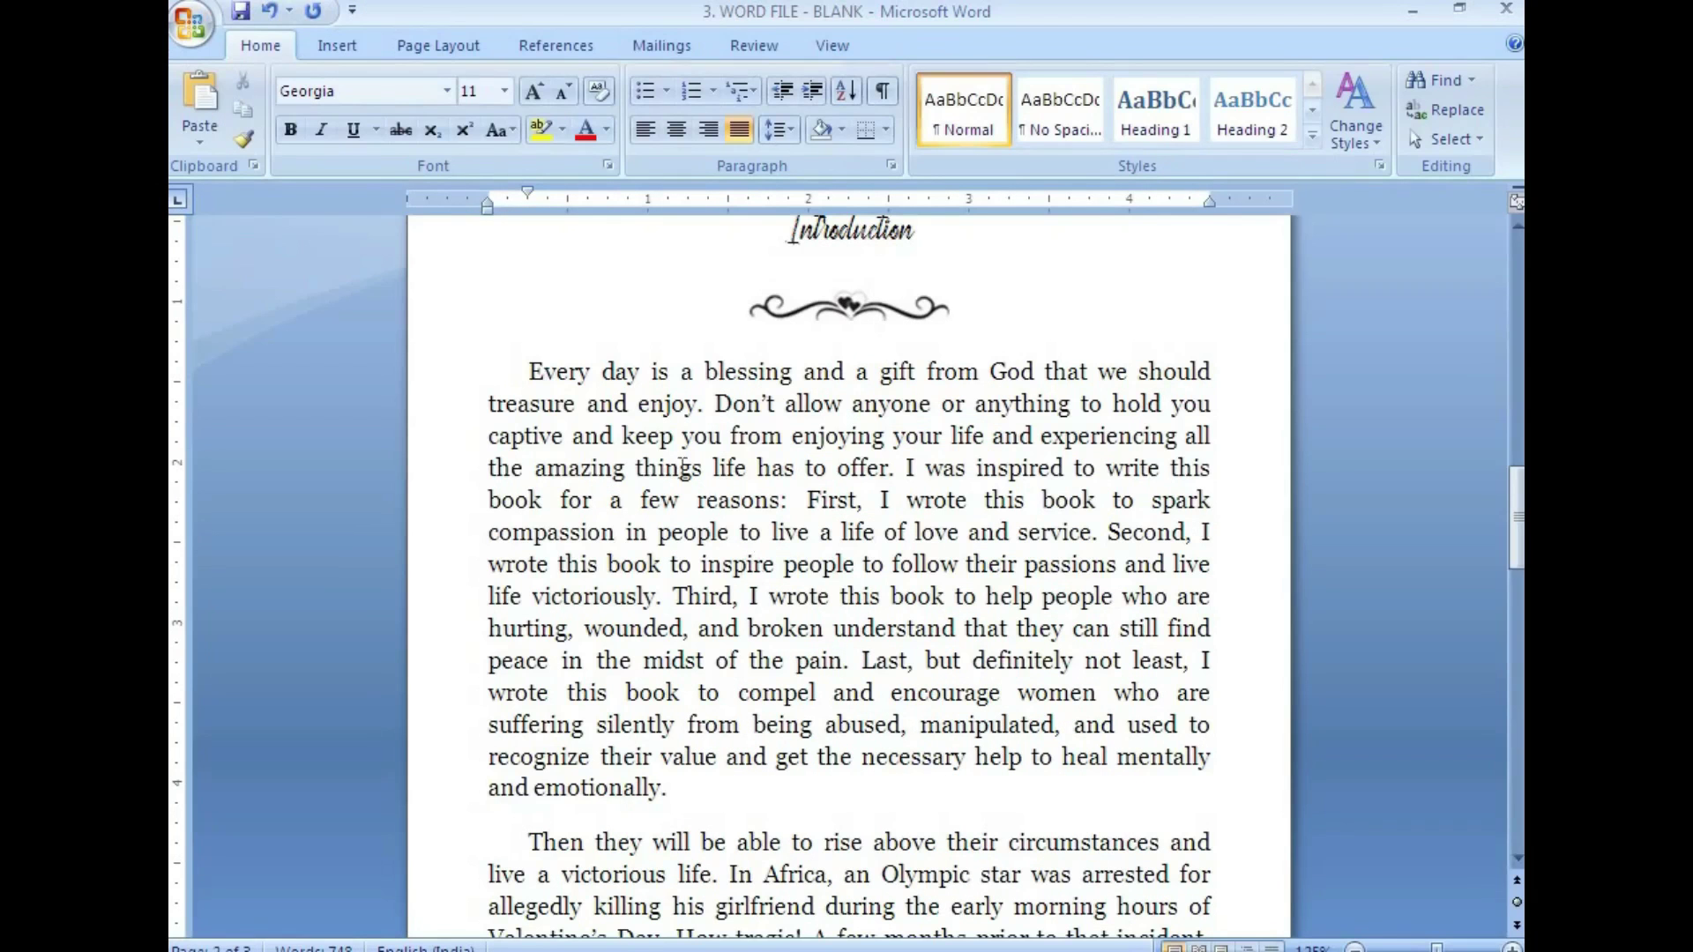
scroll(643, 428, down, 7)
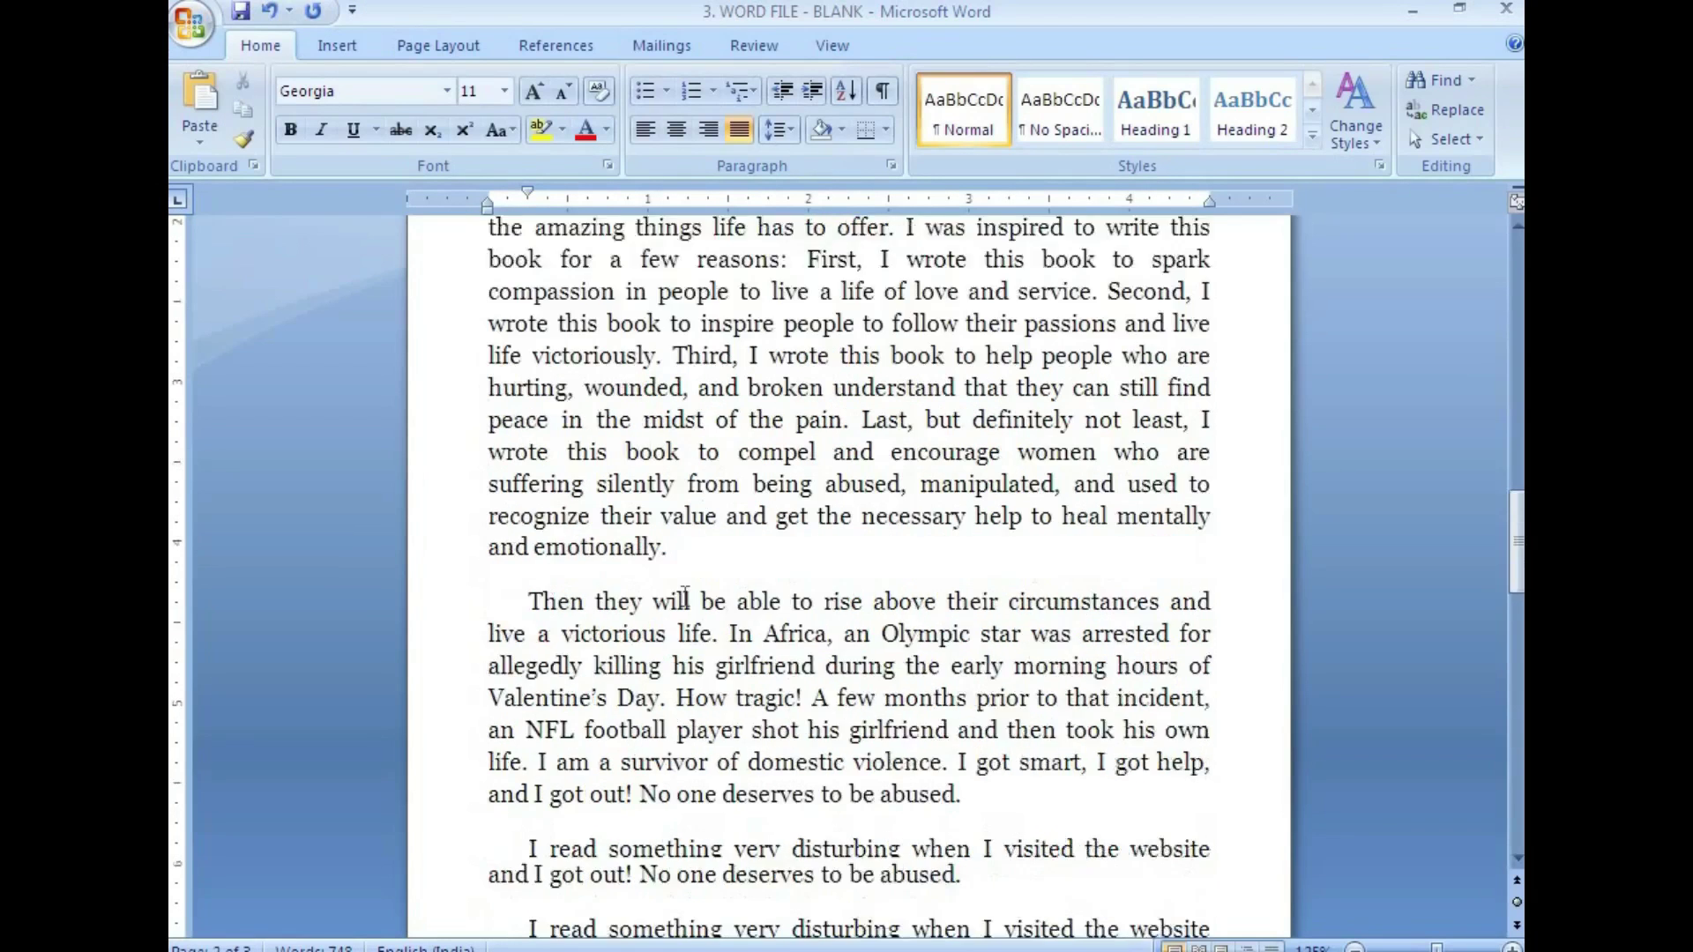
scroll(944, 552, down, 3)
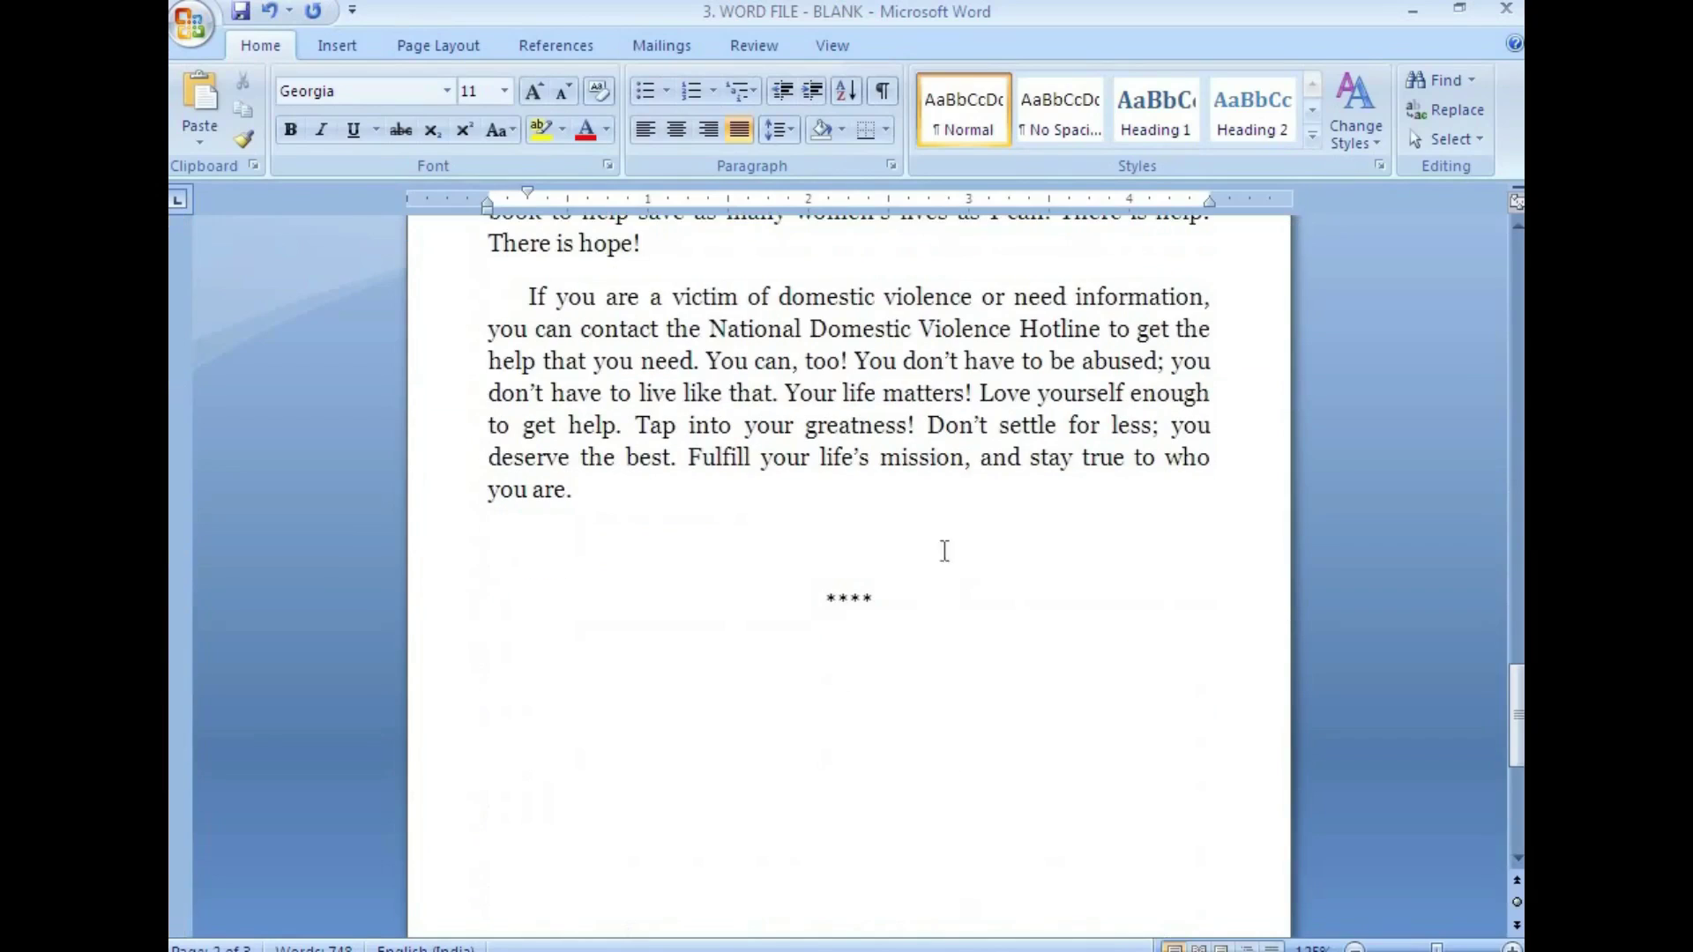
scroll(735, 546, up, 20)
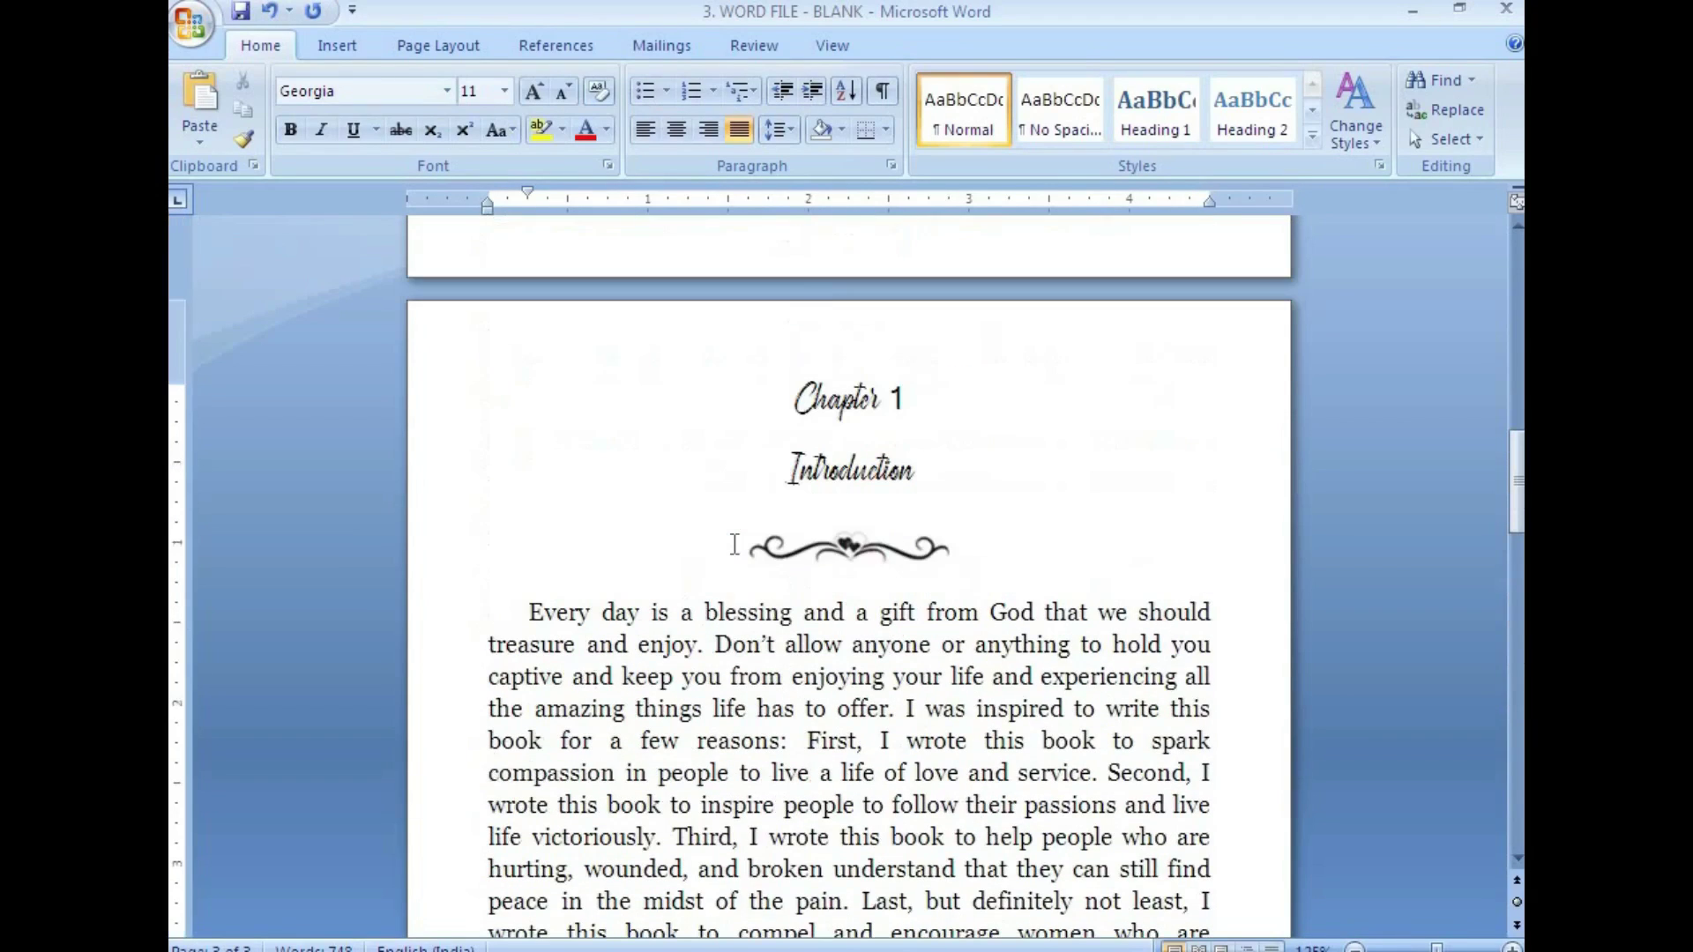
Examine the drop cap E that opens the Introduction paragraph in the master PDF
click(476, 919)
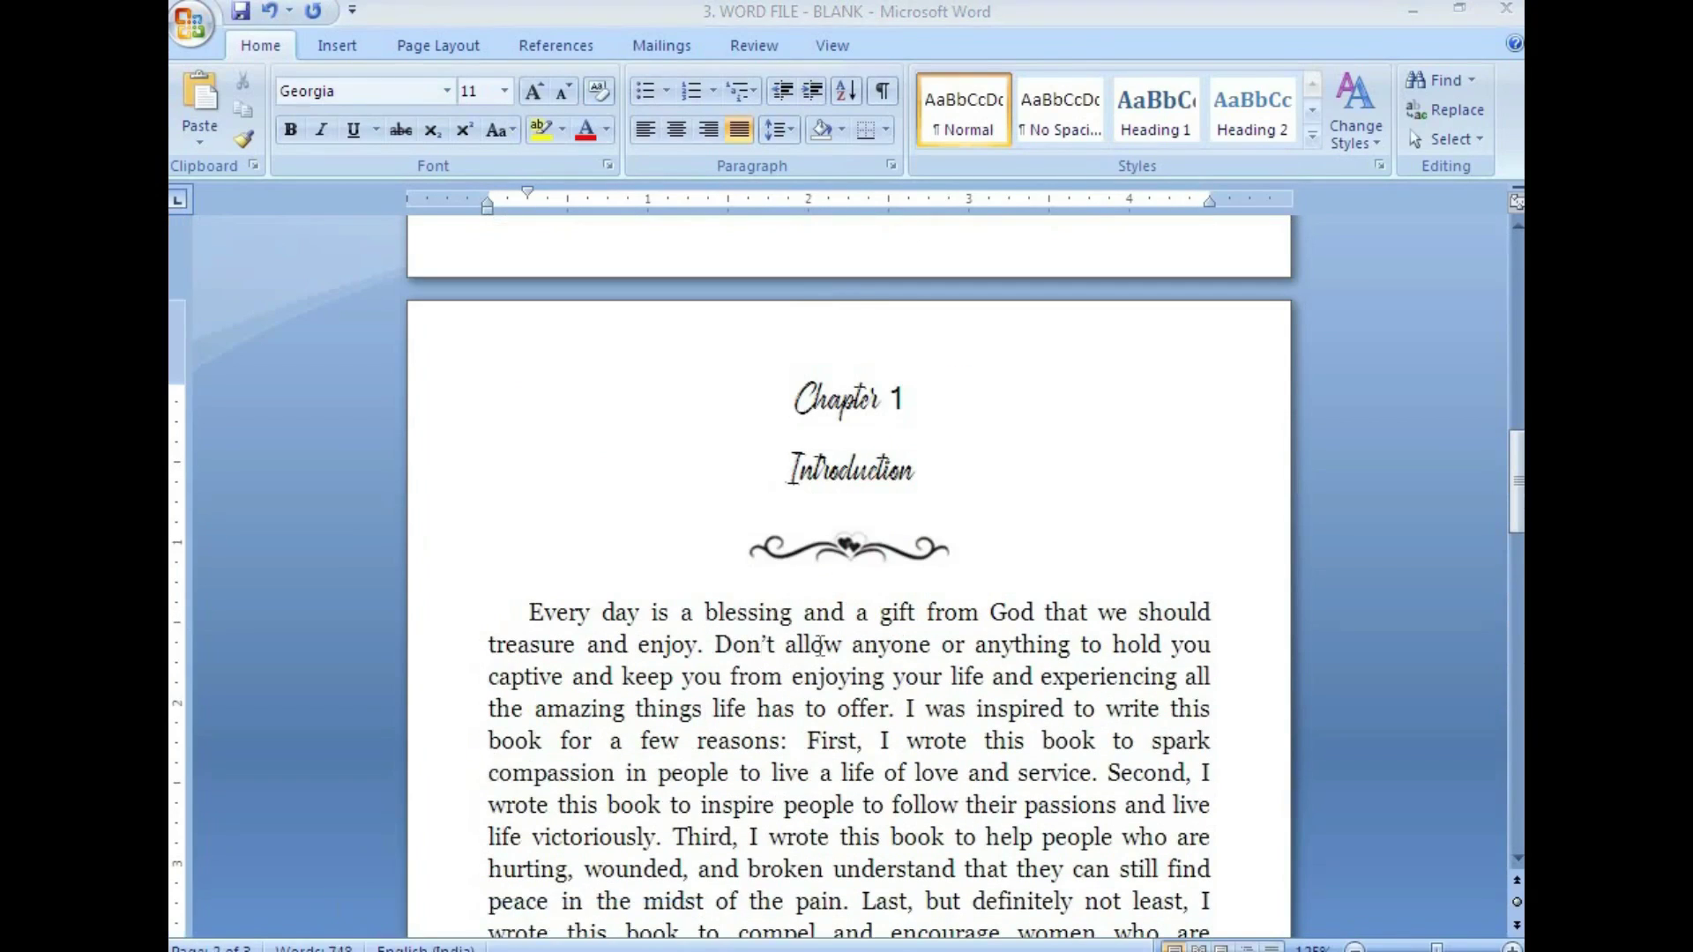
click(851, 551)
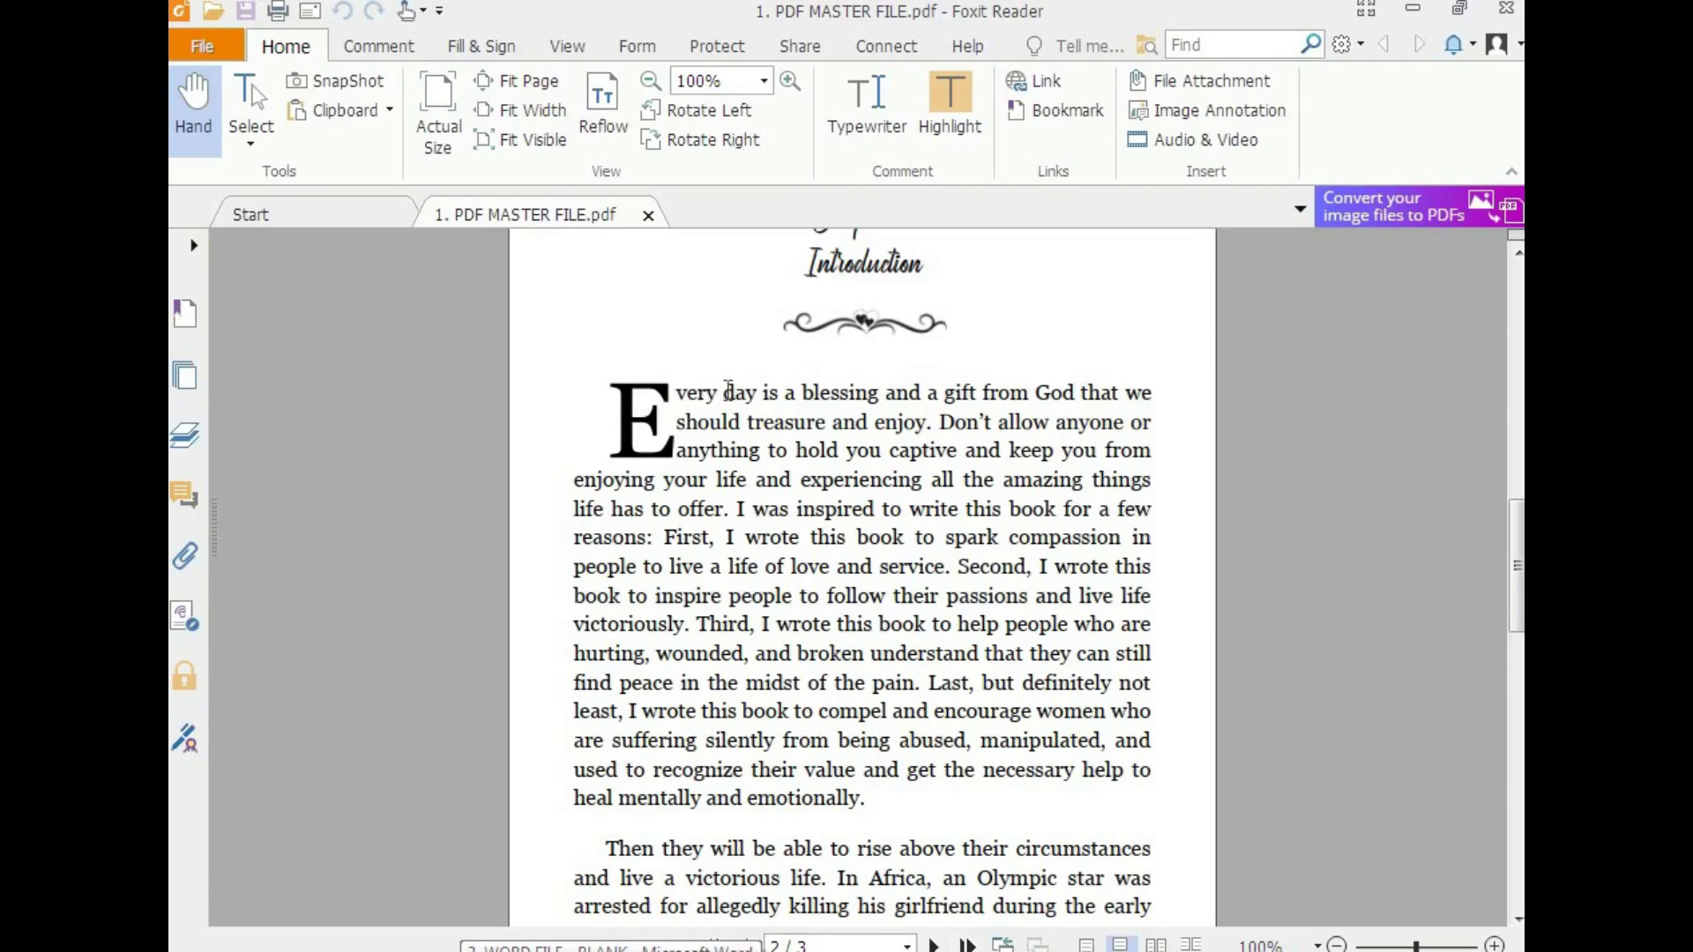
drag(720, 393, 653, 401)
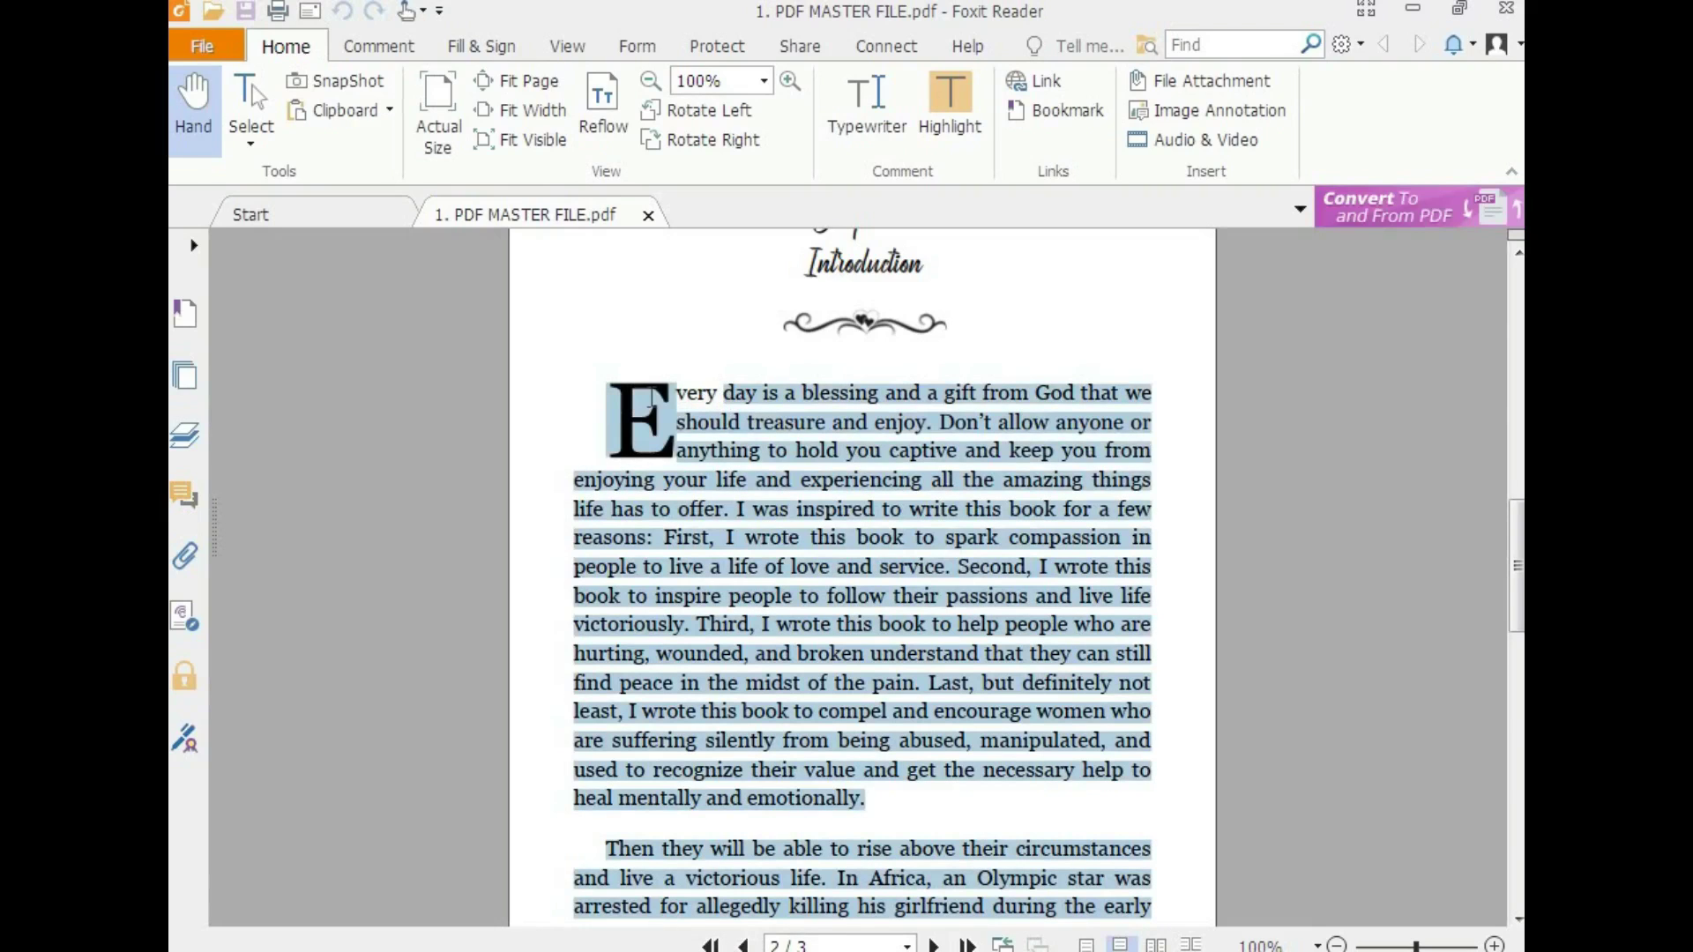
click(729, 537)
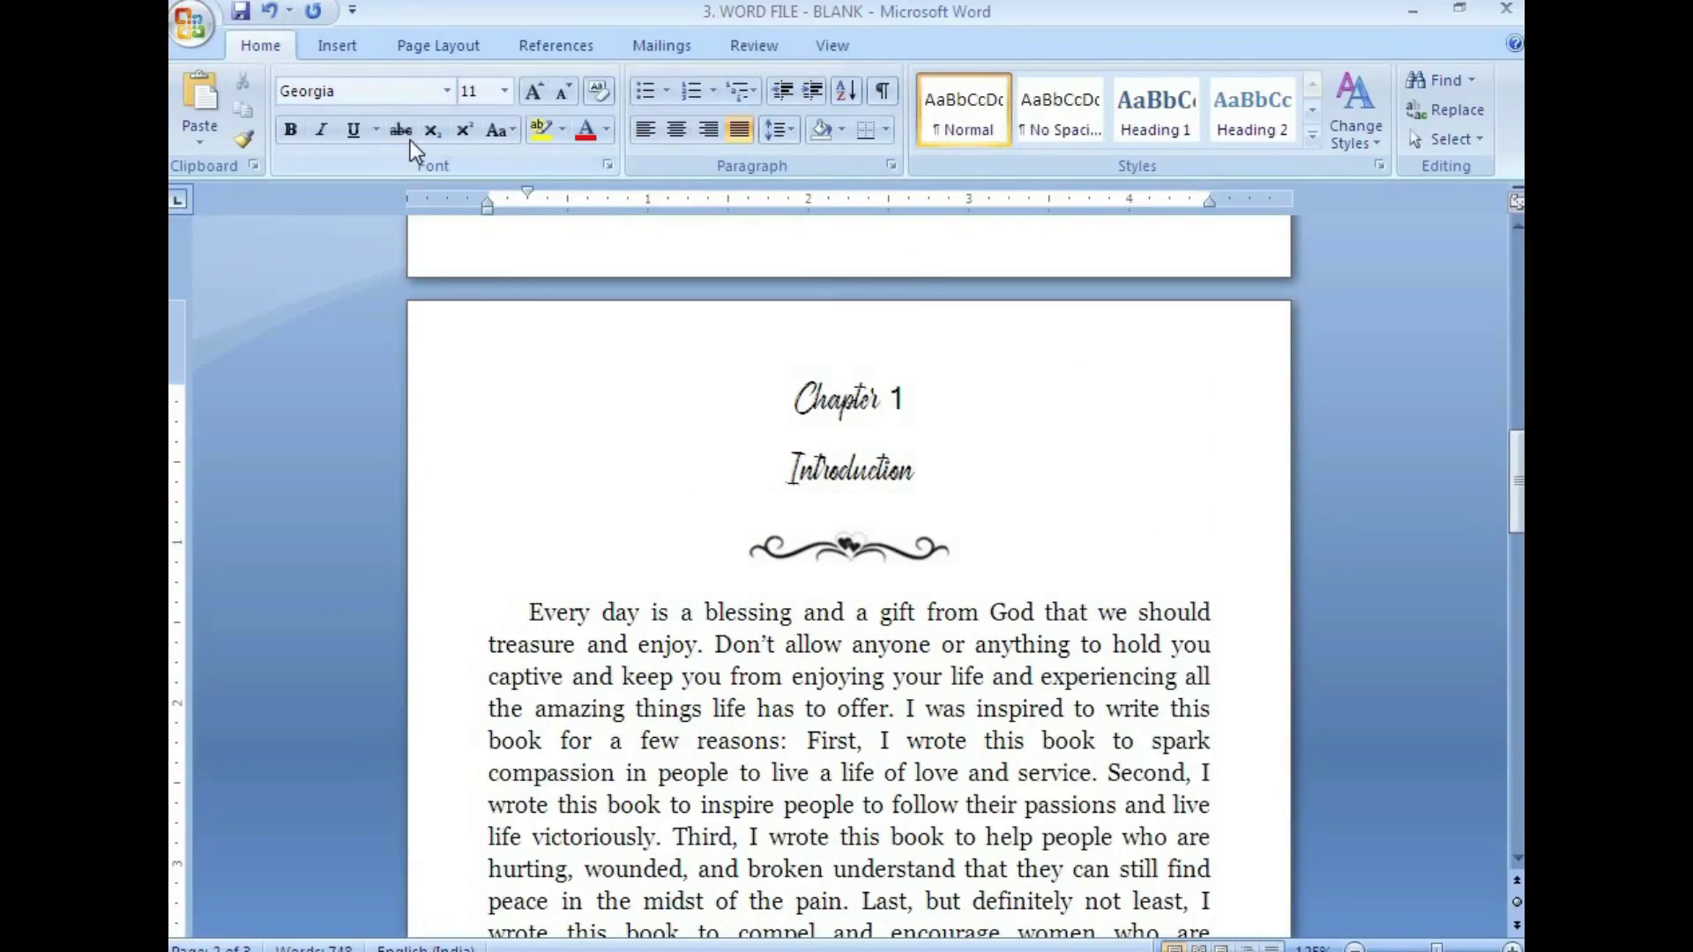
In Word, apply a Dropped-style drop cap to the first Introduction paragraph, starting "Every day", and save the document
click(347, 49)
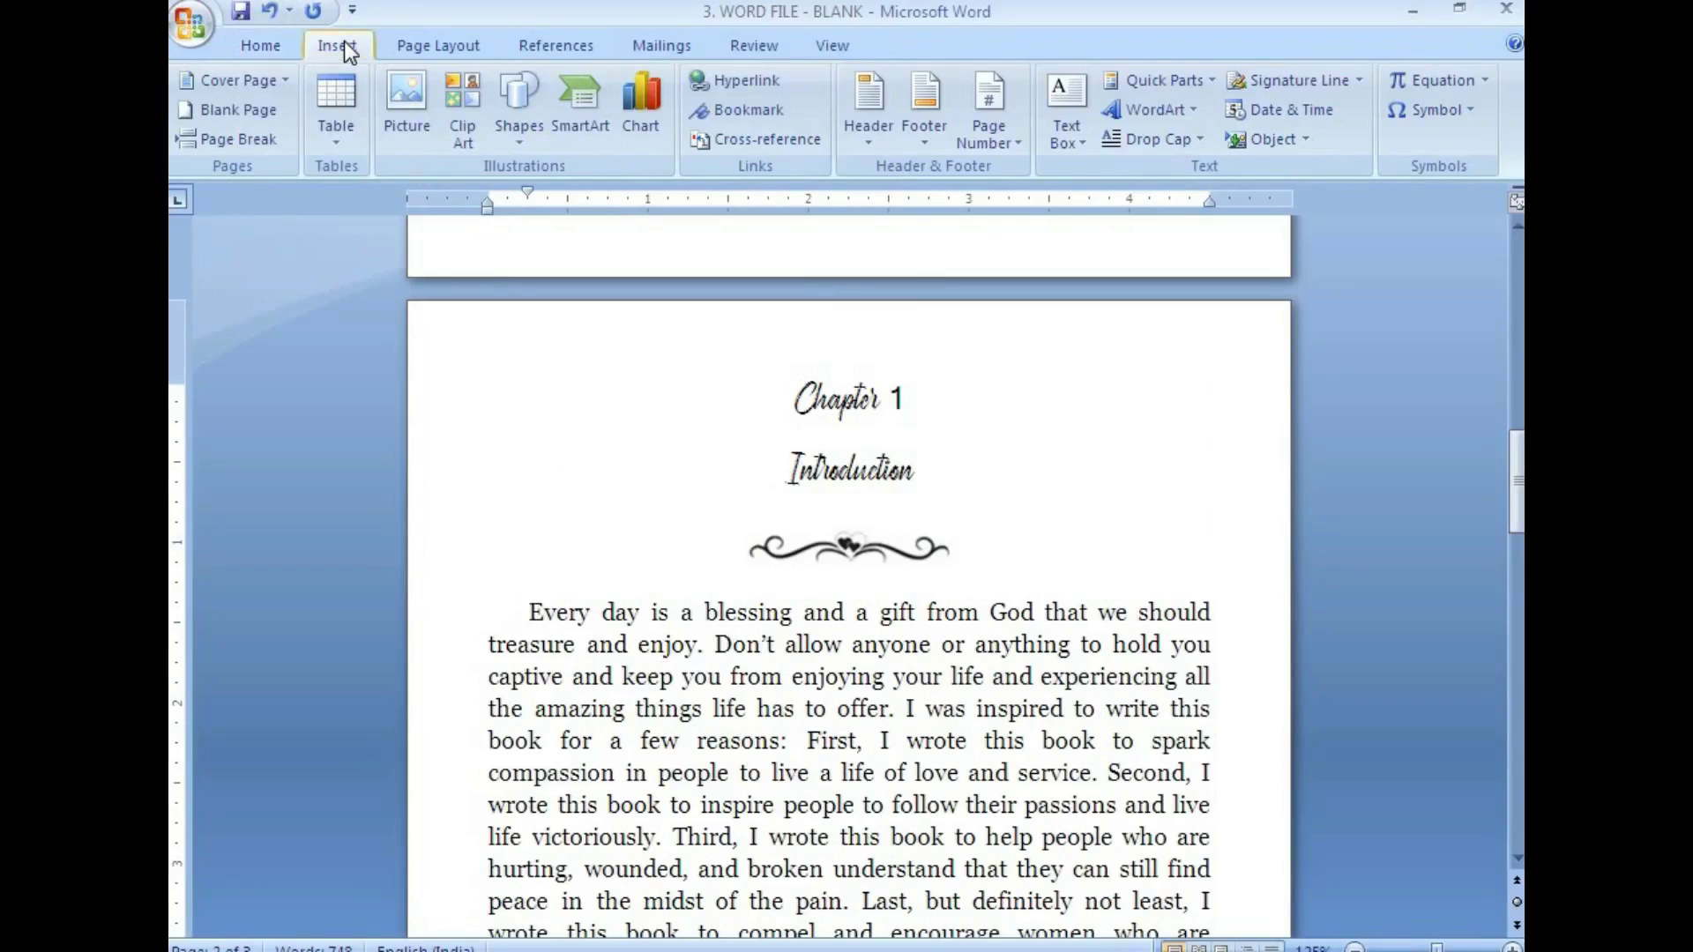
click(1201, 141)
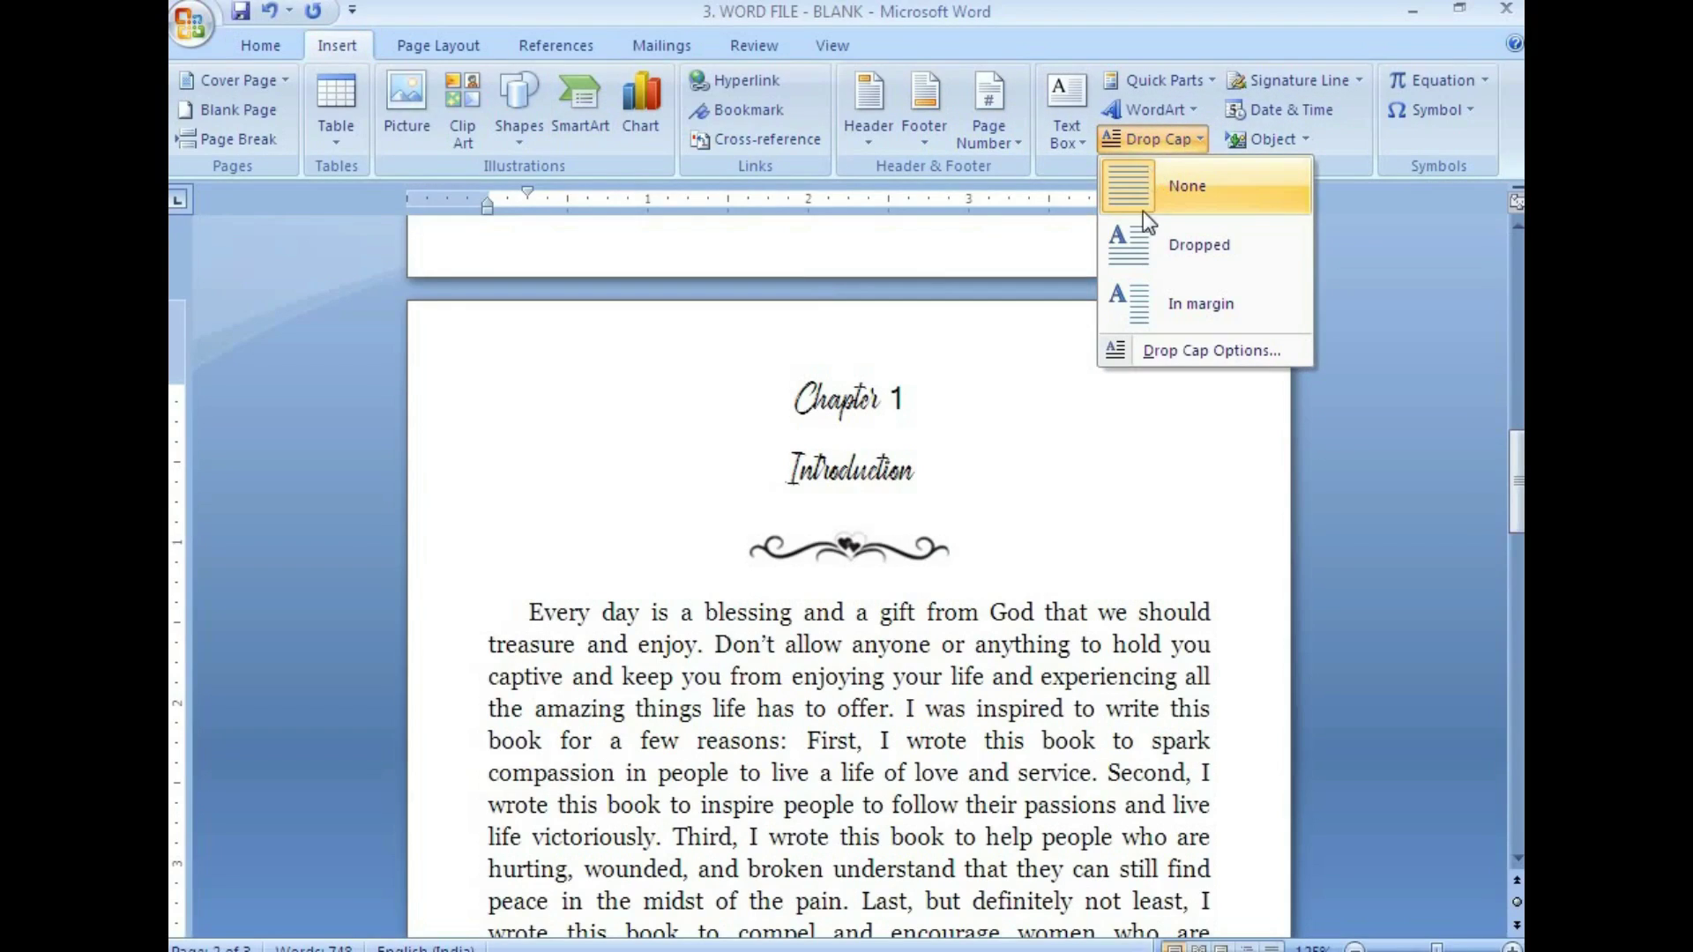
click(1136, 245)
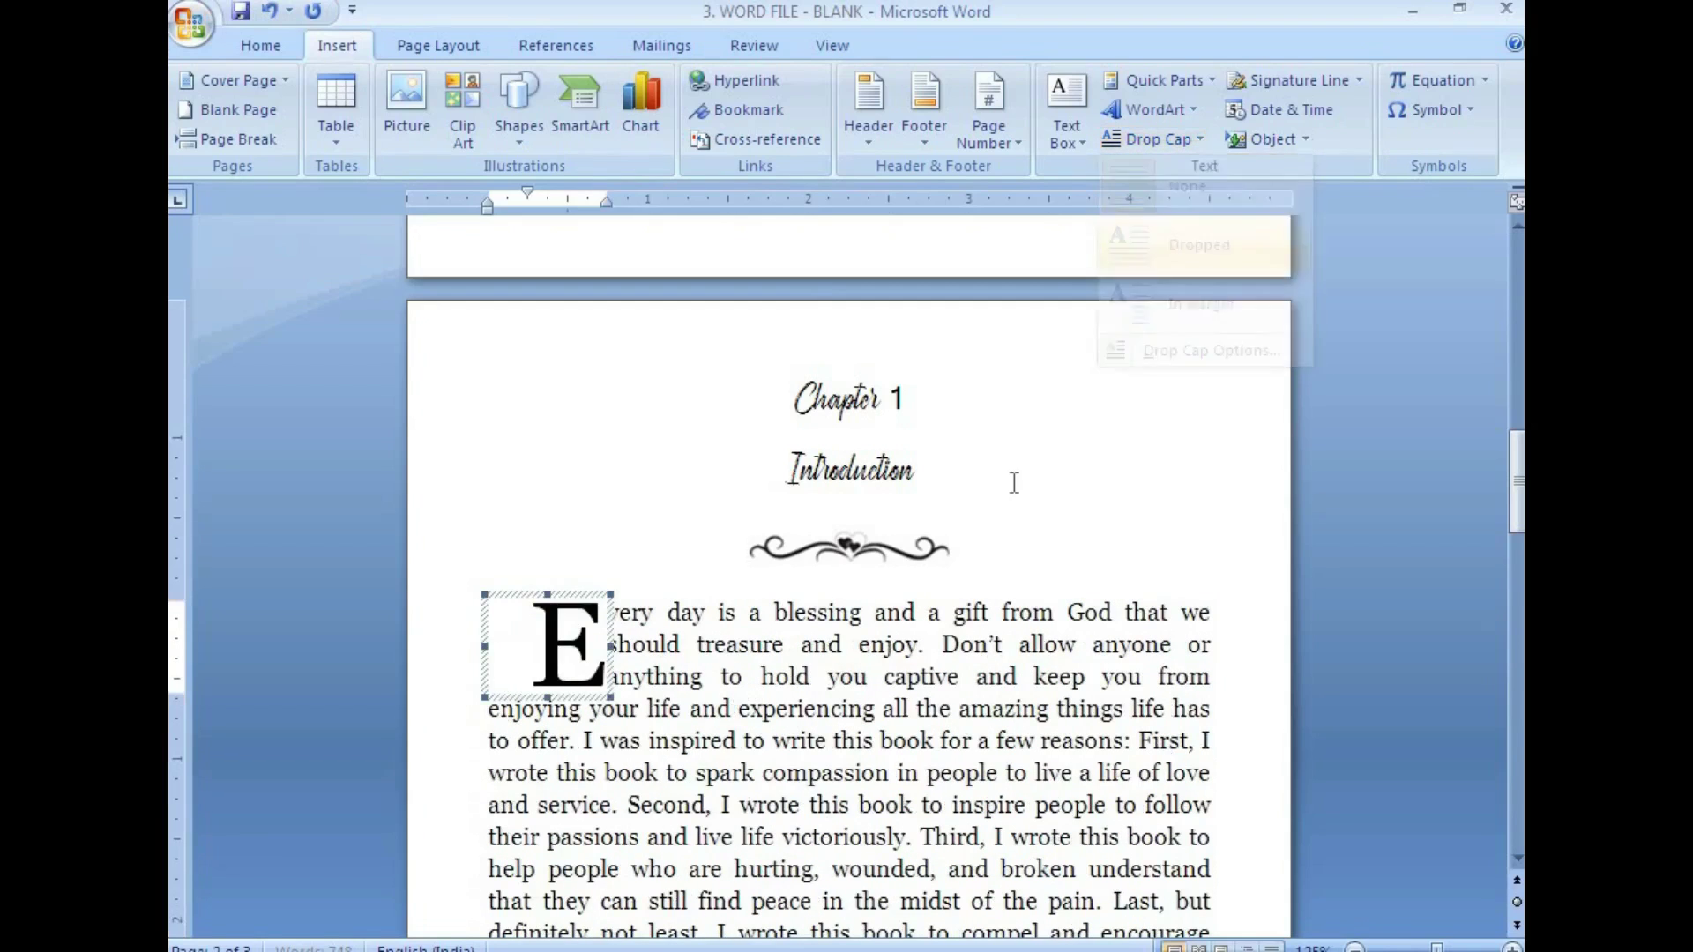
click(682, 712)
scroll(674, 653, down, 3)
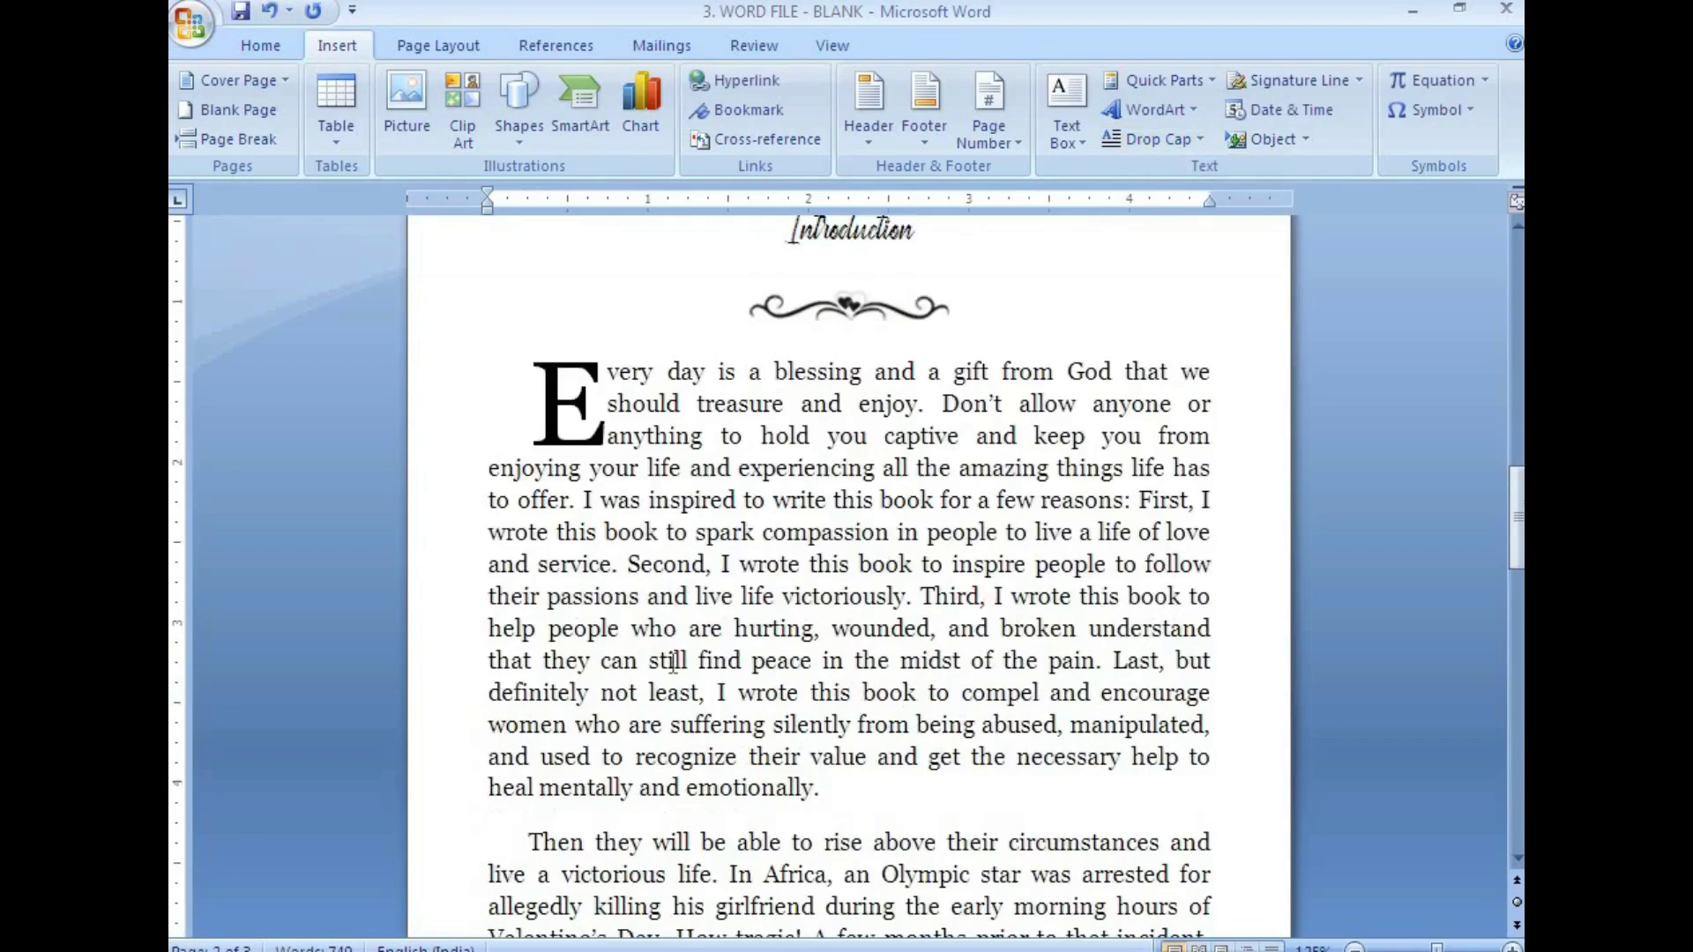
scroll(749, 654, up, 4)
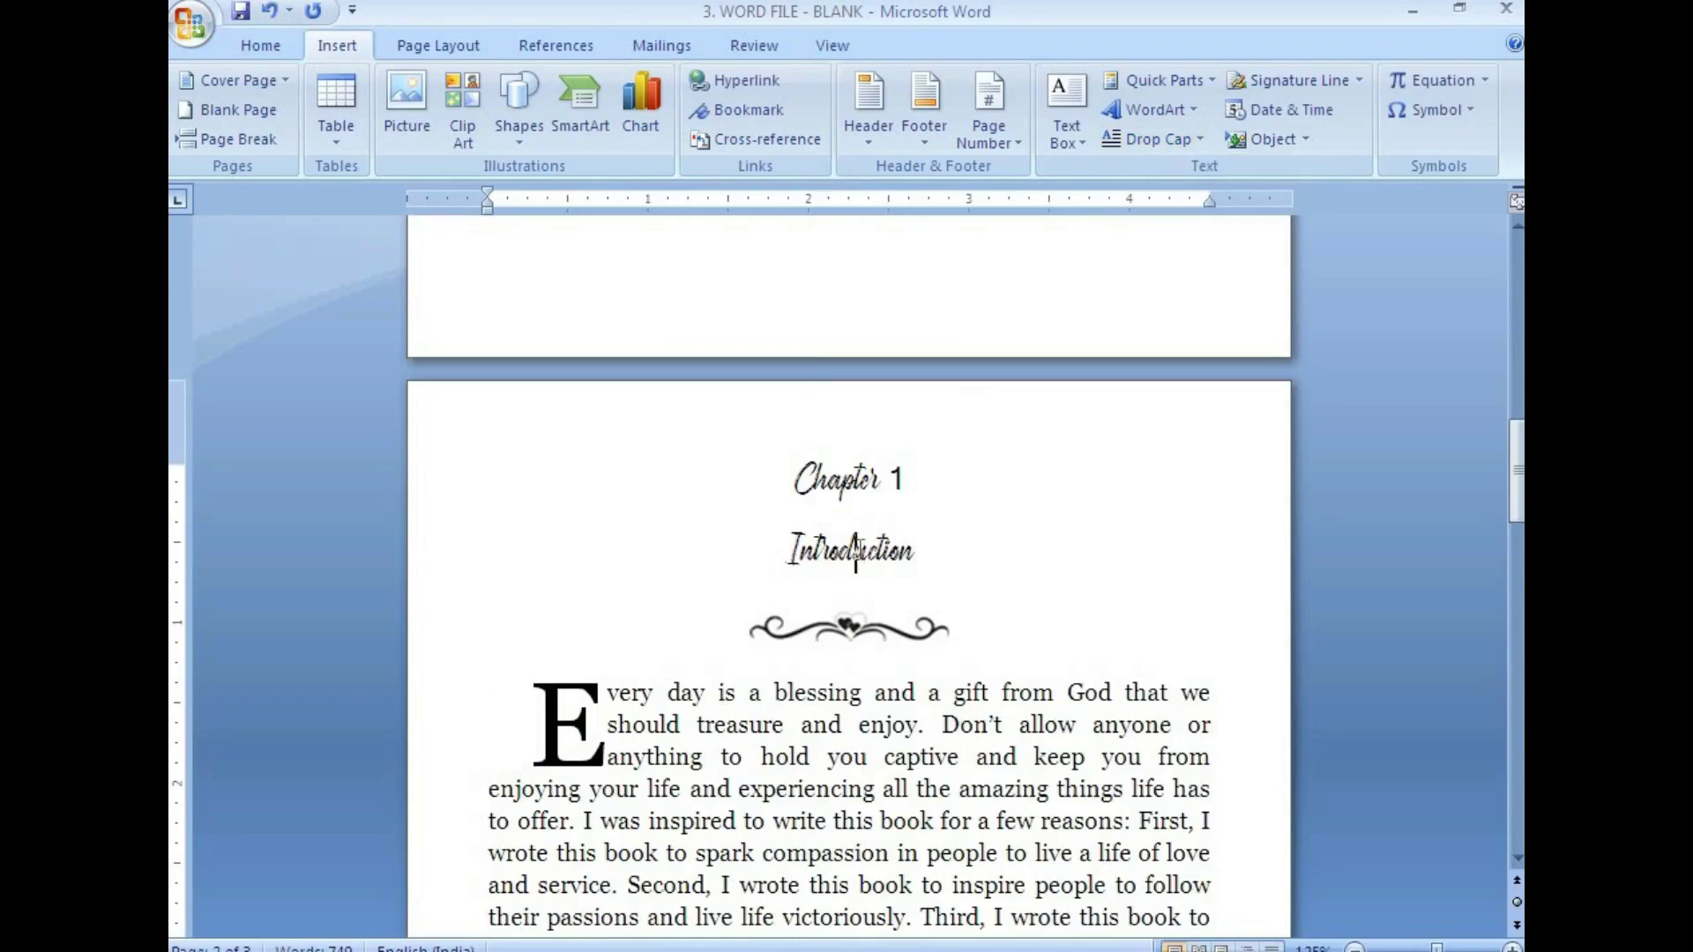
scroll(791, 763, down, 2)
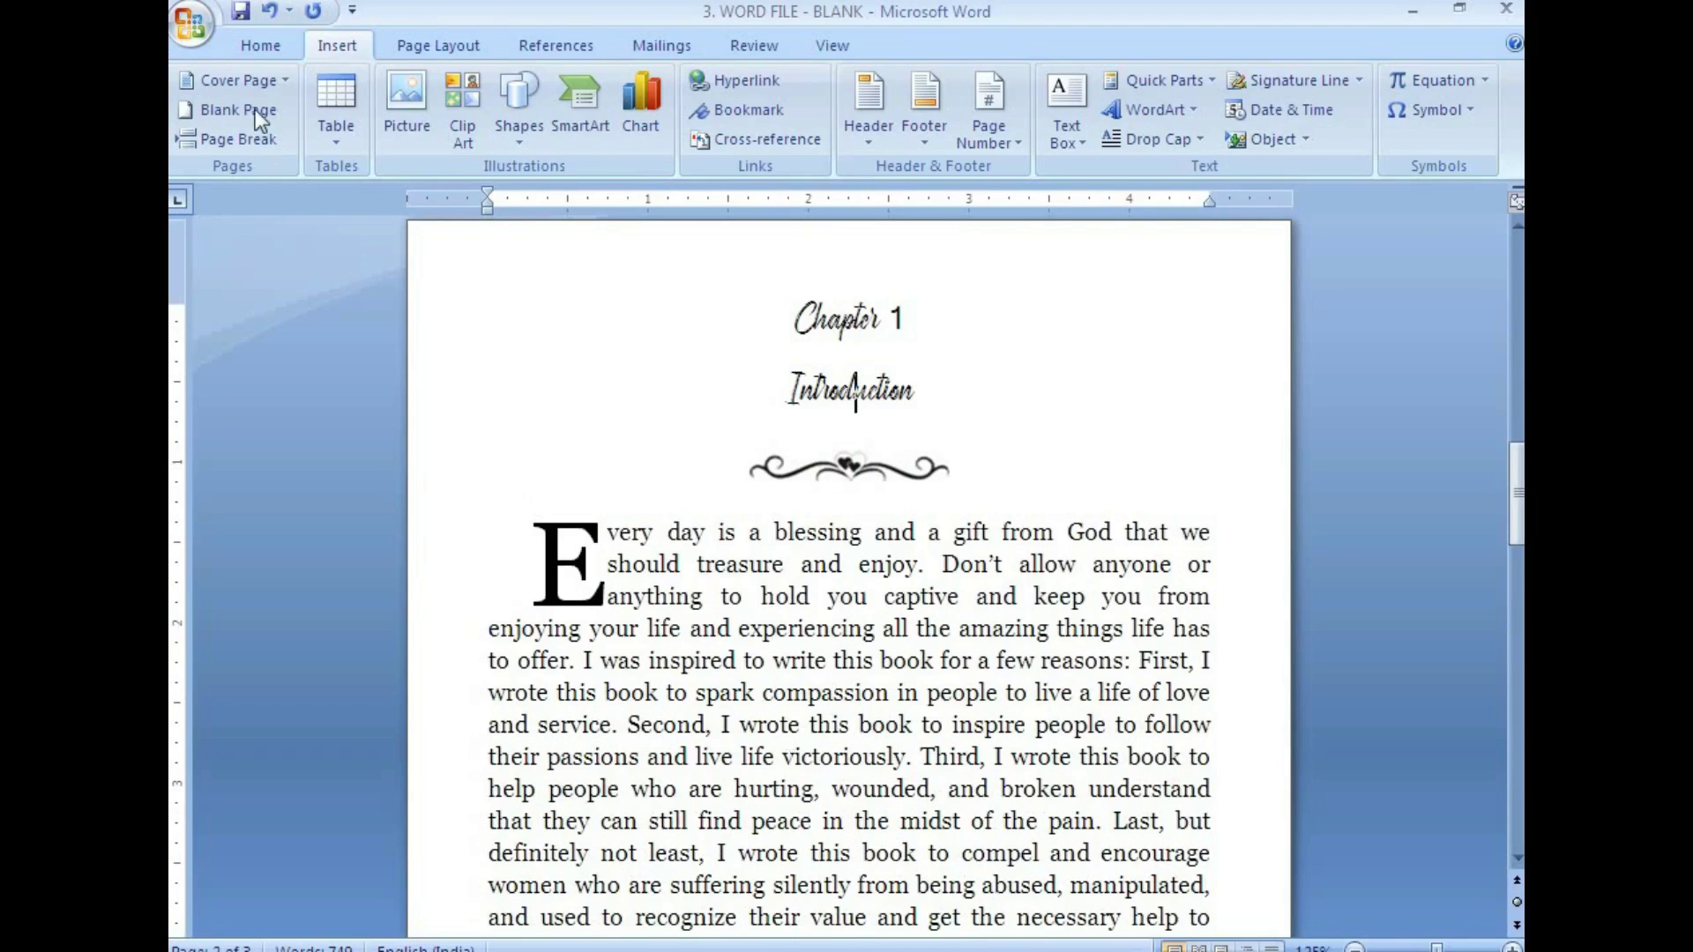
click(240, 12)
Compare the formatted Word pages with the master PDF, from the Acknowledgments ending through the Chapter 1 Introduction
scroll(648, 820, down, 5)
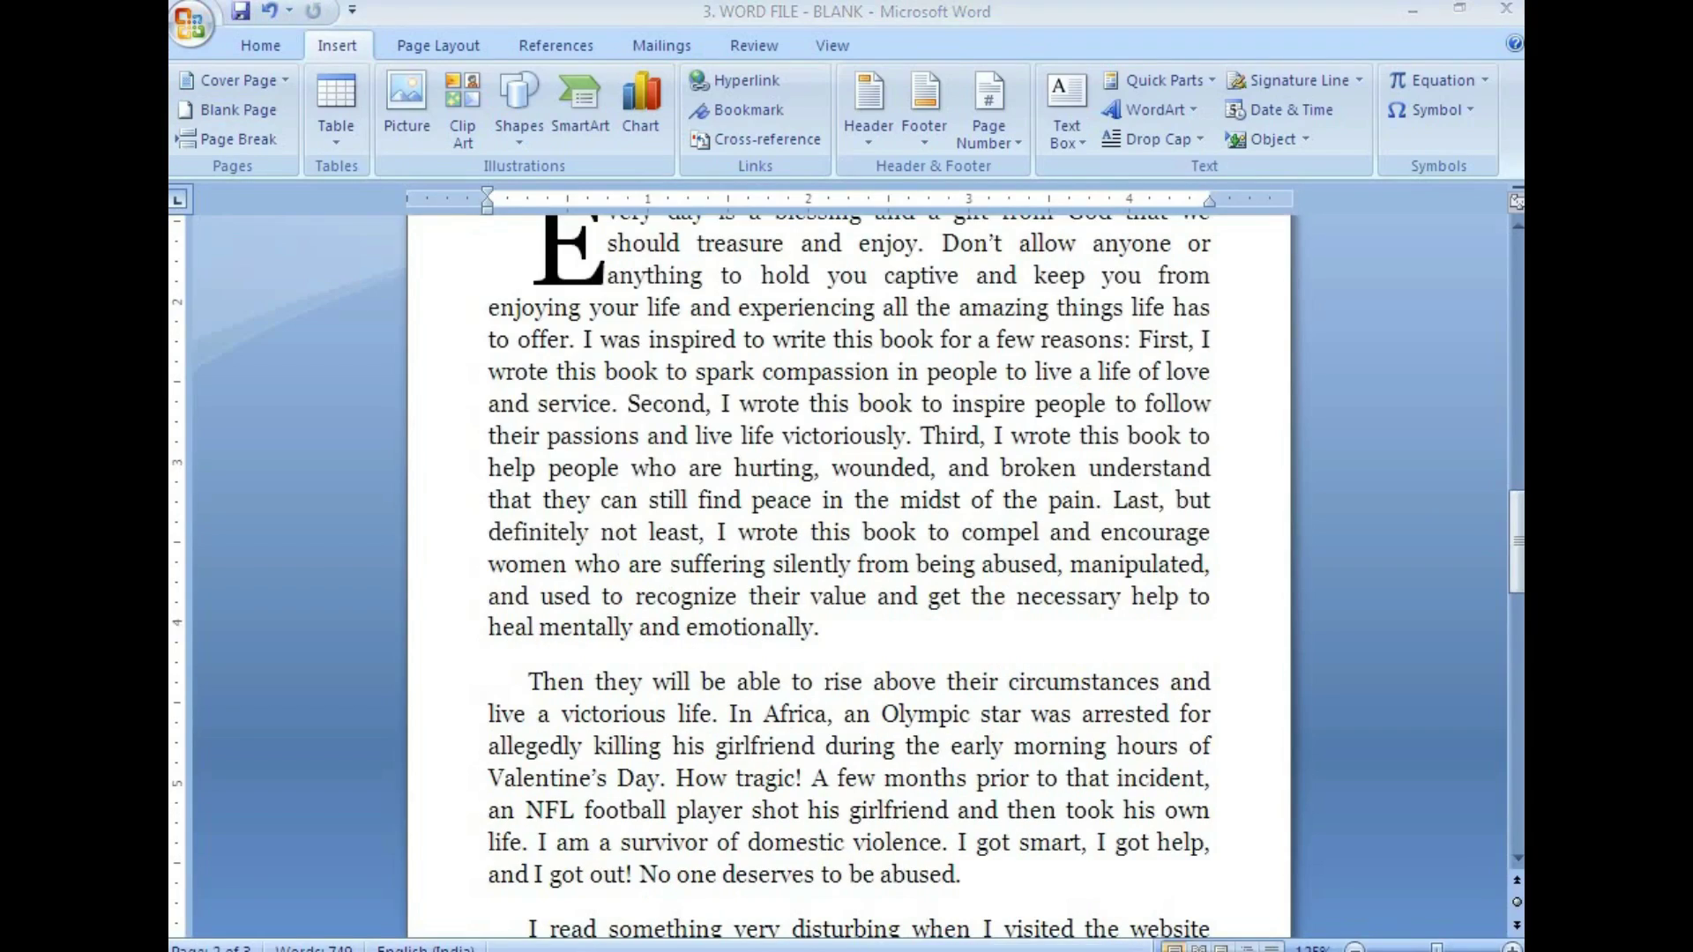
key(alt+Tab)
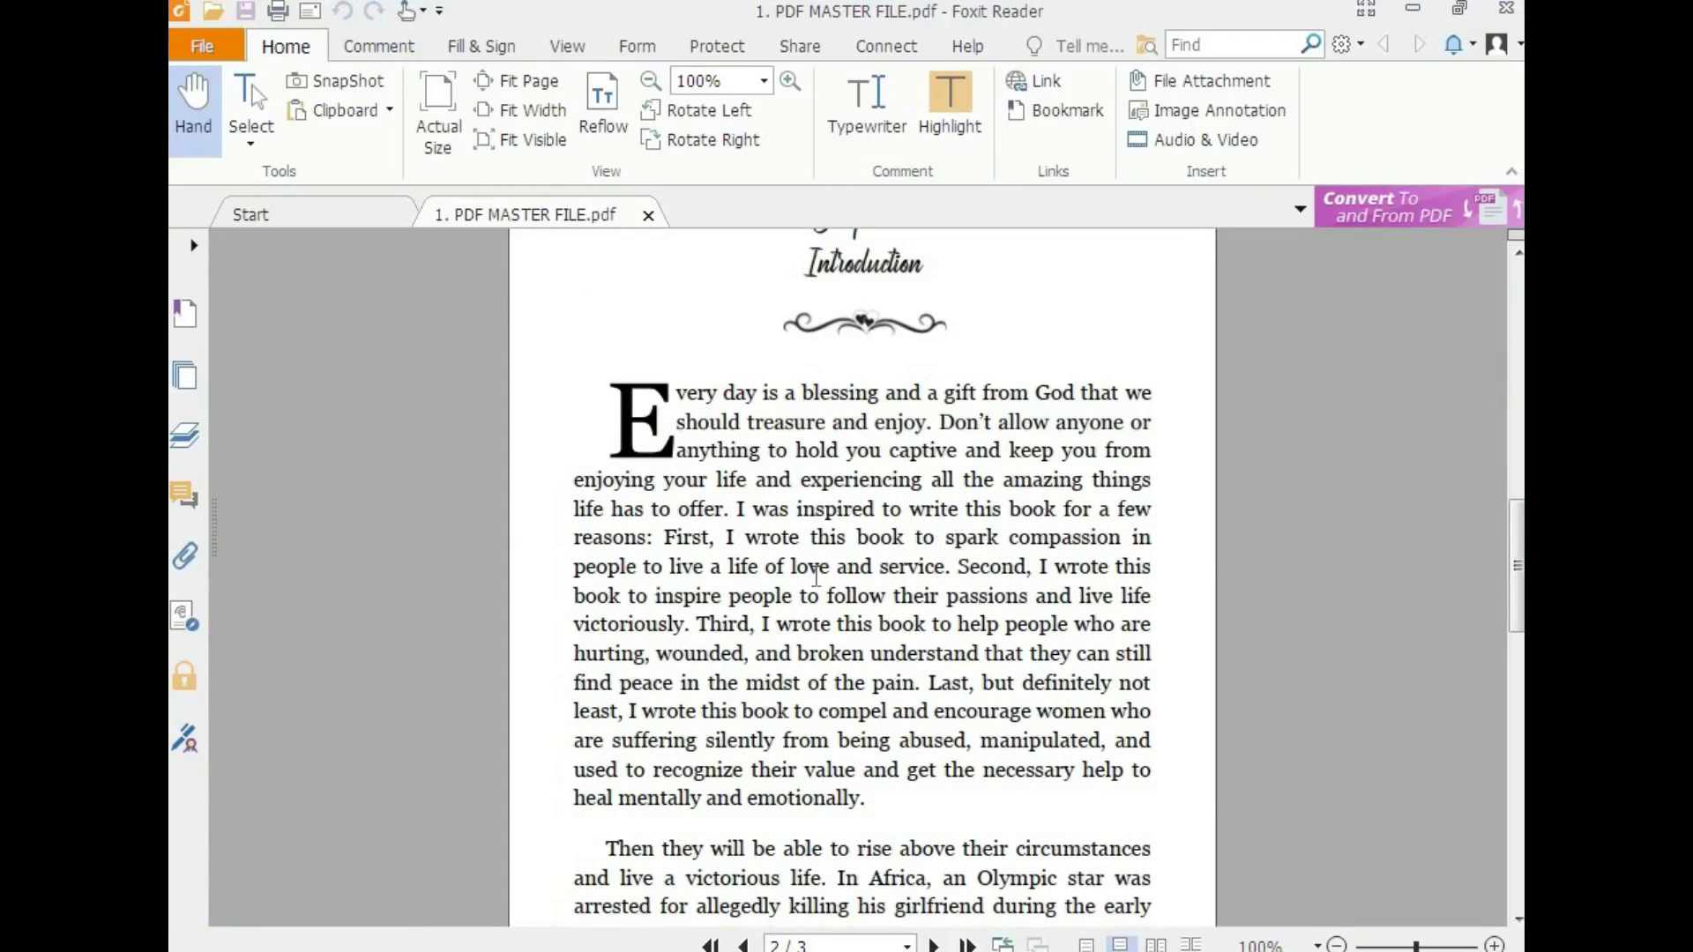
scroll(816, 575, down, 20)
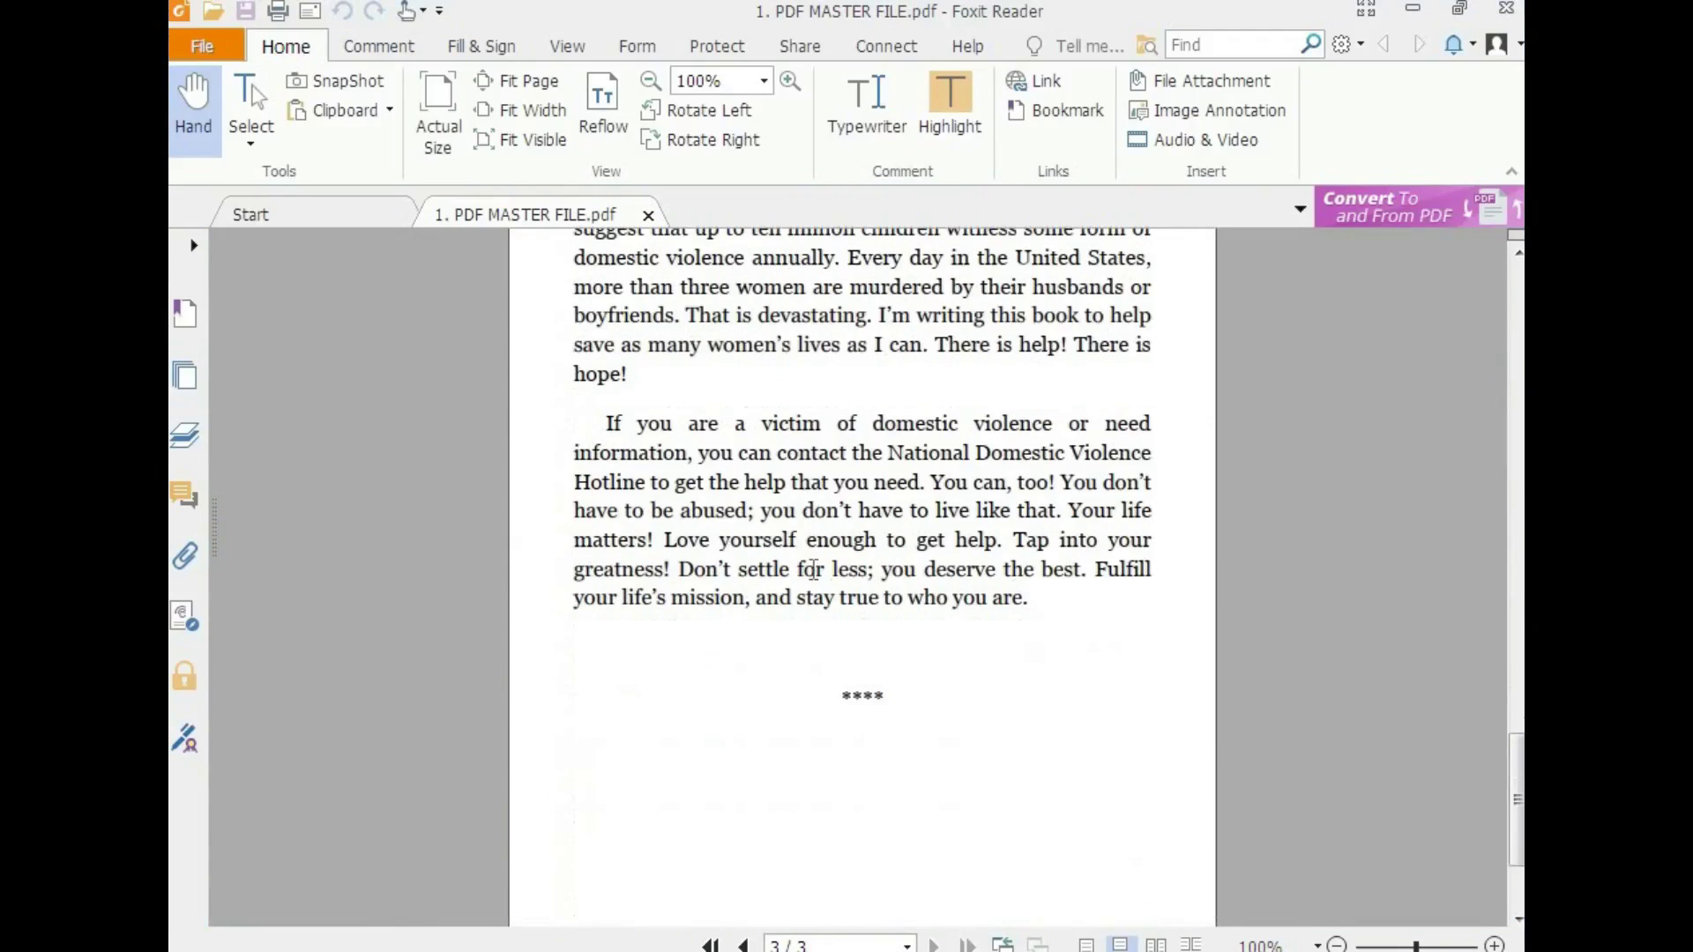
click(574, 922)
scroll(848, 608, up, 7)
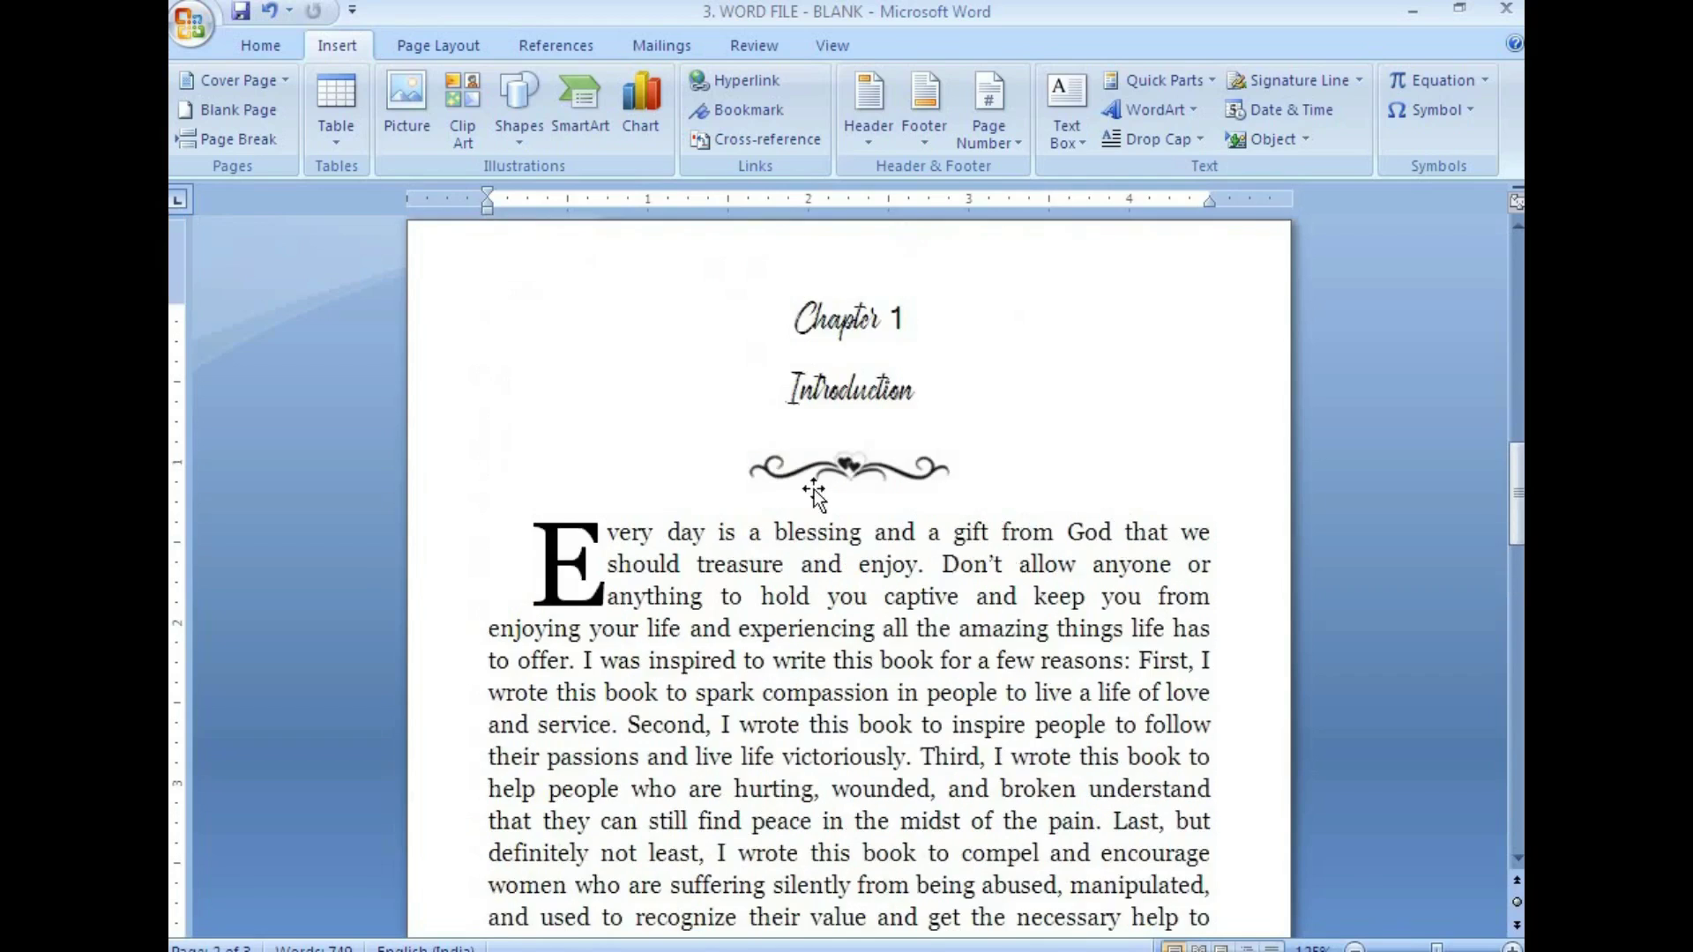
scroll(848, 606, down, 3)
scroll(867, 635, up, 15)
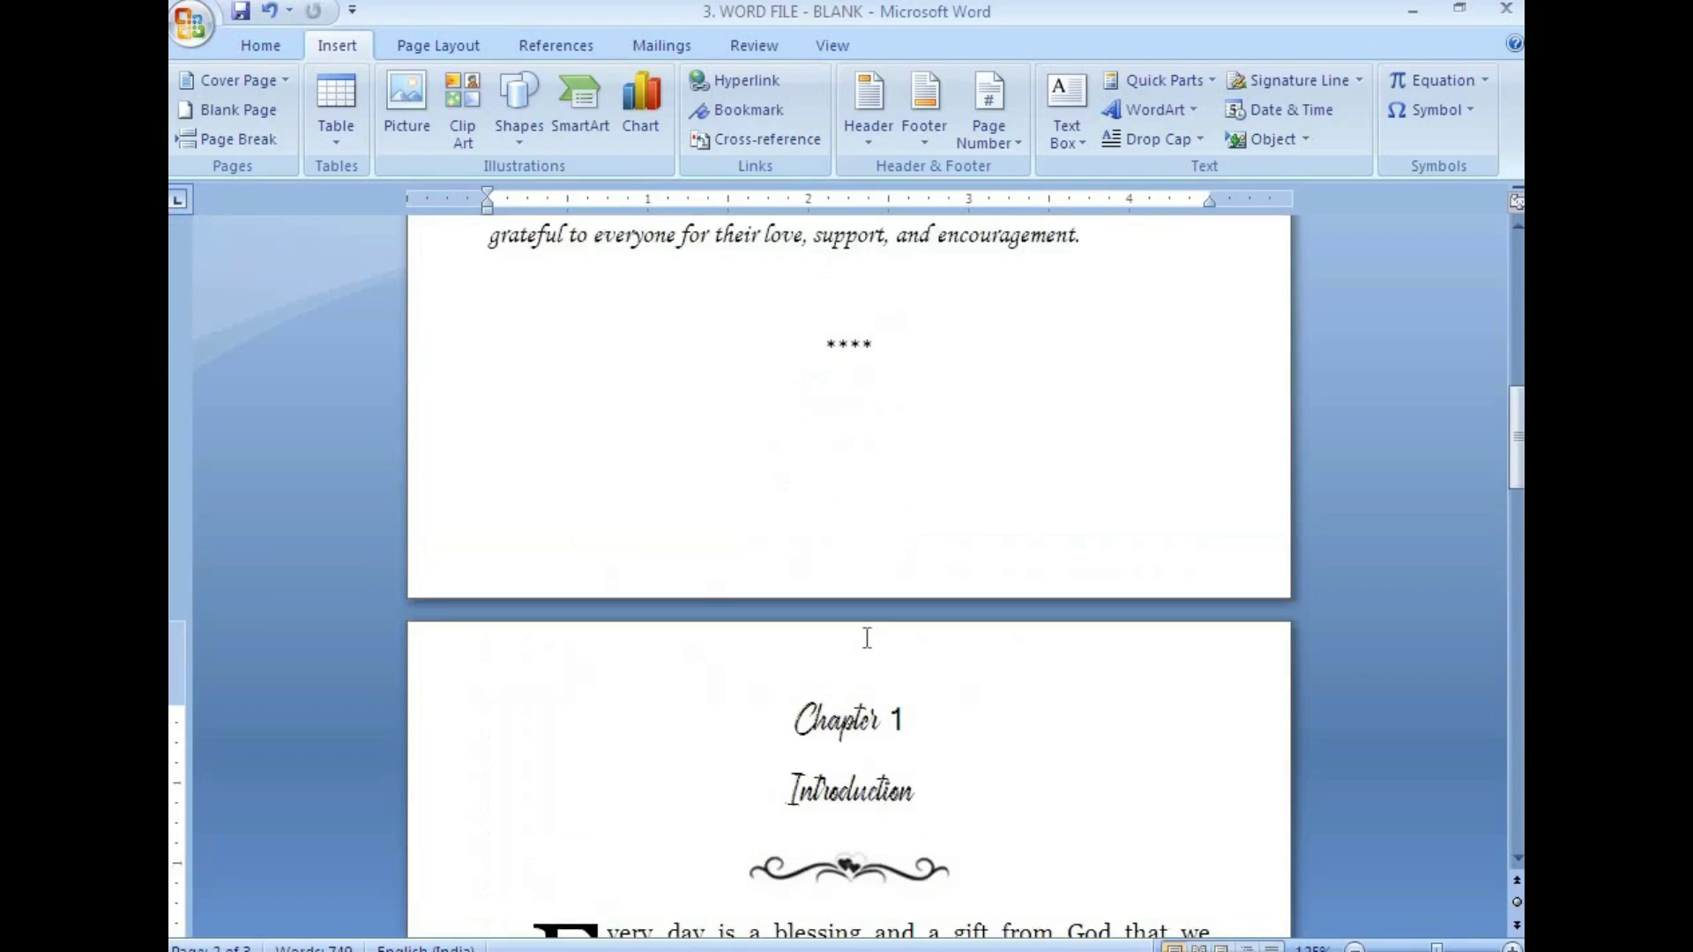
scroll(870, 661, down, 2)
scroll(869, 662, down, 11)
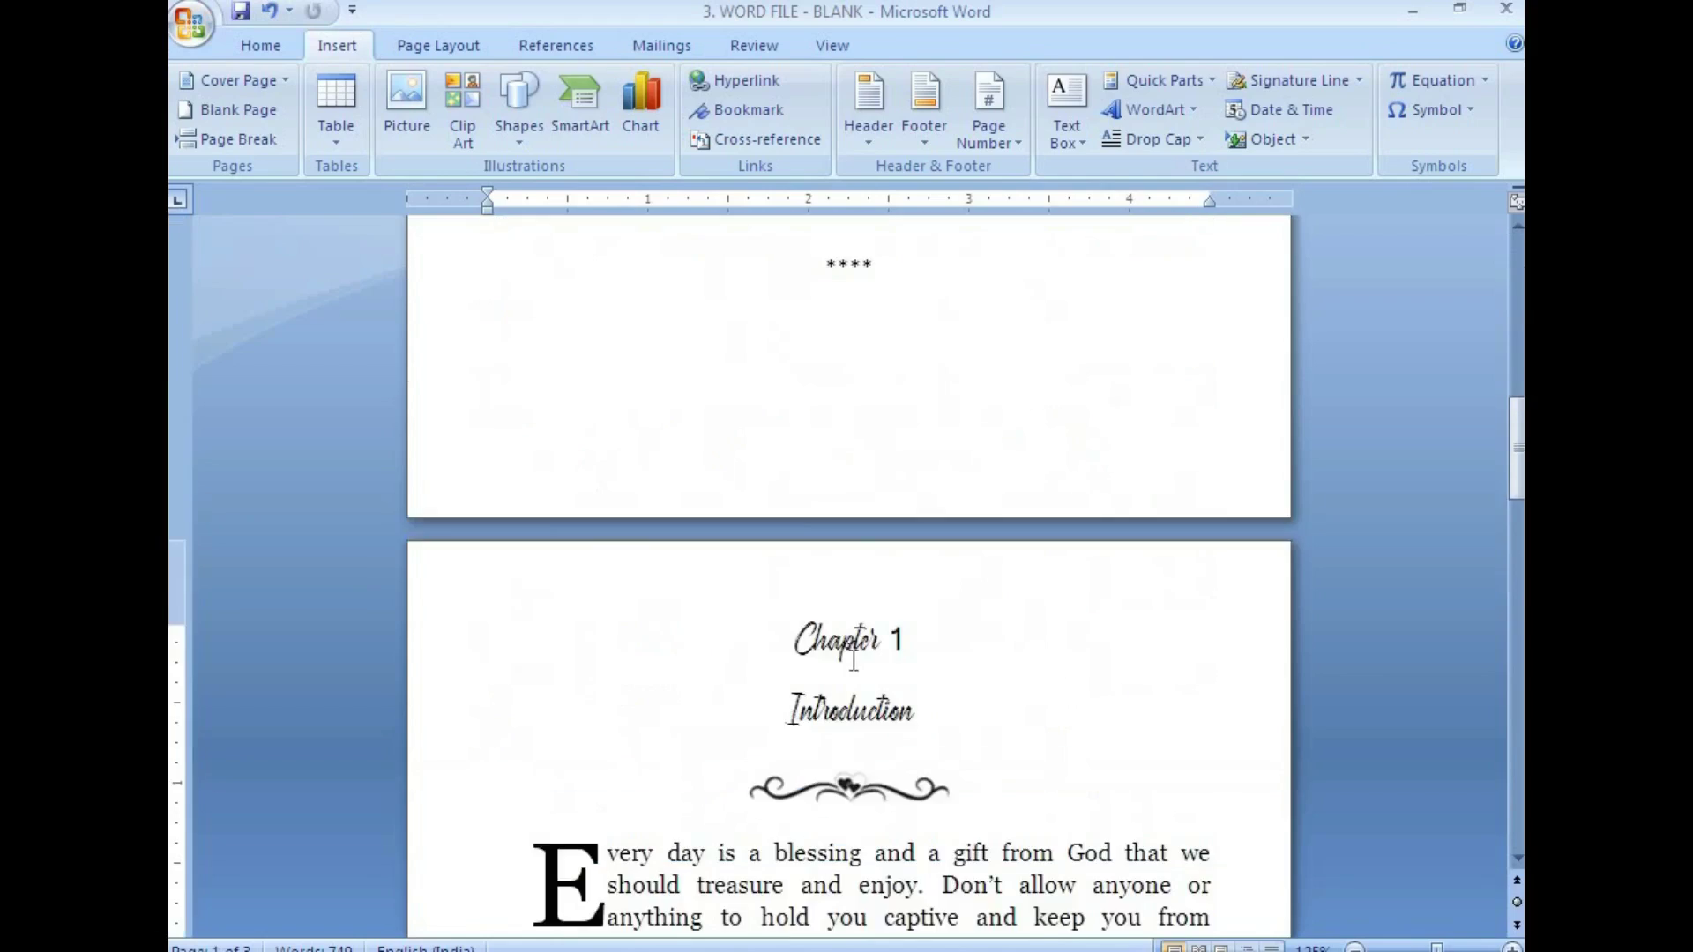
scroll(850, 660, down, 10)
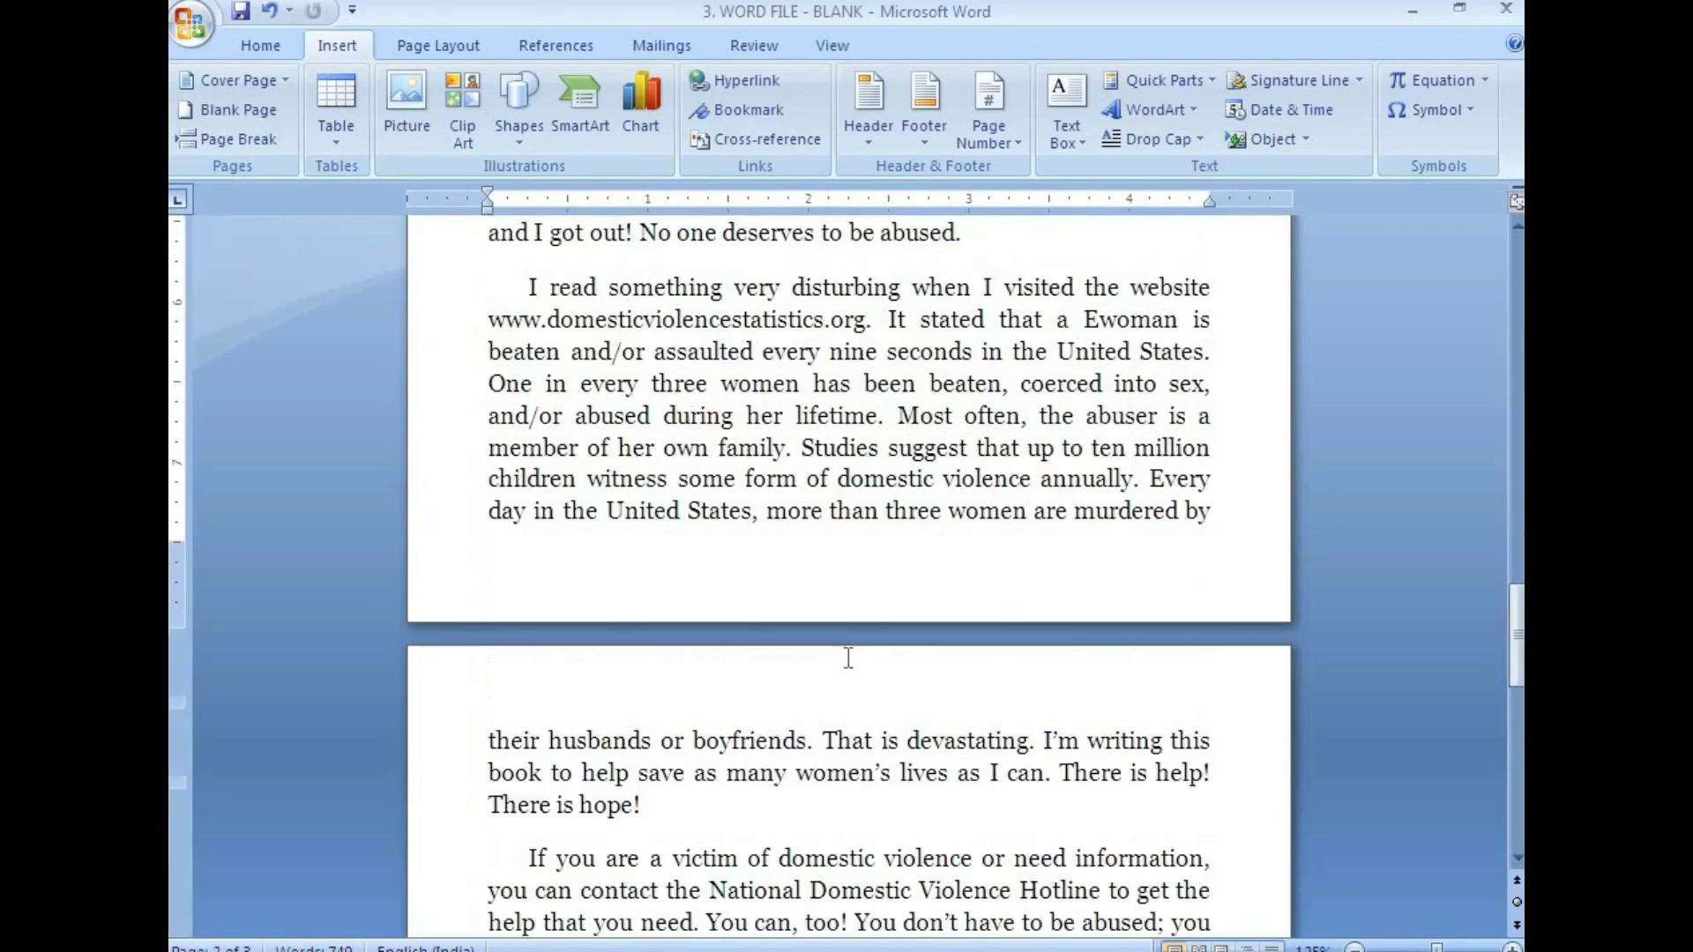
scroll(849, 654, up, 9)
scroll(849, 654, up, 6)
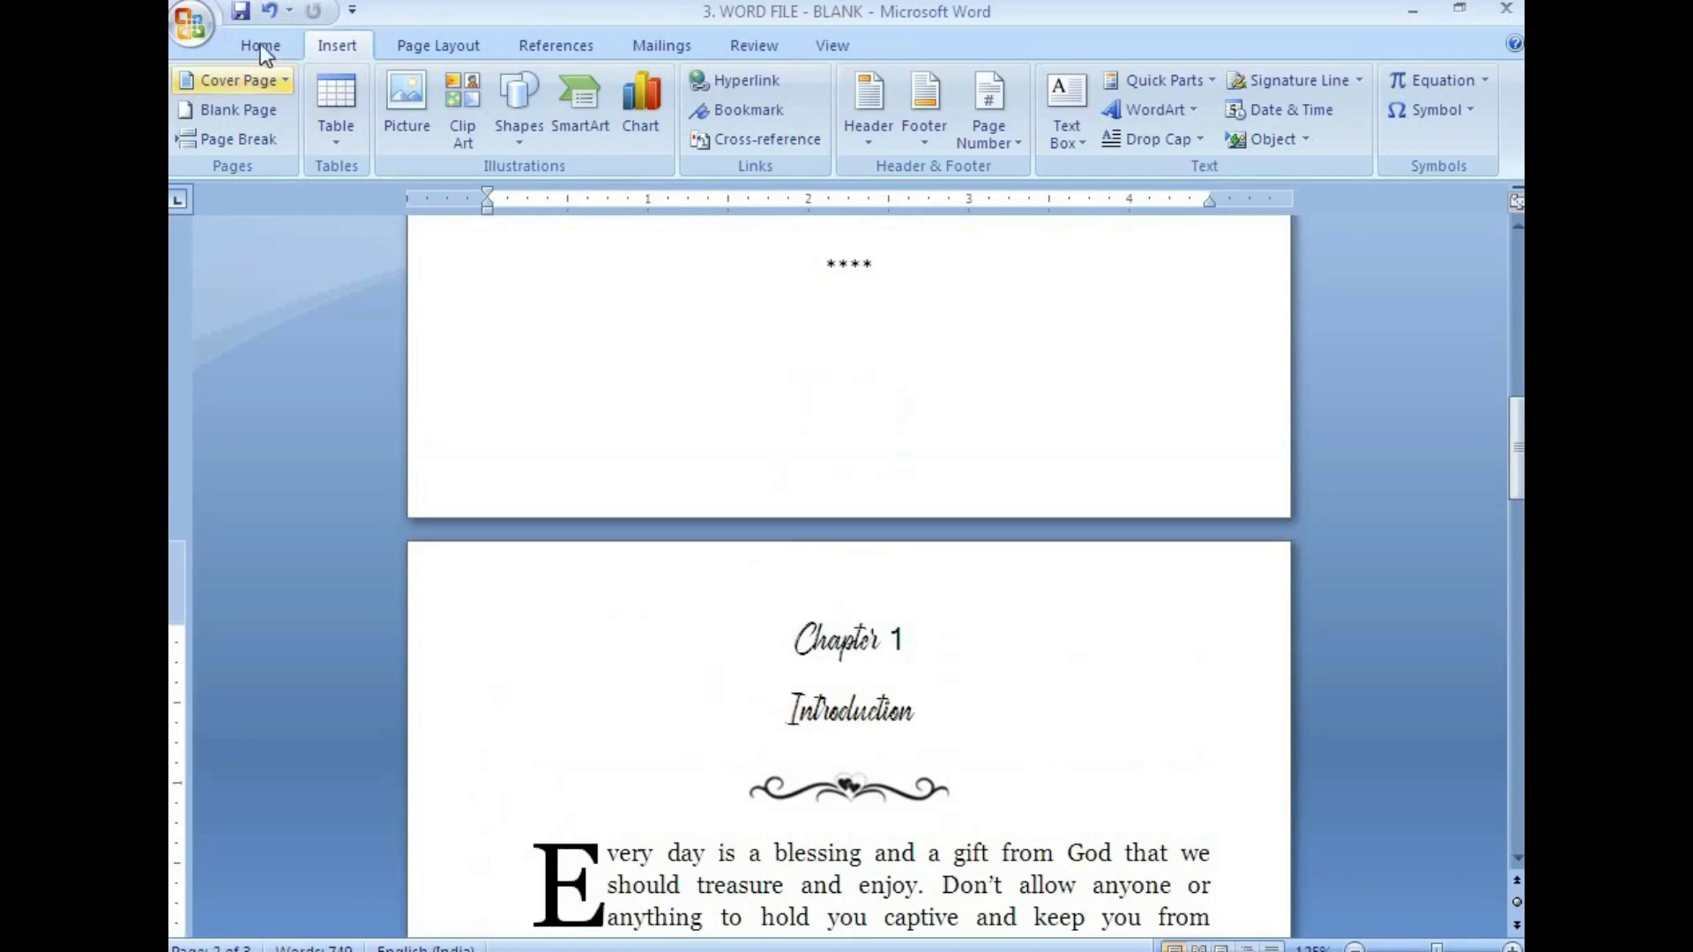
Publish the document as the PDF "3. WORD FILE - BLANK" in the PDF TO WORD folder with Standard optimization, opening it after publishing
click(197, 28)
mouse_move(247, 262)
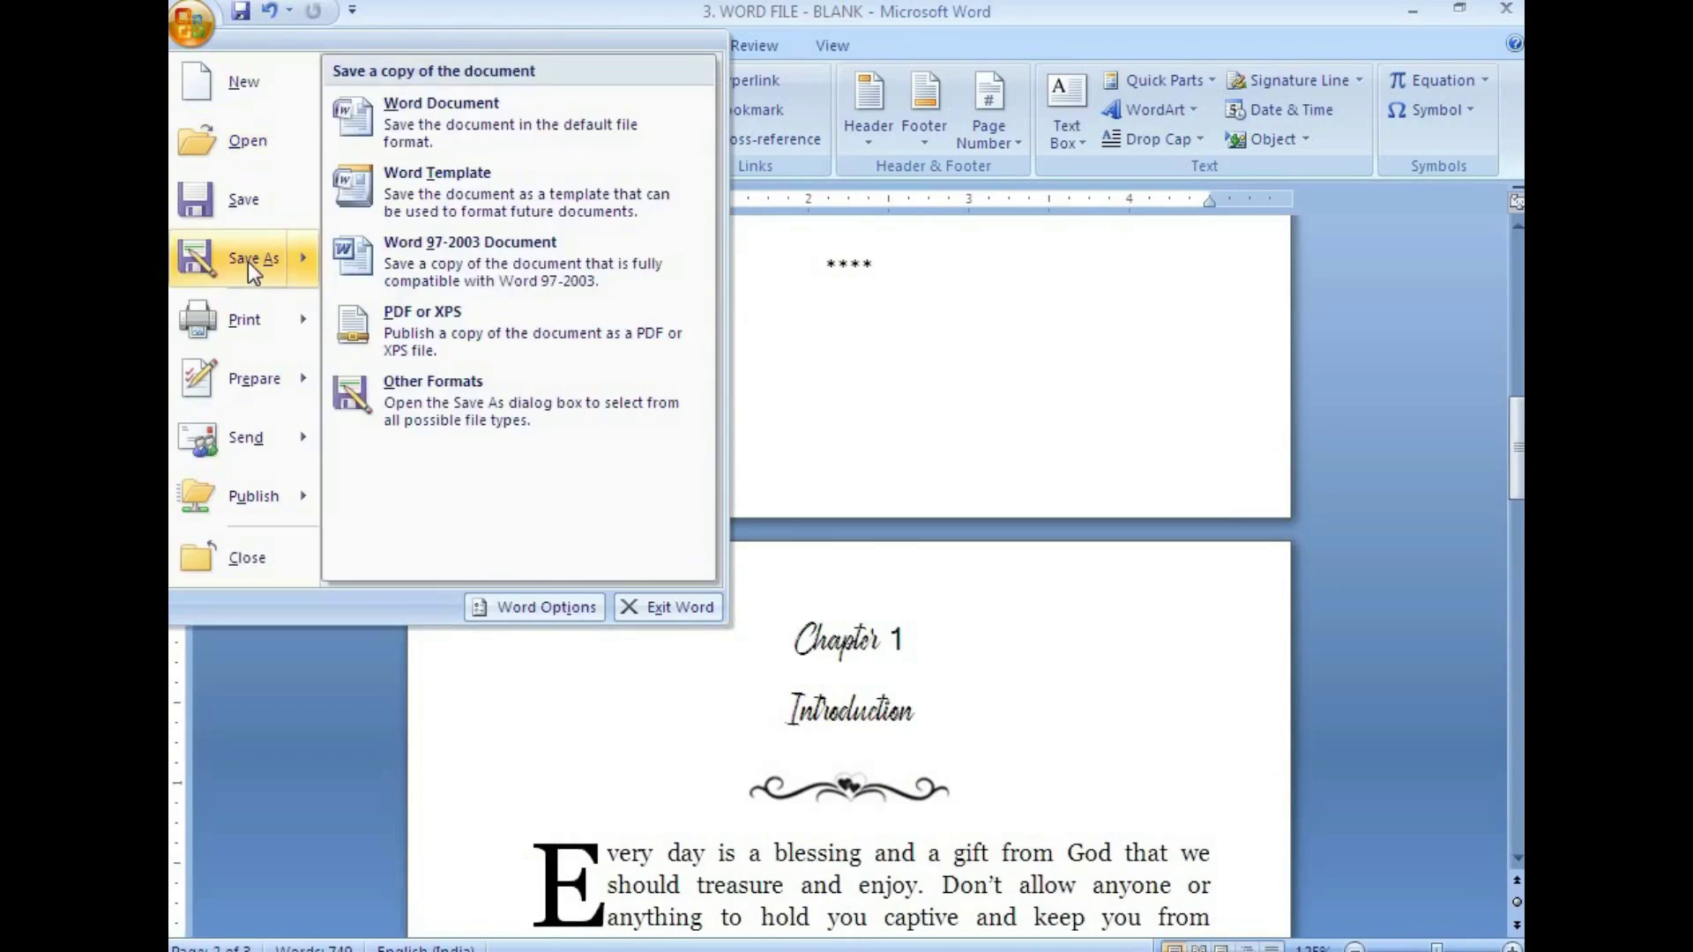
click(442, 333)
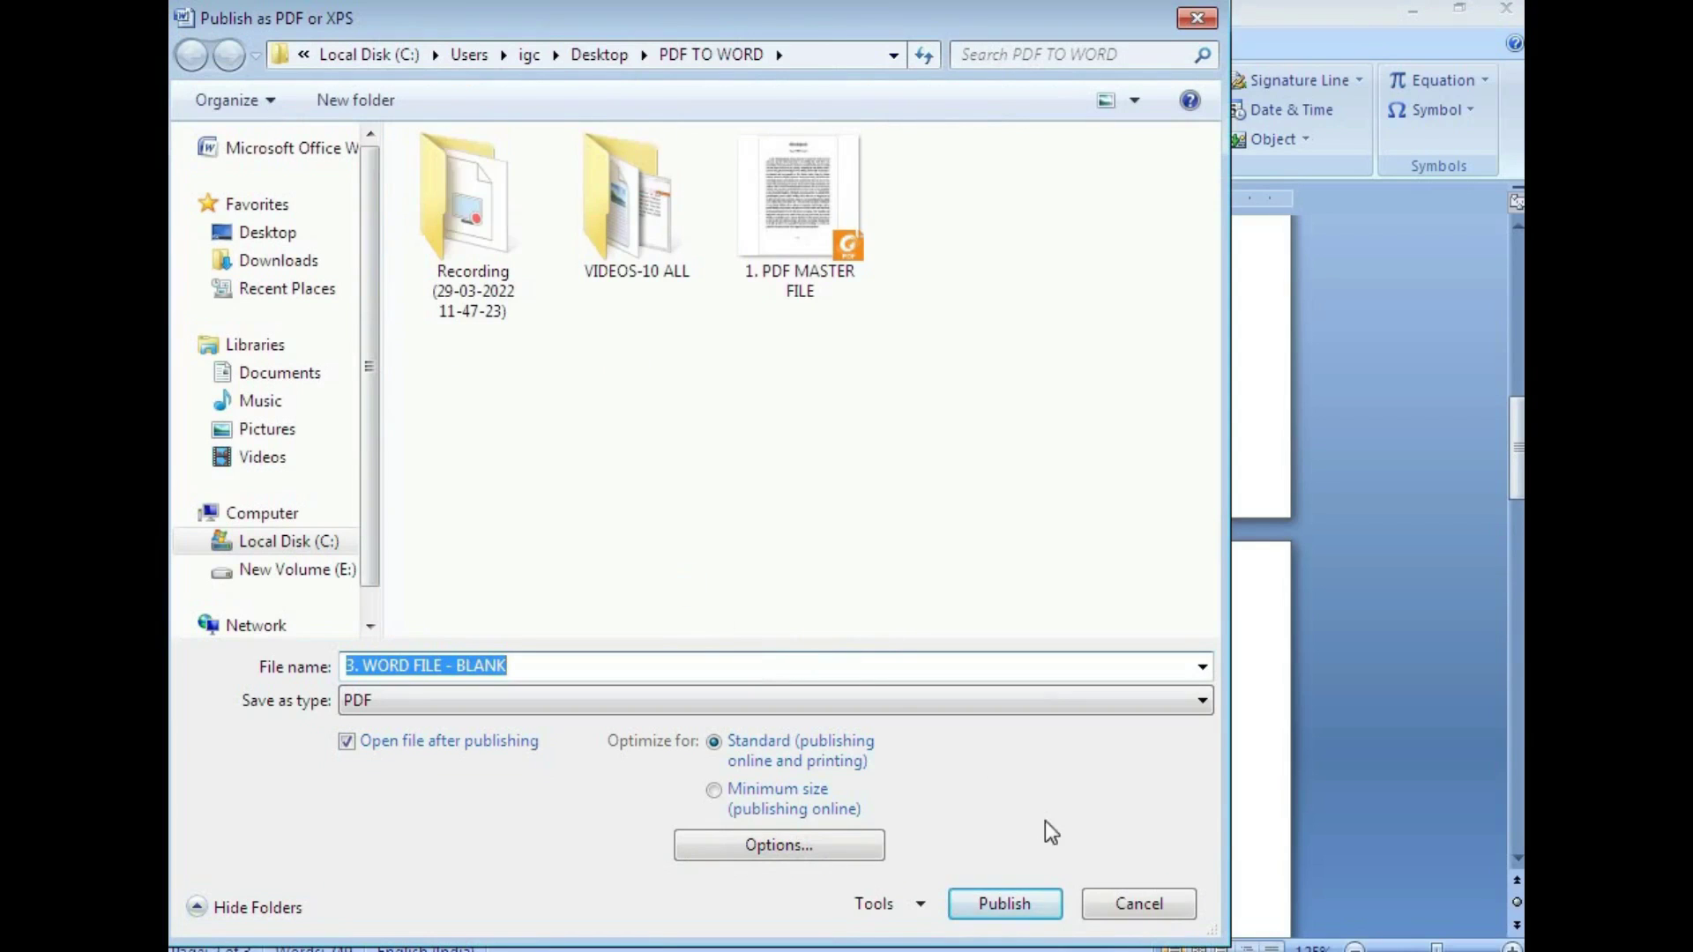
click(1010, 904)
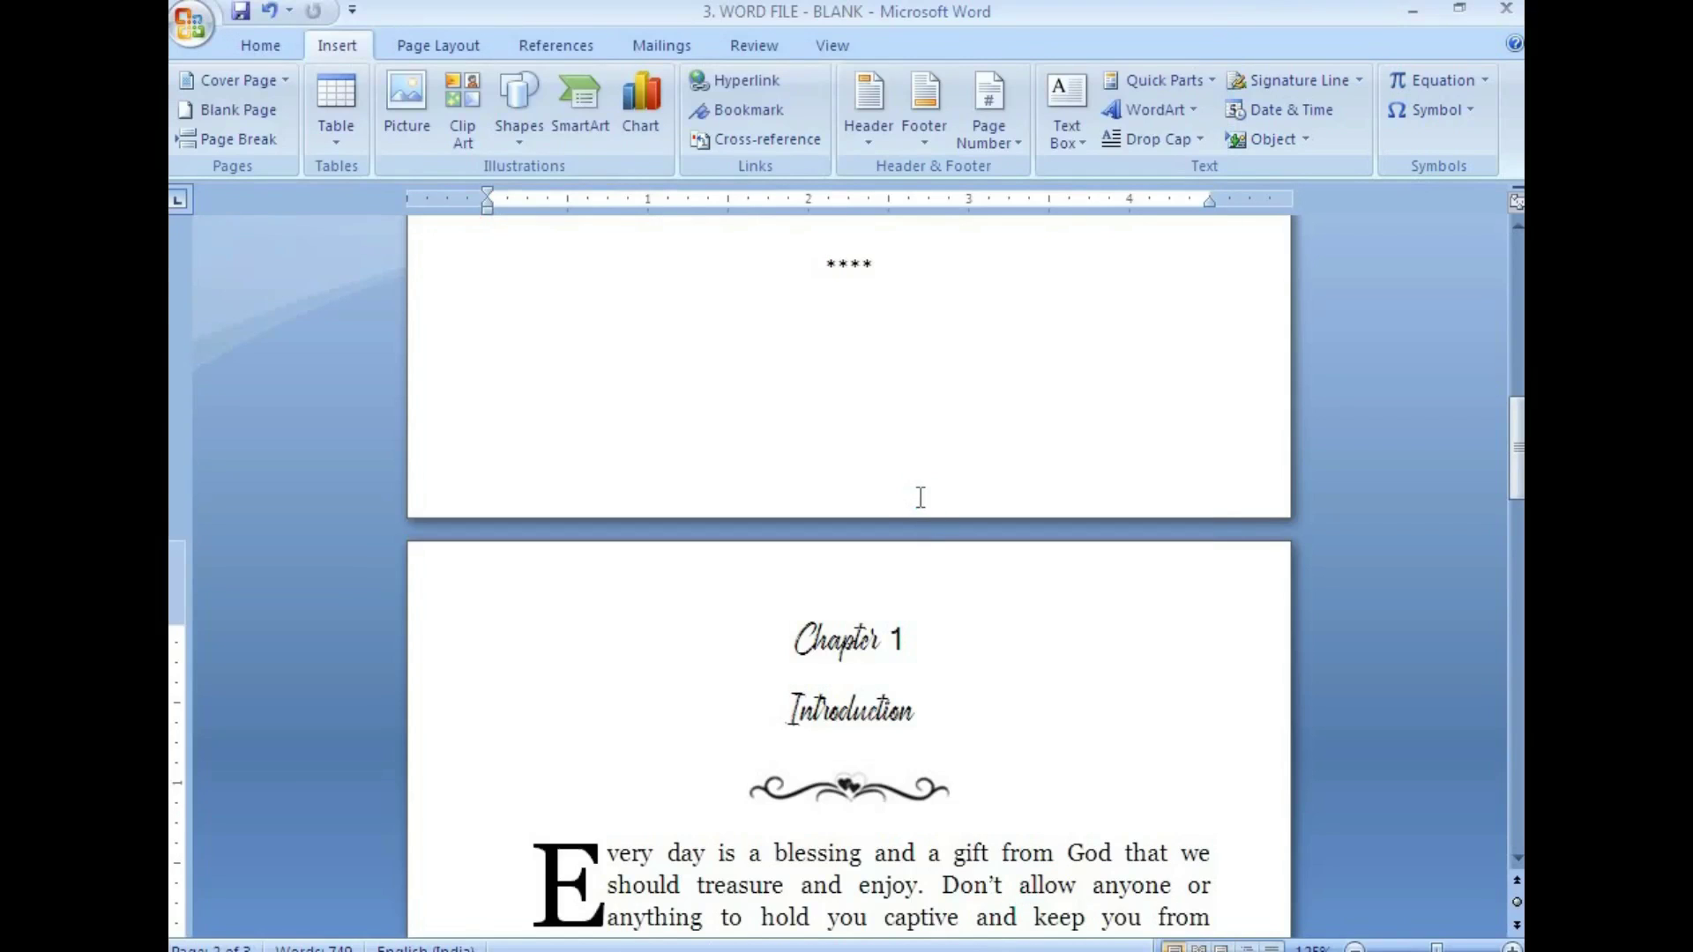
scroll(900, 494, down, 2)
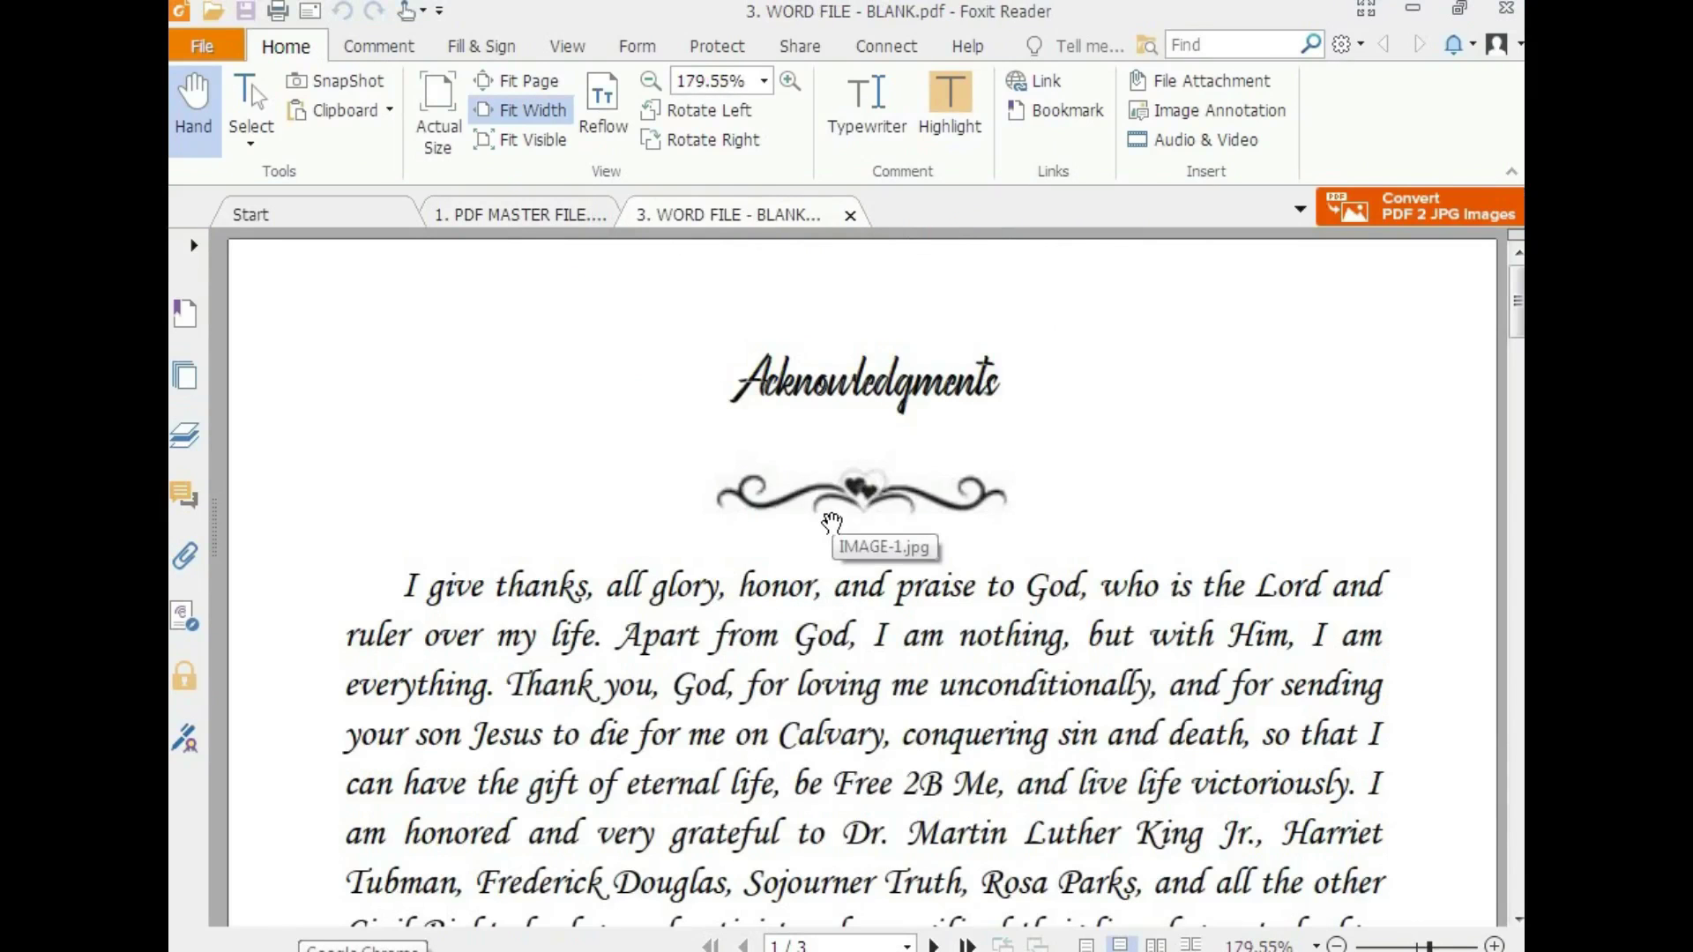
Set the published PDF's zoom to 100% and review its pages from Acknowledgments through the Introduction text
key(ctrl+1)
scroll(833, 538, down, 6)
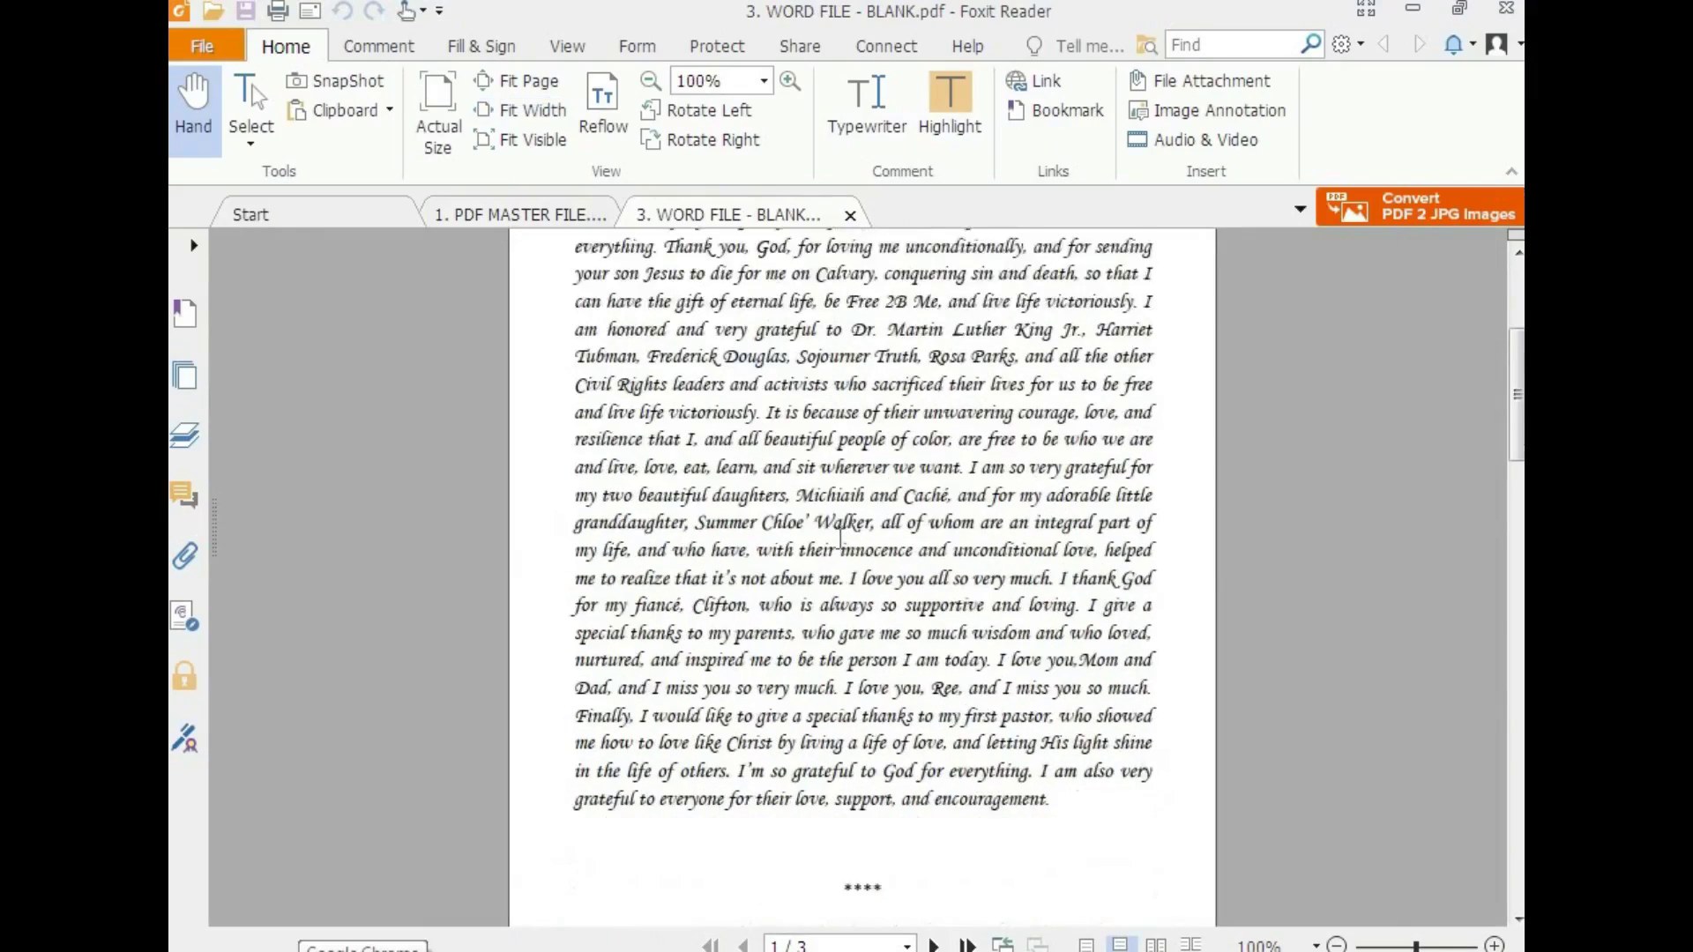
scroll(836, 546, down, 15)
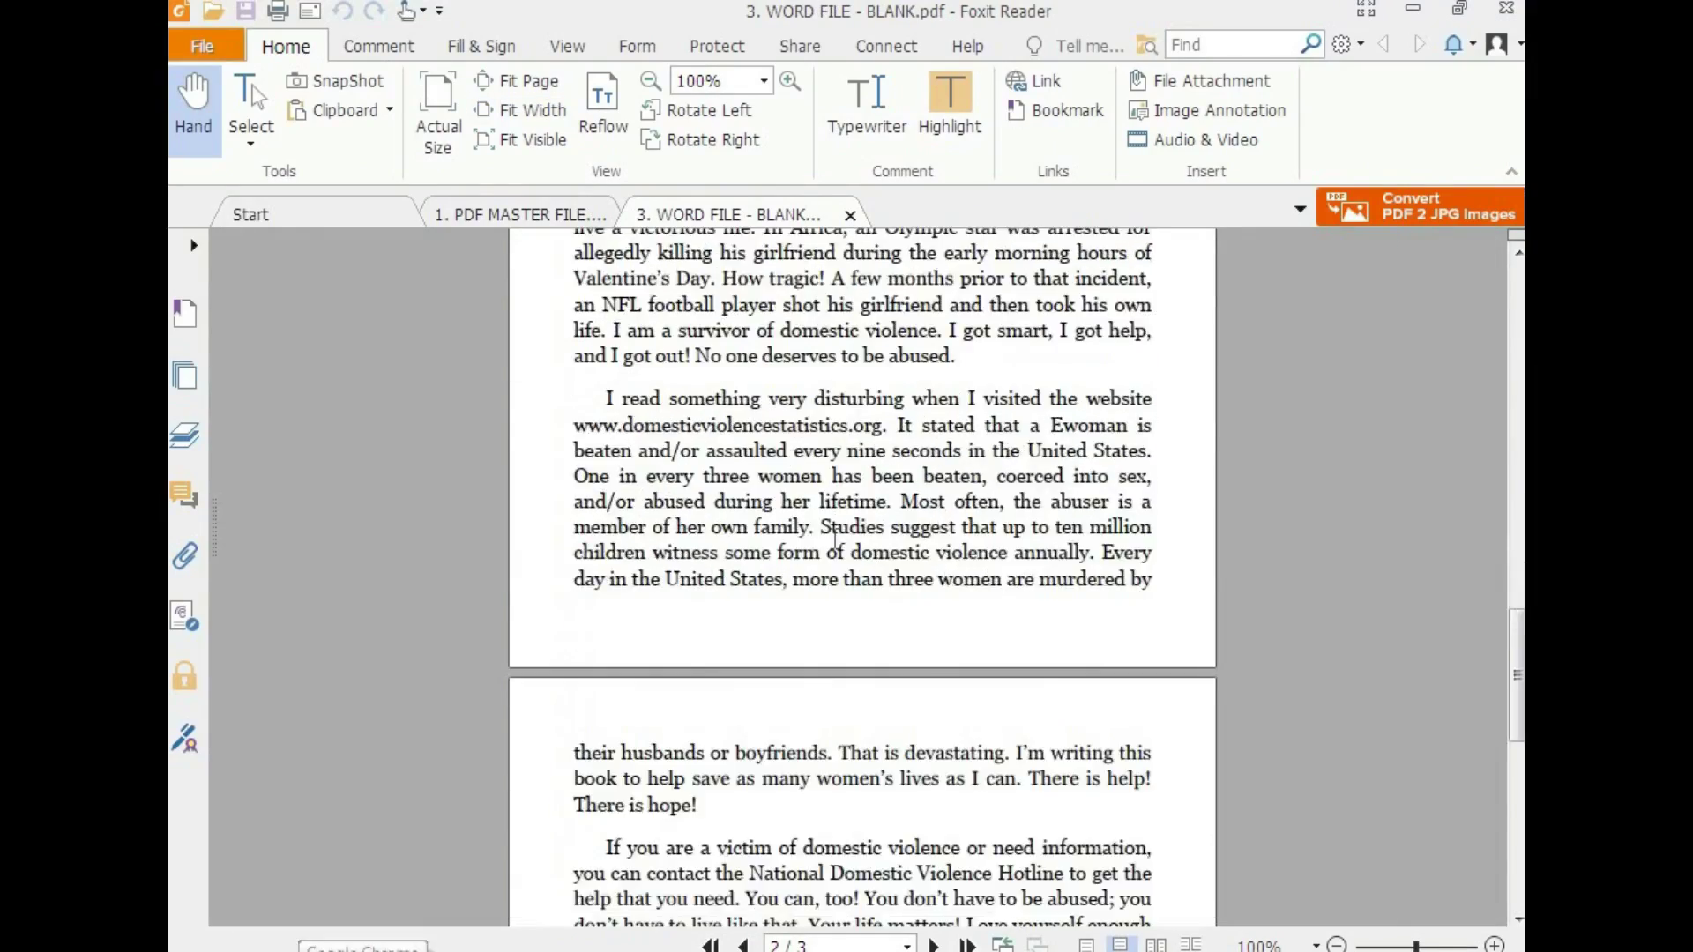
scroll(835, 538, up, 15)
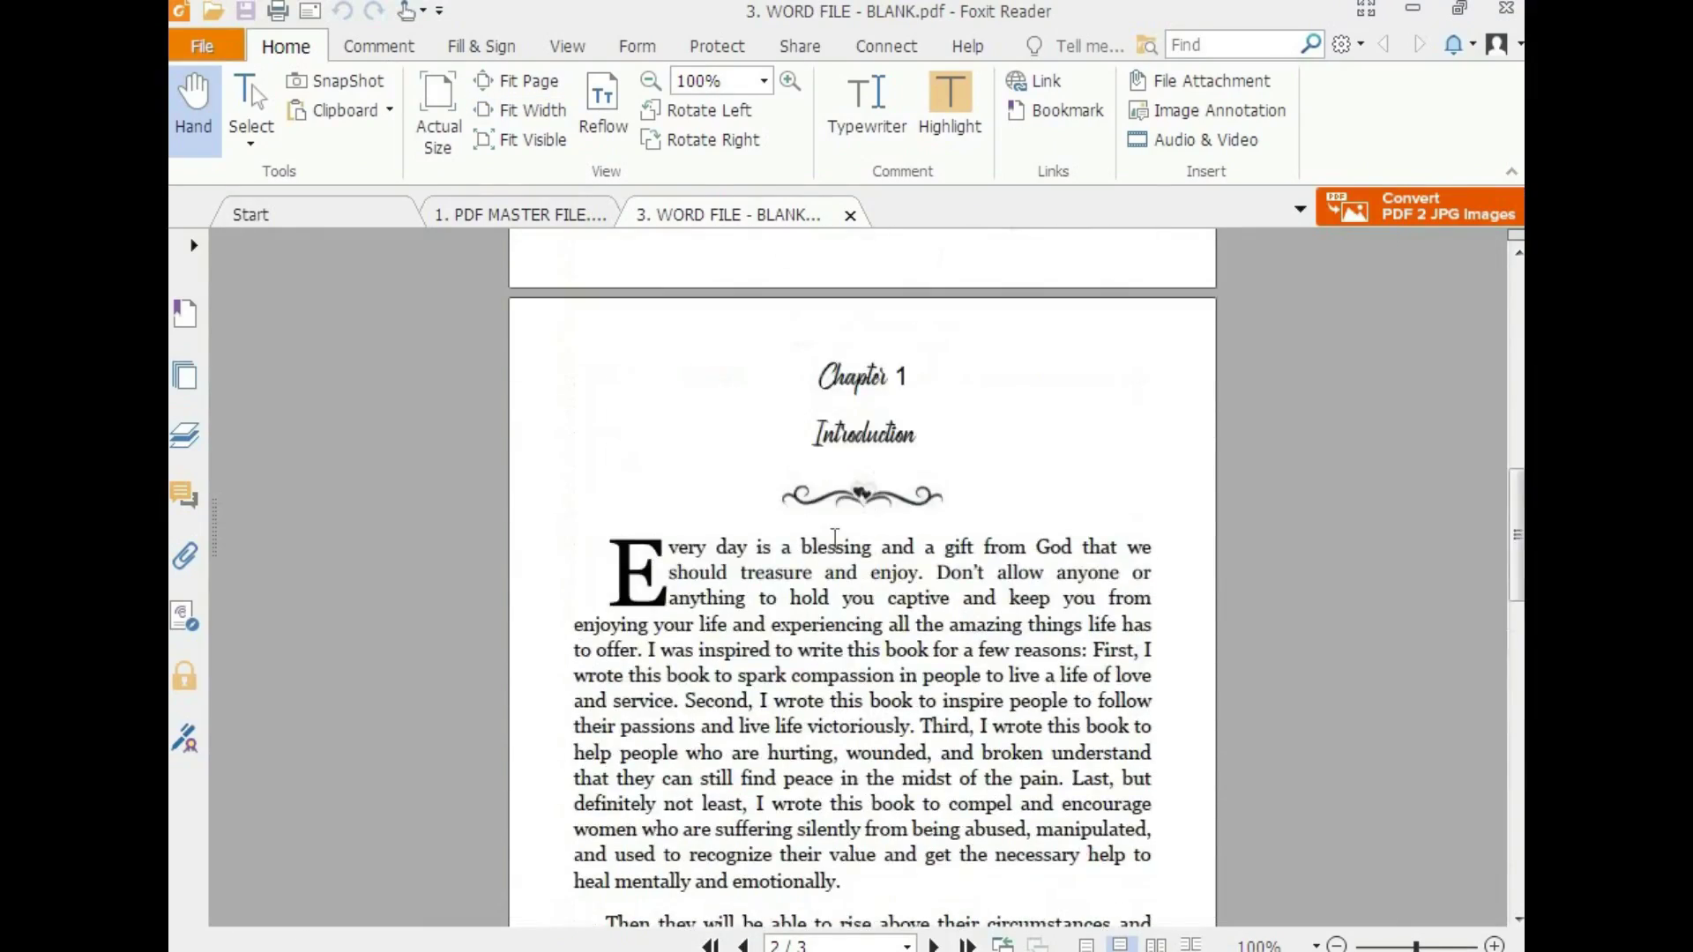
scroll(835, 538, up, 2)
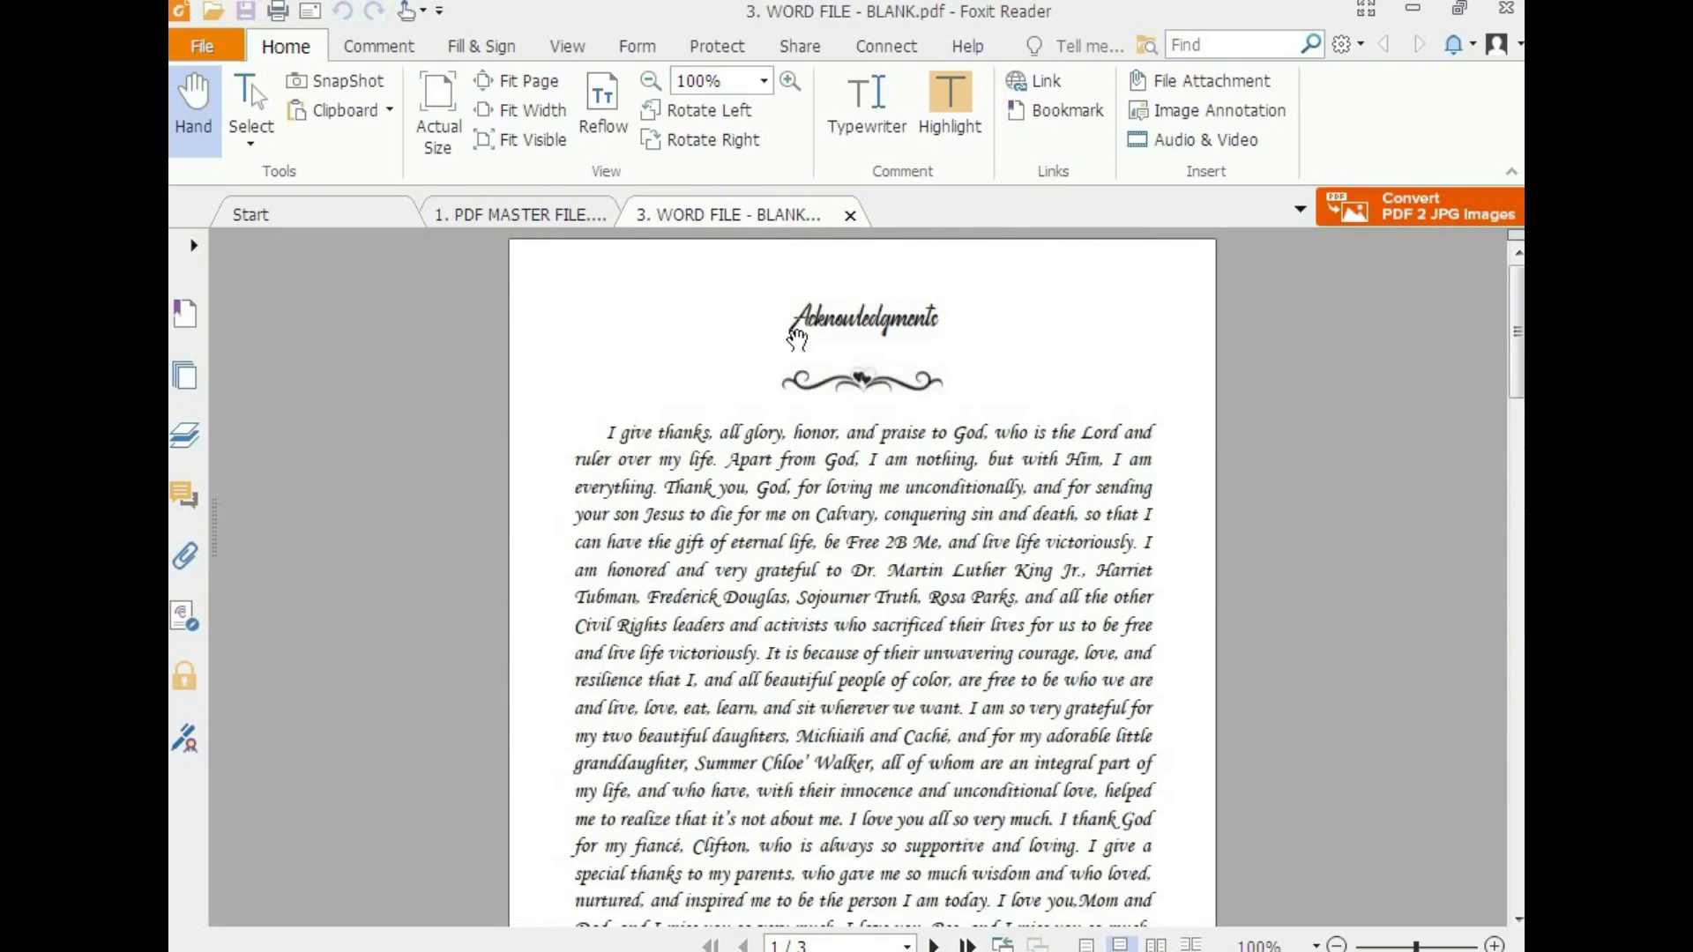
Look through the master PDF's pages and compare its Acknowledgments page with the one in the published PDF
click(547, 216)
scroll(820, 435, up, 1)
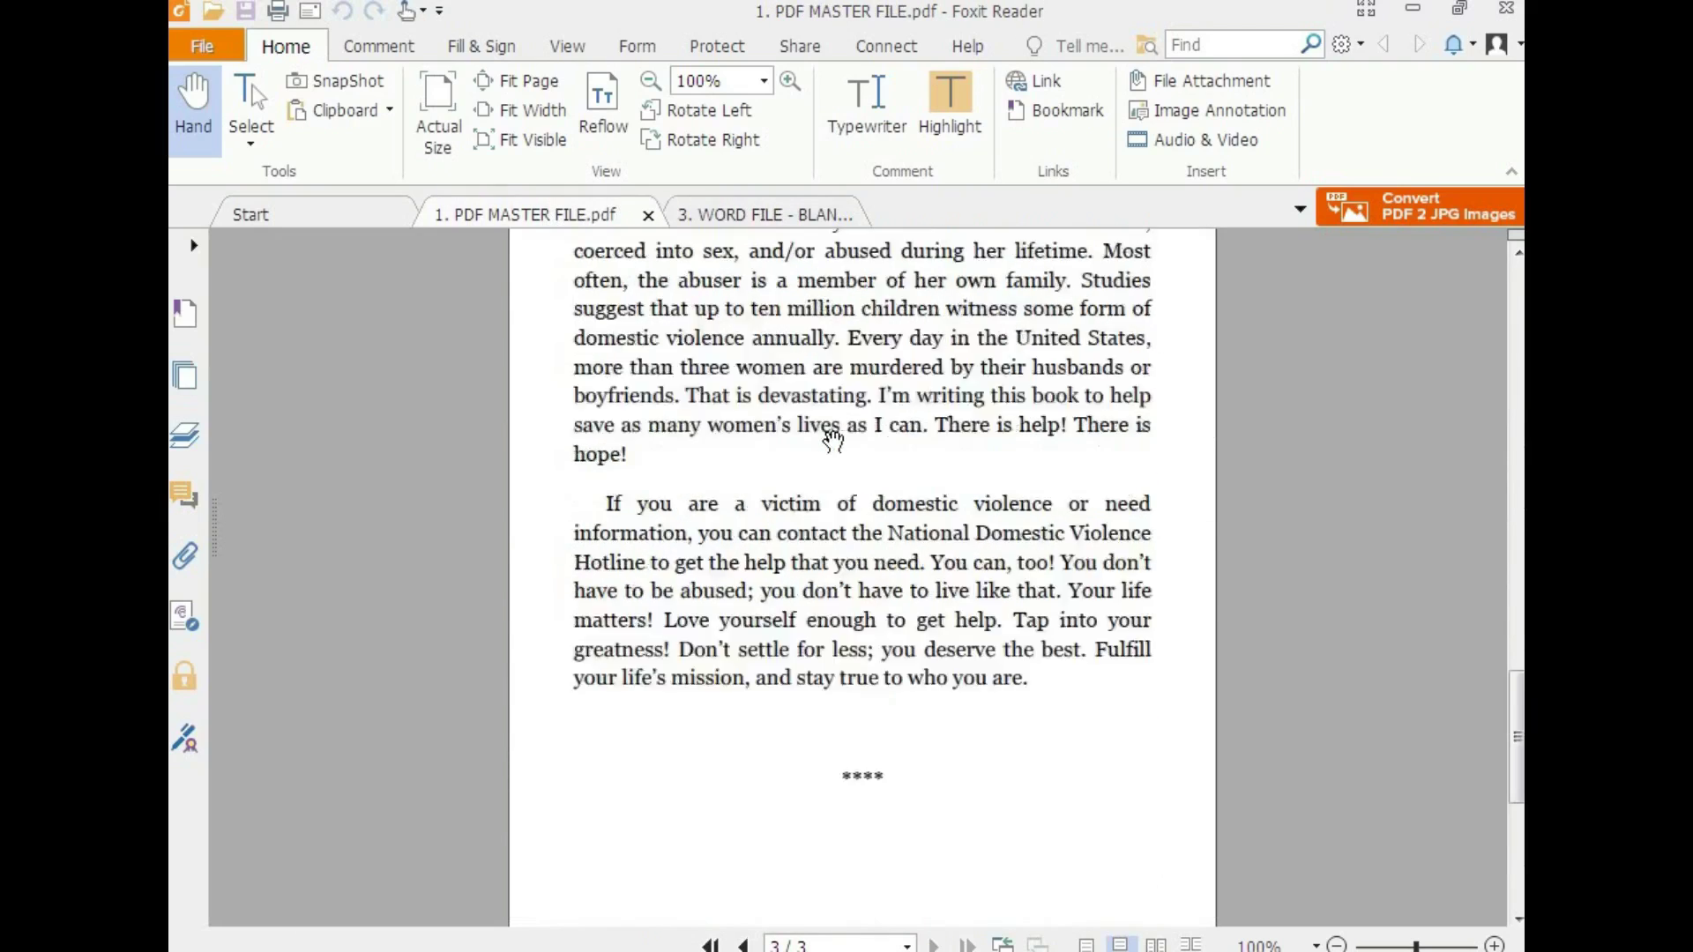
scroll(833, 432, down, 8)
scroll(836, 432, up, 4)
scroll(846, 508, up, 10)
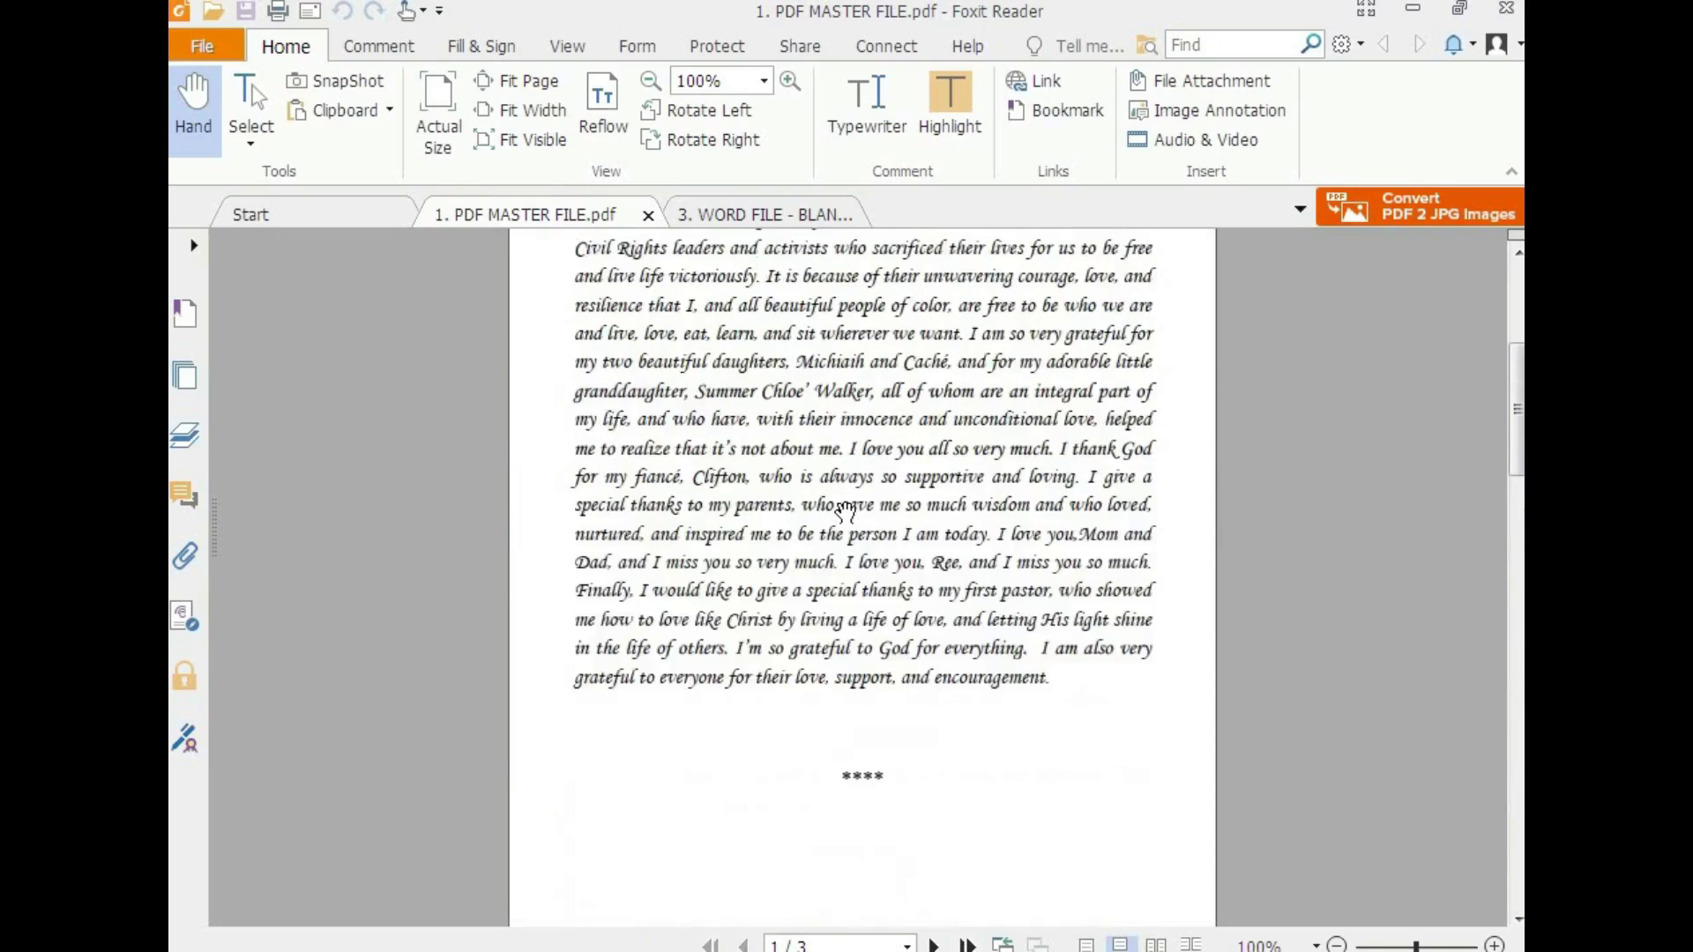
click(744, 216)
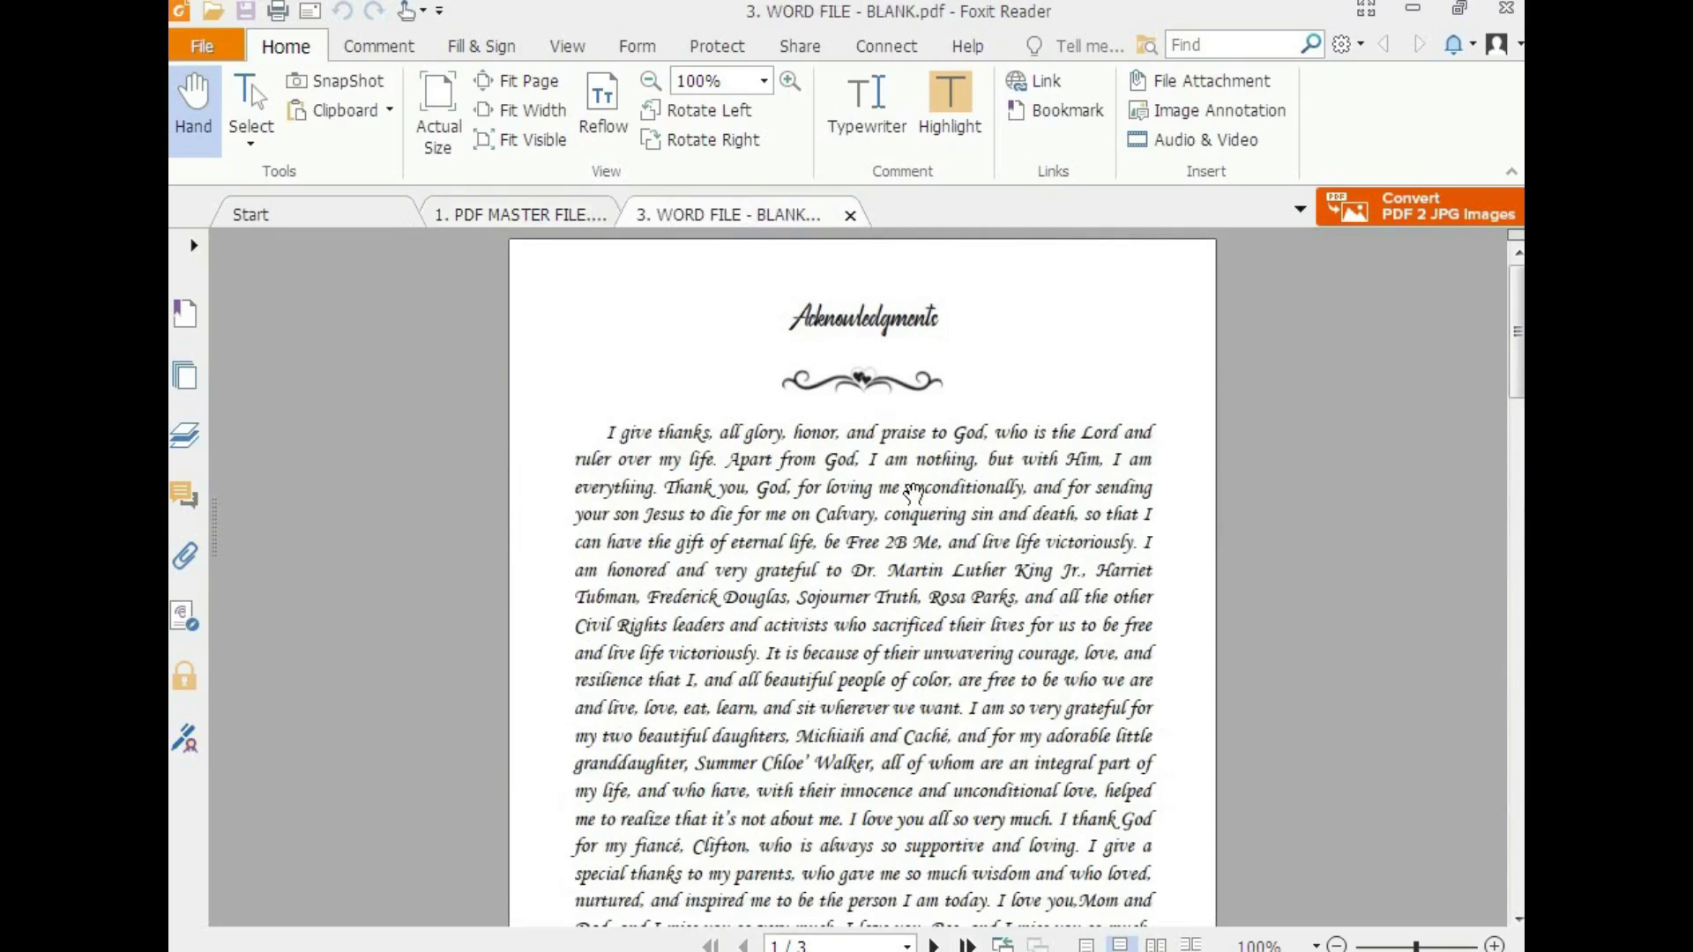
click(545, 216)
click(715, 216)
Compare the Chapter 1 Introduction page between the published and master PDFs, checking the published version through its closing asterisks
scroll(836, 532, down, 10)
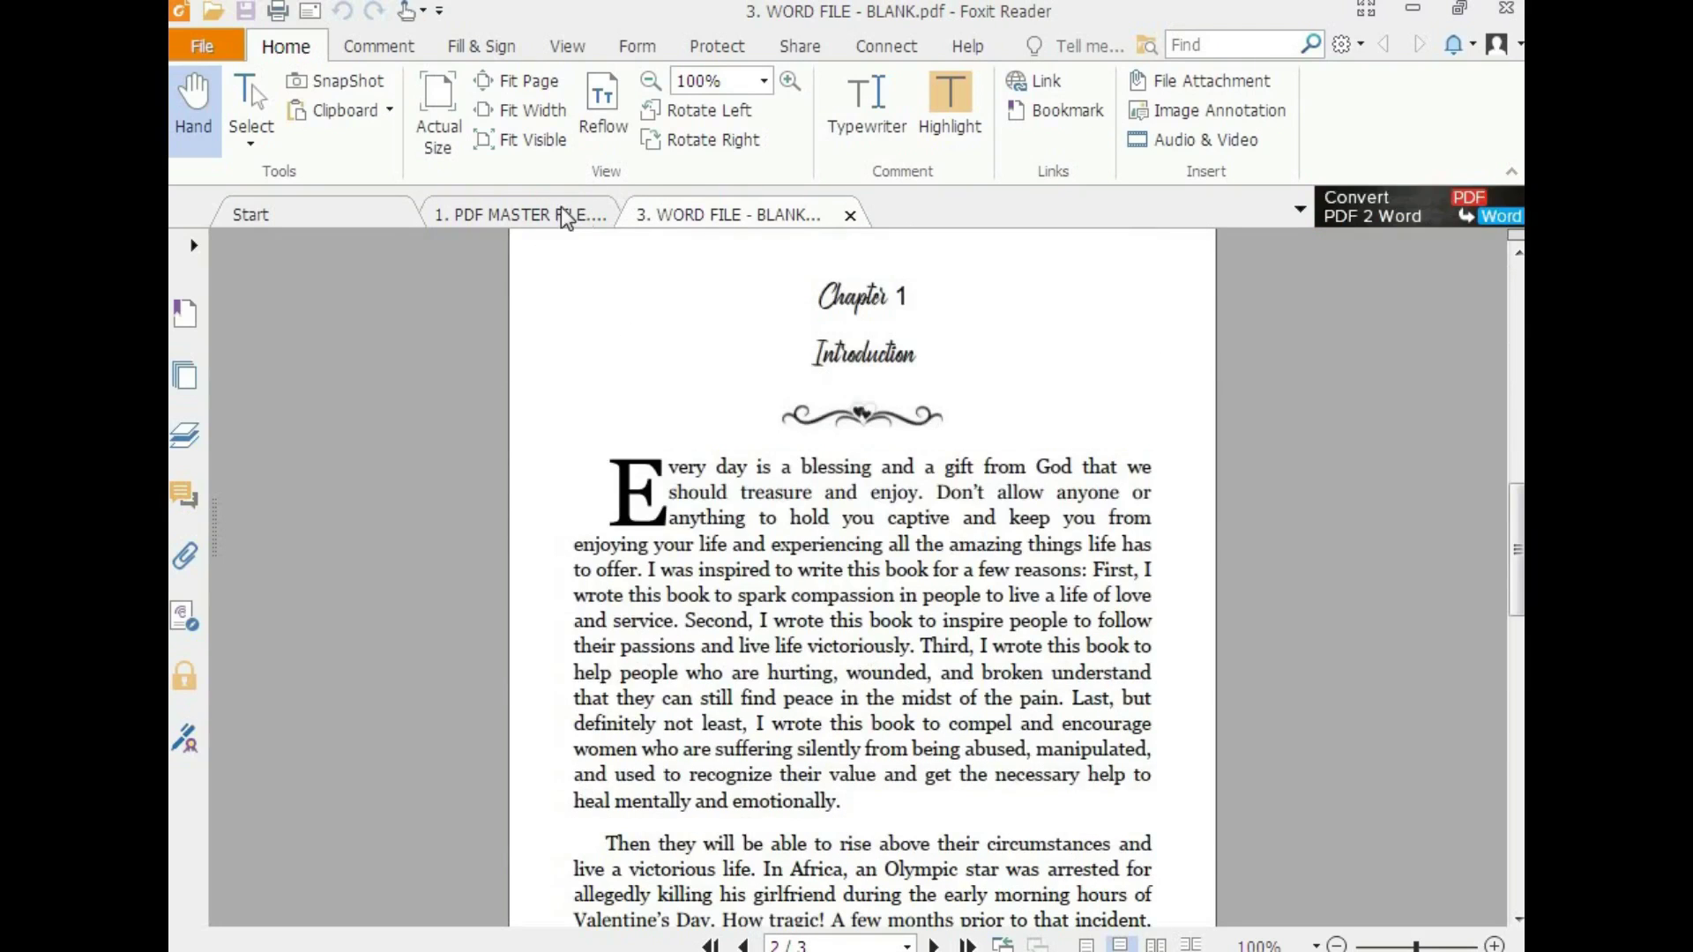
click(564, 216)
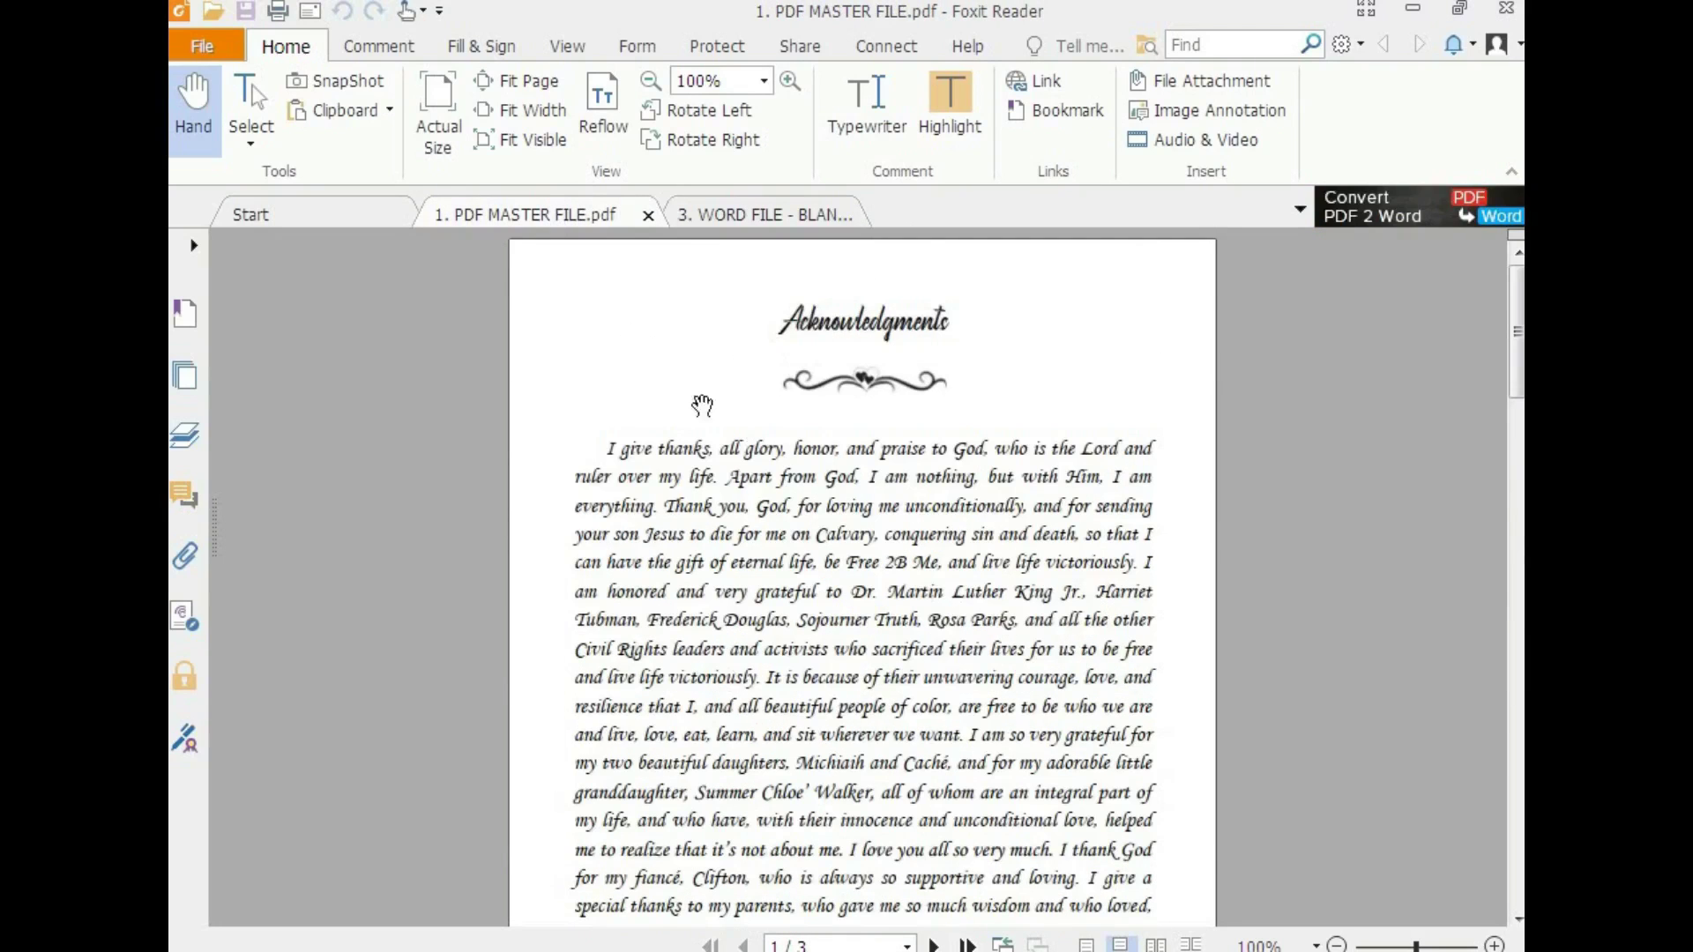
scroll(703, 406, down, 10)
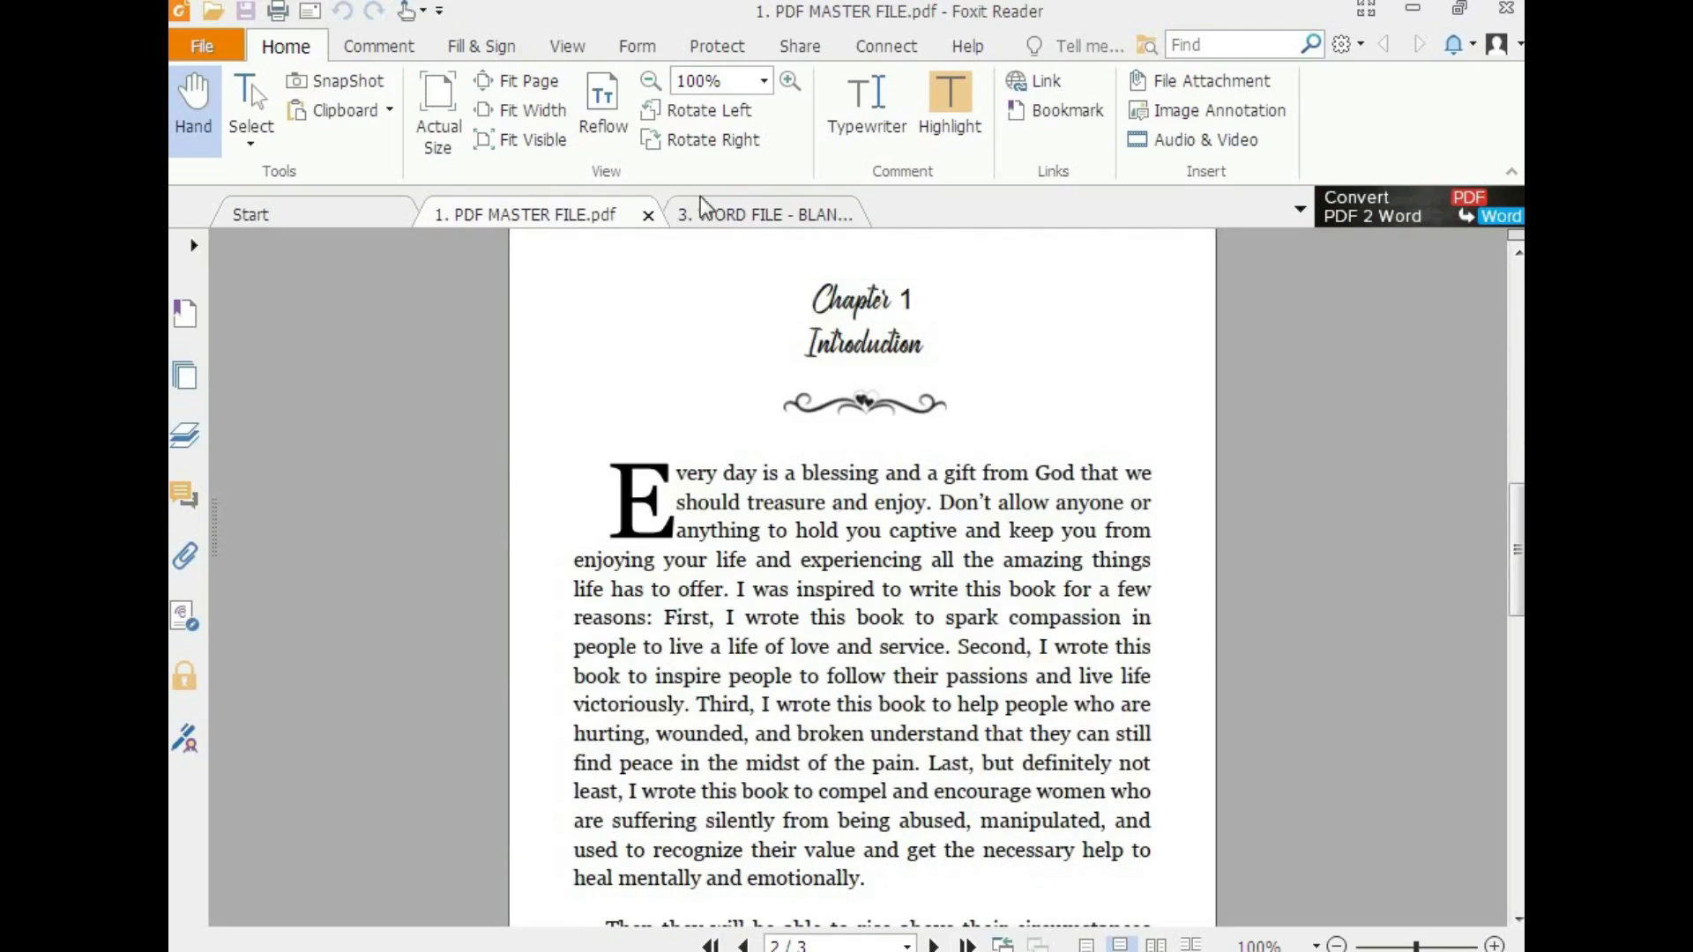
click(734, 218)
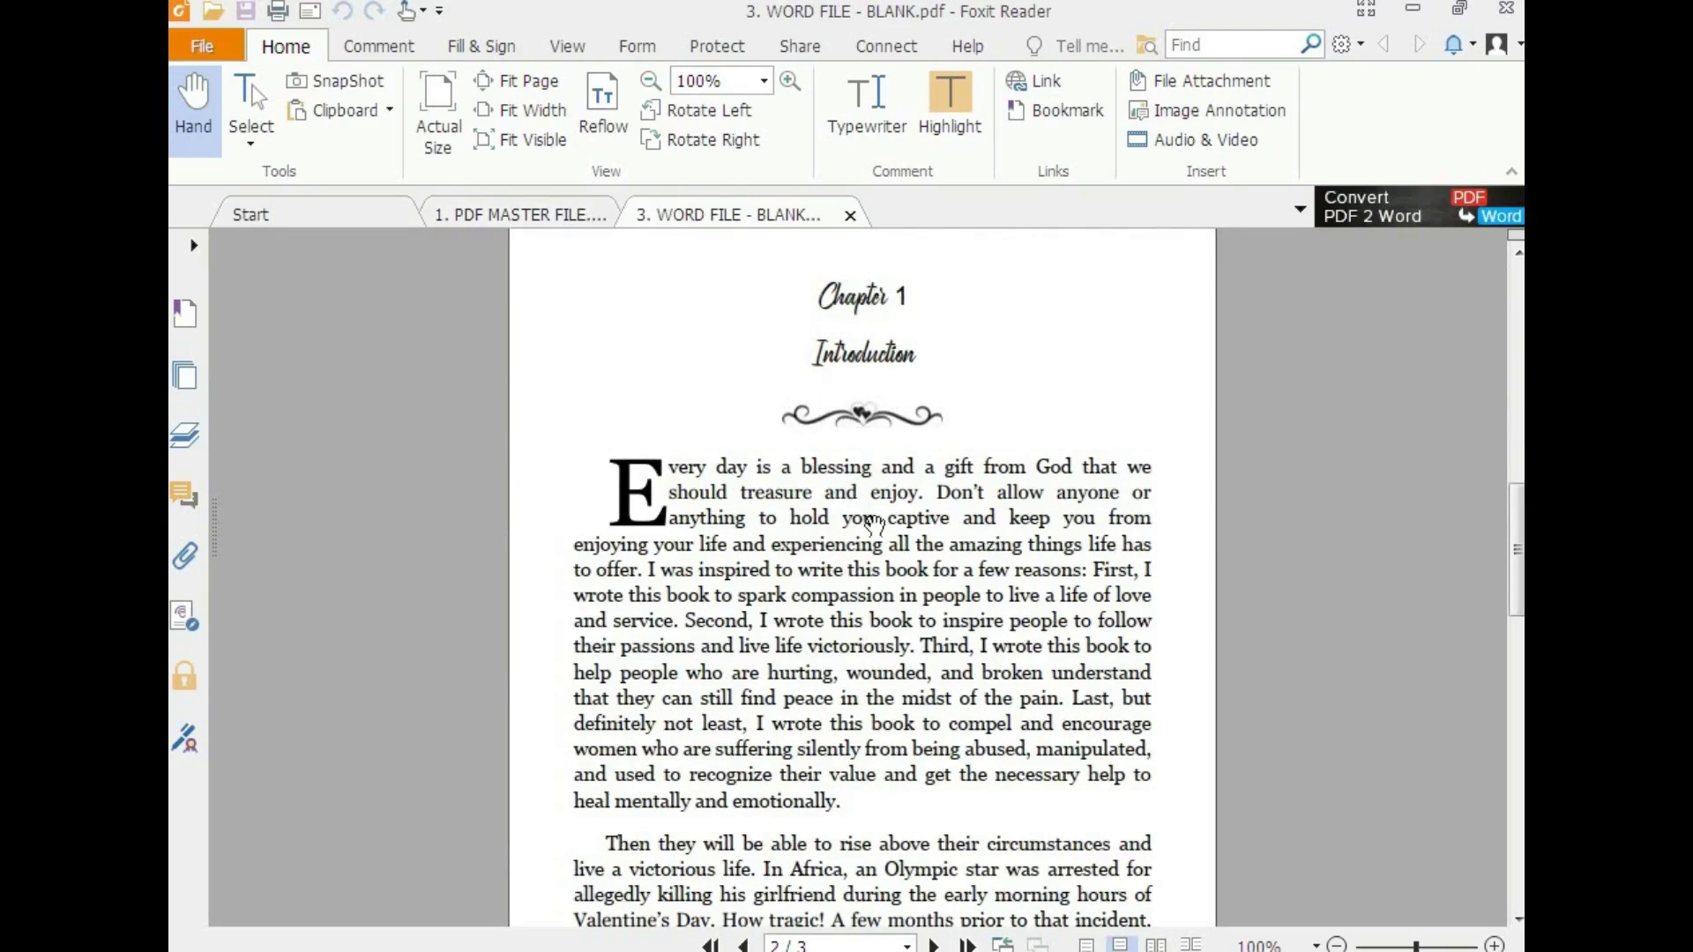
scroll(830, 662, down, 10)
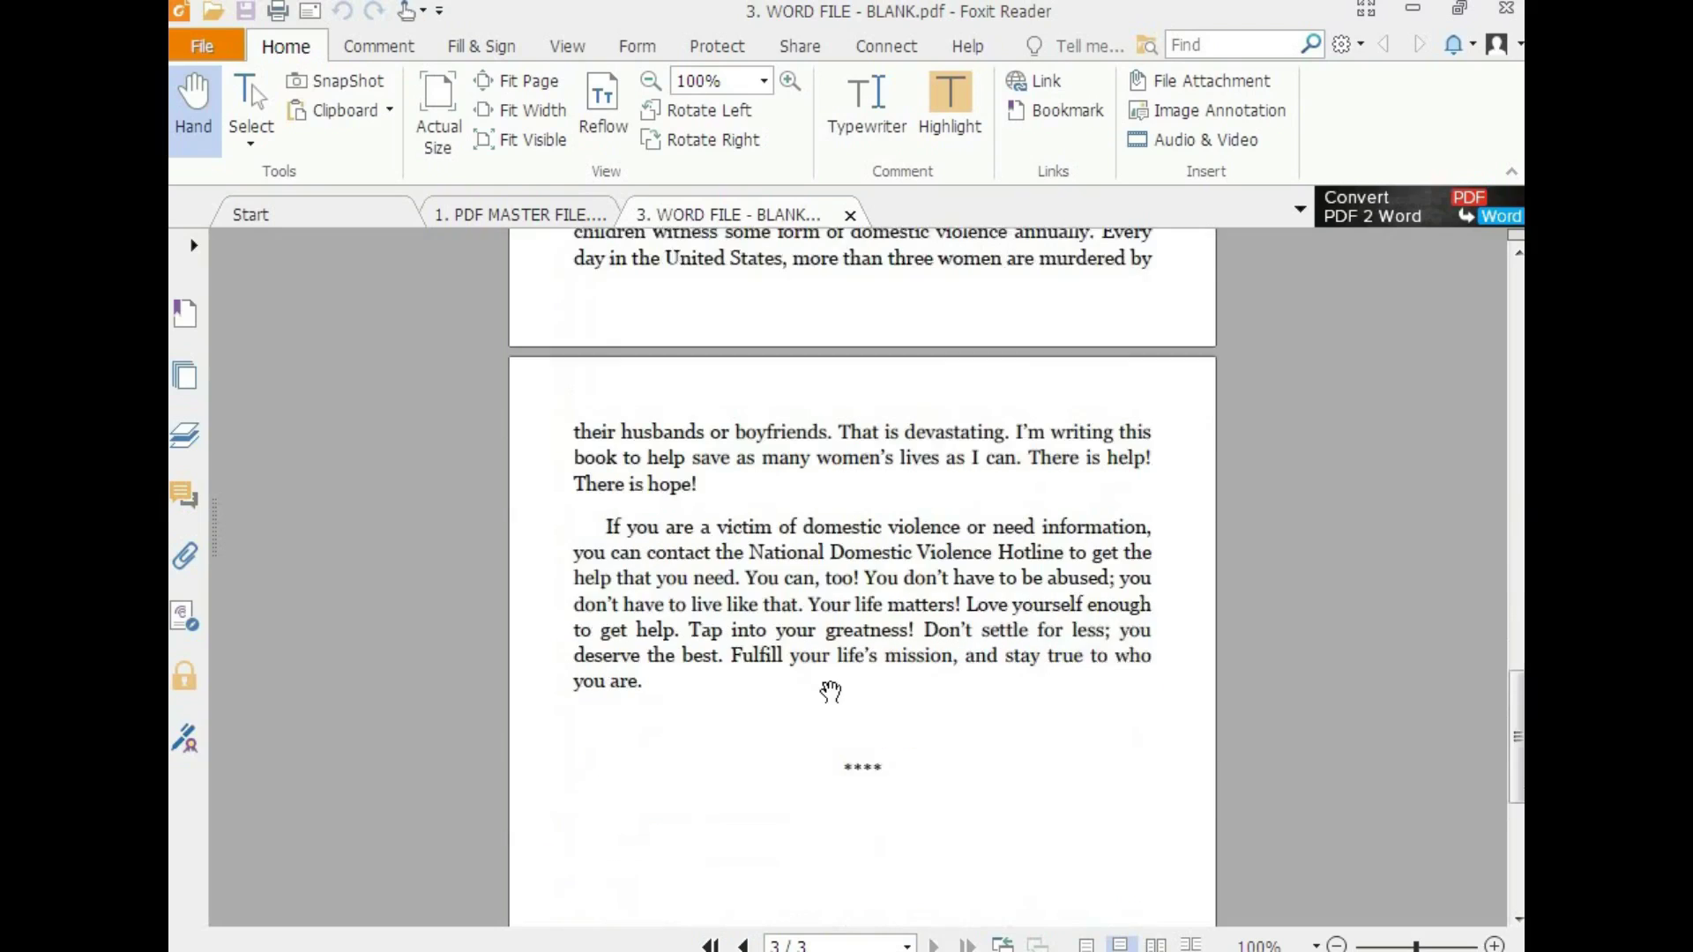
scroll(830, 691, down, 1)
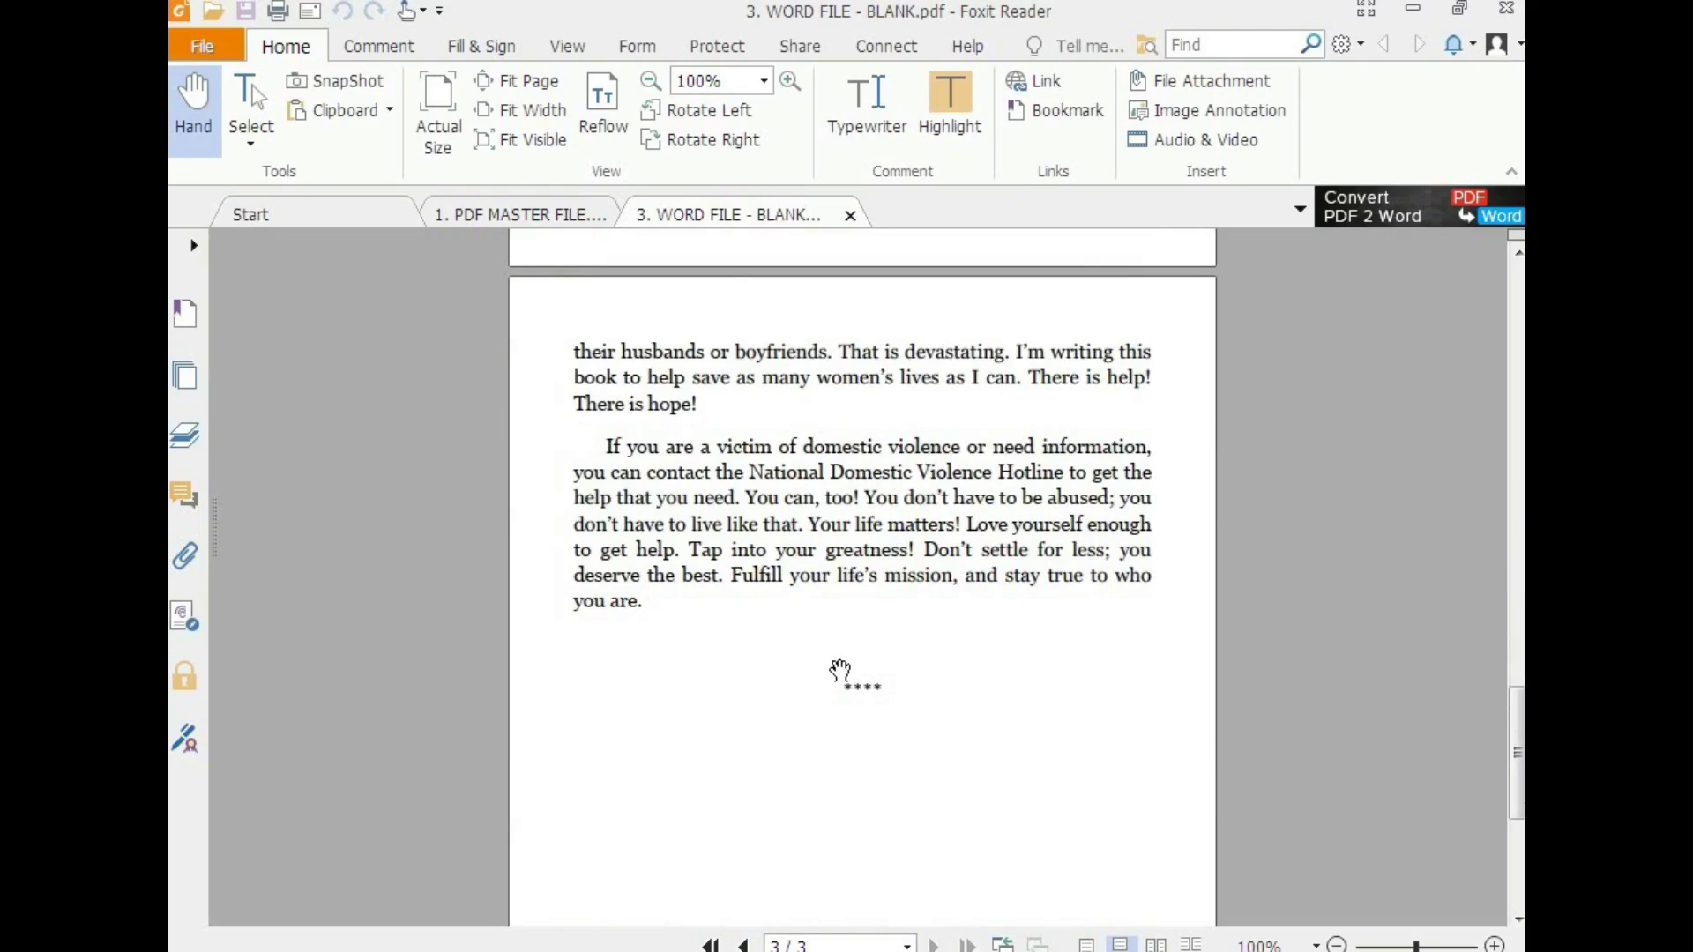